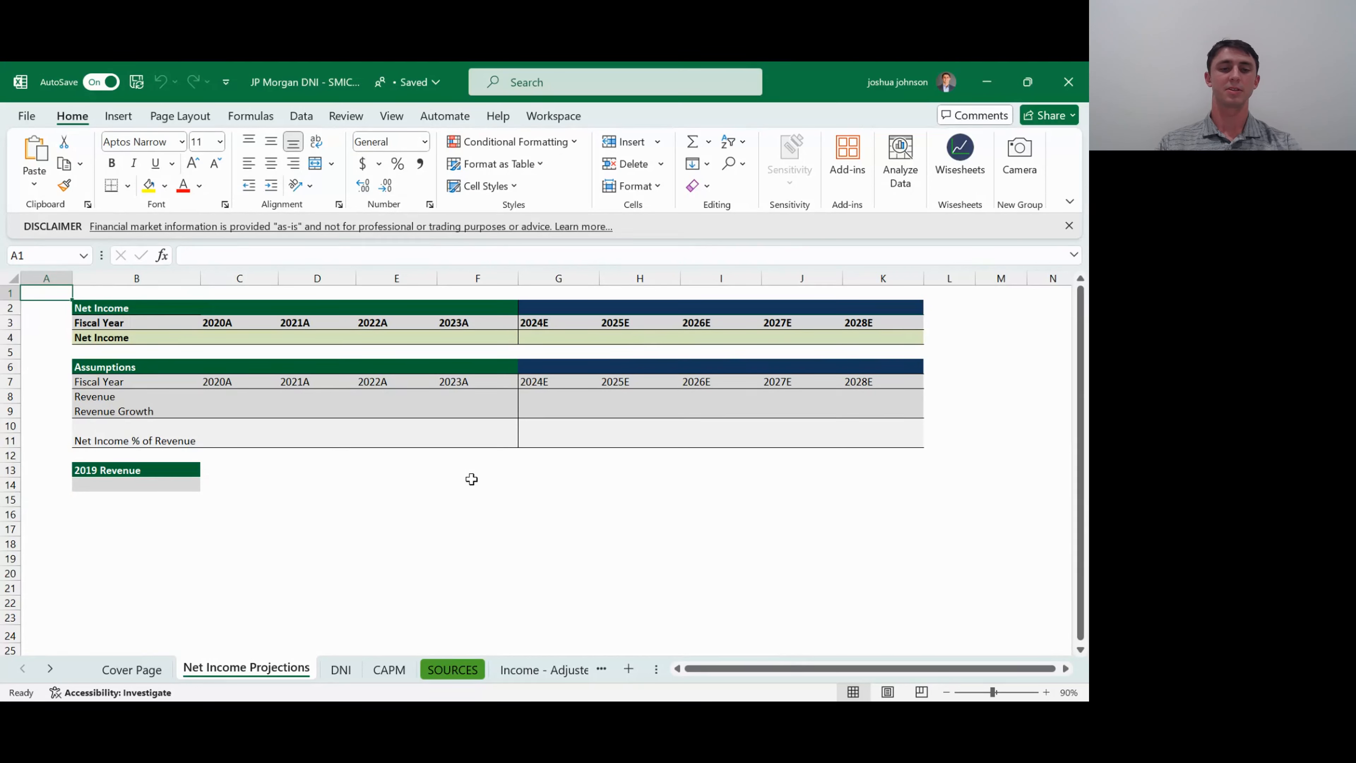
- Review the Net Income row on the Net Income Projections sheet across historical years 2020A–2023A and projected years 2024E–2028E
key("Down")
key("Down")
key("Down")
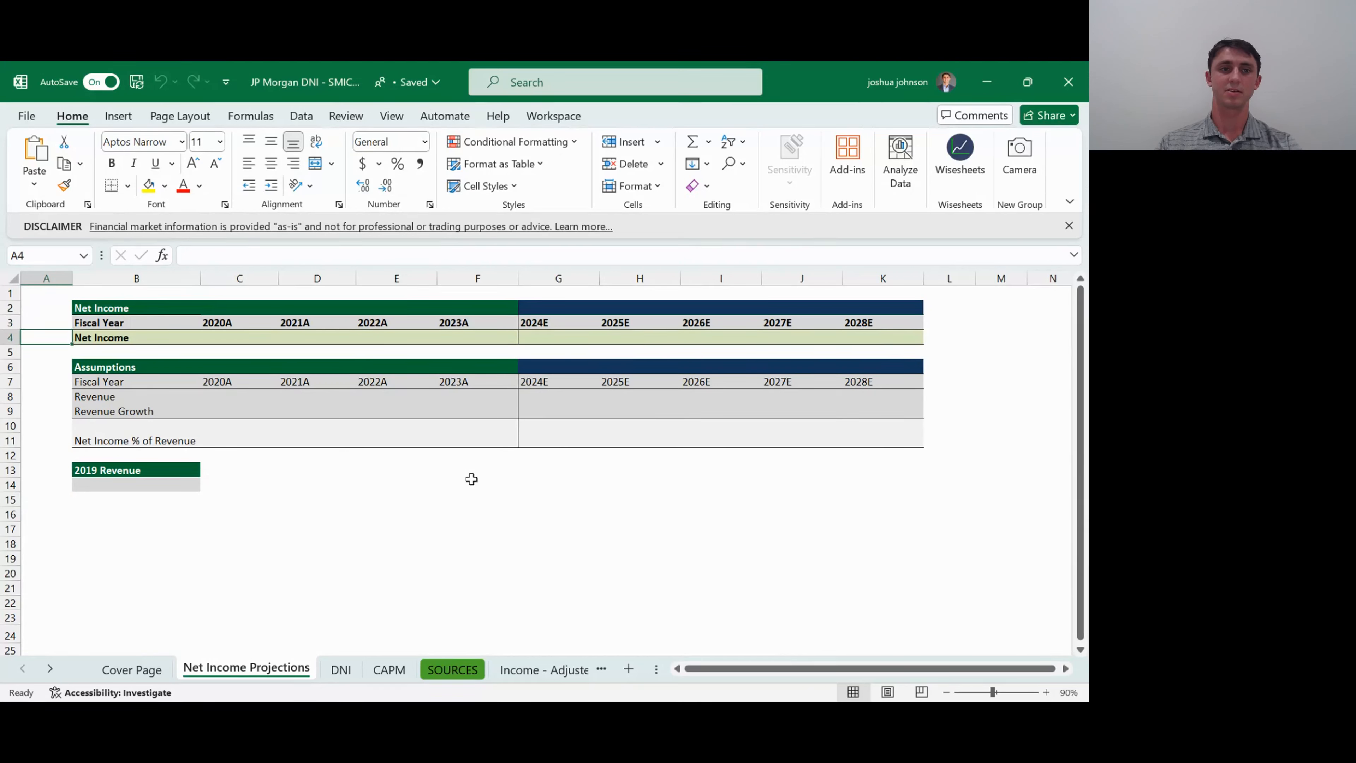
key("Right")
key("Right")
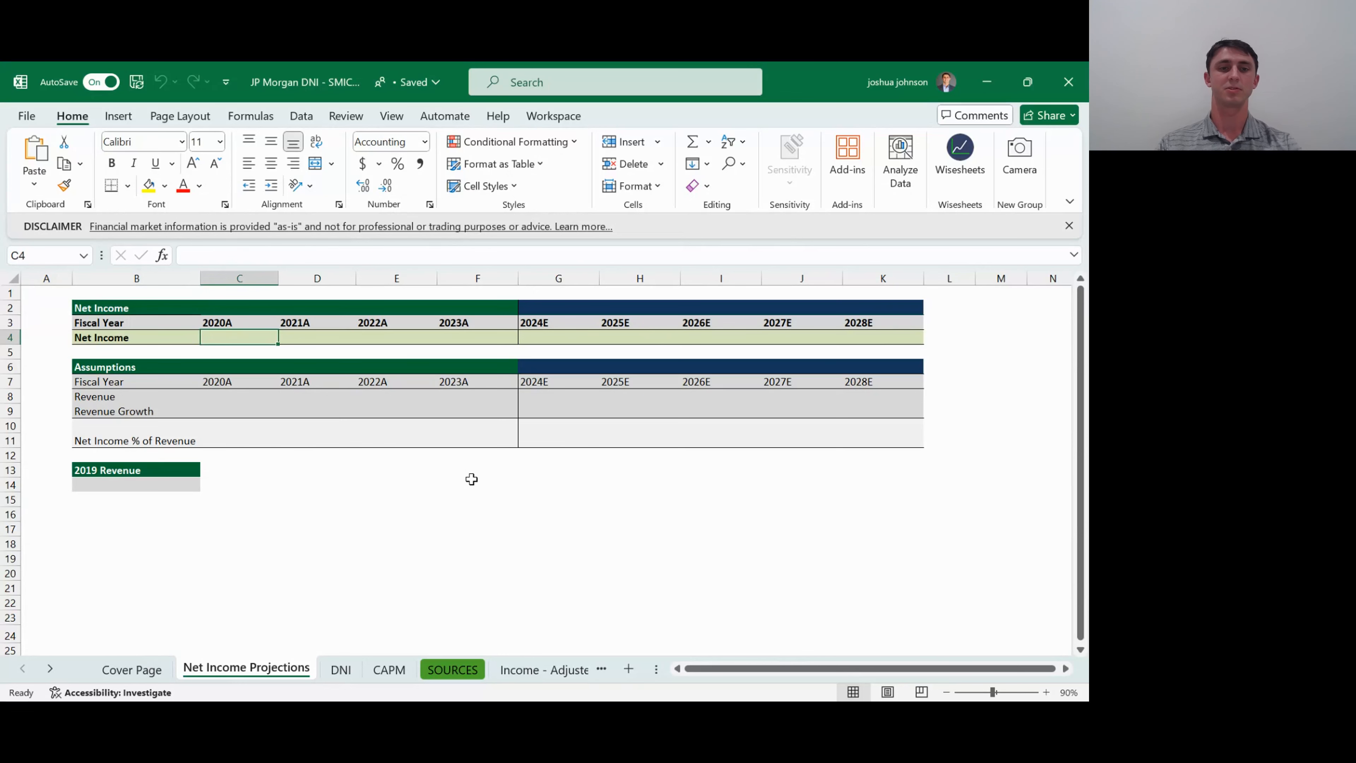
key("shift+Right")
key("shift+Right")
key("shift+Right")
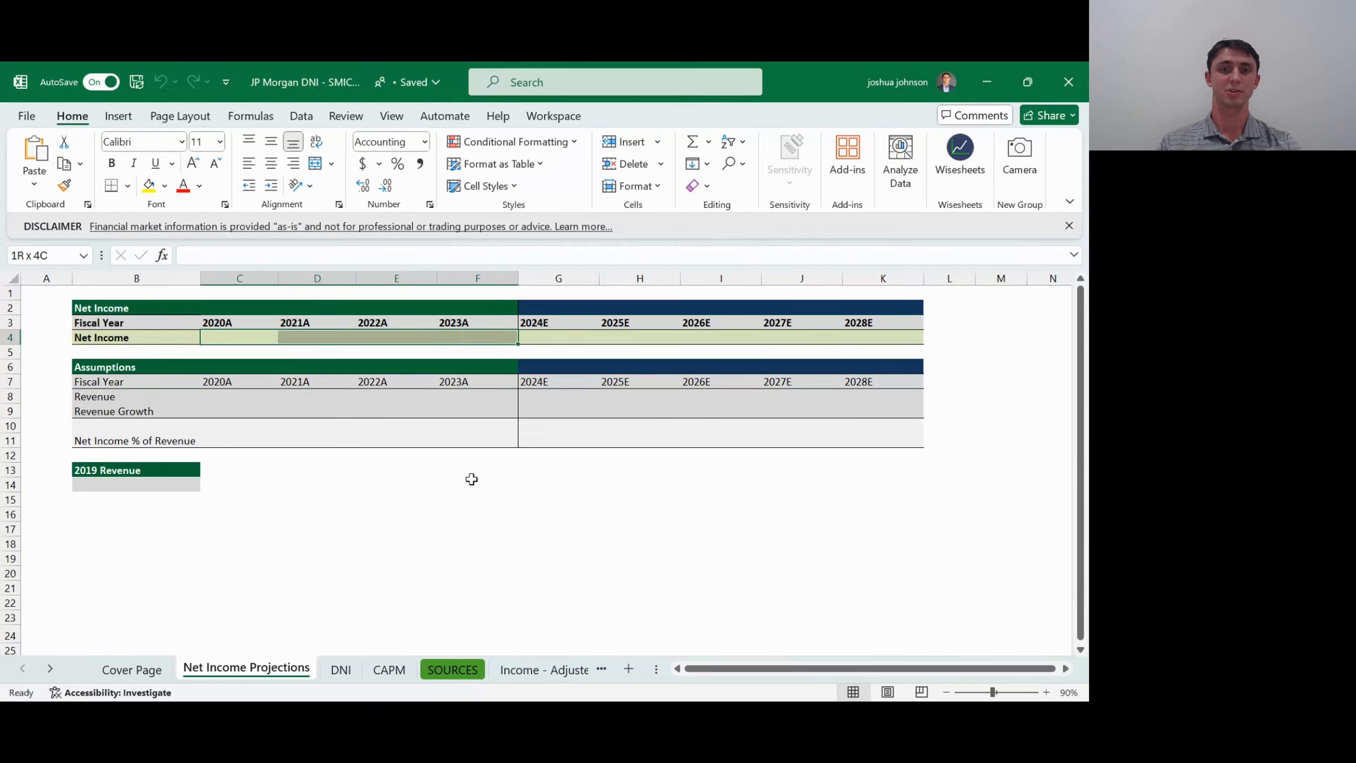
key("Right")
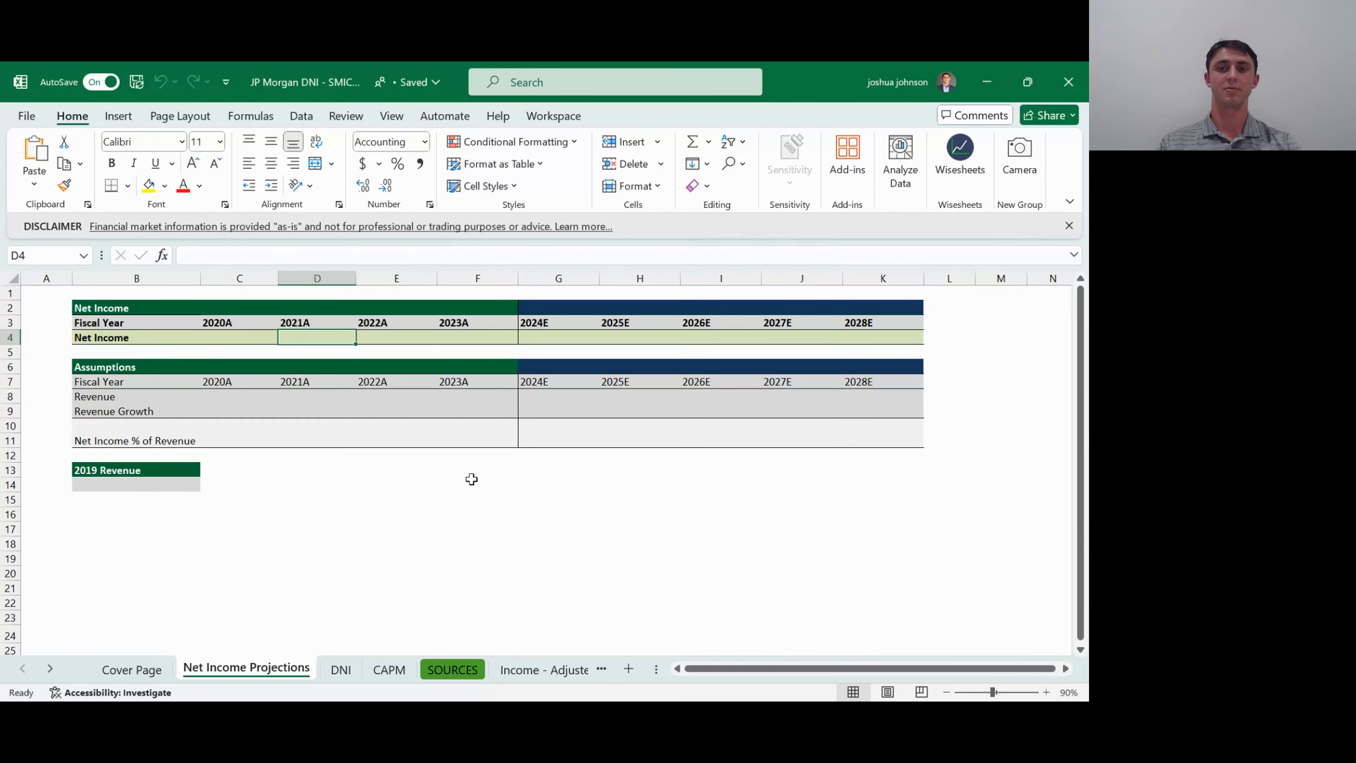
key("Right")
key("Right")
key("Right")
key("Right")
key("Right")
key("Right")
key("Right")
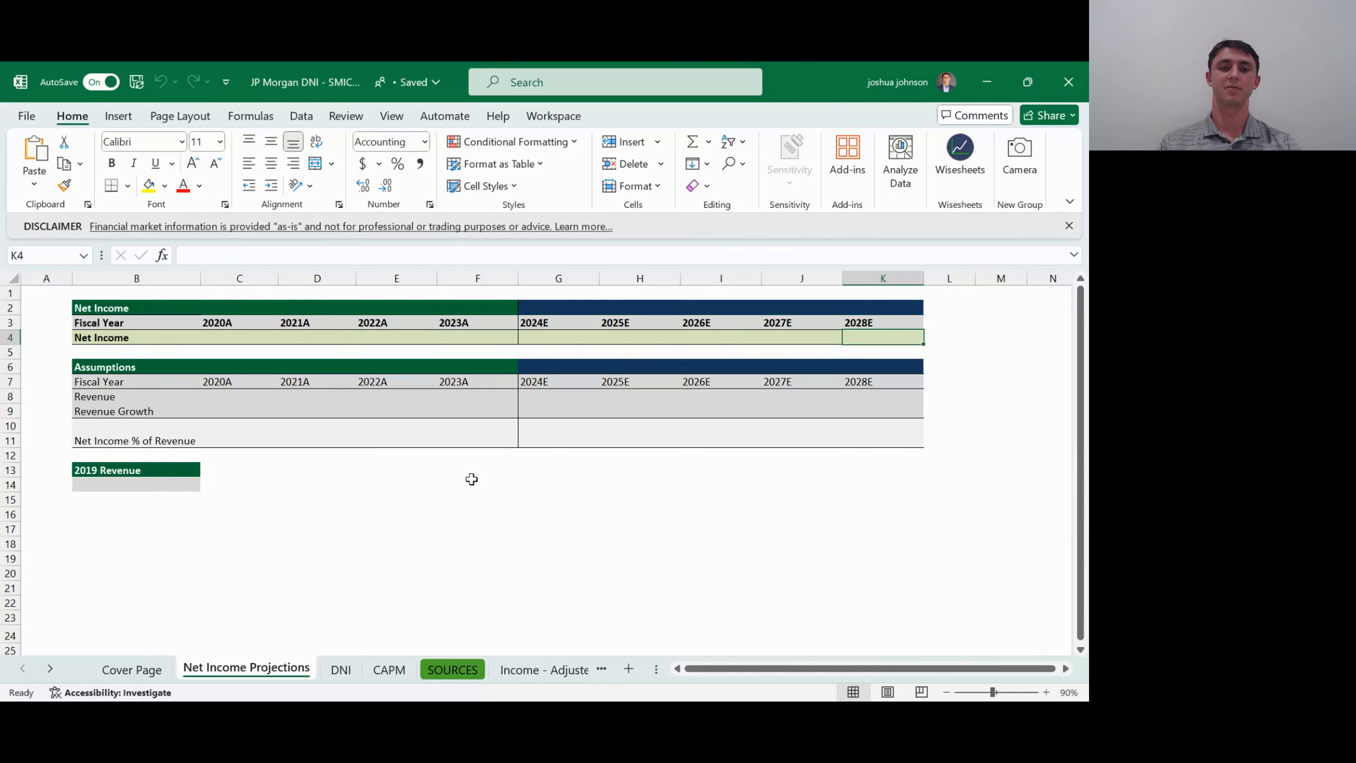
- Examine the DNI sheet's Projection Year row and the layout around it for the present value of net income
key("ctrl+Page_Down")
key("Up")
key("Up")
key("Up")
key("Up")
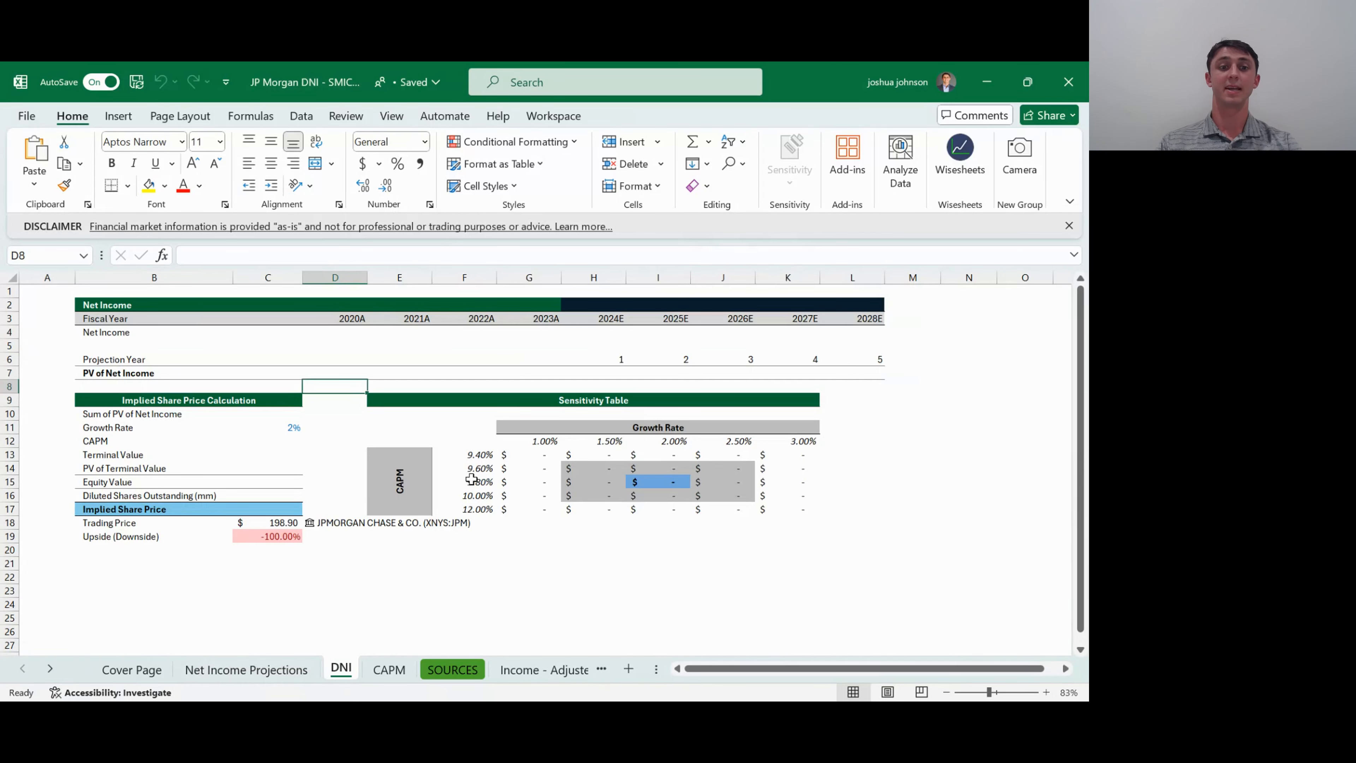
key("Up")
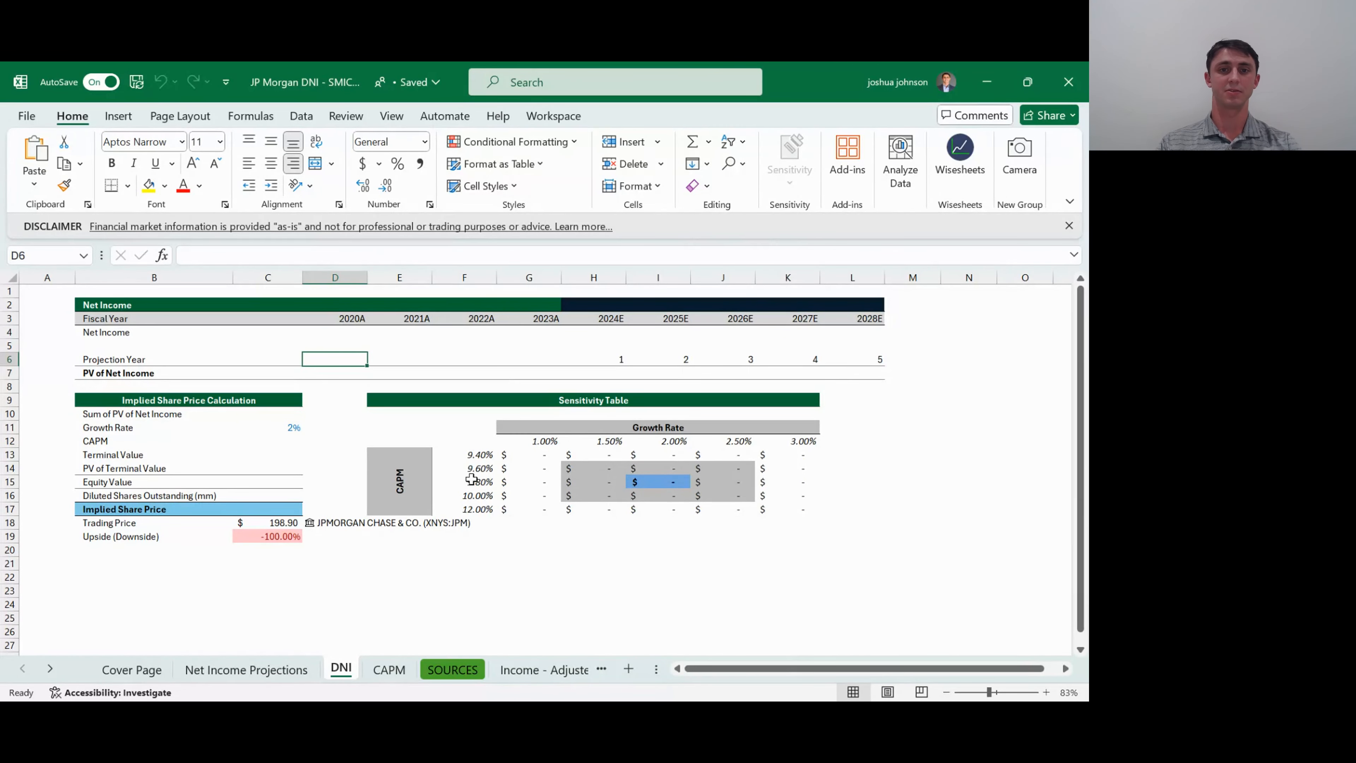
key("Right")
key("Right")
key("Right")
key("Right")
key("Right")
key("Right")
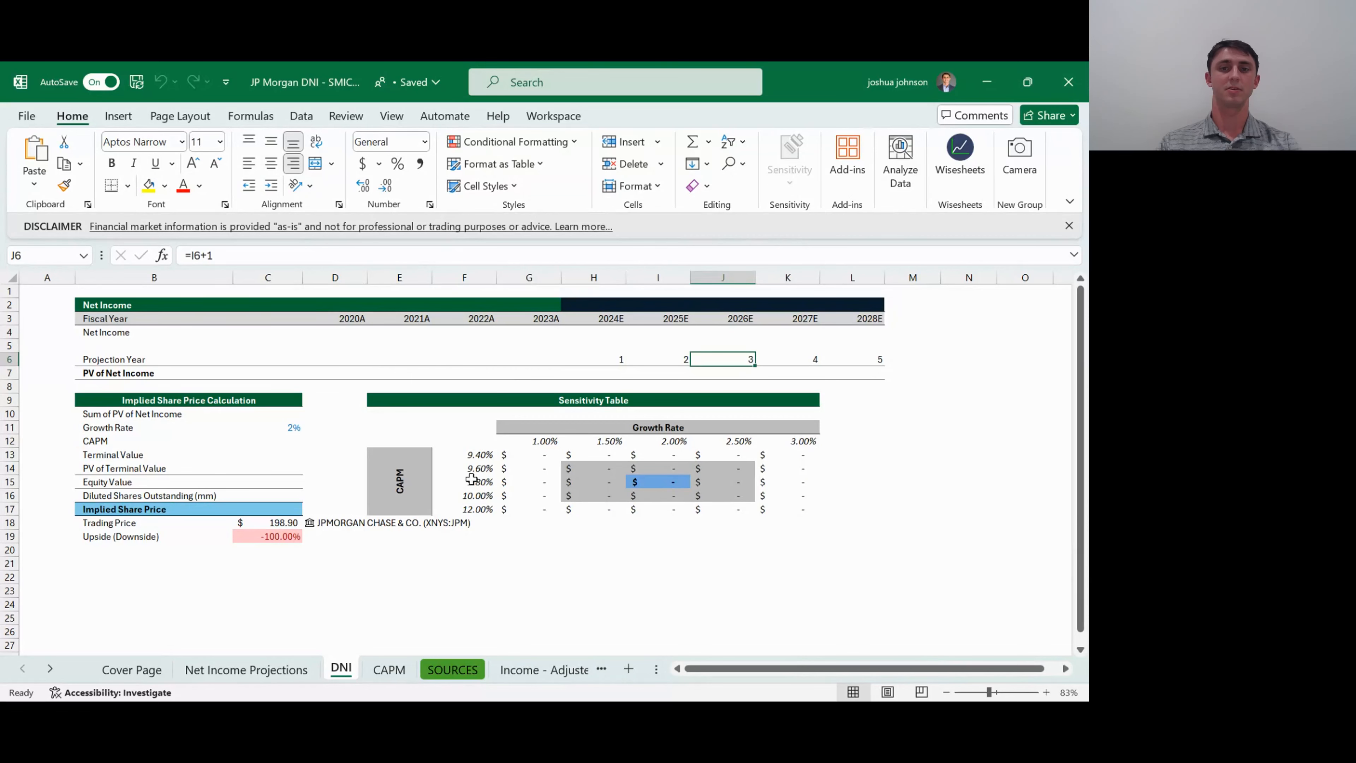
key("Left")
key("Left")
- Review the Capital Asset Pricing Model inputs and the resulting rate on the CAPM sheet
key("ctrl+Page_Down")
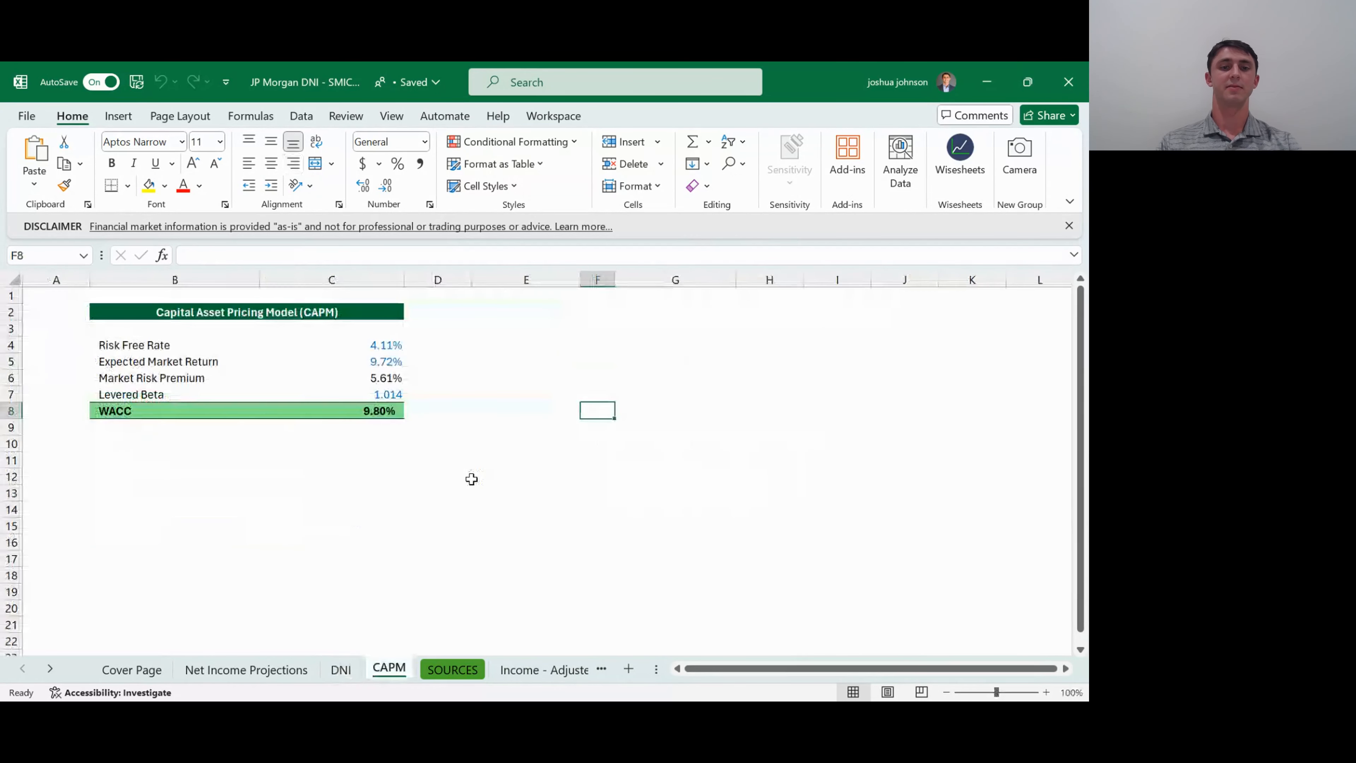
key("Left")
key("Left")
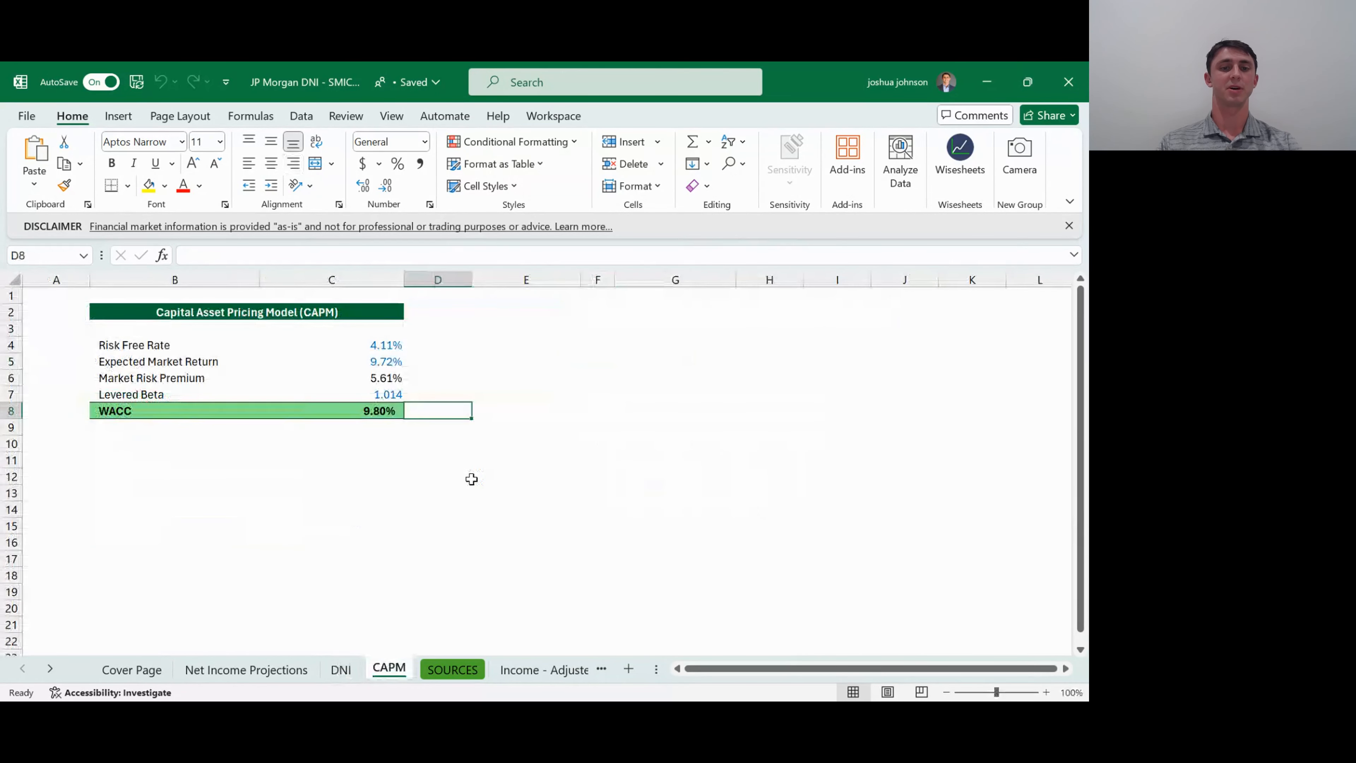
key("Left")
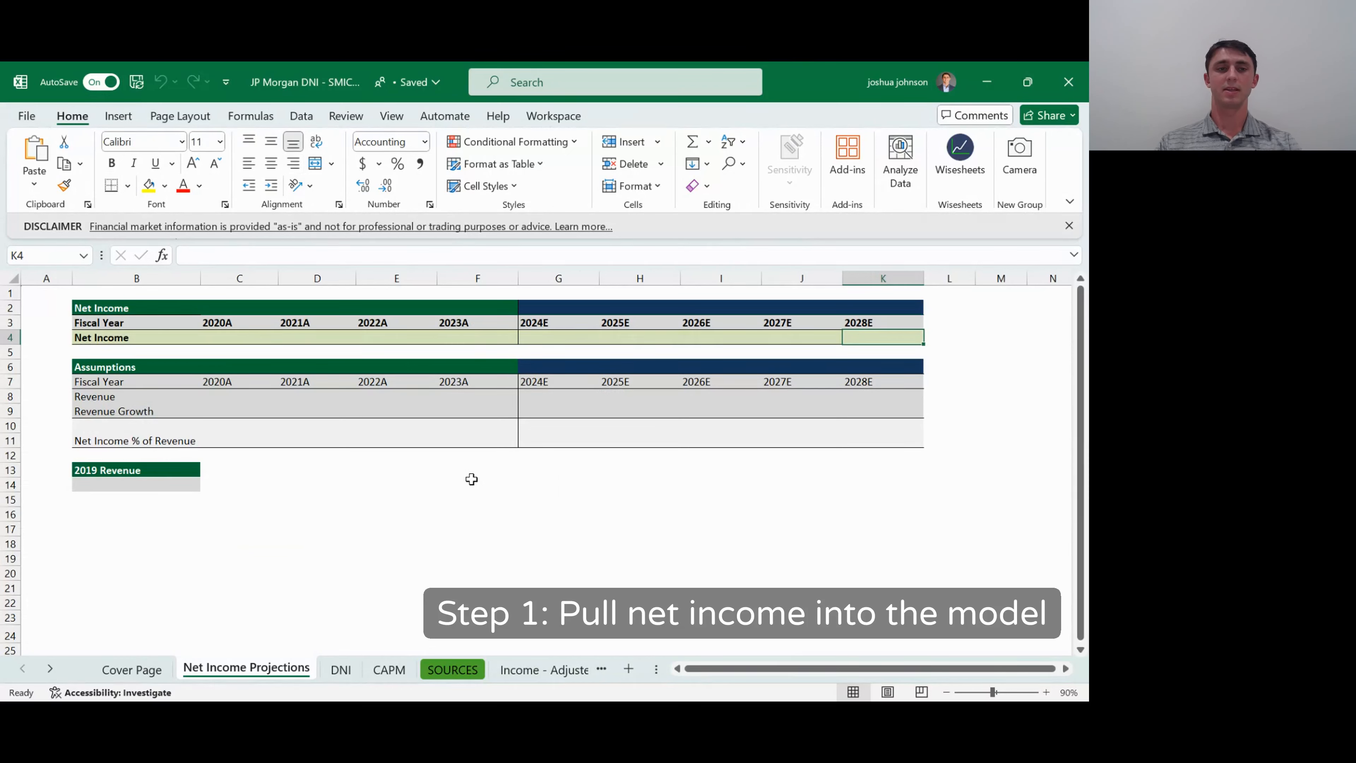
- Examine the fiscal-year columns and Net Revenue row on the Income - Adjusted sheet as the source for the Net Income Projections sheet
key("Left")
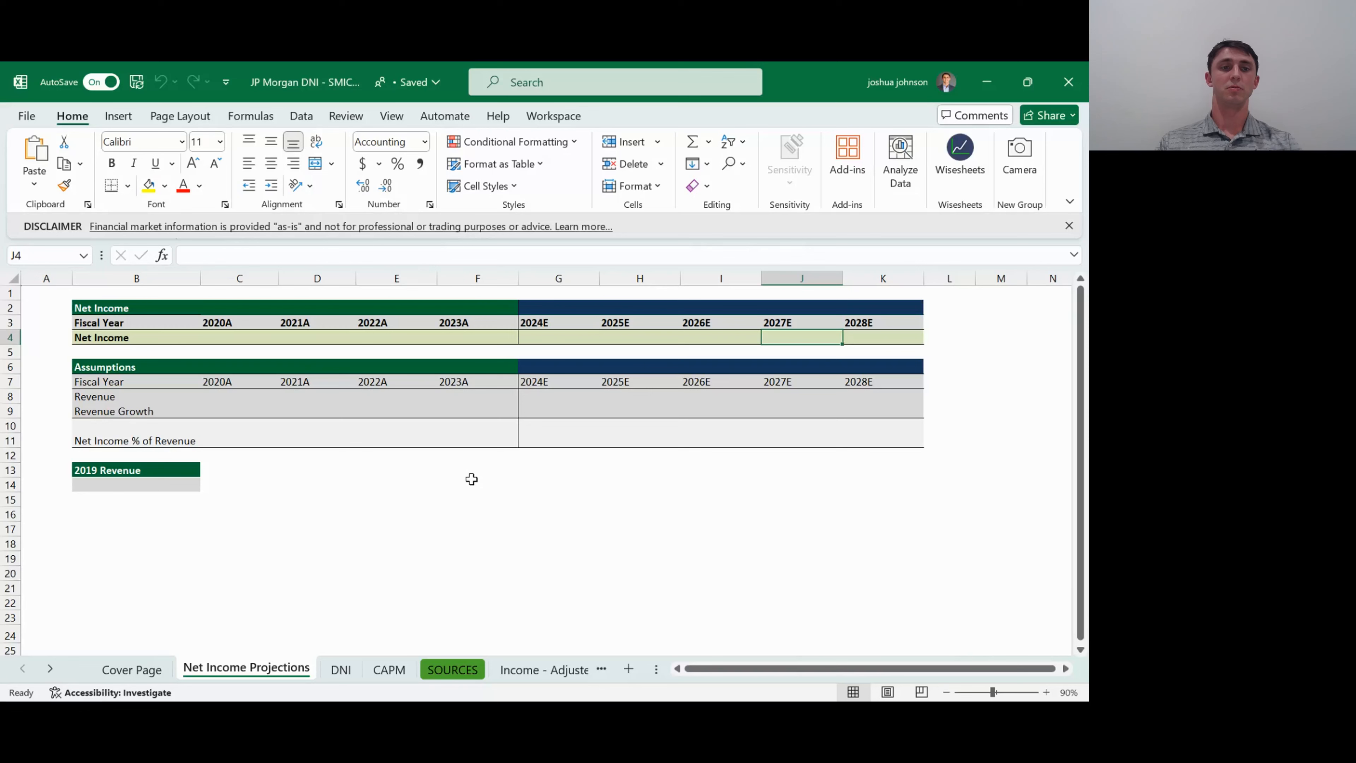
key("ctrl+Left")
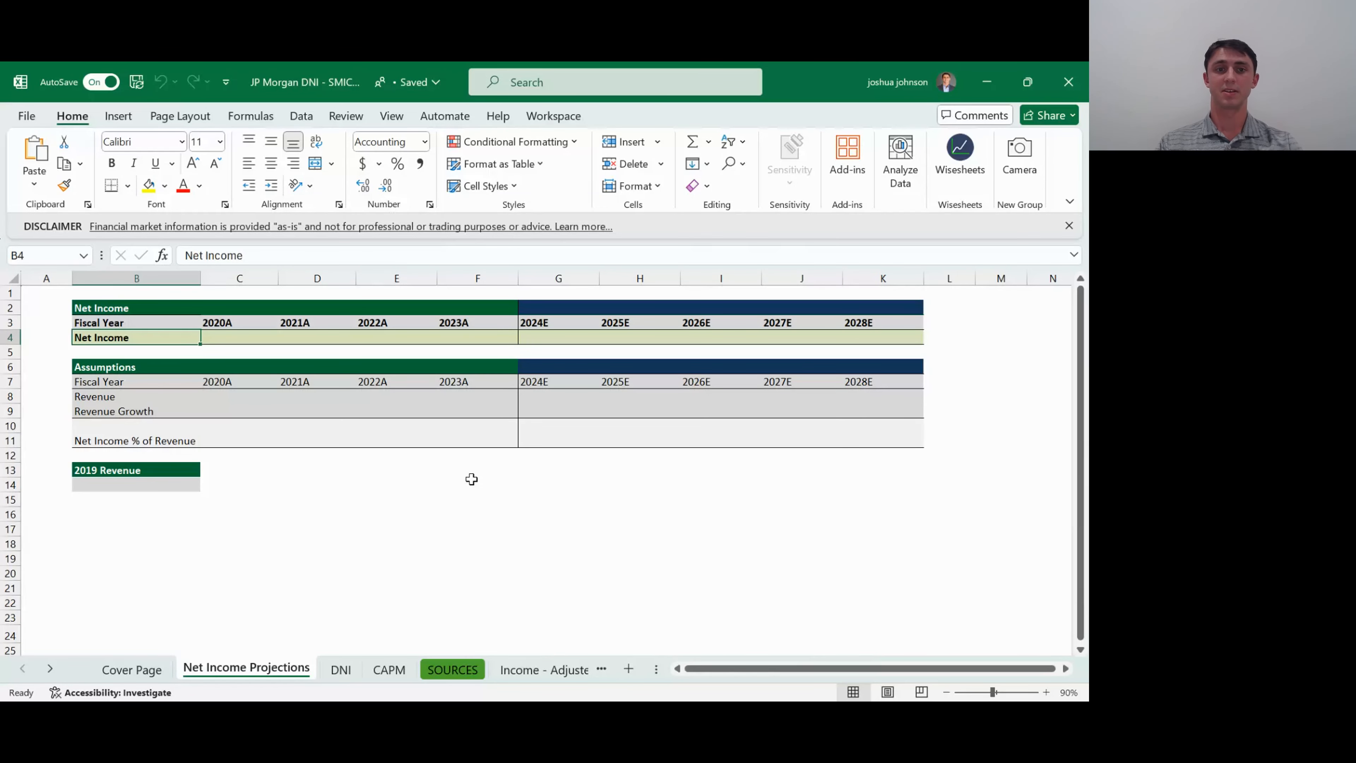
key("Right")
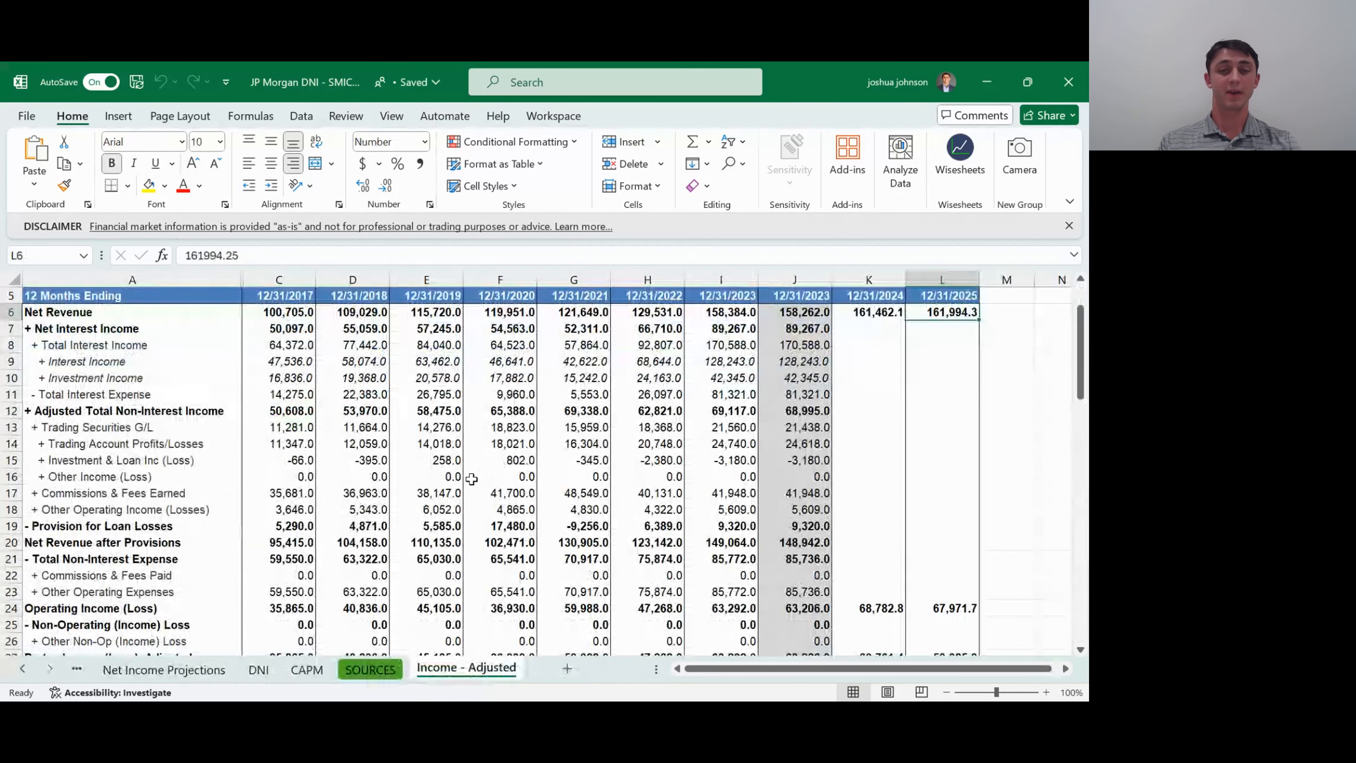
key("Left")
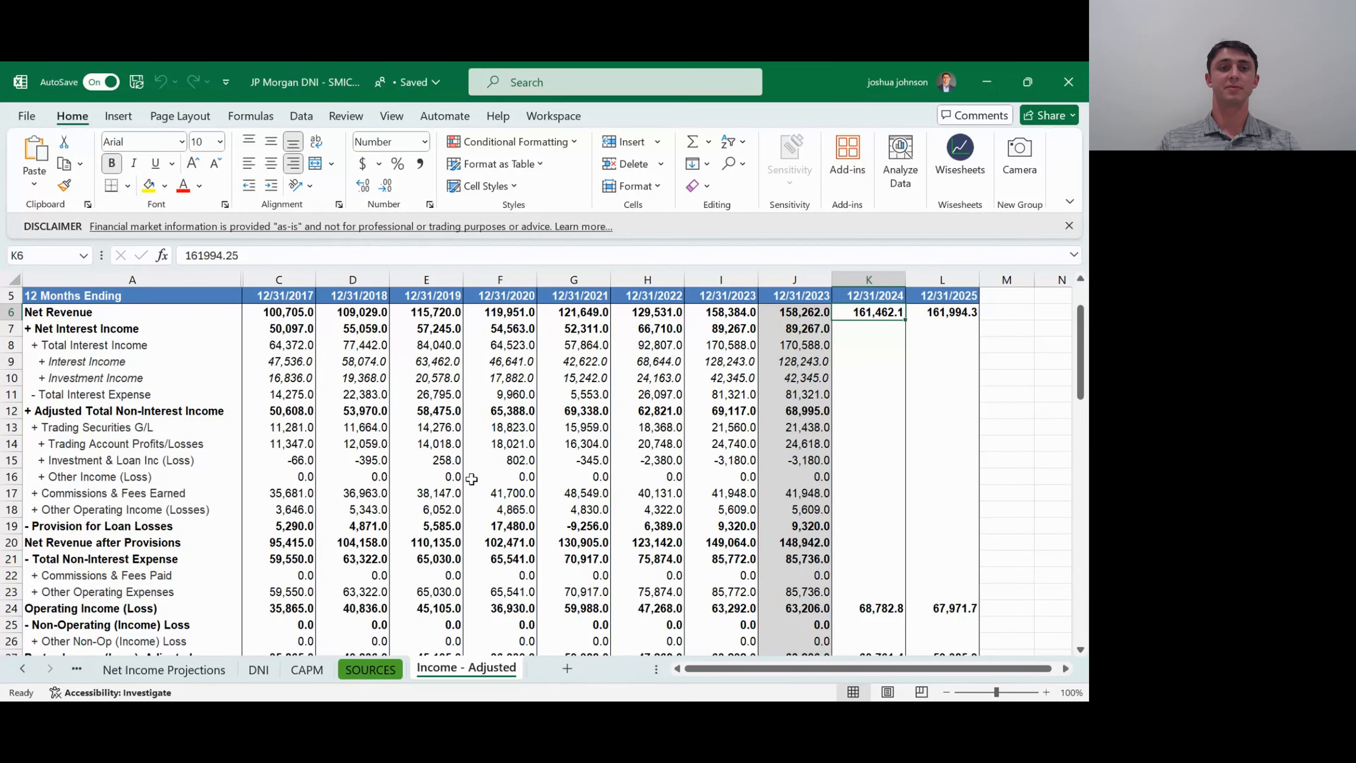
key("Home")
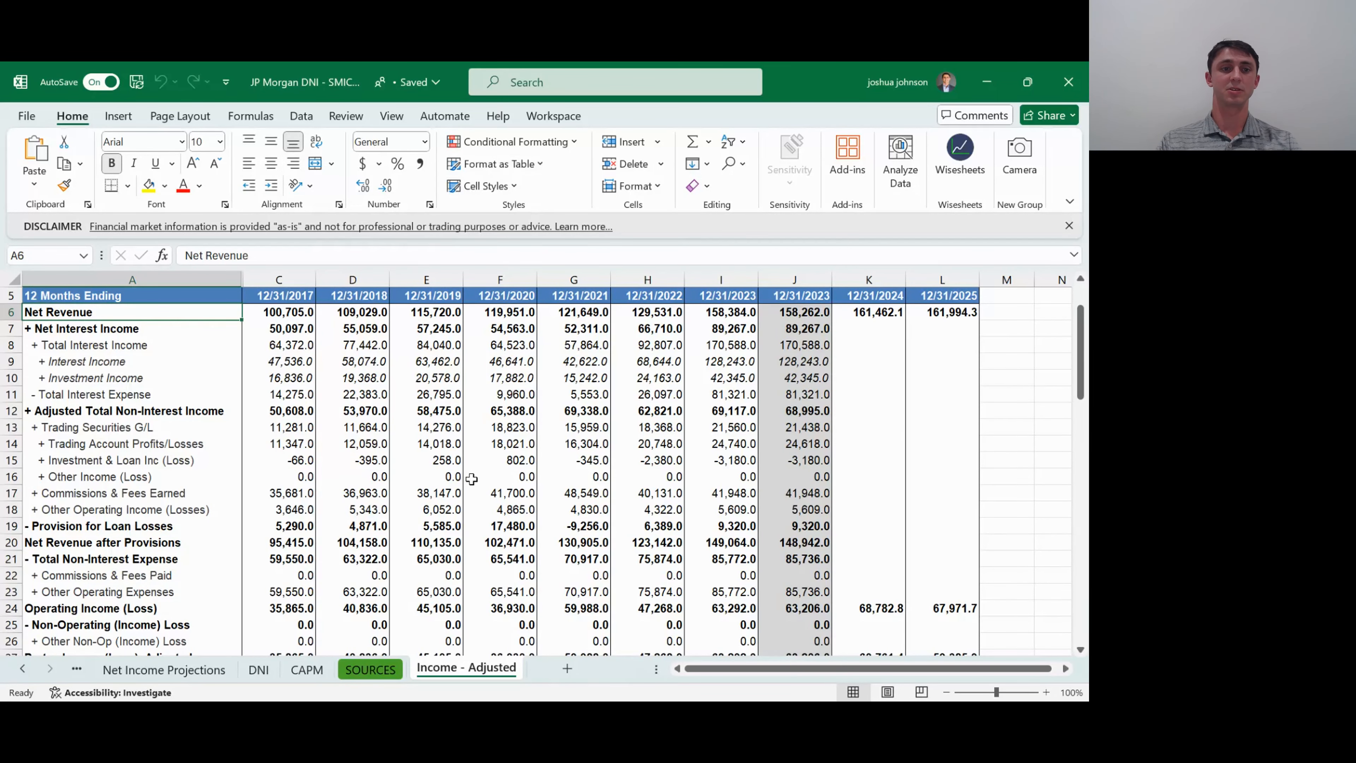
key("Up")
key("Up")
key("Up")
key("Up")
key("Down")
key("Down")
key("Down")
key("Down")
key("Down")
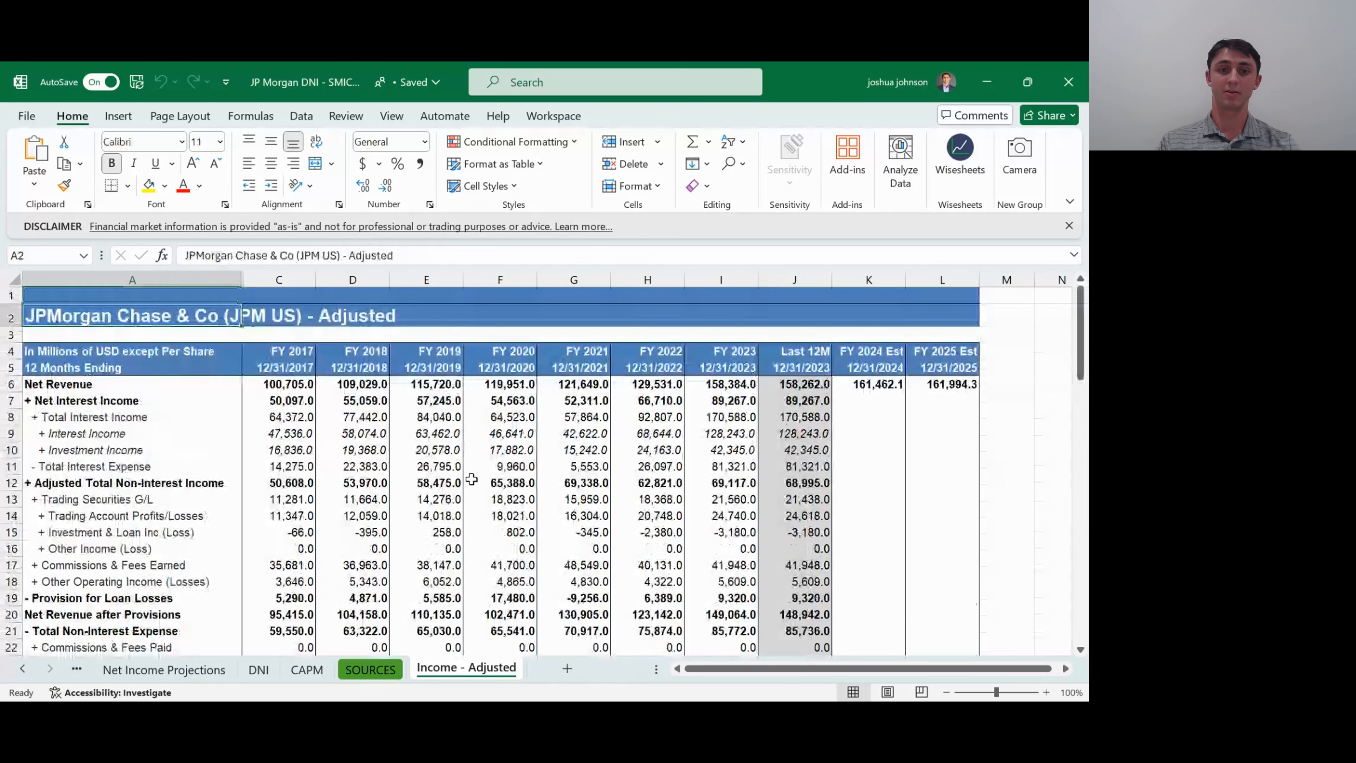
key("Right")
key("Right")
key("Right")
key("Right")
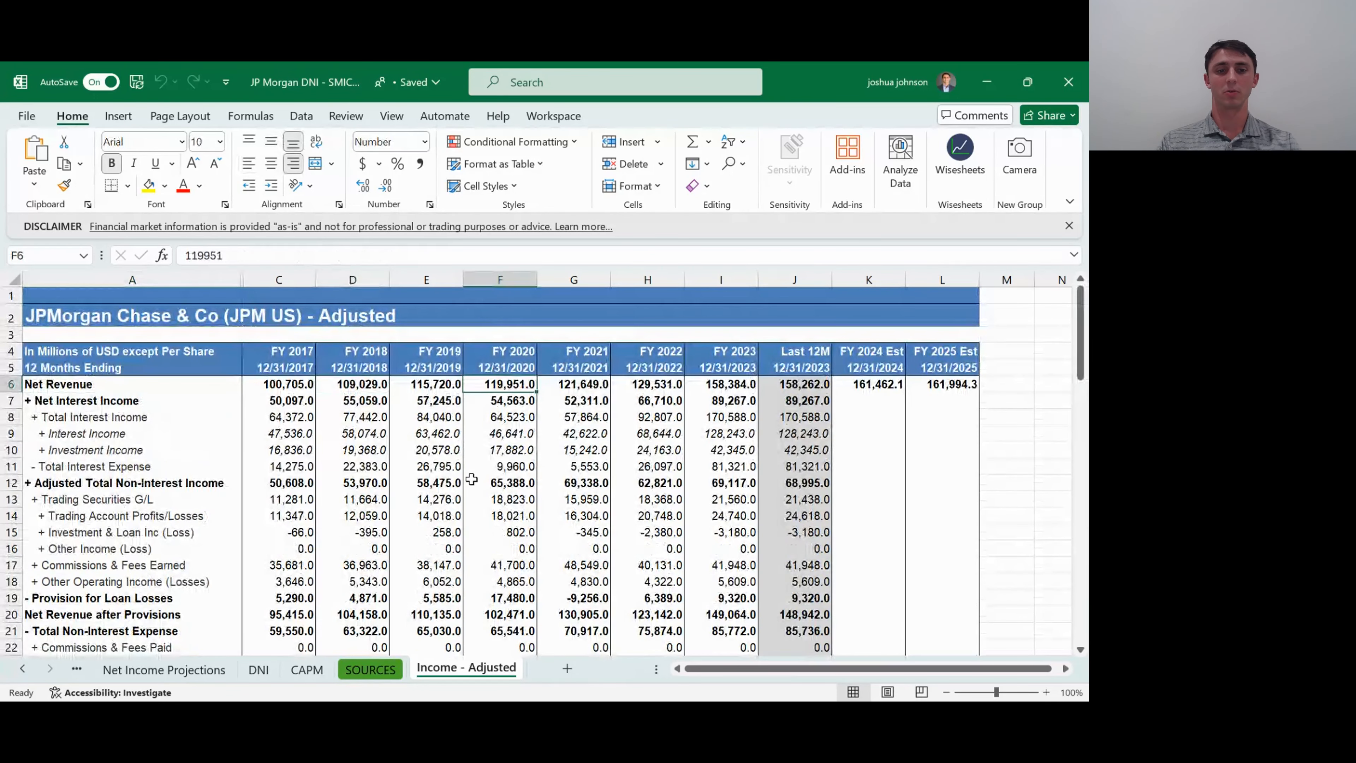
- Link the 2020A Net Income cell C4 on Net Income Projections to the FY 2020 Net Income, GAAP figure with ='Income - Adjusted'!F45
key("ctrl+Page_Up")
key("ctrl+Page_Up")
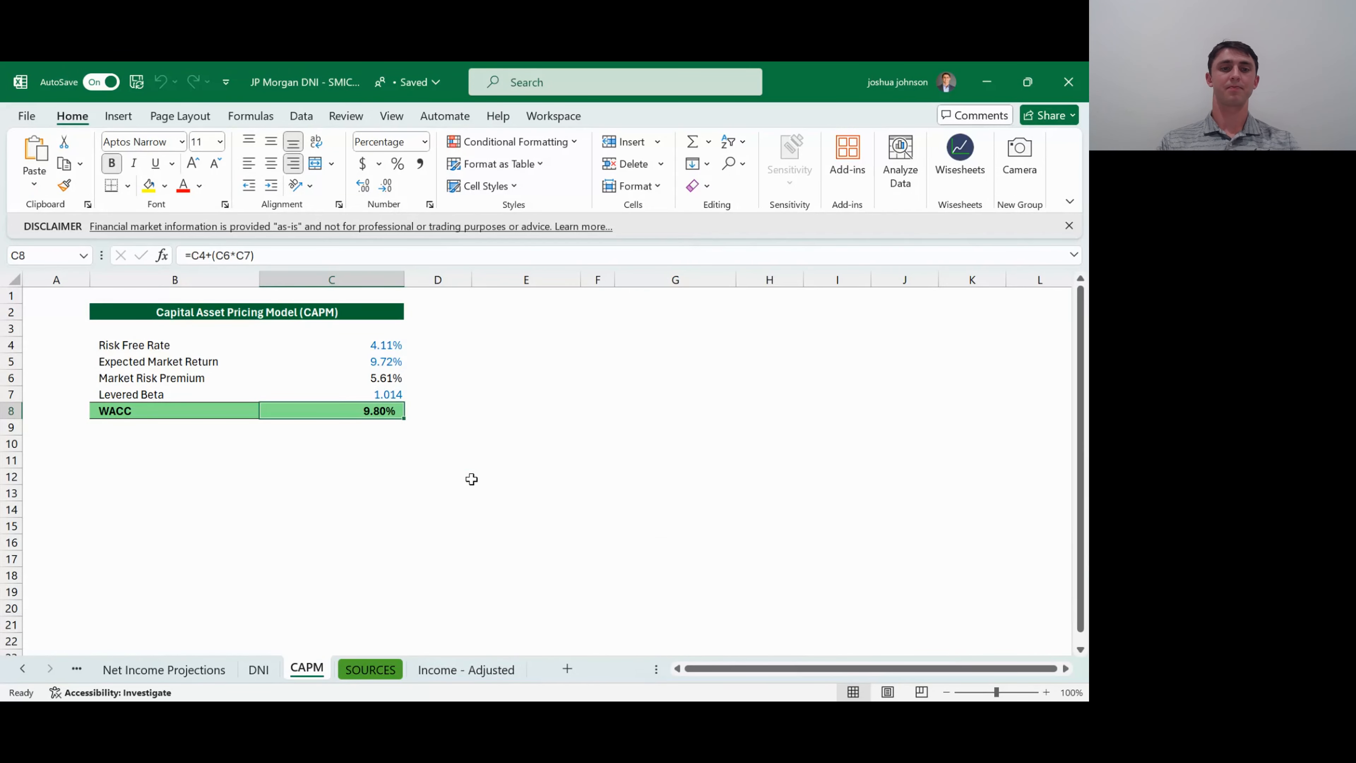
key("ctrl+Page_Up")
key("ctrl+Page_Up")
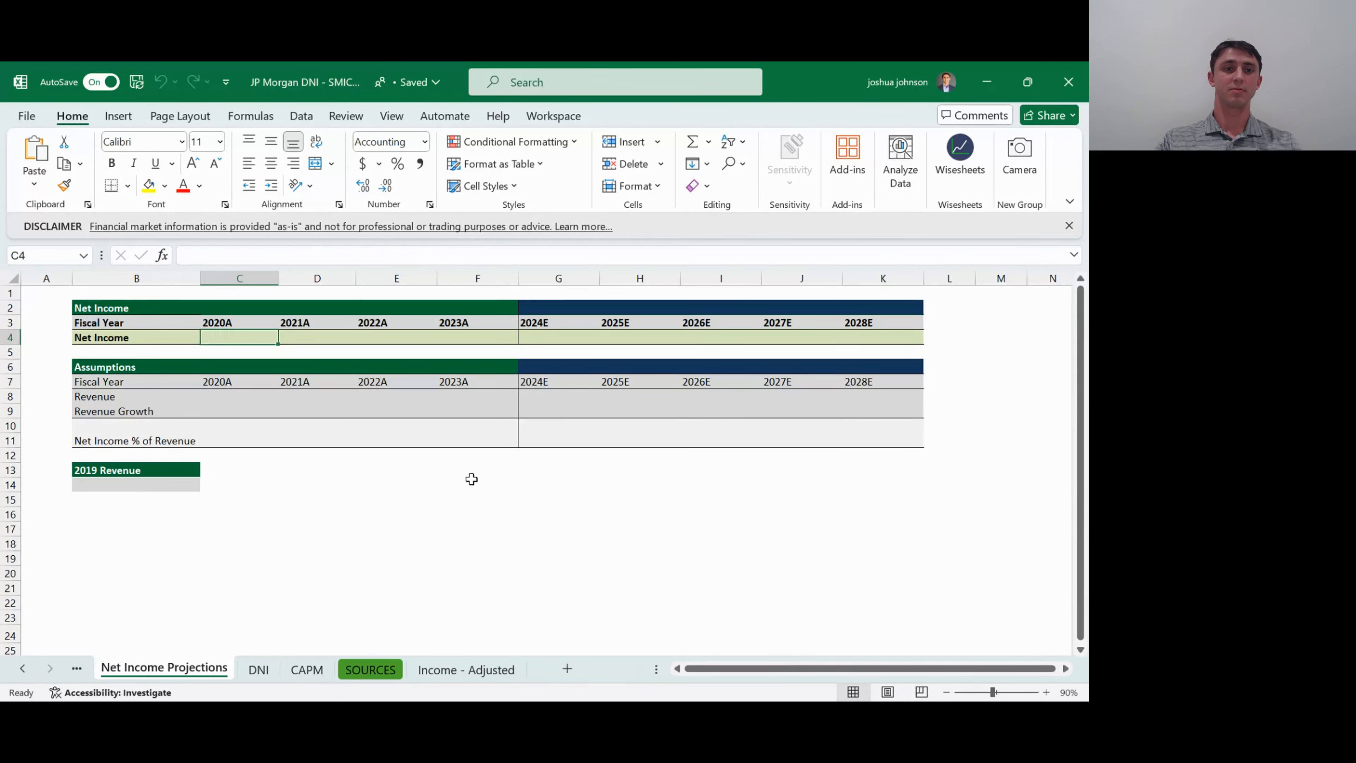
key("Left")
key("Right")
key("Right")
key("Left")
type("=")
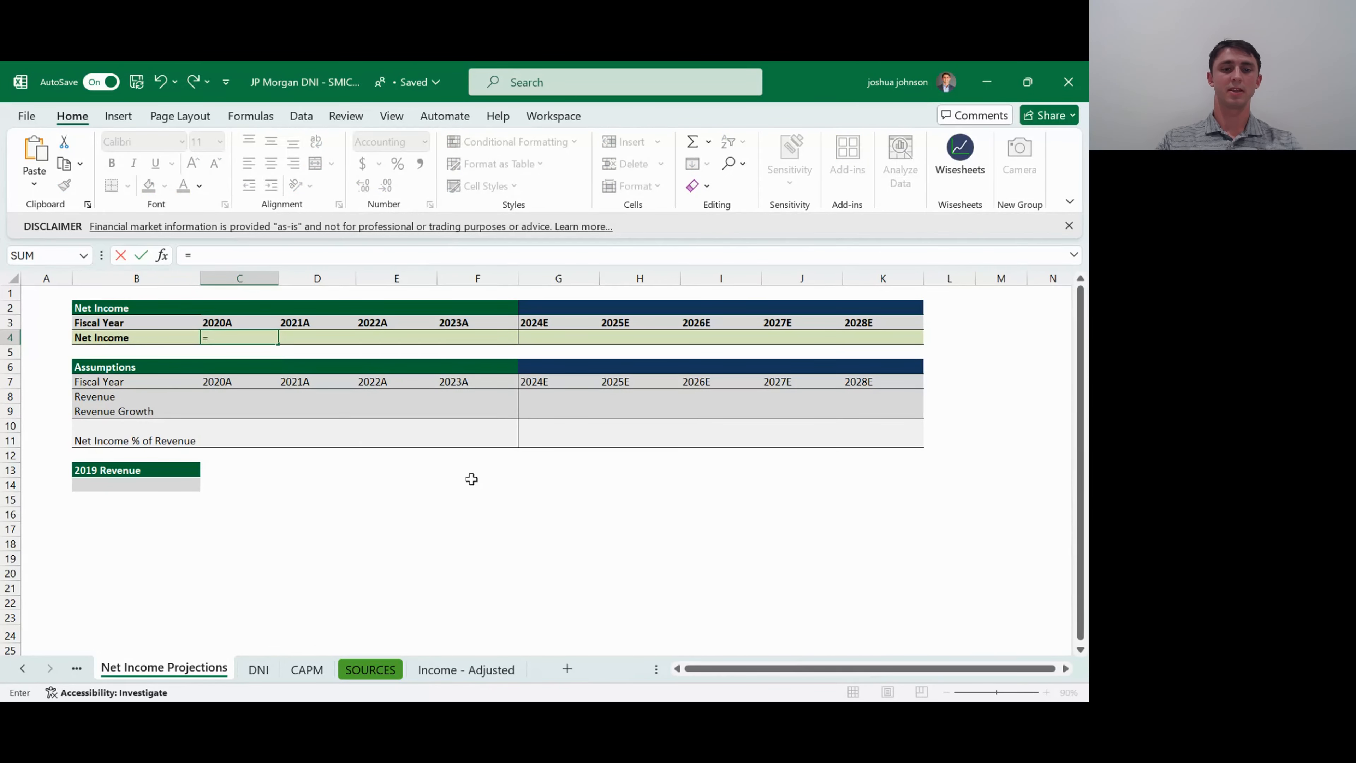
key("ctrl+Page_Down")
key("ctrl+Page_Down")
key("ctrl+Page_Down")
key("ctrl+Page_Down")
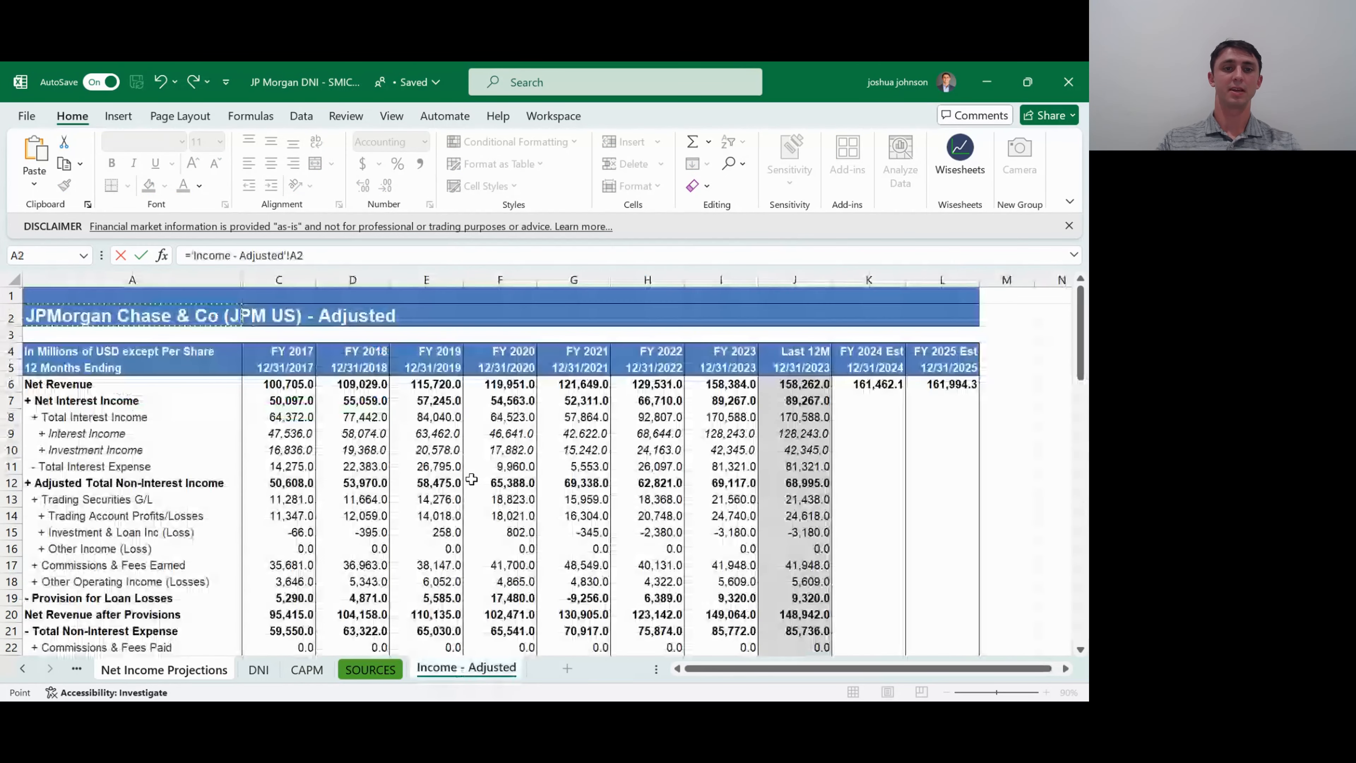
key("Down")
key("Down")
key("Down")
key("Down")
key("Right")
key("Right")
key("Right")
key("Right")
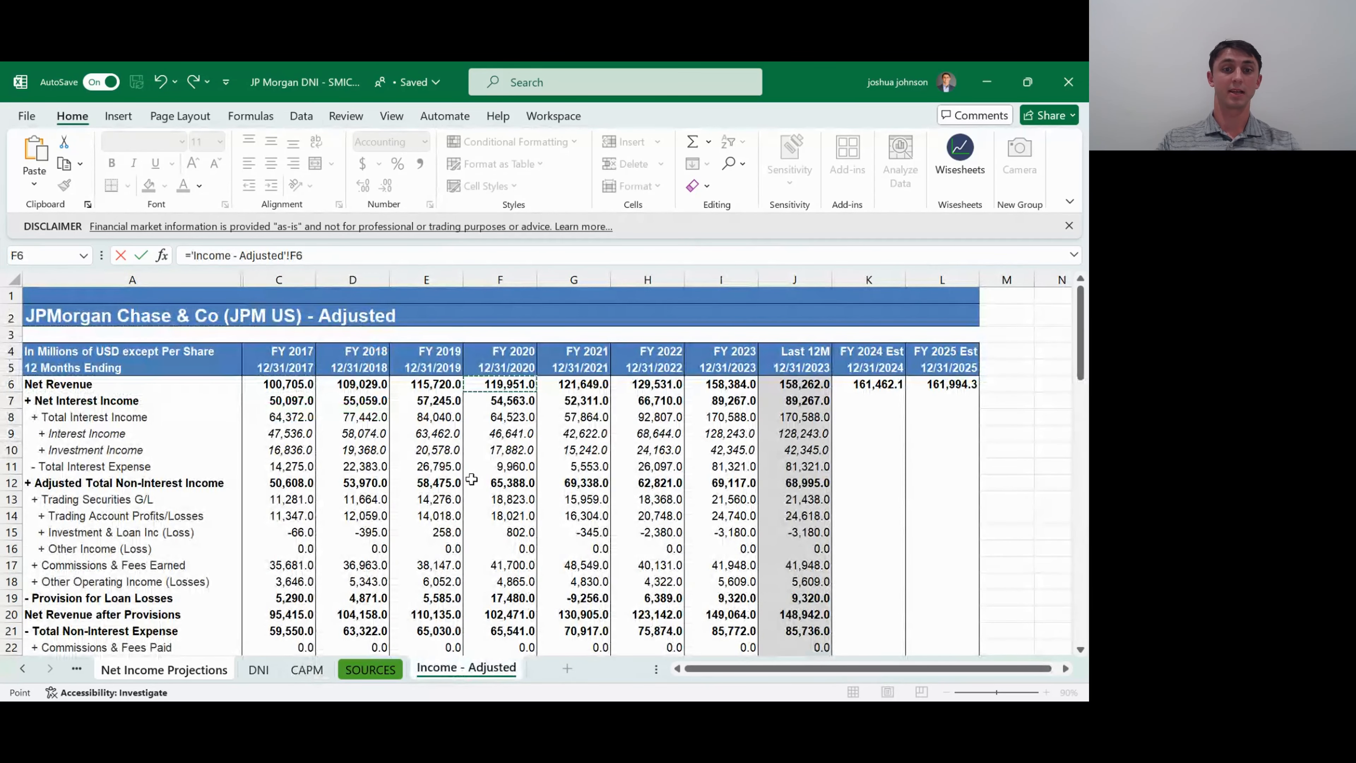
key("Down")
key("Down")
key("Down")
key("Down")
key("Down")
key("Down")
key("Down")
key("Down")
key("Down")
key("Down")
key("Down")
key("Down")
key("Down")
key("Down")
key("Down")
key("Down")
key("Down")
key("Down")
key("Down")
key("Down")
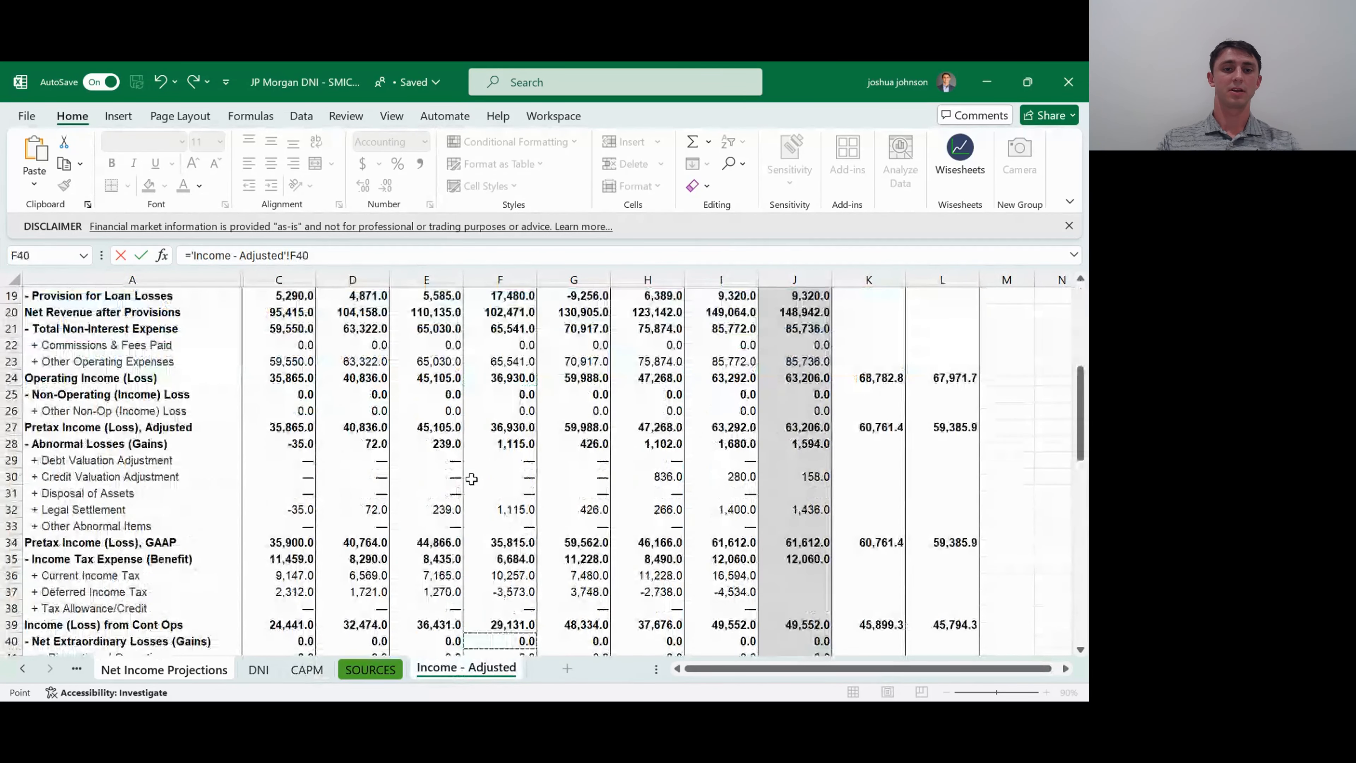
key("Down")
key("Down")
key("Down")
key("Down")
key("Down")
key("Down")
key("Down")
key("Down")
key("Down")
key("Down")
key("Down")
key("Down")
key("Down")
key("Down")
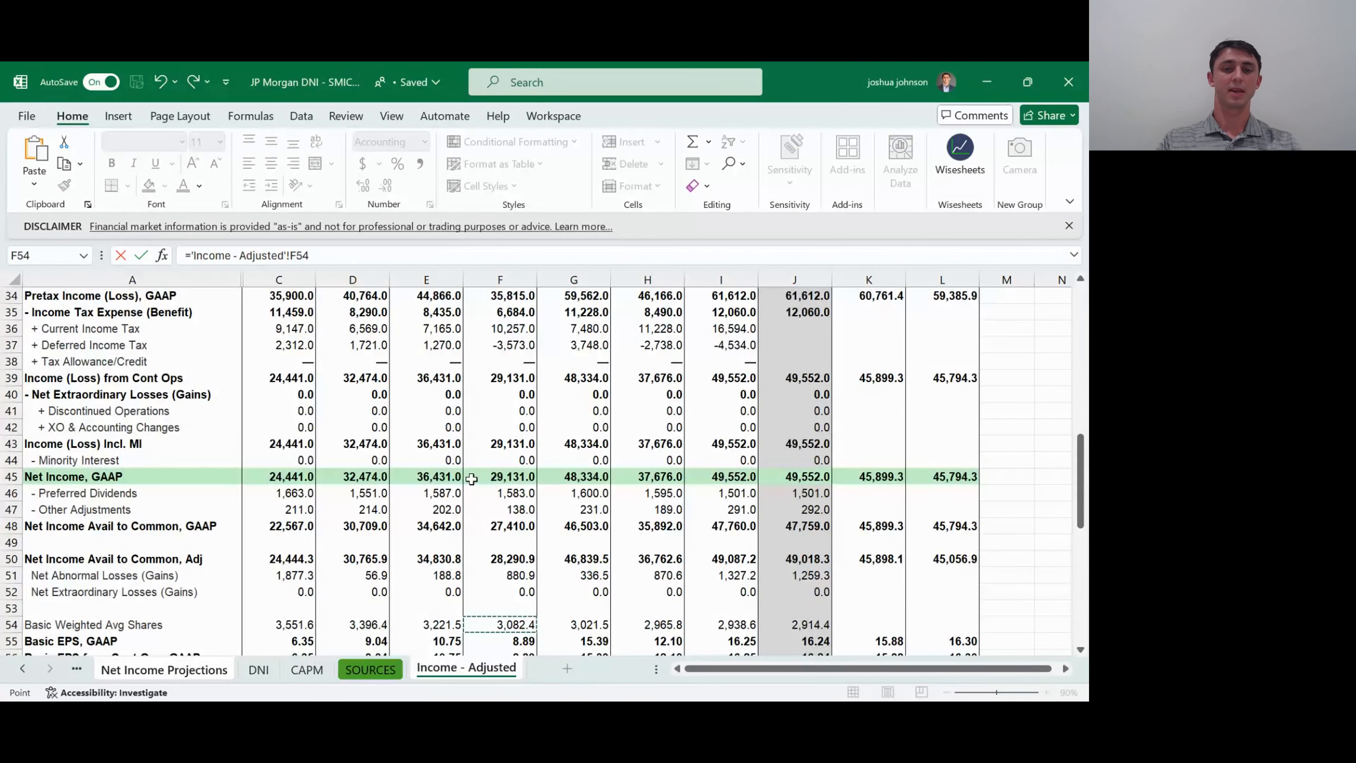
left_click(472, 479)
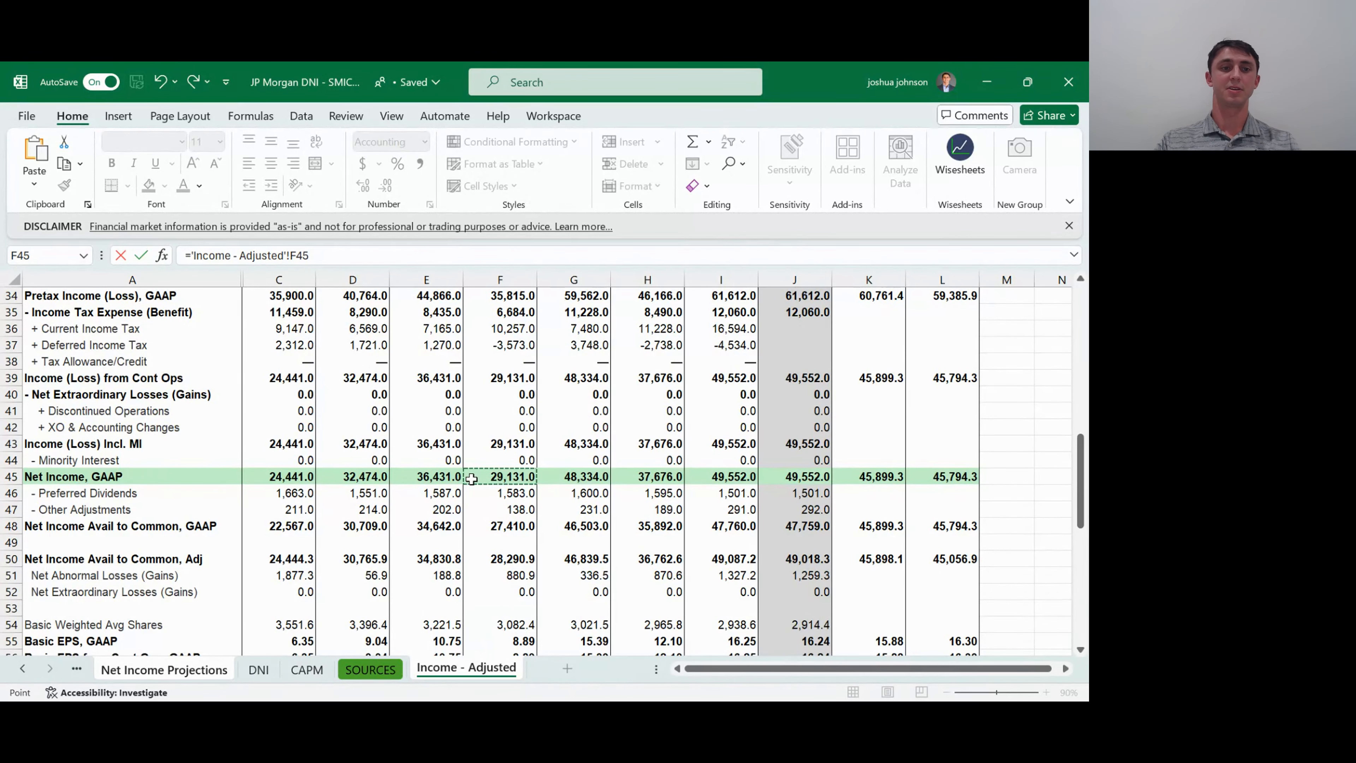
key("Return")
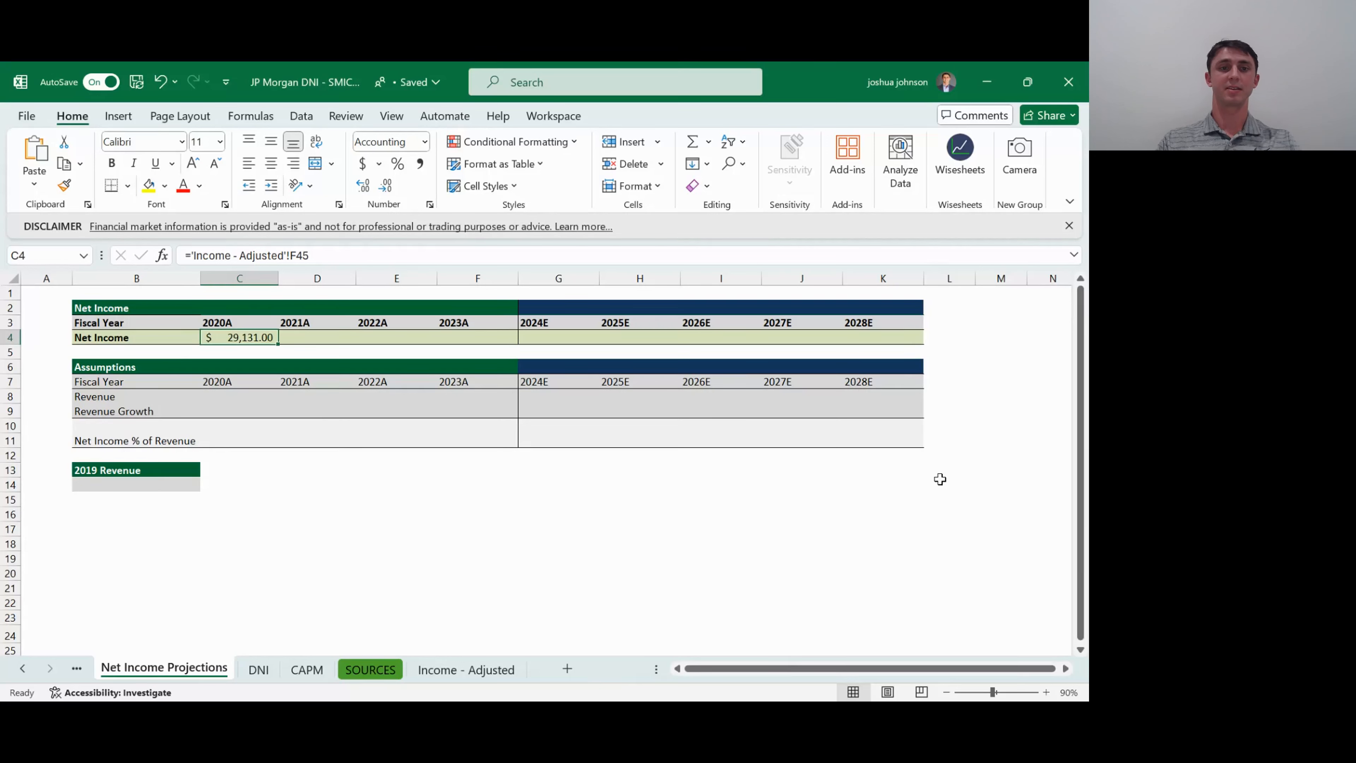
key("shift+Right")
key("shift+Right")
key("shift+Right")
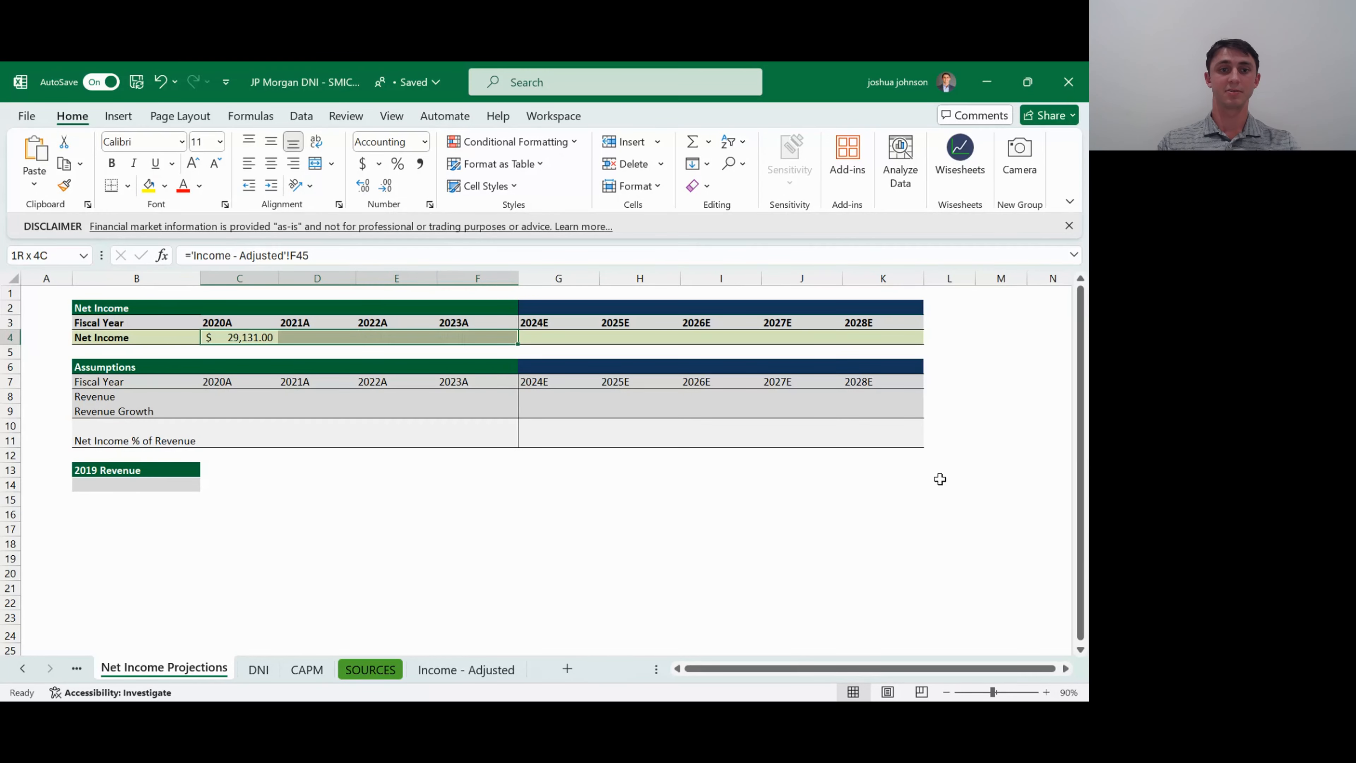
key("shift+Left")
key("shift+Left")
key("shift+Left")
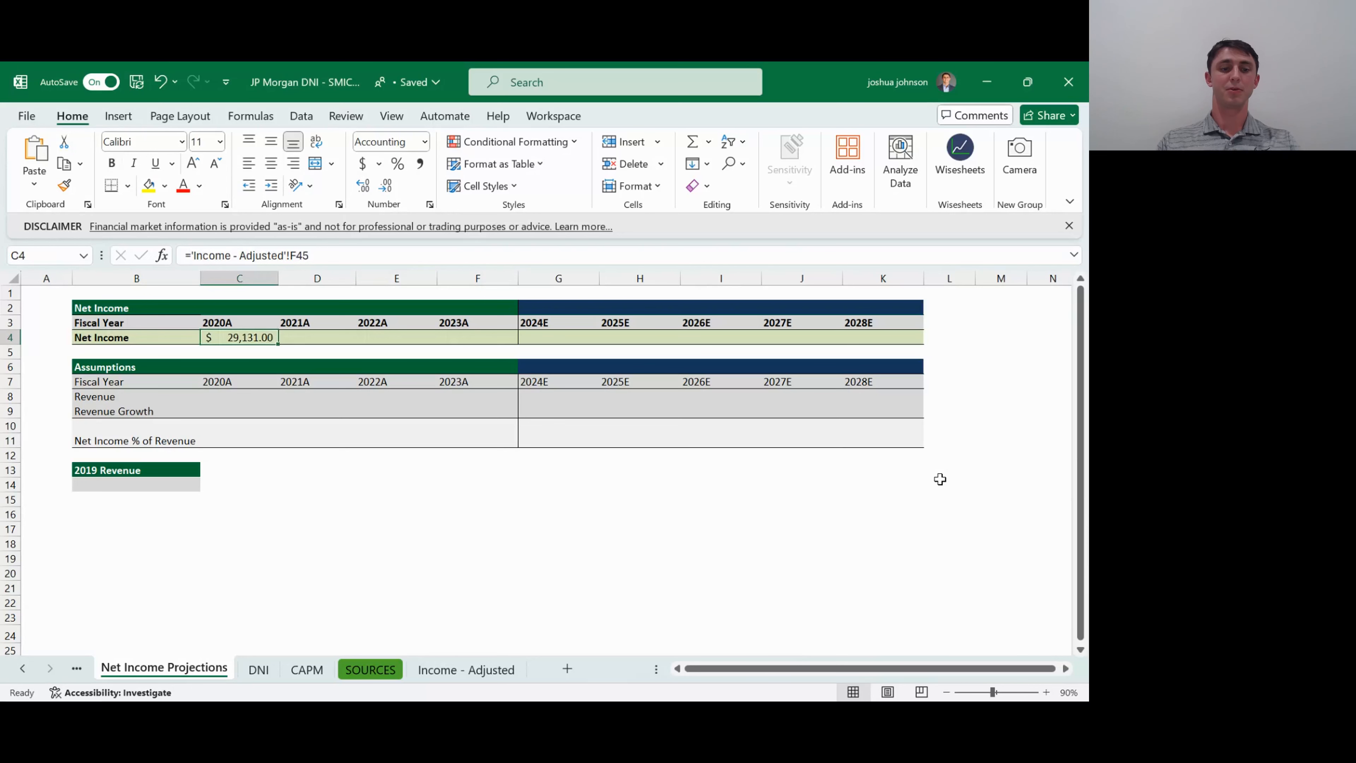
key("shift+Right")
key("shift+Right")
key("shift+Right")
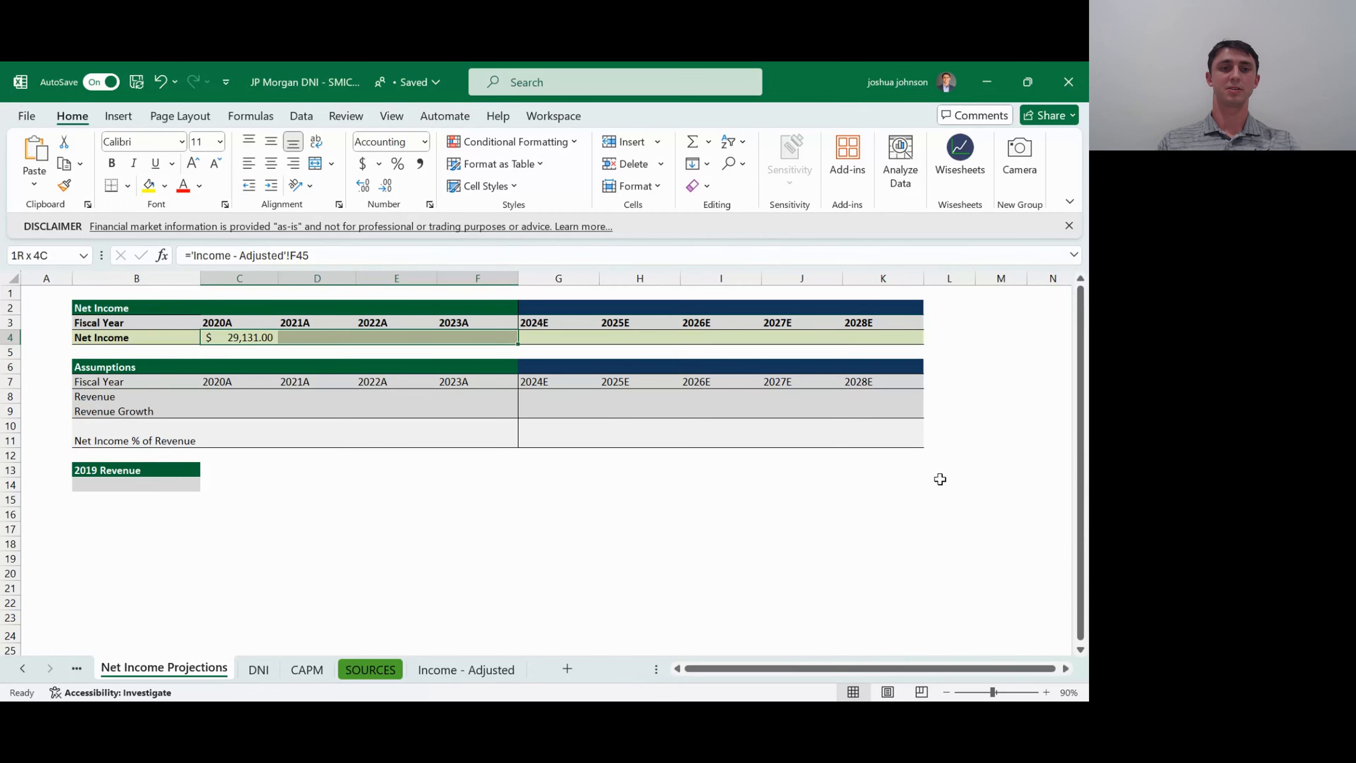
key("shift+Left")
key("shift+Left")
key("shift+Left")
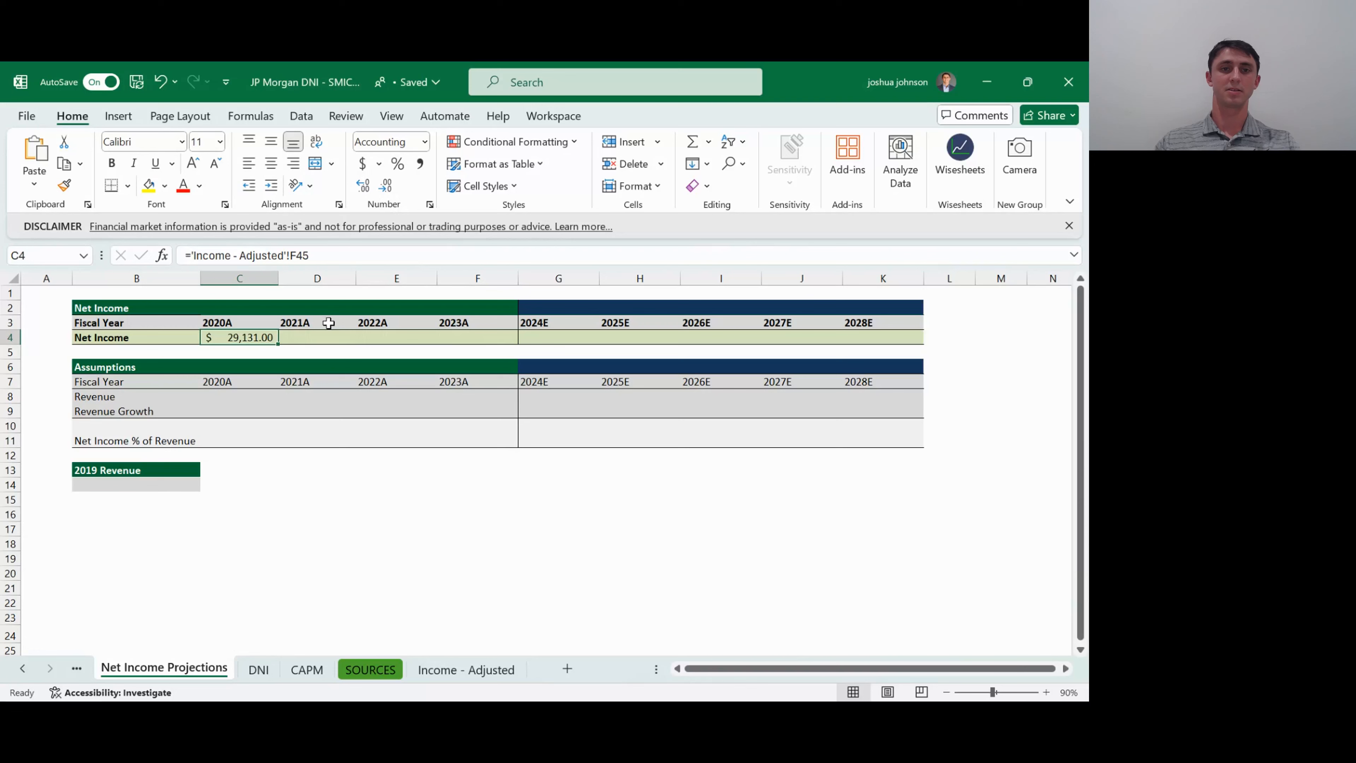
- Fill the 2020A Net Income formula across to 2021A, 2022A and 2023A (C4:F4)
left_click_drag(251, 337, 465, 333)
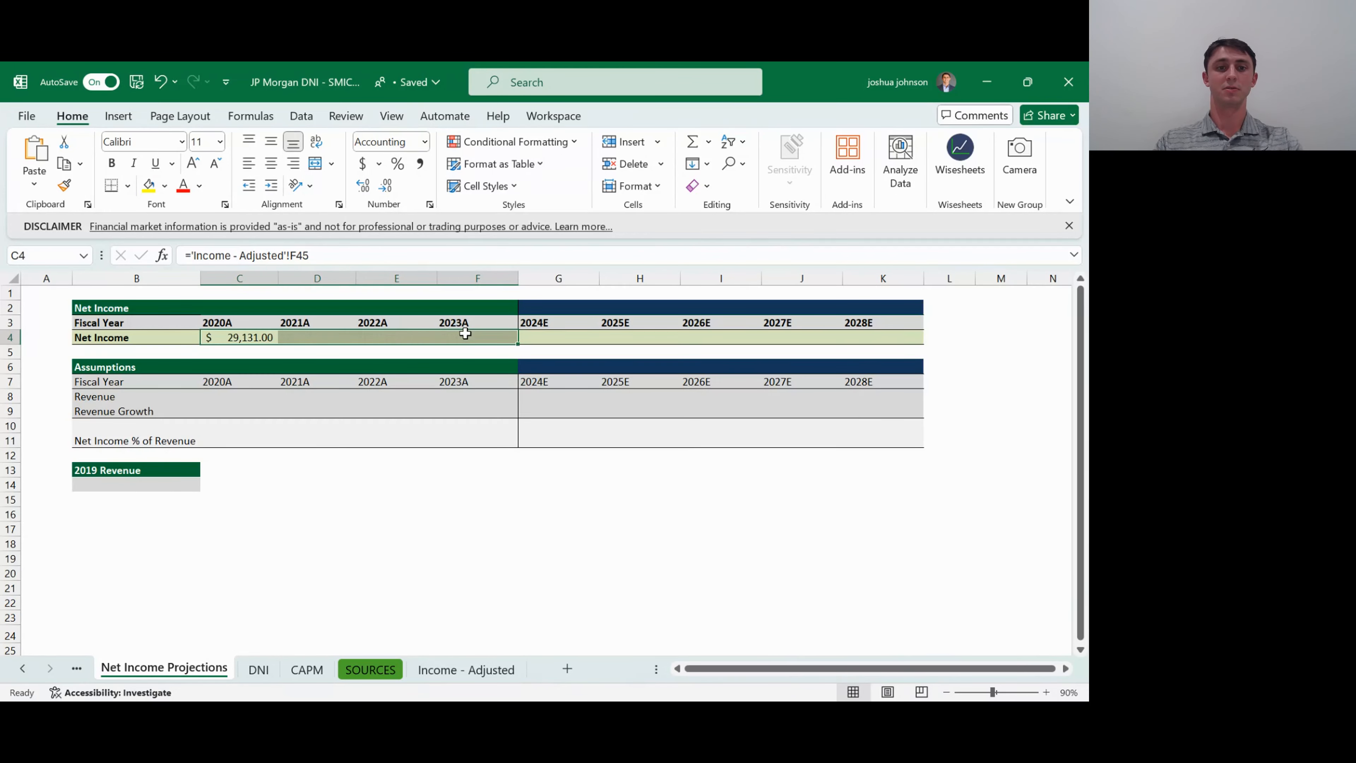
key("ctrl+r")
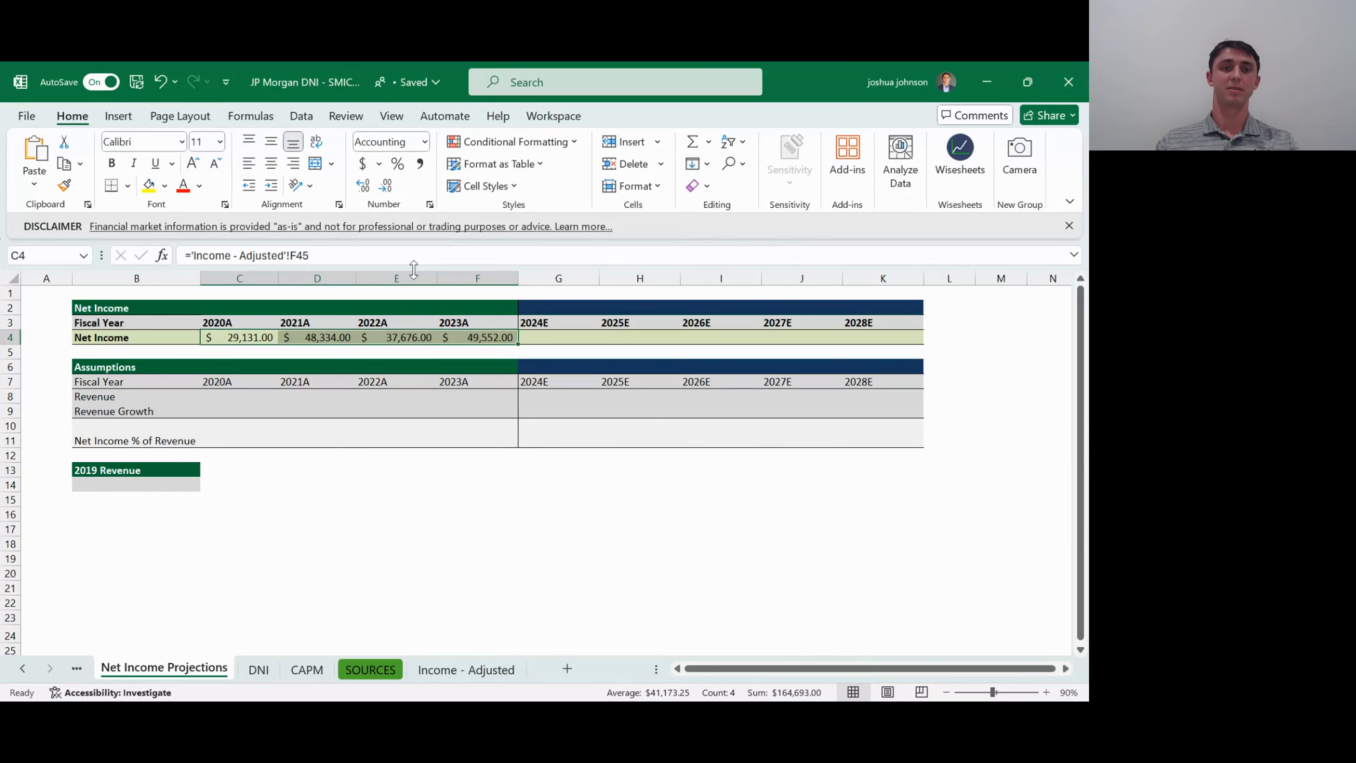
- Check the linked historical net income figures against the Net Income, GAAP row on the Income - Adjusted sheet
left_click(299, 337)
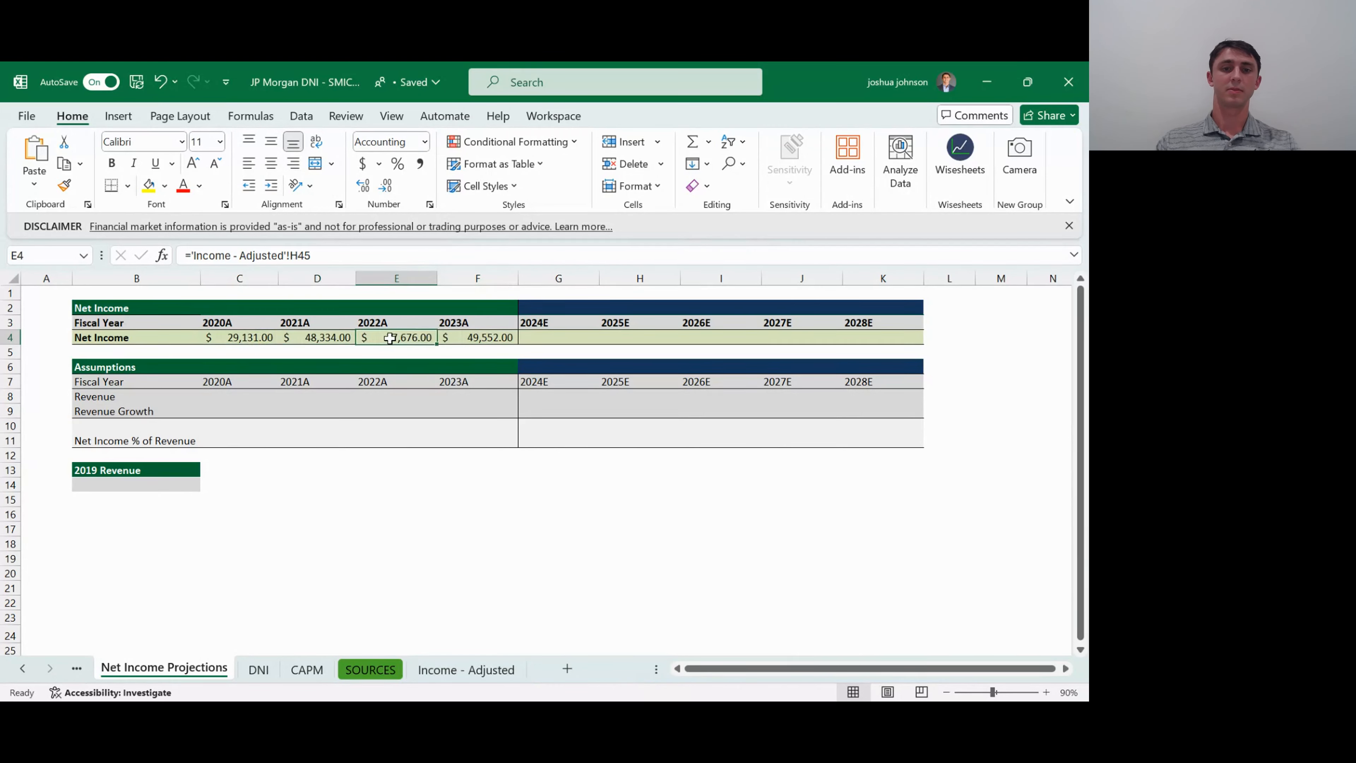
left_click(470, 669)
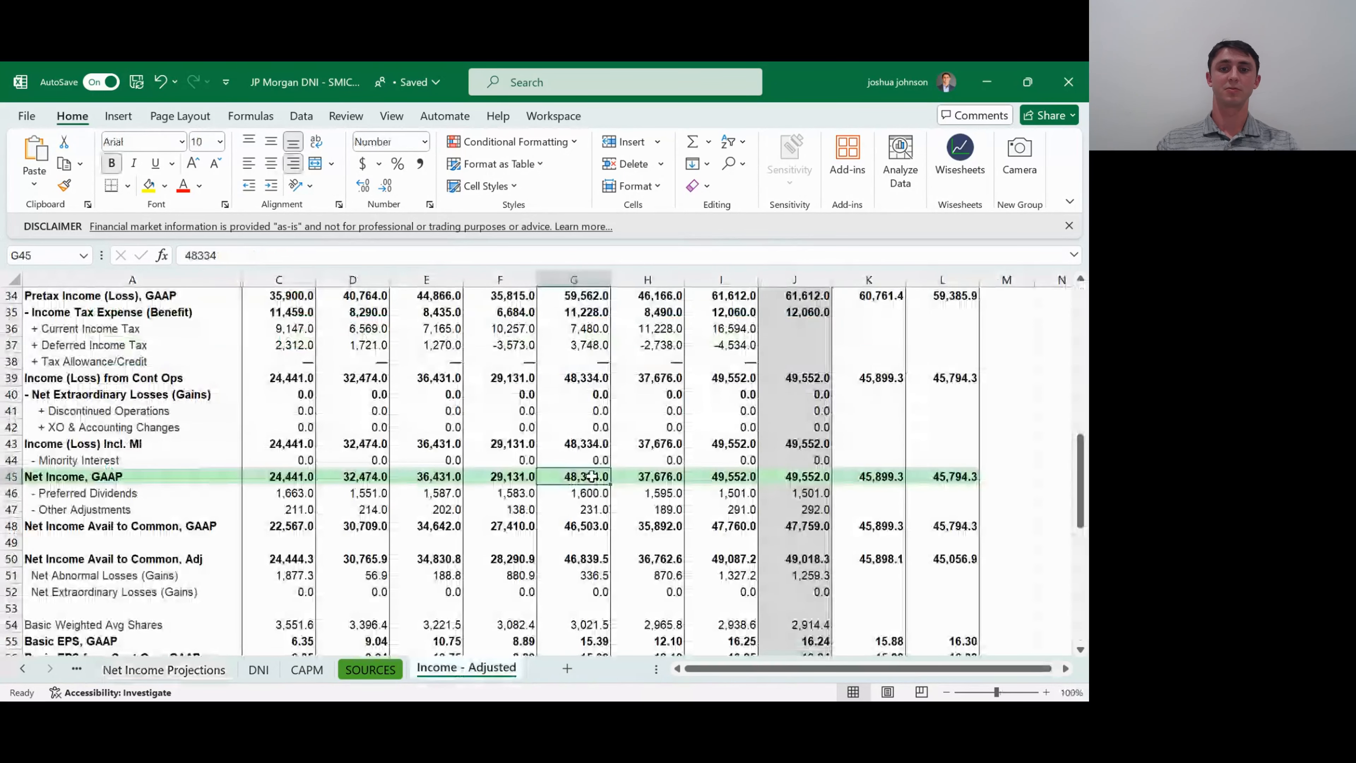
- Check the FY 2022 and FY 2023 Net Income, GAAP figures on the Income - Adjusted sheet, ending back on the Net Income Projections sheet
left_click(657, 477)
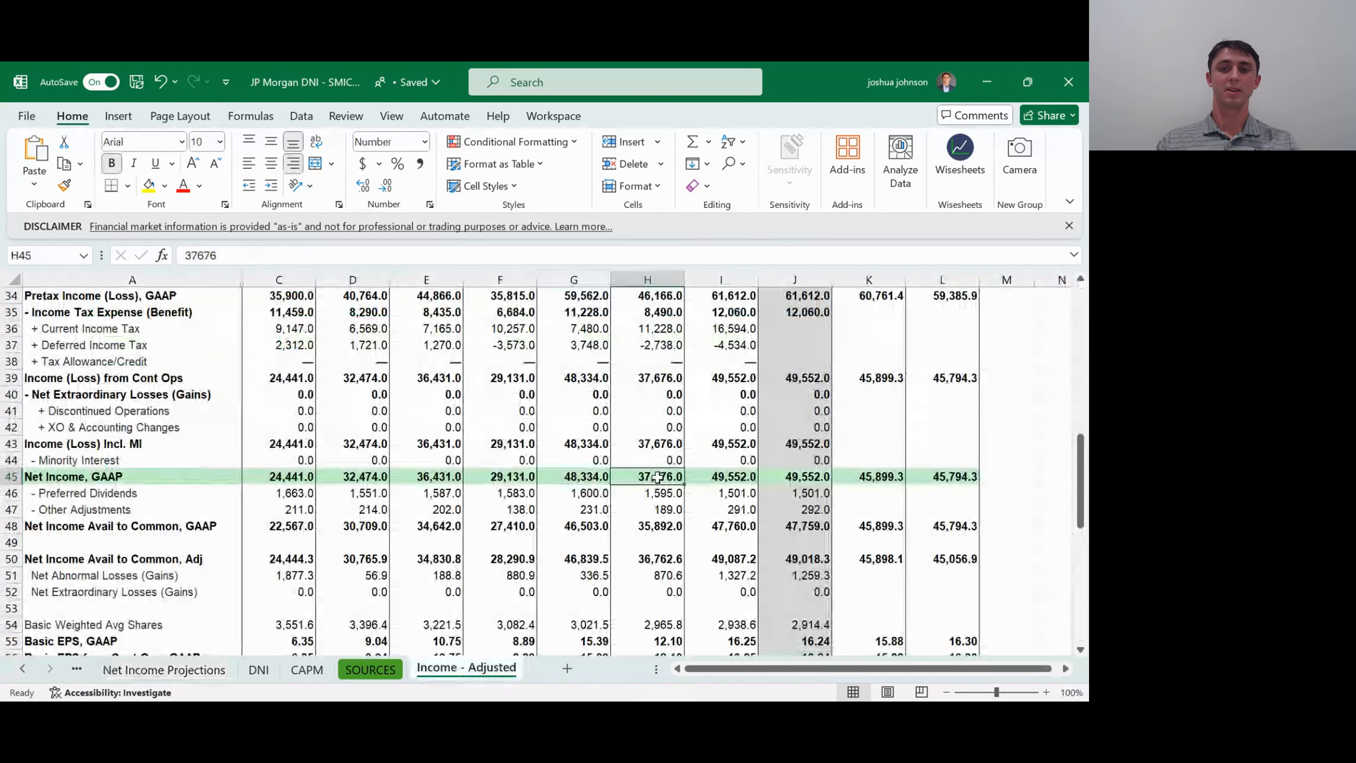
left_click(727, 479)
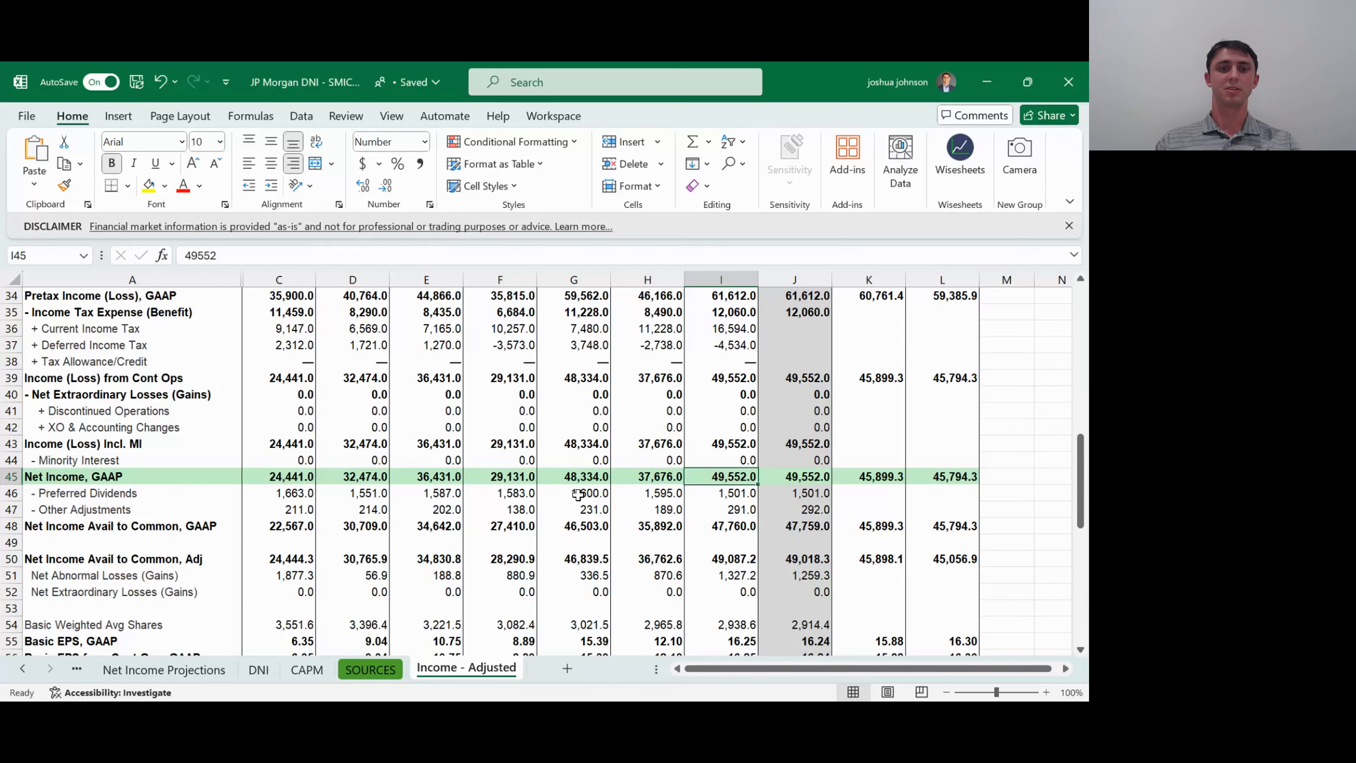
left_click(203, 670)
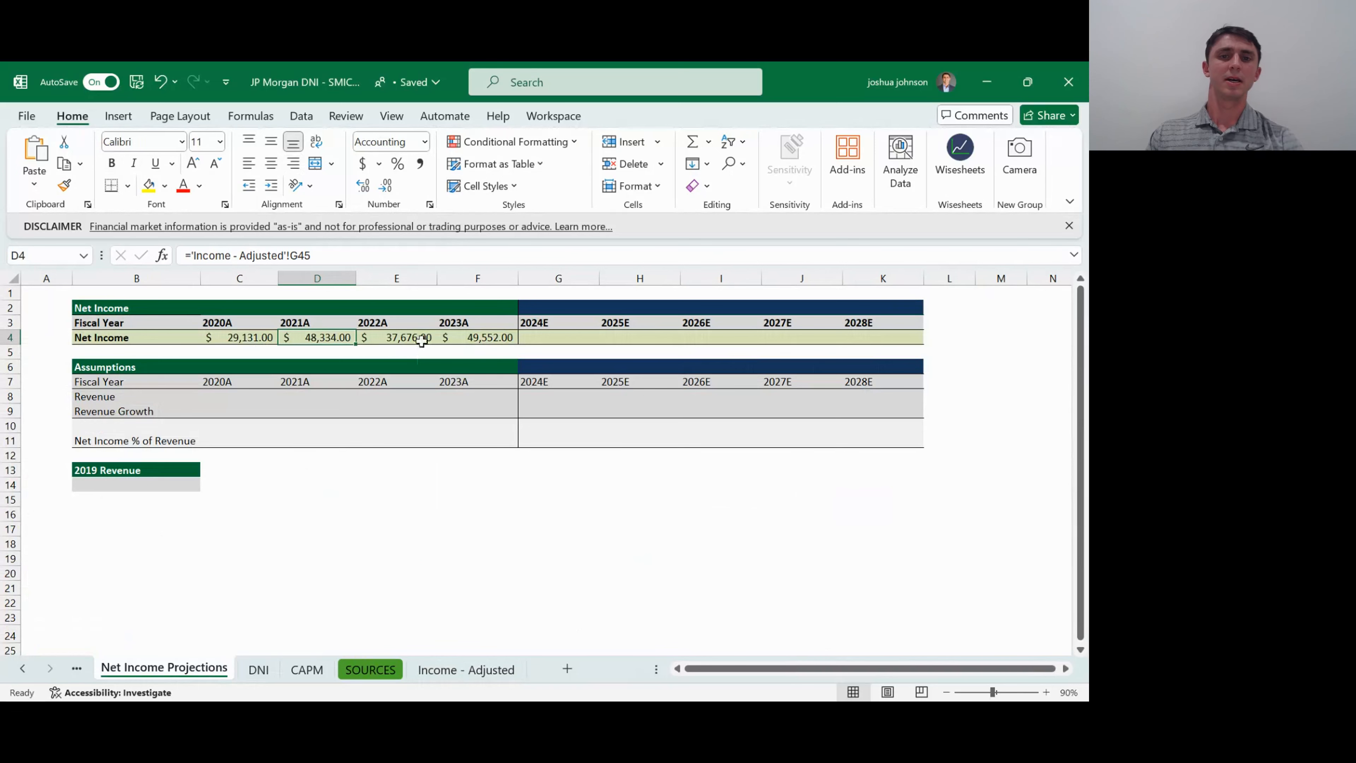
- Look over the 2024E to 2028E cells in the Net Income row of the projections table
left_click(533, 336)
left_click(634, 337)
key("Right")
key("Right")
key("Right")
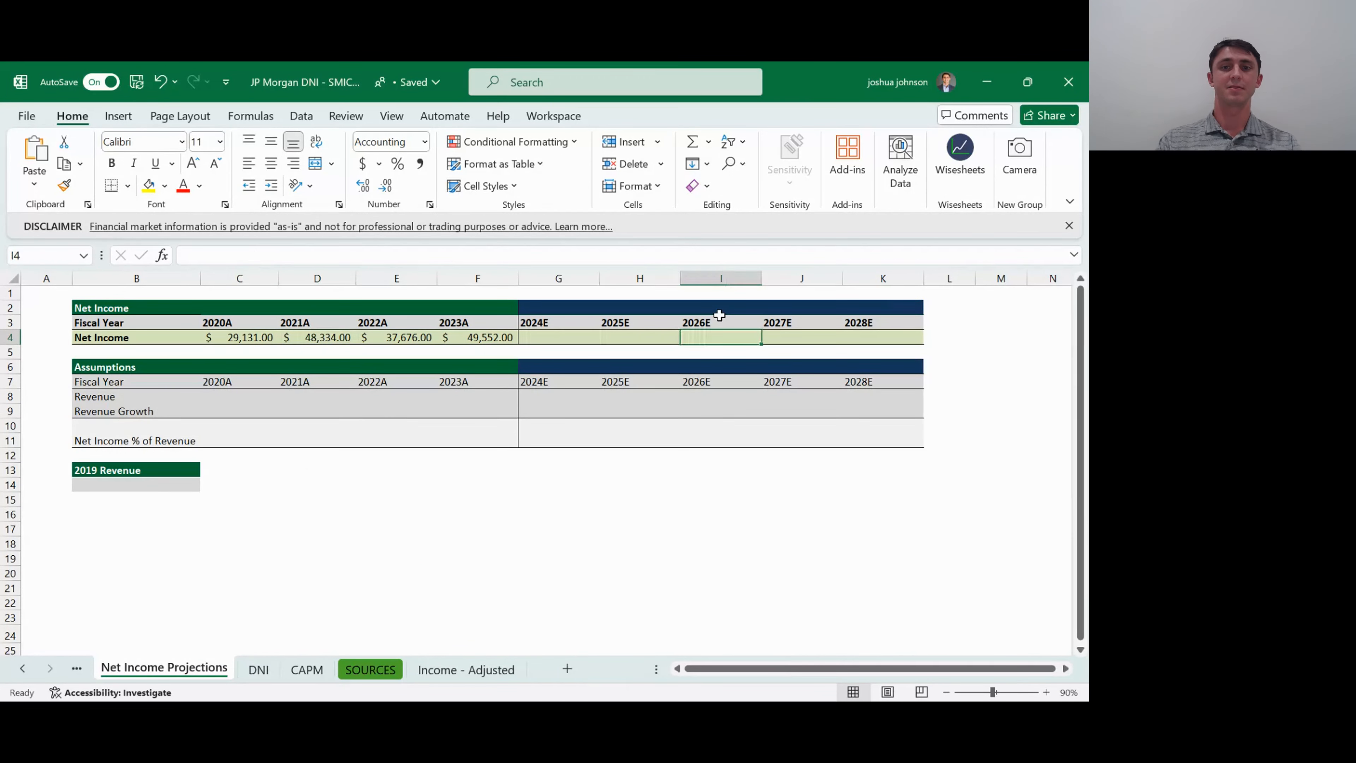
key("Left")
key("Left")
key("Left")
key("Left")
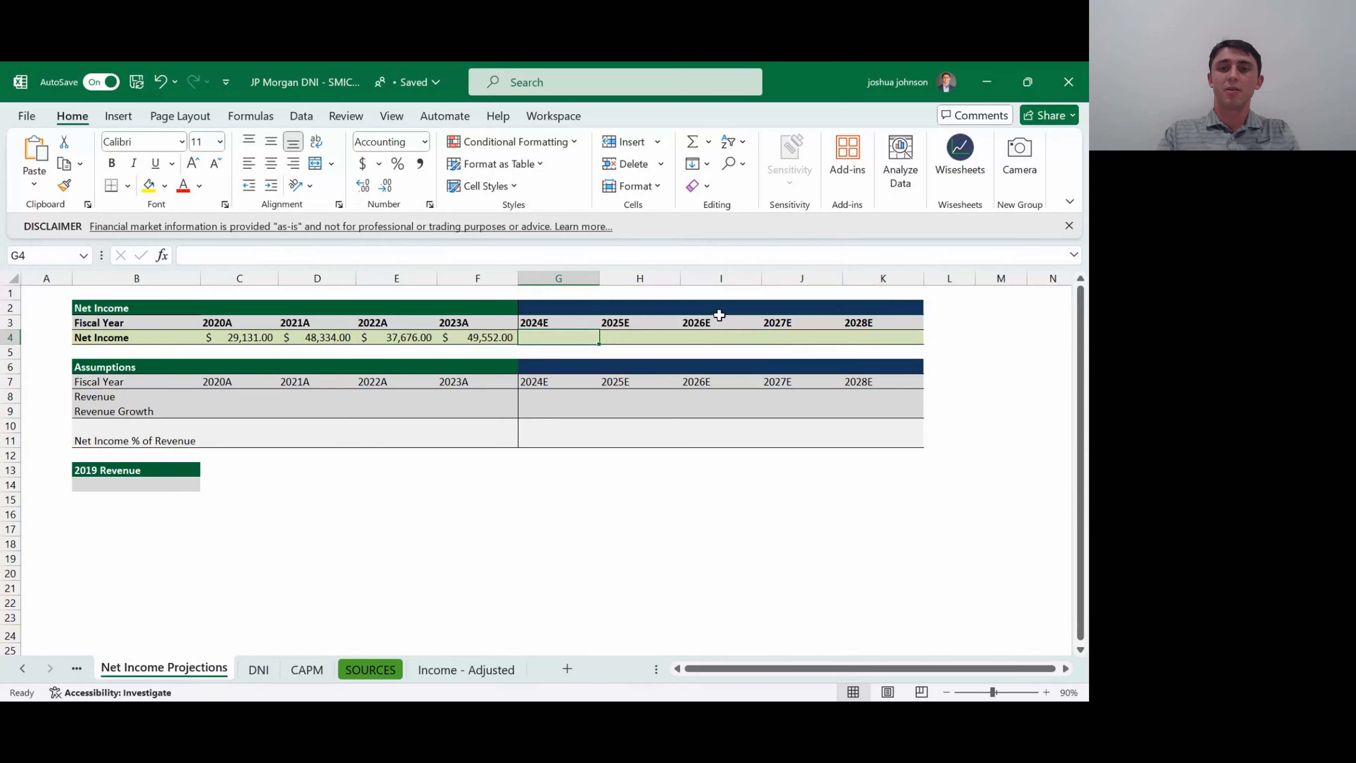
- Link the 2020A Revenue cell C8 to the FY 2020 Net Revenue figure with ='Income - Adjusted'!F6
key("Down")
key("Down")
key("Down")
key("Down")
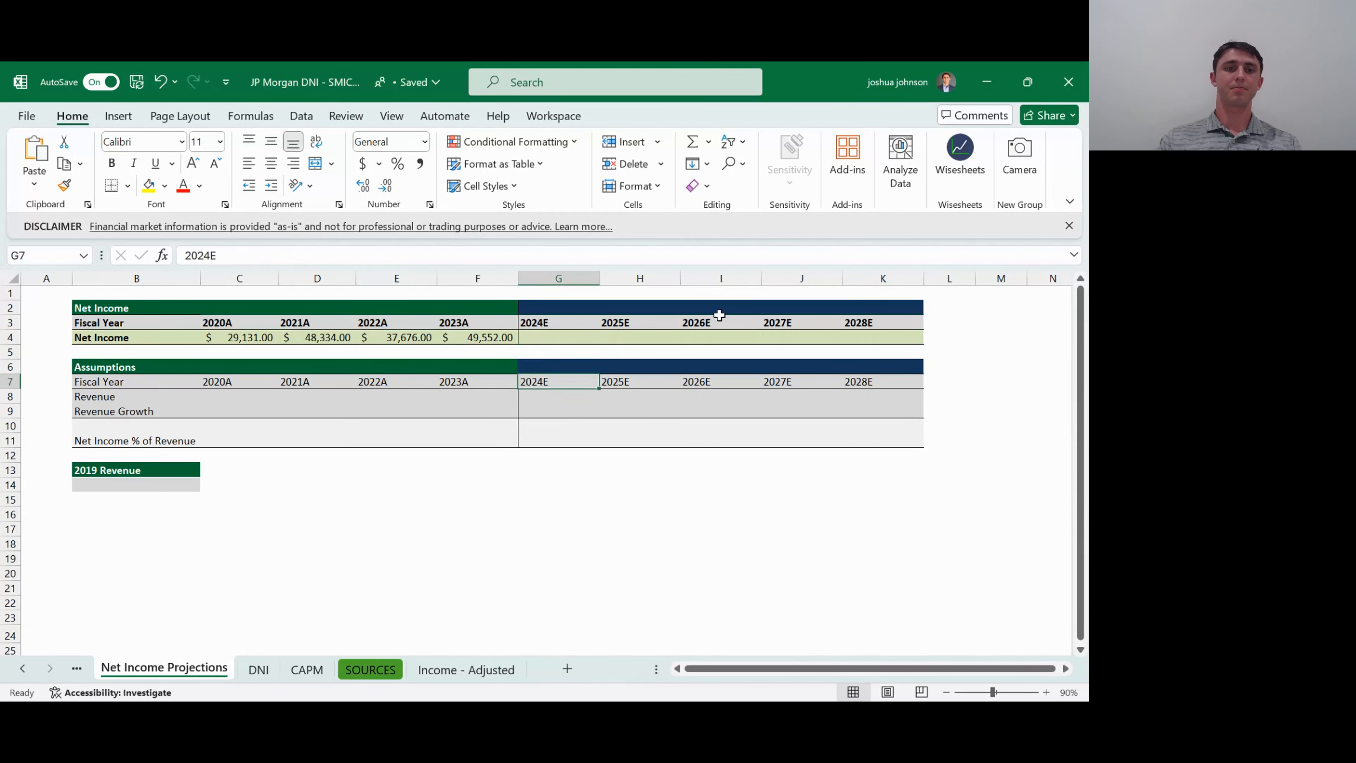
key("Left")
key("Left")
key("Left")
key("Left")
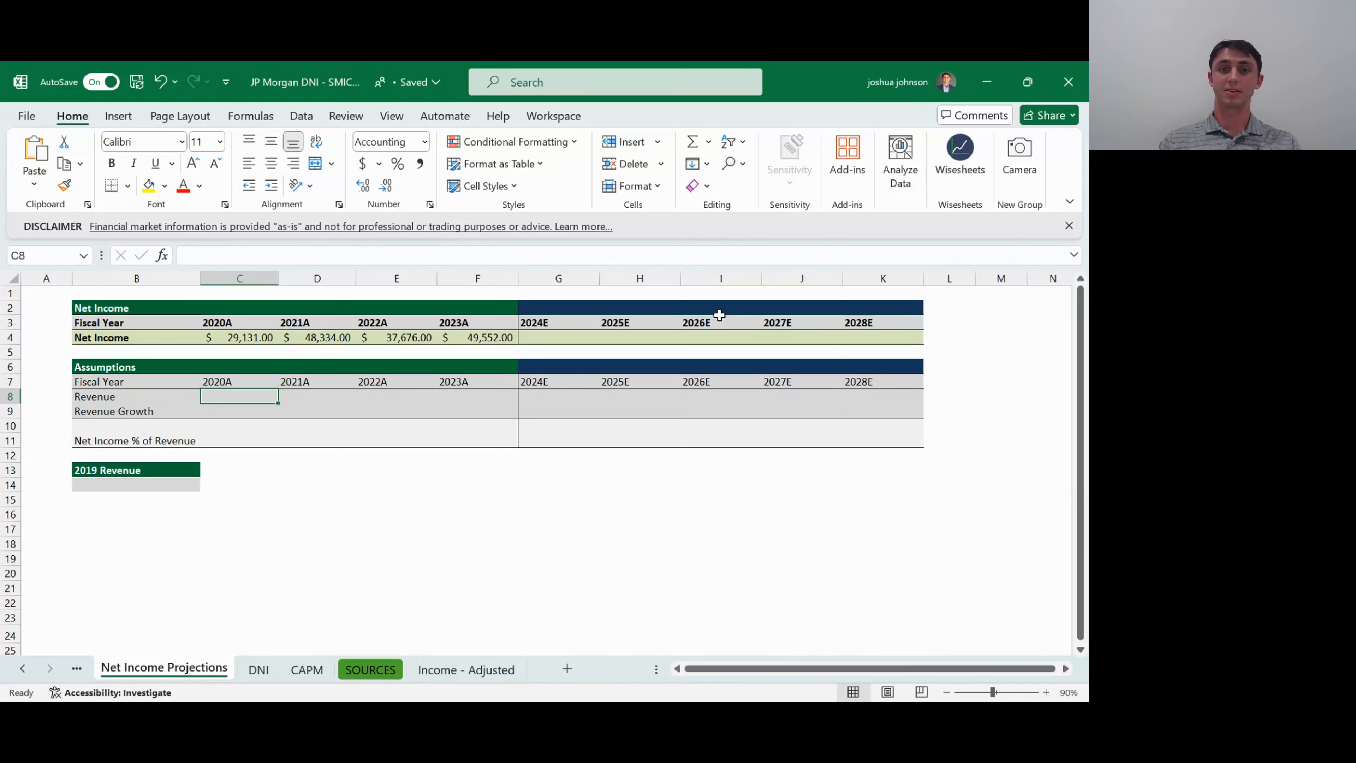
type("=")
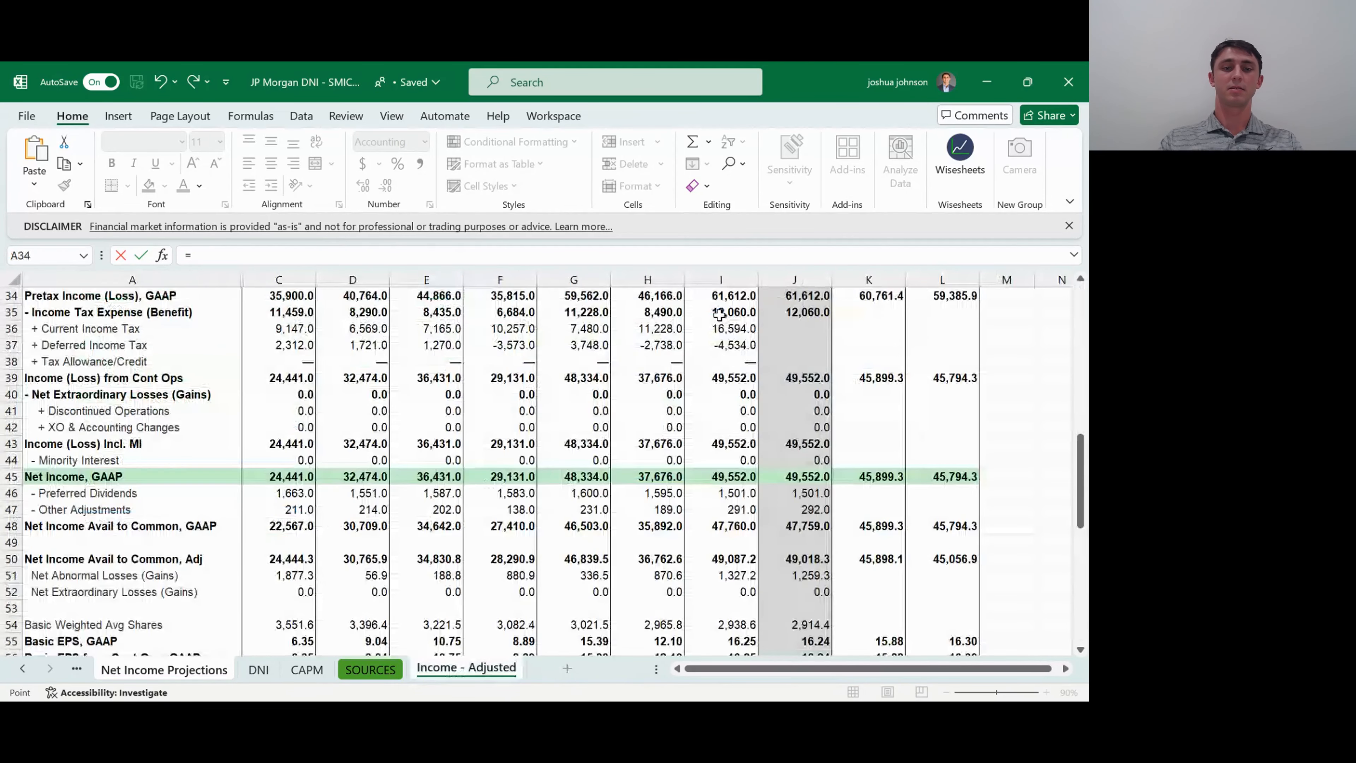
key("Down")
key("Down")
key("Down")
key("Down")
key("Down")
key("Down")
key("Down")
key("Down")
key("Down")
key("Down")
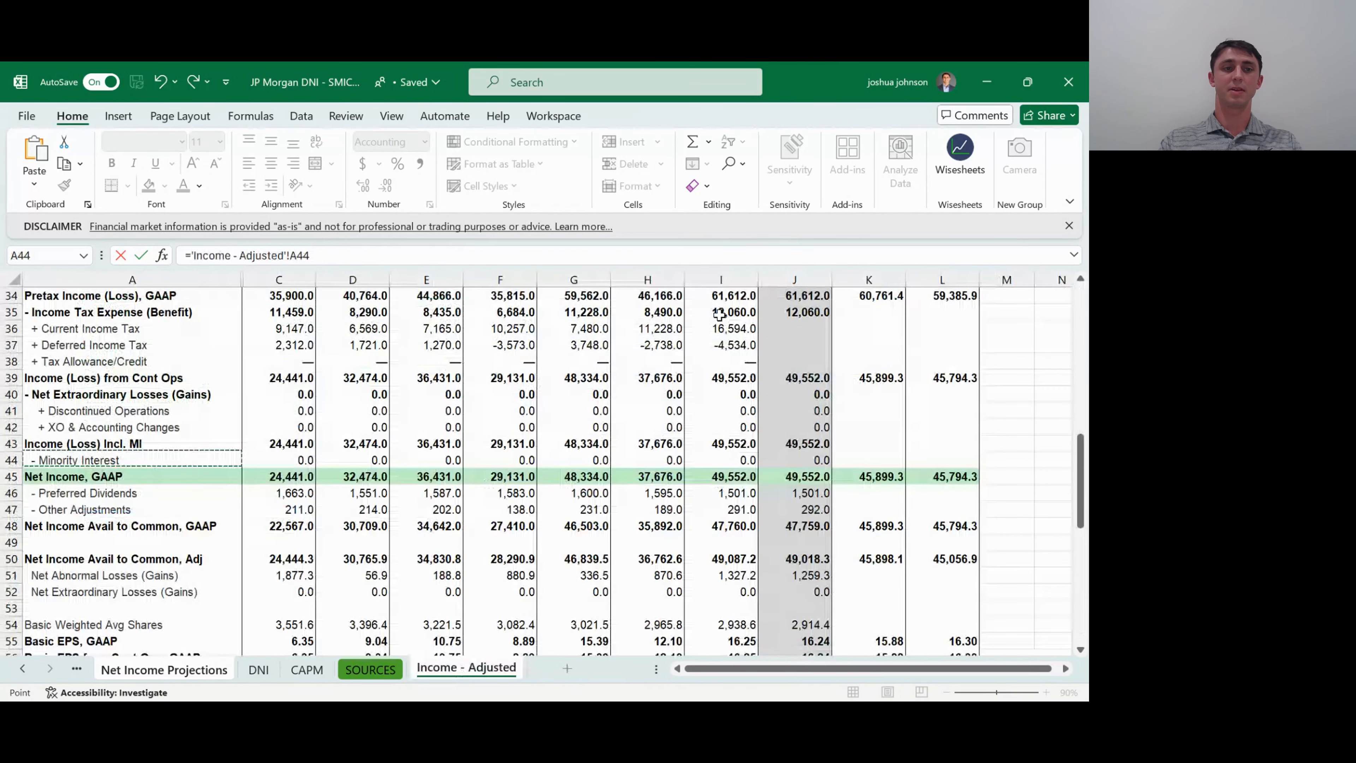
key("Up")
key("Up")
key("Up")
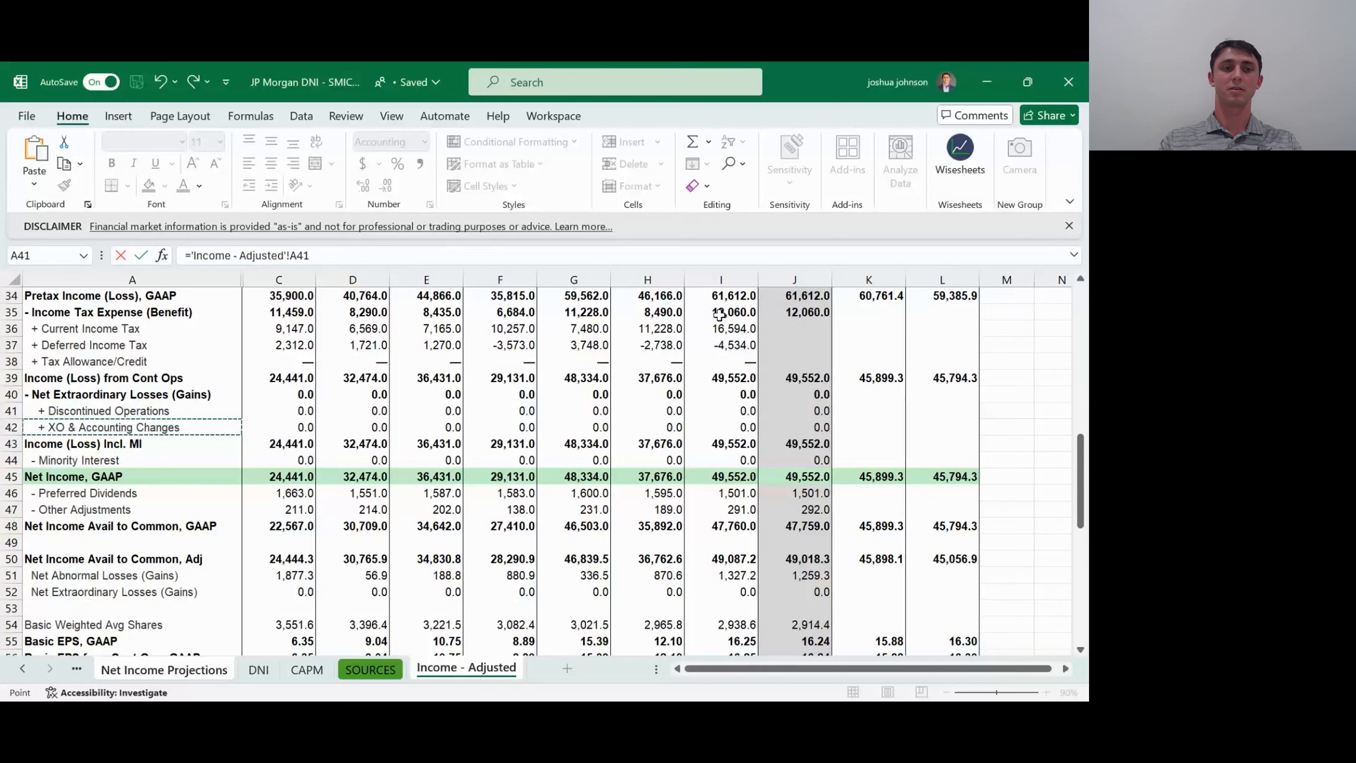
key("ctrl+Up")
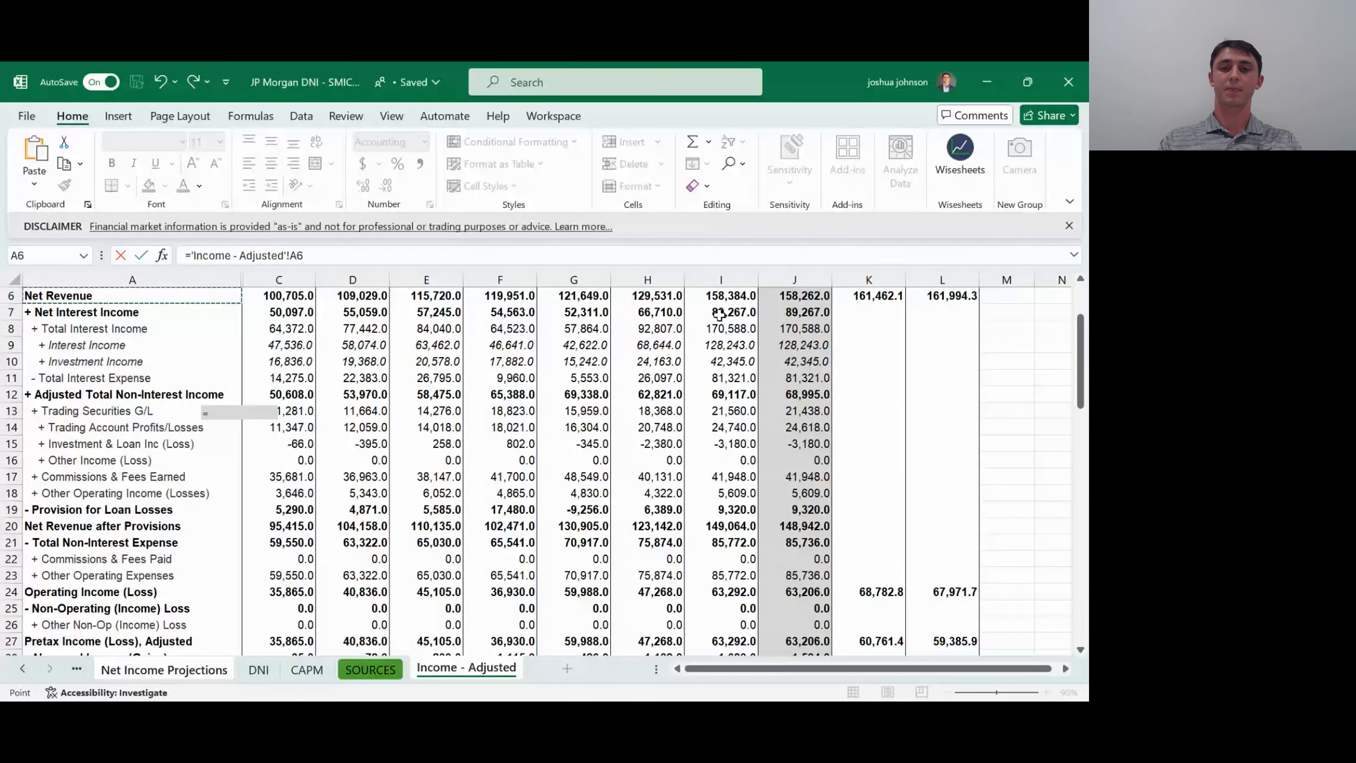
scroll(719, 315, "up", 2)
key("Right")
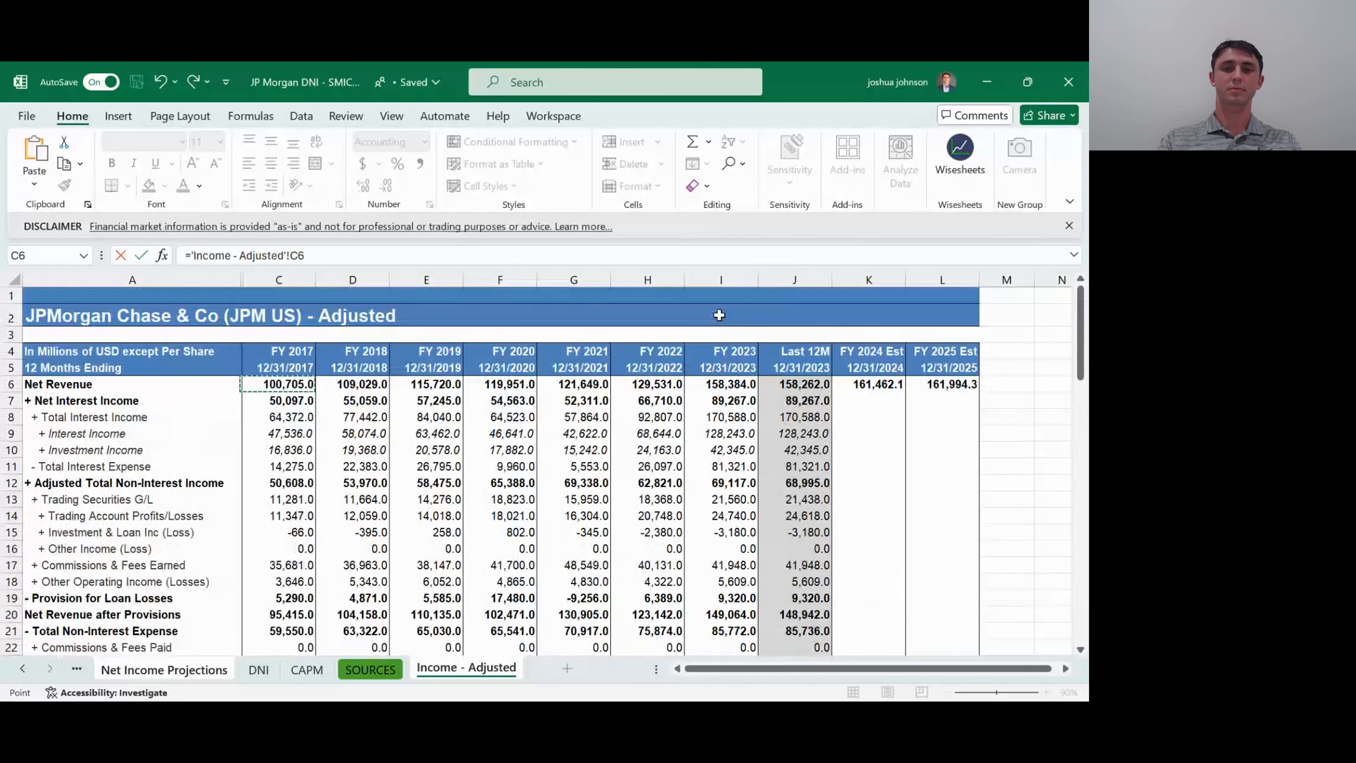
key("Right")
key("Right")
key("Right")
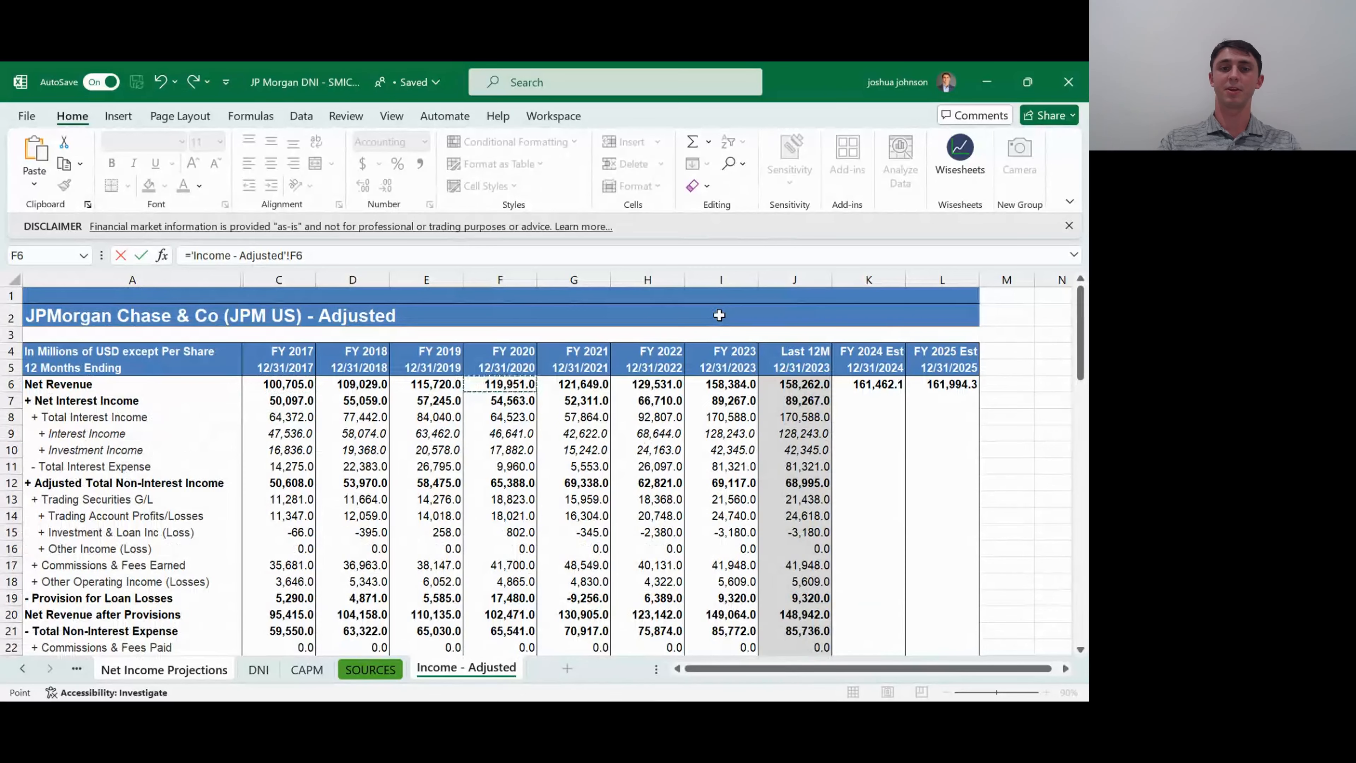
key("Return")
- Fill the 2020A Revenue formula across to 2021A, 2022A and 2023A (C8:F8)
key("shift+Right")
key("shift+Right")
key("shift+Right")
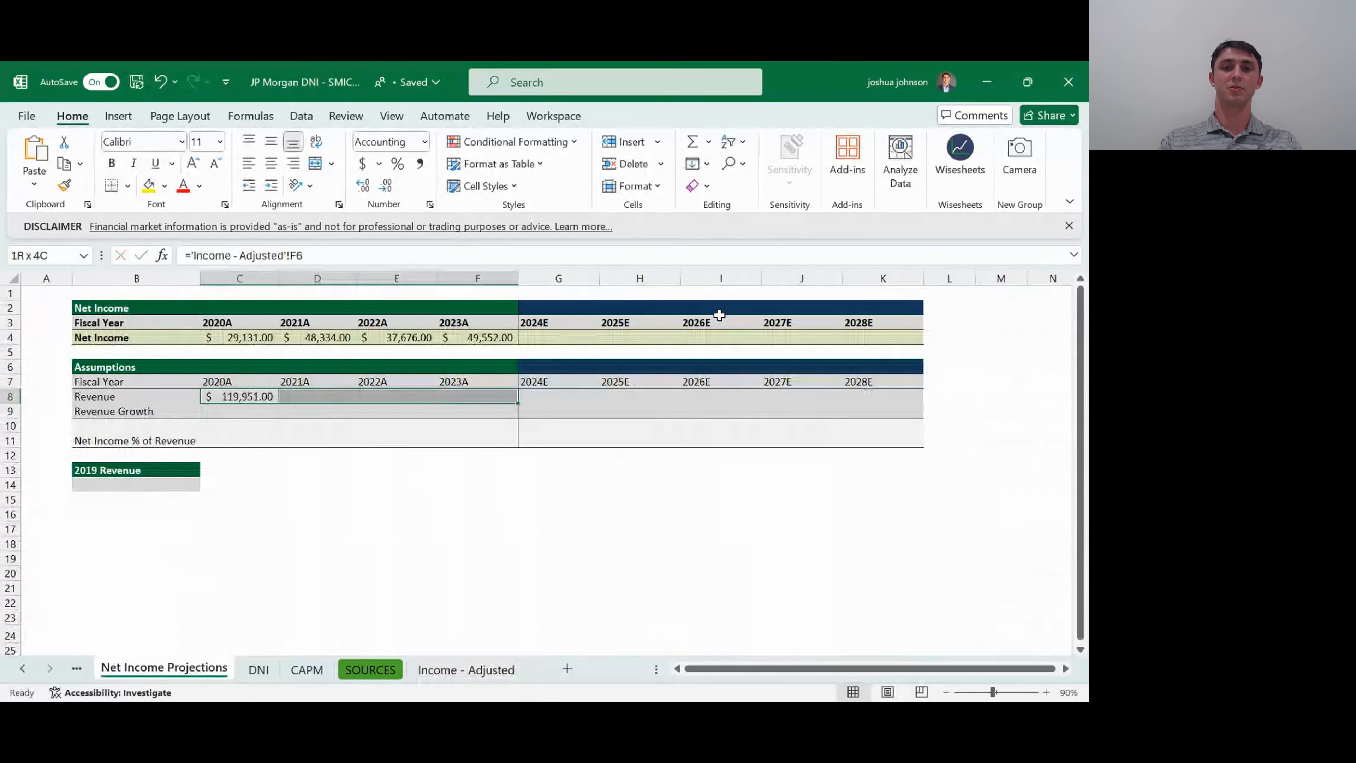
key("ctrl+r")
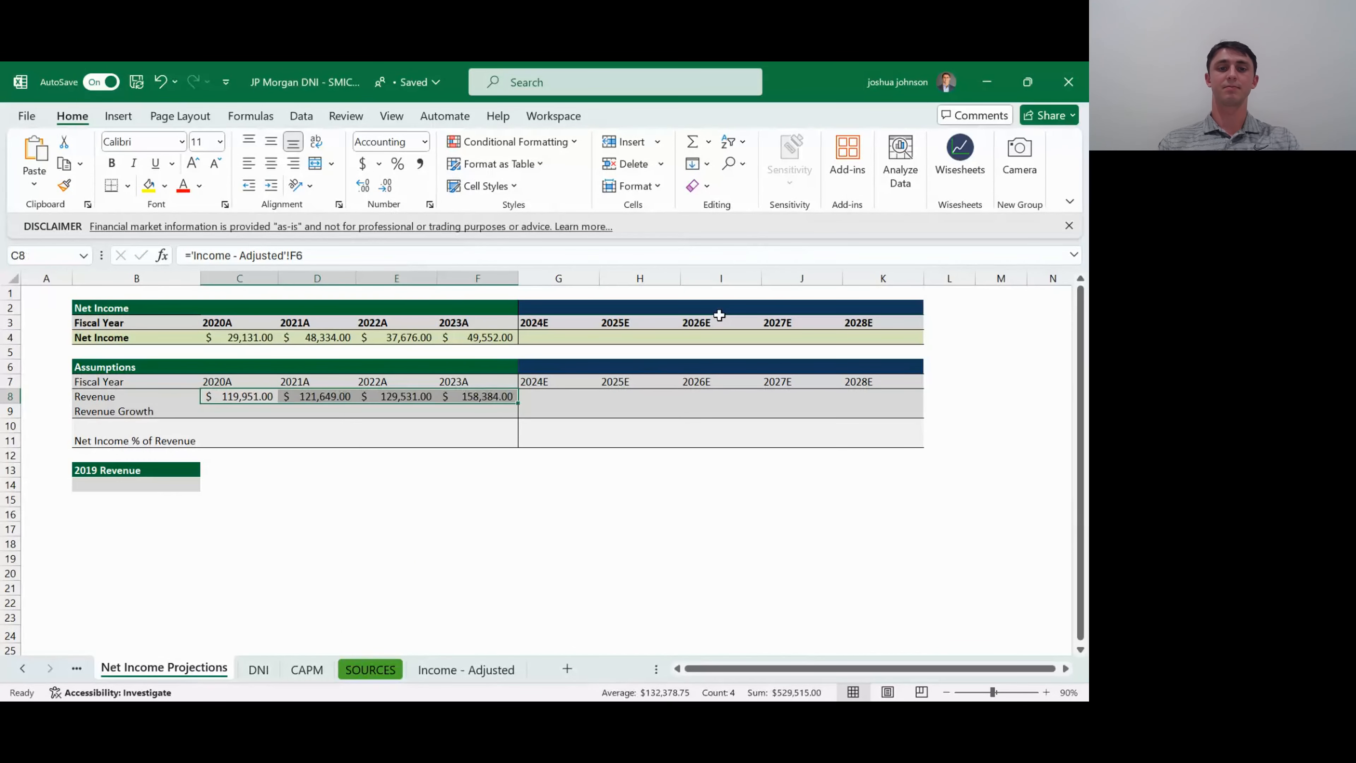
- Link the 2019 Revenue cell B14 to the FY 2019 Net Revenue figure on the Income - Adjusted sheet
key("Down")
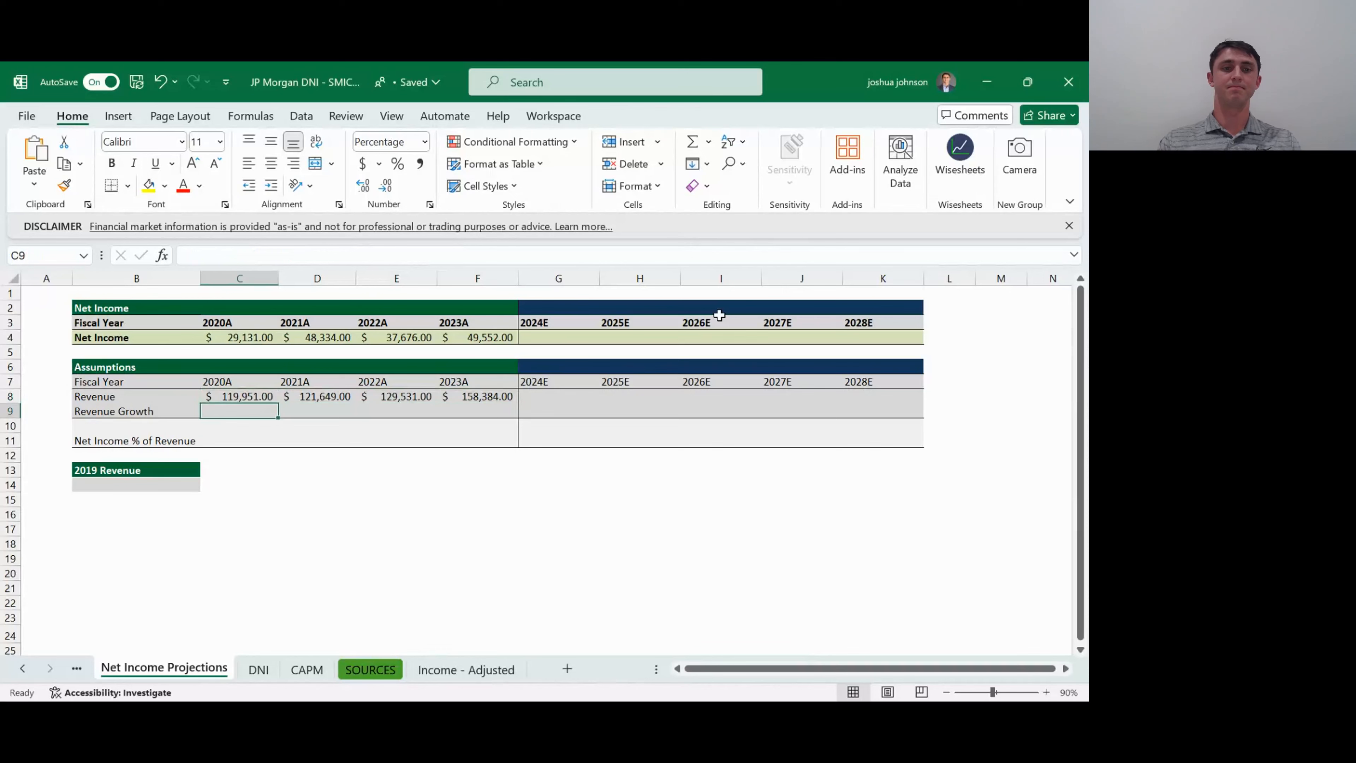
key("Down")
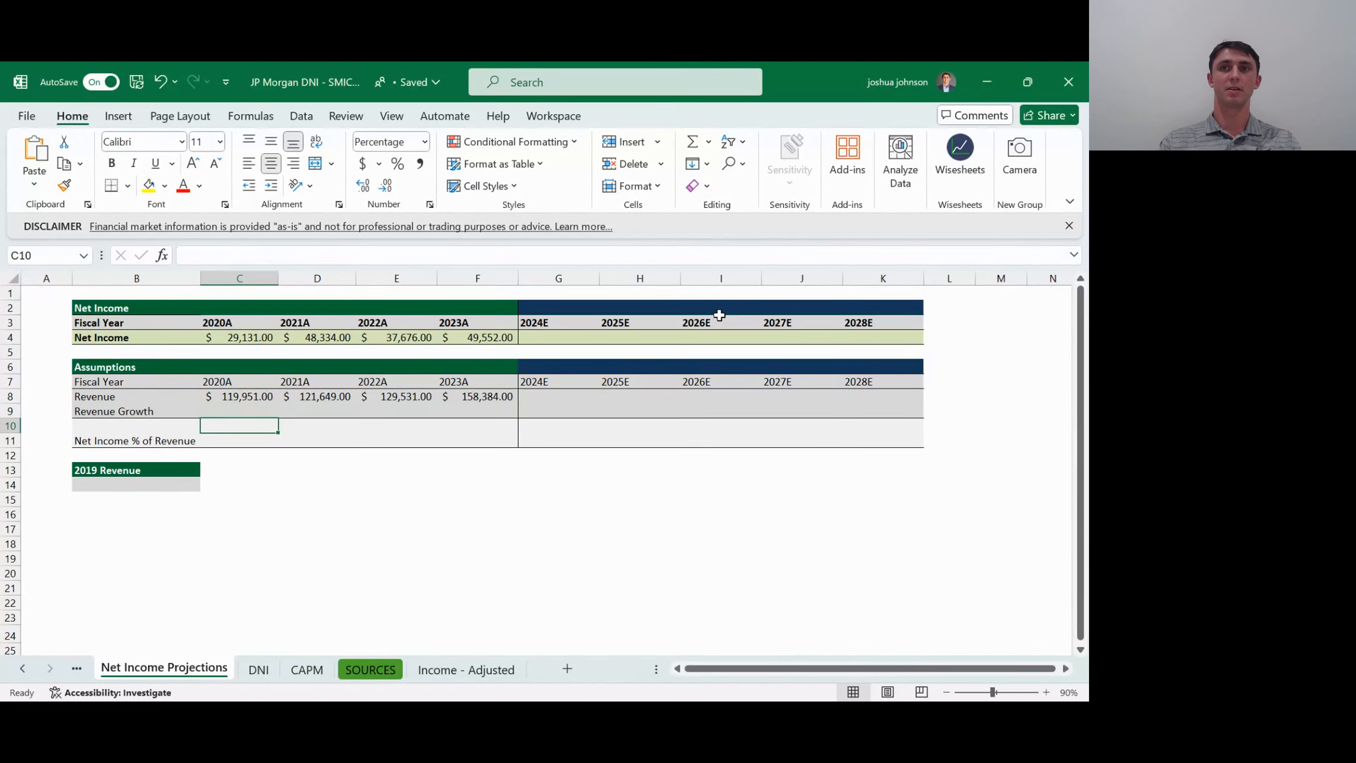
key("Down")
key("Down")
key("Down")
key("Down")
key("Left")
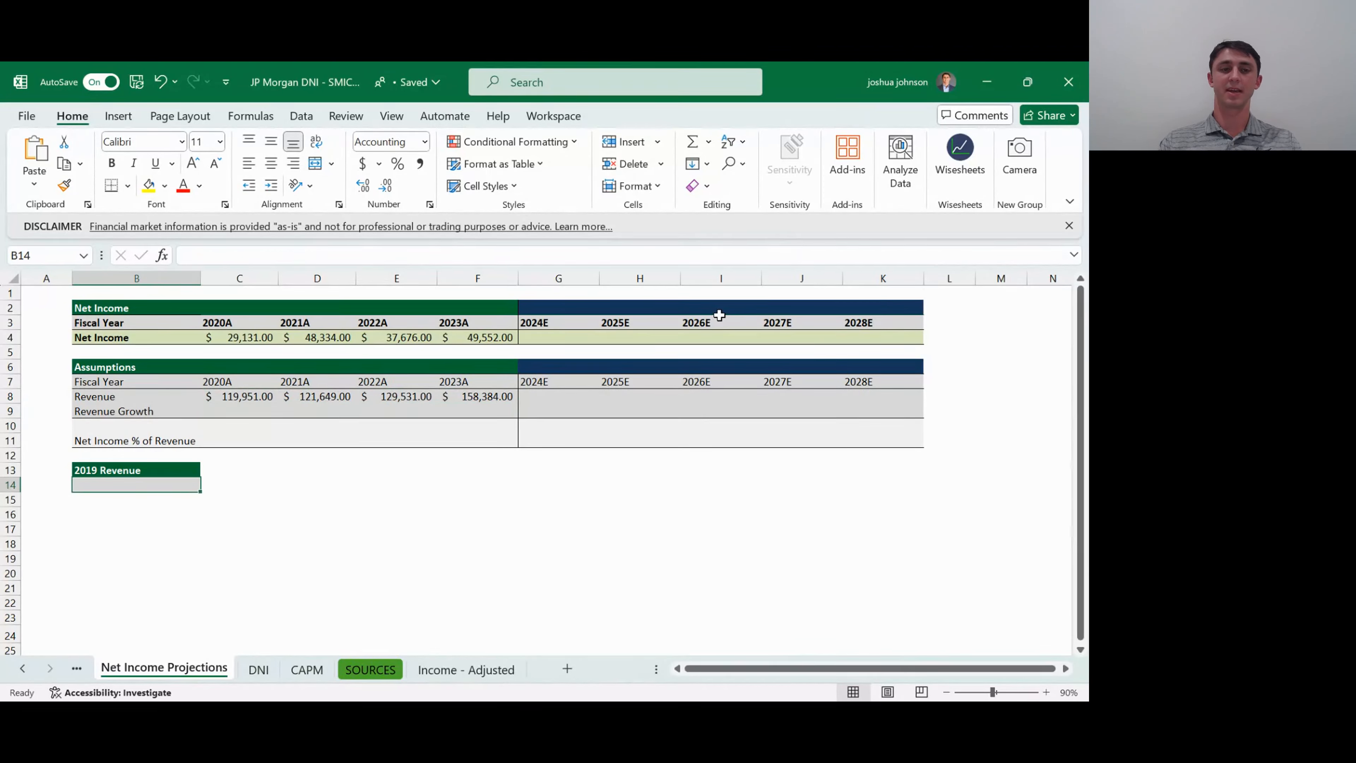
type("=")
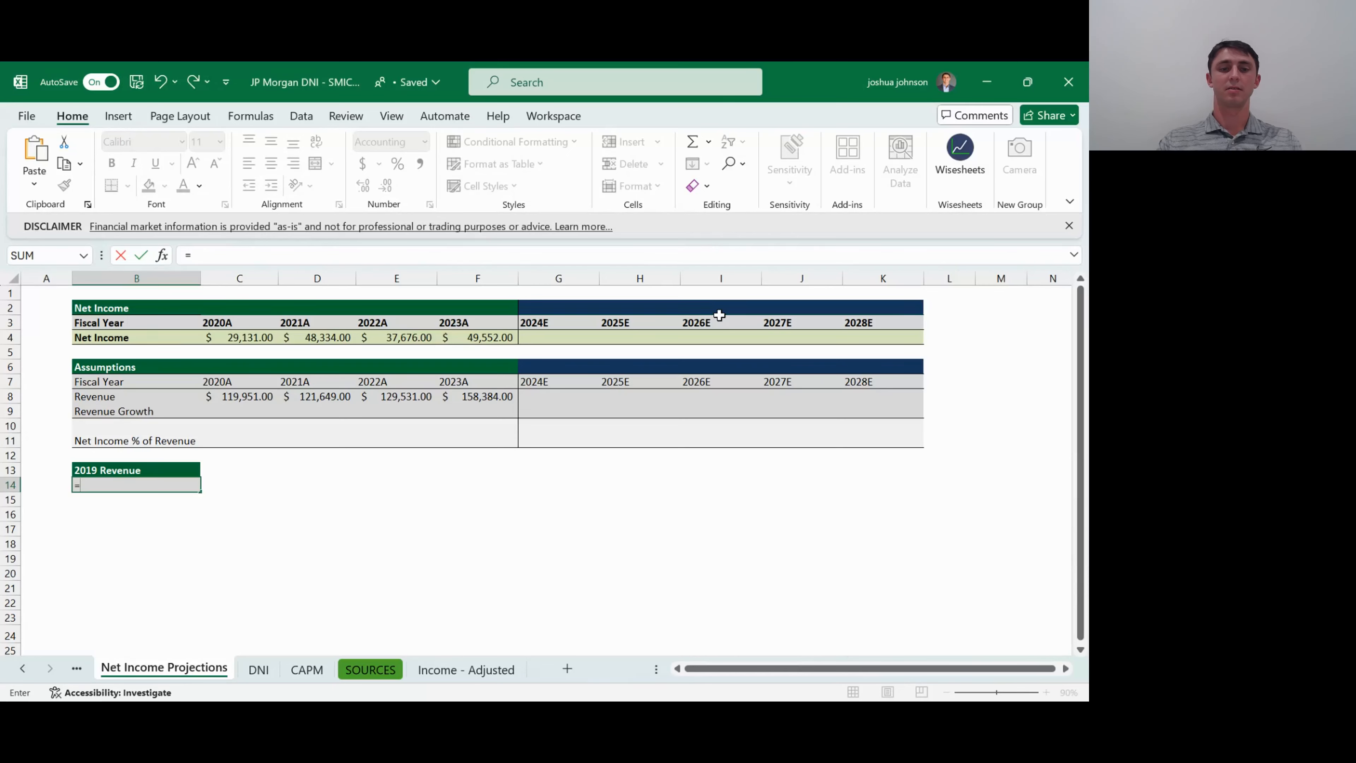
key("ctrl+Page_Down")
key("ctrl+Page_Down")
key("ctrl+Page_Down")
key("ctrl+Page_Down")
key("Down")
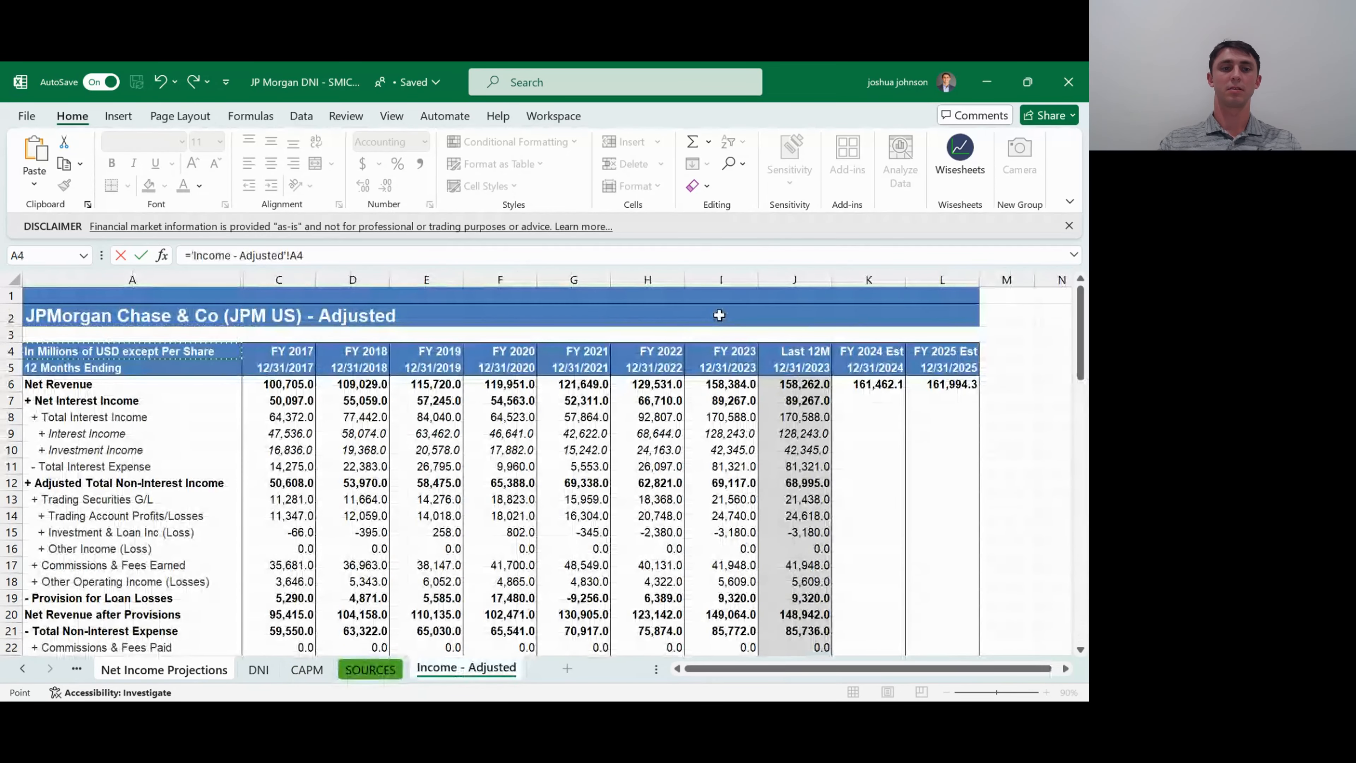
key("Down")
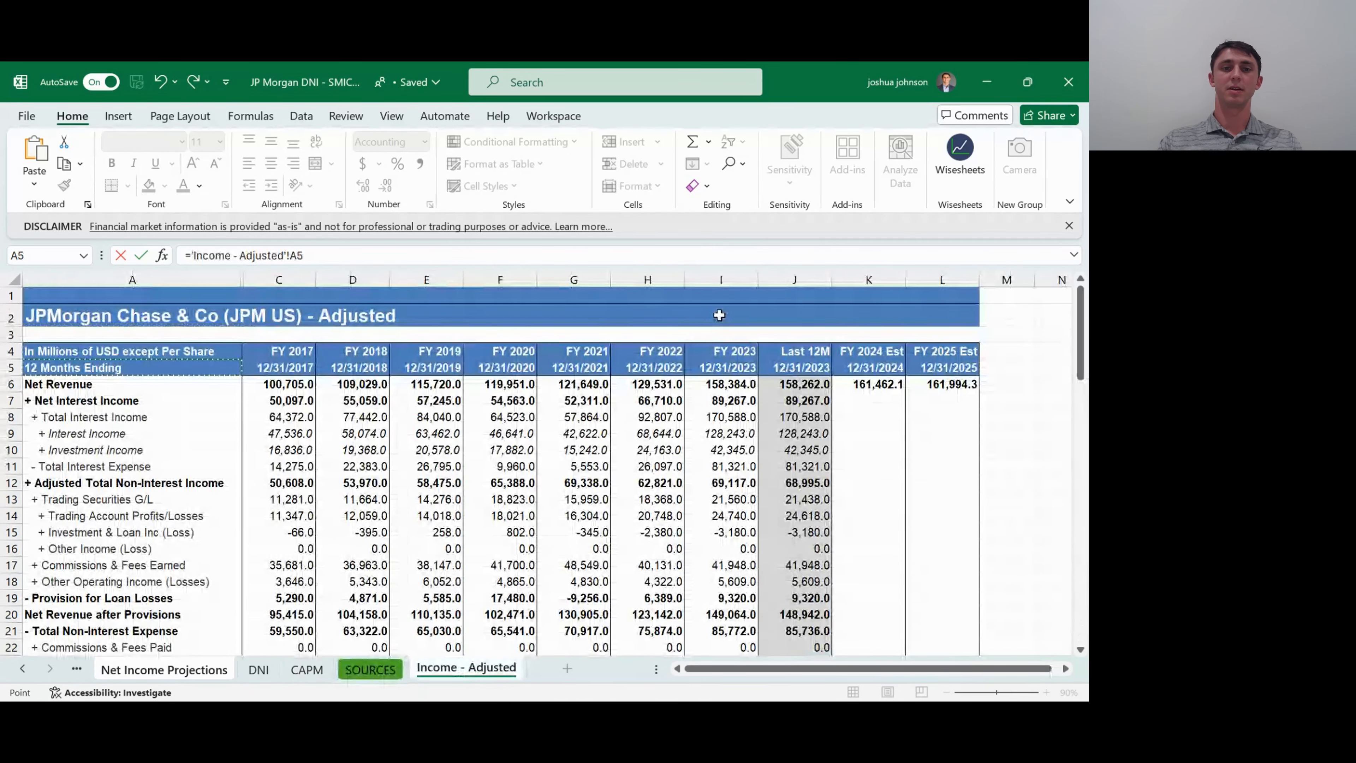
key("Escape")
- Examine the Revenue and Revenue Growth rows of the Assumptions table across the 2020A to 2024E columns
key("Up")
key("Up")
key("Up")
key("Up")
key("Up")
key("Up")
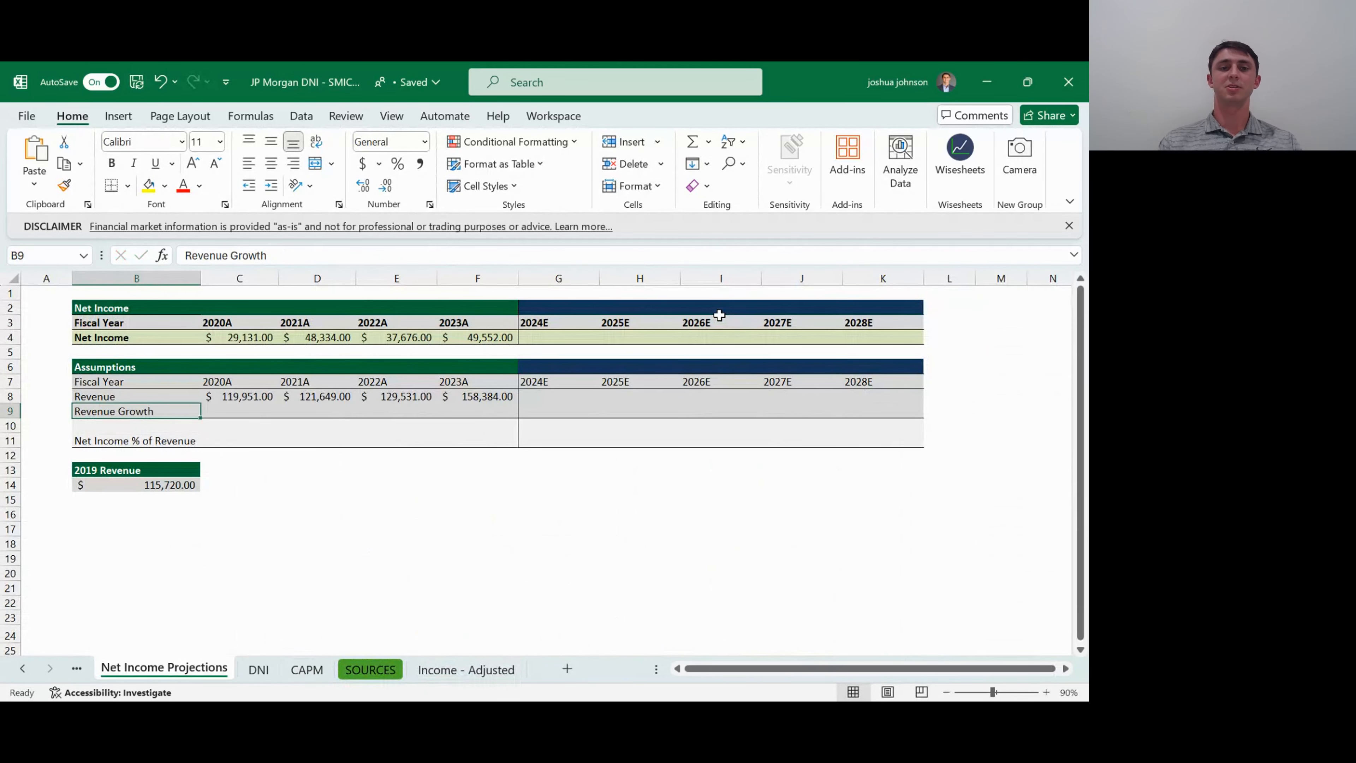
key("Right")
key("Right")
key("Right")
key("Right")
key("Right")
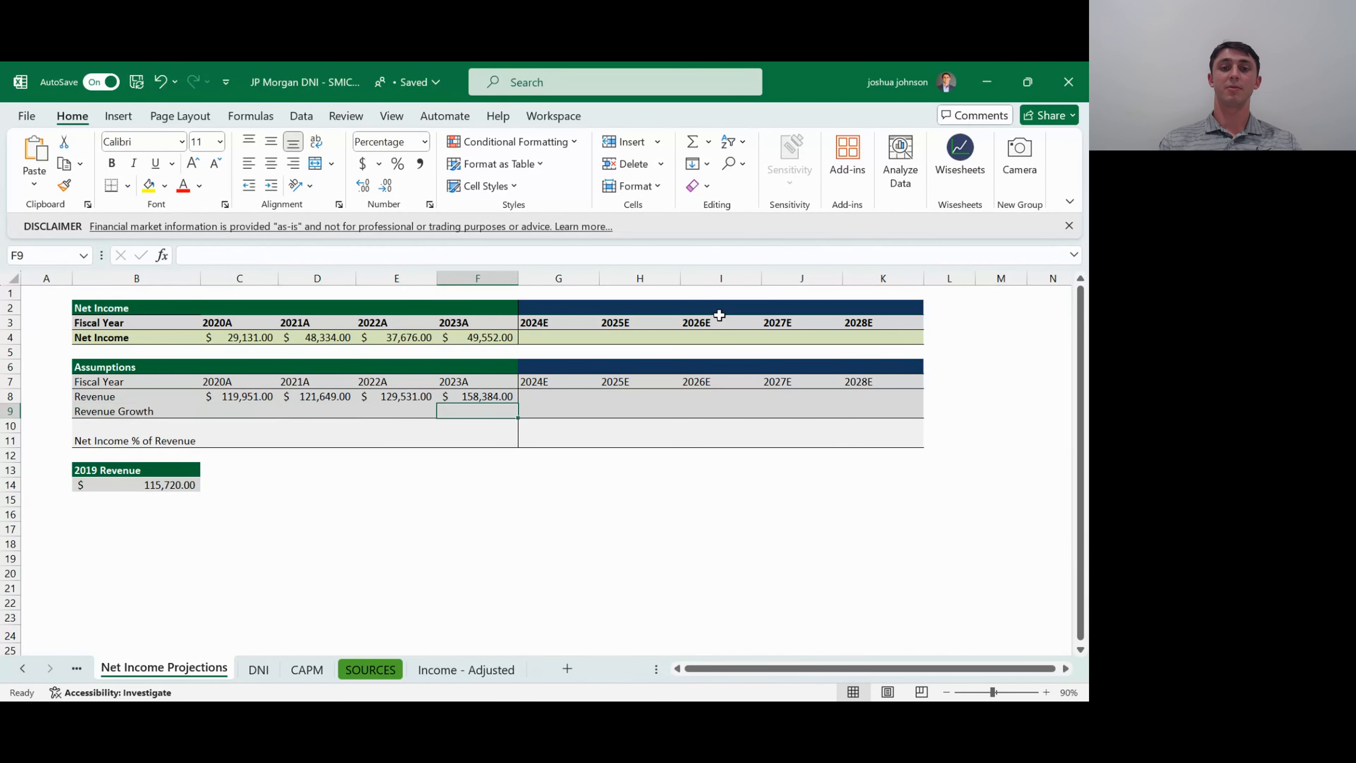
key("Up")
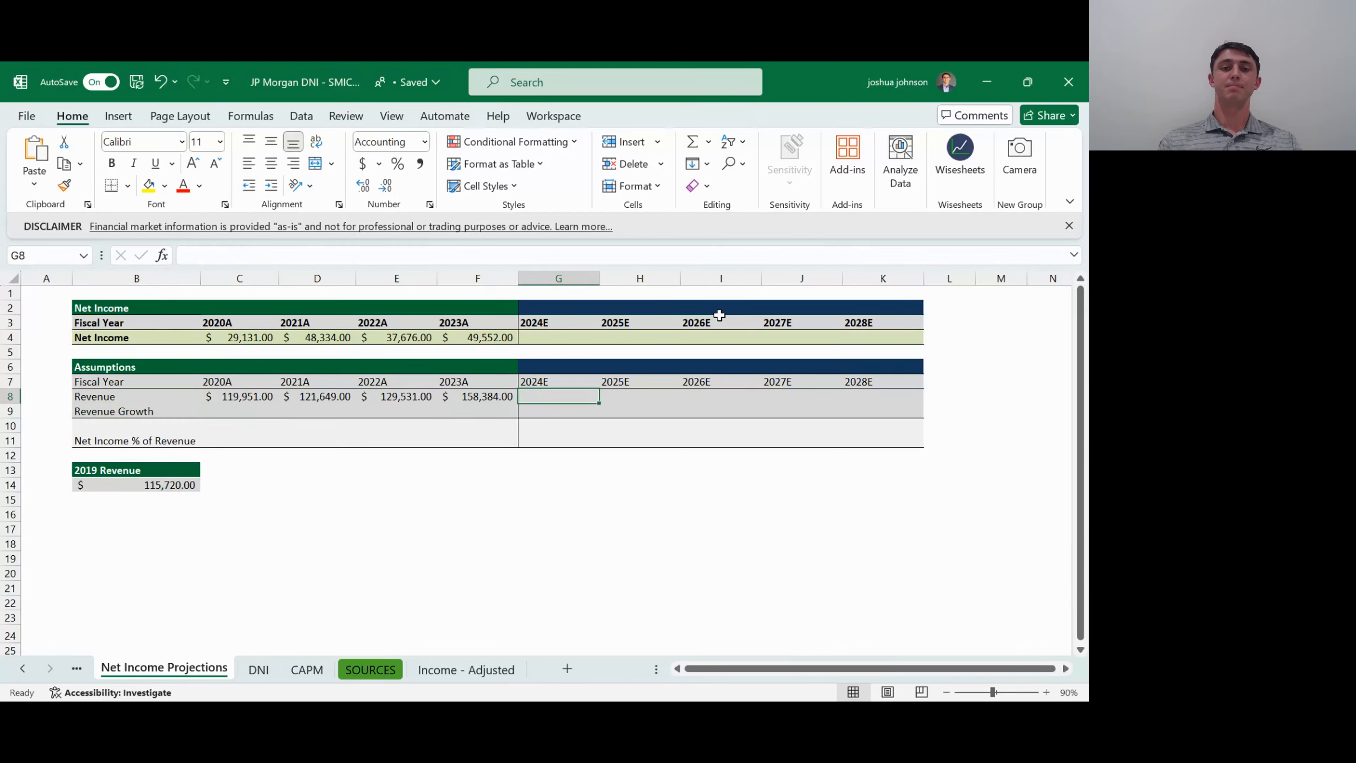
key("Left")
key("Left")
key("Left")
key("Left")
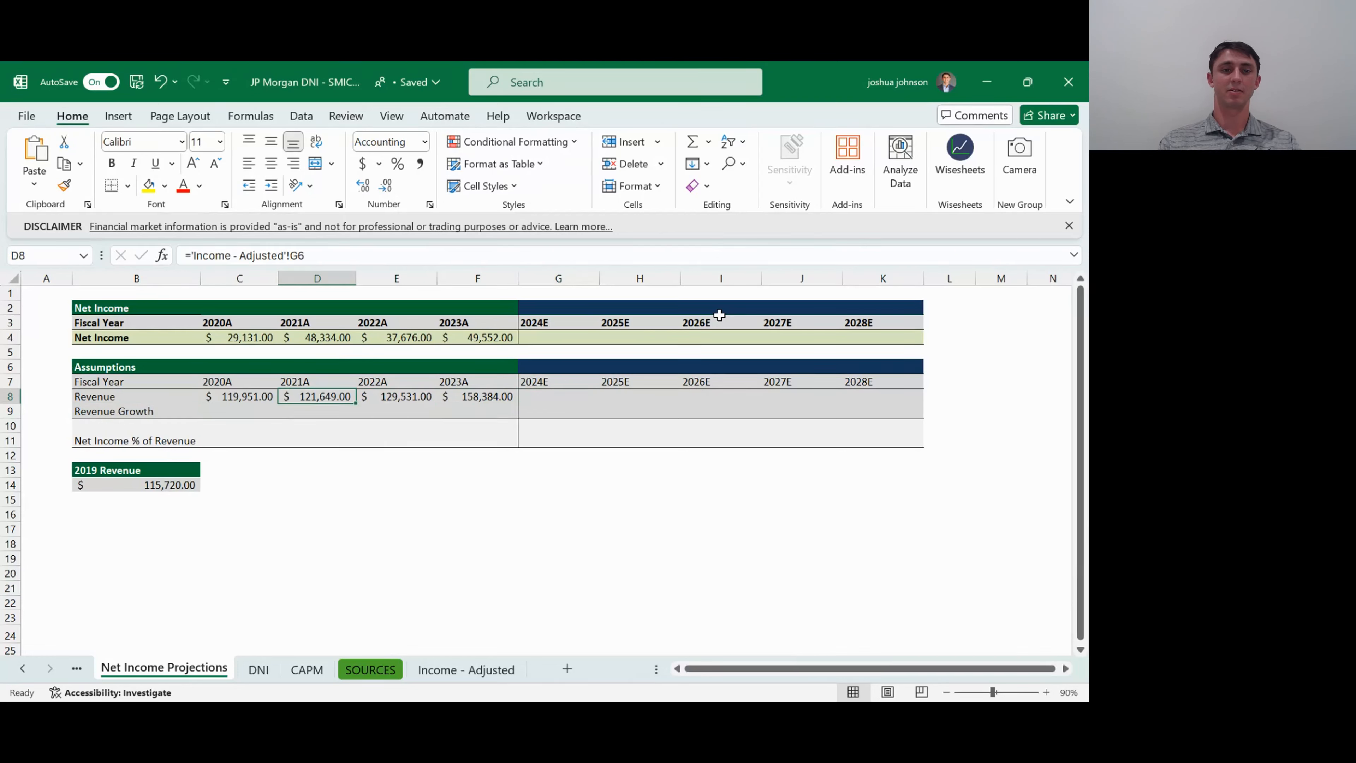
key("Down")
key("Right")
key("Right")
key("Right")
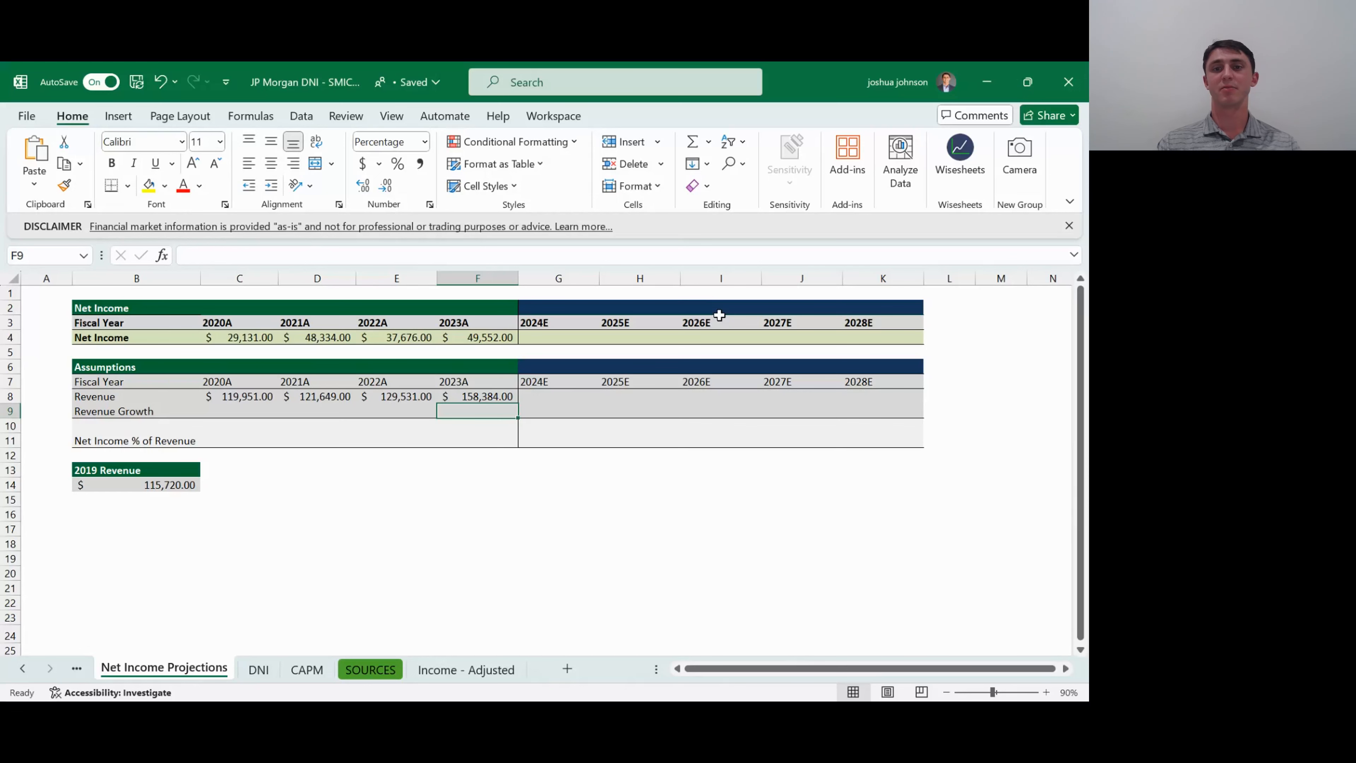
key("Left")
key("Left")
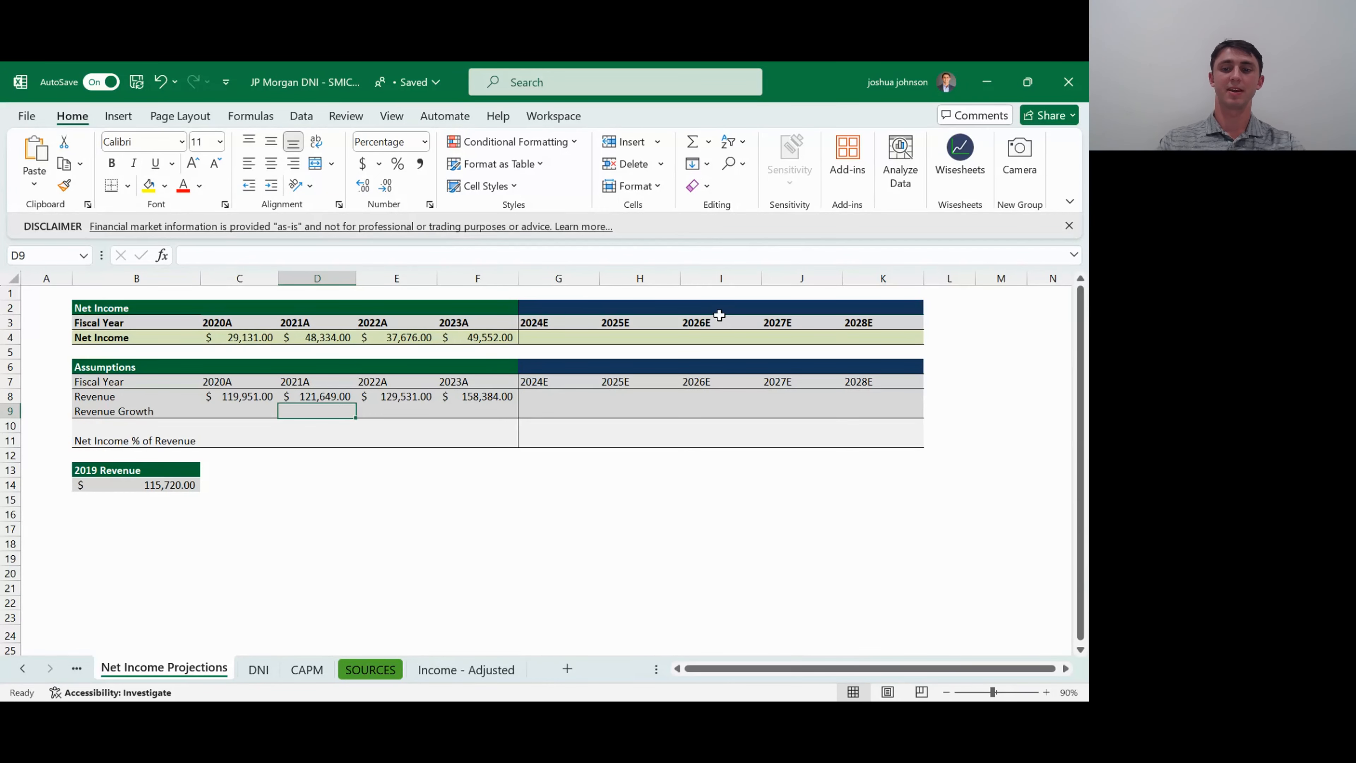
- Calculate 2020A Revenue Growth in C9 against the 2019 revenue with =(C8-B14)/B14
key("Left")
type("=")
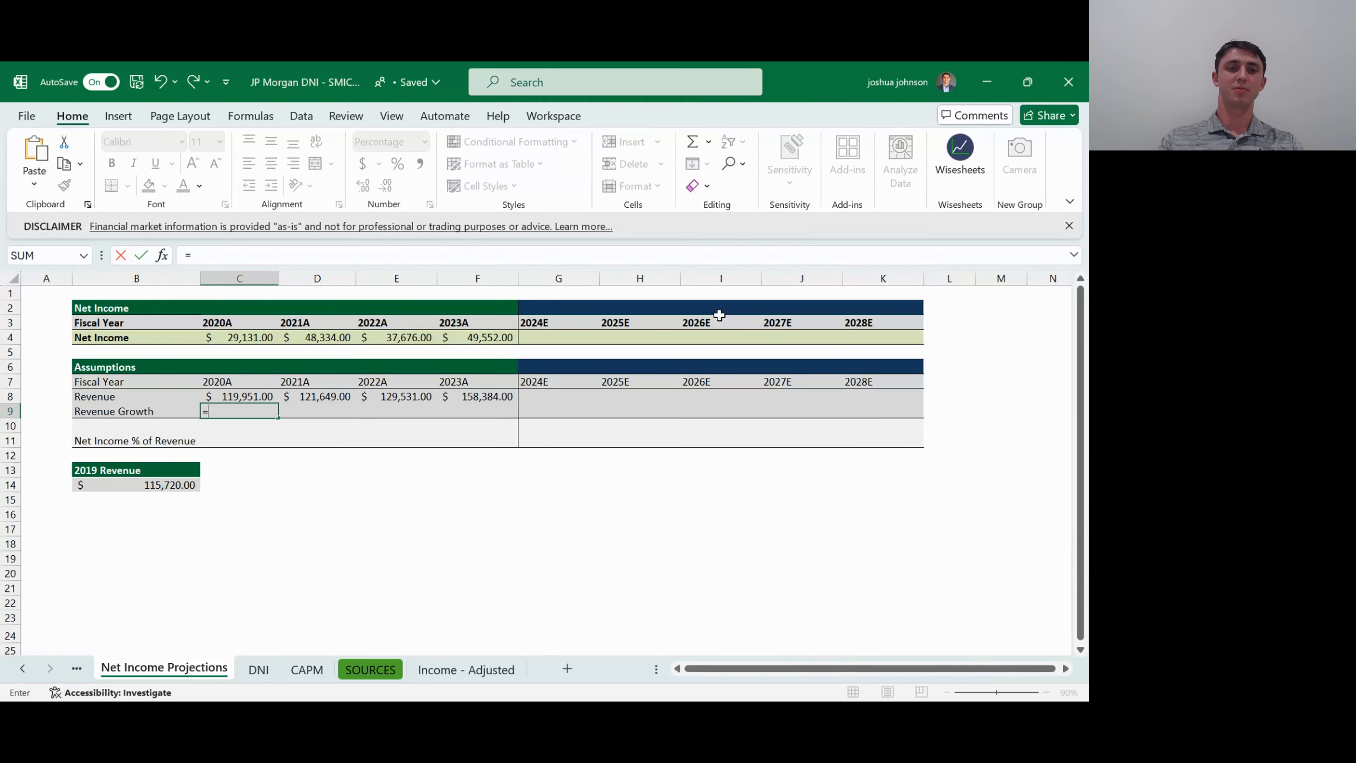
type("(")
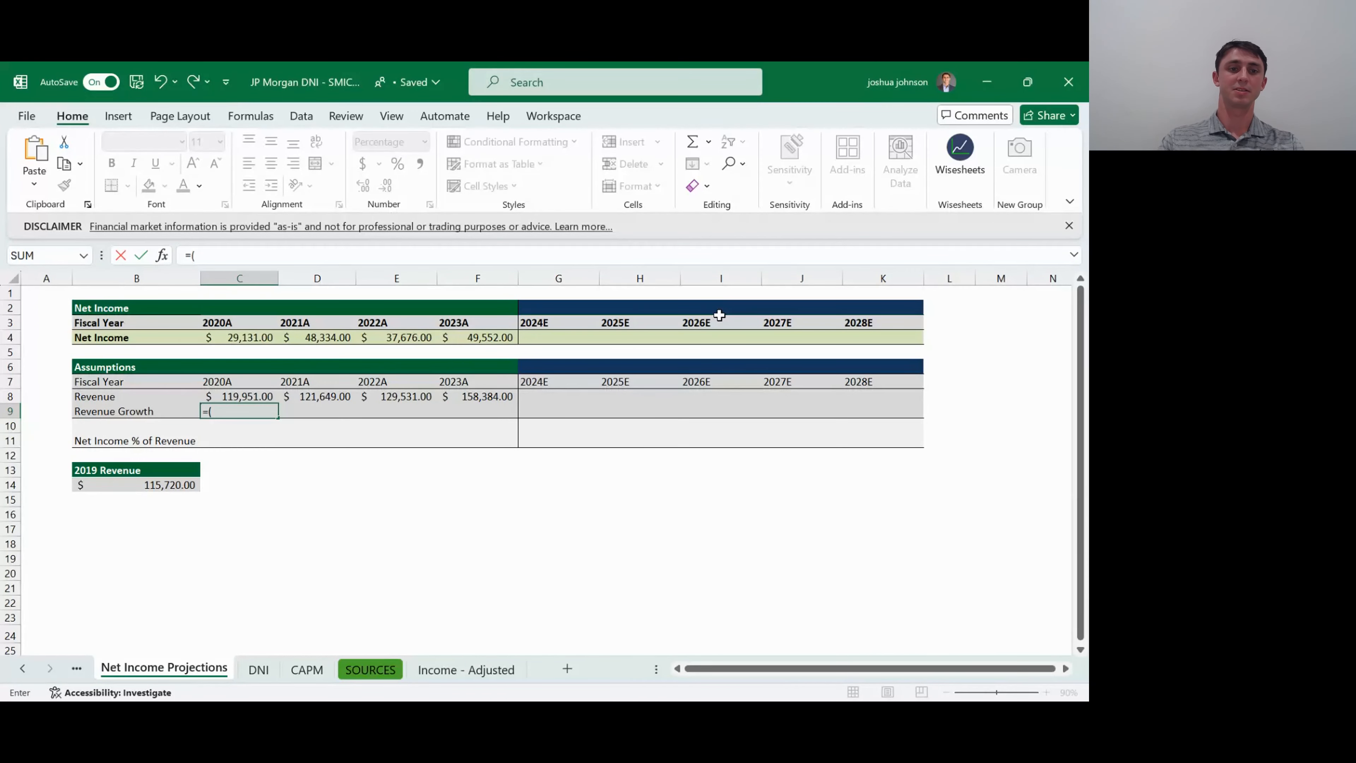
key("Up")
type("-")
key("Down")
key("Down")
key("Down")
key("Down")
key("Down")
key("Left")
type(")")
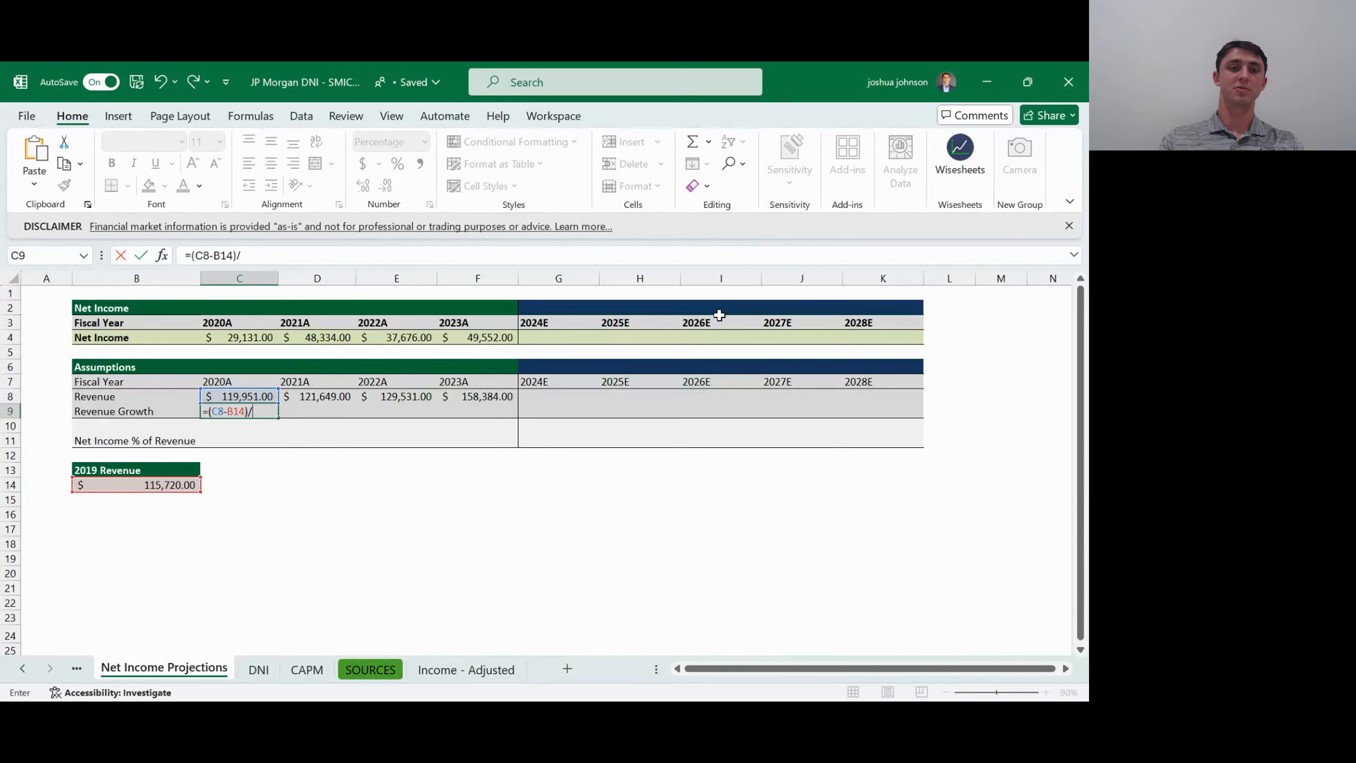
type("/")
key("Left")
key("Down")
key("Down")
key("Down")
key("Down")
key("Down")
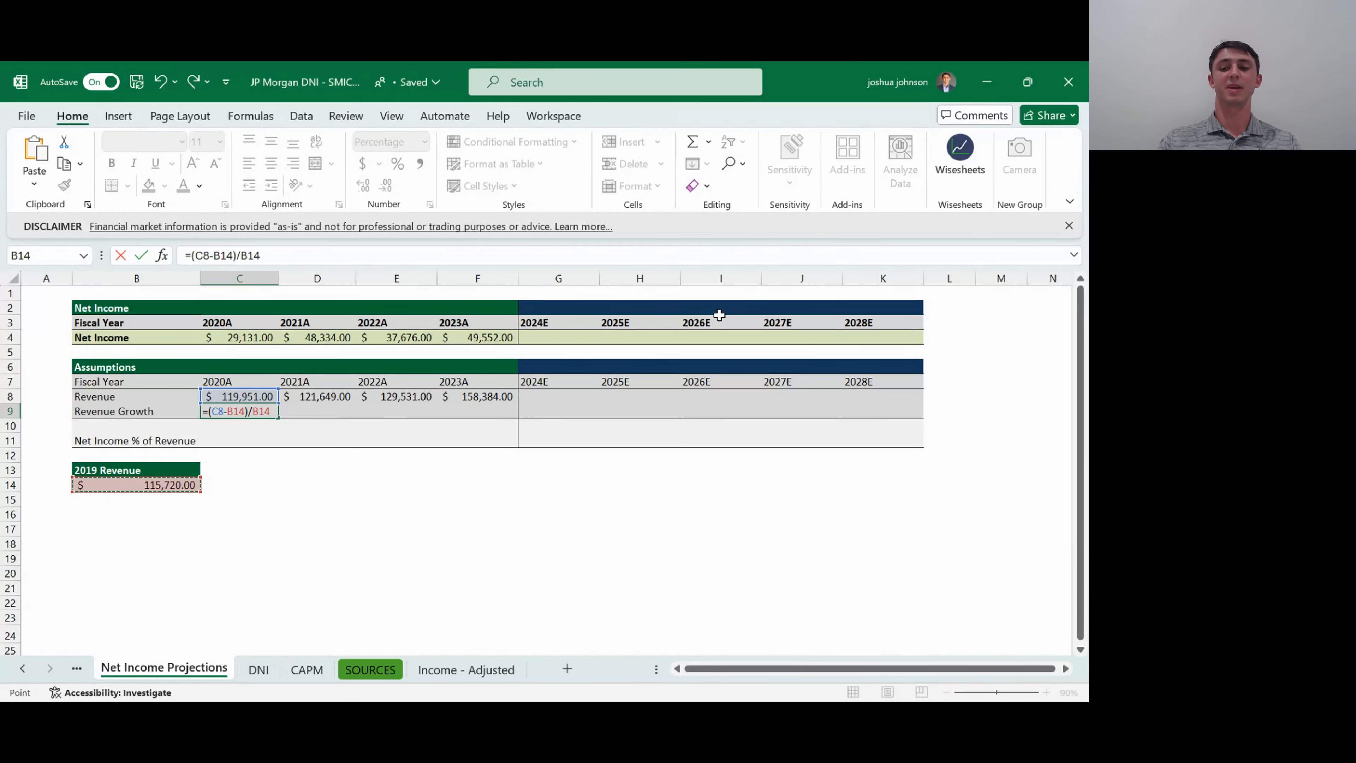
key("ctrl+Return")
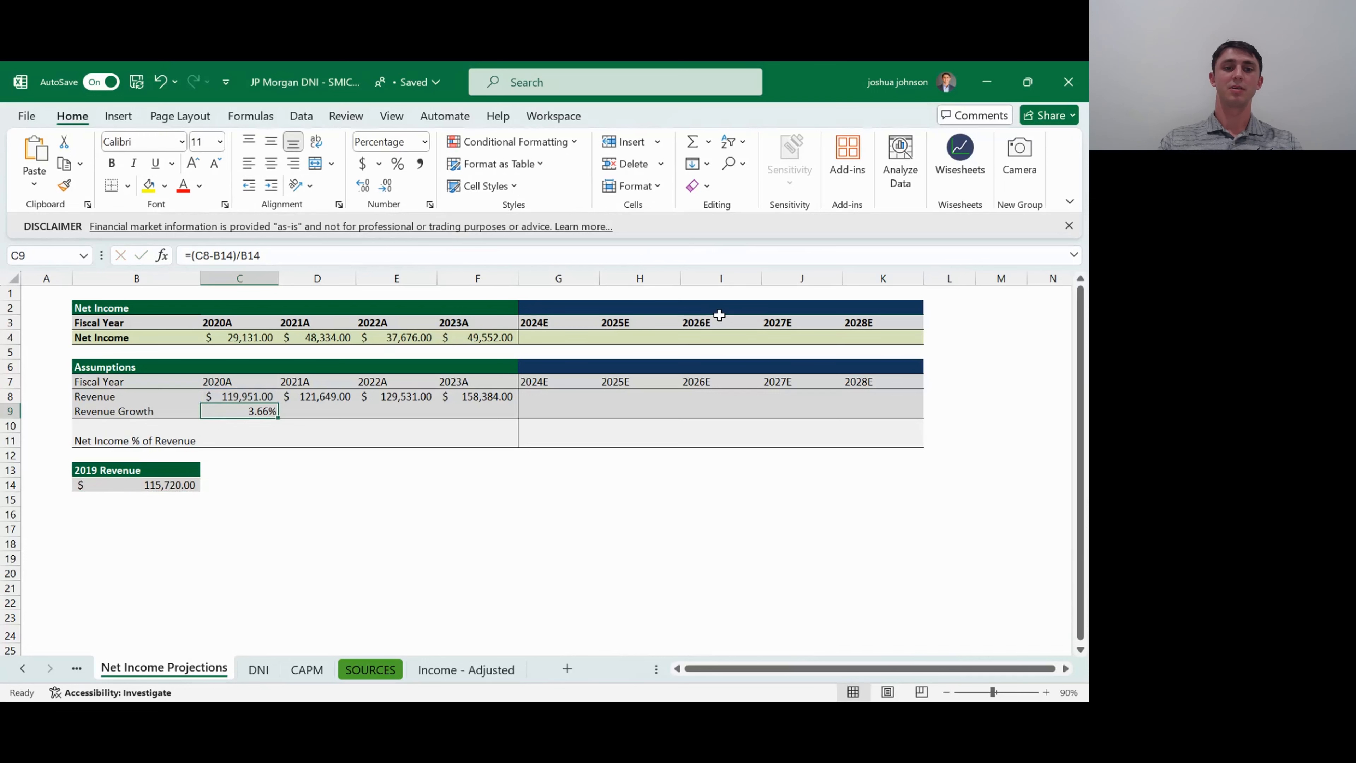
- Calculate 2021A Revenue Growth in D9 against the 2020A revenue with =(D8-C8)/C8
key("Right")
type("=")
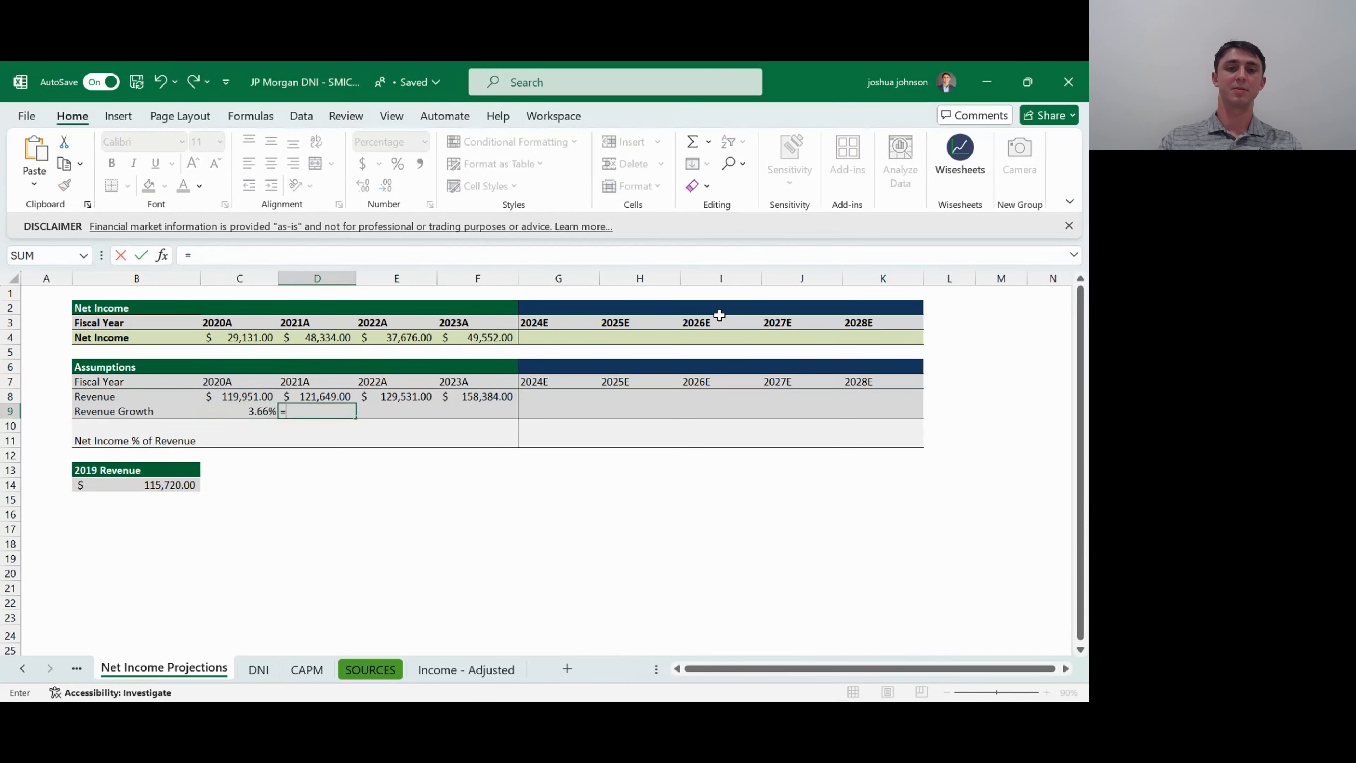
type("(")
key("Up")
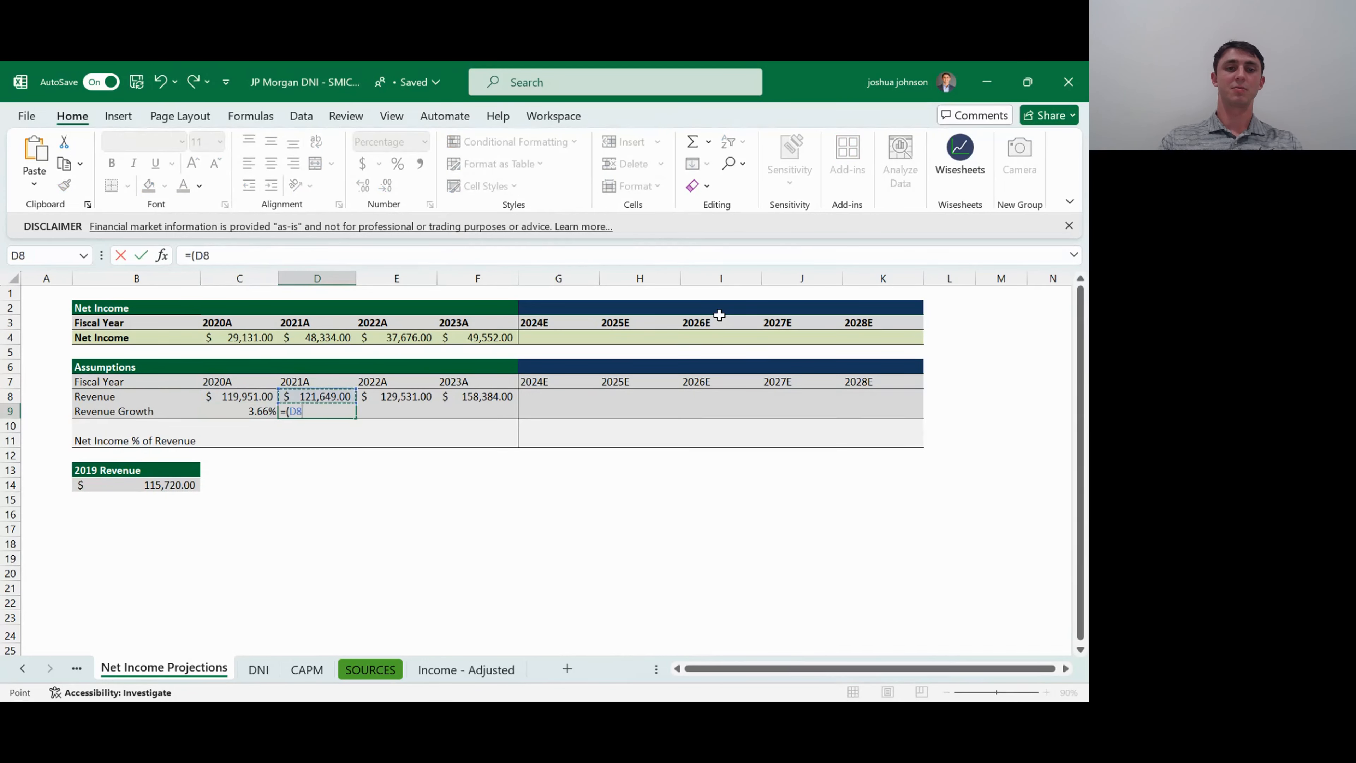
type("-C8)/")
key("Up")
key("Left")
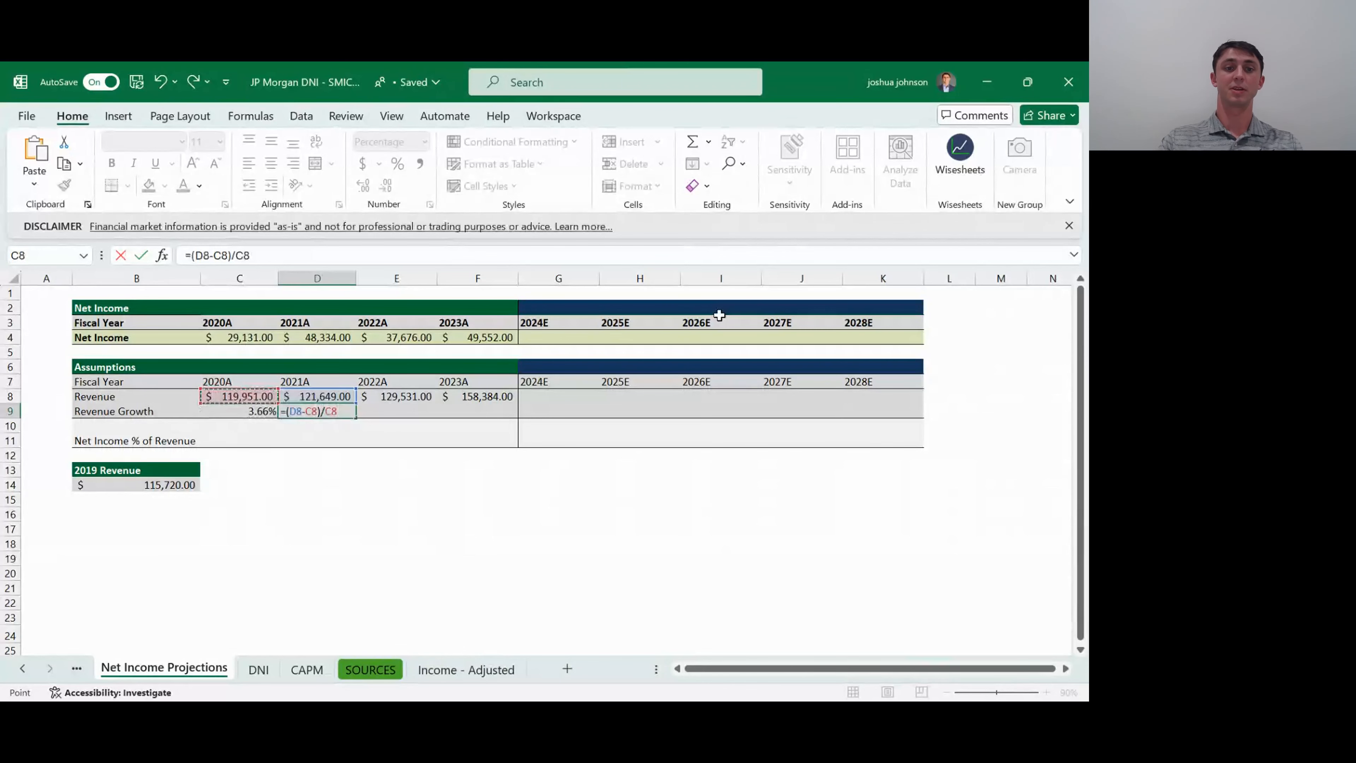
key("Return")
- Fill the 2021A Revenue Growth formula across to 2022A and 2023A (D9:F9)
key("Up")
key("shift+Right")
key("shift+Right")
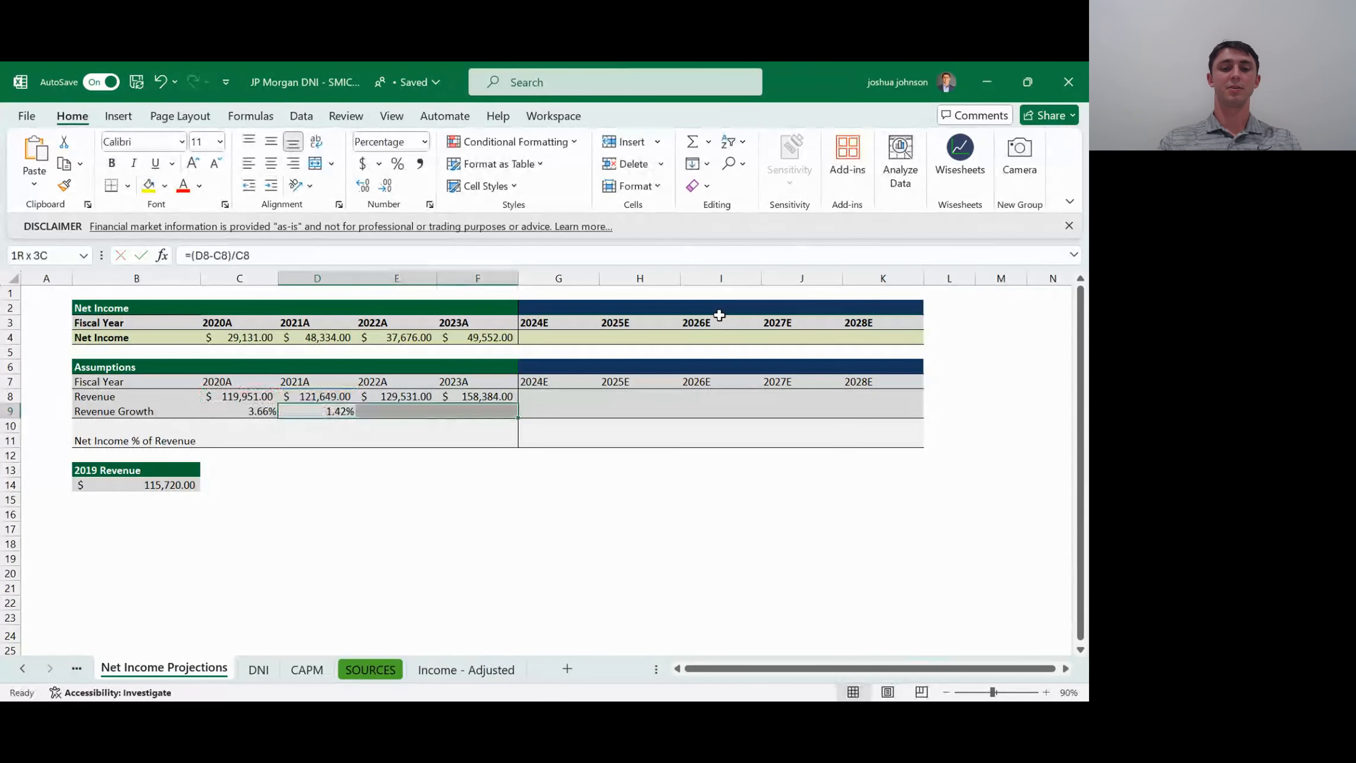
key("ctrl+r")
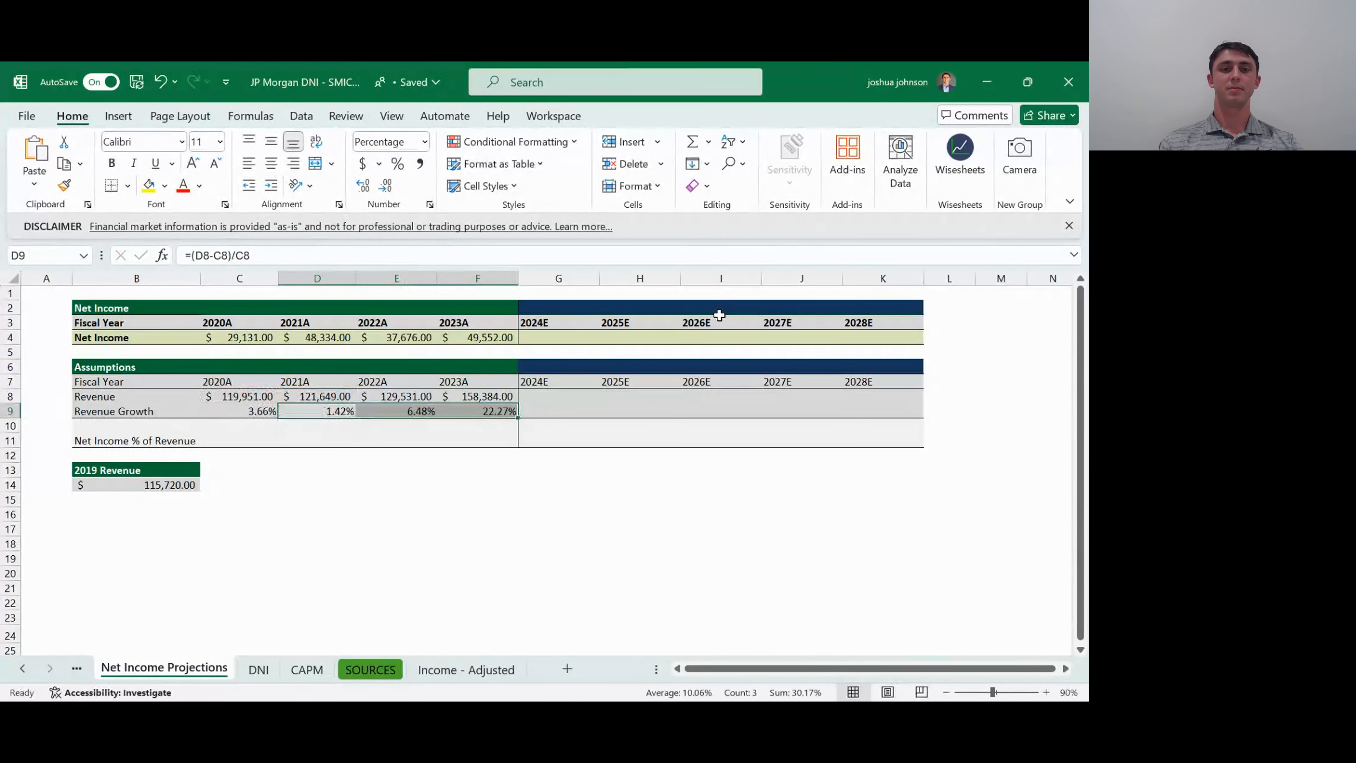
- Examine the historical Revenue Growth percentages from 2020A to 2023A
key("Right")
key("Right")
key("Right")
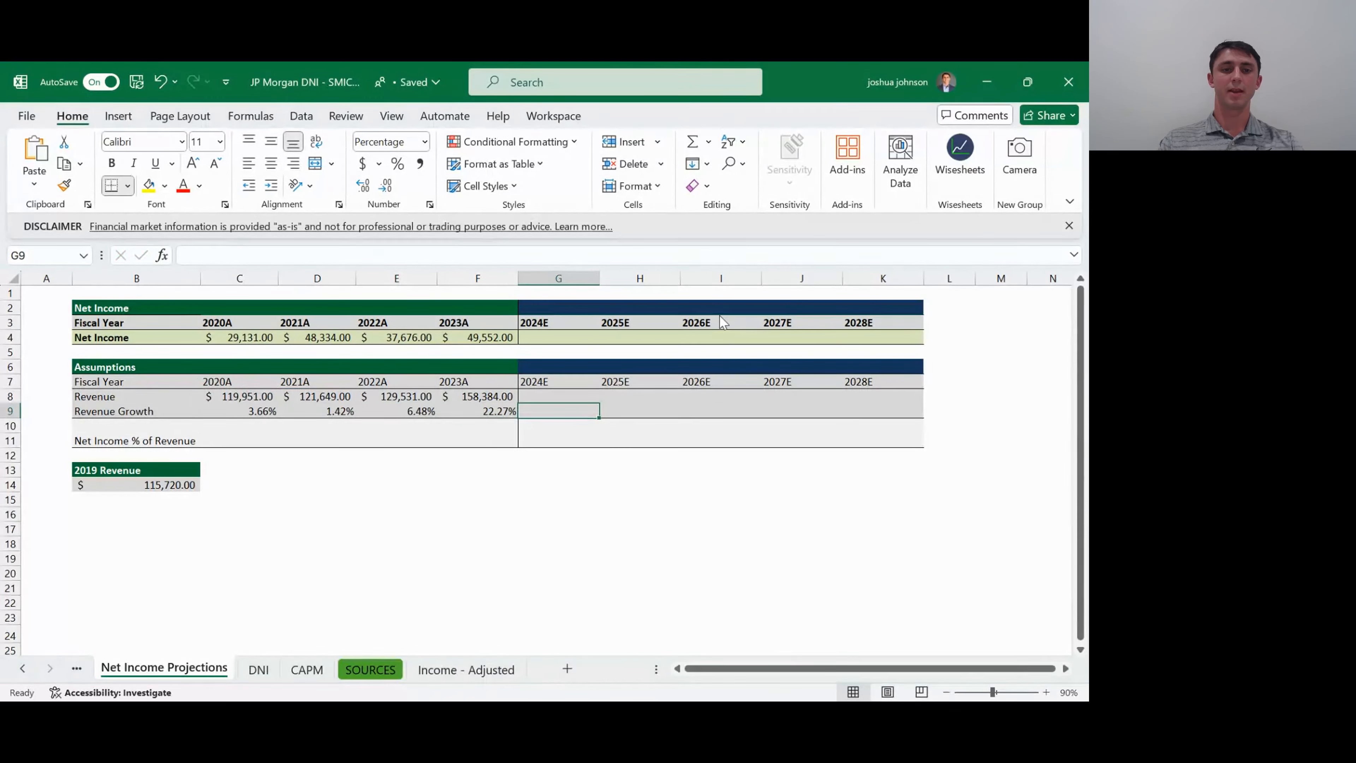
key("Left")
key("Left")
key("Left")
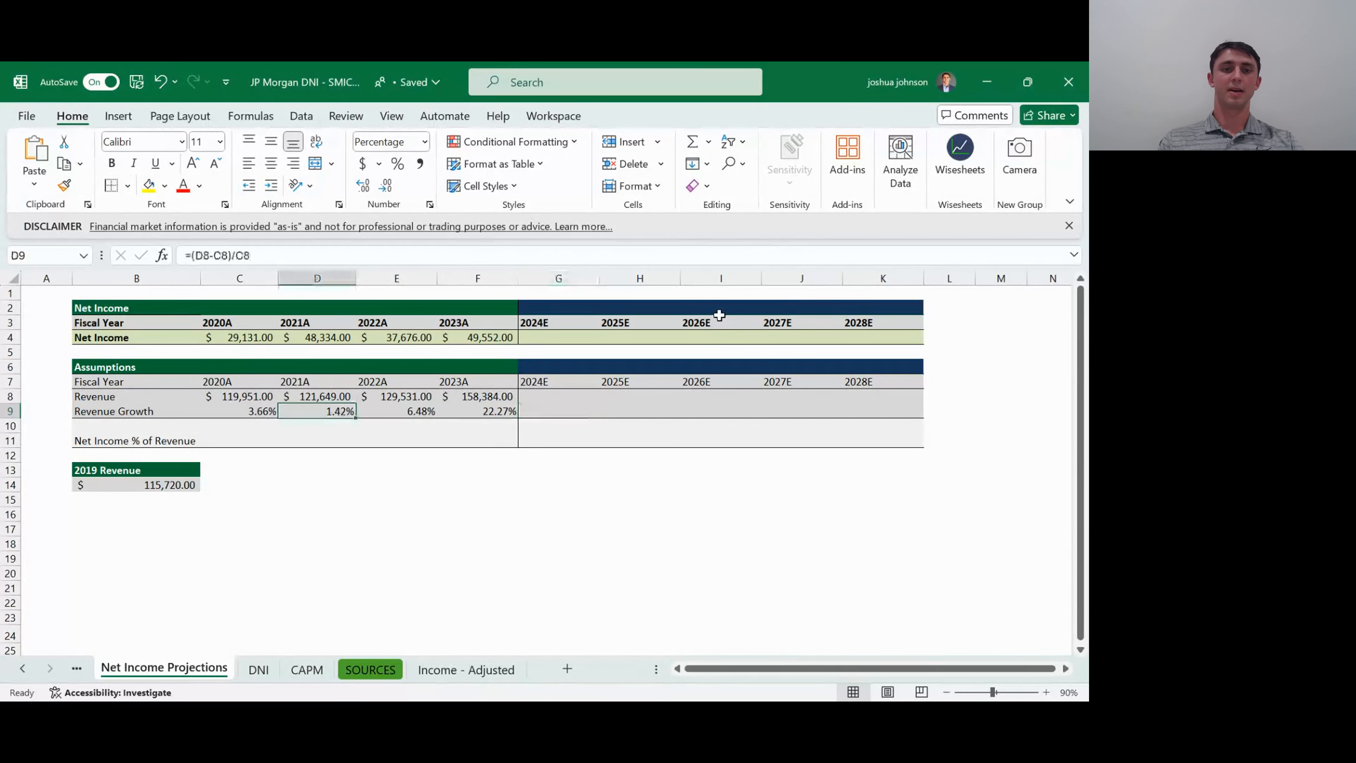
key("Left")
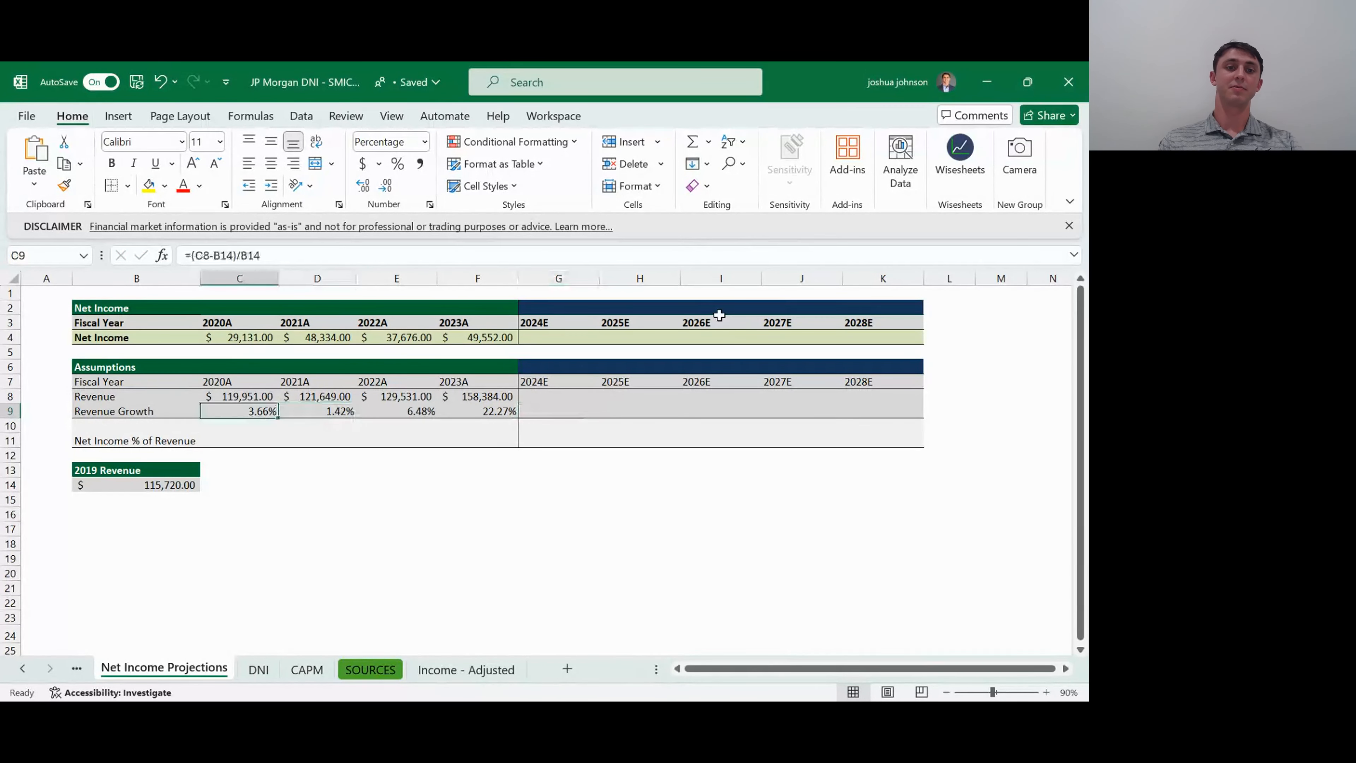
key("Right")
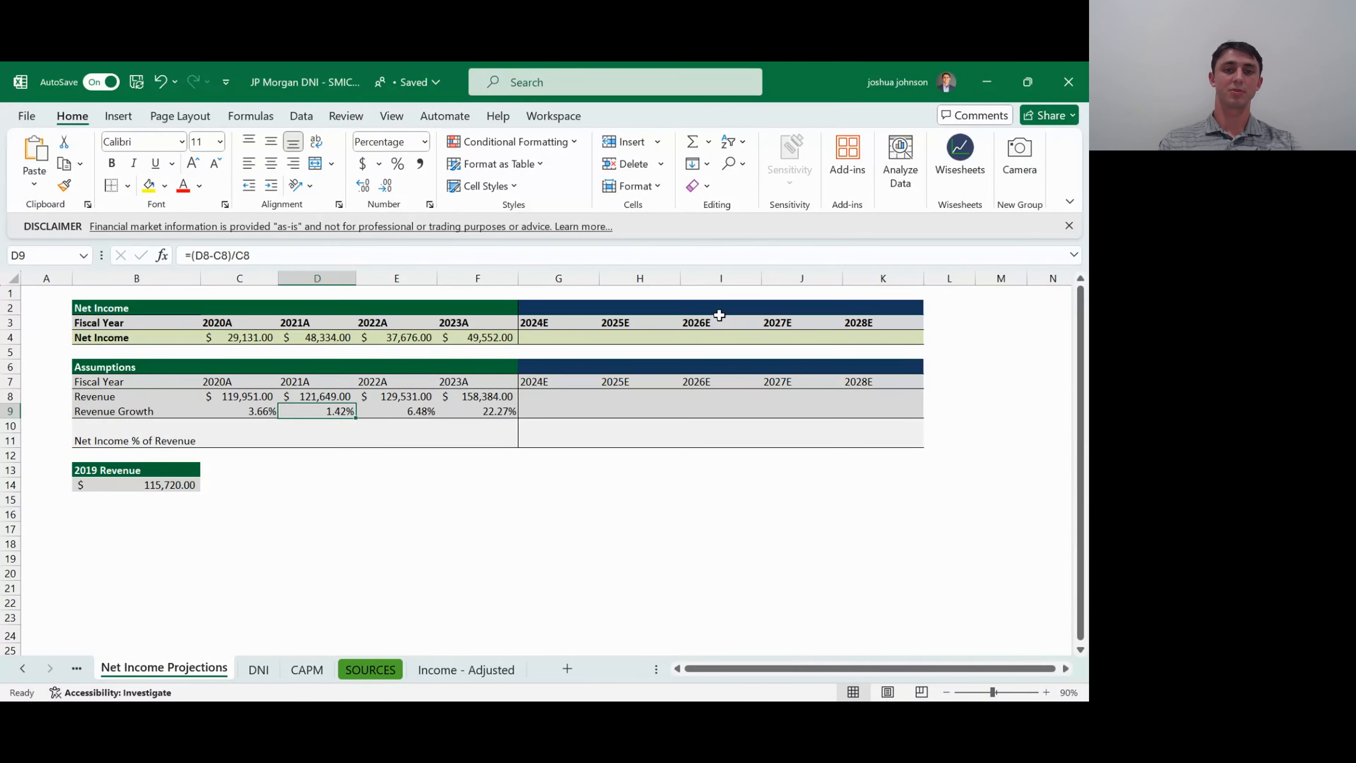
key("Right")
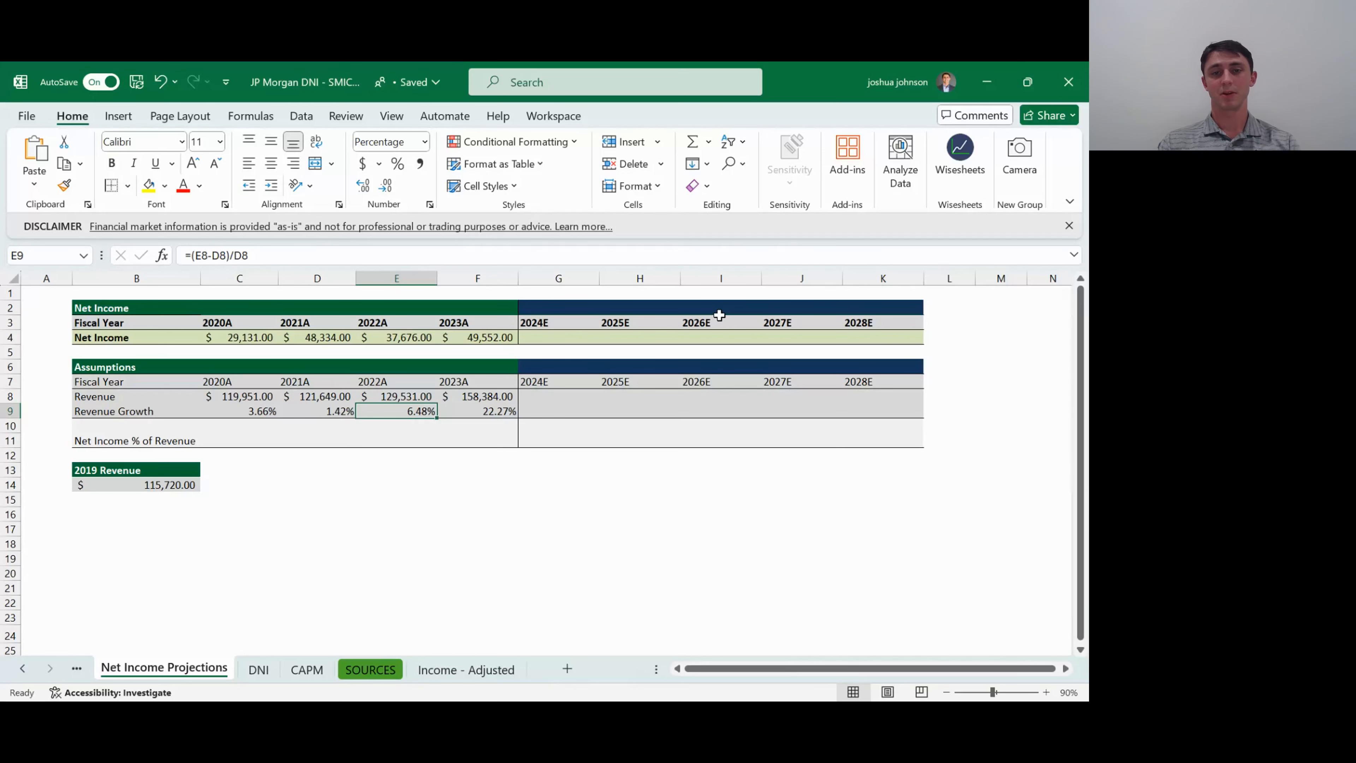
- Set 2024E Revenue Growth in G9 to the average of the historical growth rates with =AVERAGE($C$9:$F$9)
key("Right")
key("Right")
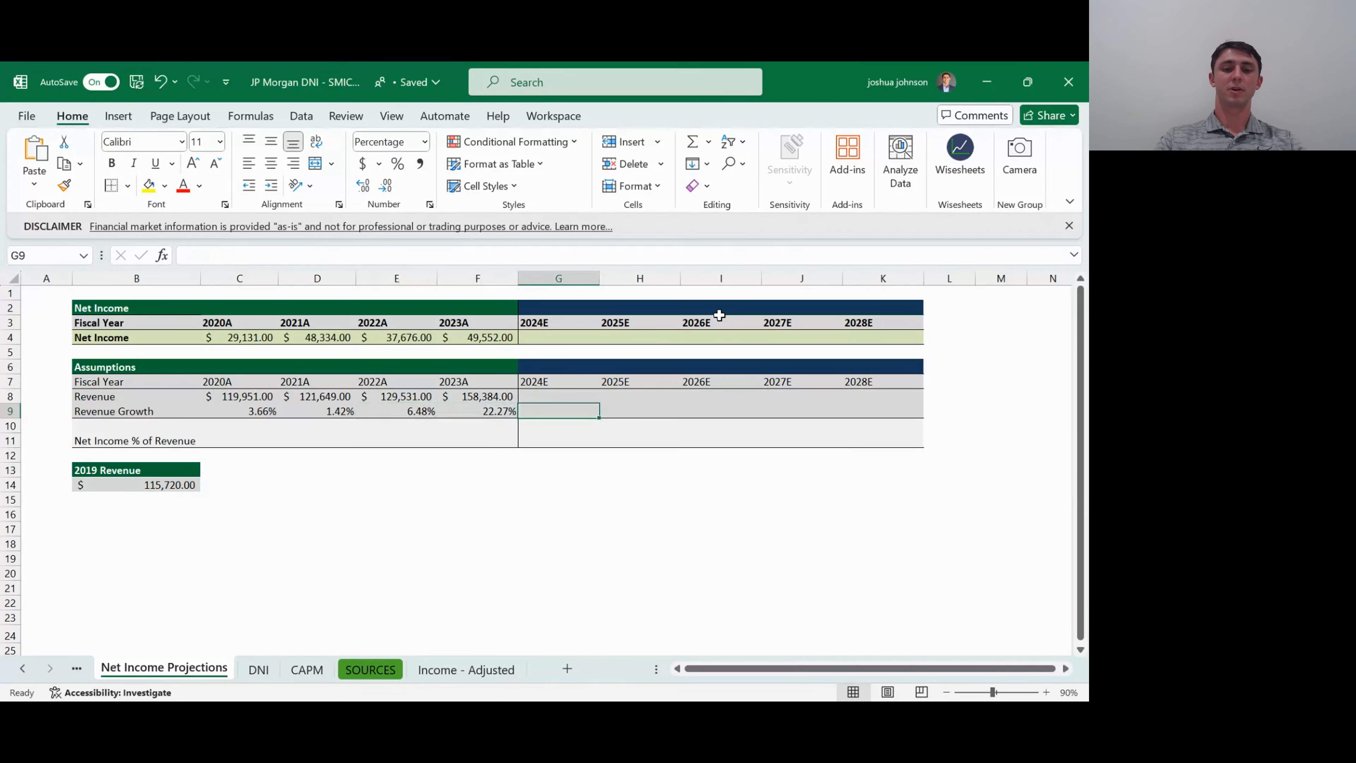
type("=ave")
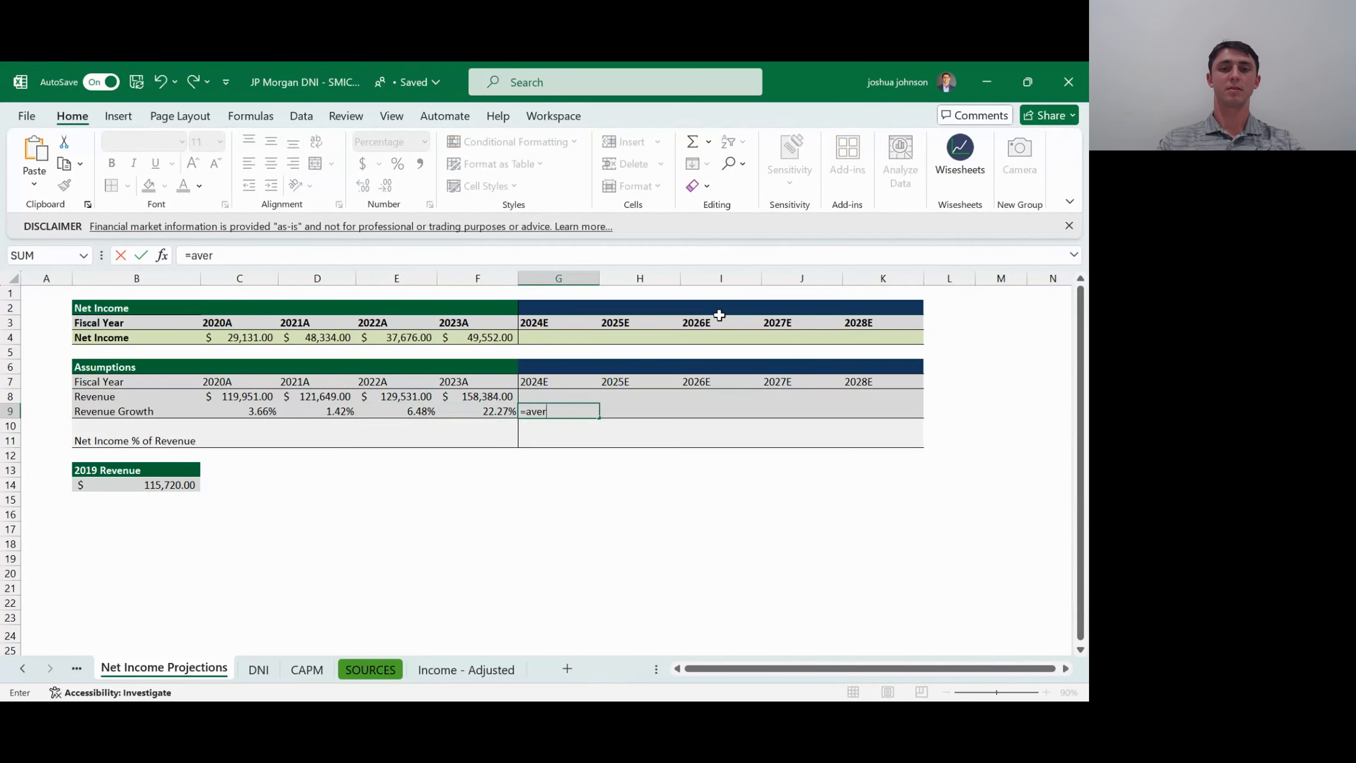
type("r")
key("Tab")
key("Left")
key("shift+Left")
key("shift+Left")
key("shift+Left")
key("F4")
key("ctrl+Return")
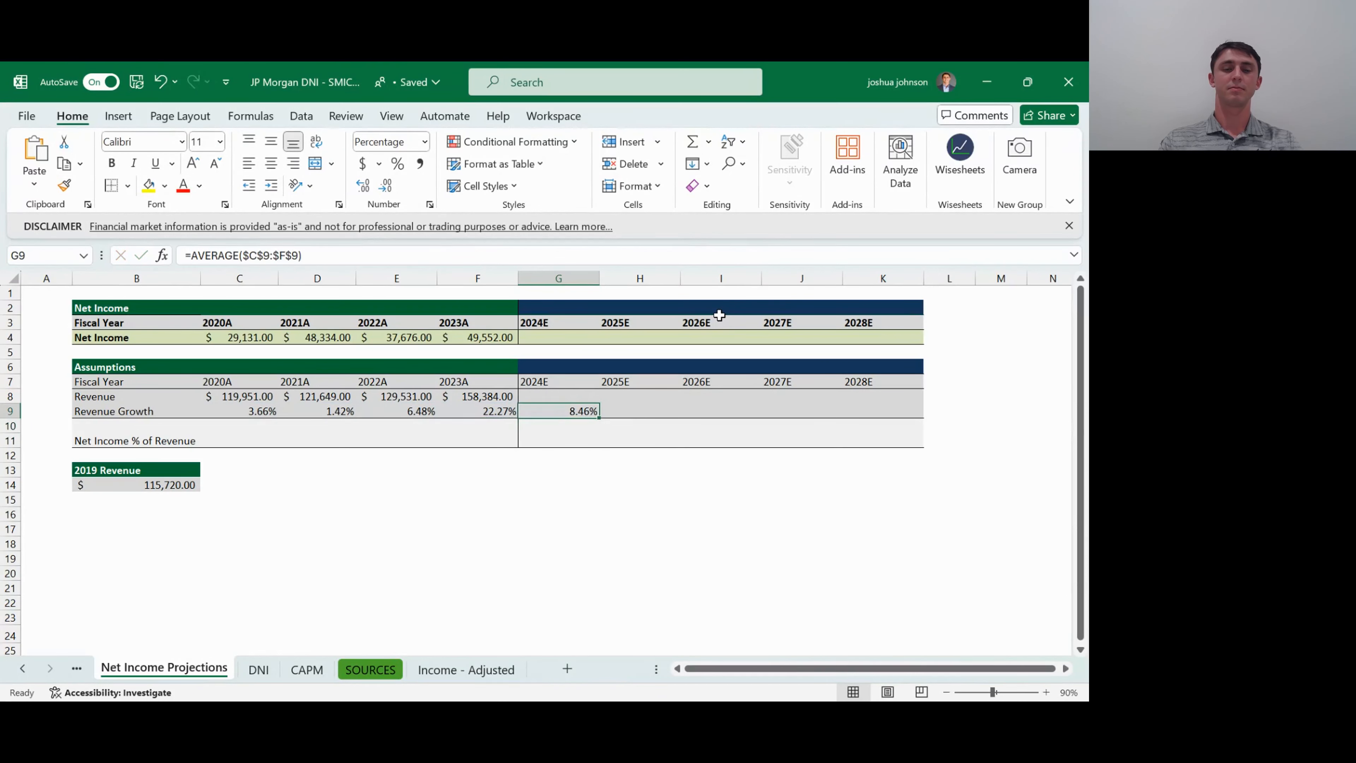
- Fill the 2024E average growth formula across to 2028E (G9:K9)
key("shift+Right")
key("shift+Right")
key("shift+Right")
key("shift+Right")
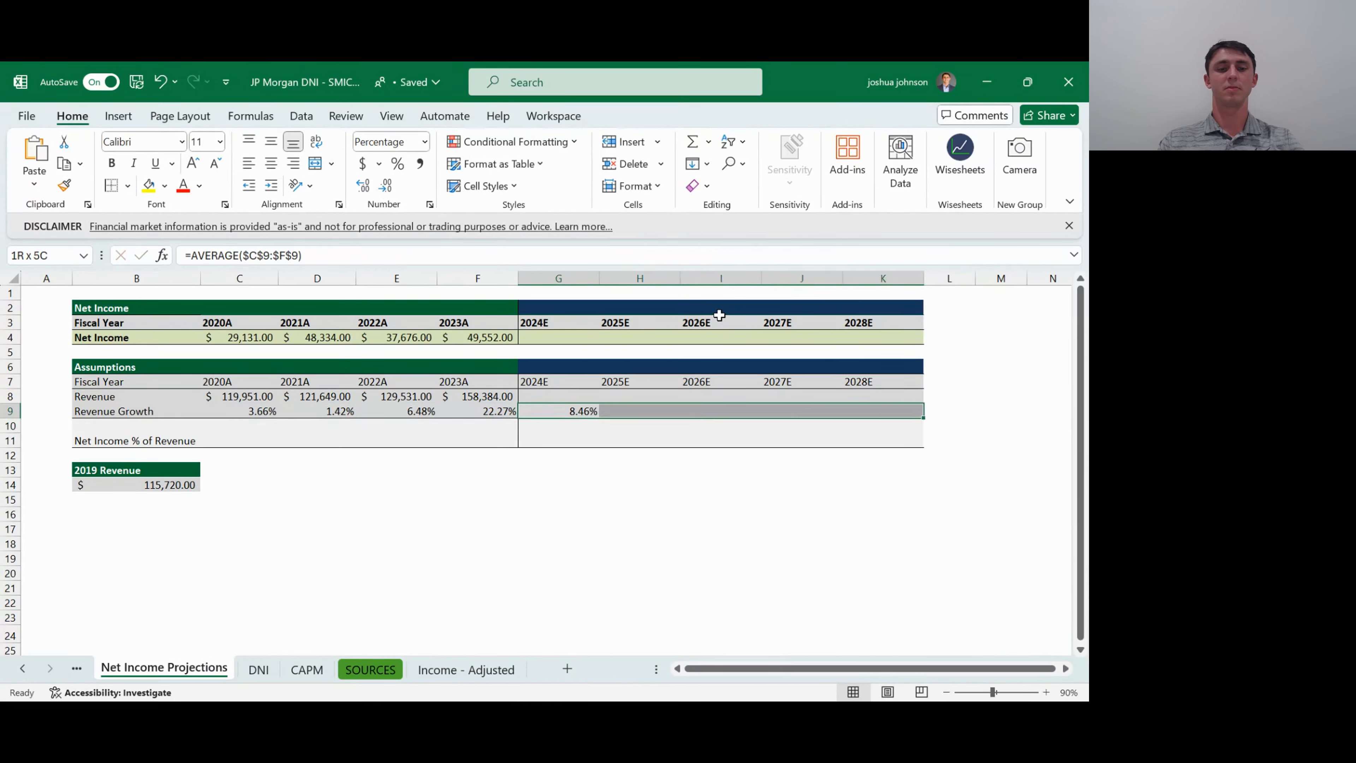
key("ctrl+r")
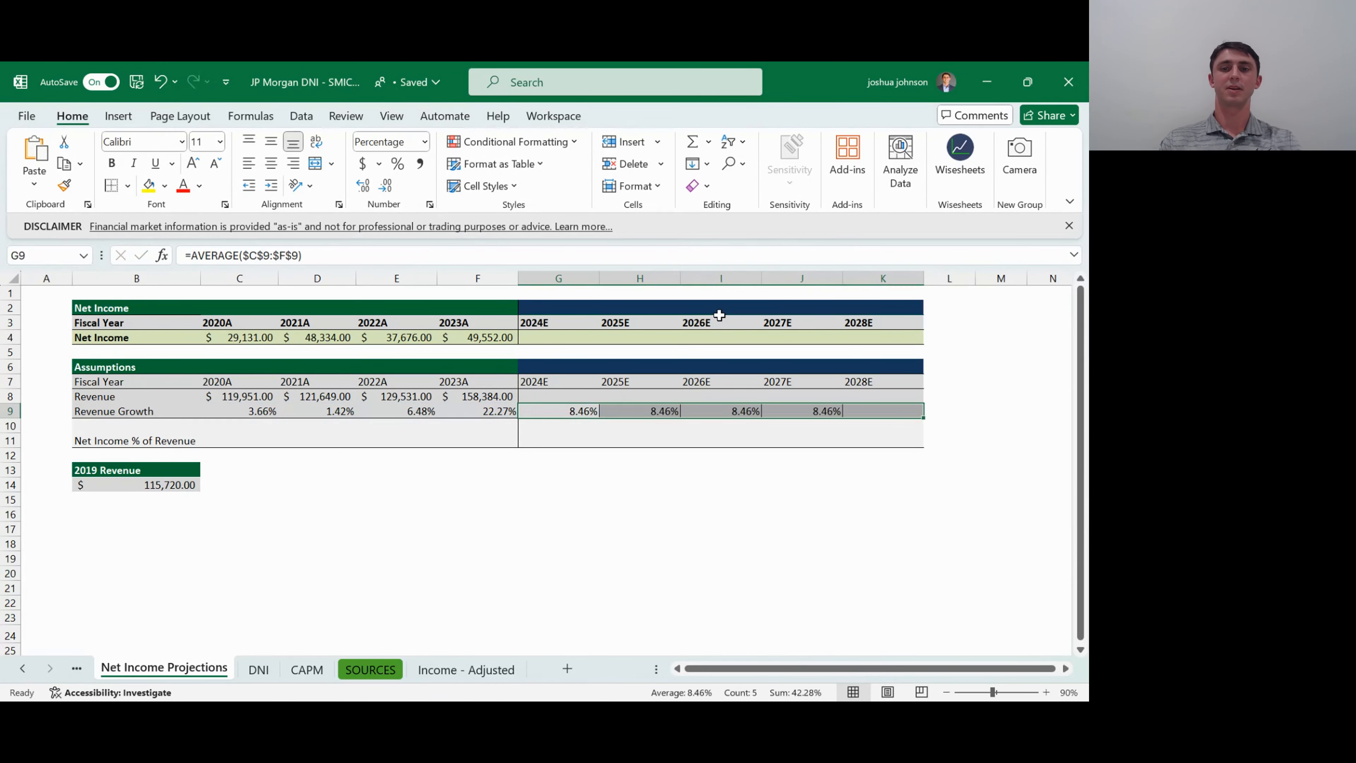
- Examine the projected Revenue Growth cells from 2024E to 2028E and the average formula behind them
key("Up")
key("Down")
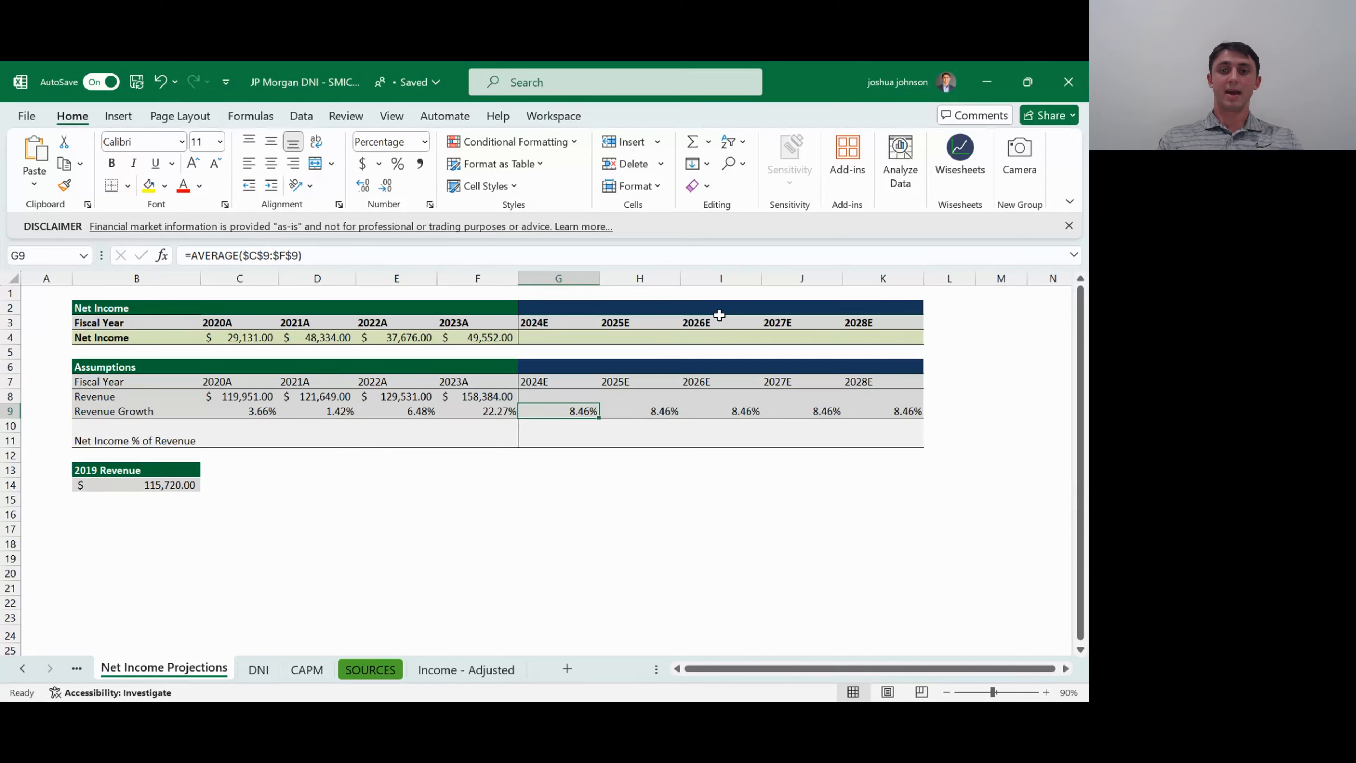
key("ctrl+Right")
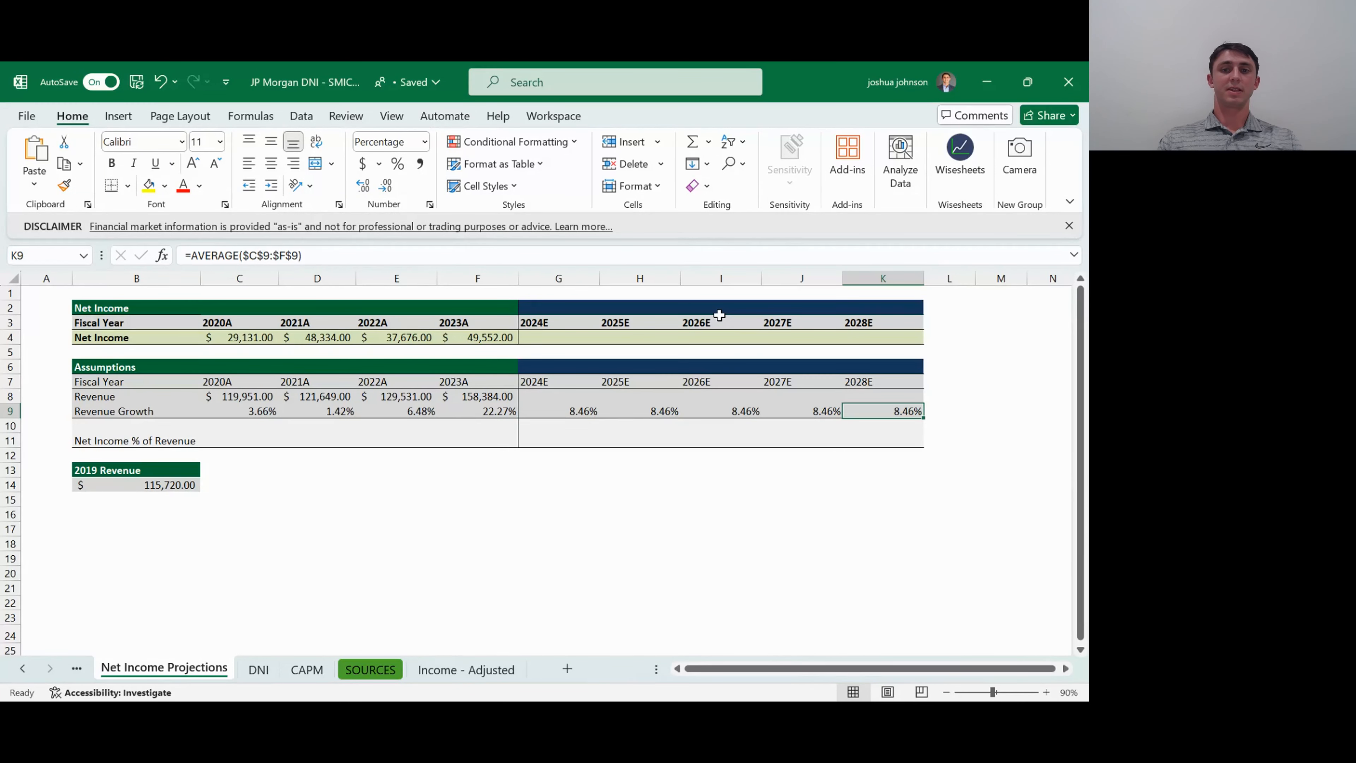
key("Left")
key("Left")
key("Right")
key("Right")
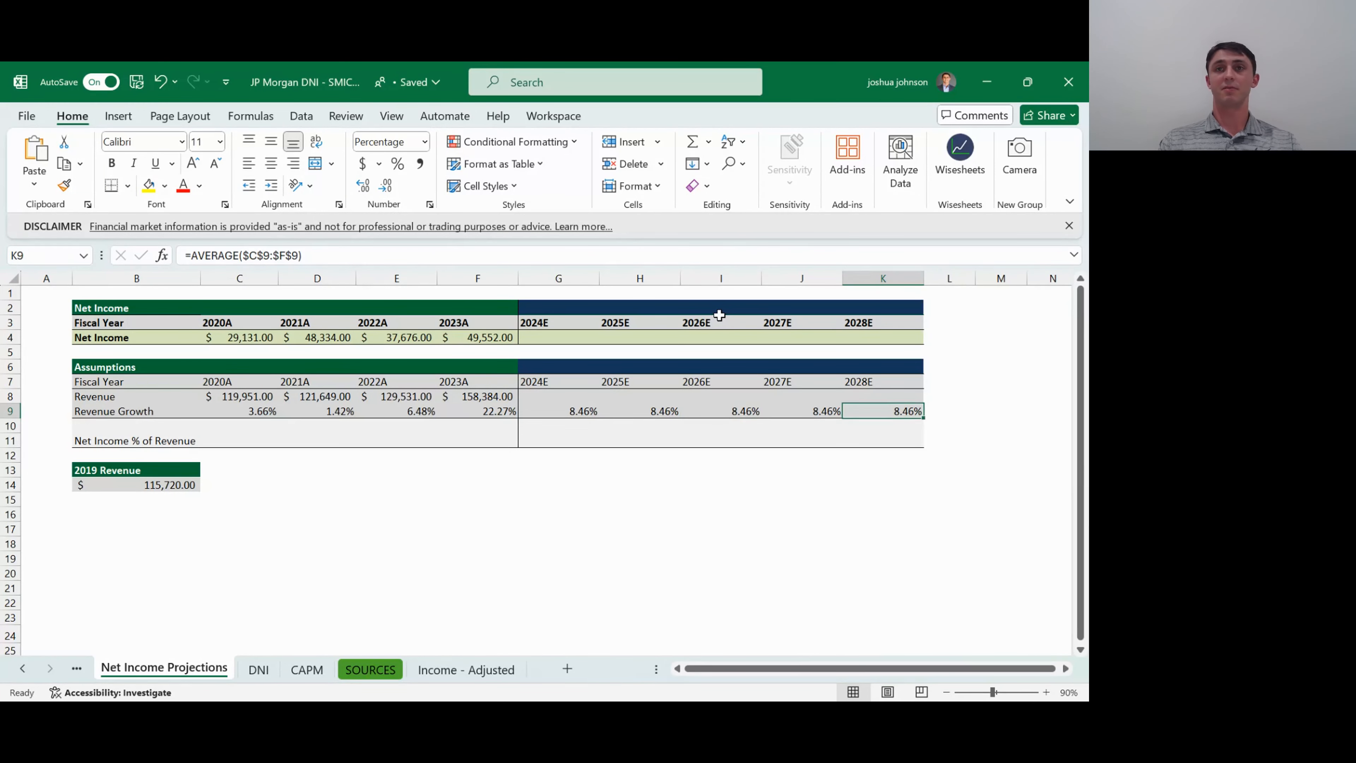
key("Left")
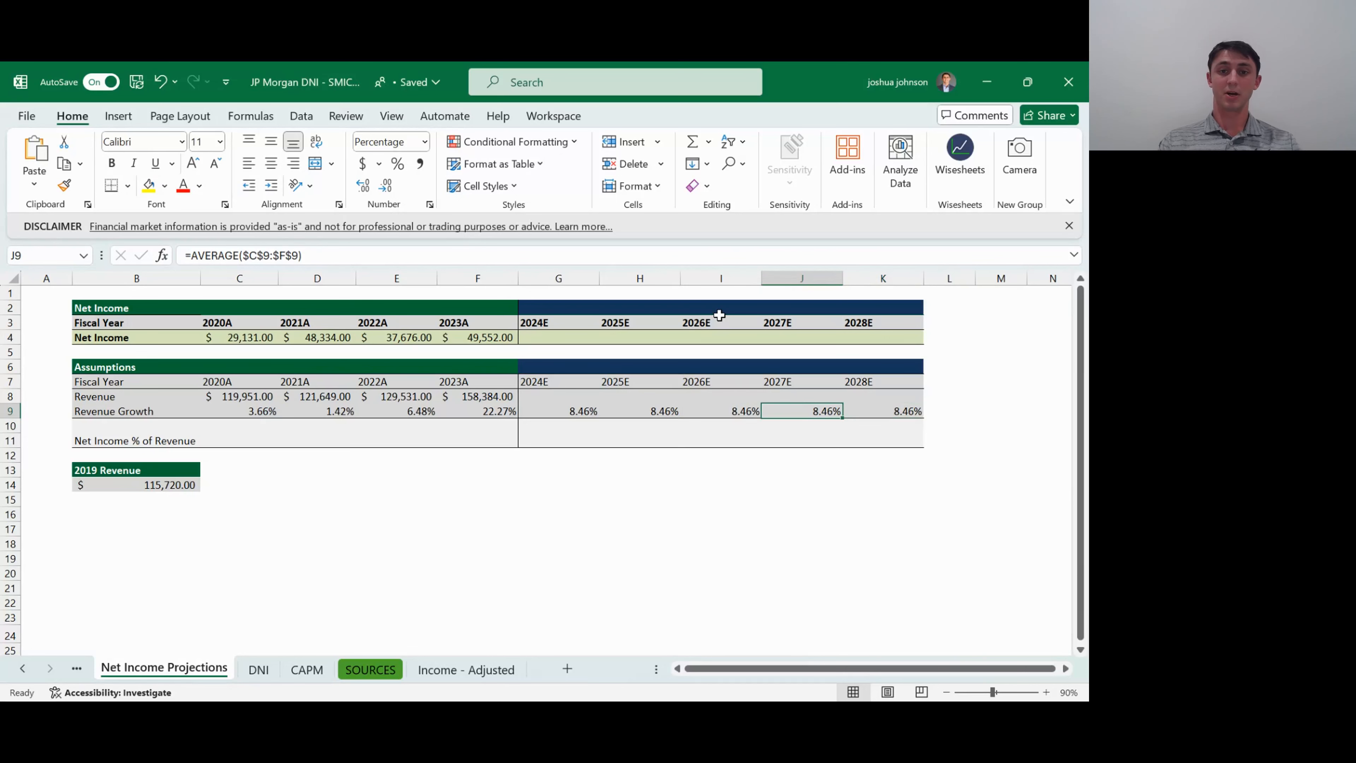
key("Left")
key("Left")
key("Left")
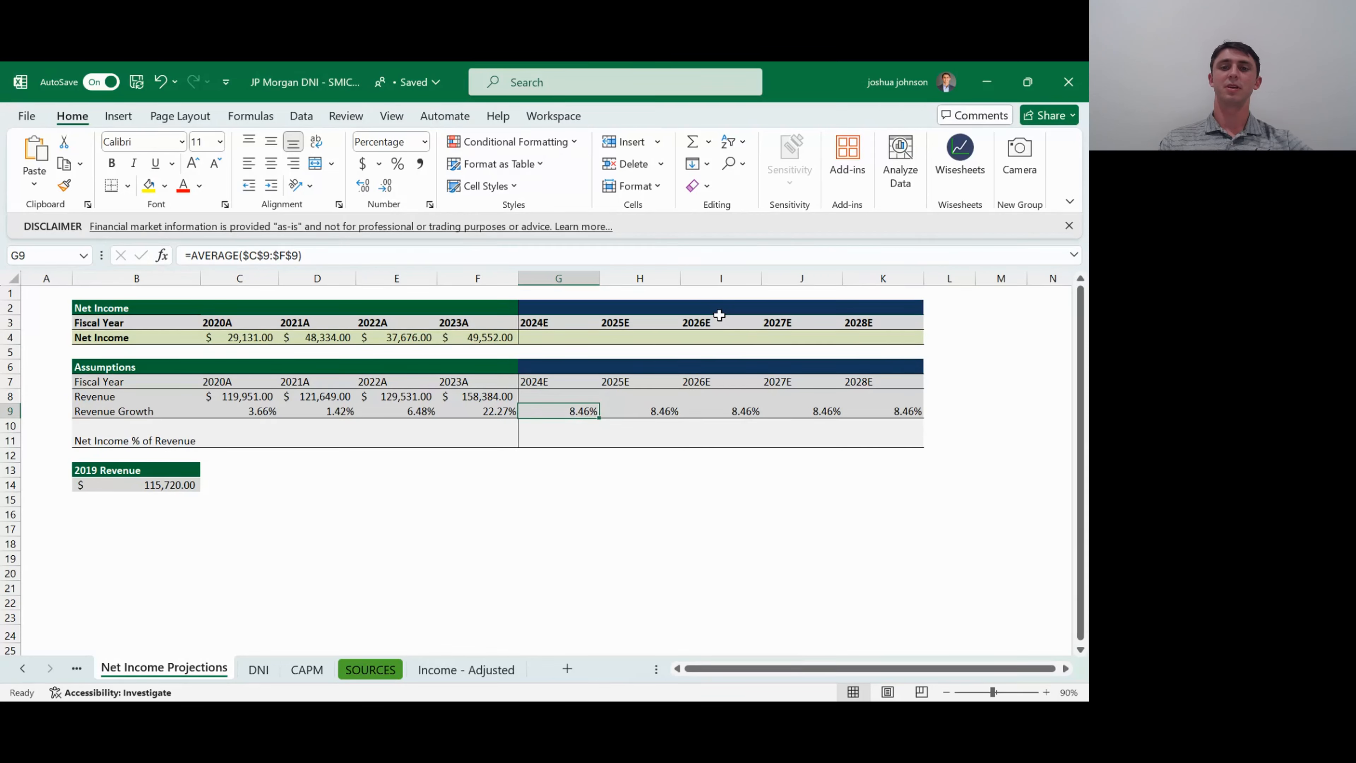
- Set Revenue Growth to 7% for 2025E, 5% for 2026E, 3% for 2027E and 2% for 2028E
key("Right")
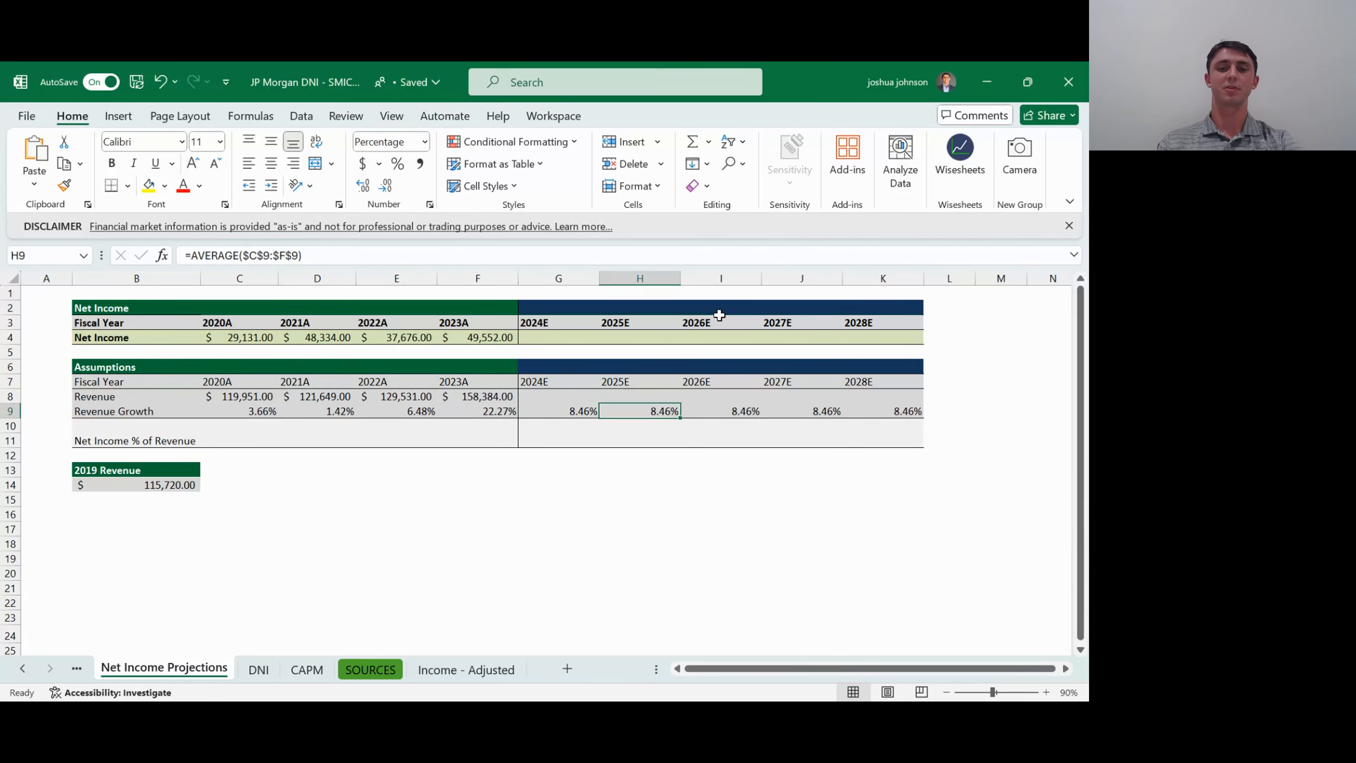
type("7")
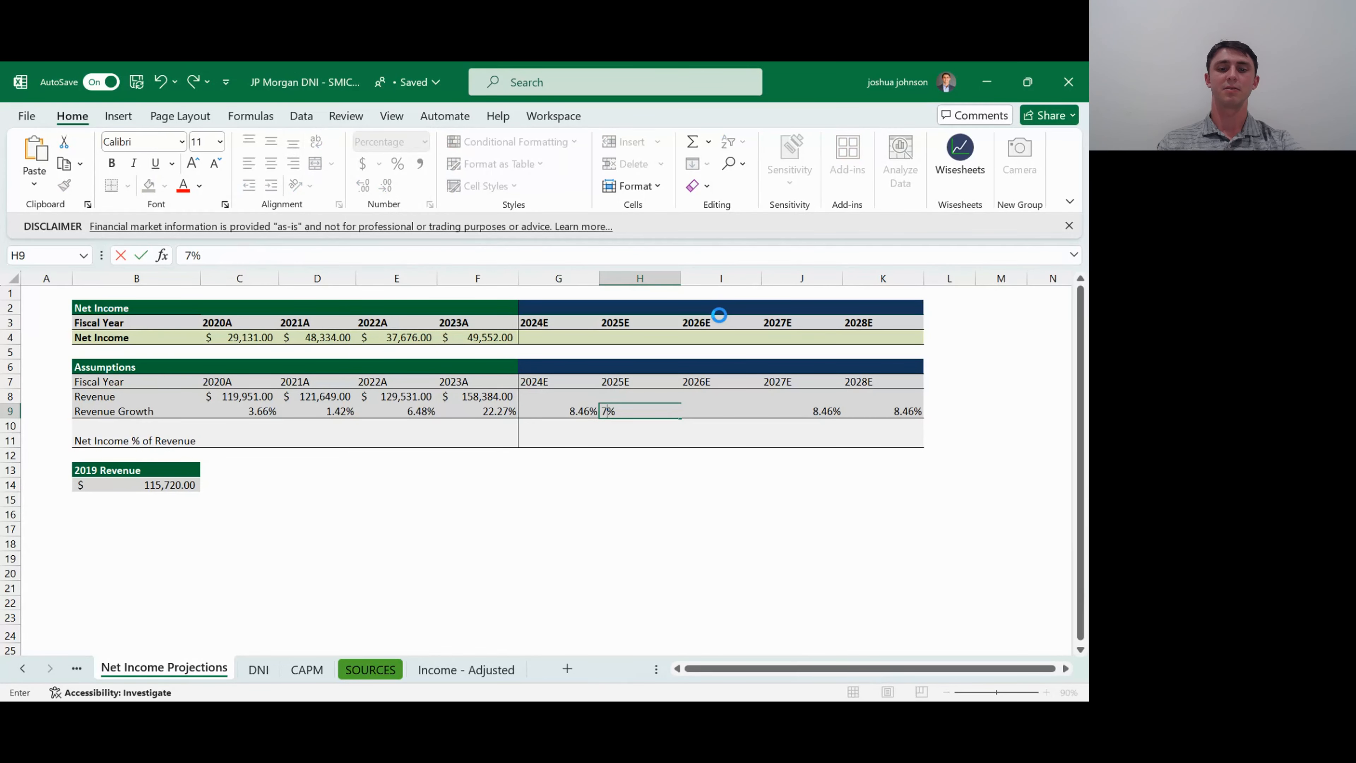
key("Tab")
type("5")
key("Tab")
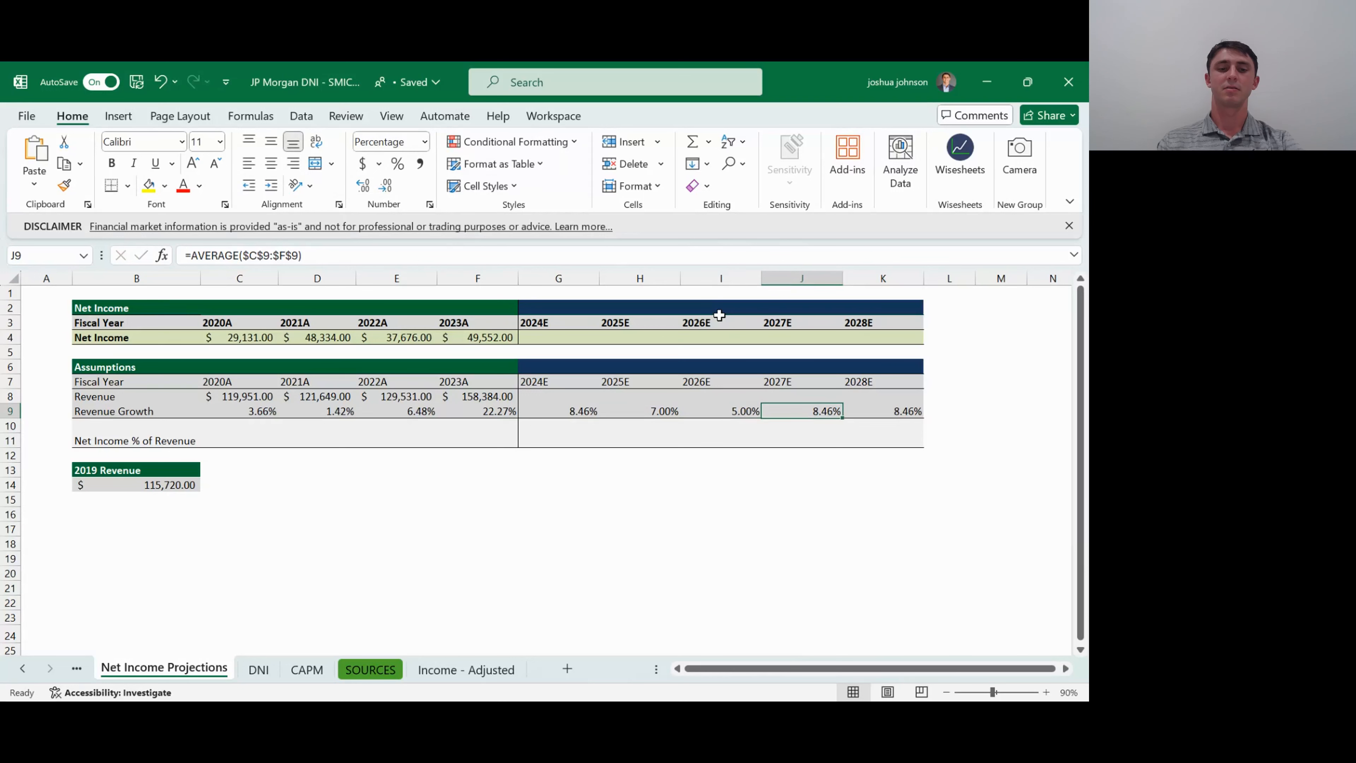
type("3")
key("Tab")
type("1")
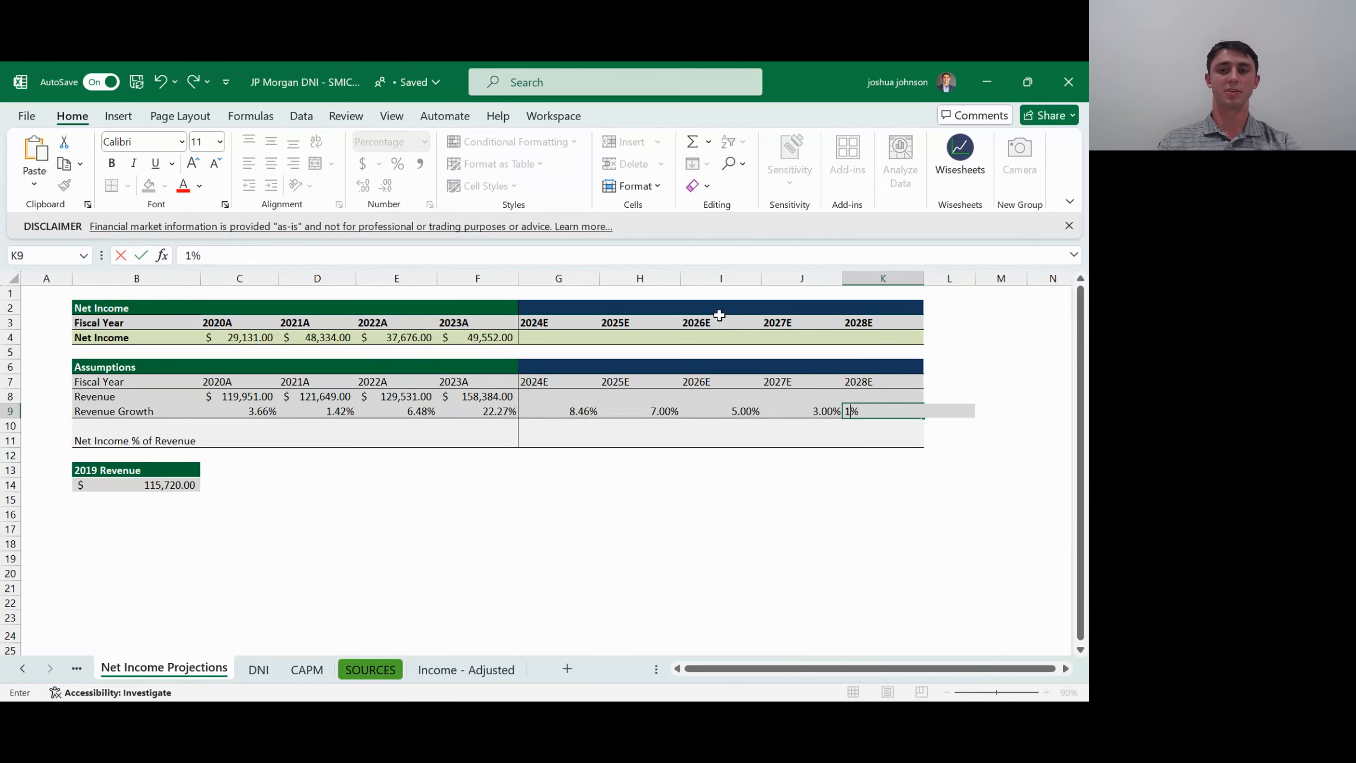
key("BackSpace")
type("2")
key("Tab")
key("Return")
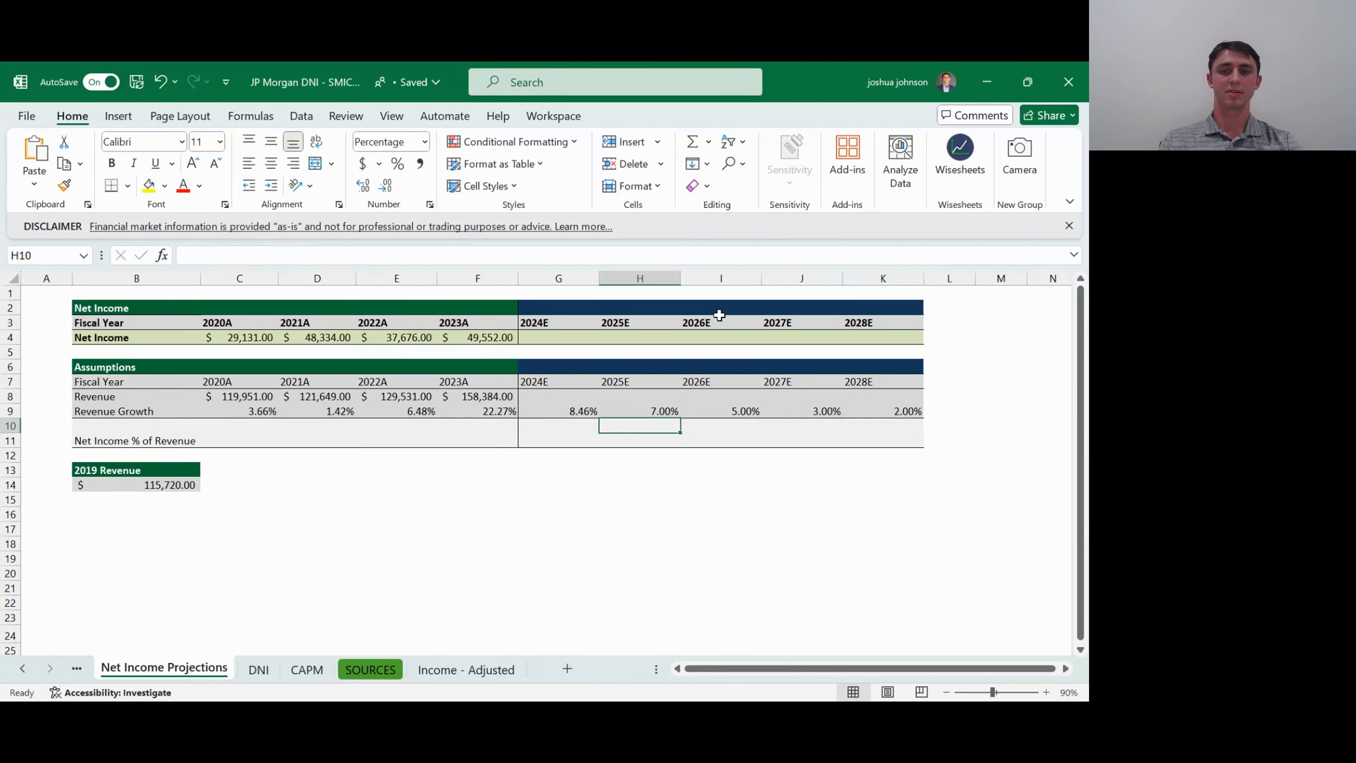
- Review the declining Revenue Growth assumptions across the 2024E to 2028E columns
key("Left")
key("Up")
key("Right")
key("Right")
key("Right")
key("Right")
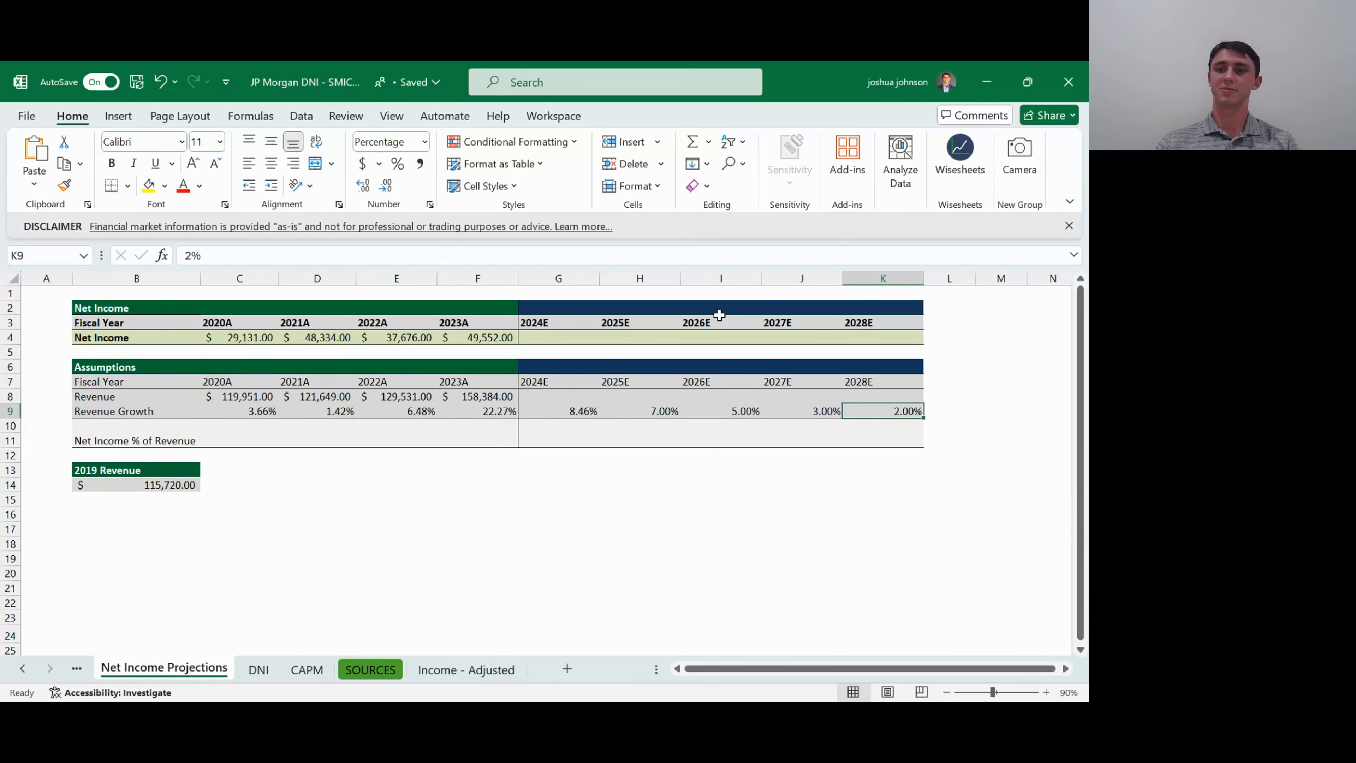
key("Left")
key("Left")
key("Left")
key("Left")
key("Right")
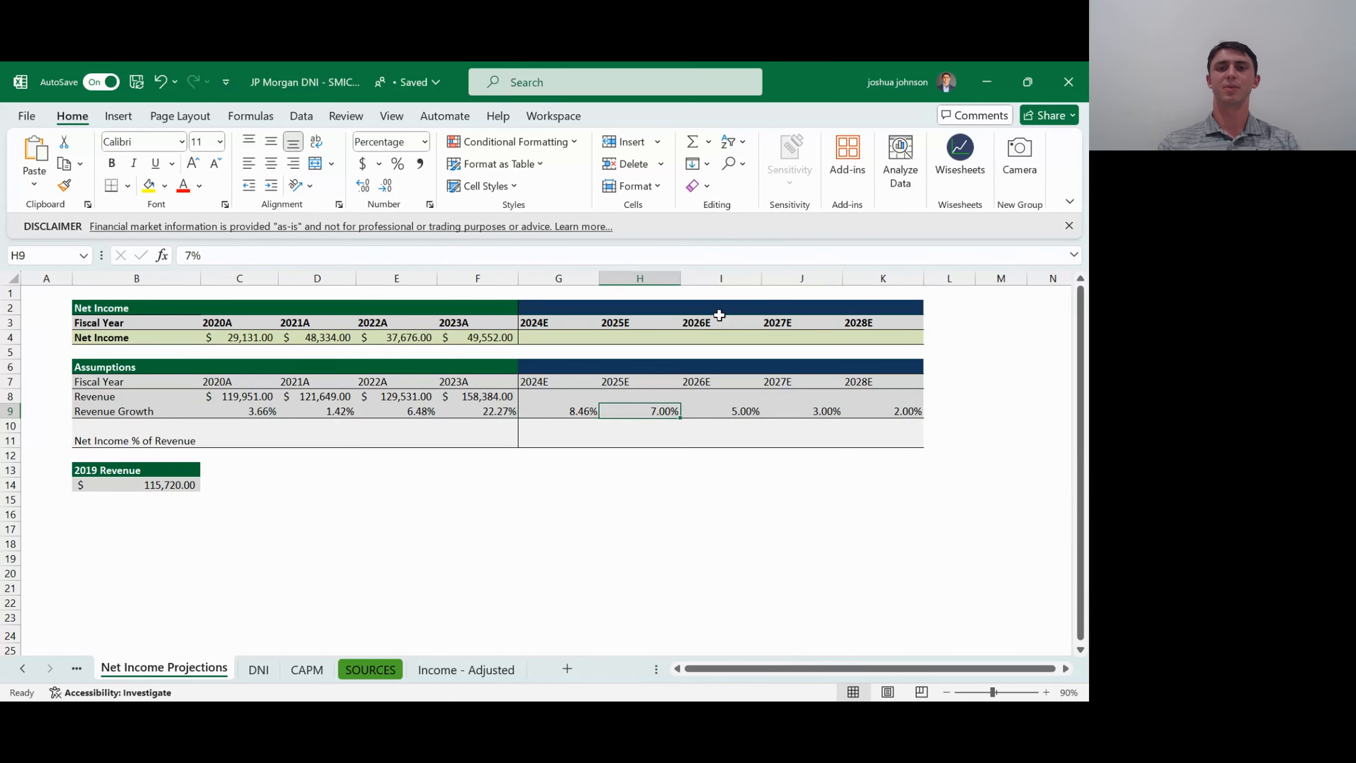
key("Right")
key("Left")
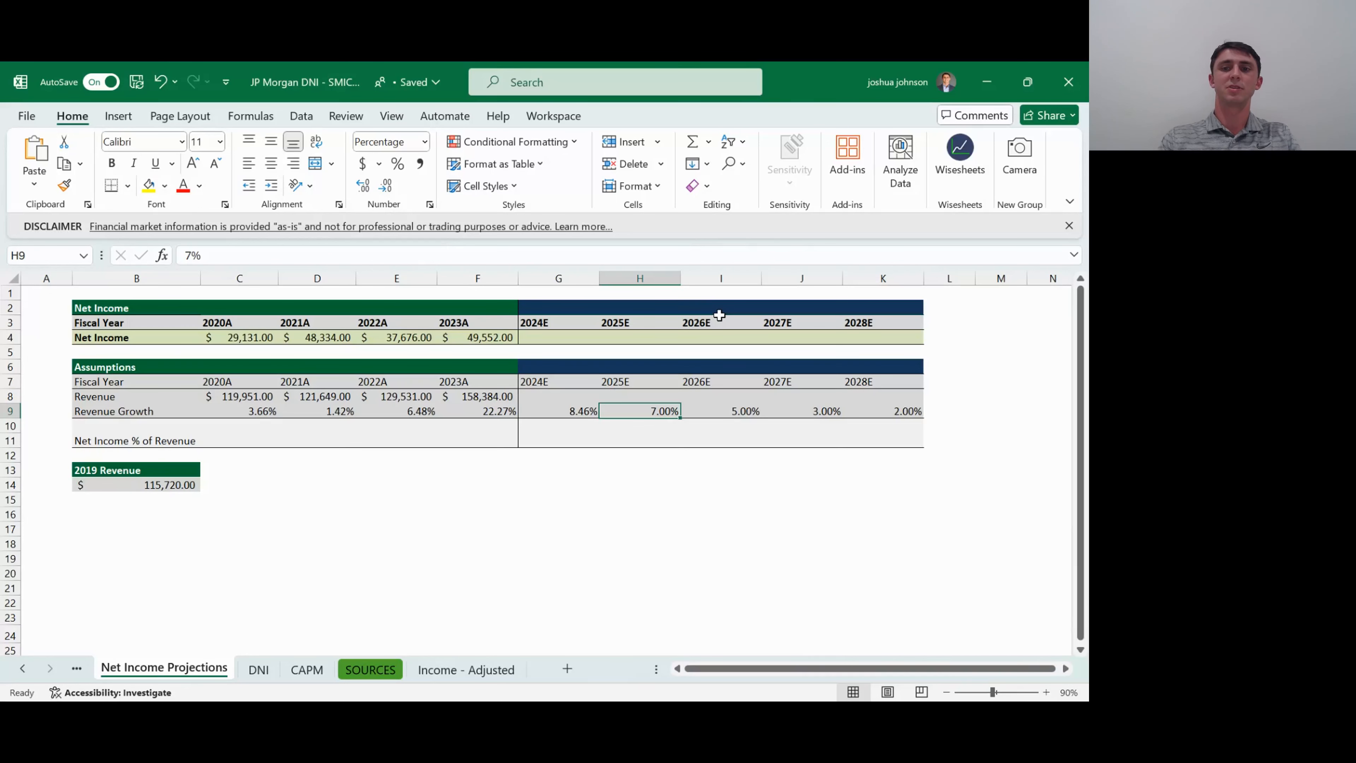
key("ctrl+Right")
key("Left")
key("Right")
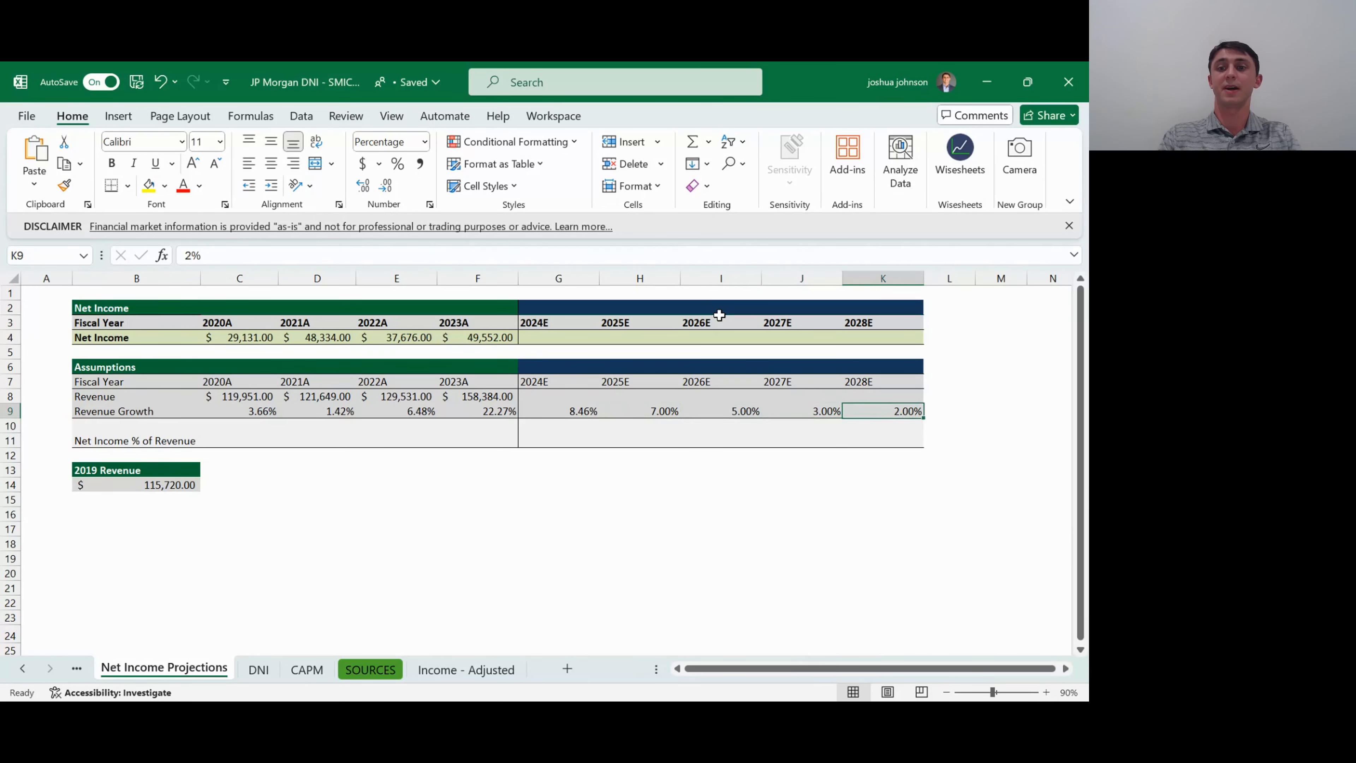
key("Left")
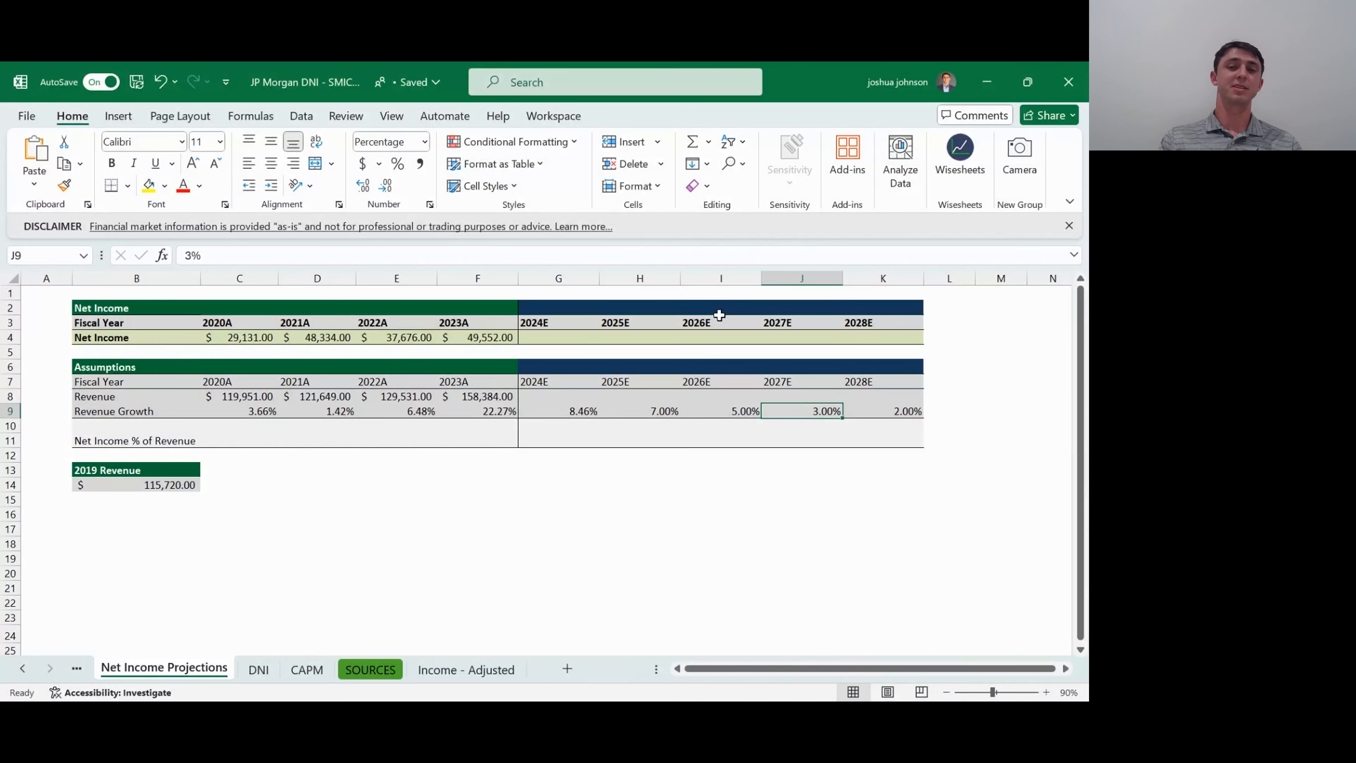
- Calculate 2024E Revenue in G8 by growing the 2023A revenue with =F8*(1+G9)
key("Left")
key("Left")
key("Left")
key("Up")
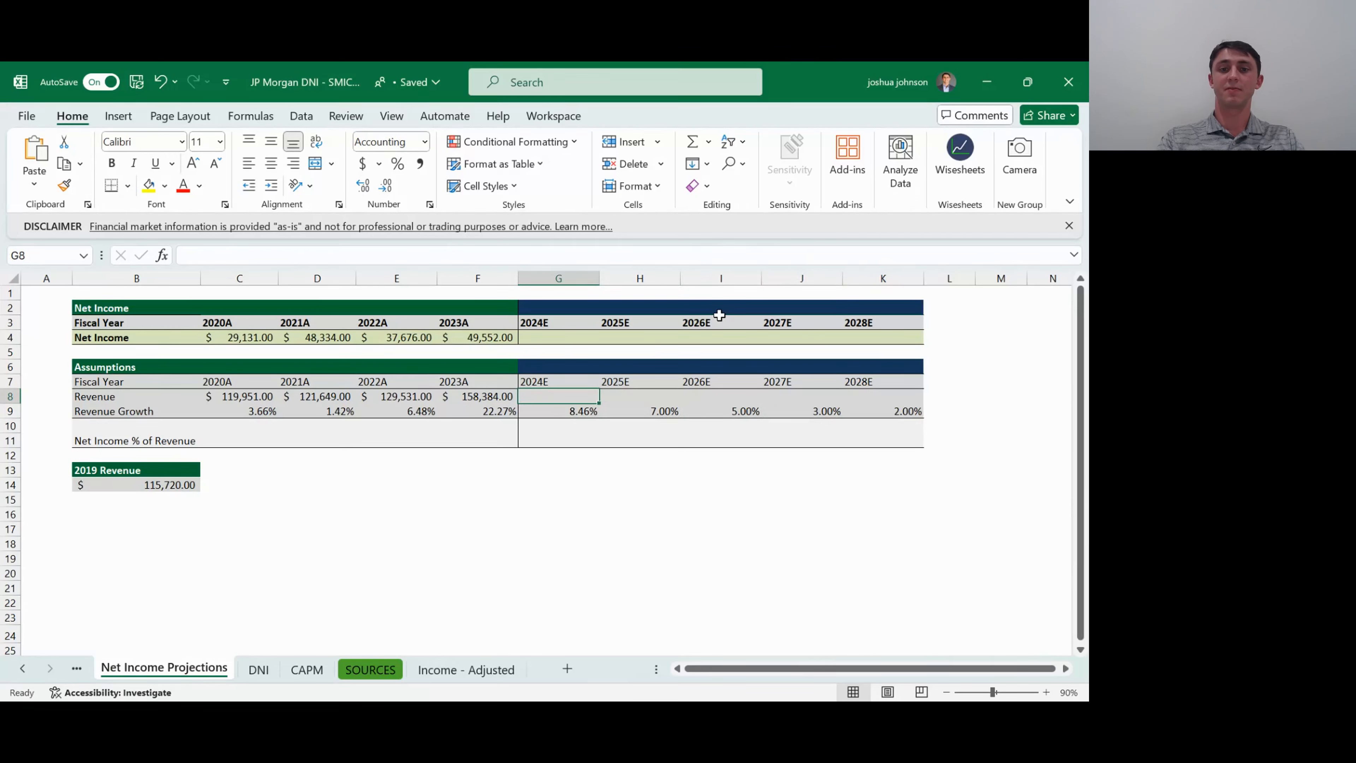
type("=")
key("Left")
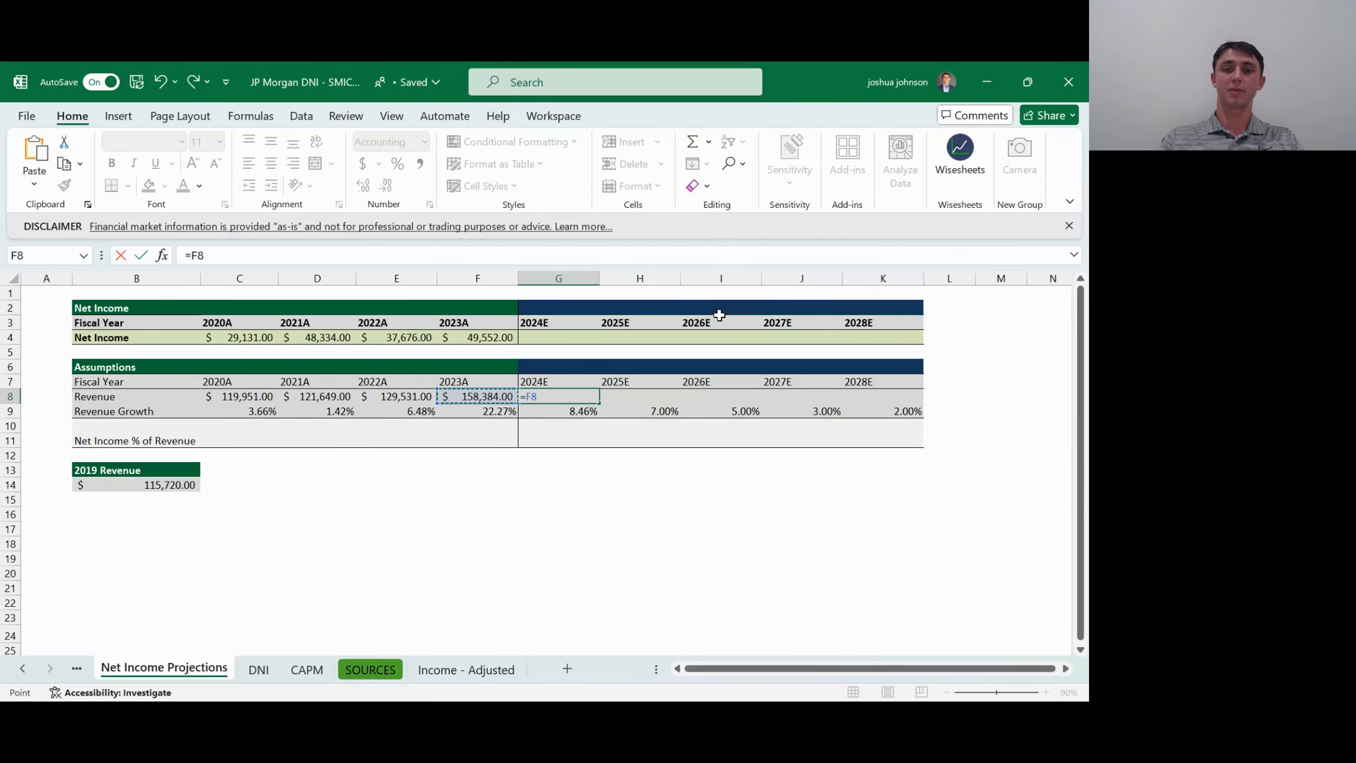
type("*(1+")
key("Down")
key("Return")
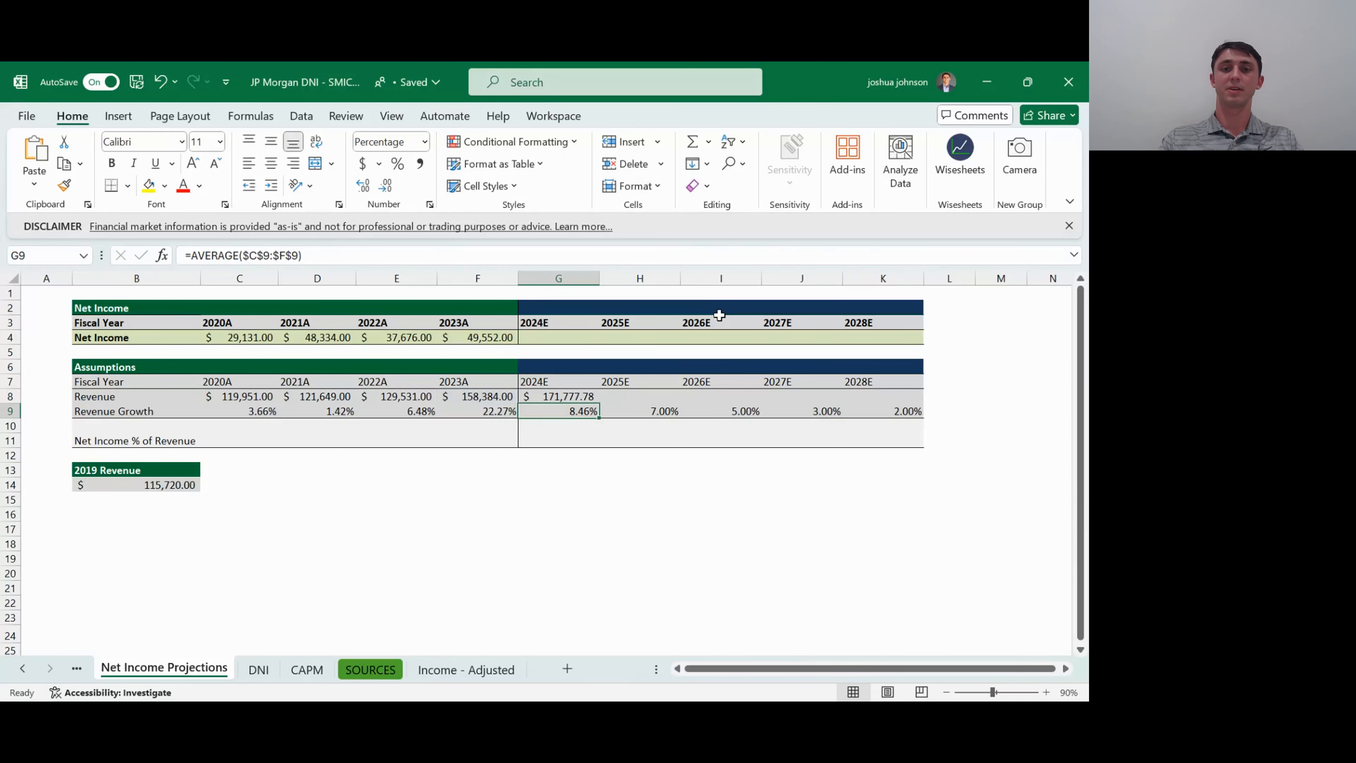
- Fill the 2024E Revenue formula across H8:K8 to project revenue for 2025E through 2028E
key("Up")
key("shift+Right")
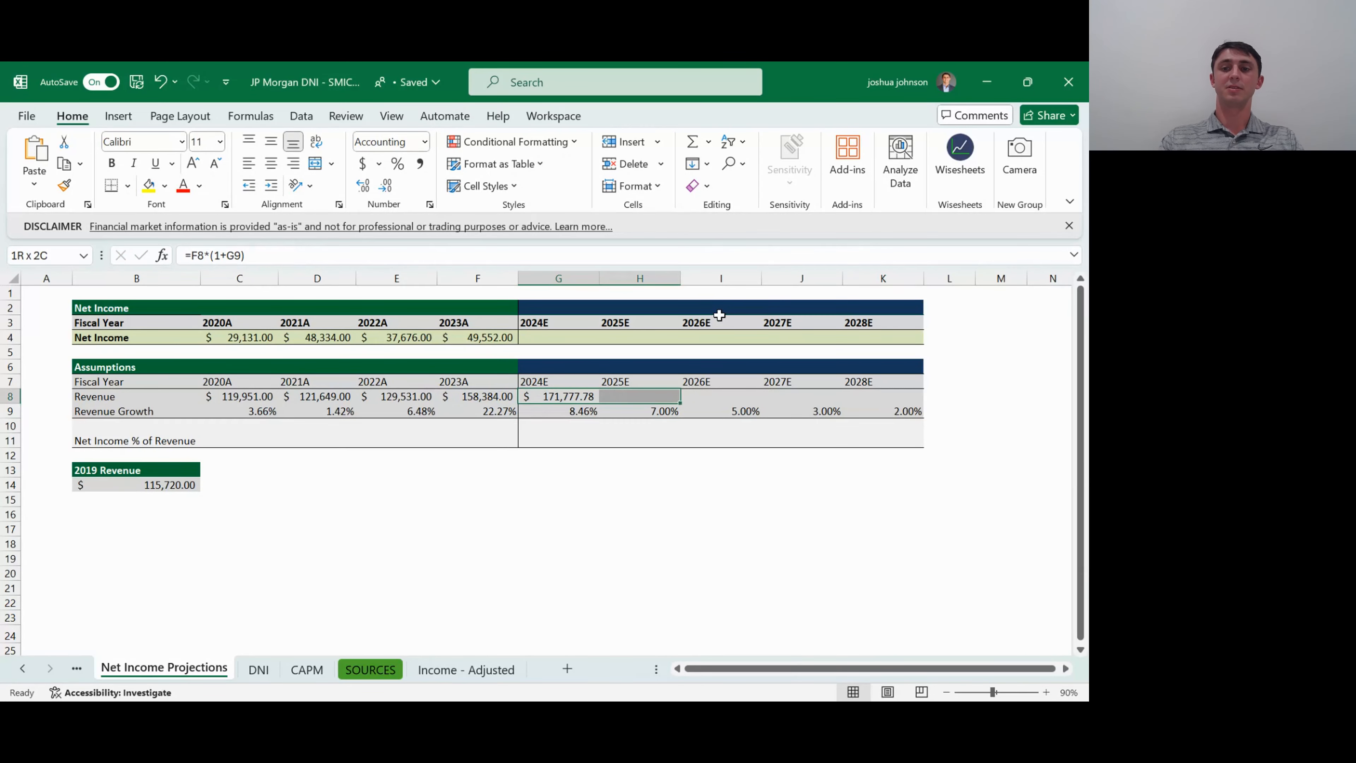
key("shift+Right")
key("shift+Right")
key("shift+Right")
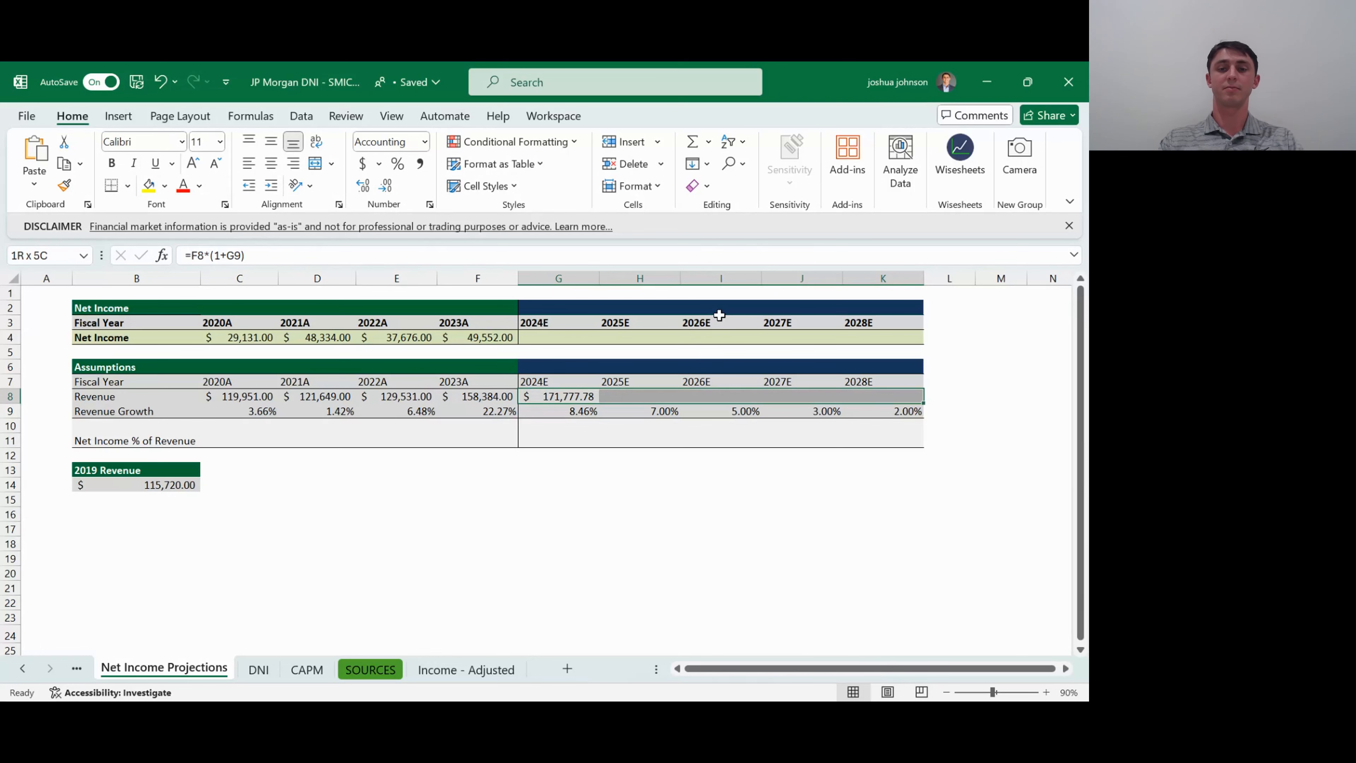
key("ctrl+r")
key("Right")
key("shift+Right")
key("shift+Right")
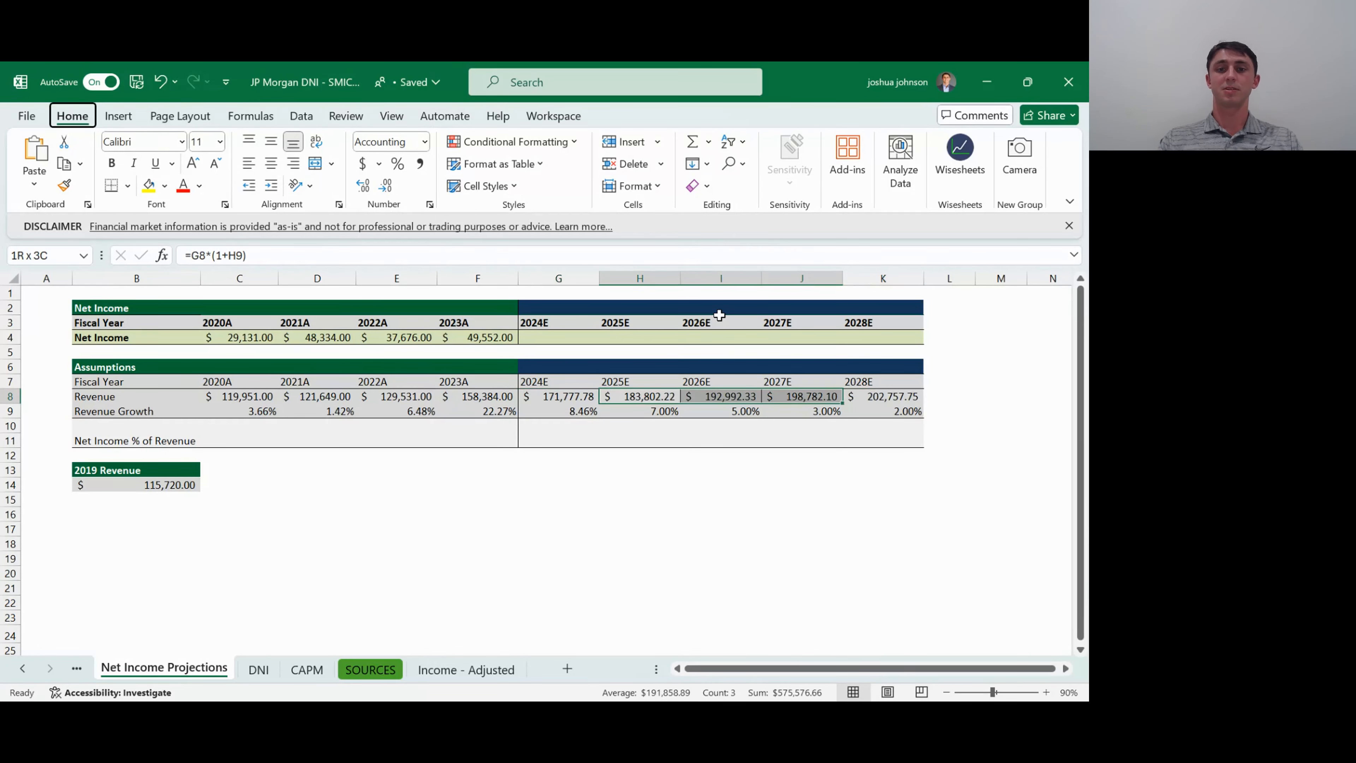
key("Down")
key("Down")
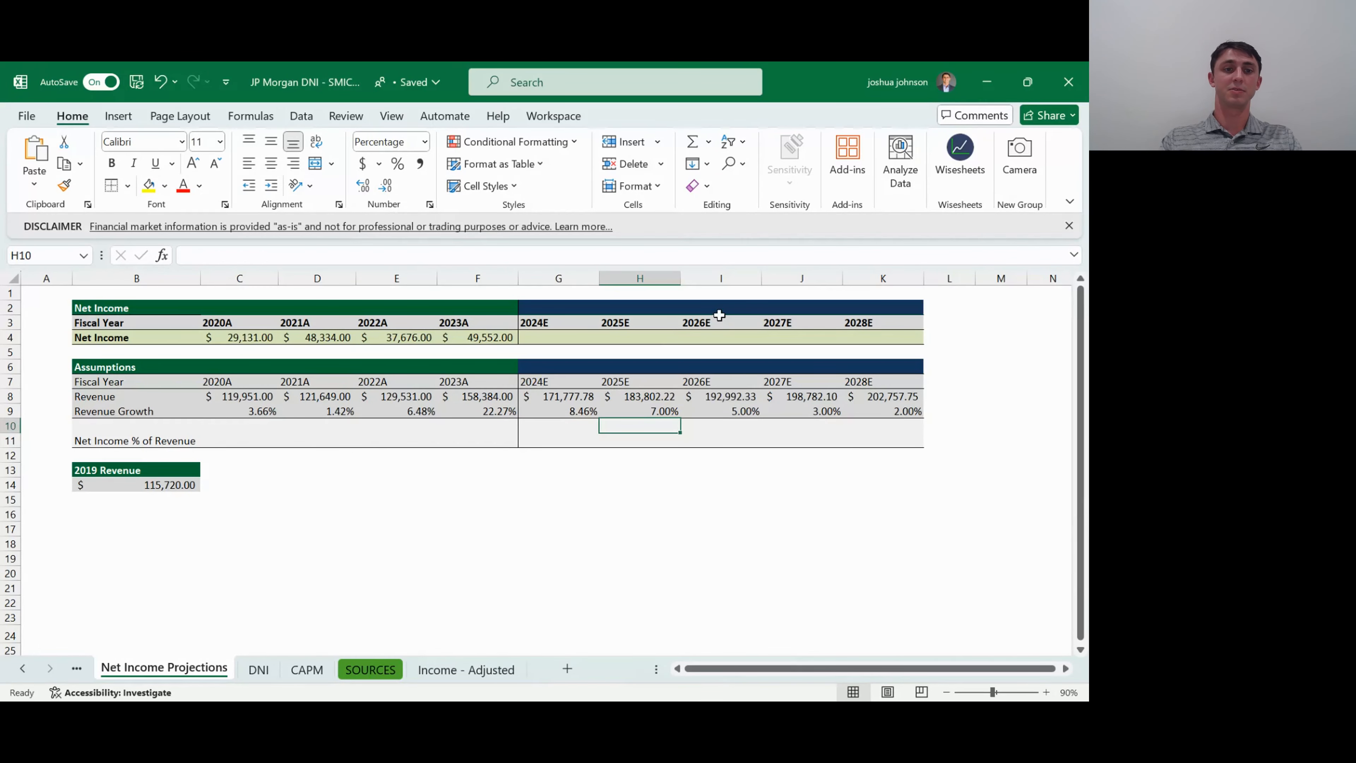
key("Up")
key("Up")
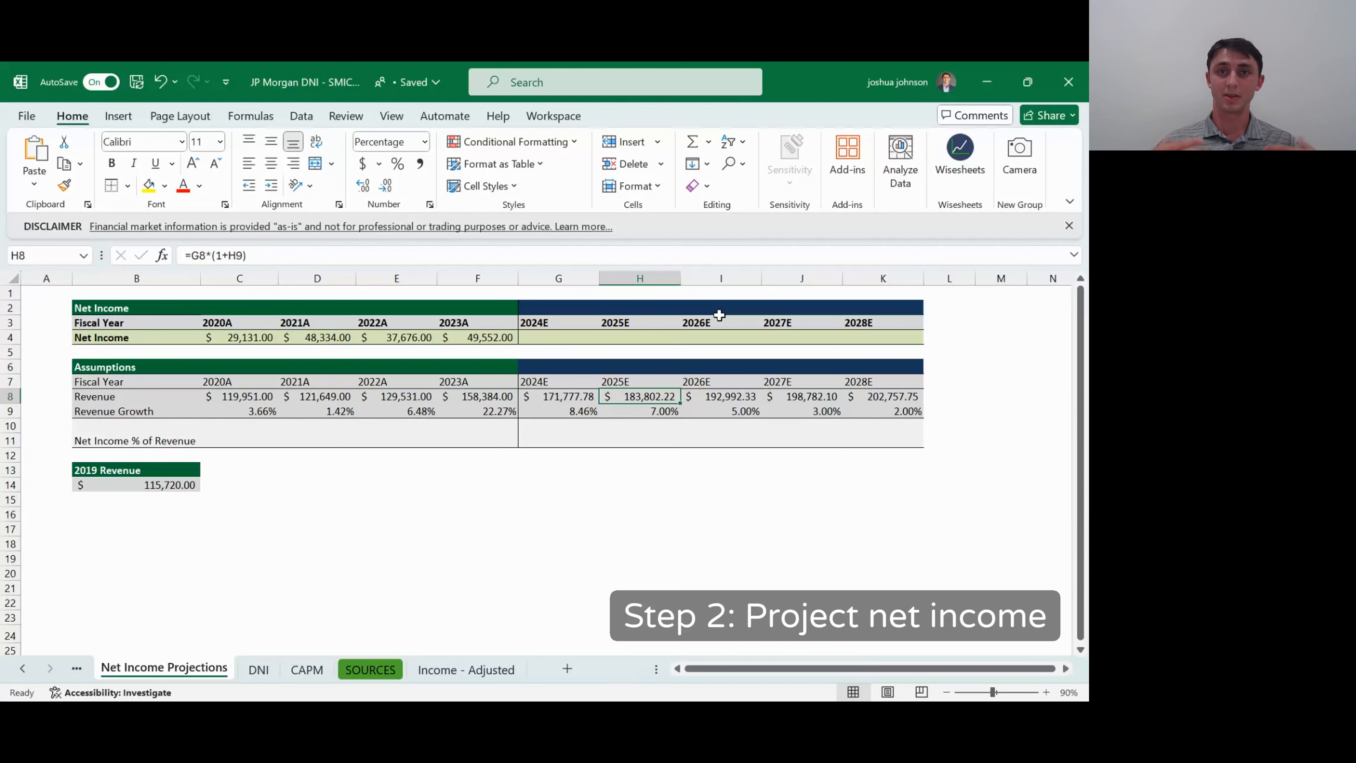
- Calculate the 2020A Net Income % of Revenue in C11 with =C4/C8
key("Left")
key("Left")
key("Left")
key("Left")
key("Left")
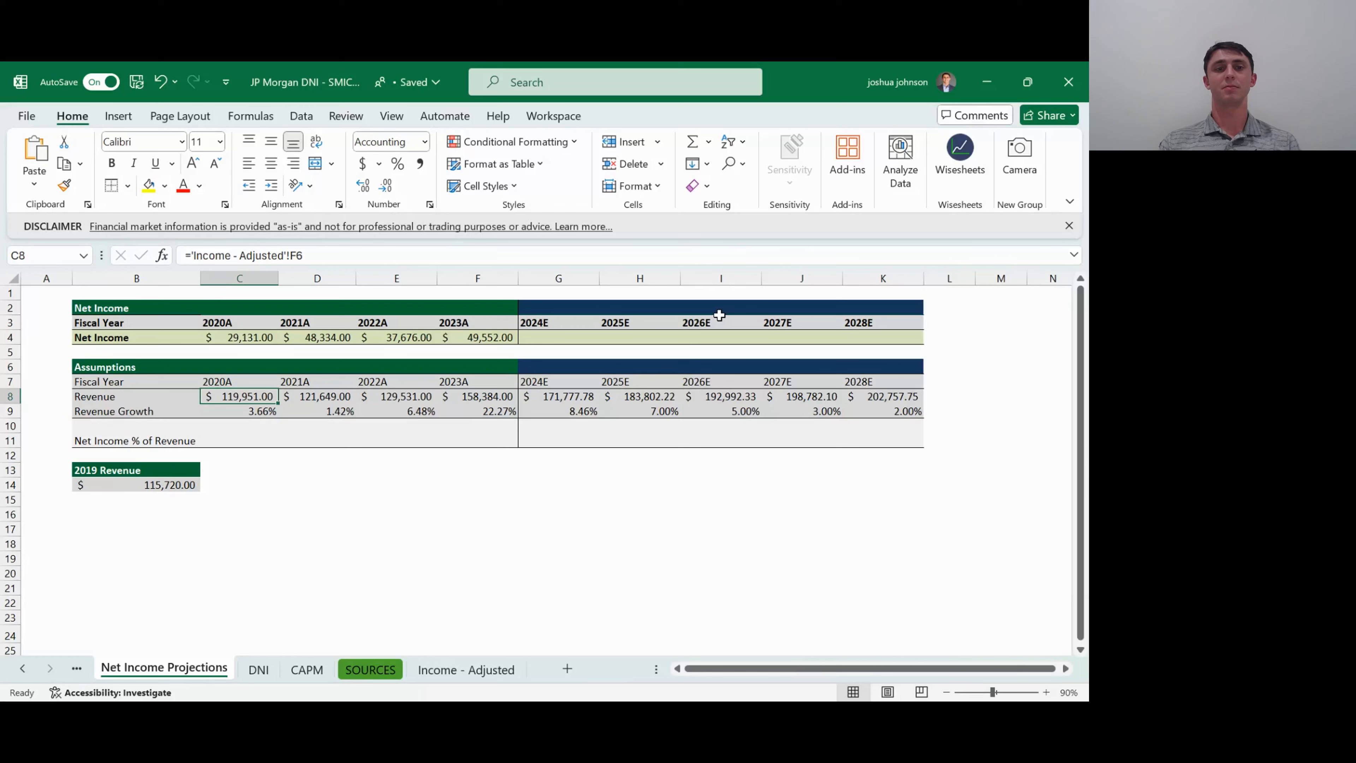
key("Down")
key("Down")
key("Down")
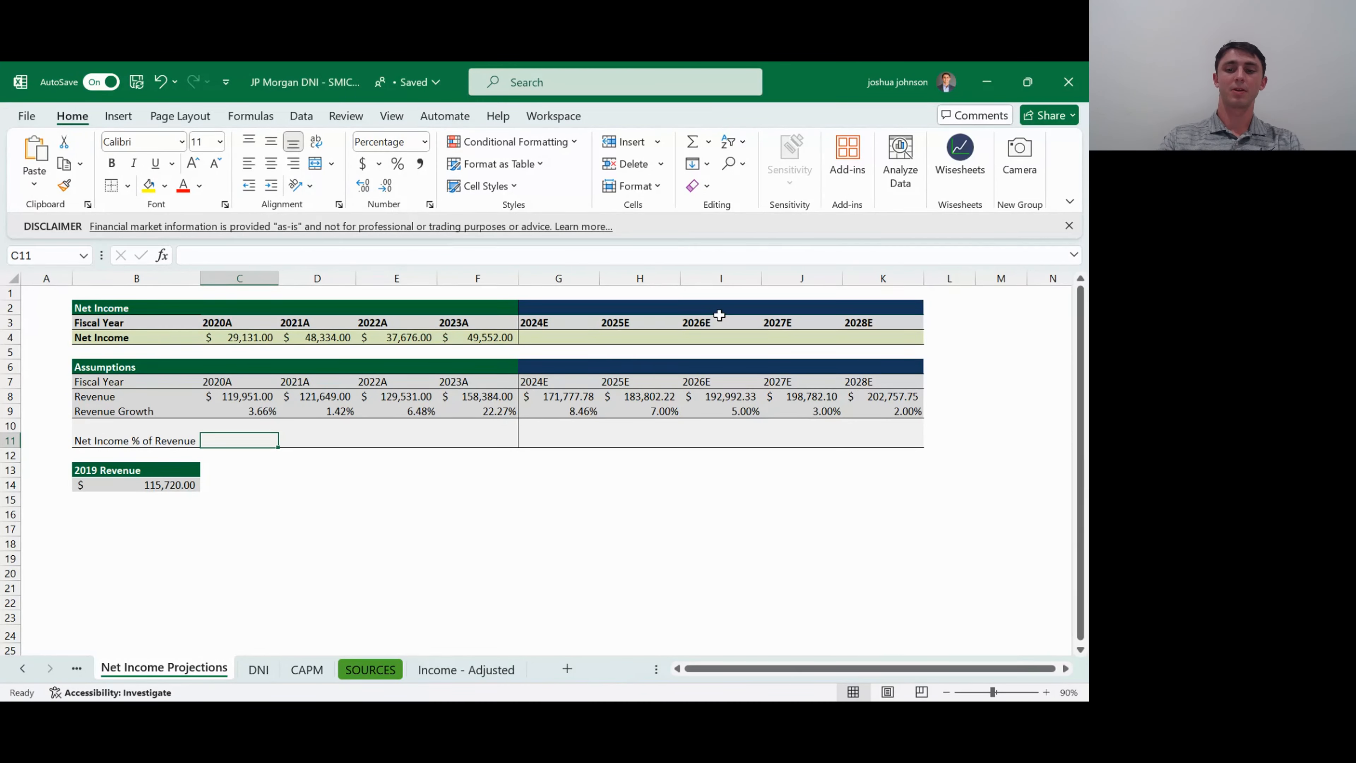
type("=")
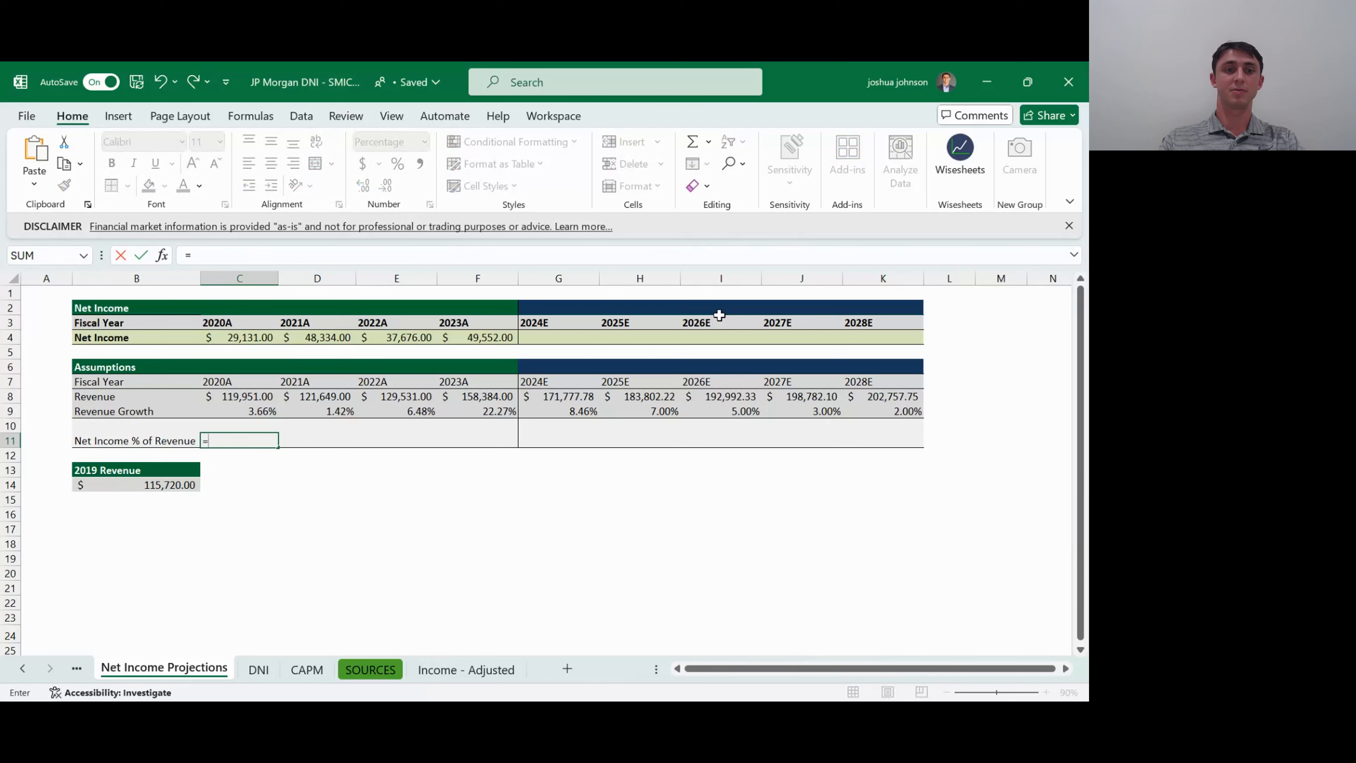
key("Up")
key("Up")
key("Up")
key("Up")
key("Up")
key("Up")
key("Up")
type("/")
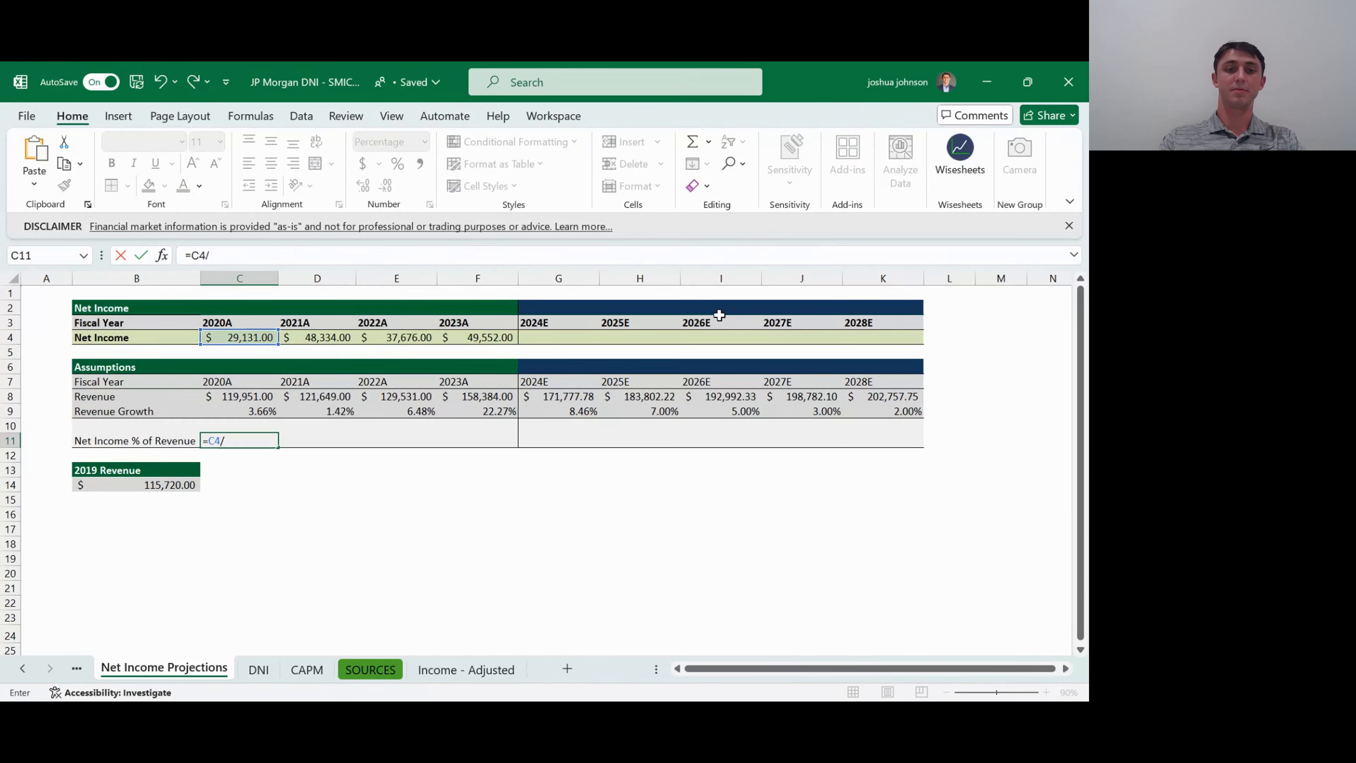
key("Up")
key("Up")
key("Up")
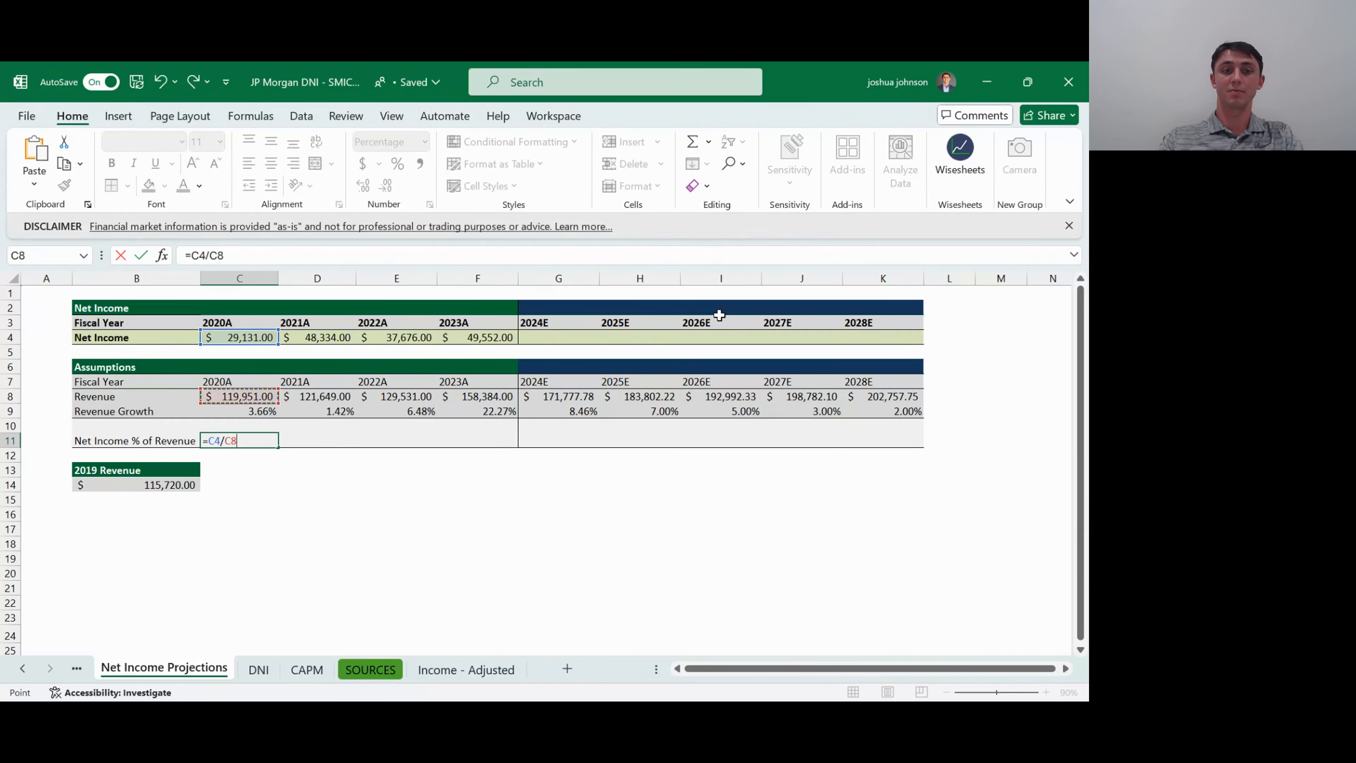
key("ctrl+Return")
- Fill the 2020A Net Income % of Revenue formula across D11:F11 for 2021A to 2023A
key("shift+Right")
key("shift+Right")
key("shift+Right")
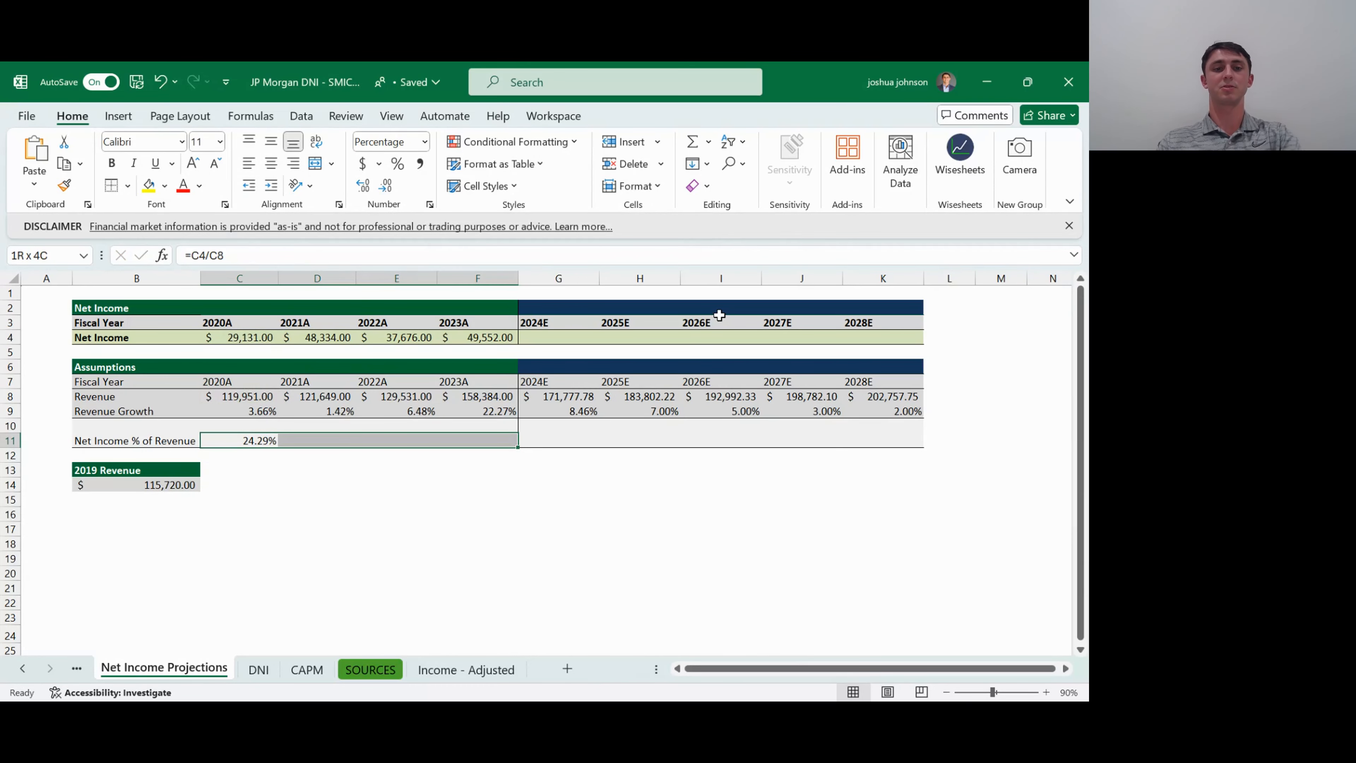
key("ctrl+r")
- Examine the historical Net Income % of Revenue values from 2020A to 2023A as a basis for the projected years
key("ctrl+Right")
key("Right")
key("Right")
key("Left")
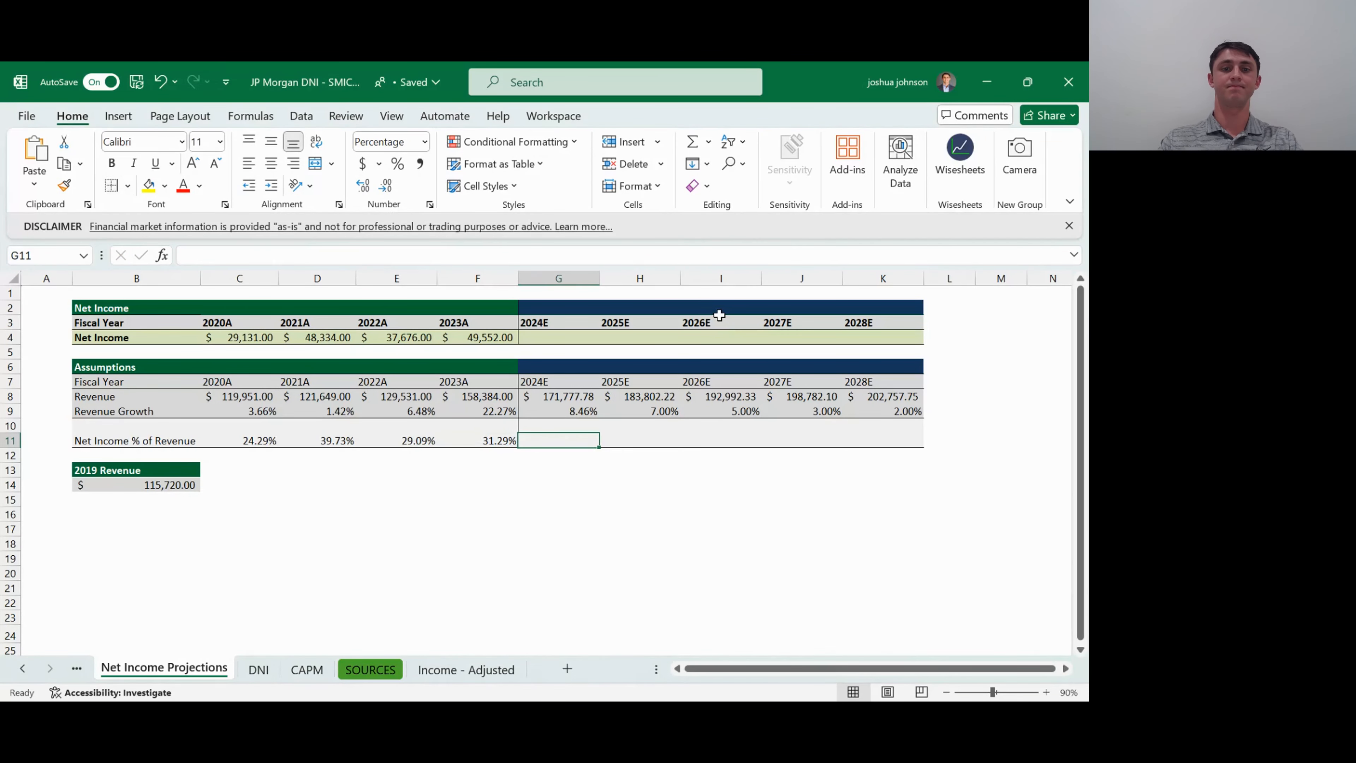
key("Left")
key("Left")
key("Left")
key("Left")
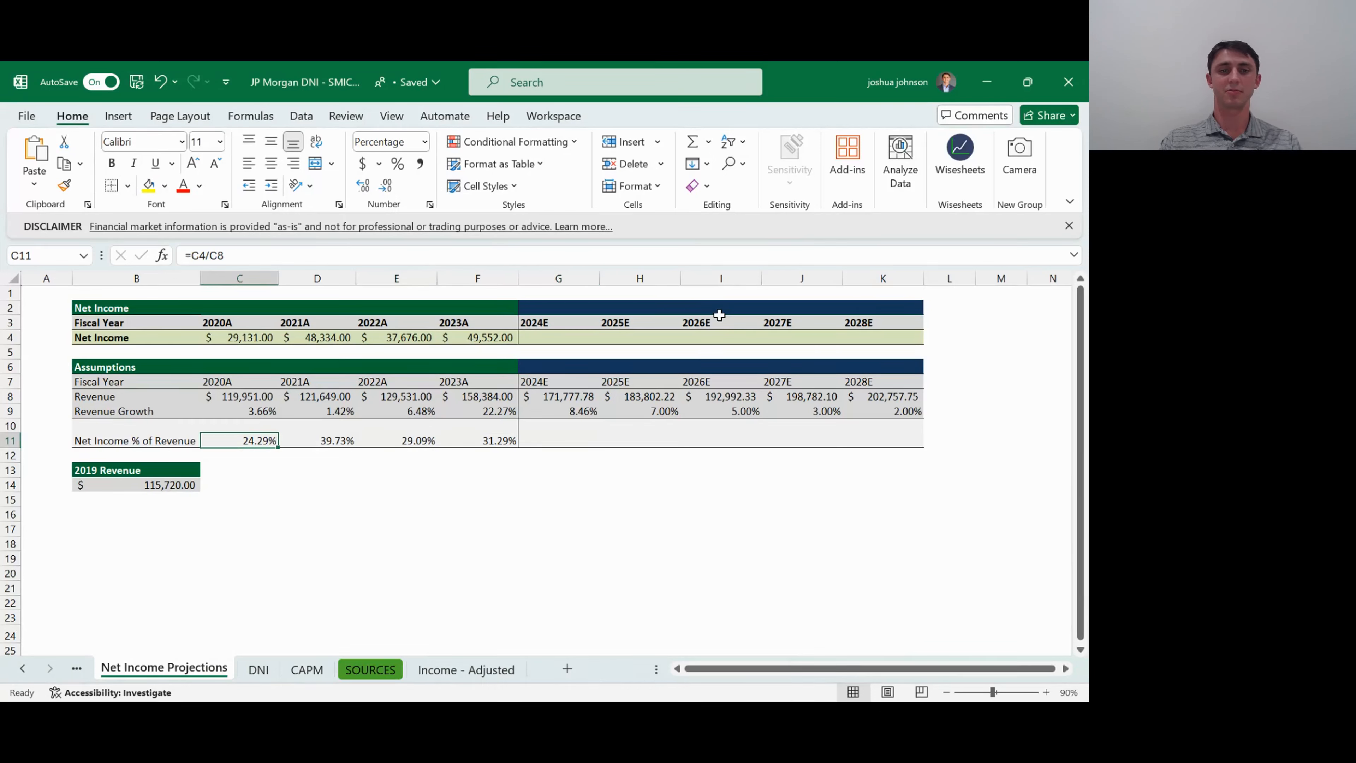
key("Right")
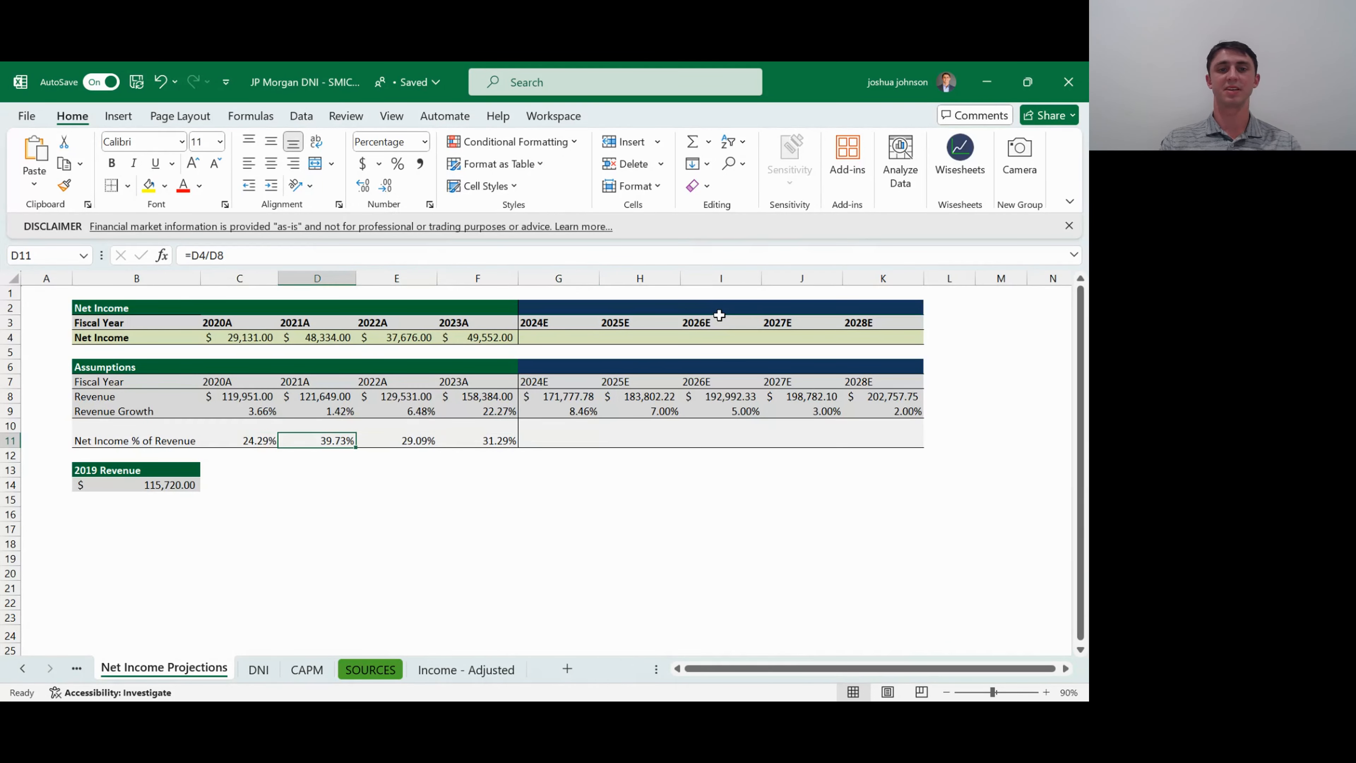
key("Right")
key("Right")
key("Right")
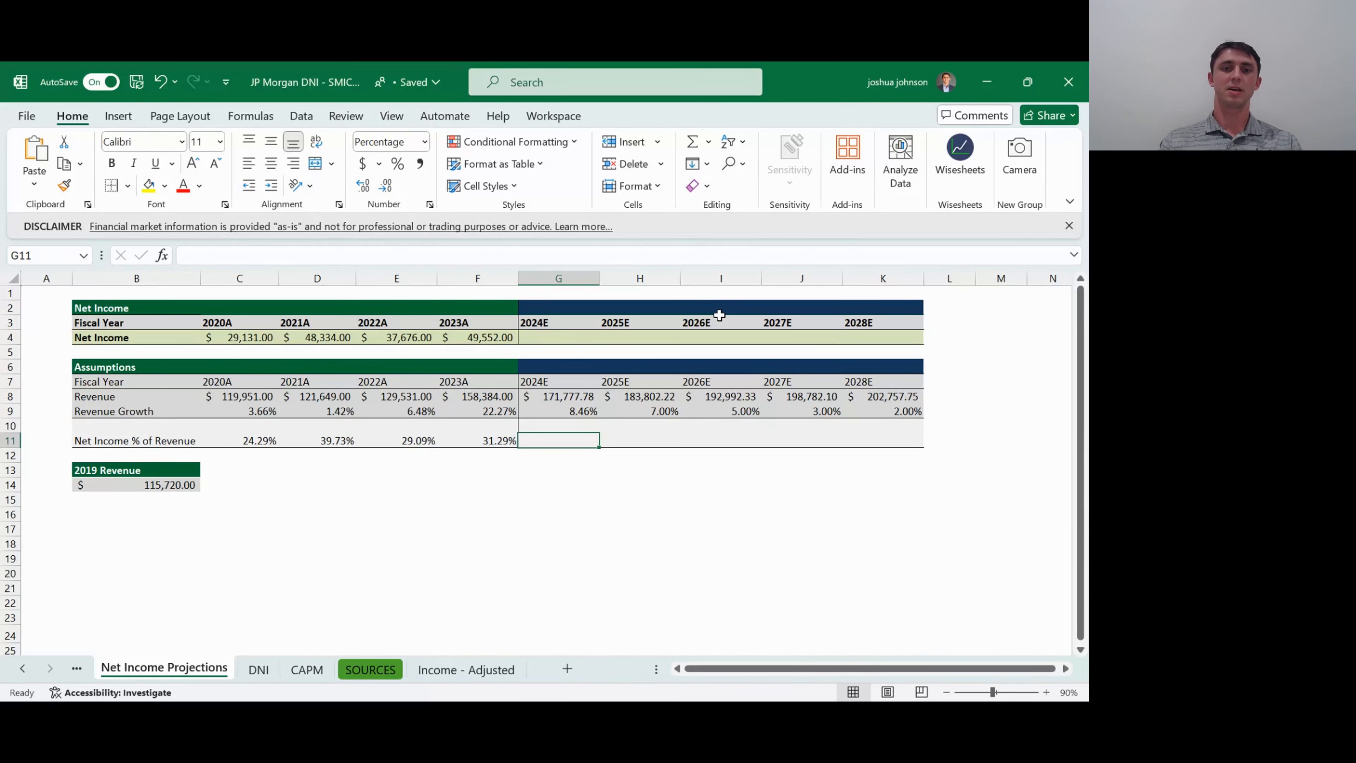
key("Left")
key("Left")
key("Left")
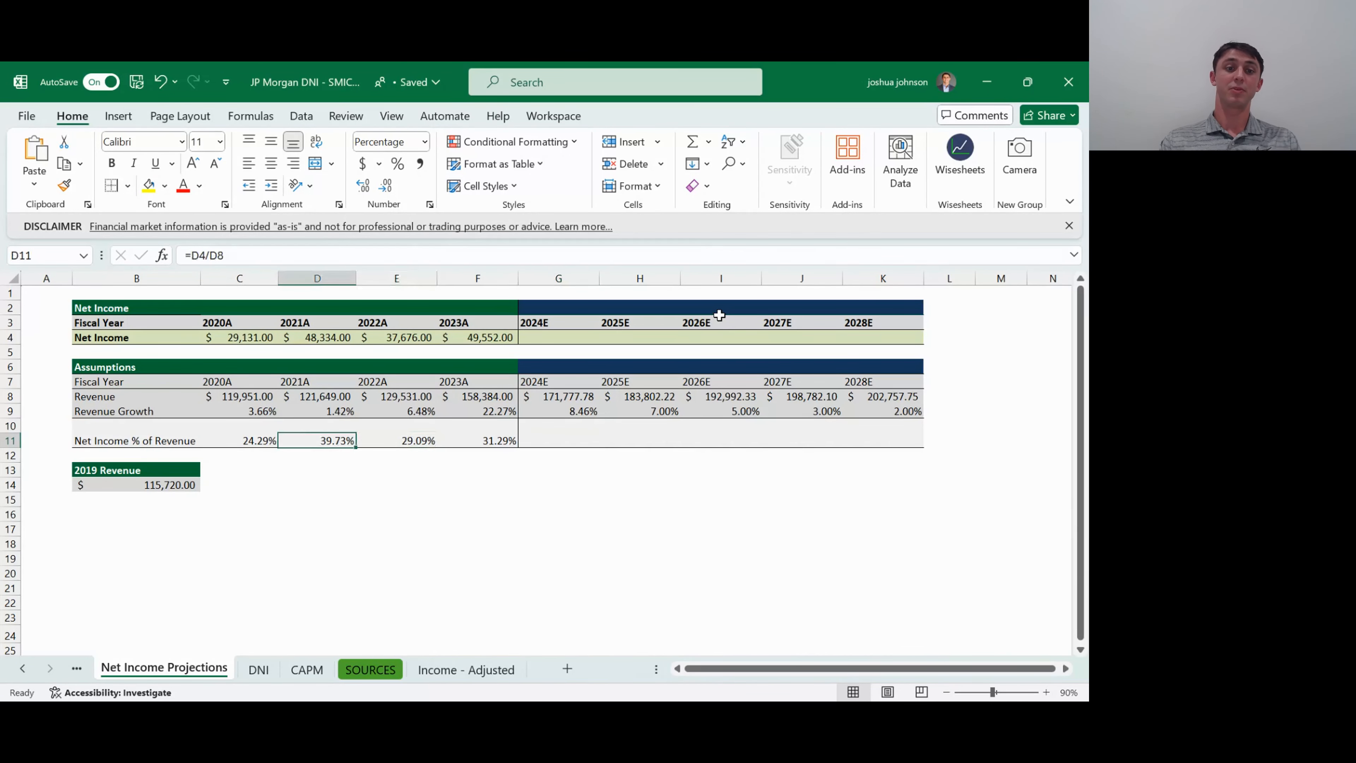
key("Left")
key("Right")
key("Right")
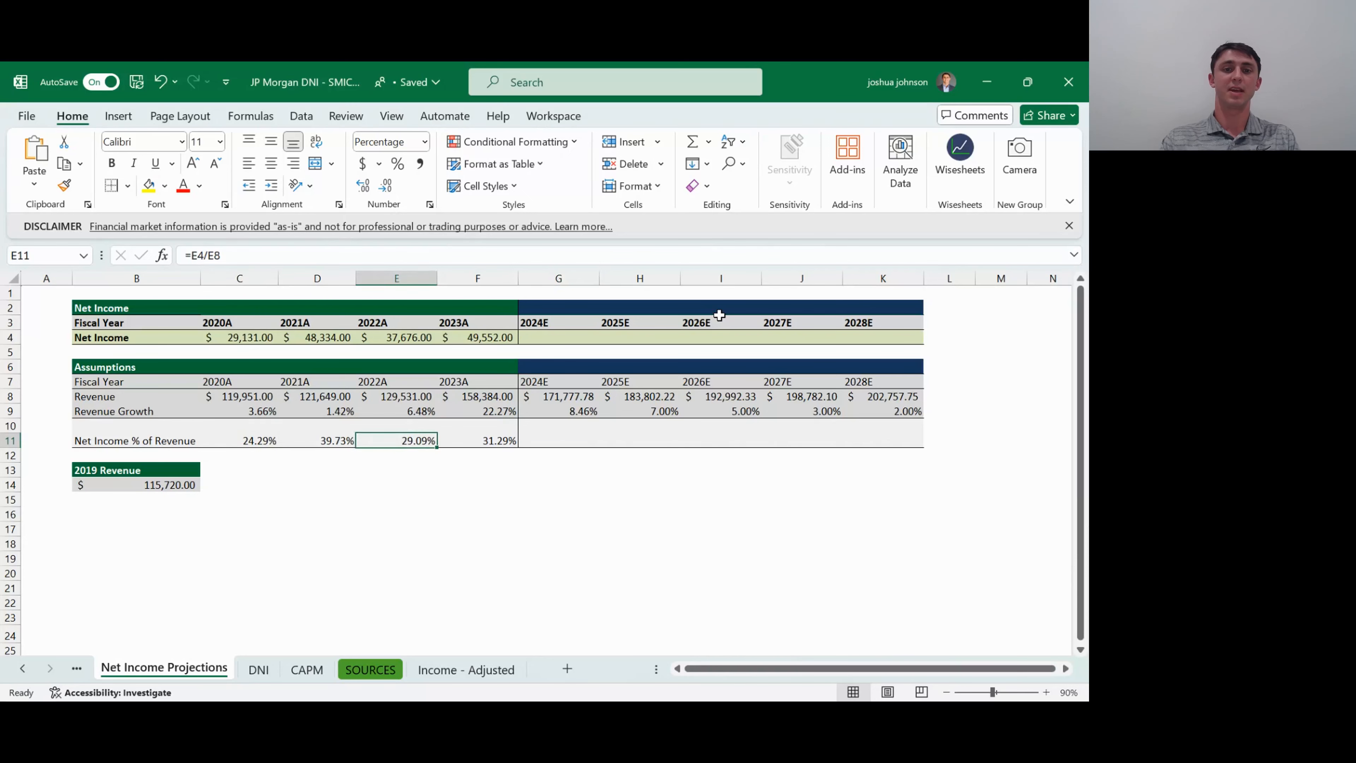
key("Right")
key("Right")
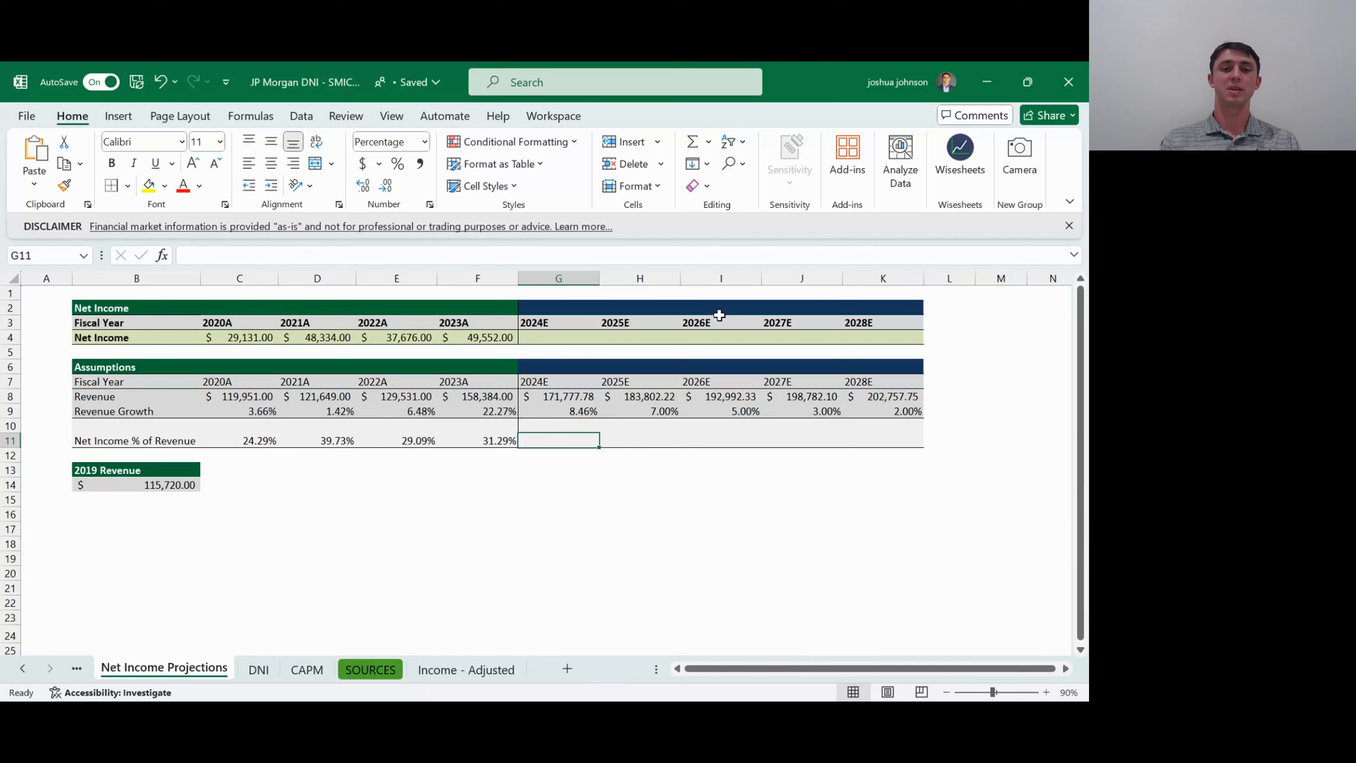
key("Left")
key("Left")
key("Left")
key("Left")
key("Right")
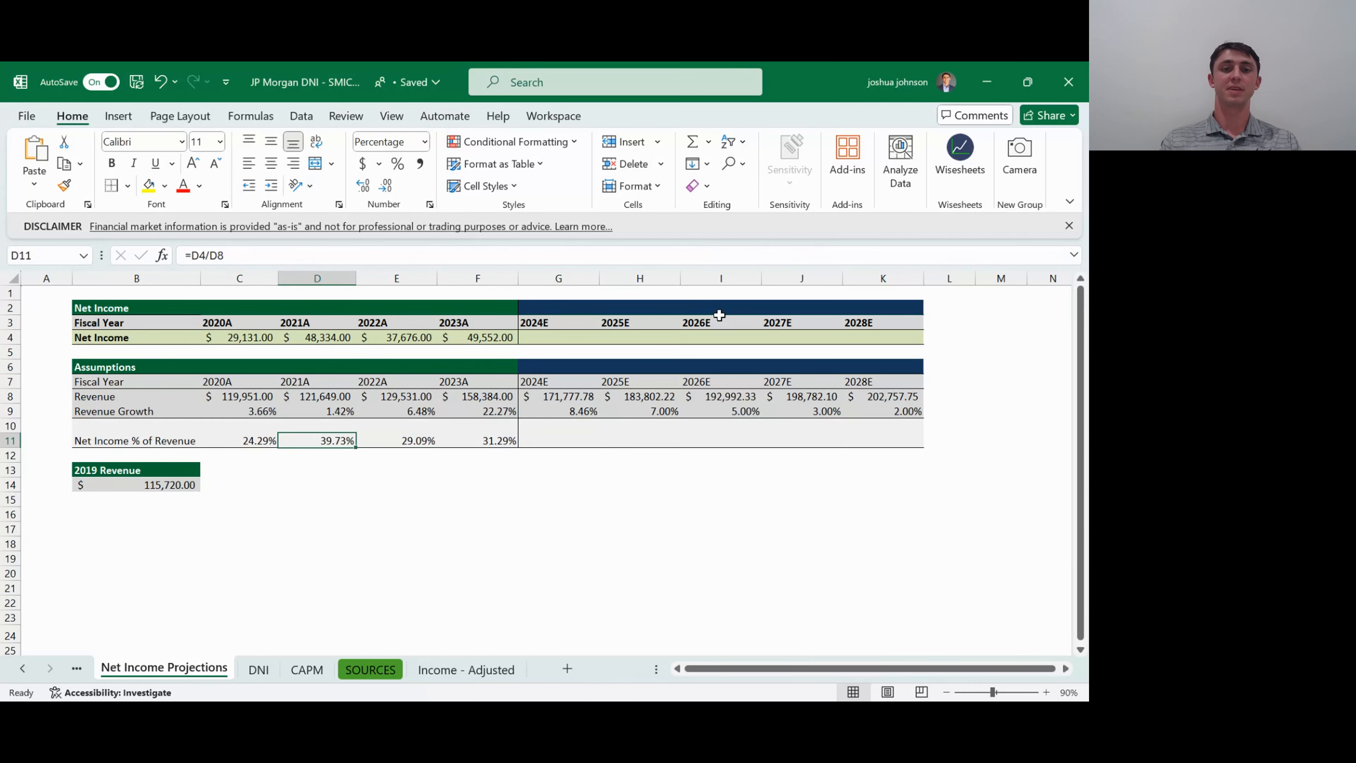
key("Right")
key("Right")
key("Right")
key("Right")
key("Right")
key("Right")
key("Right")
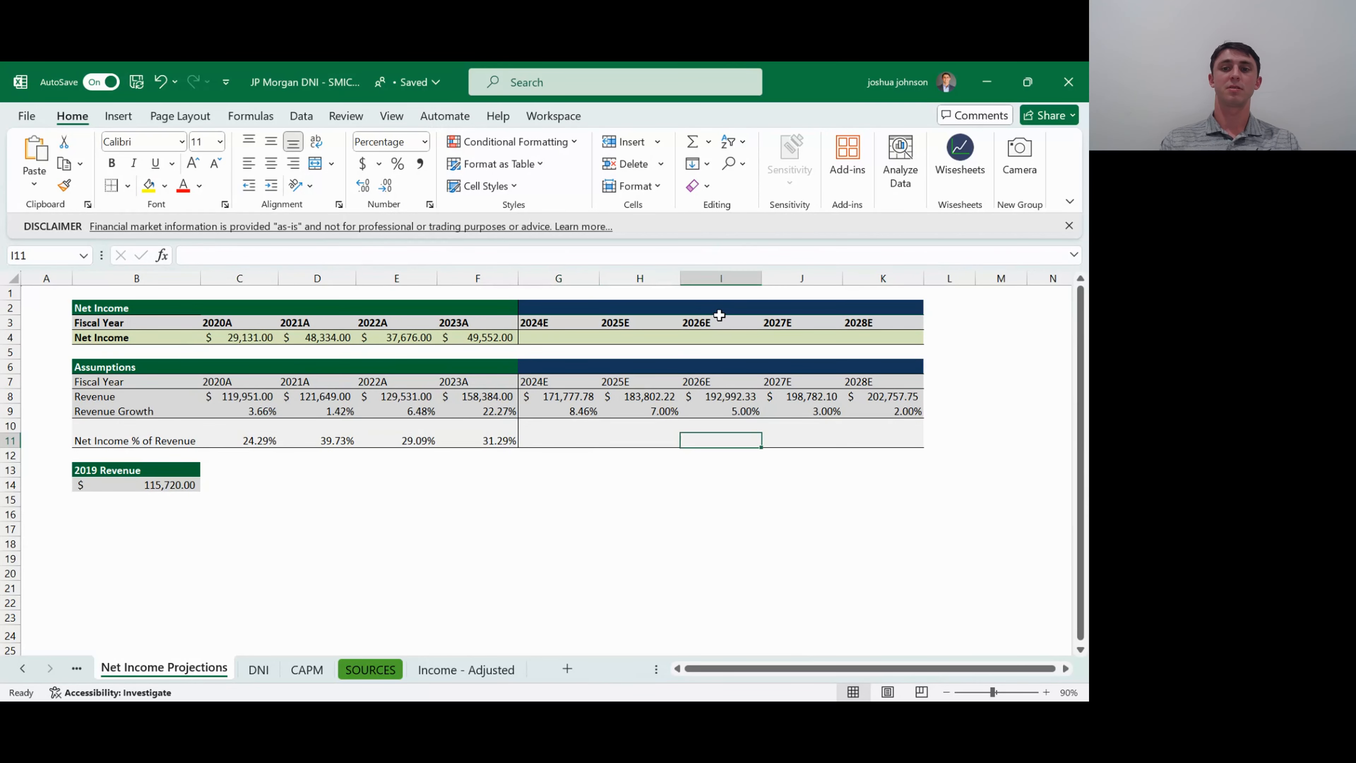
- Set the 2024E Net Income % of Revenue in G11 to the historical average with =AVERAGE($C$11:$F$11)
key("Left")
key("Left")
key("Left")
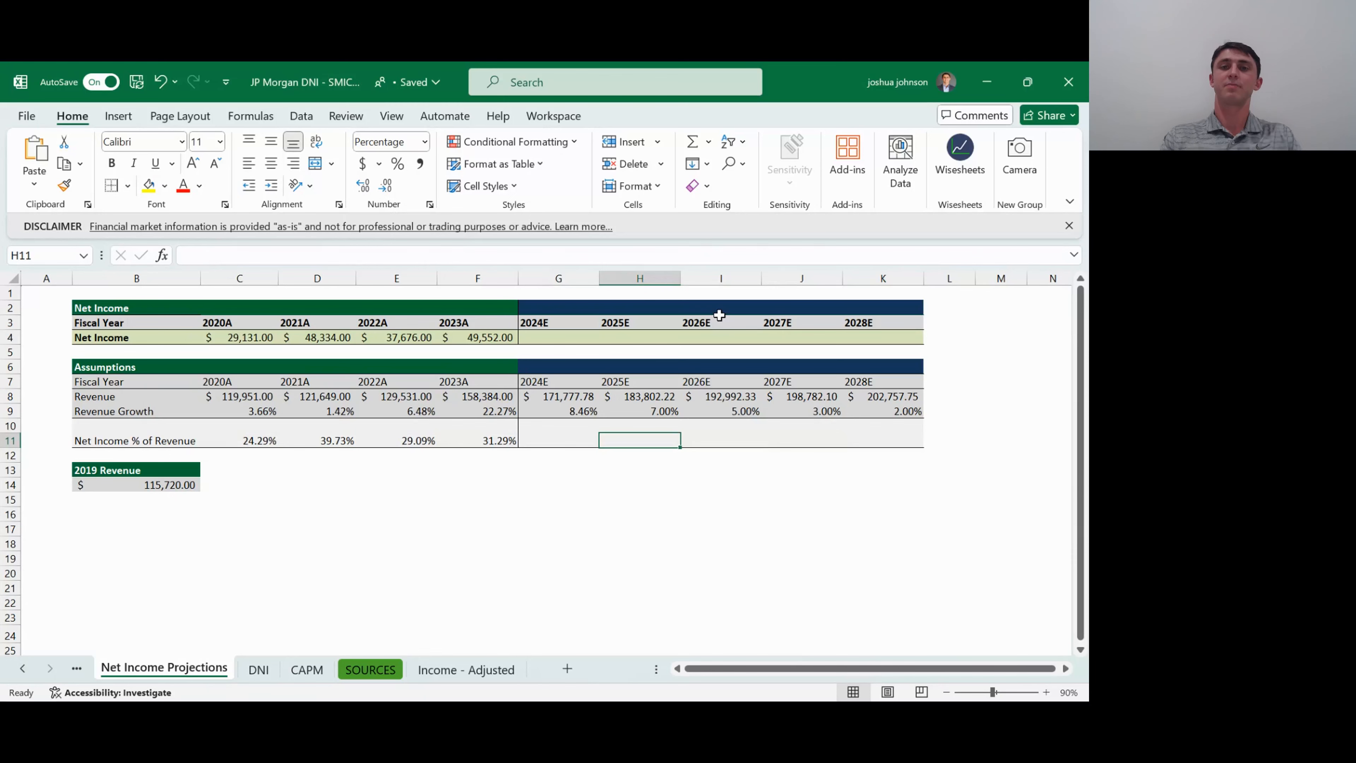
key("Left")
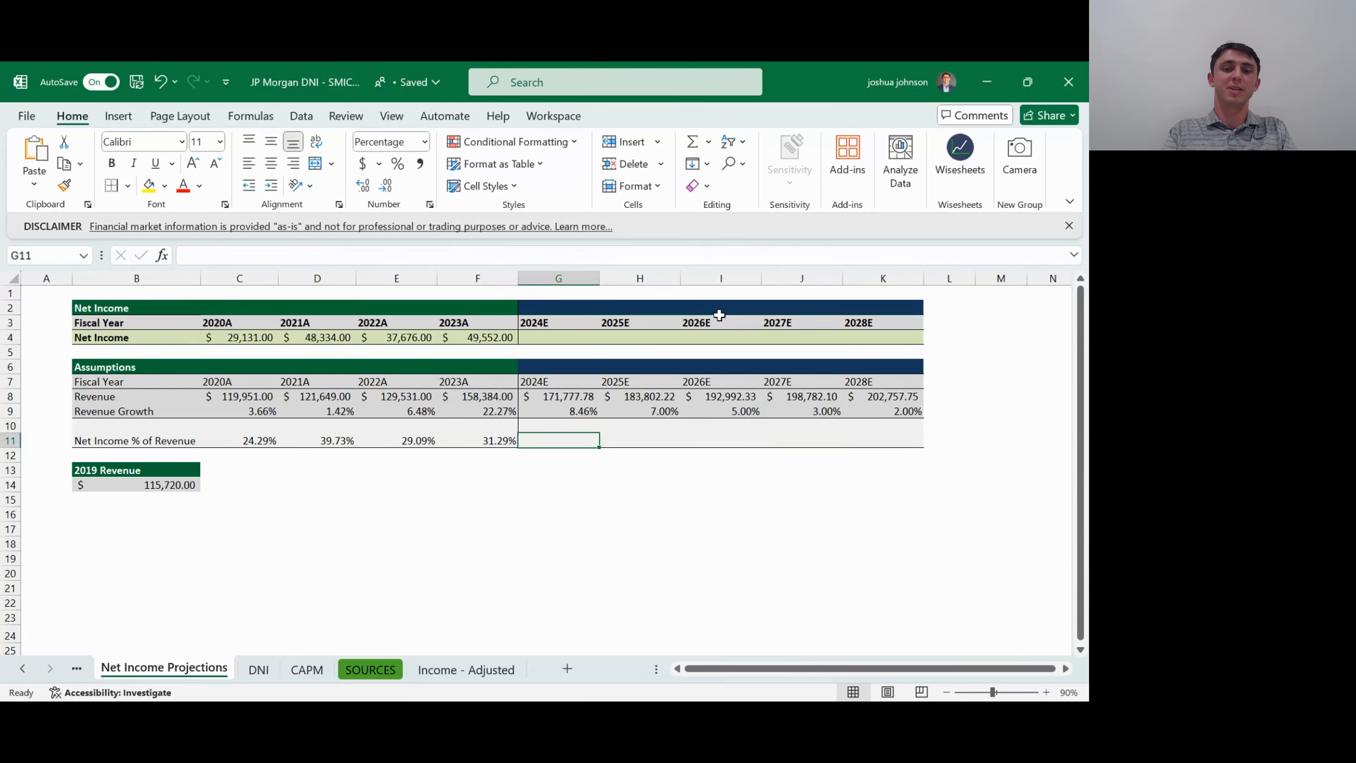
type("=")
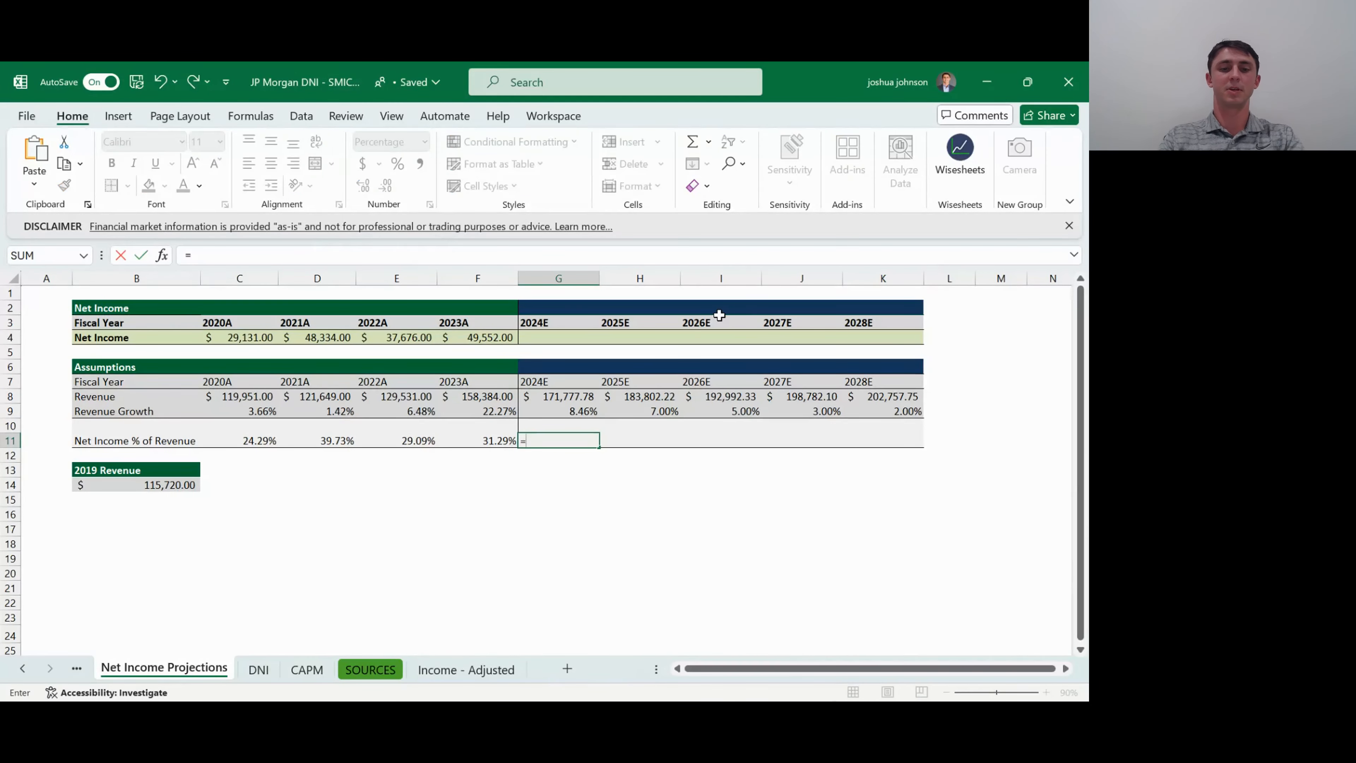
type("aver")
key("Tab")
key("Left")
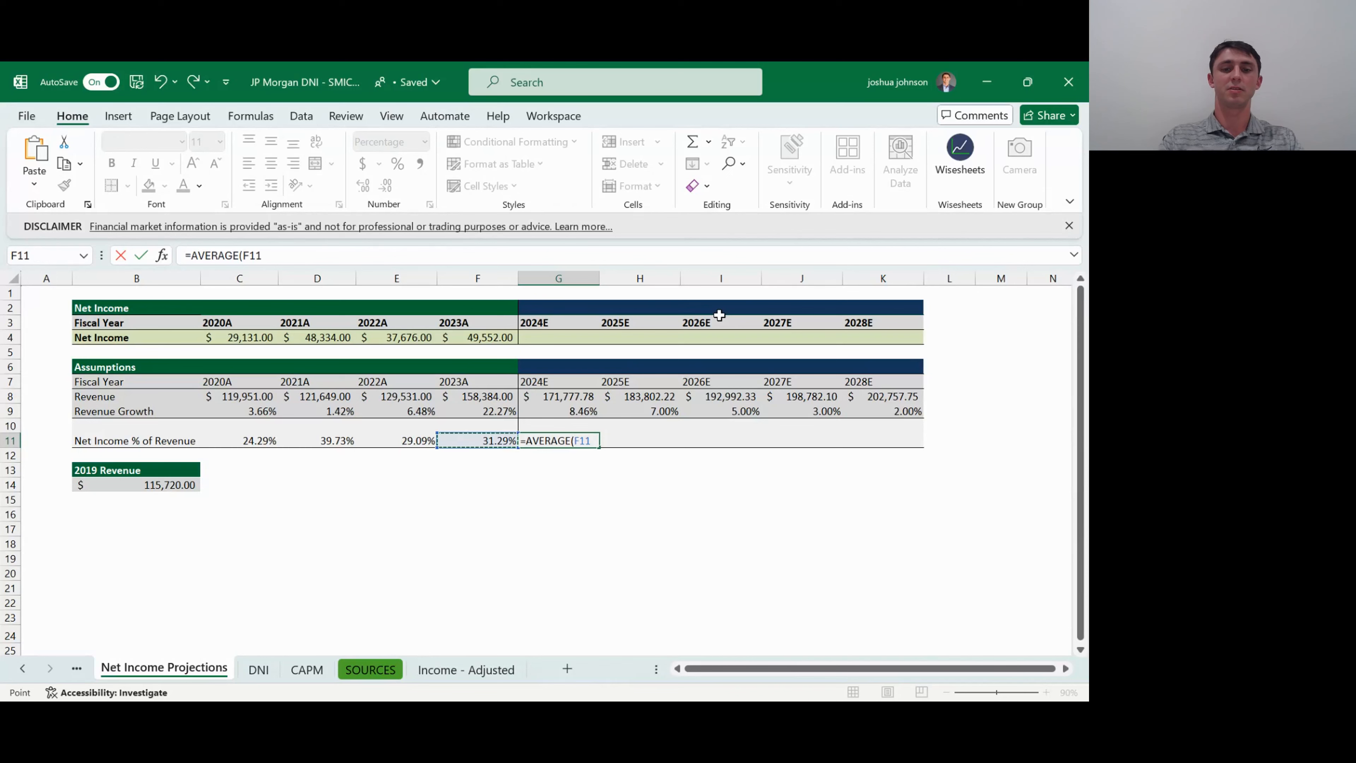
key("shift+Left")
key("shift+Left")
key("shift+Left")
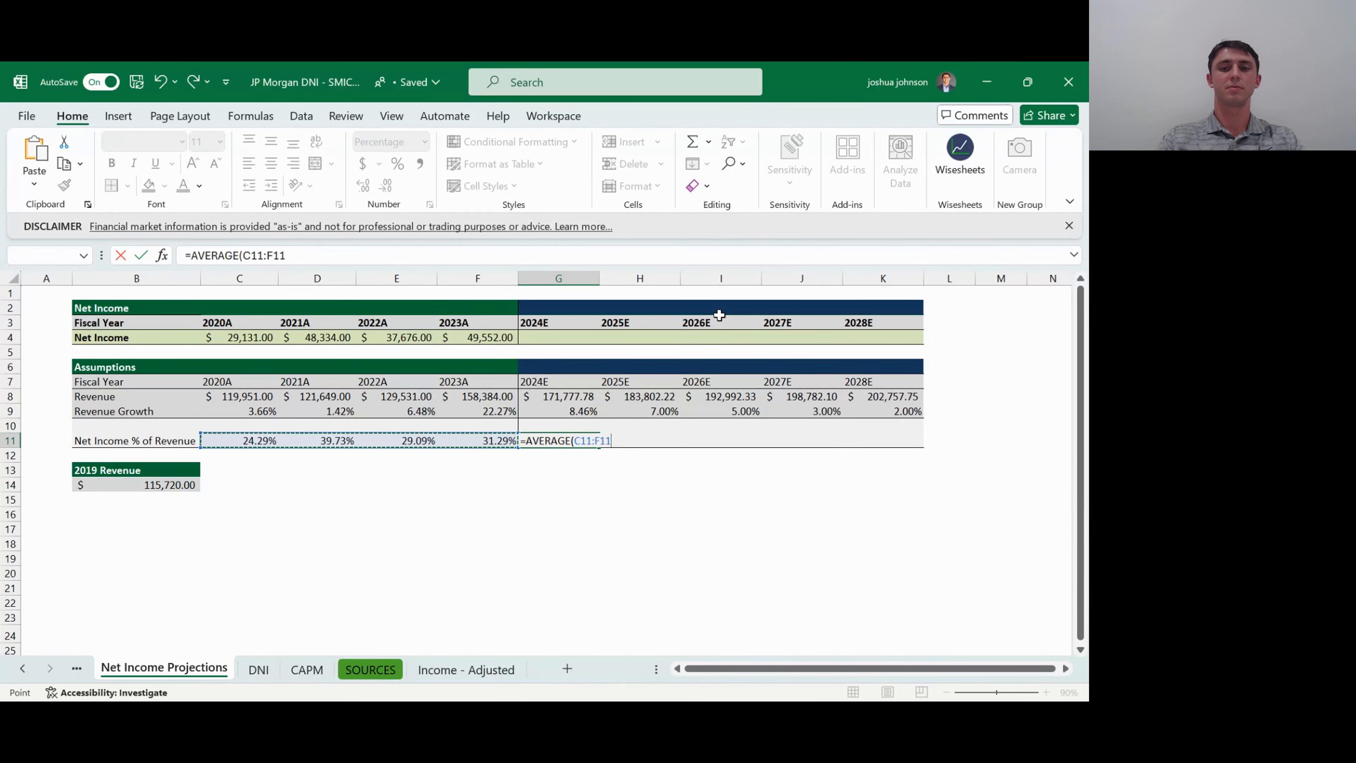
key("F4")
key("Return")
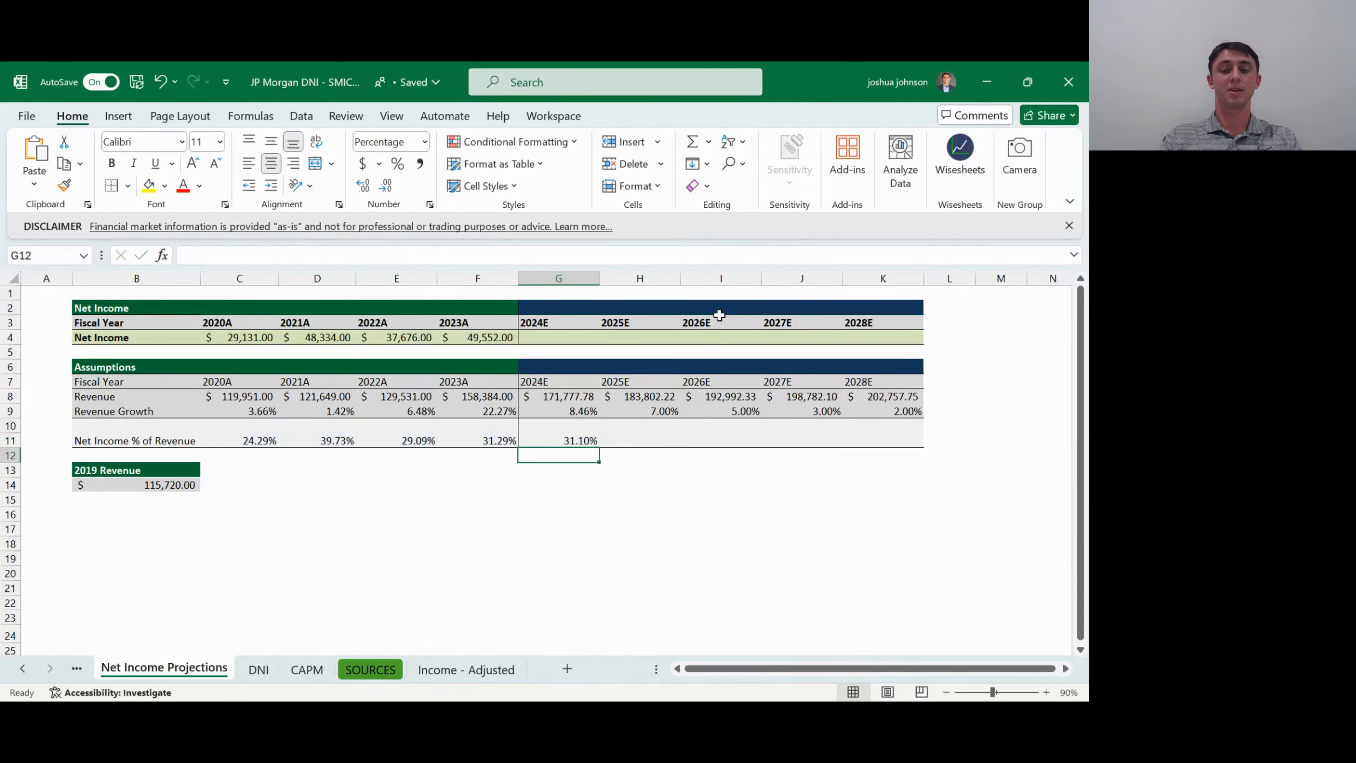
- Fill the 2024E Net Income % of Revenue average across H11:K11 for 2025E to 2028E
key("Up")
key("shift+Right")
key("shift+Right")
key("shift+Right")
key("shift+Right")
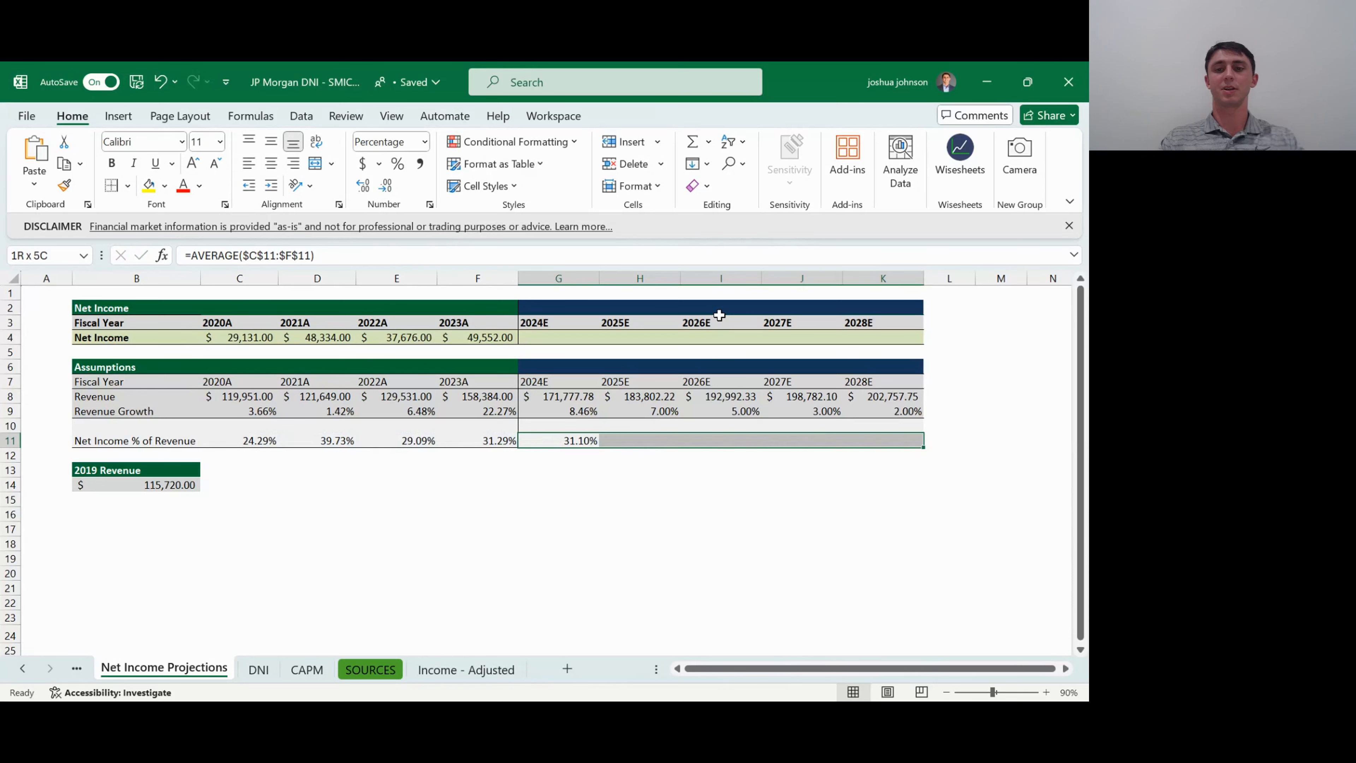
key("ctrl+r")
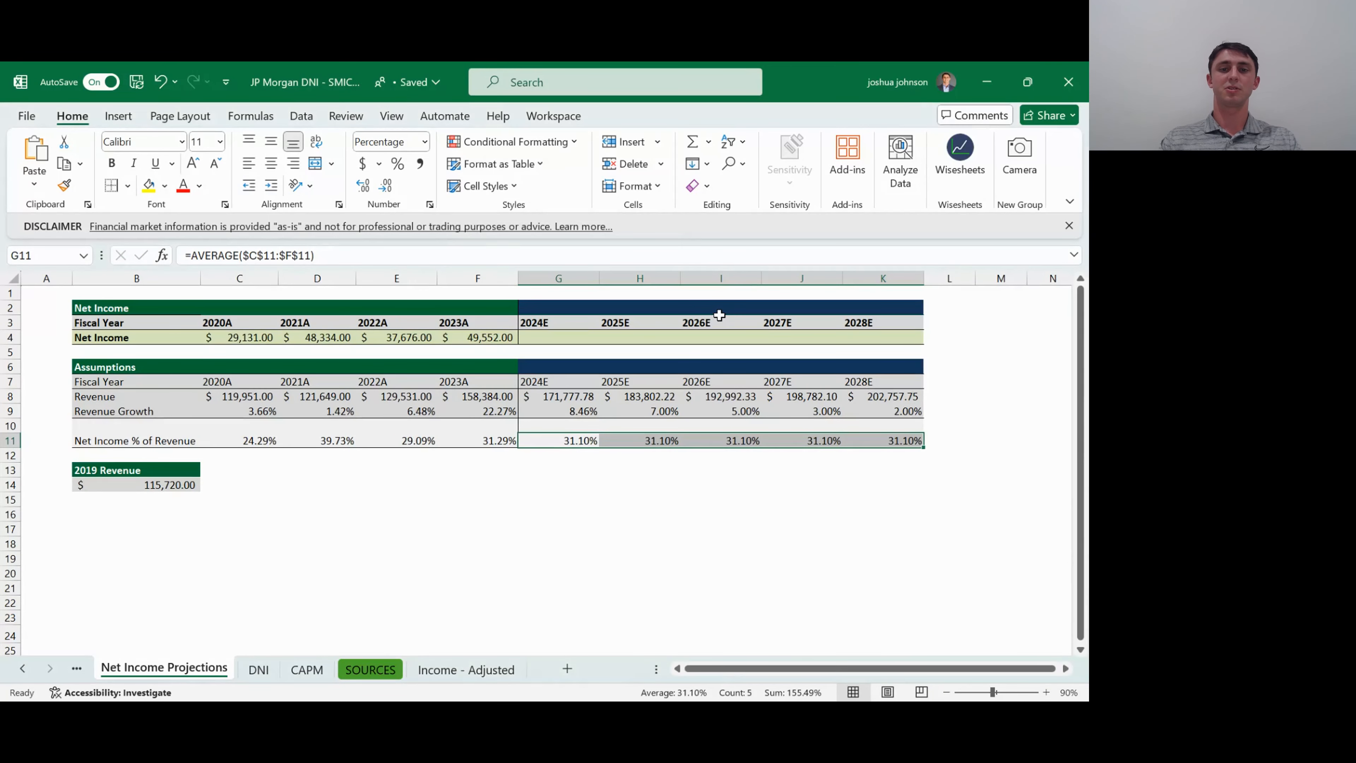
- Review the projected Net Income % of Revenue assumptions across G11:K11
key("Down")
key("Down")
key("Down")
key("Up")
key("Up")
key("Up")
key("Right")
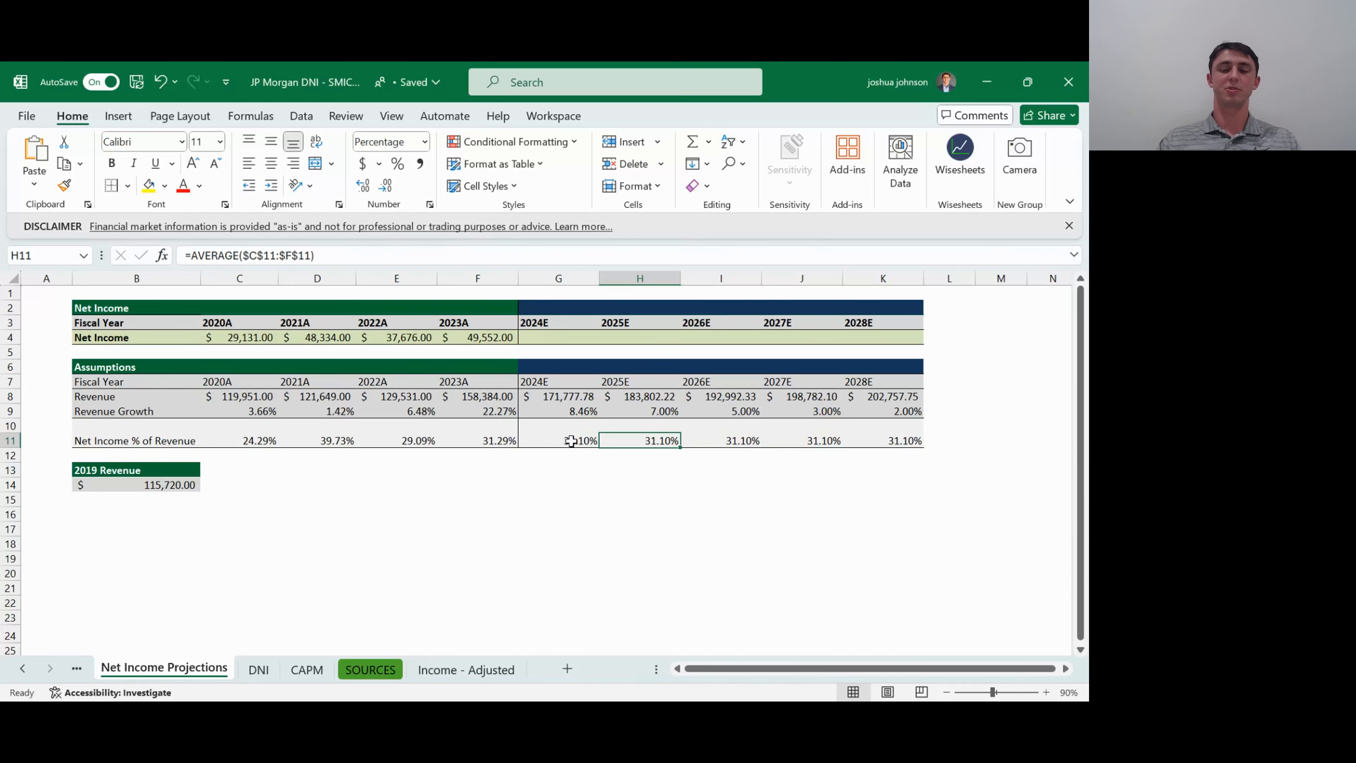
left_click_drag(575, 439, 905, 440)
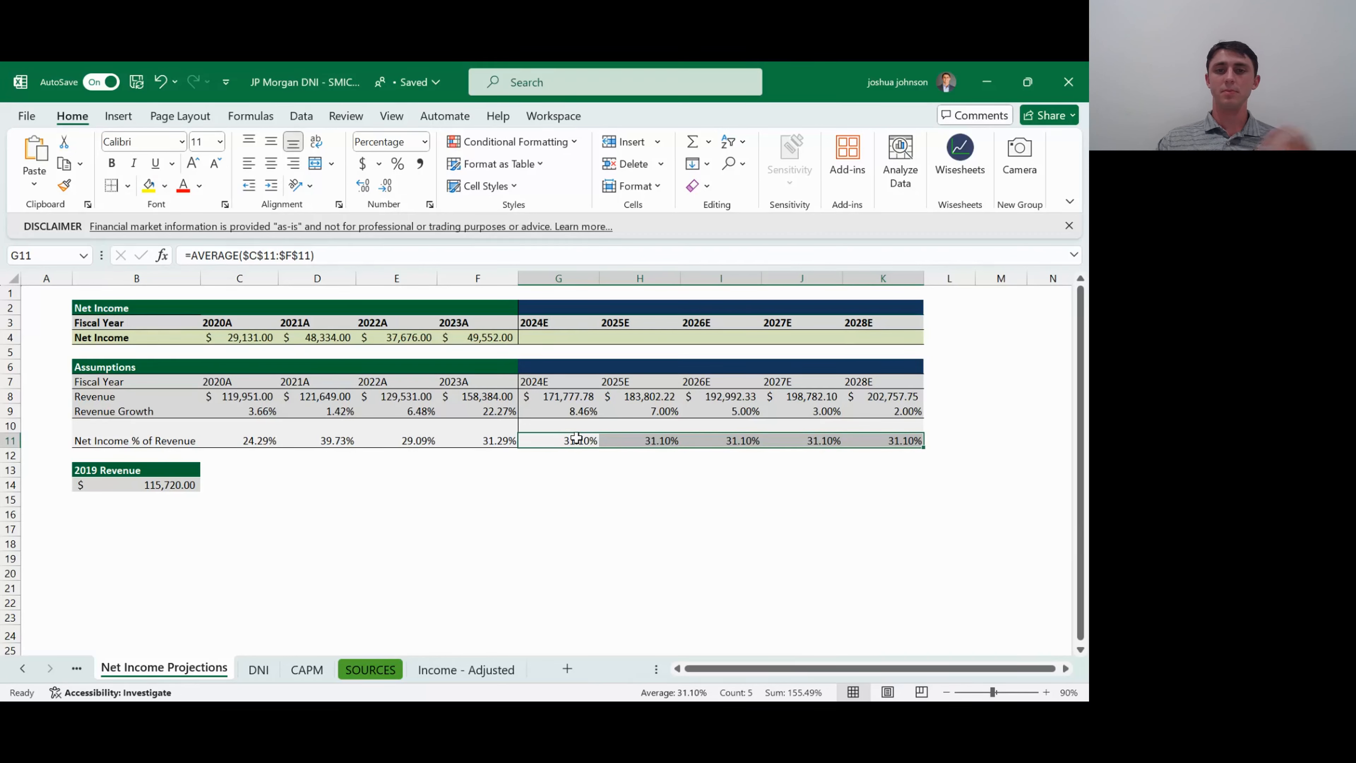
- Calculate the 2024E Net Income in G4 as revenue times net income margin with =G8*G11
left_click(565, 395)
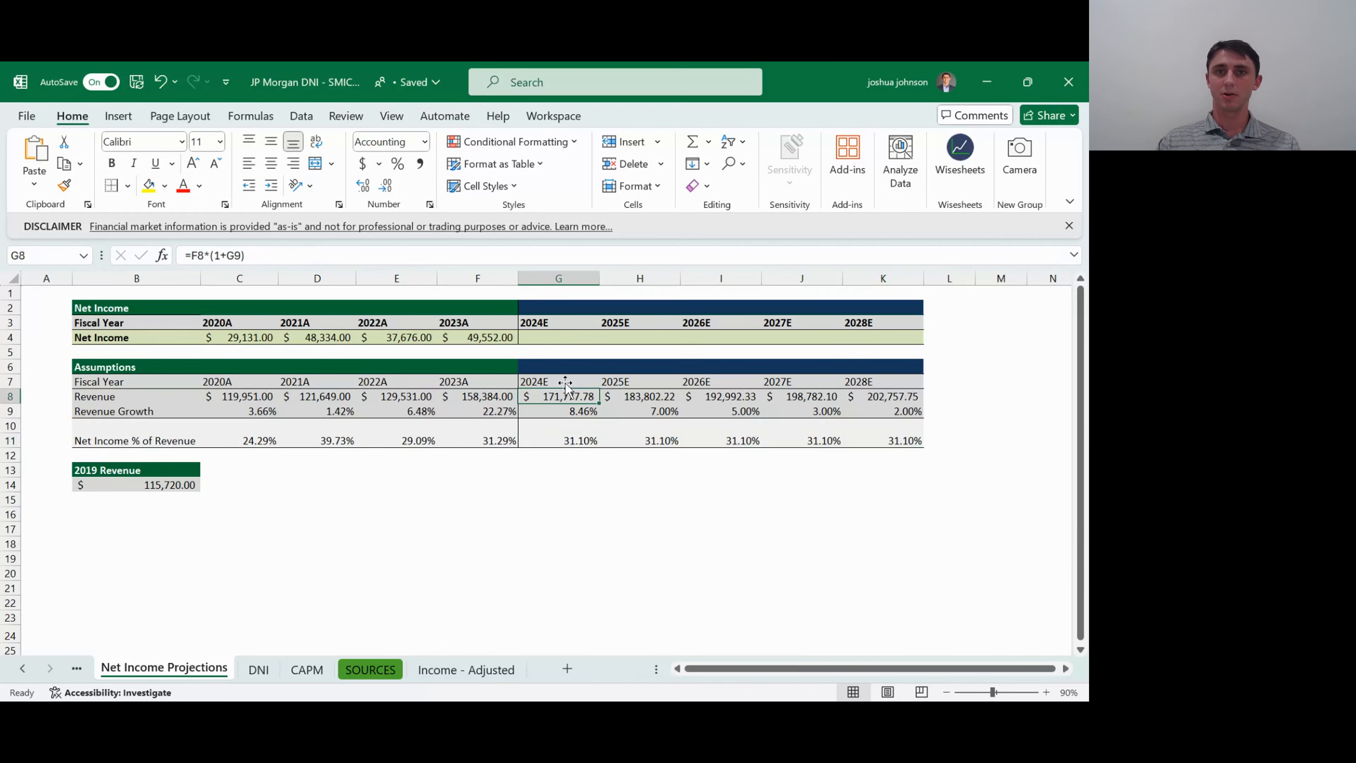
left_click(547, 337)
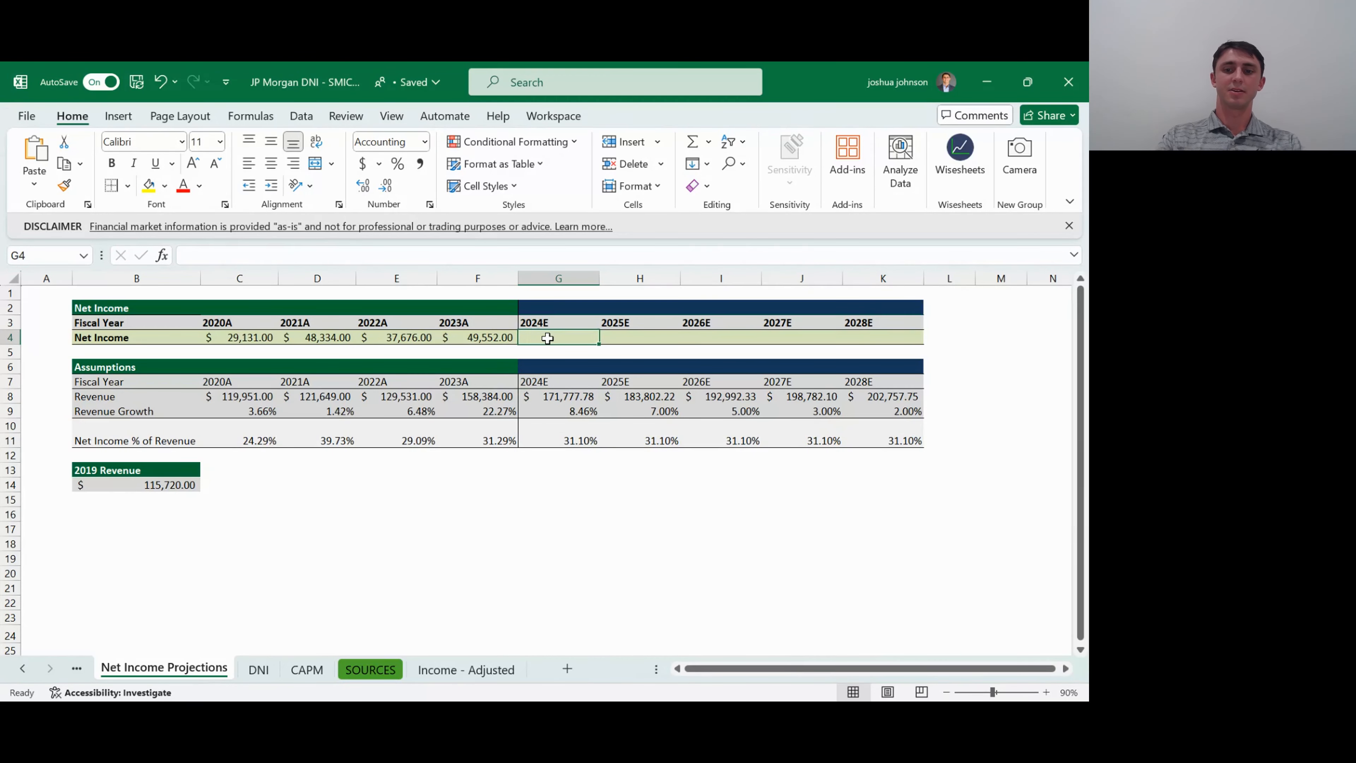
type("=")
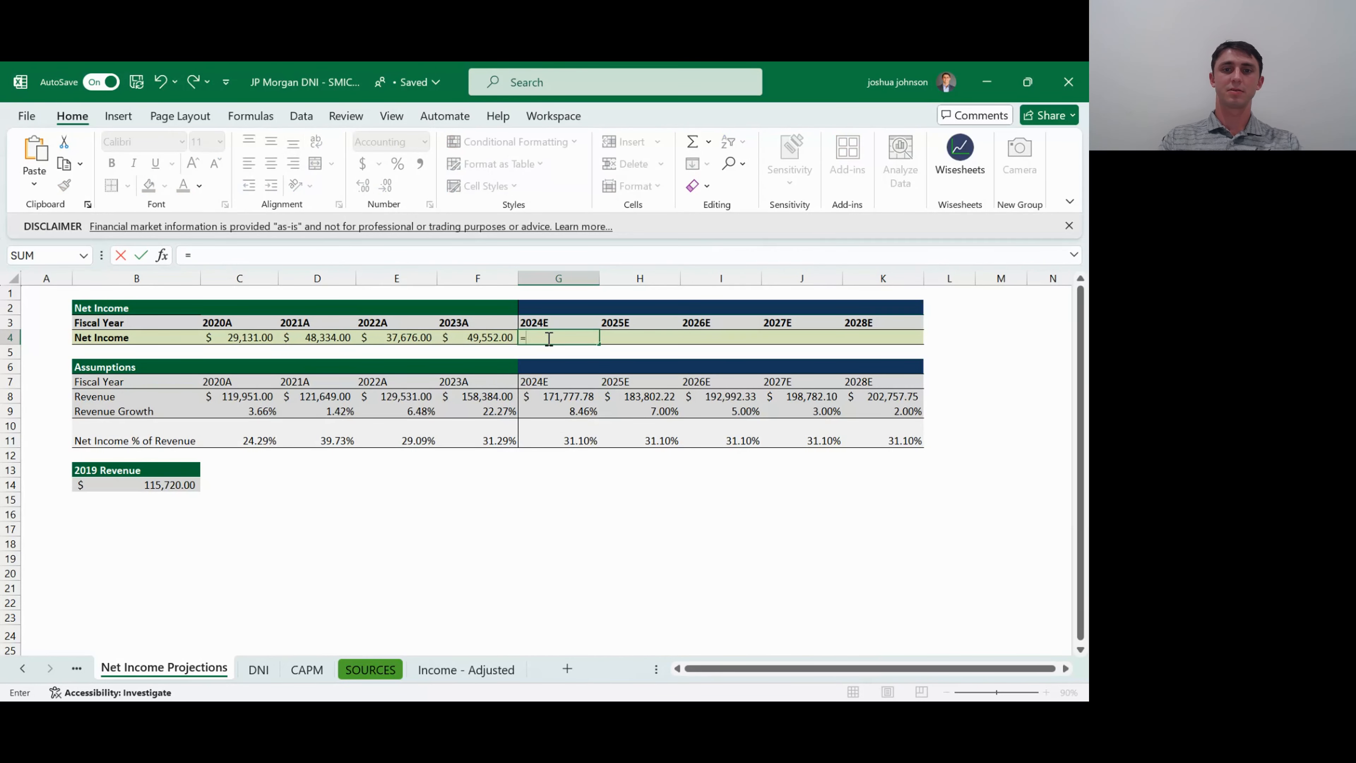
key("Down")
key("Down")
key("Down")
key("Down")
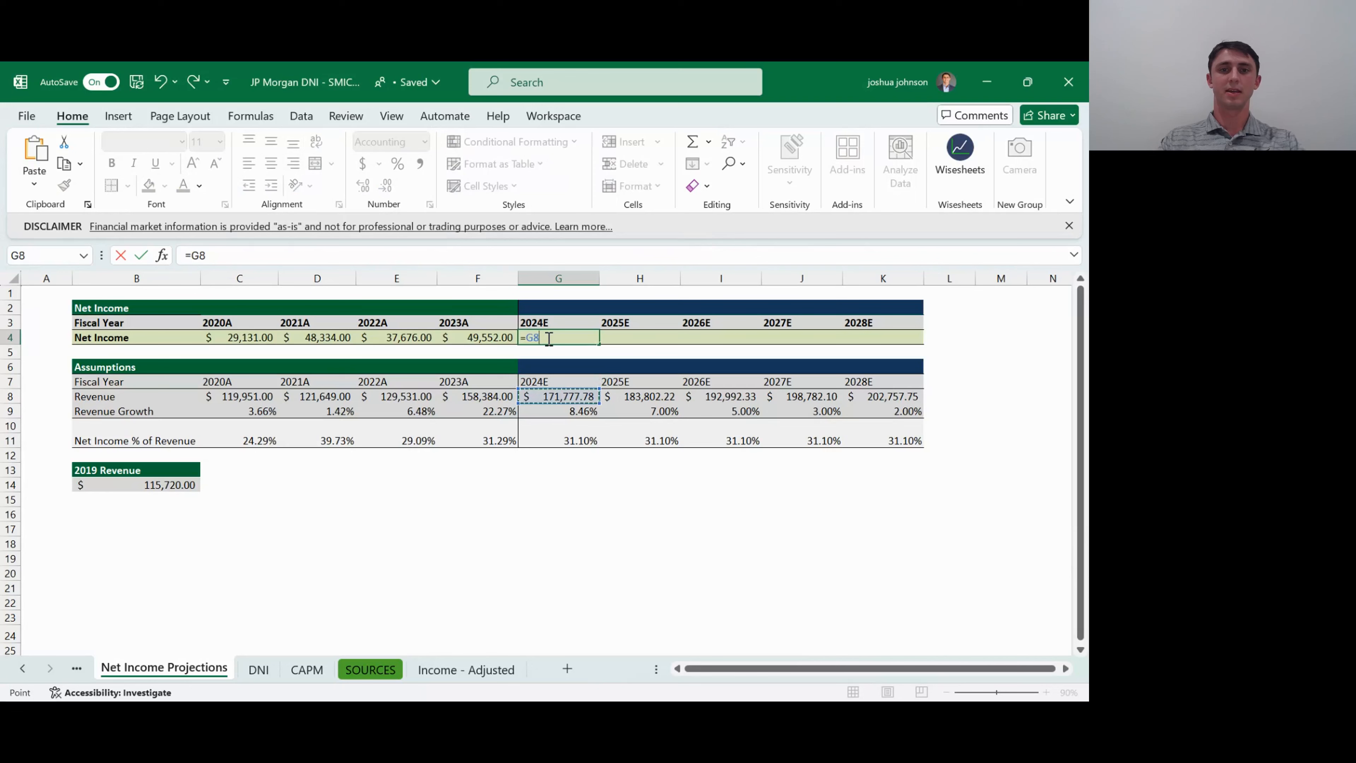
type("*")
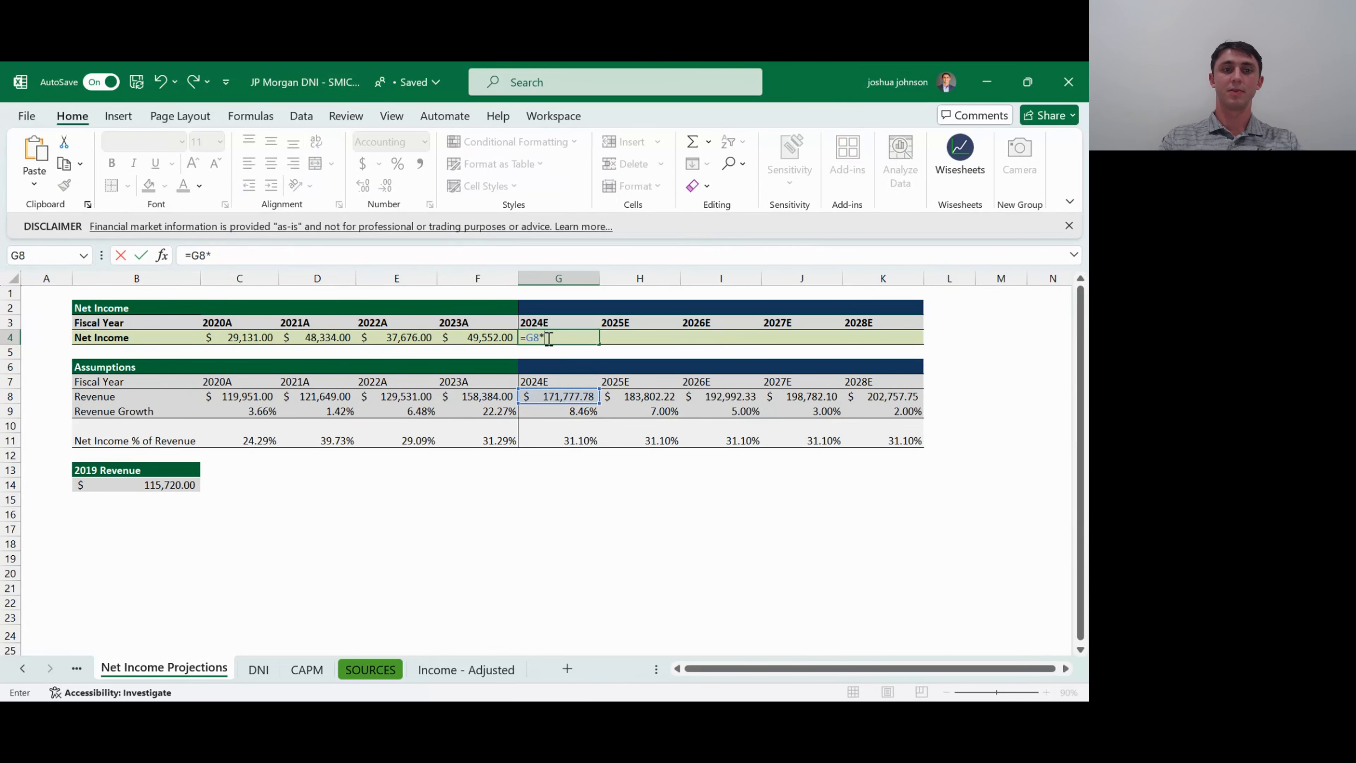
key("Down")
key("Down")
key("Down")
key("Down")
key("Down")
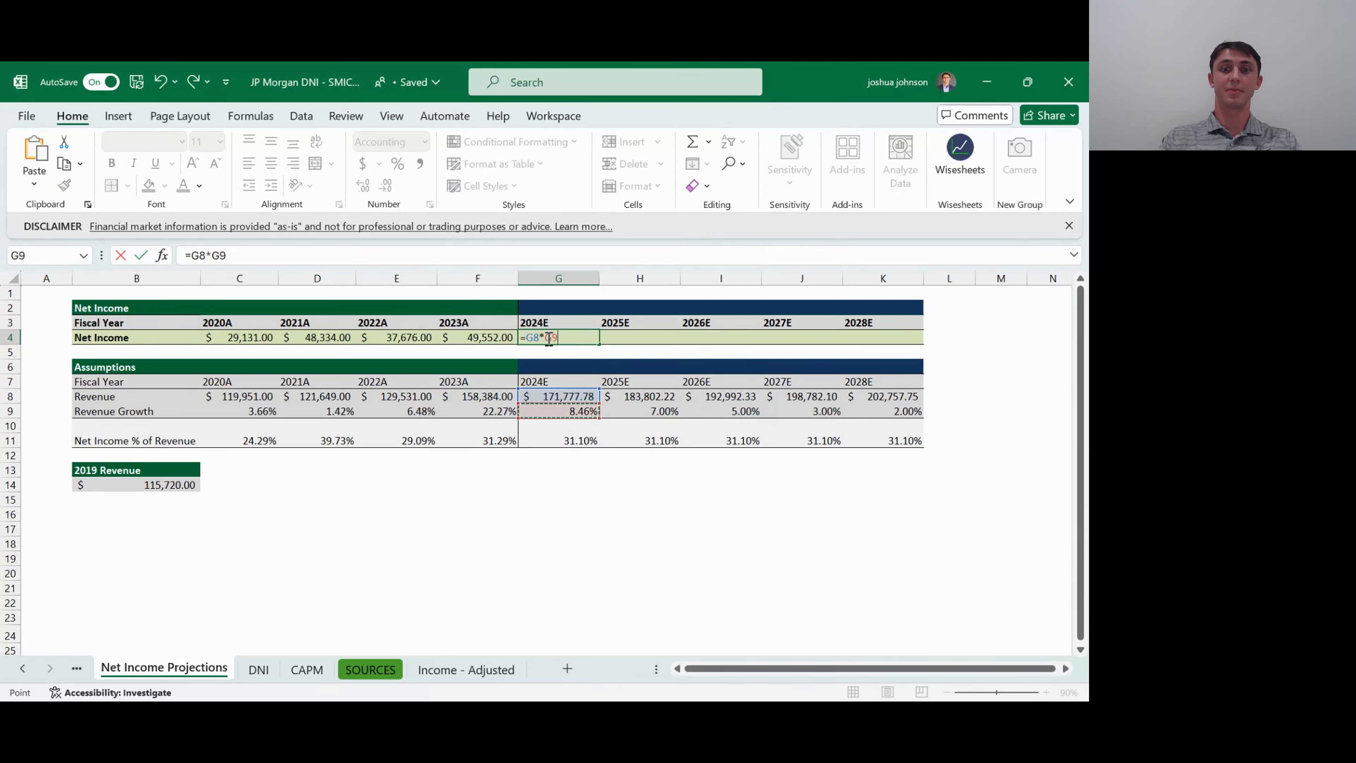
key("Down")
key("Down")
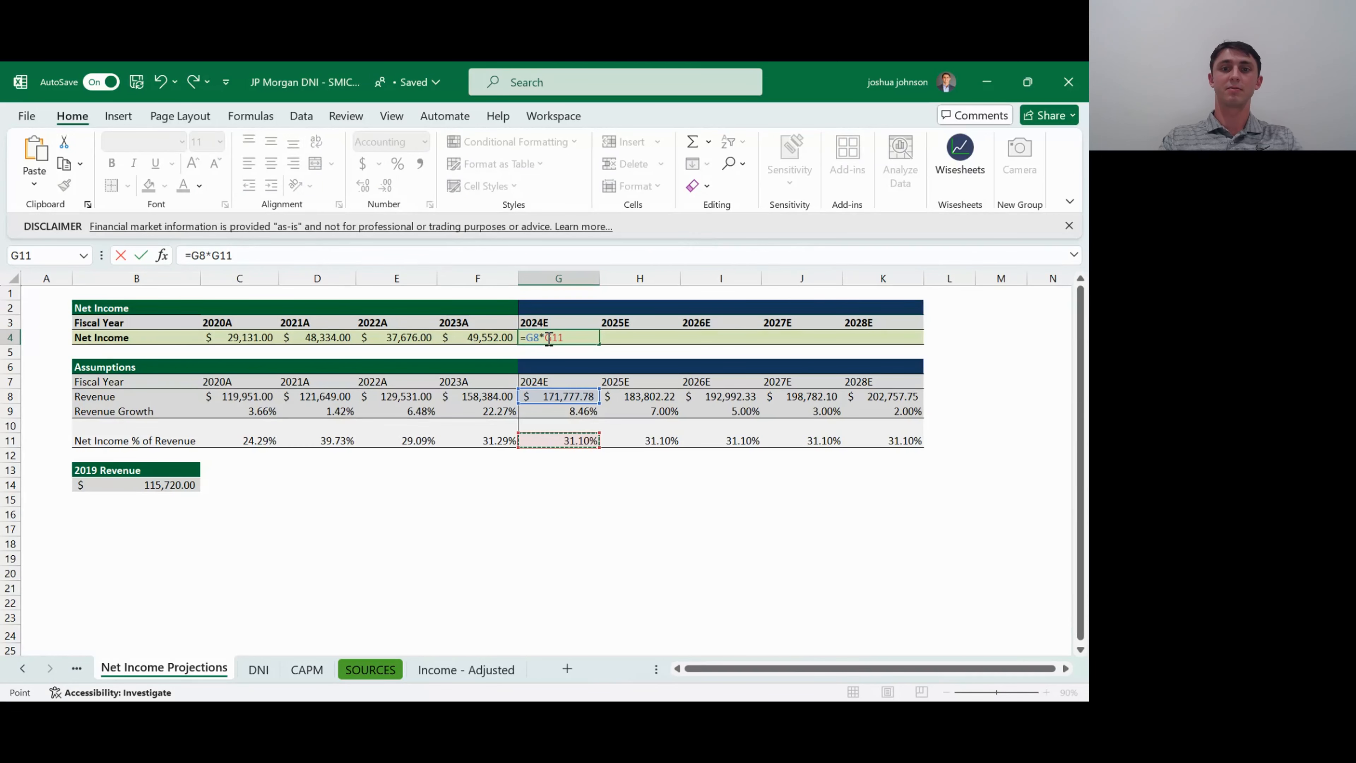
key("ctrl+Return")
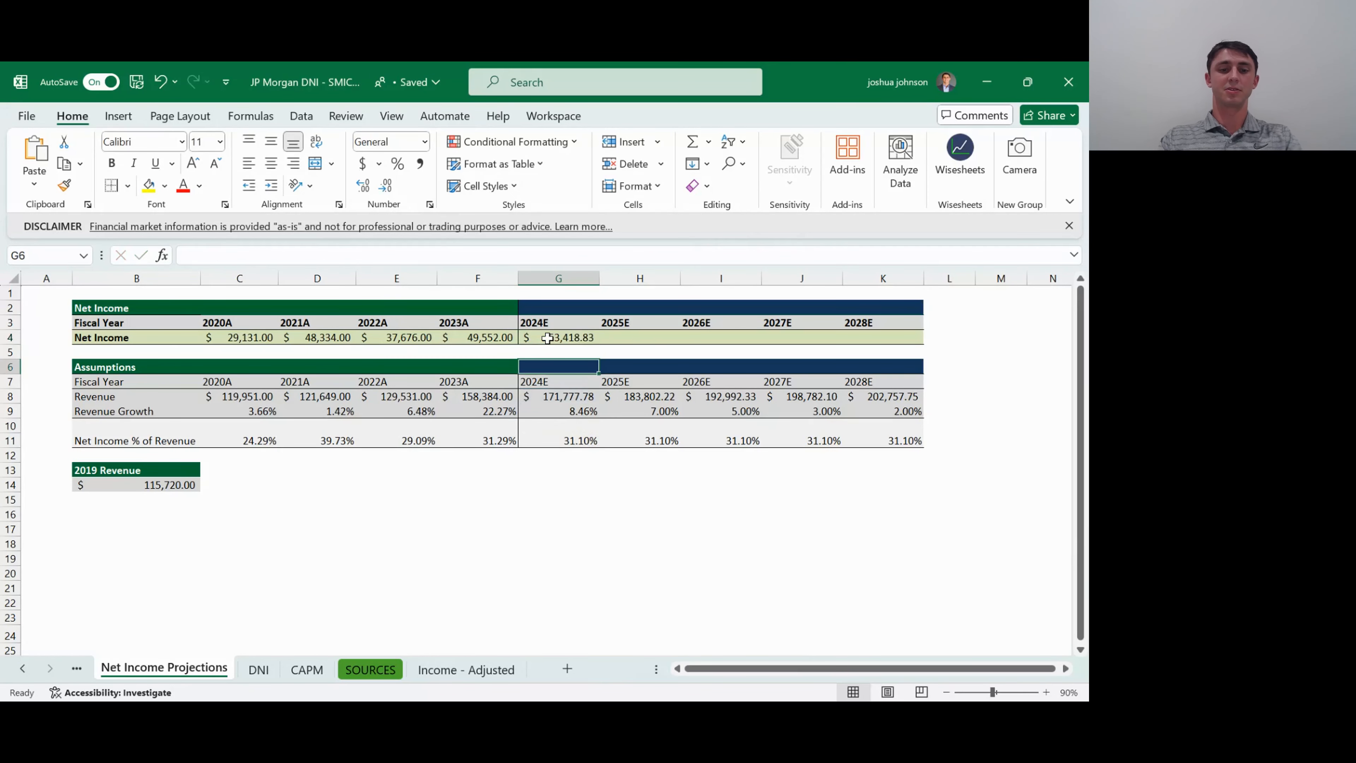
- Fill the 2024E Net Income formula across H4:K4 for 2025E to 2028E
key("shift+Right")
key("shift+Right")
key("shift+Right")
key("shift+Right")
key("ctrl+r")
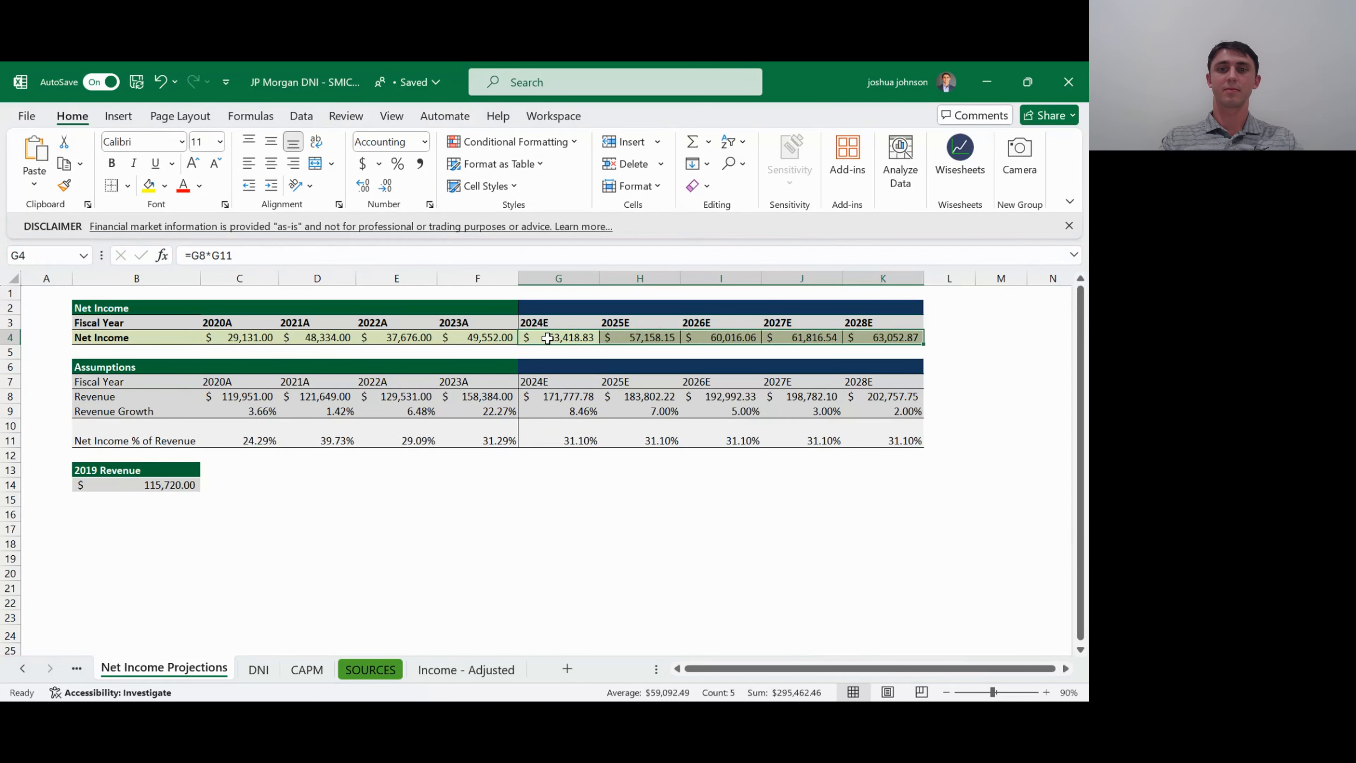
- Clear the copied cell borders from H4:J4 and restore the bottom border of those Net Income cells
key("Right")
key("shift+Right")
key("shift+Right")
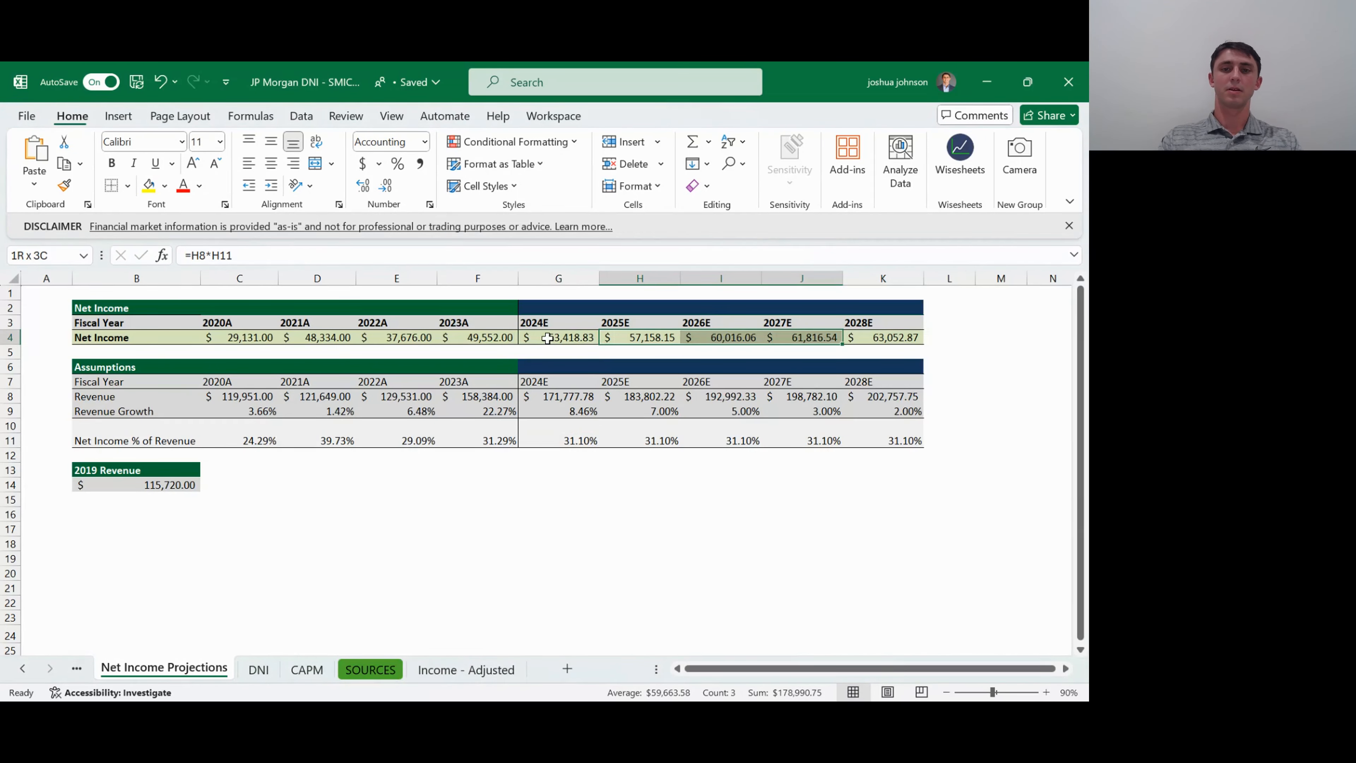
key("alt")
key("Escape")
key("shift+Left")
key("shift+Left")
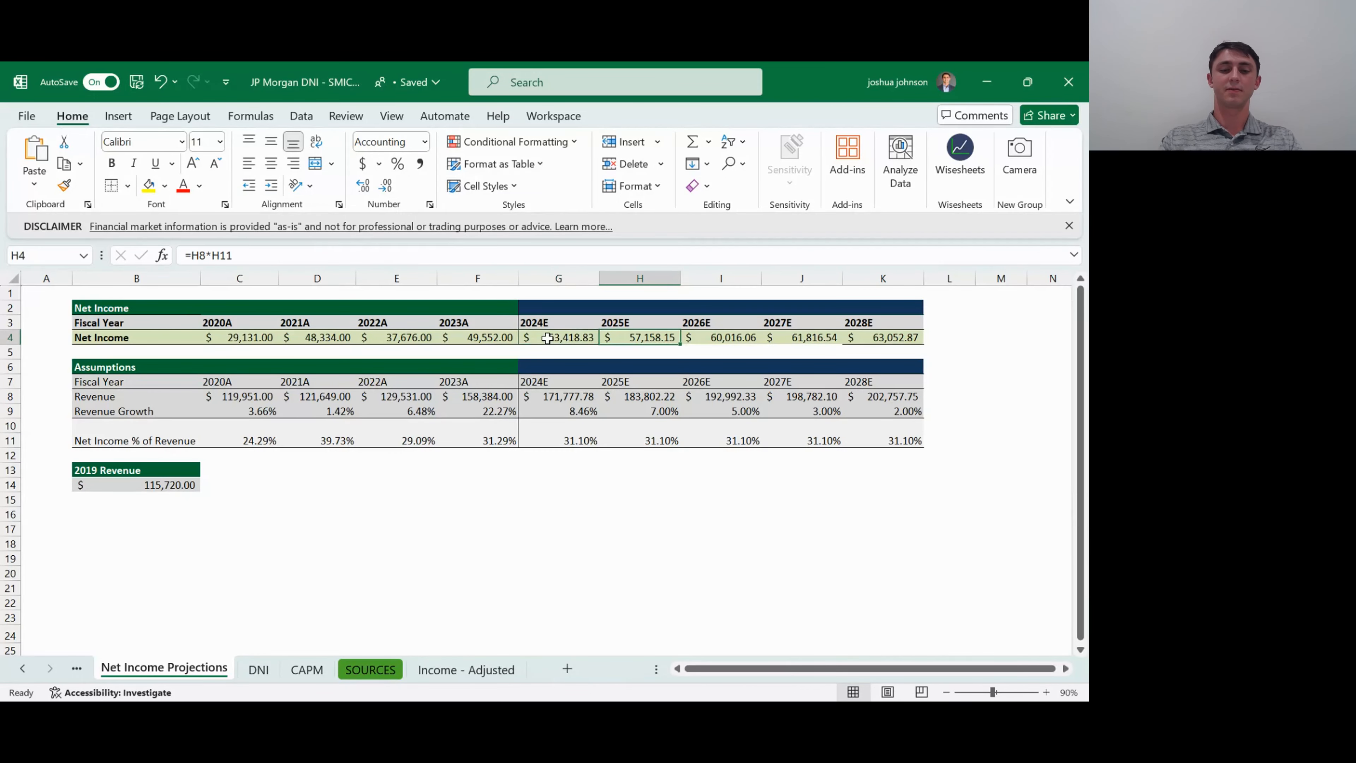
key("shift+Right")
key("shift+Right")
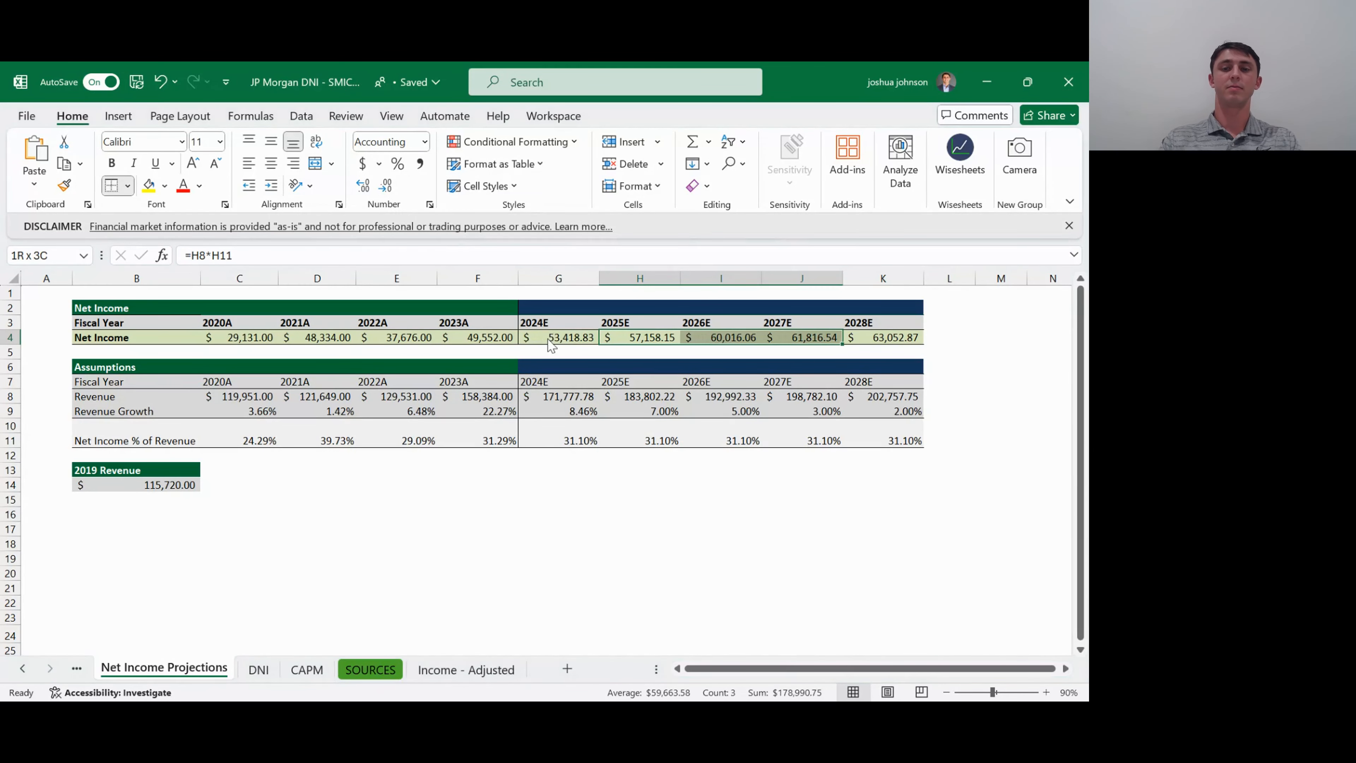
key("Down")
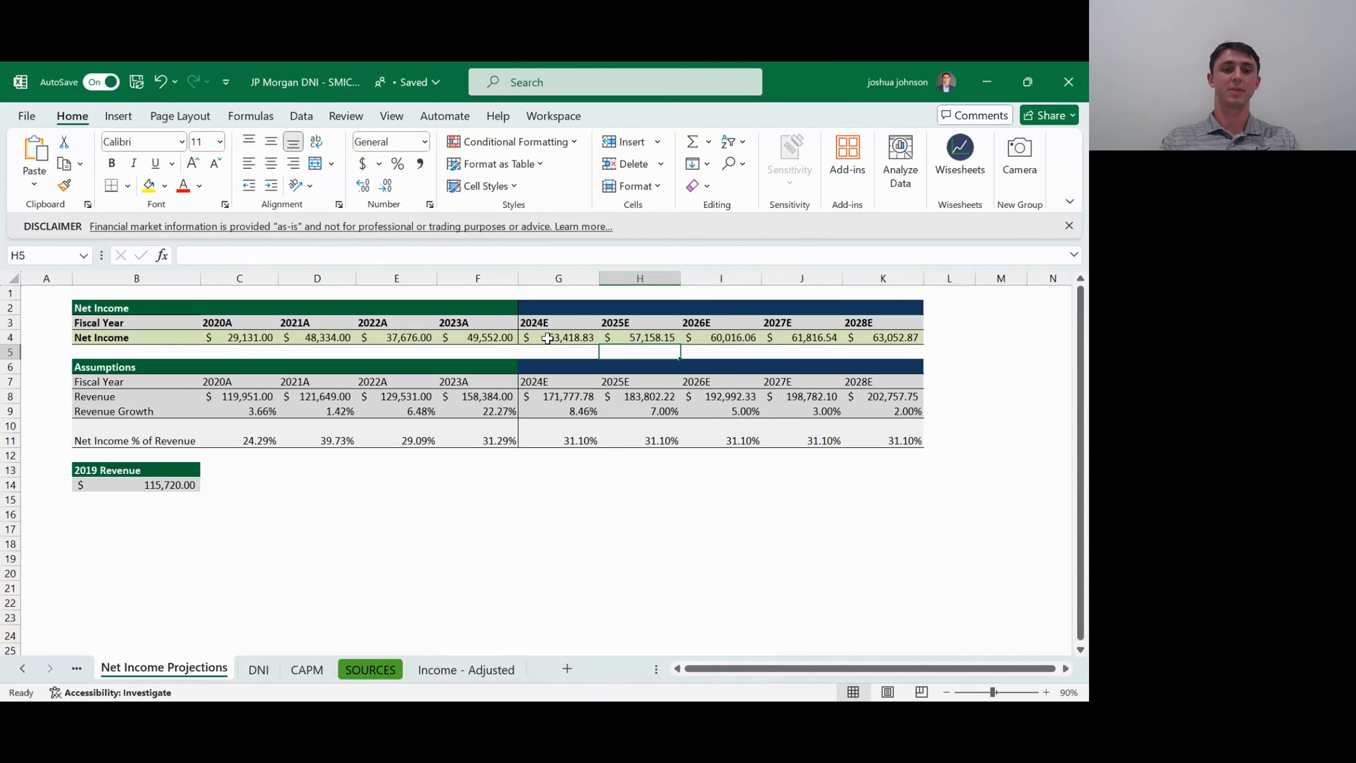
key("Up")
key("Left")
key("Left")
key("Left")
key("Left")
key("Left")
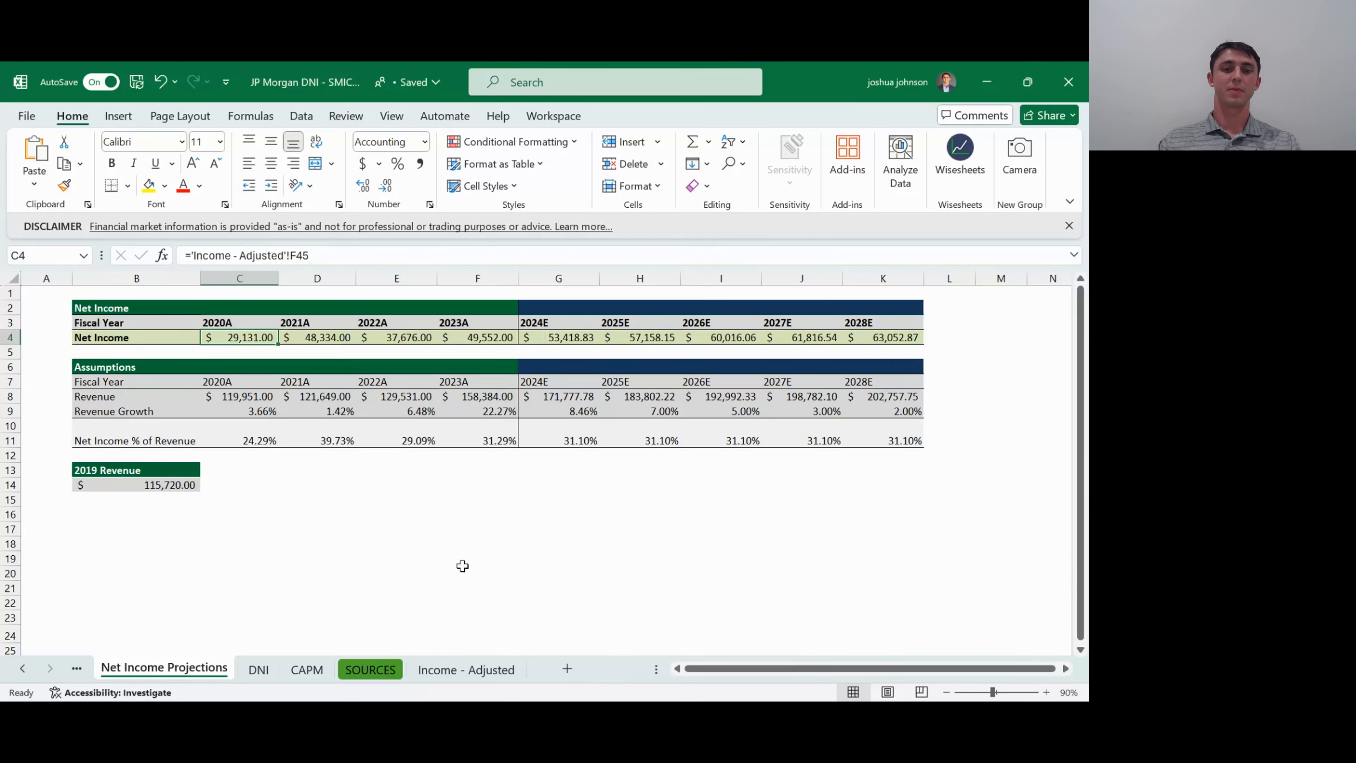
left_click(470, 721)
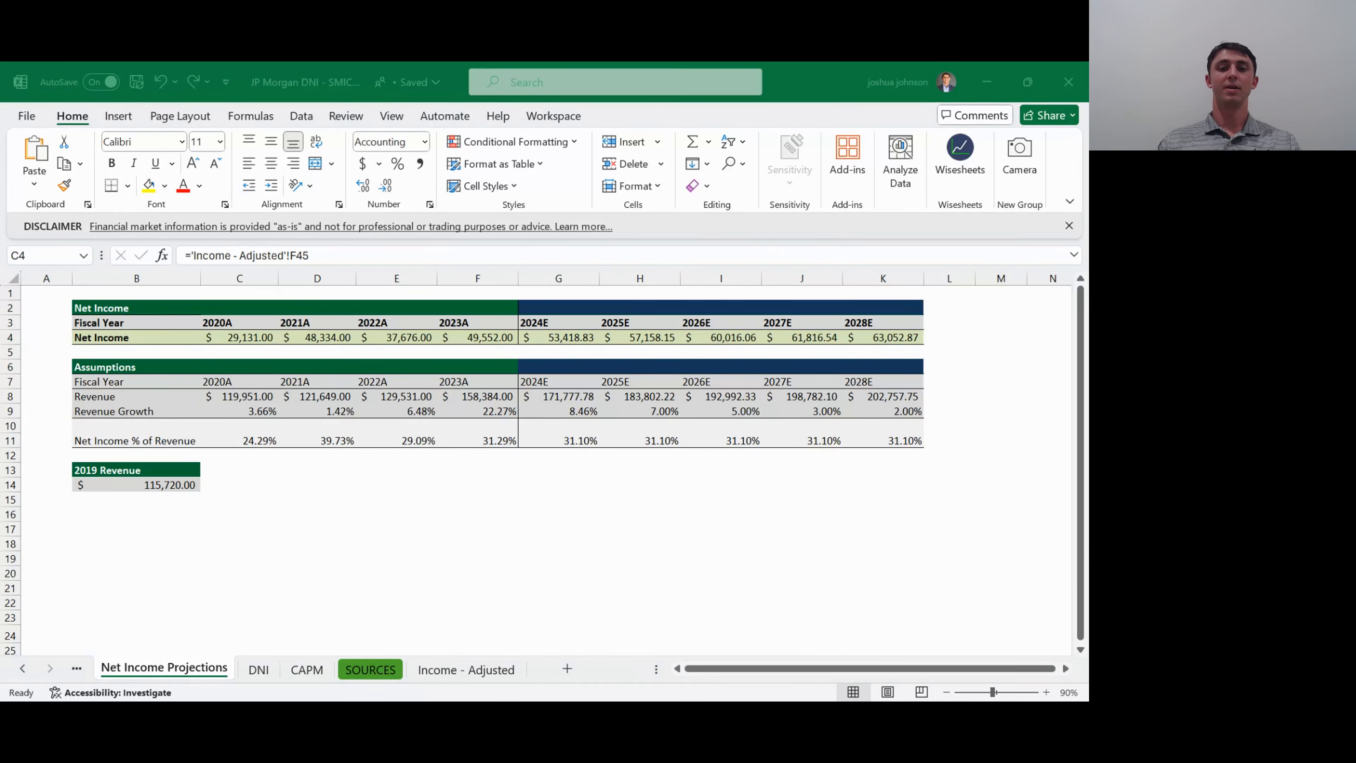
left_click(400, 653)
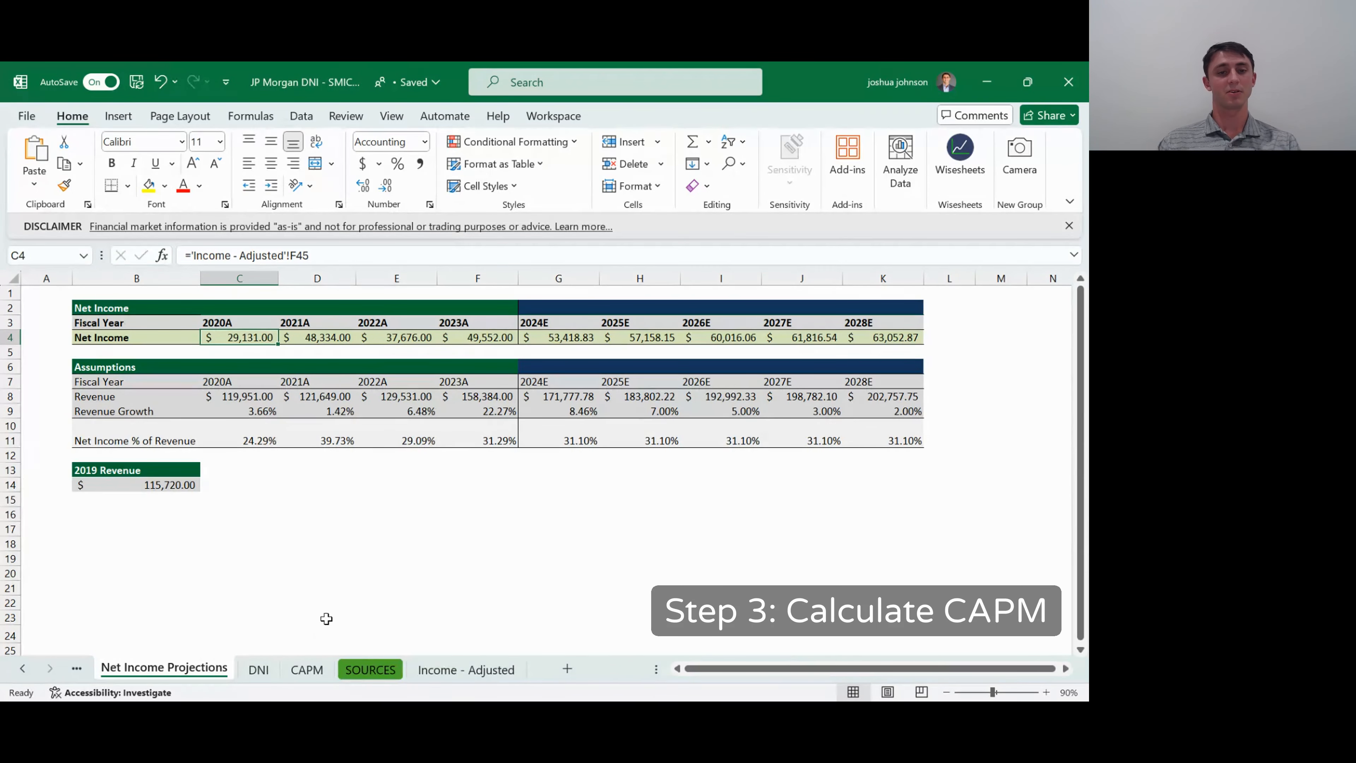
- Open the CAPM sheet and examine the risk free rate, expected market return, market risk premium, levered beta and the formula in C8
left_click(312, 671)
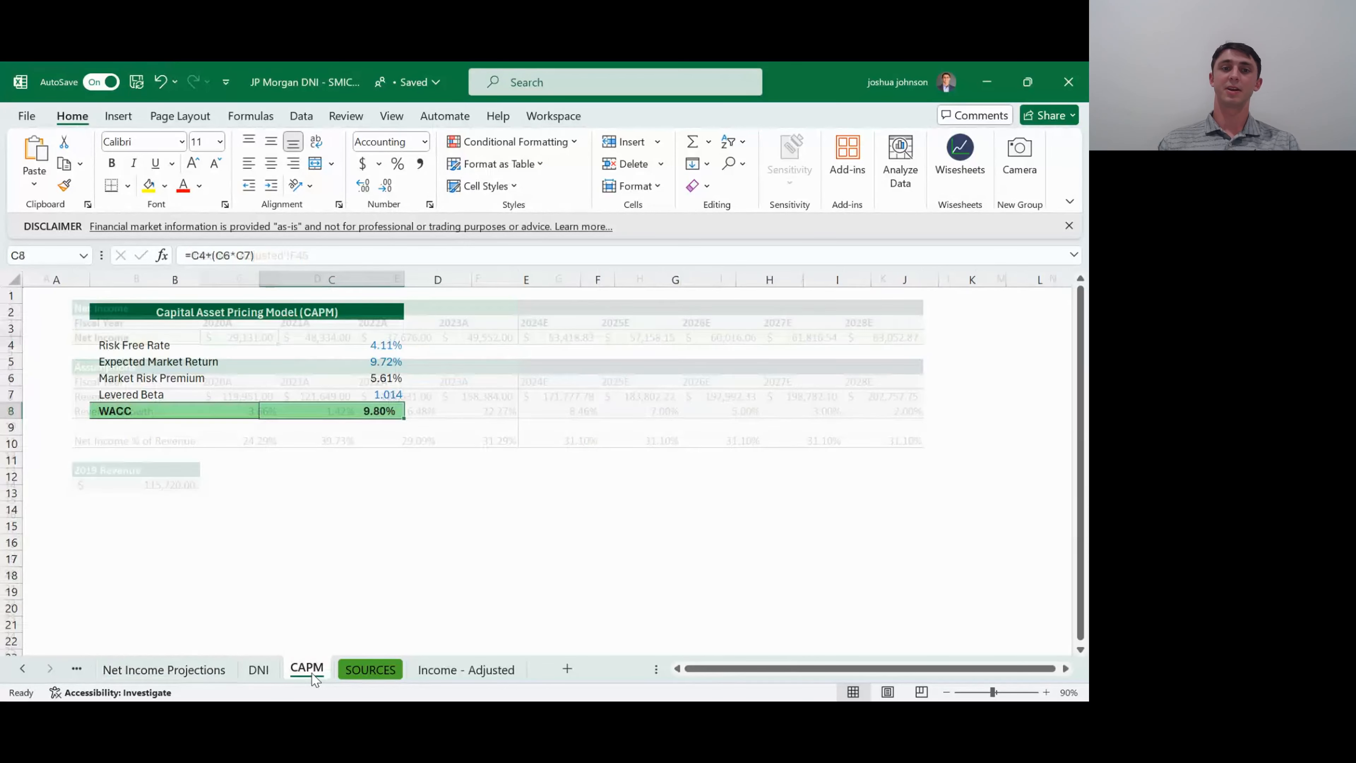
left_click(336, 363)
left_click(337, 344)
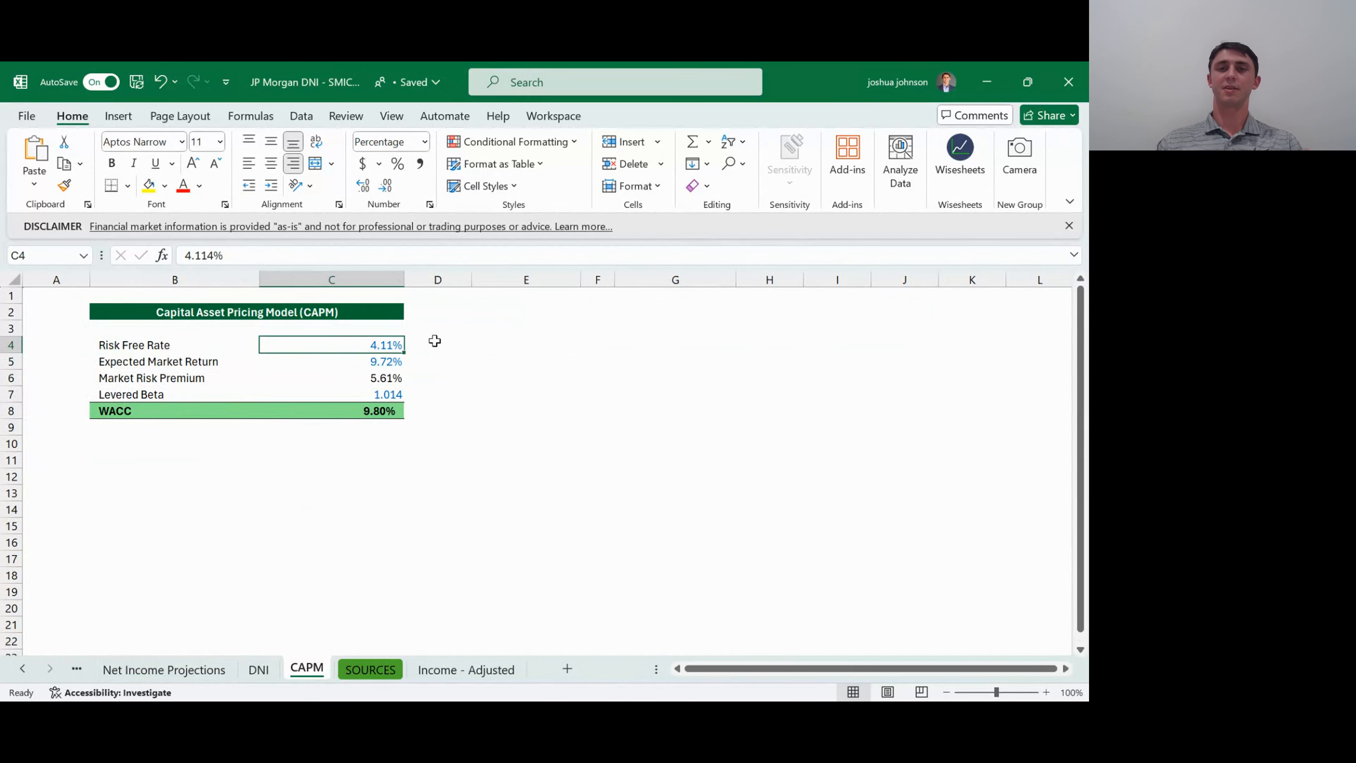
left_click(372, 365)
left_click(368, 377)
left_click(365, 394)
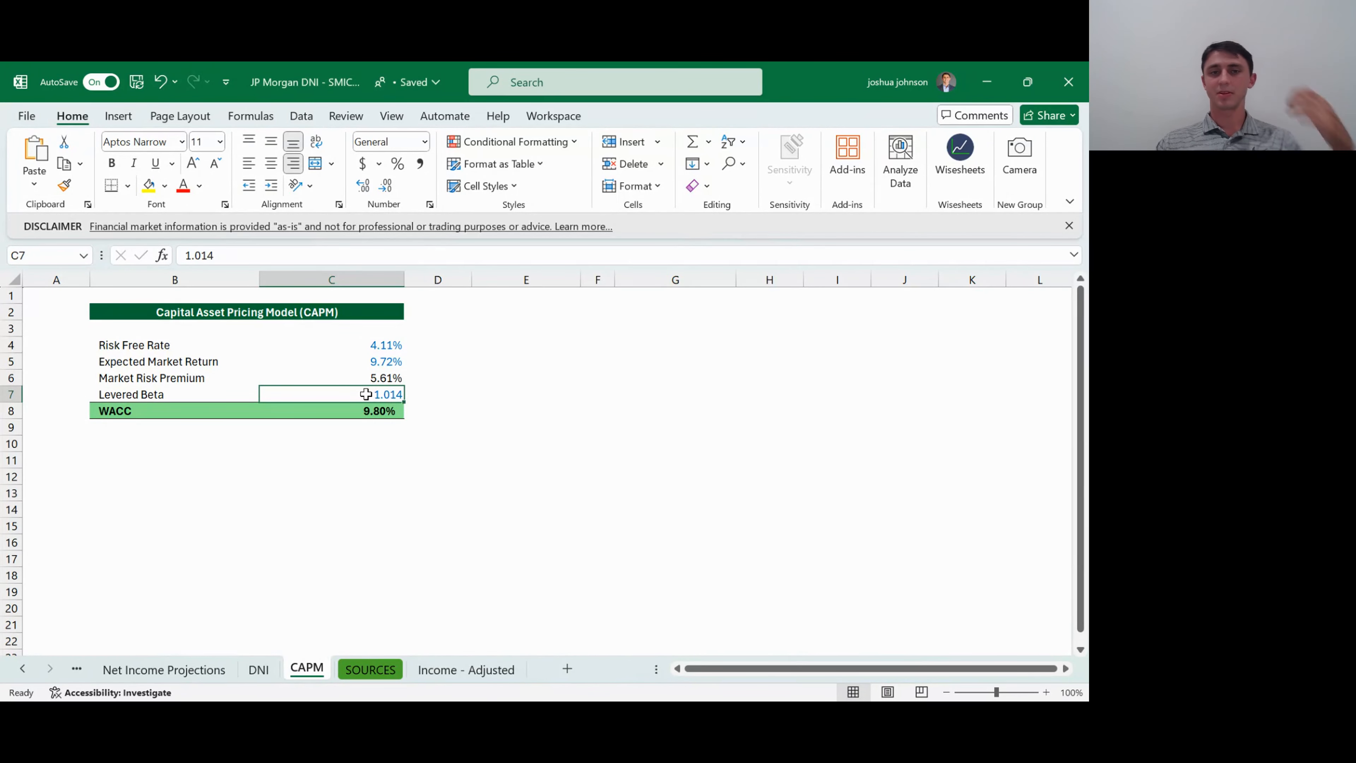
left_click(364, 363)
left_click(364, 346)
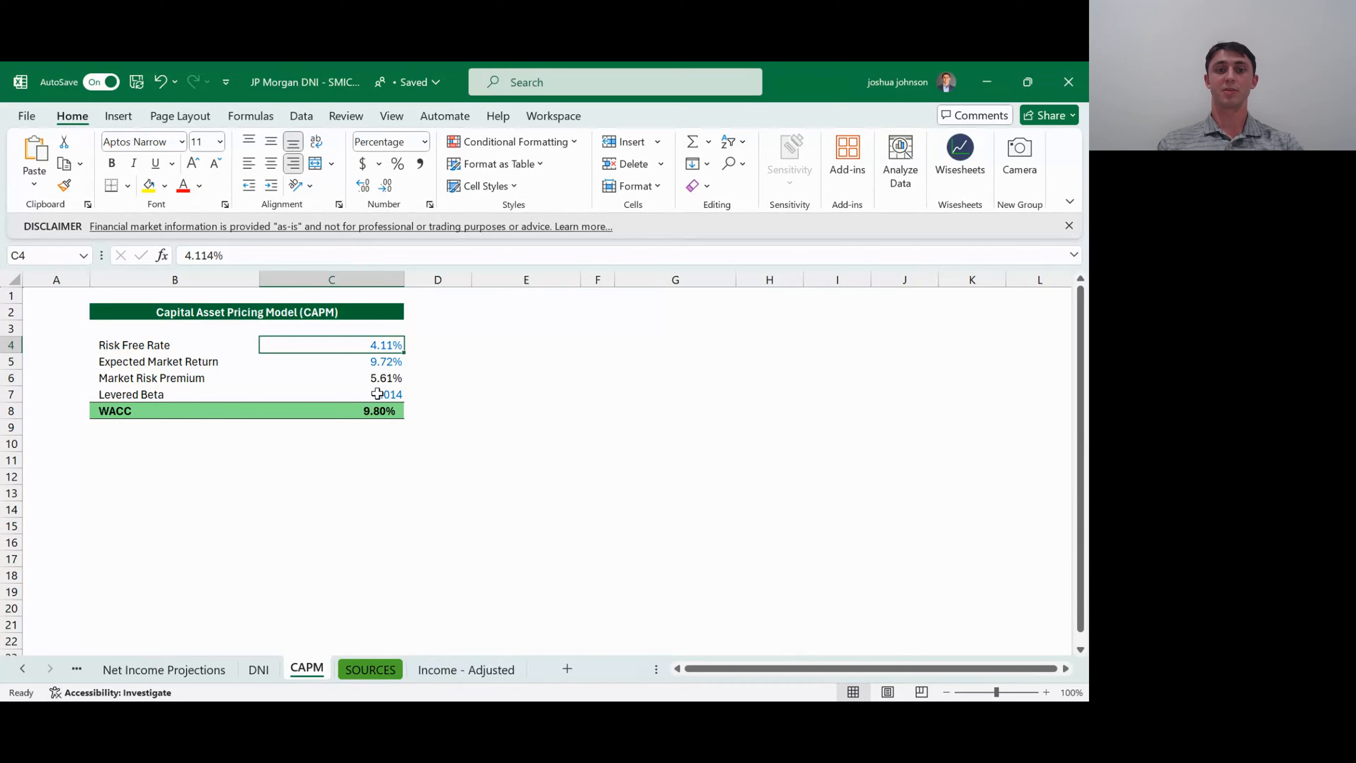
left_click(377, 377)
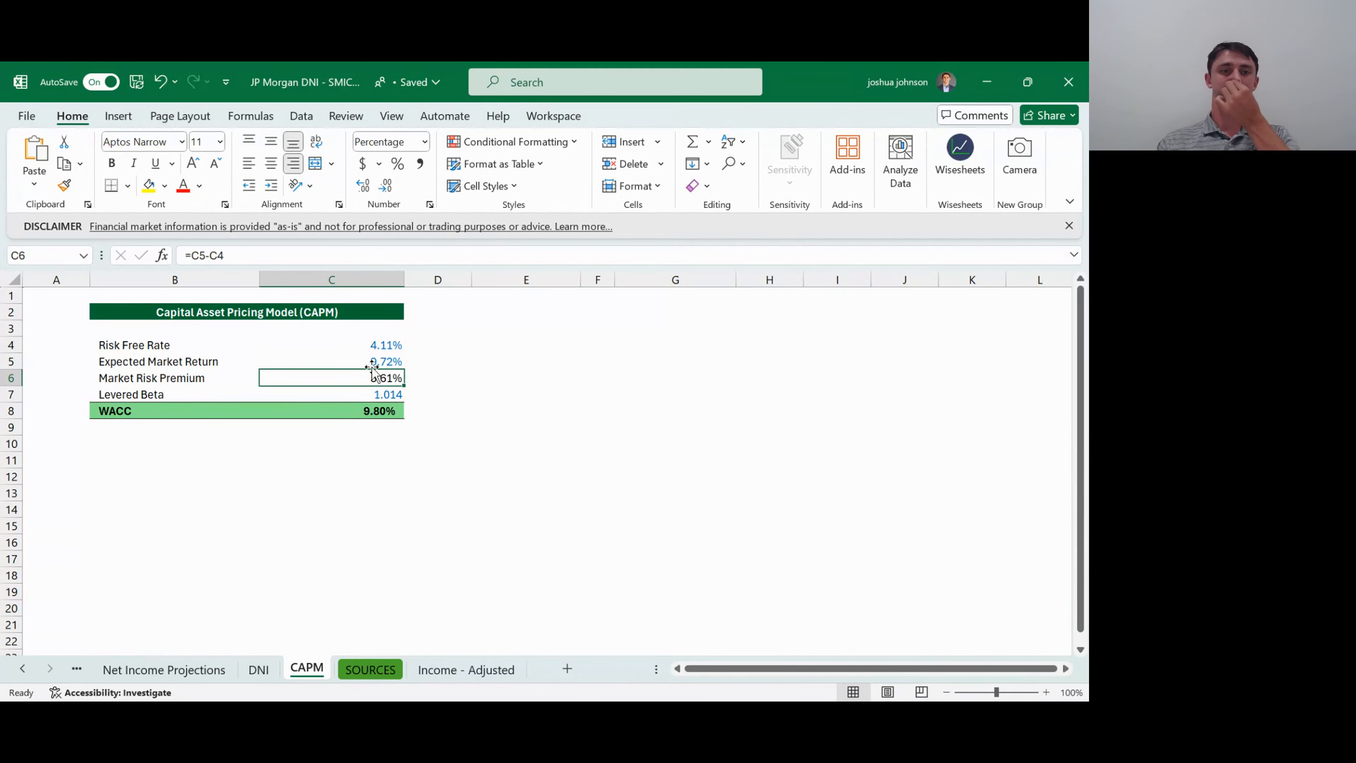
left_click(378, 394)
left_click(381, 410)
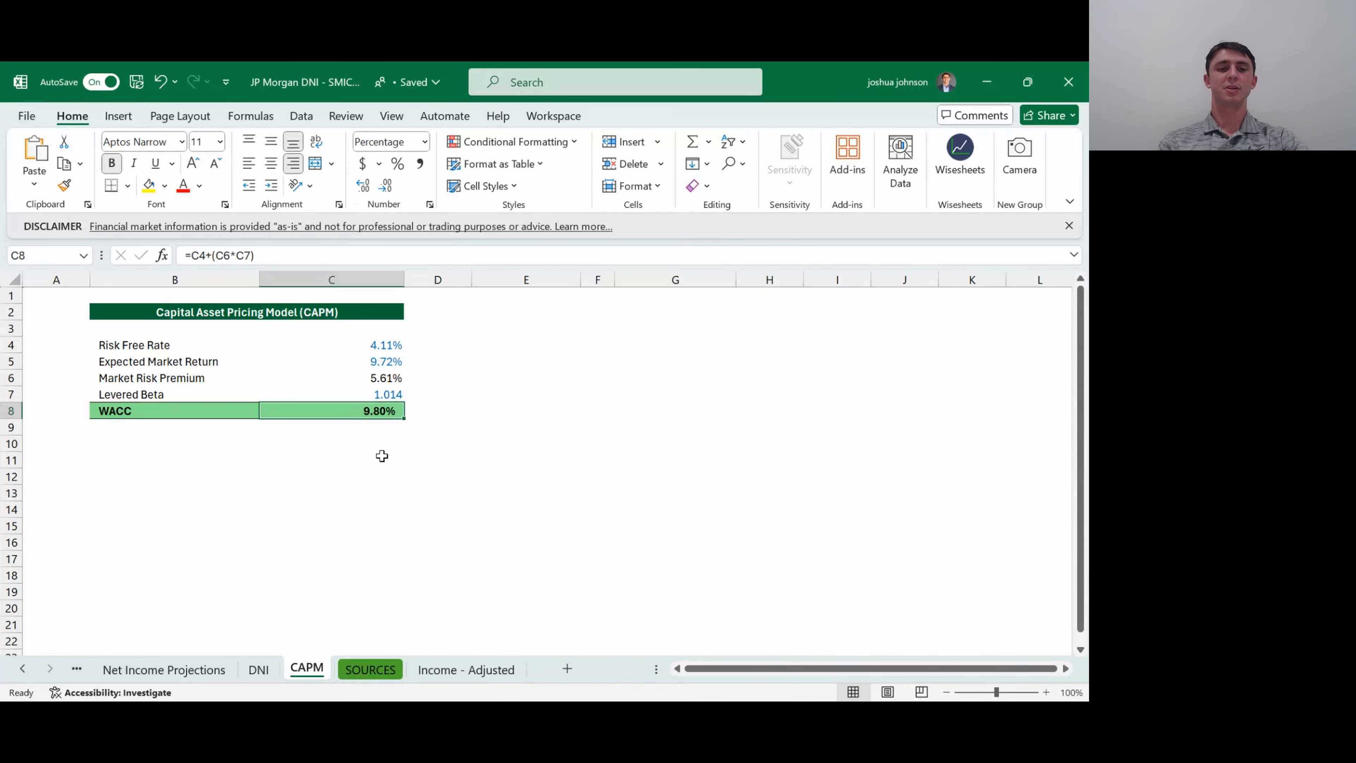
key("F2")
key("Return")
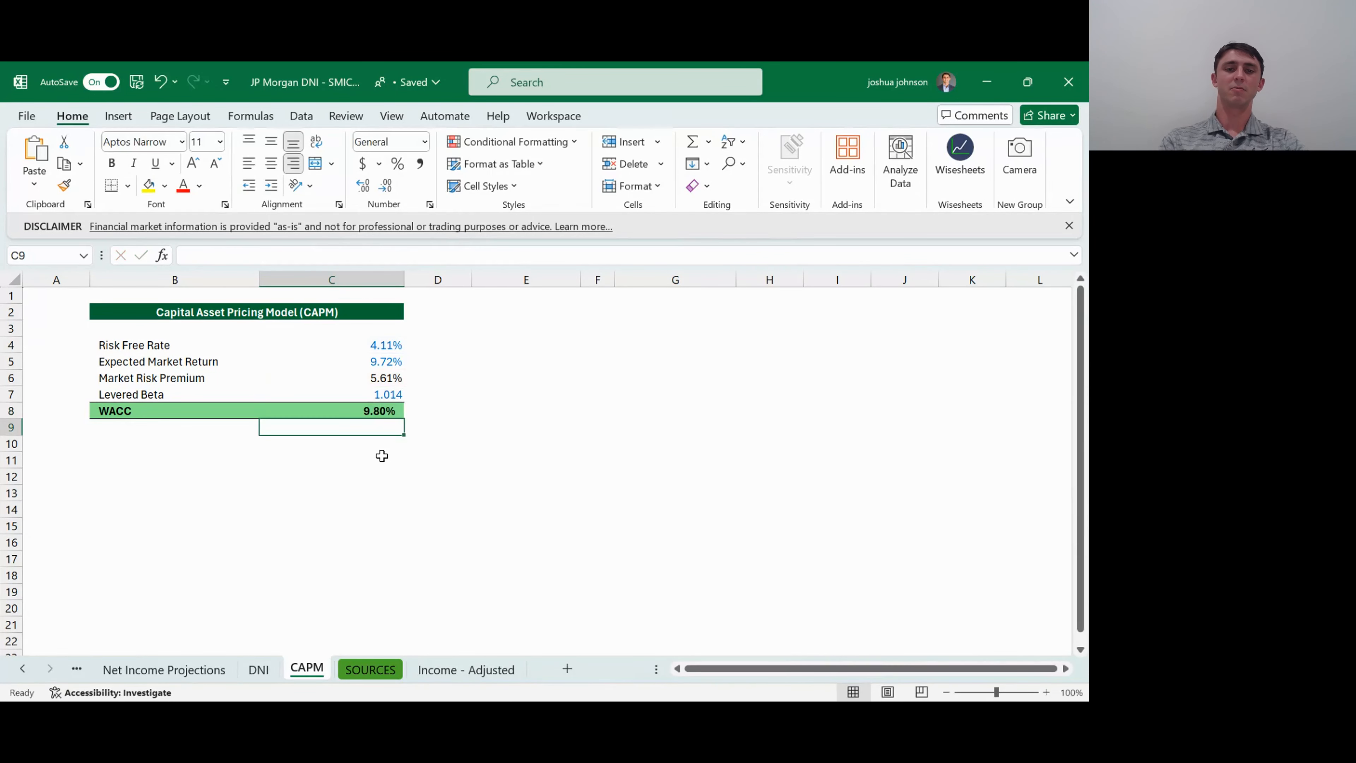
- Clear C8 and rebuild the CAPM calculation from the risk free rate, market risk premium and levered beta with =C4+(C6*C7)
key("Up")
key("BackSpace")
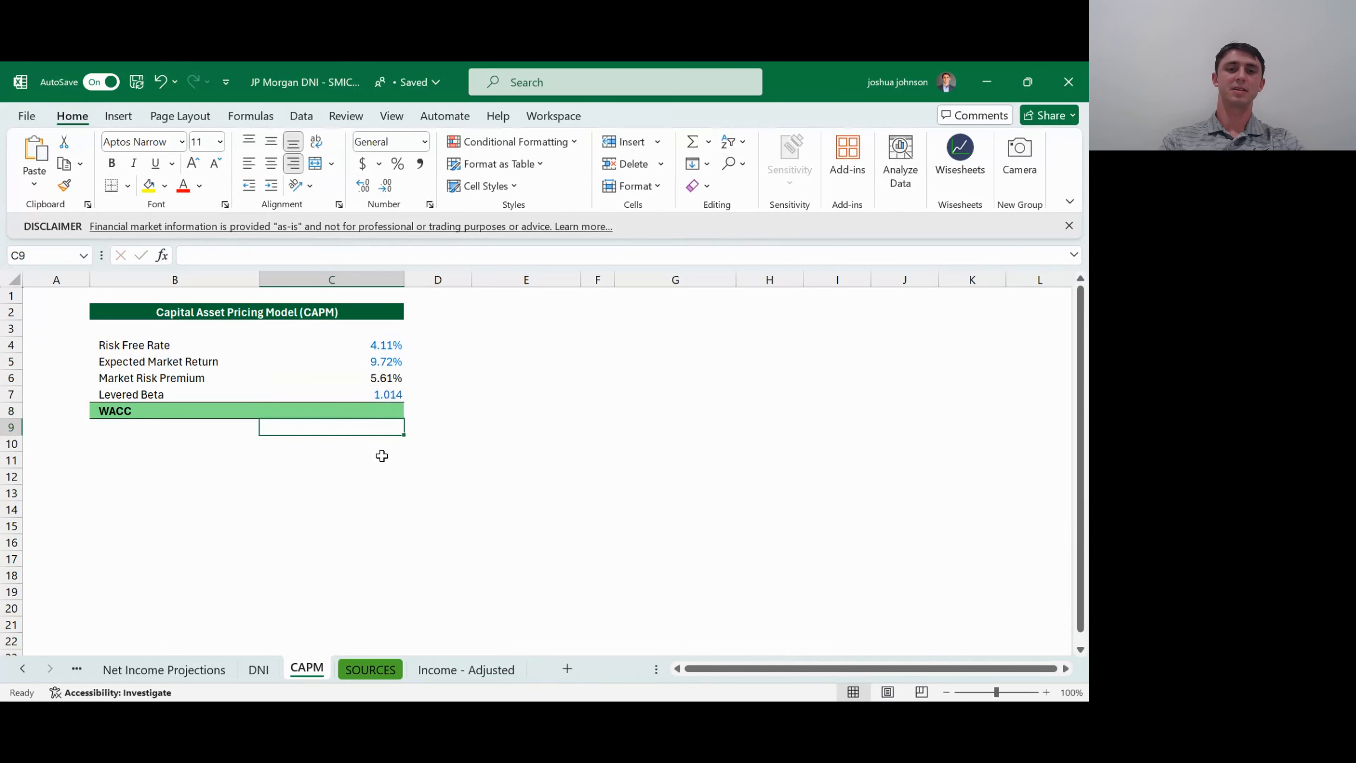
key("Escape")
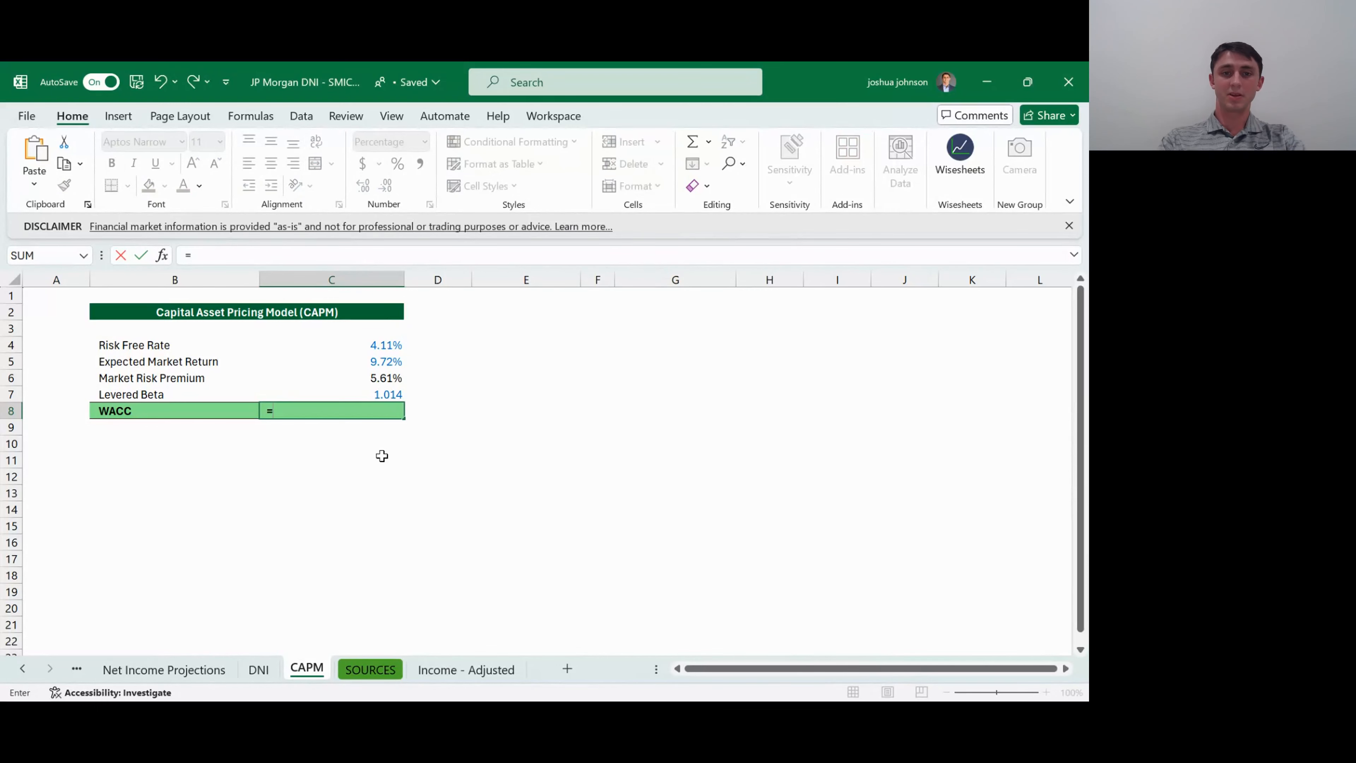
key("Up")
key("Up")
key("Up")
key("Up")
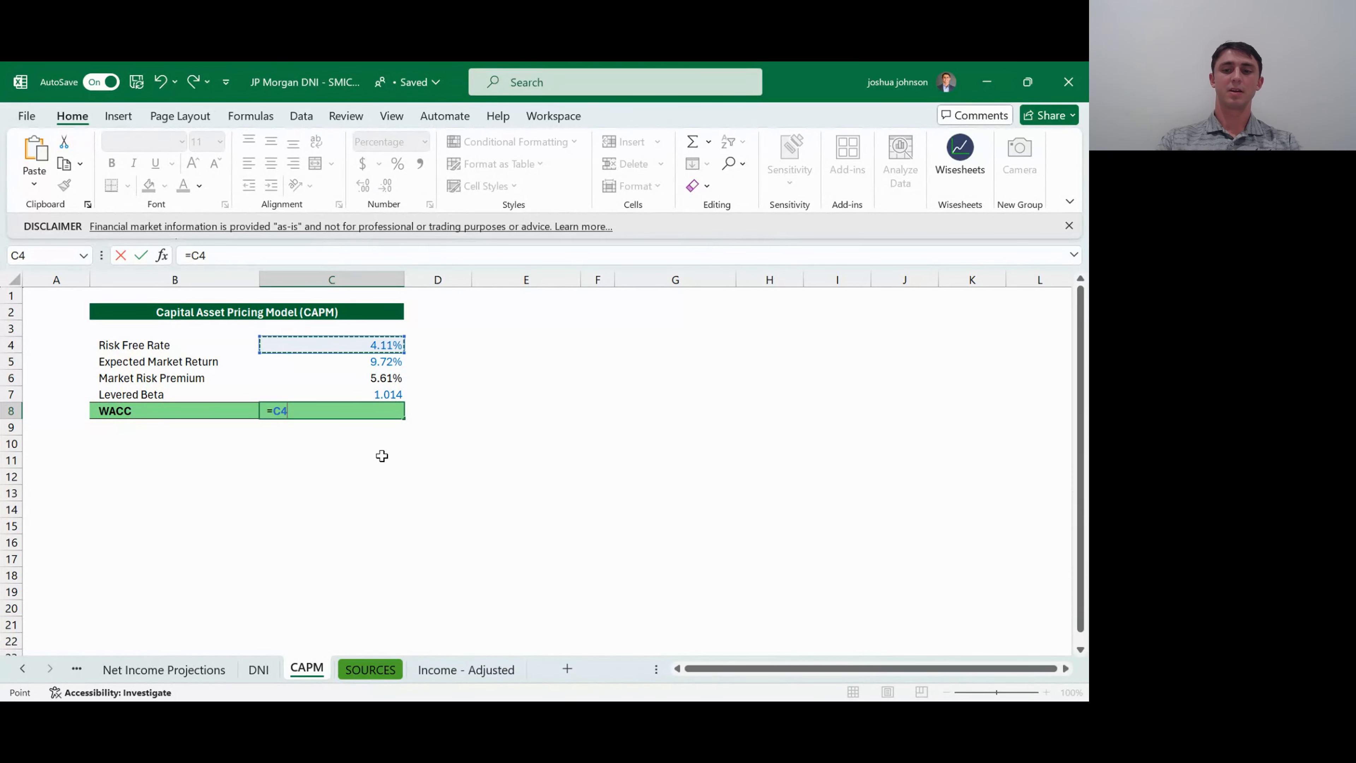
type("+")
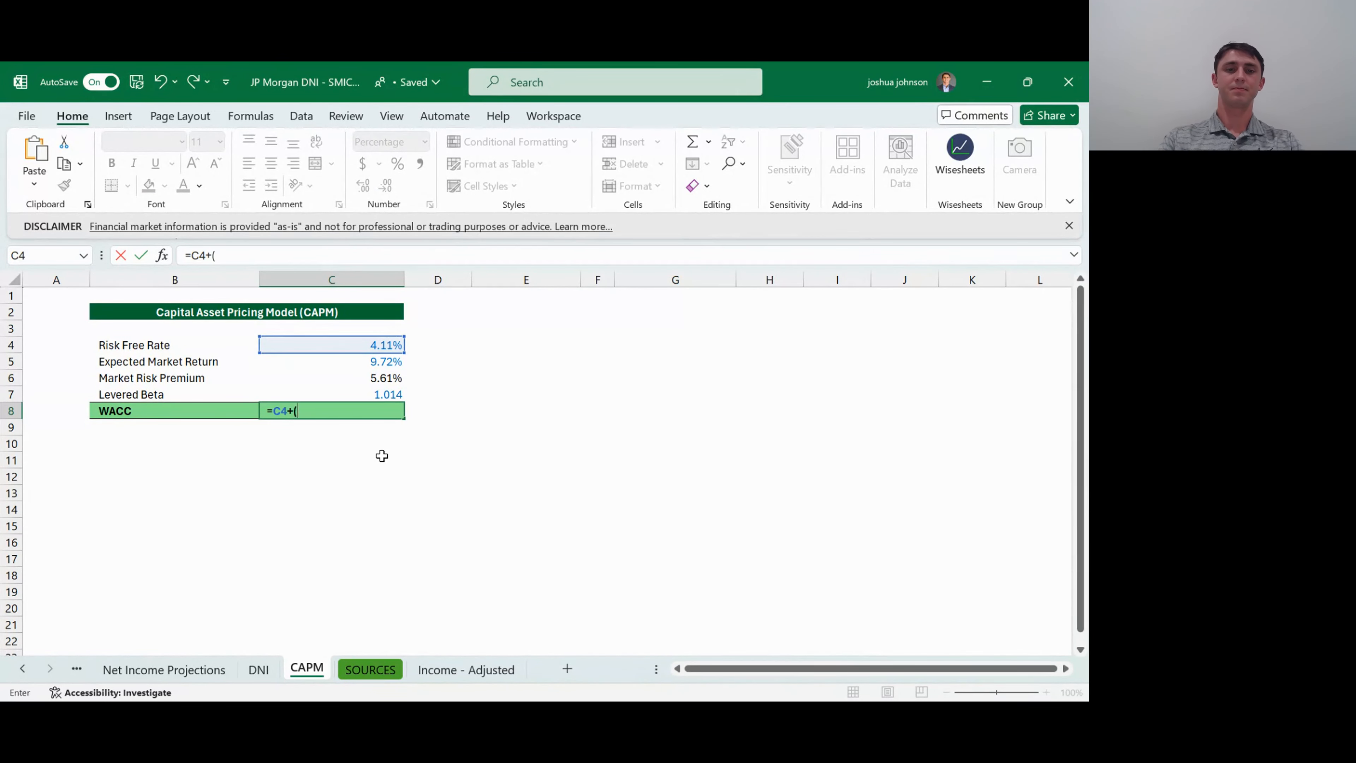
type("(")
key("Up")
key("Up")
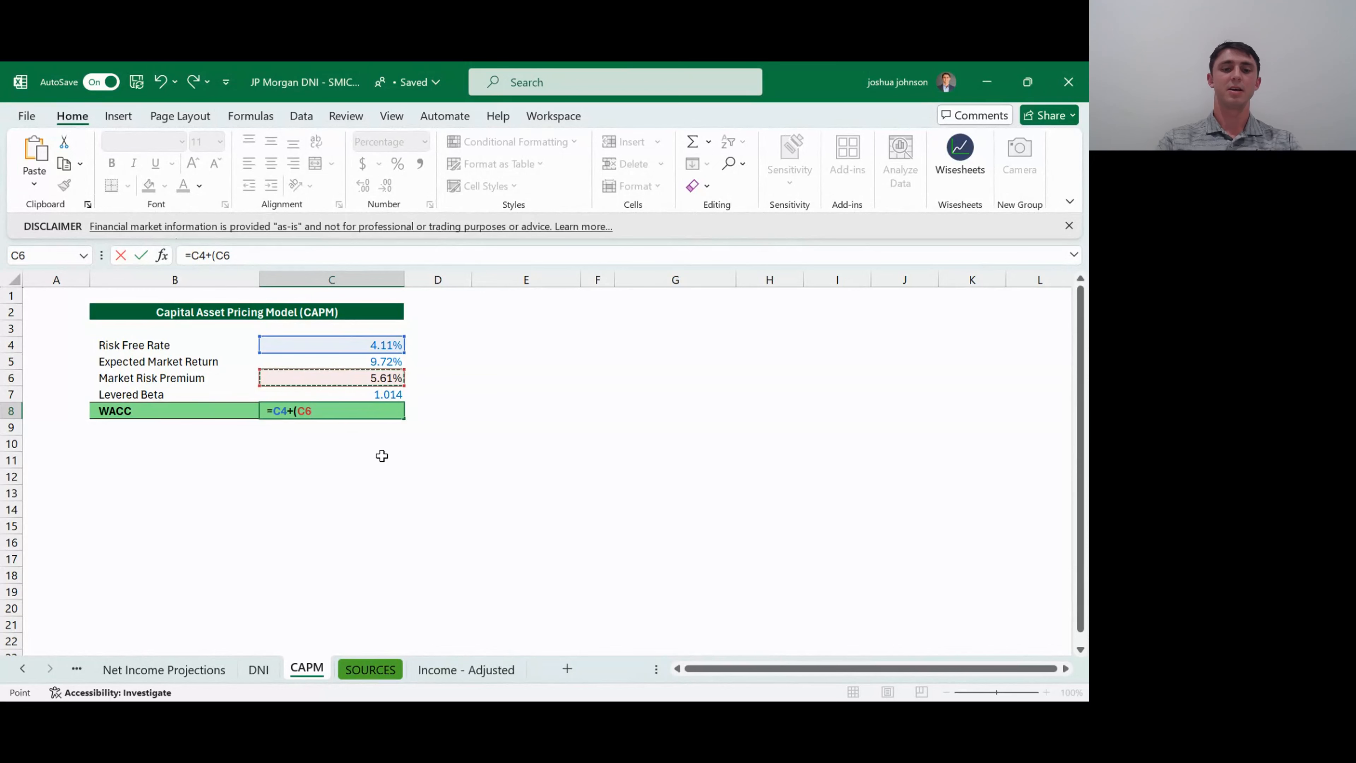
type("*")
key("Up")
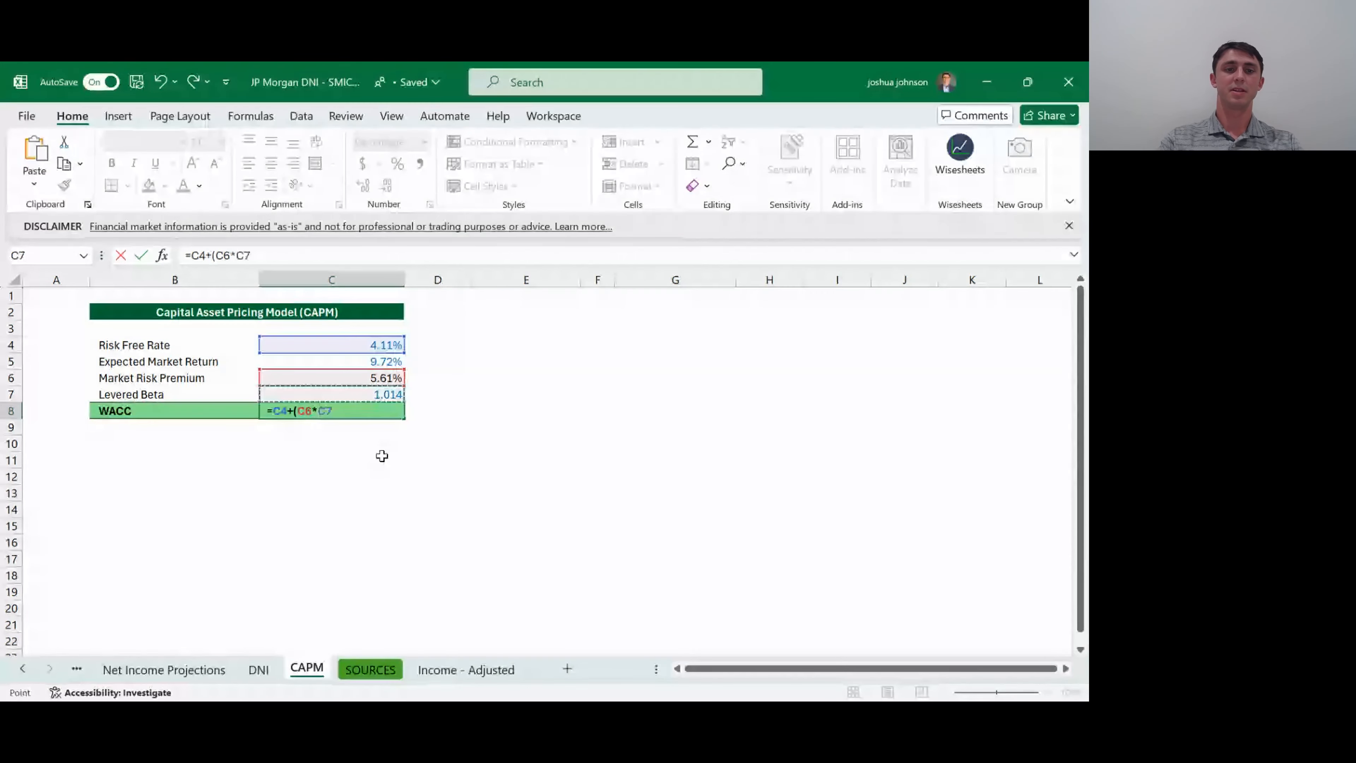
type(")")
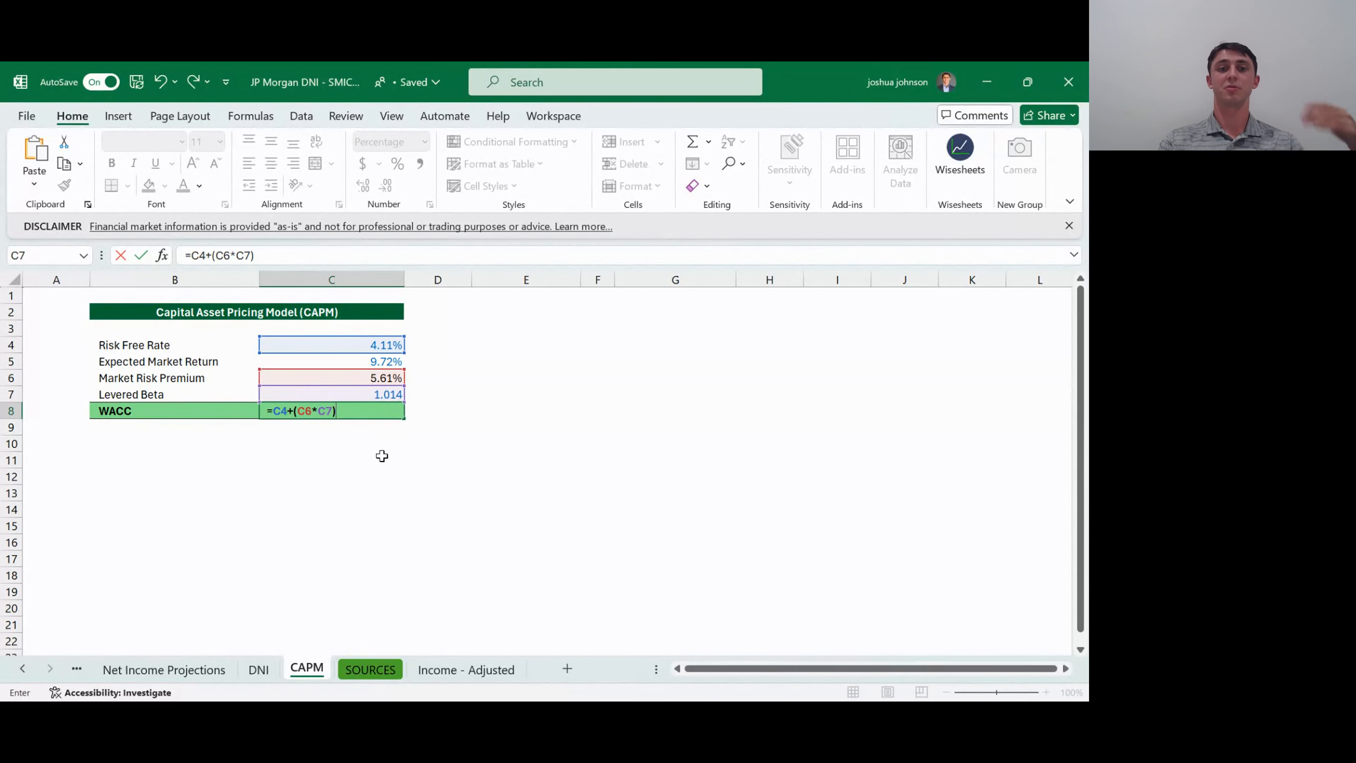
key("Return")
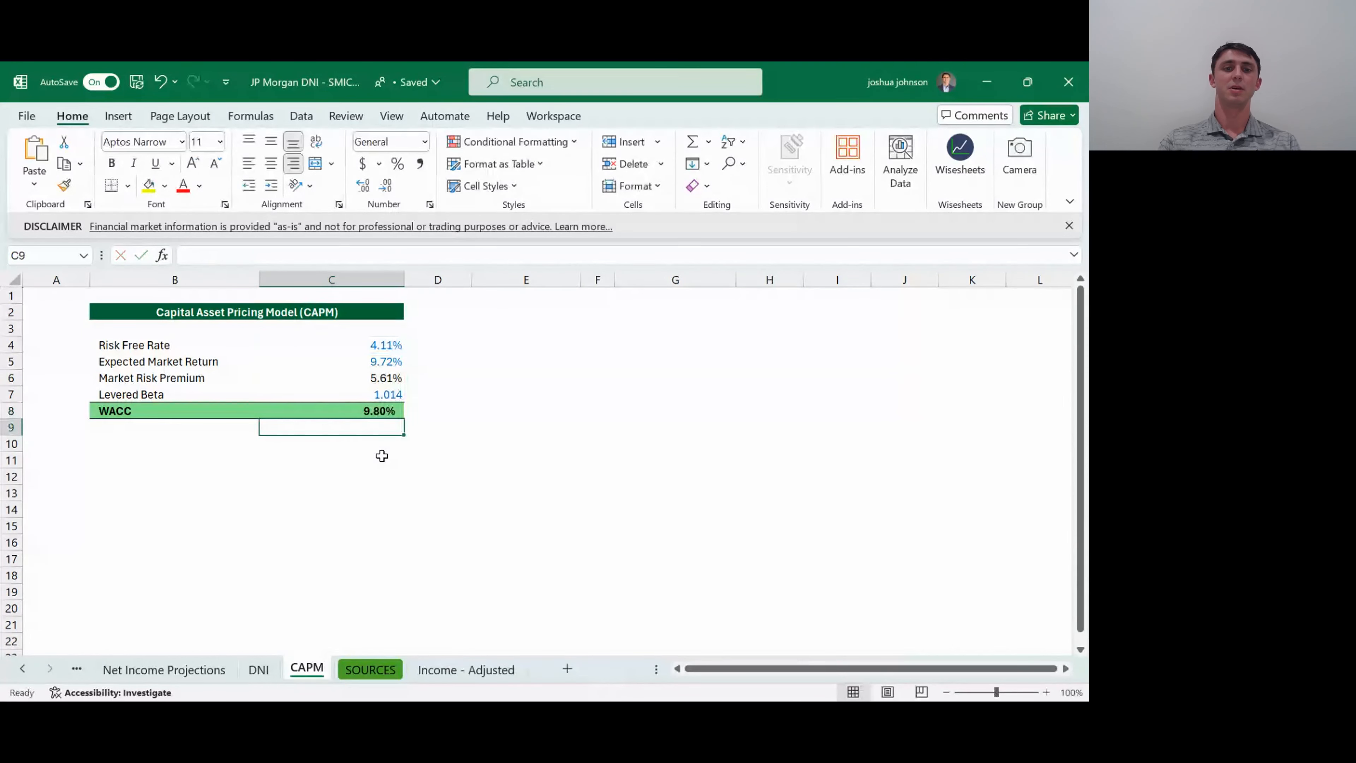
- Rename the WACC label in B8 to CAPM
key("Up")
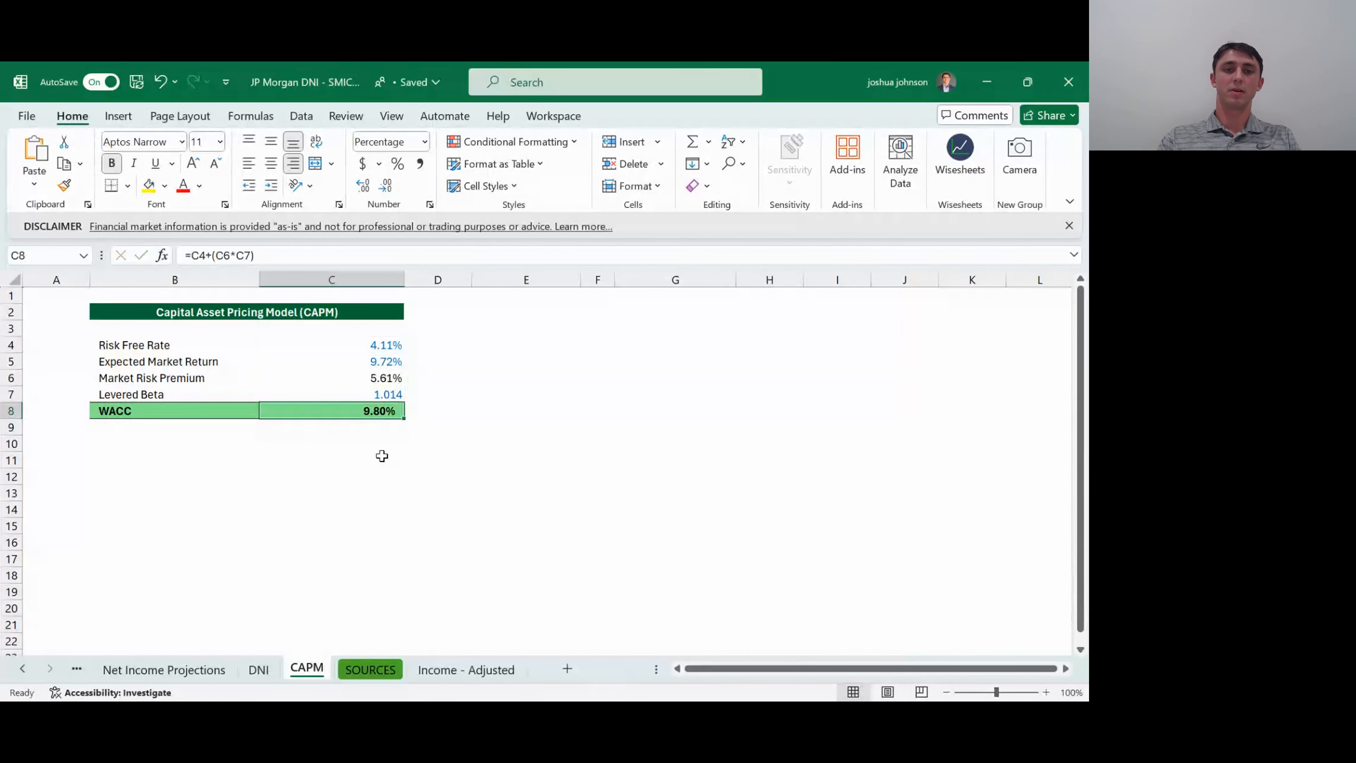
key("Left")
type("C")
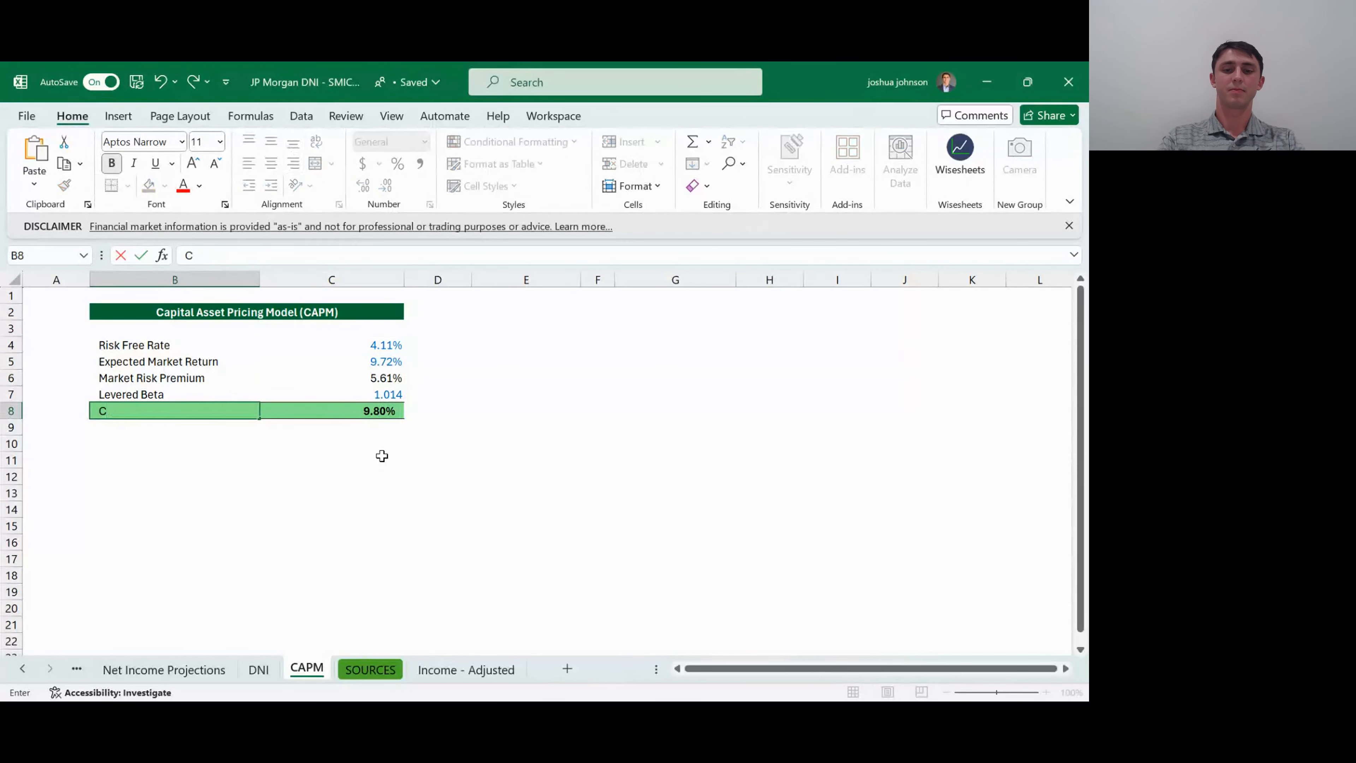
type("APM")
key("Return")
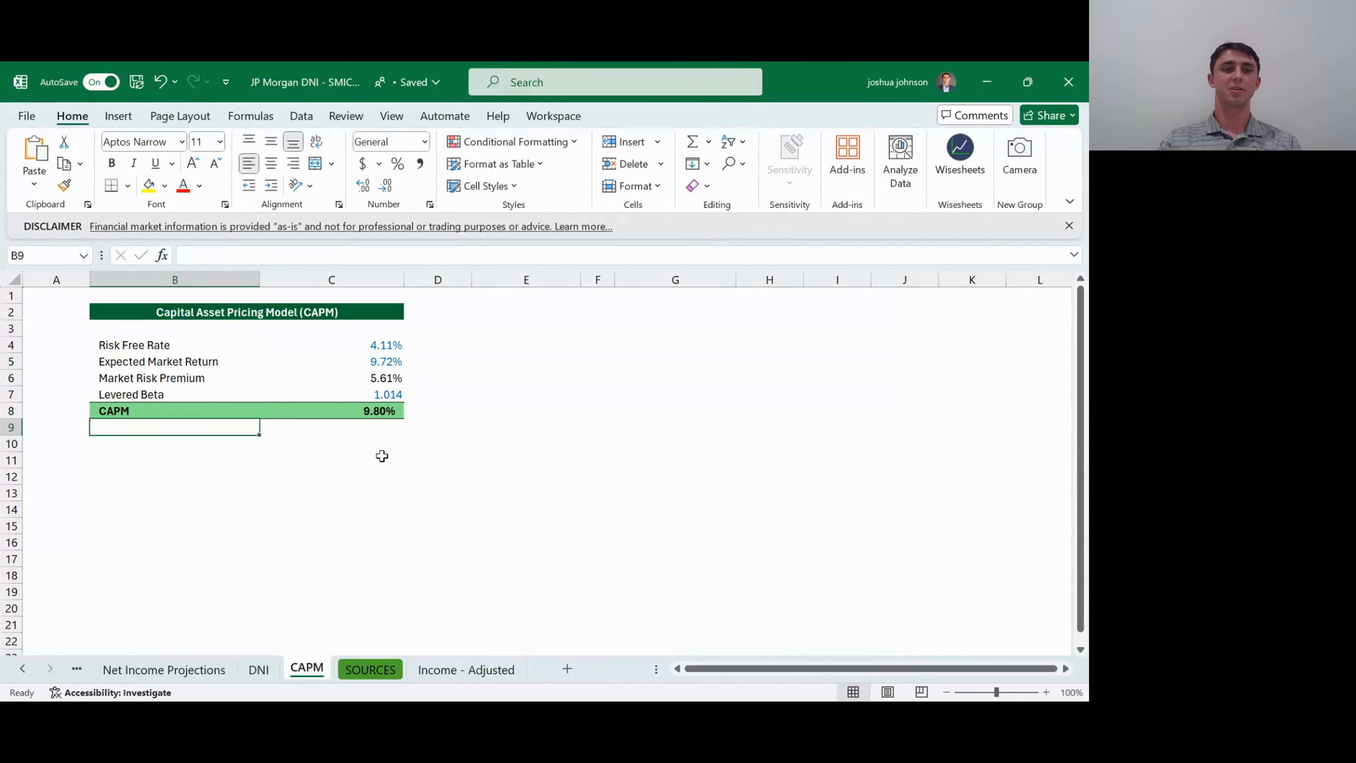
key("Up")
key("Right")
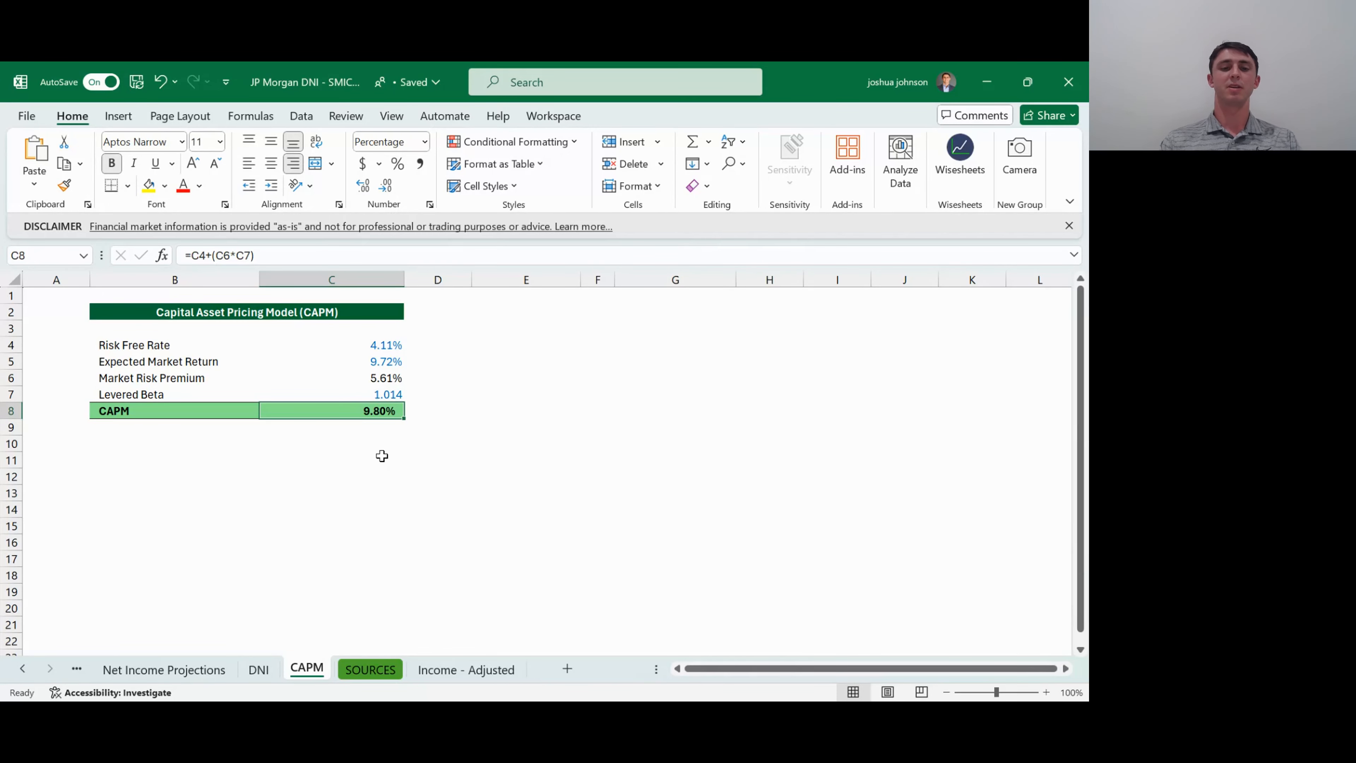
- Return to the DNI sheet and review the Sum of PV of Net Income, Growth Rate and CAPM rows of the Implied Share Price Calculation
key("ctrl+Page_Up")
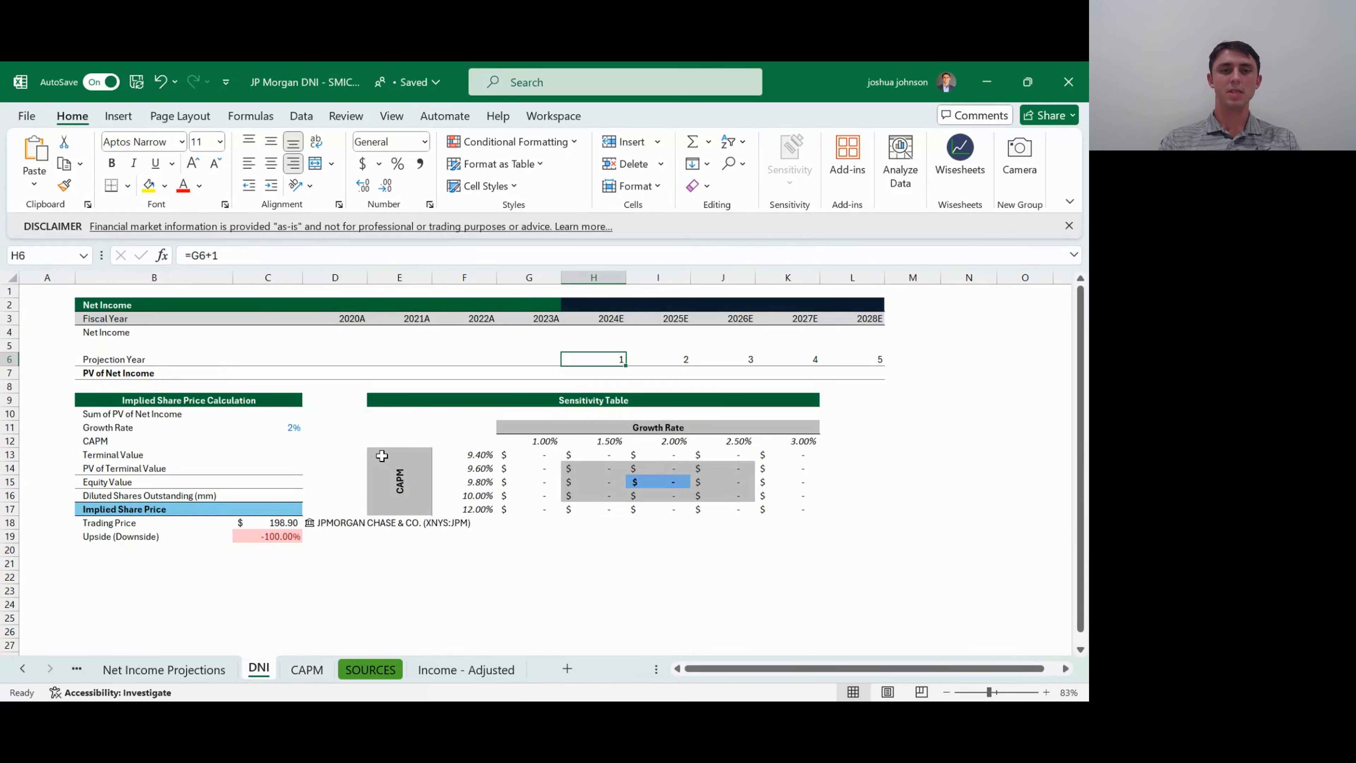
key("Left")
key("Left")
key("Left")
key("Left")
key("Left")
key("Left")
key("Down")
key("Down")
key("Down")
key("Down")
key("Down")
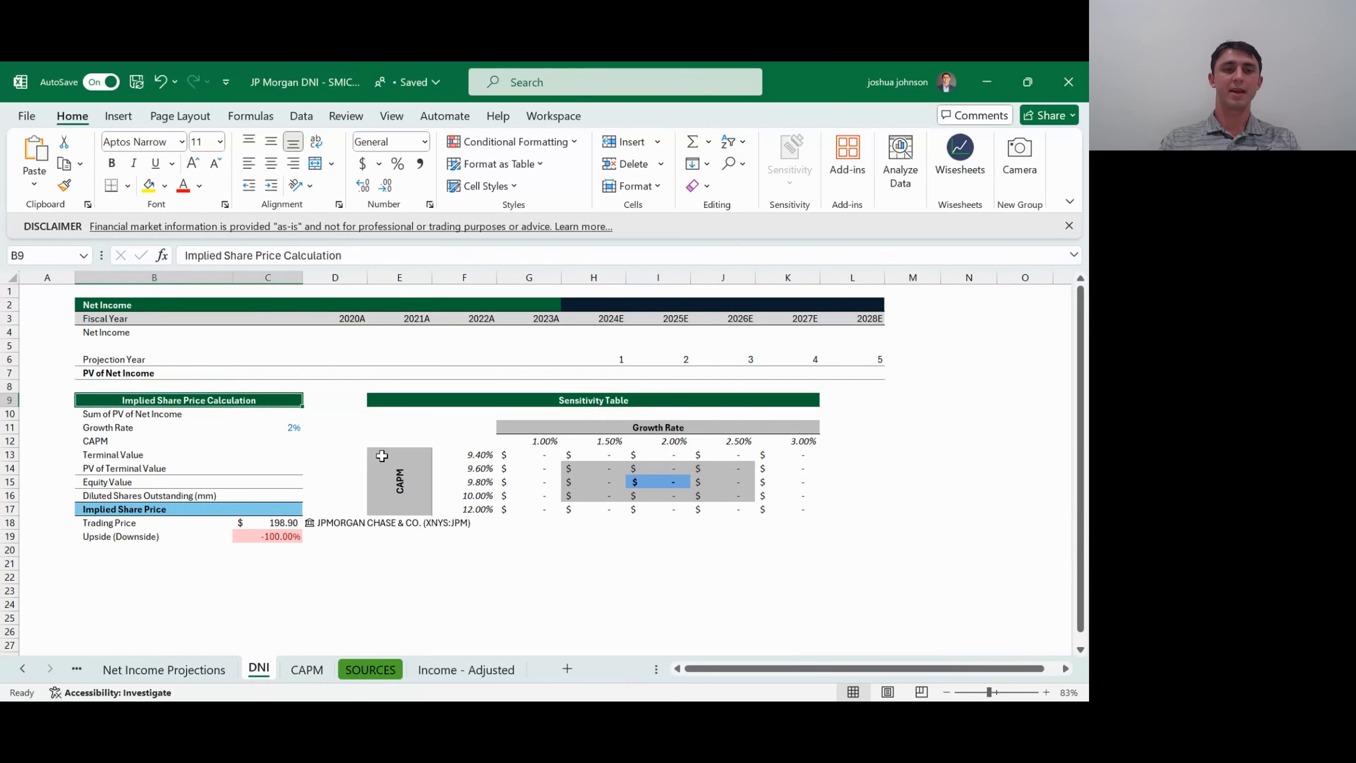
key("Down")
key("Right")
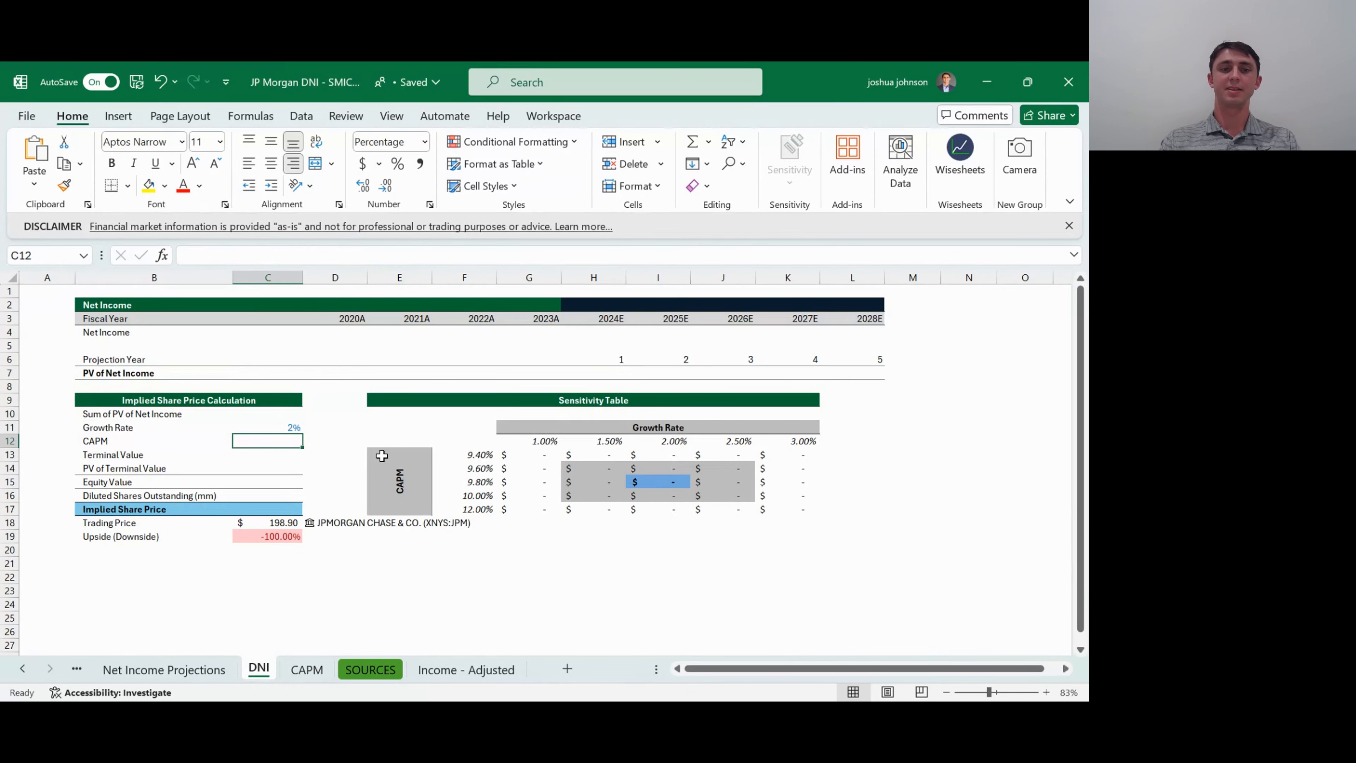
key("Up")
key("Up")
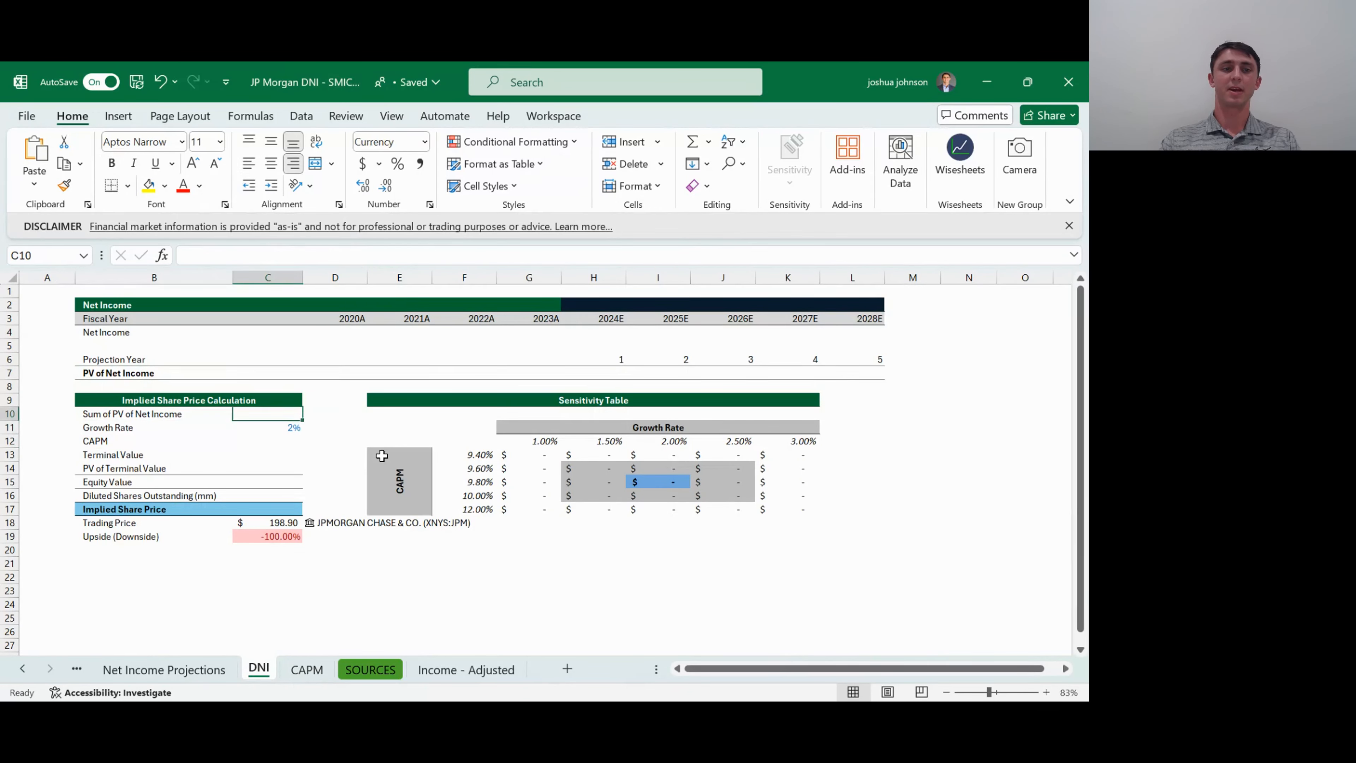
- Link the CAPM rate in C12 of the DNI sheet to the calculated result in C8 of the CAPM sheet
key("Left")
key("Down")
key("Down")
key("Right")
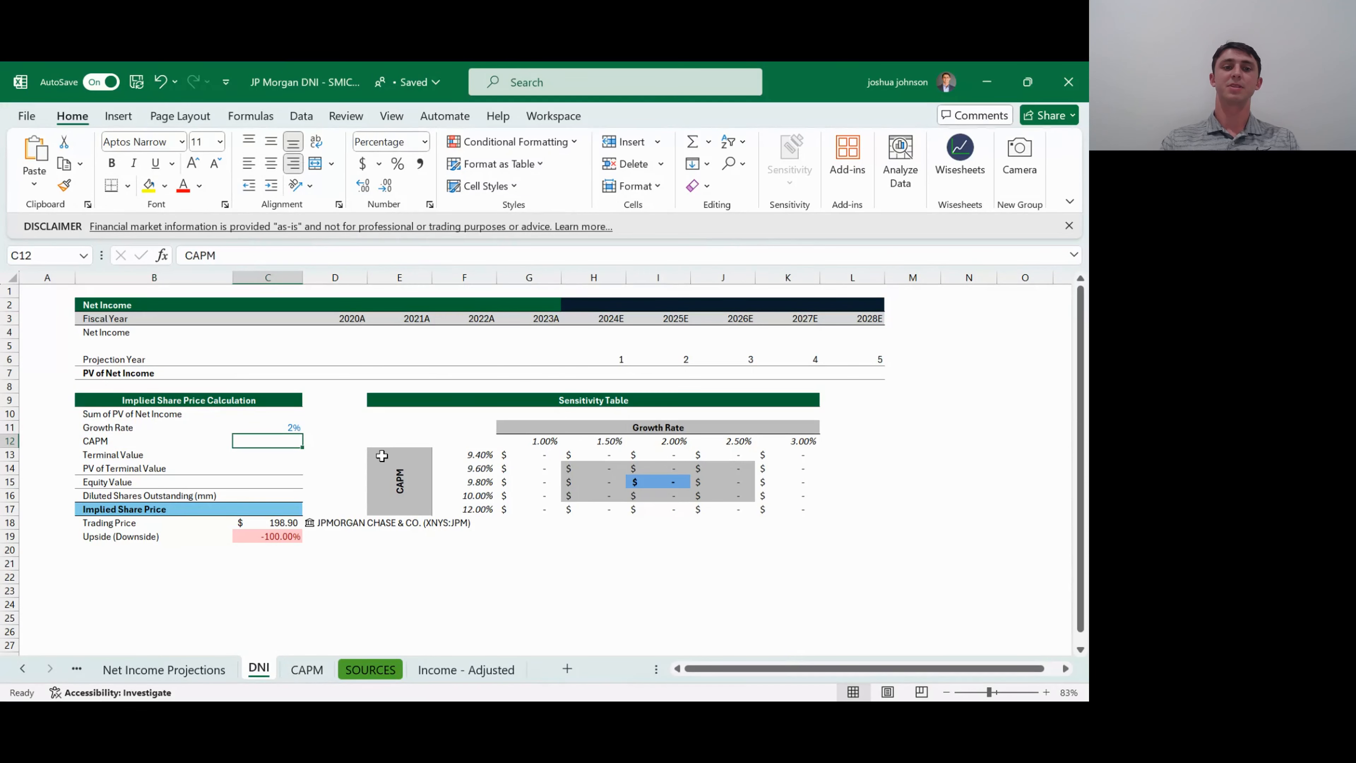
type("=")
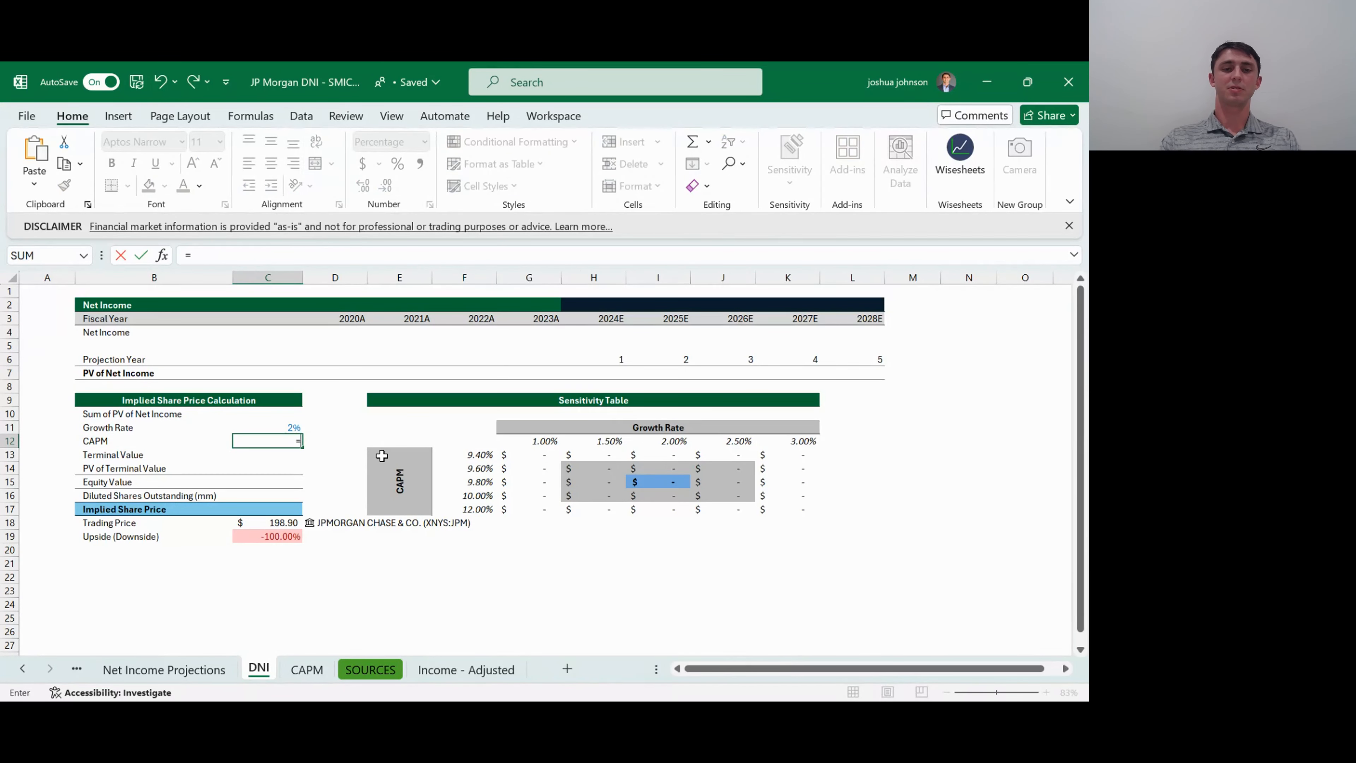
key("ctrl+Page_Down")
key("Down")
key("Down")
key("Down")
key("Down")
key("Down")
key("Down")
key("Down")
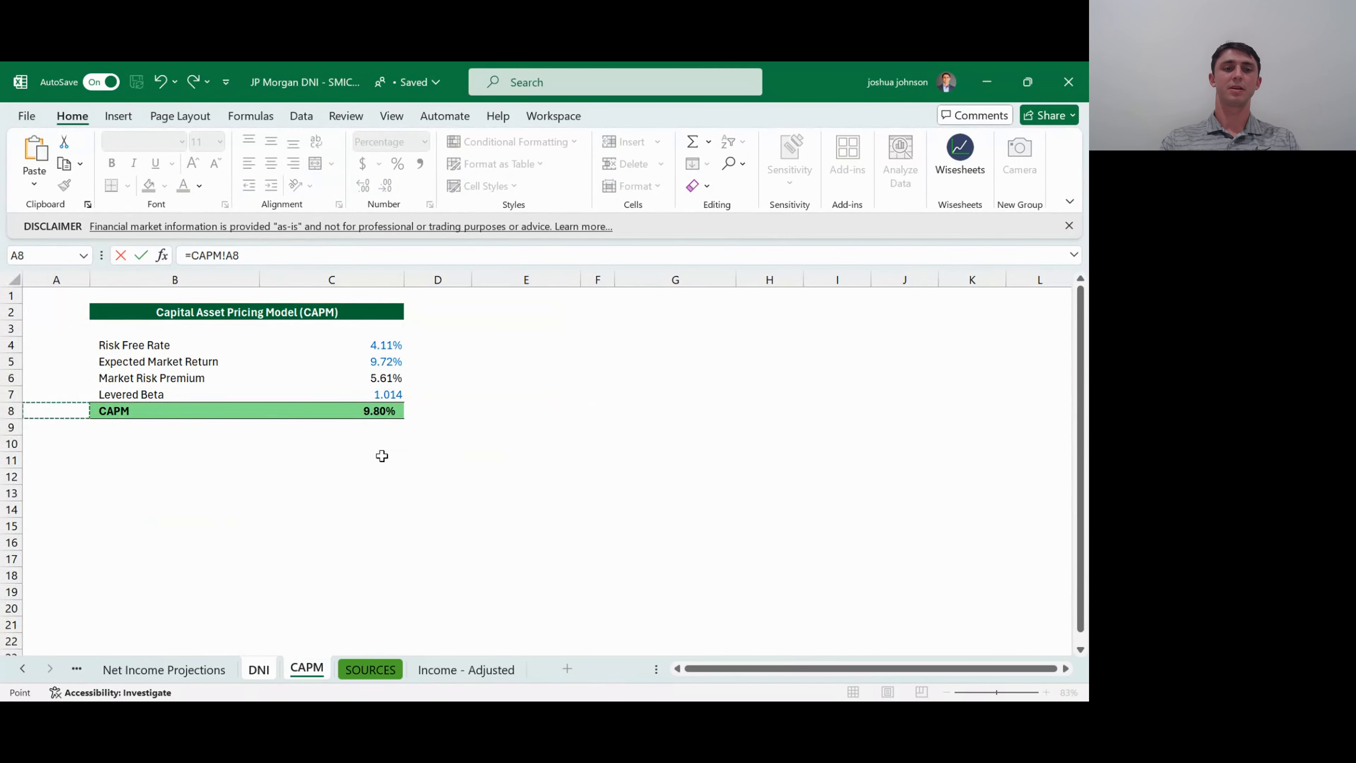
key("Right")
key("Right")
key("Right")
key("Left")
key("Return")
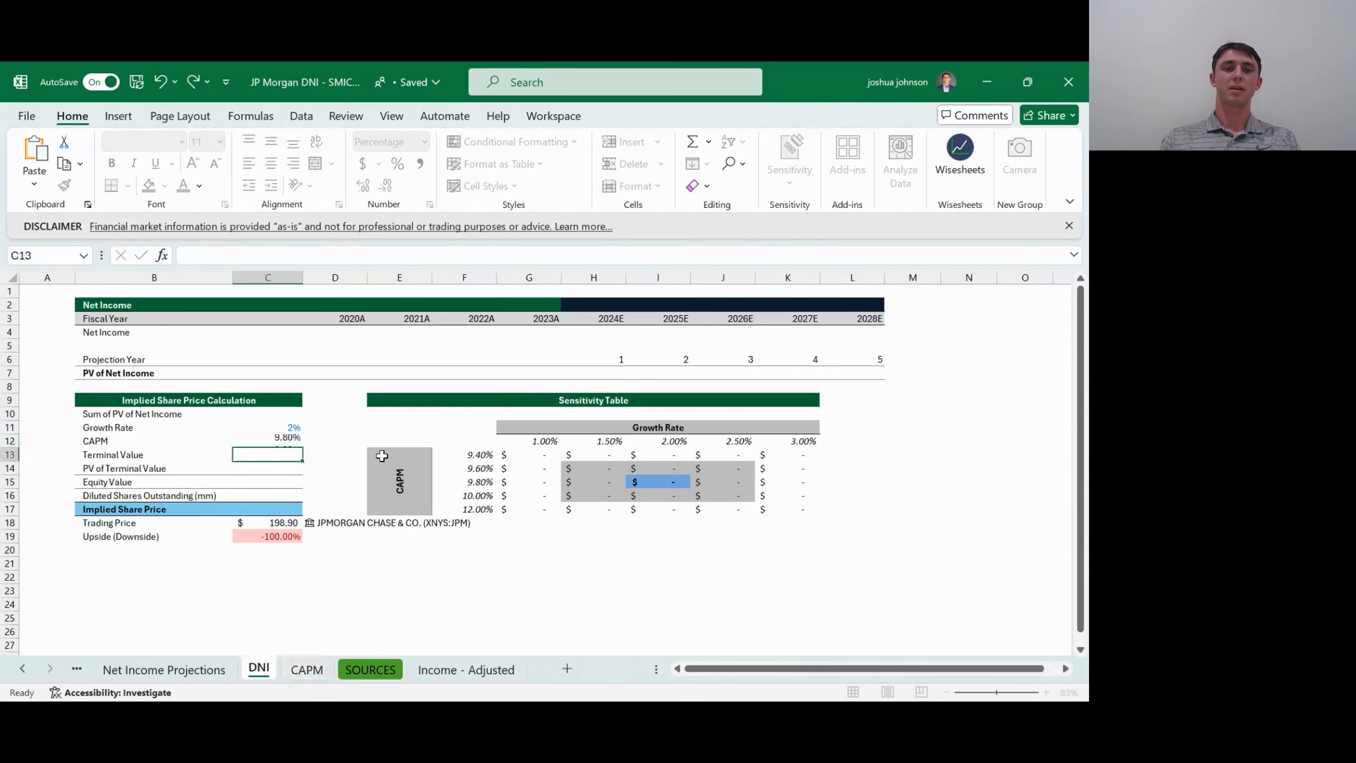
- Link the 2020A Net Income in D4 of the DNI sheet to C4 on the Net Income Projections sheet
key("Up")
key("Up")
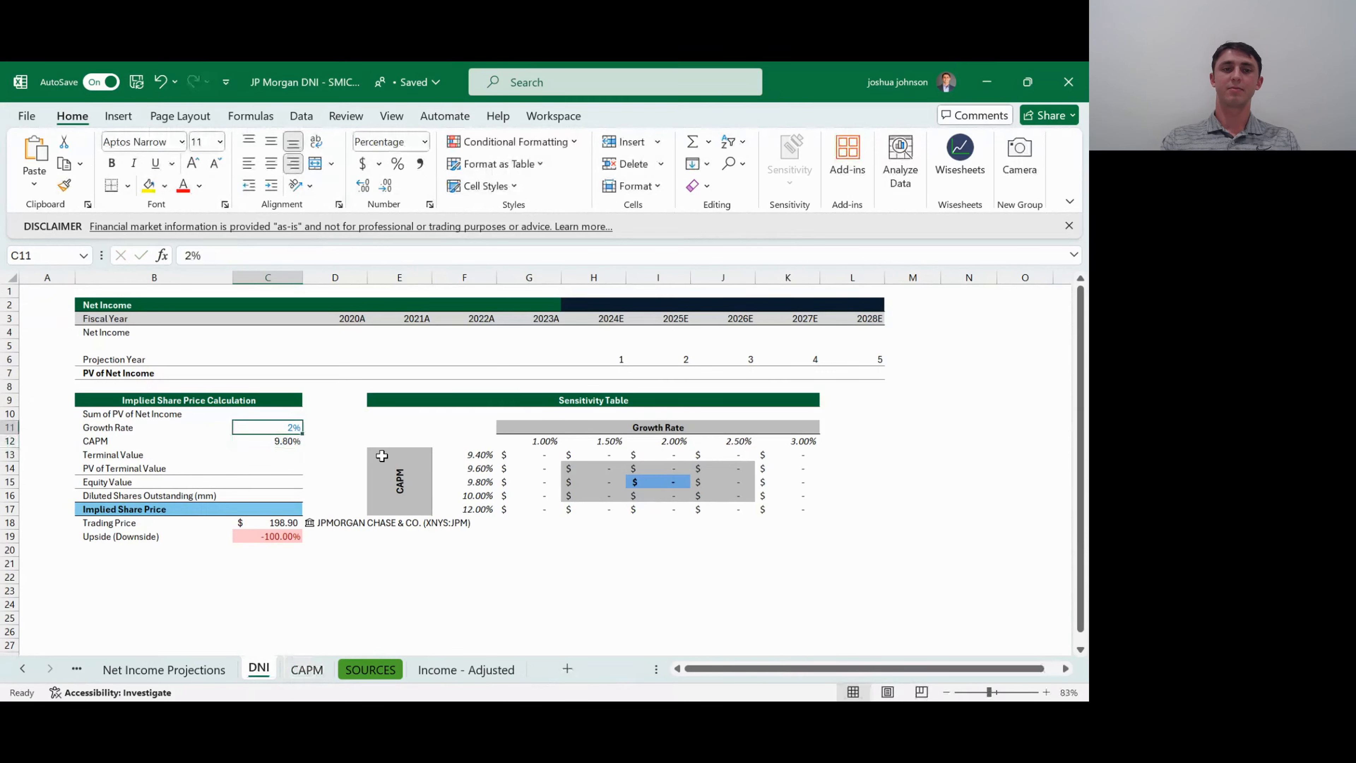
key("Up")
key("Up")
key("Up")
key("Up")
key("Up")
key("Up")
key("Up")
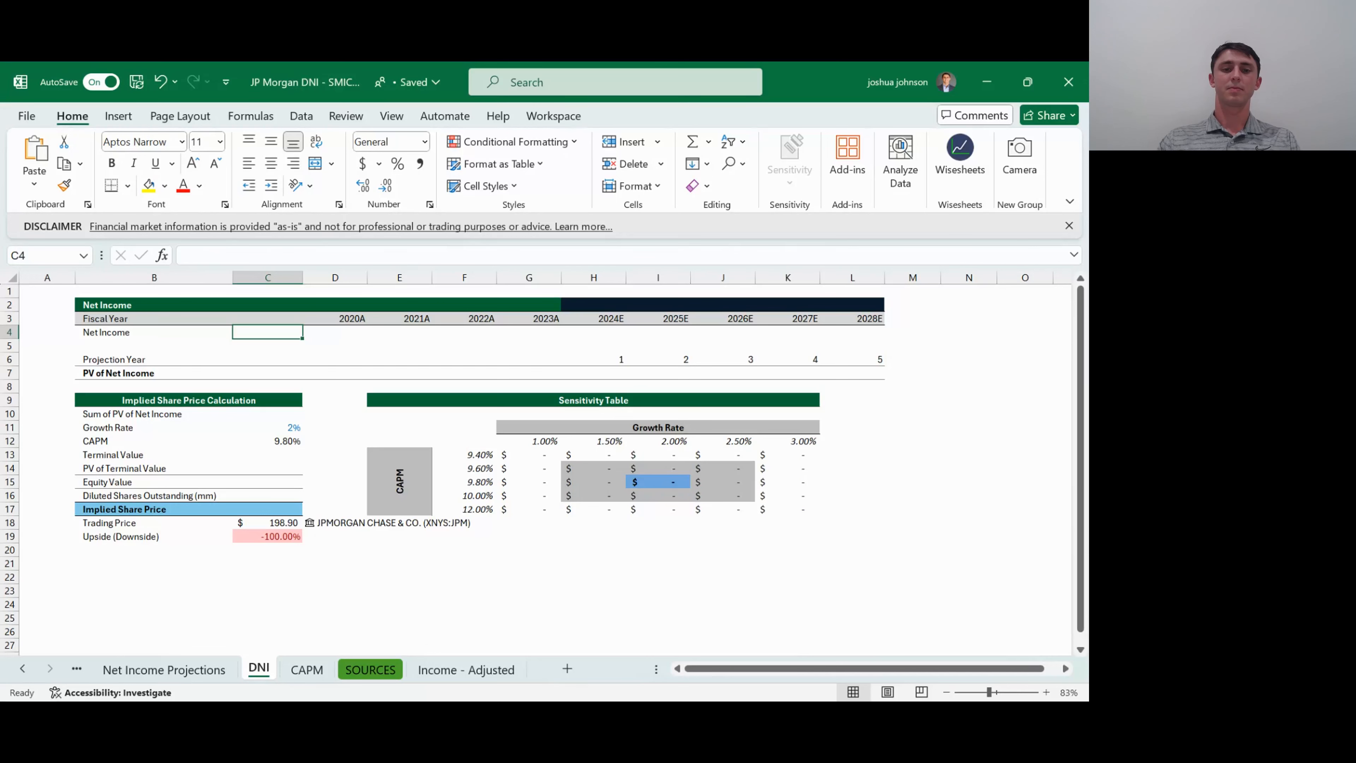
left_click(385, 612)
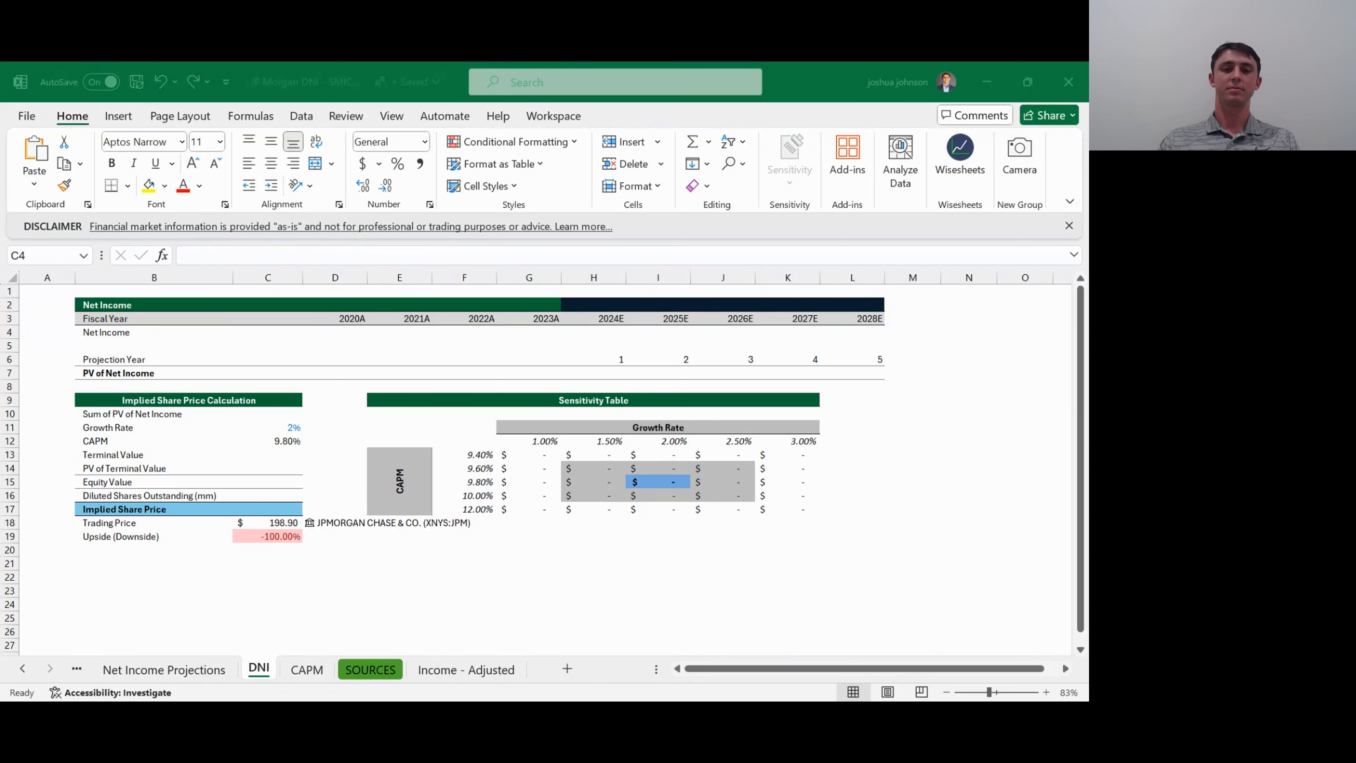
left_click(477, 577)
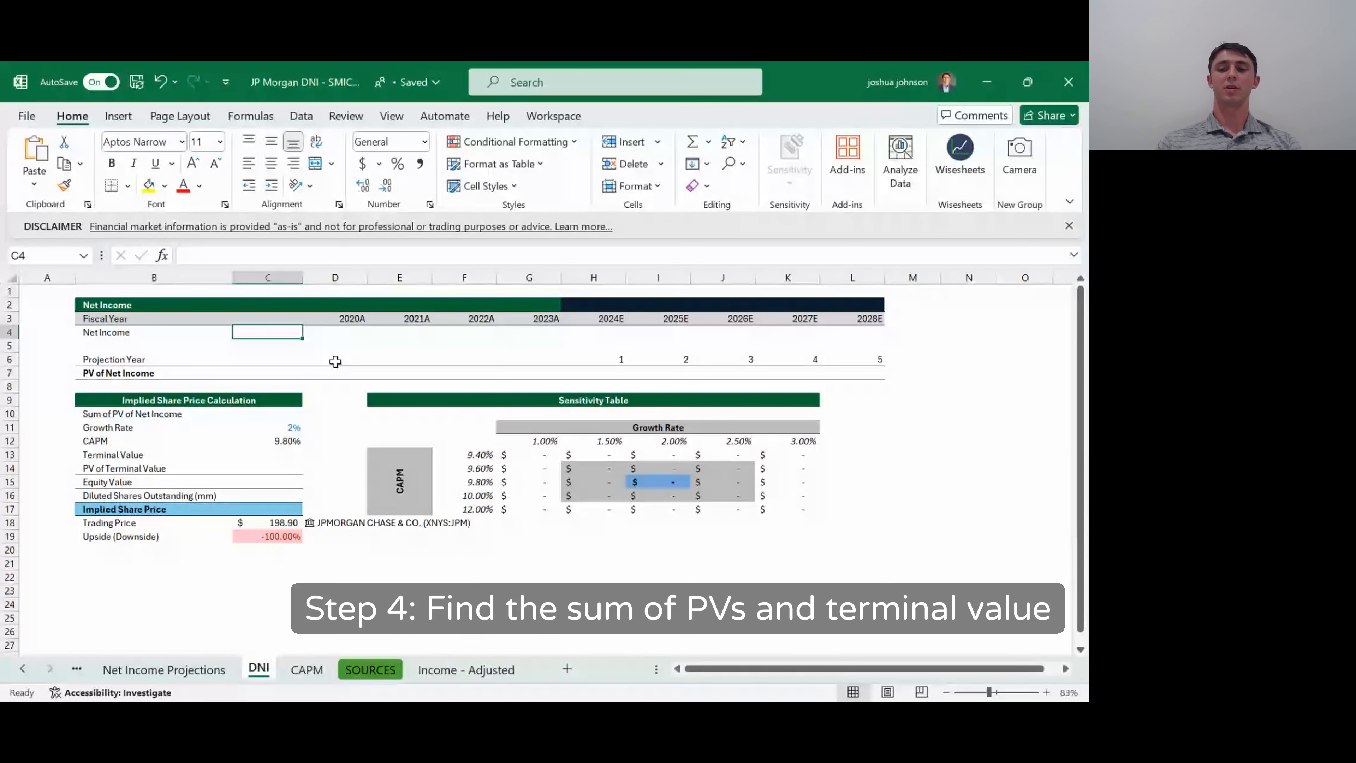
key("Right")
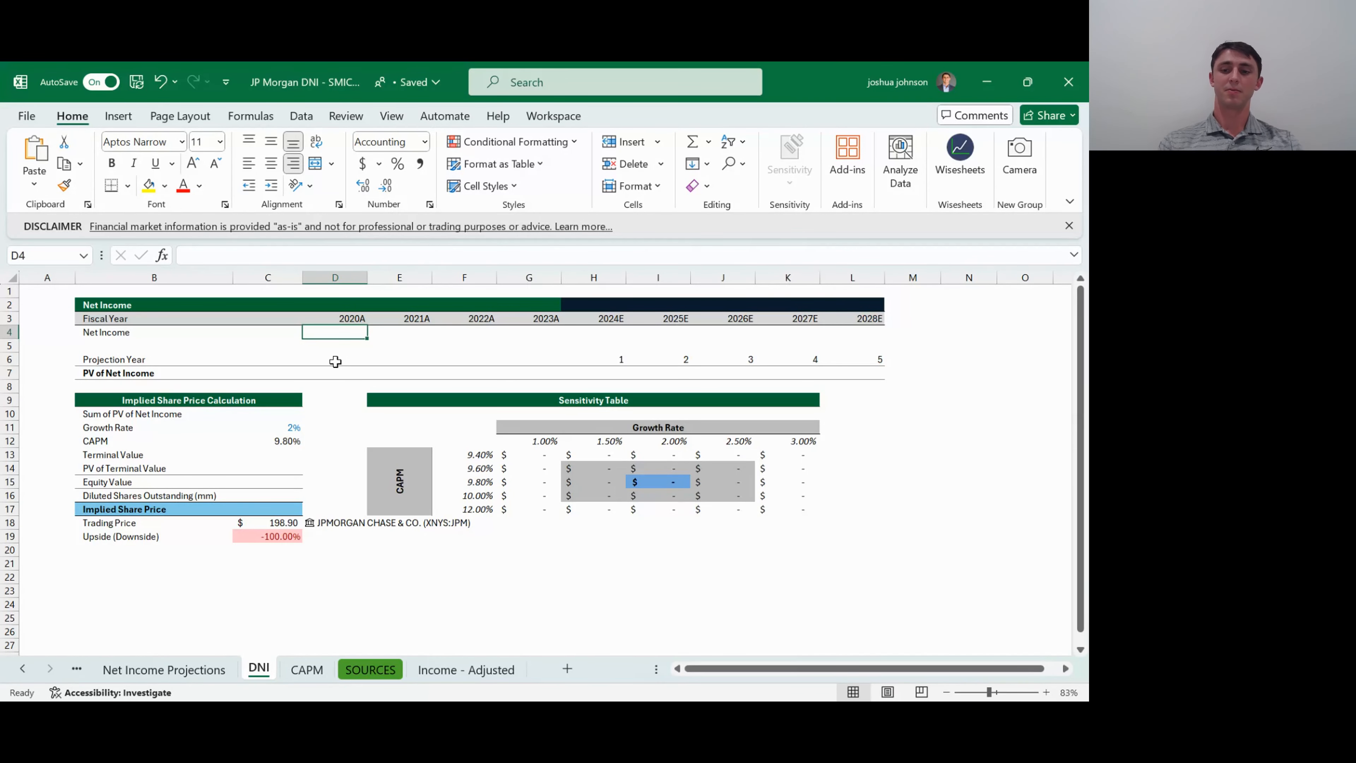
type("=")
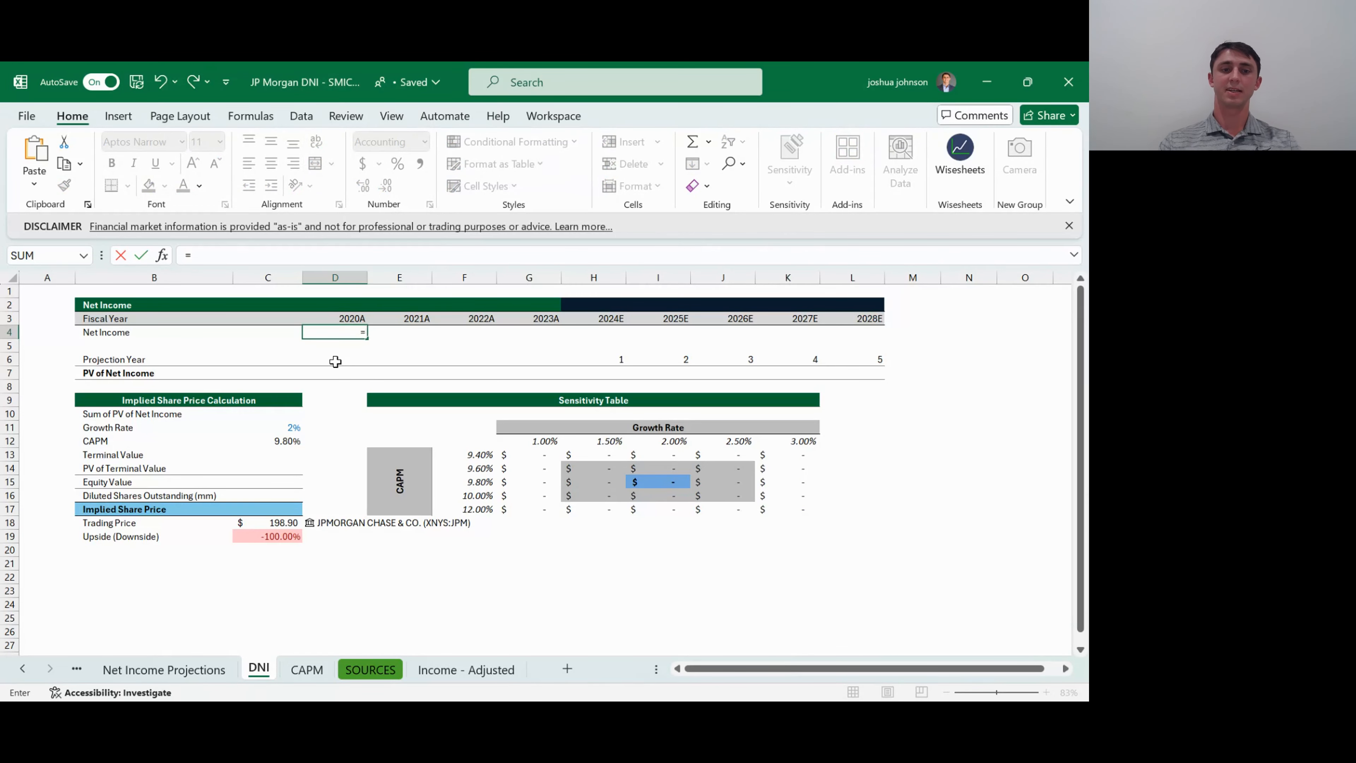
key("ctrl+Page_Up")
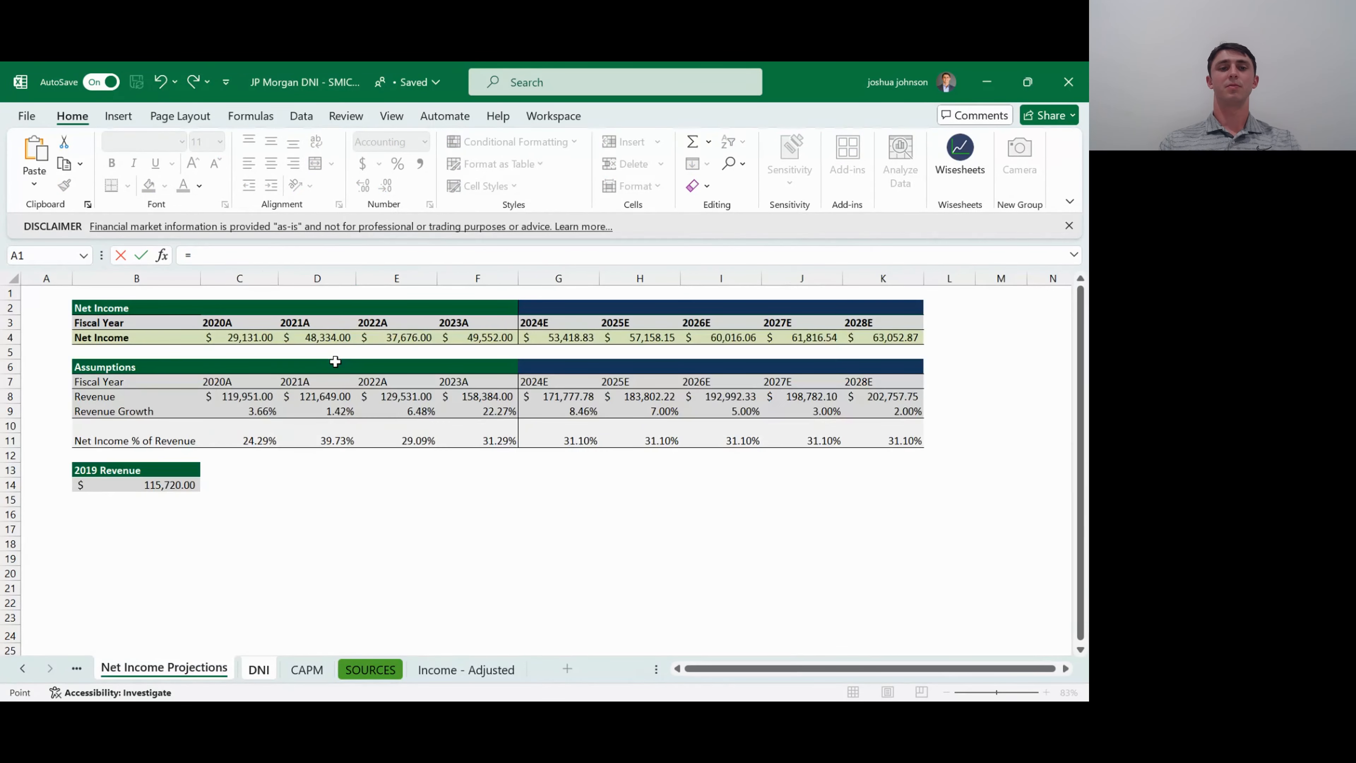
key("Up")
key("Right")
key("Right")
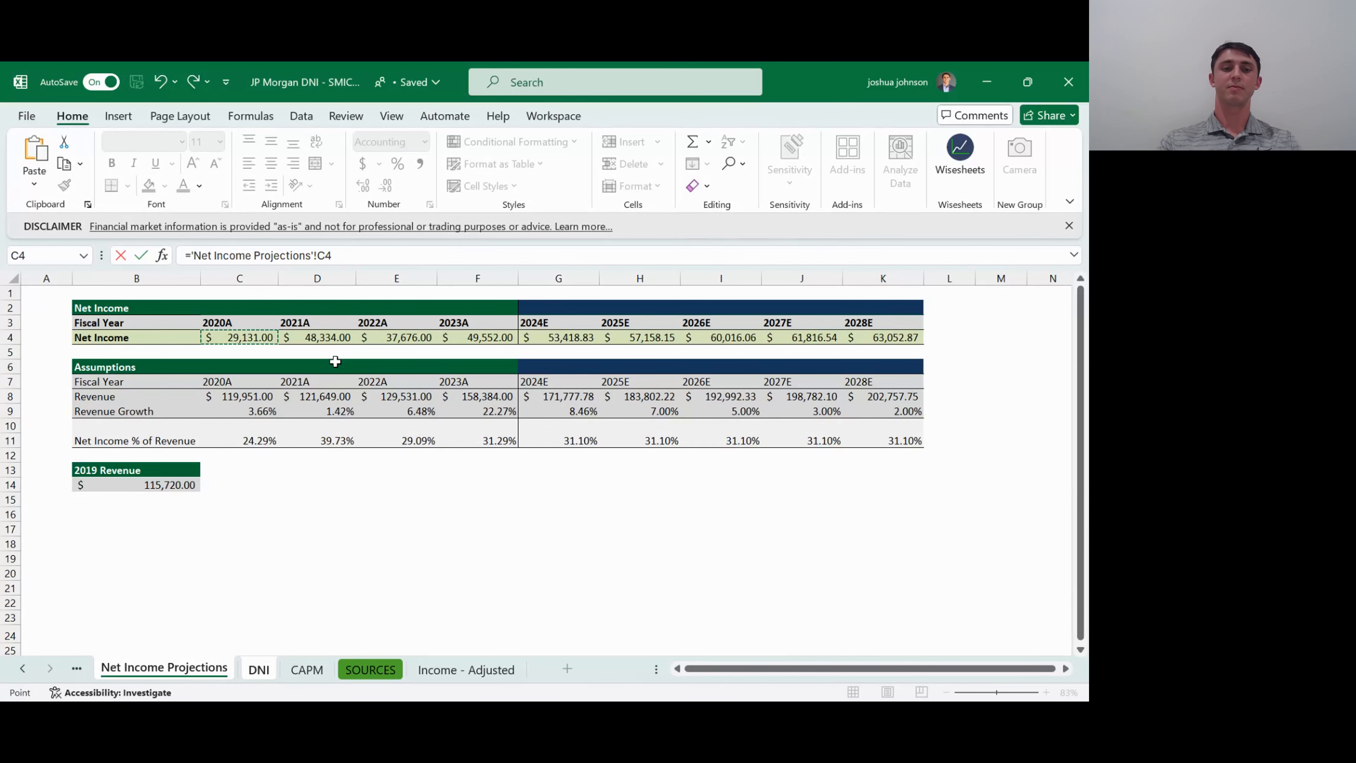
key("Return")
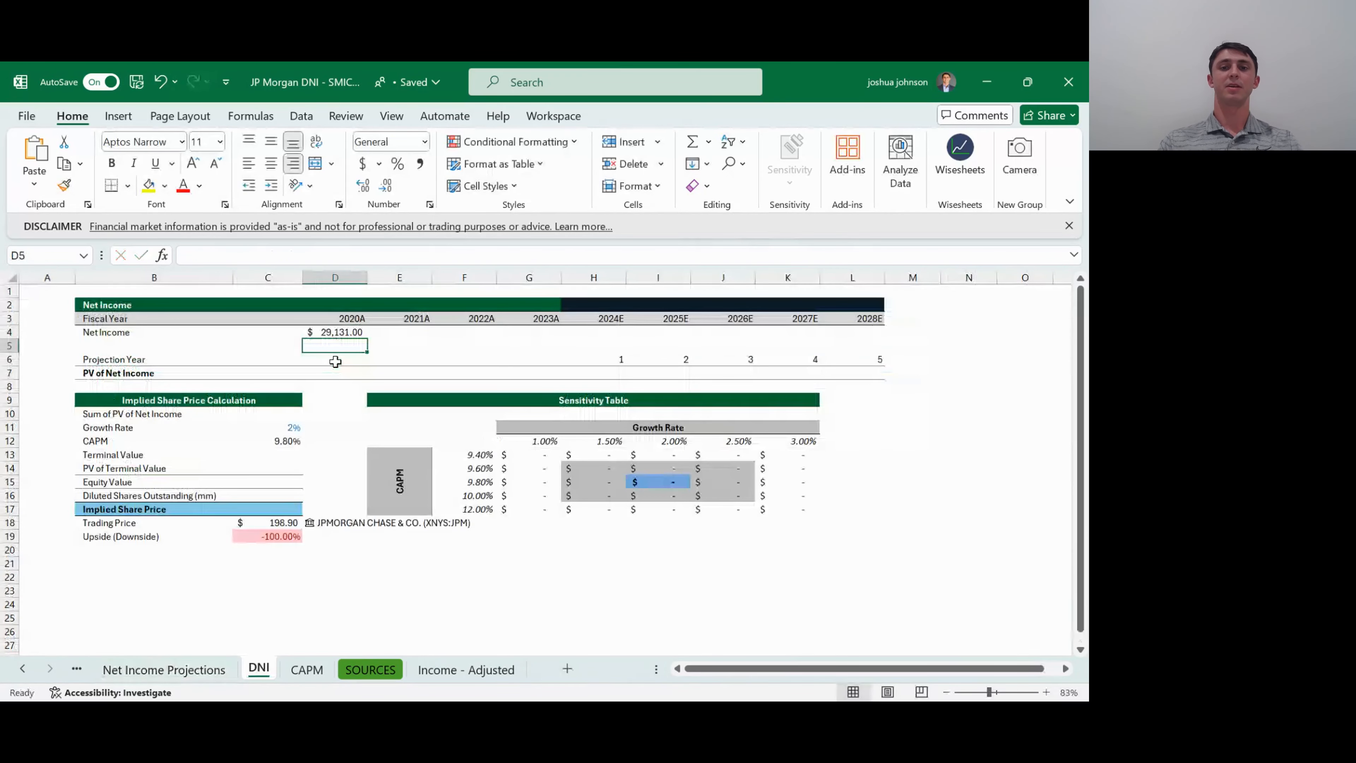
- Fill the Net Income link from D4 across to L4 to cover 2021A through 2028E
key("Up")
key("shift+Right")
key("shift+Right")
key("shift+Right")
key("shift+Right")
key("shift+Right")
key("shift+Right")
key("shift+Right")
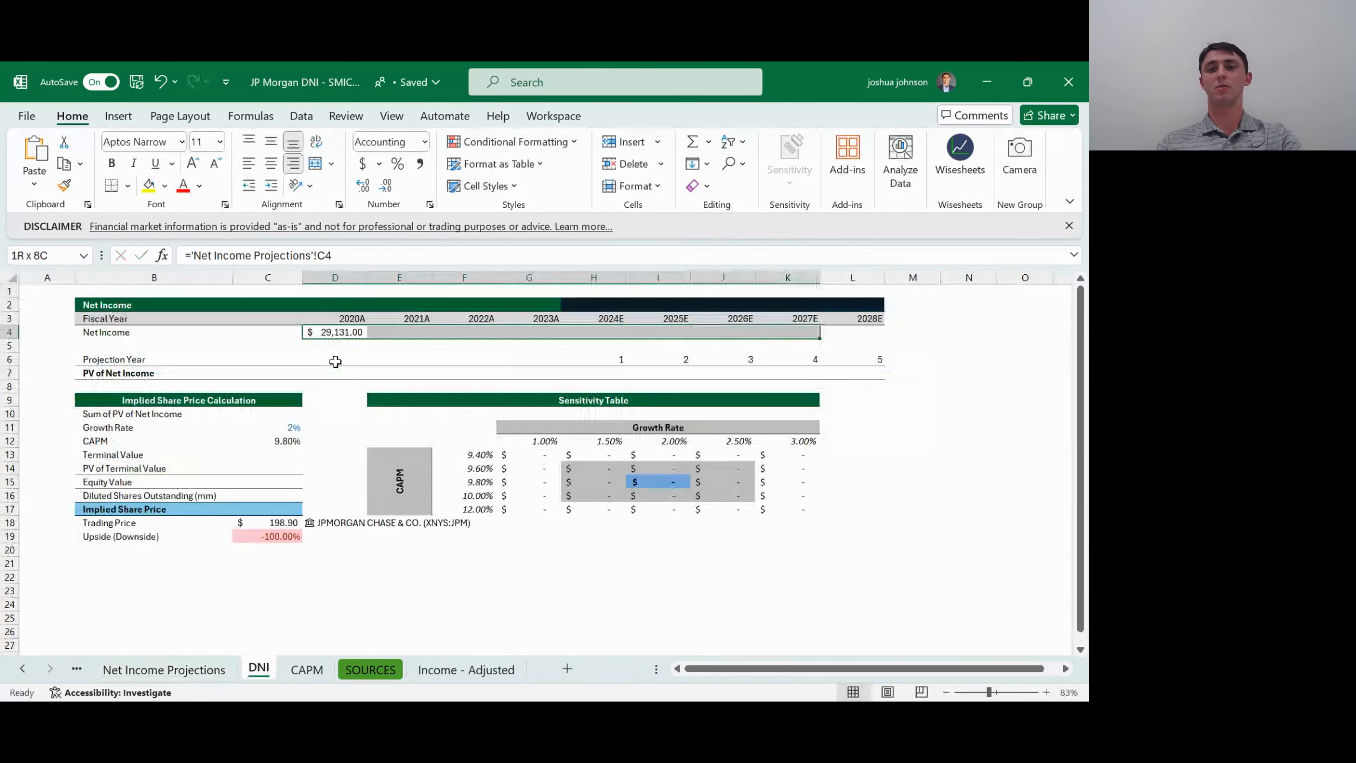
key("shift+Right")
key("ctrl+r")
- Examine the PV of Net Income row beneath the projection years
key("Down")
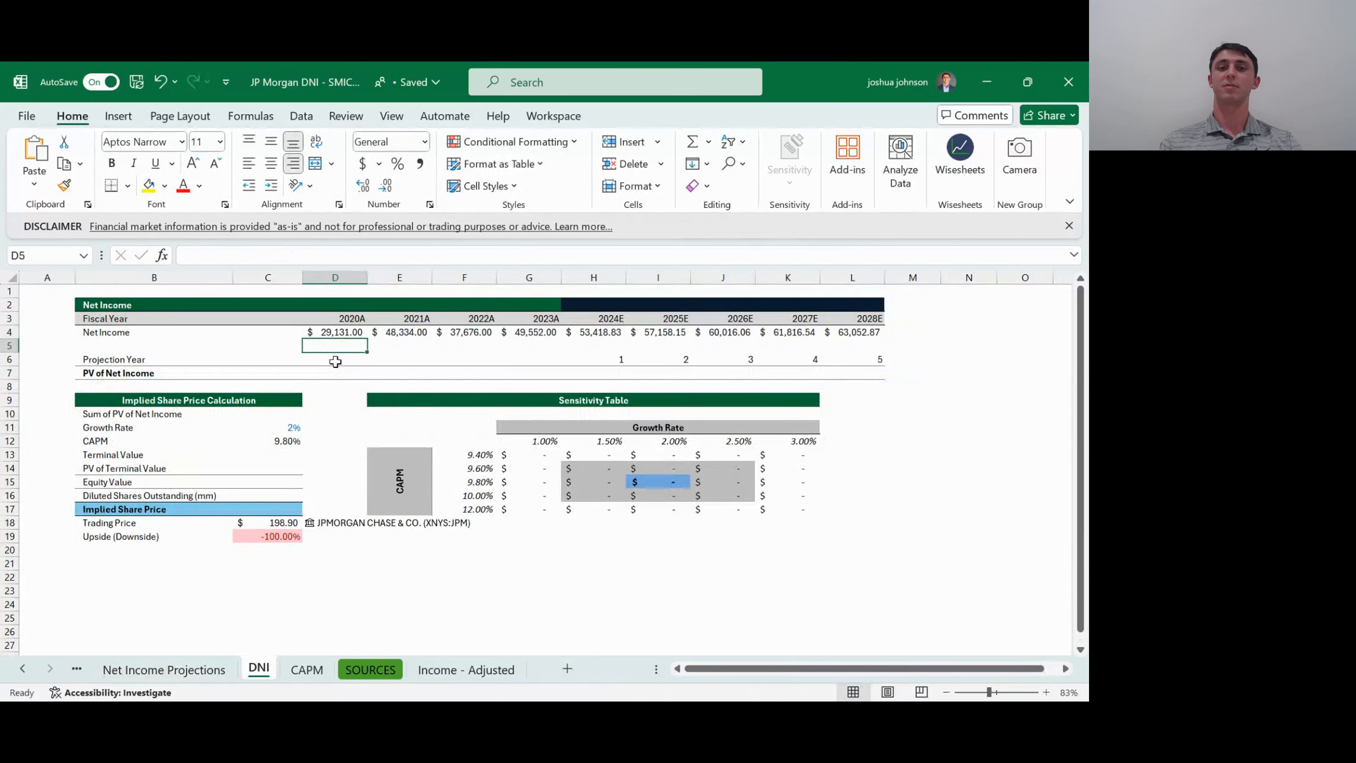
key("Down")
key("Down")
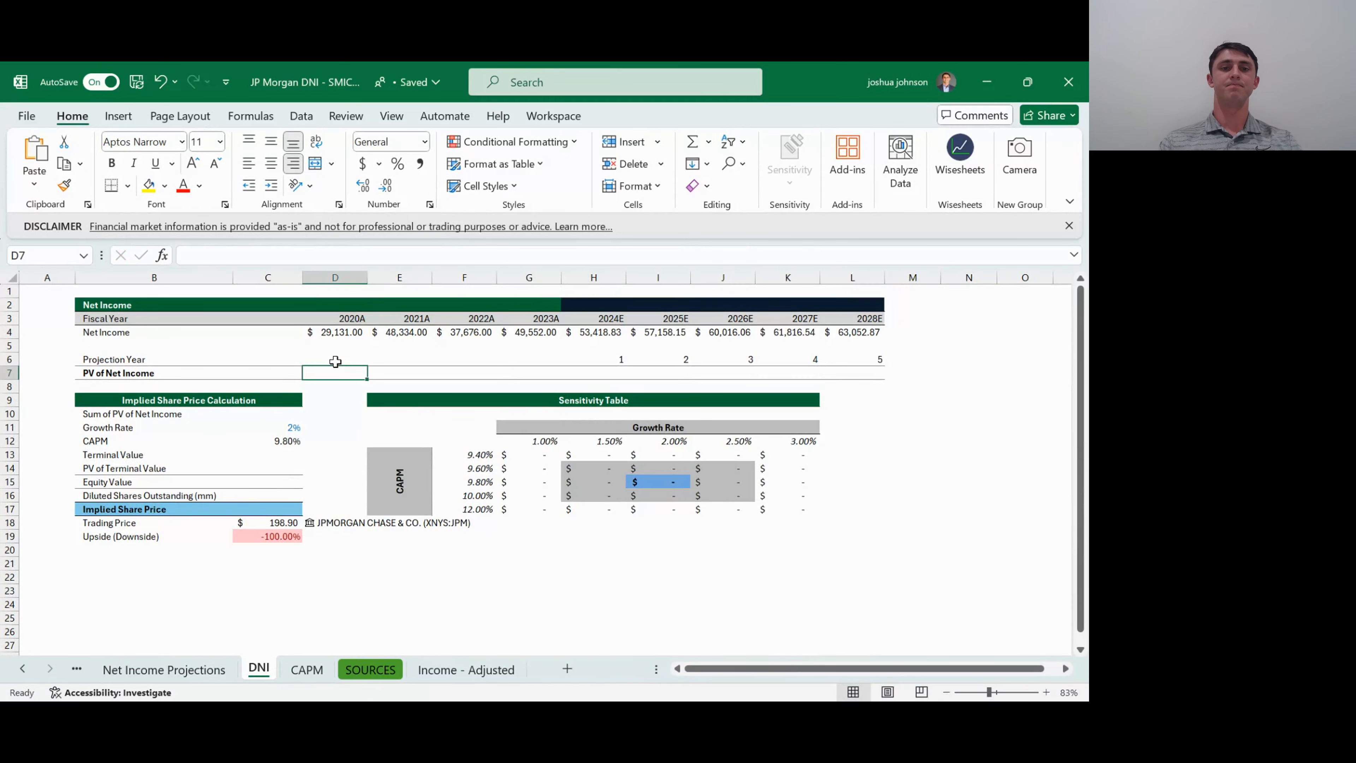
key("Right")
key("Right")
key("Right")
key("Right")
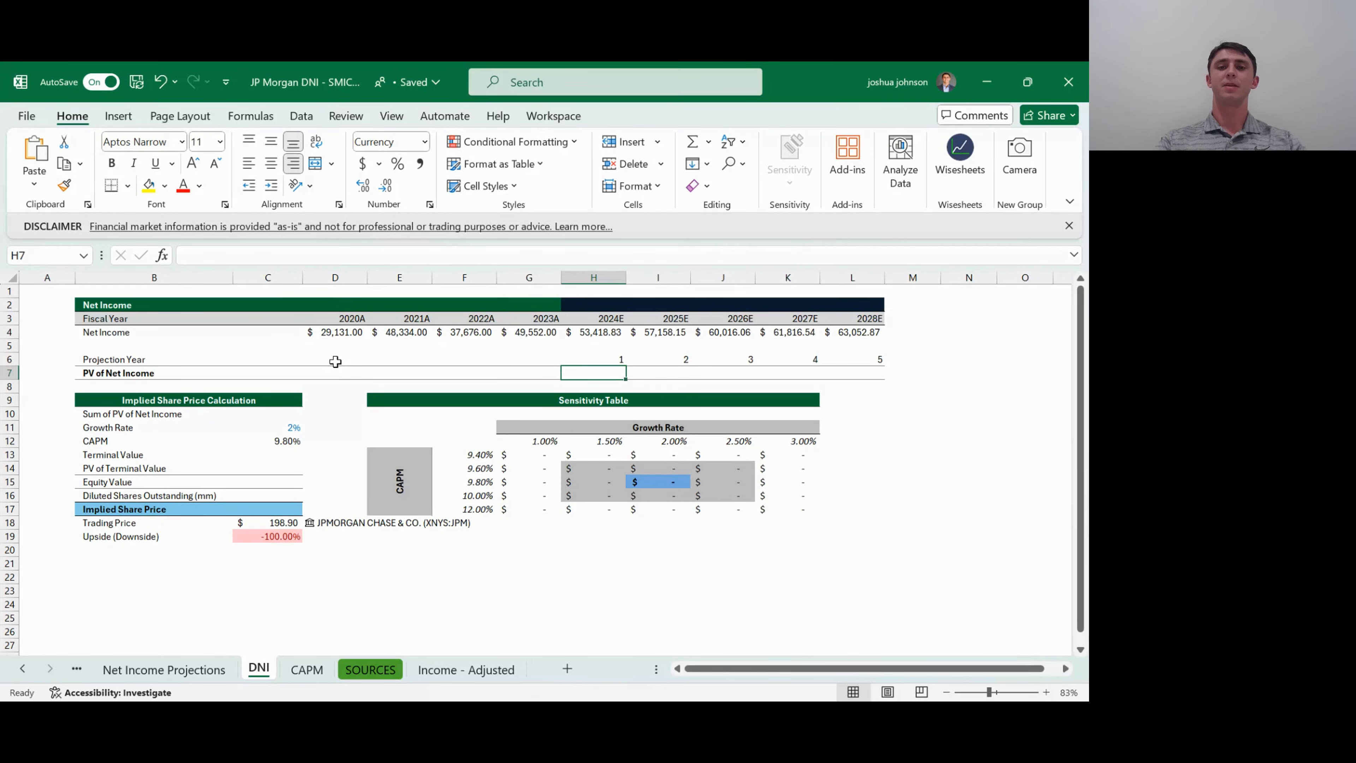
key("Right")
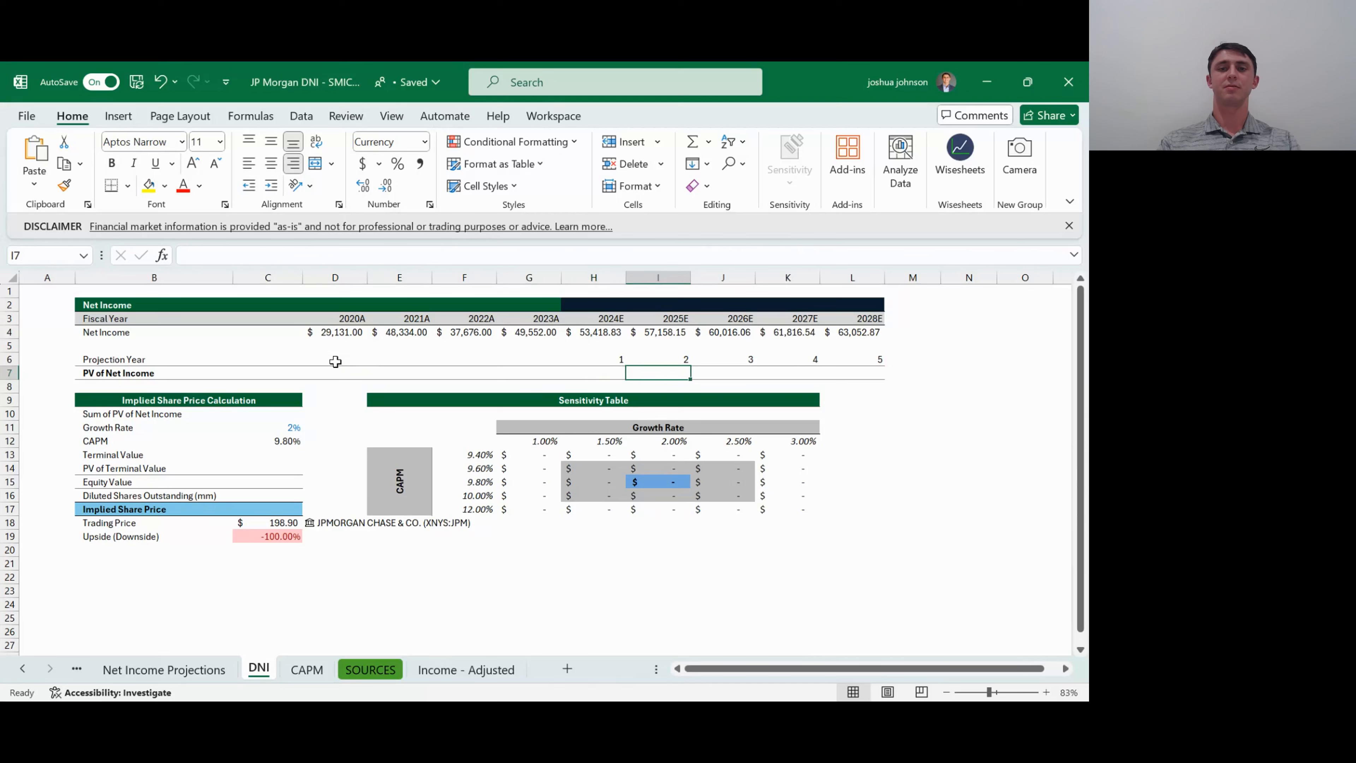
key("Right")
key("Right")
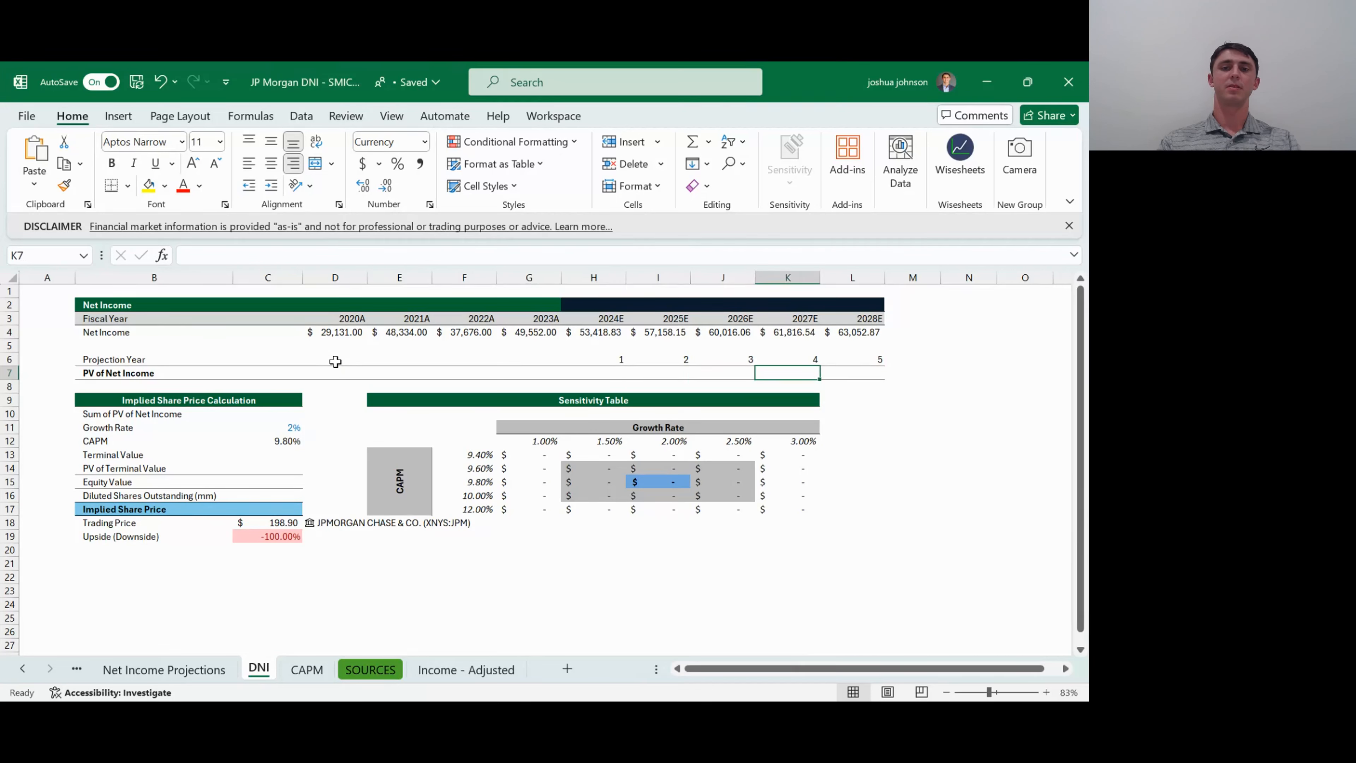
- Start a PV formula in H7 for 2024E, using the CAPM in C12 as the rate with an absolute reference, =PV($C$12
key("Left")
key("Left")
key("Left")
type("=")
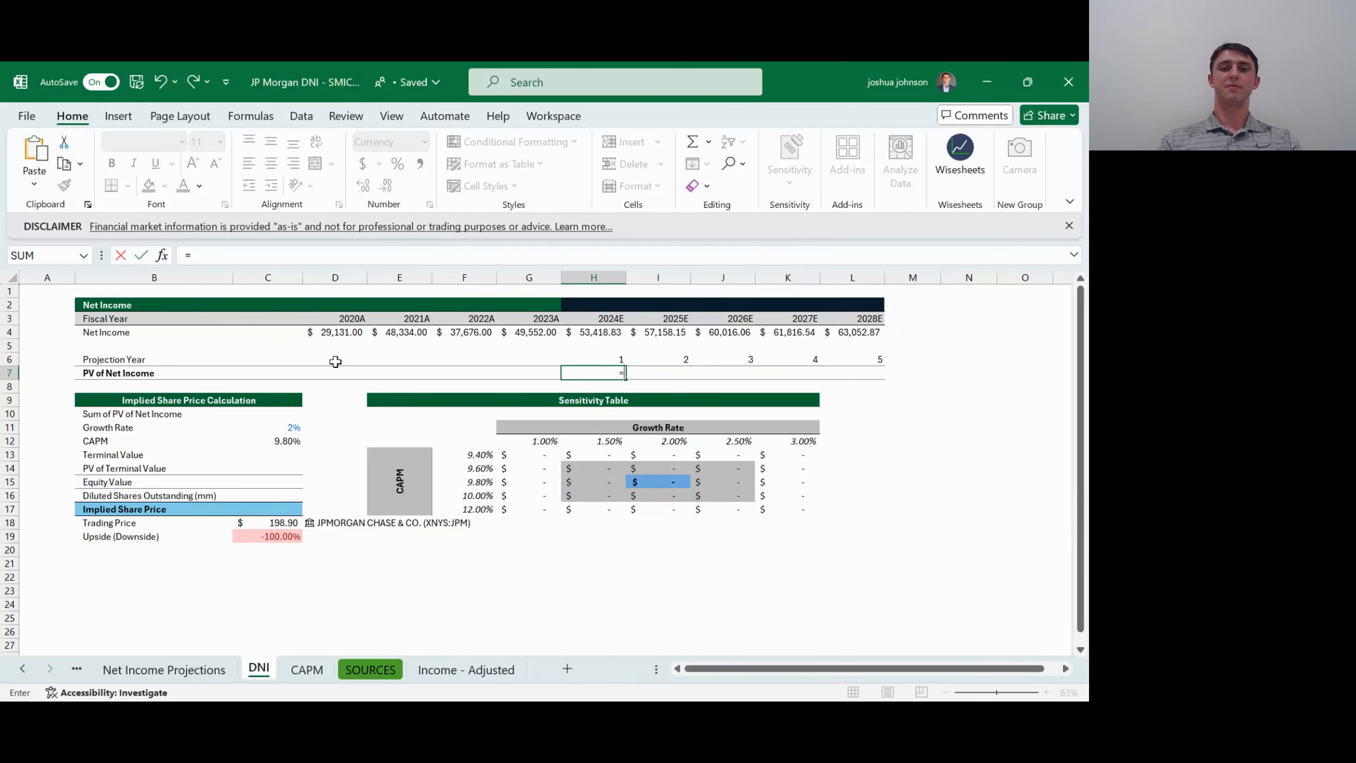
type("pv(")
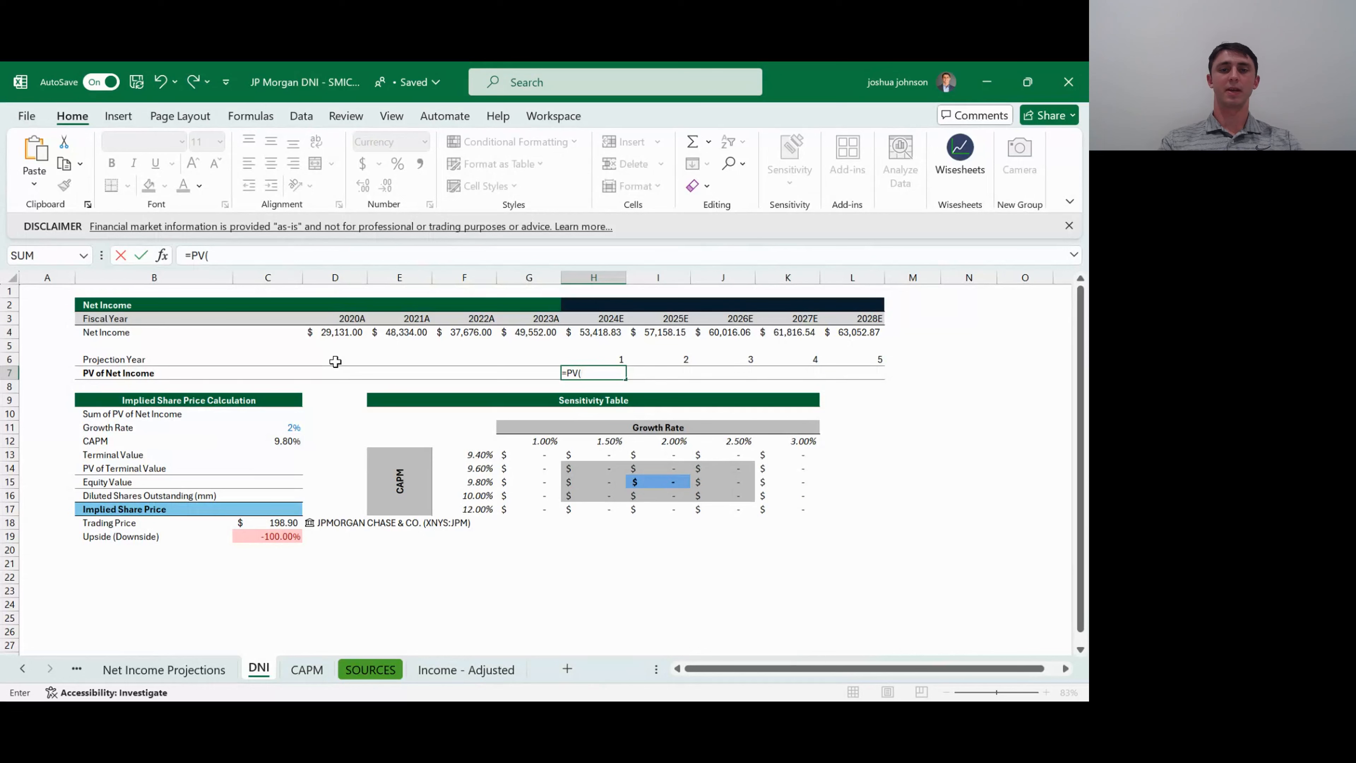
key("Left")
key("Left")
key("Left")
key("Left")
key("Left")
key("Down")
key("Down")
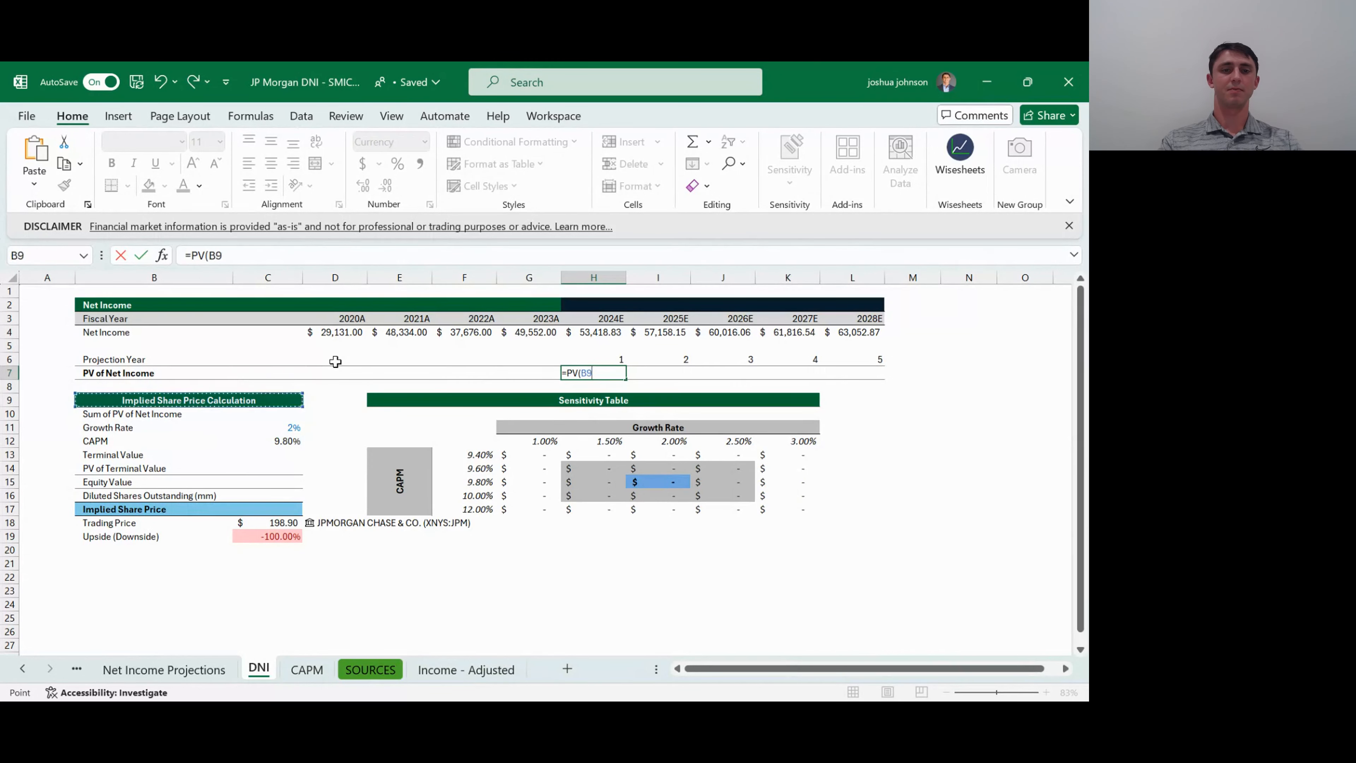
key("Down")
key("Down")
key("Down")
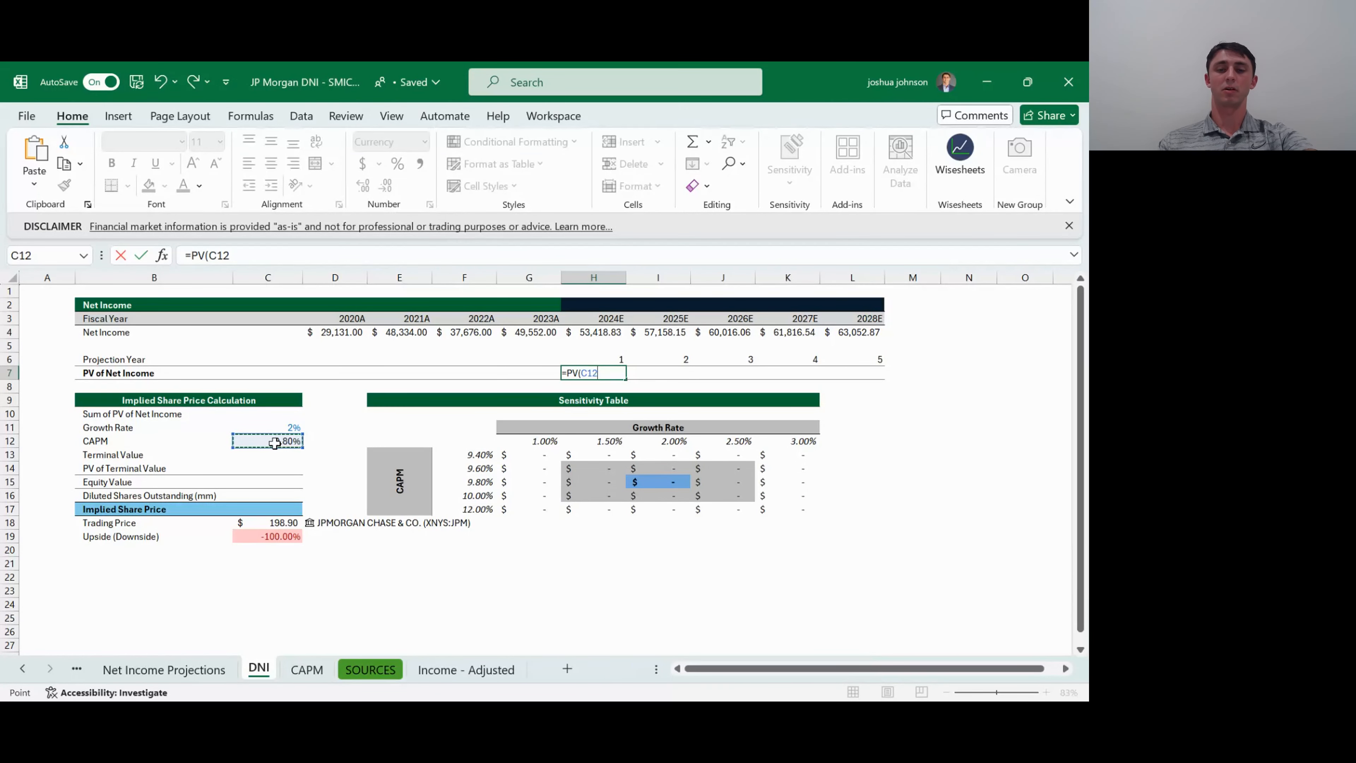
key("F4")
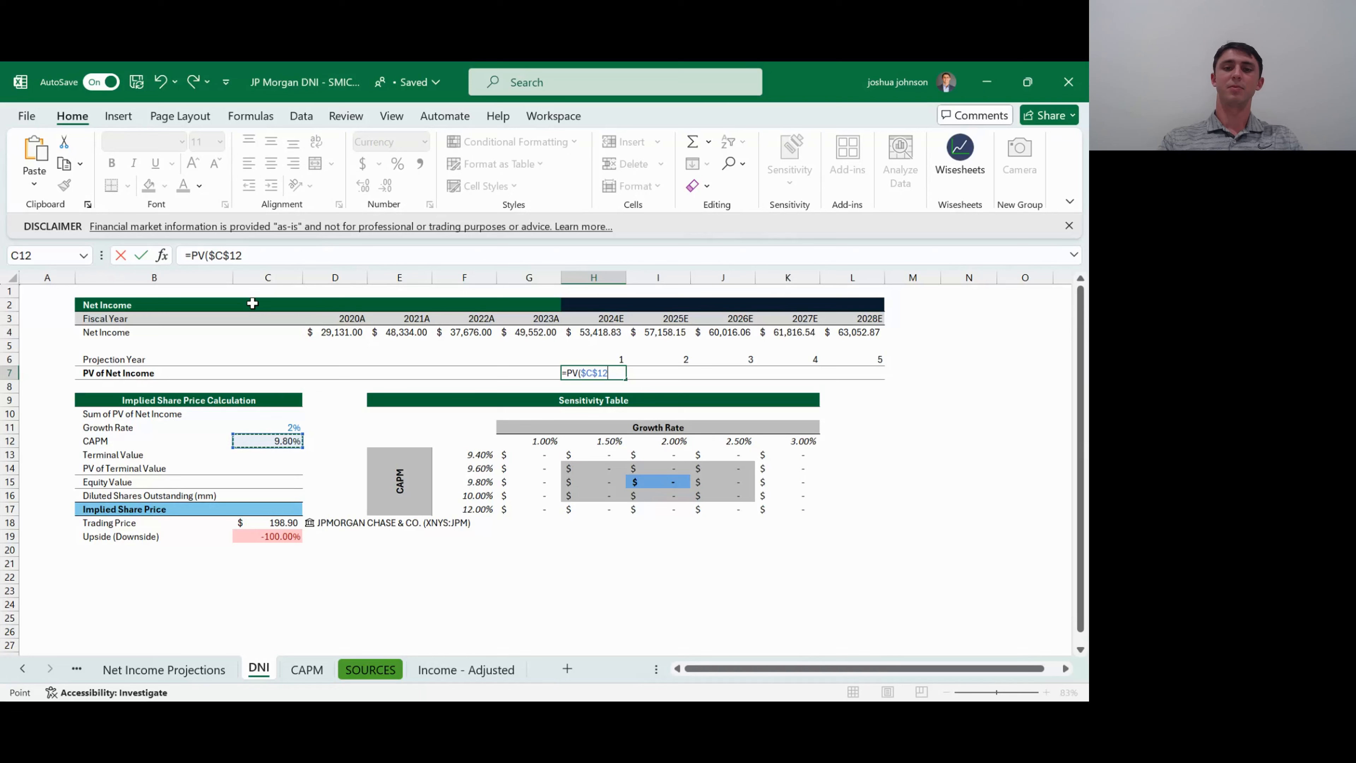
- Complete the 2024E PV formula in H7 with projection year H6, zero payment and negative net income H4: =PV($C$12,H6,0,-H4,0)
type(",")
key("Up")
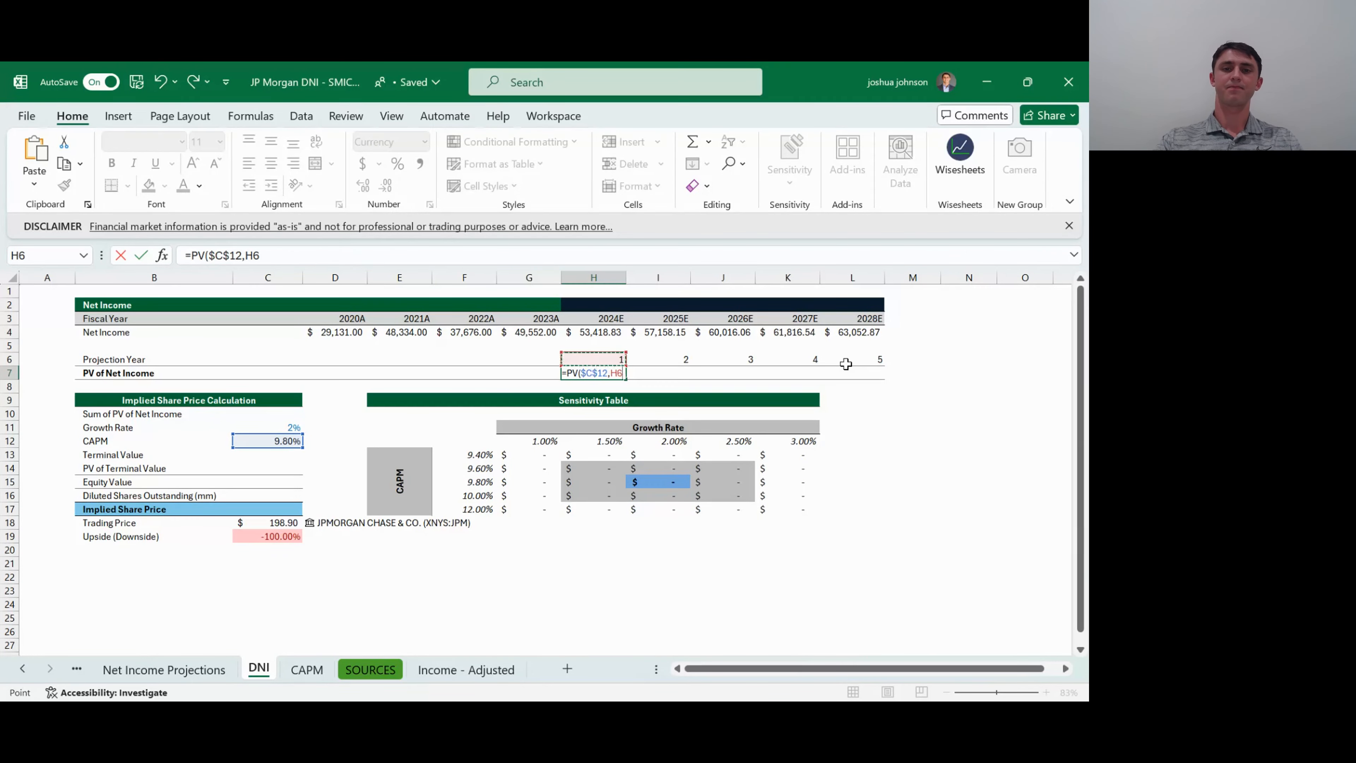
type(",")
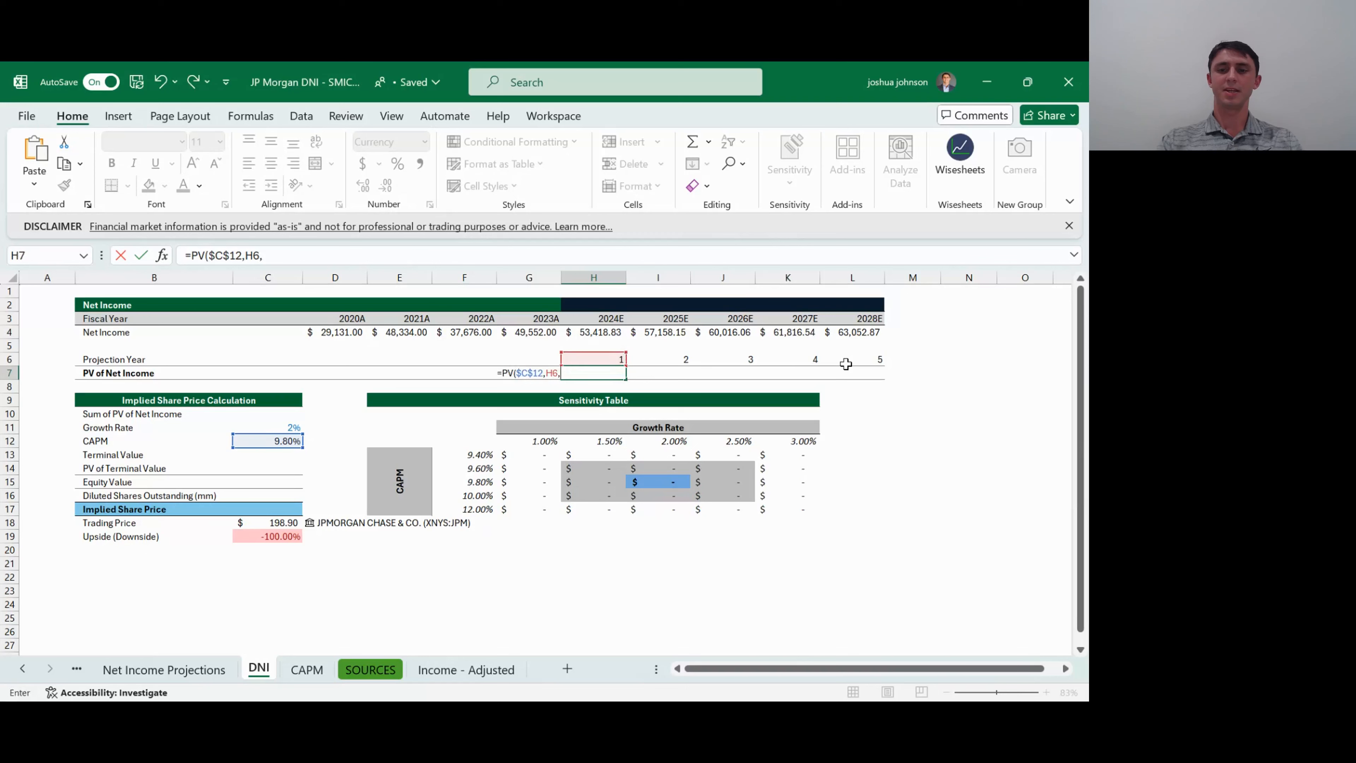
type("0")
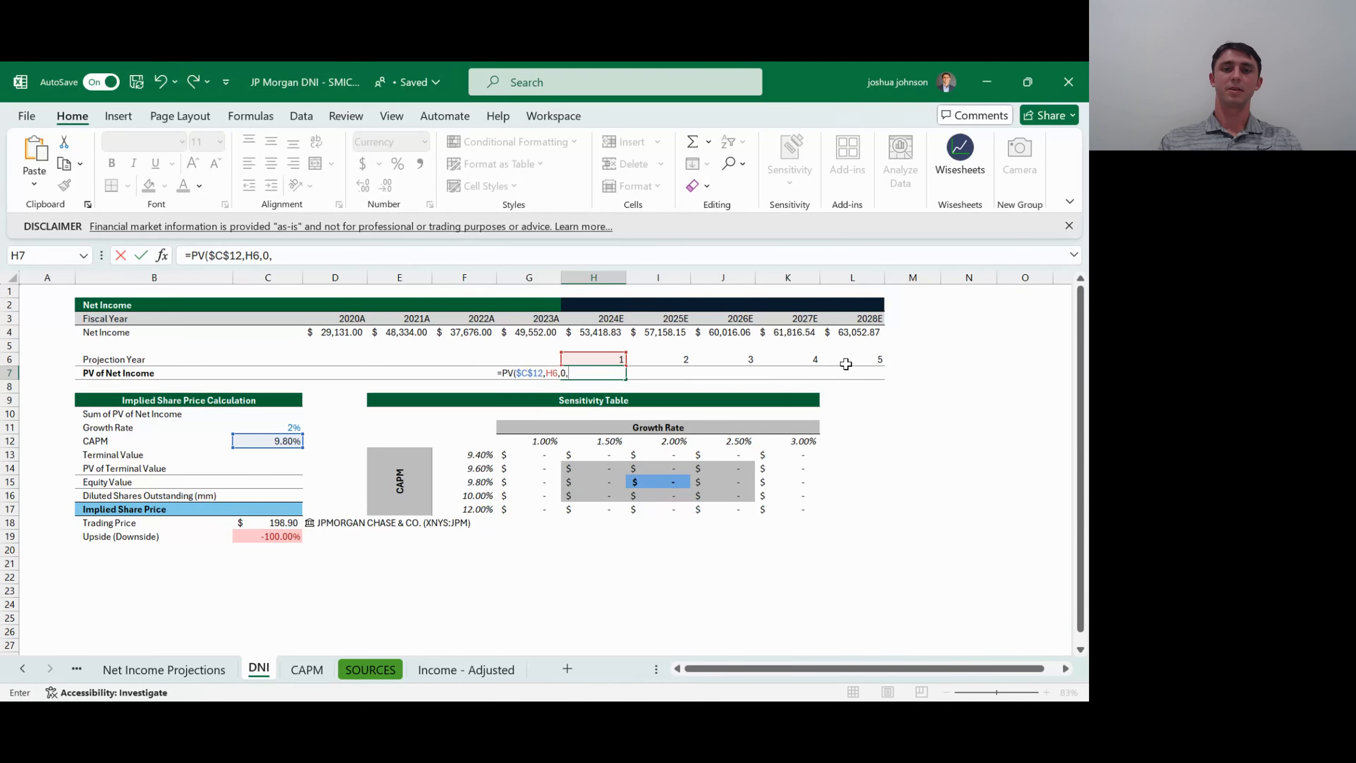
type(",")
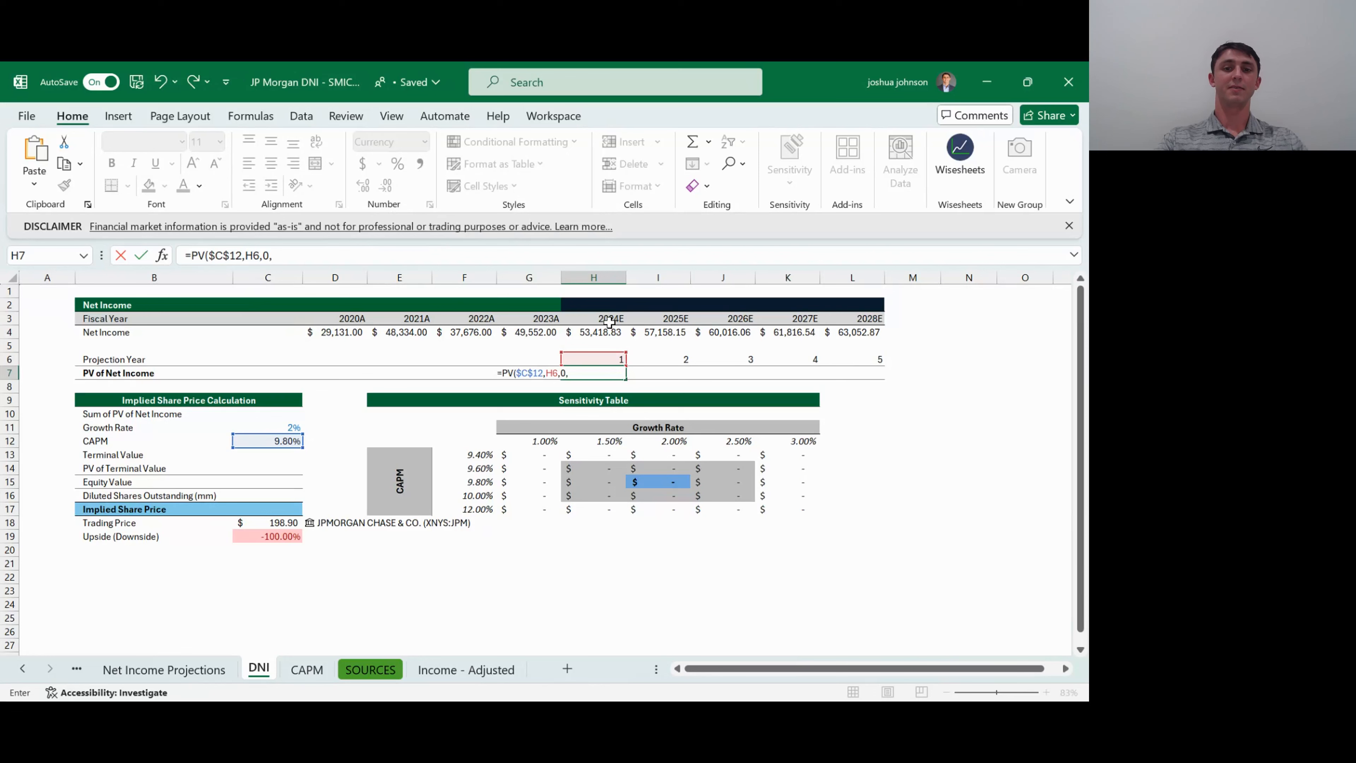
type("-")
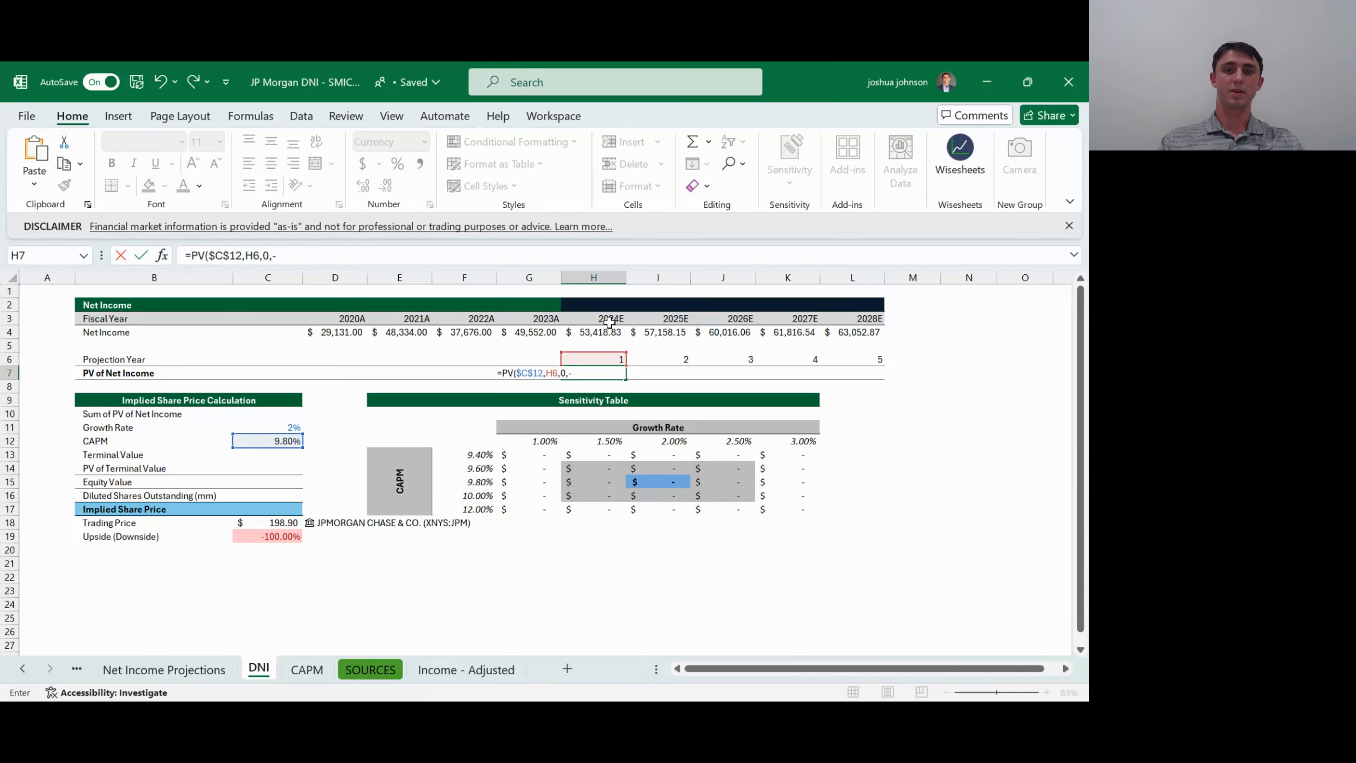
left_click(590, 332)
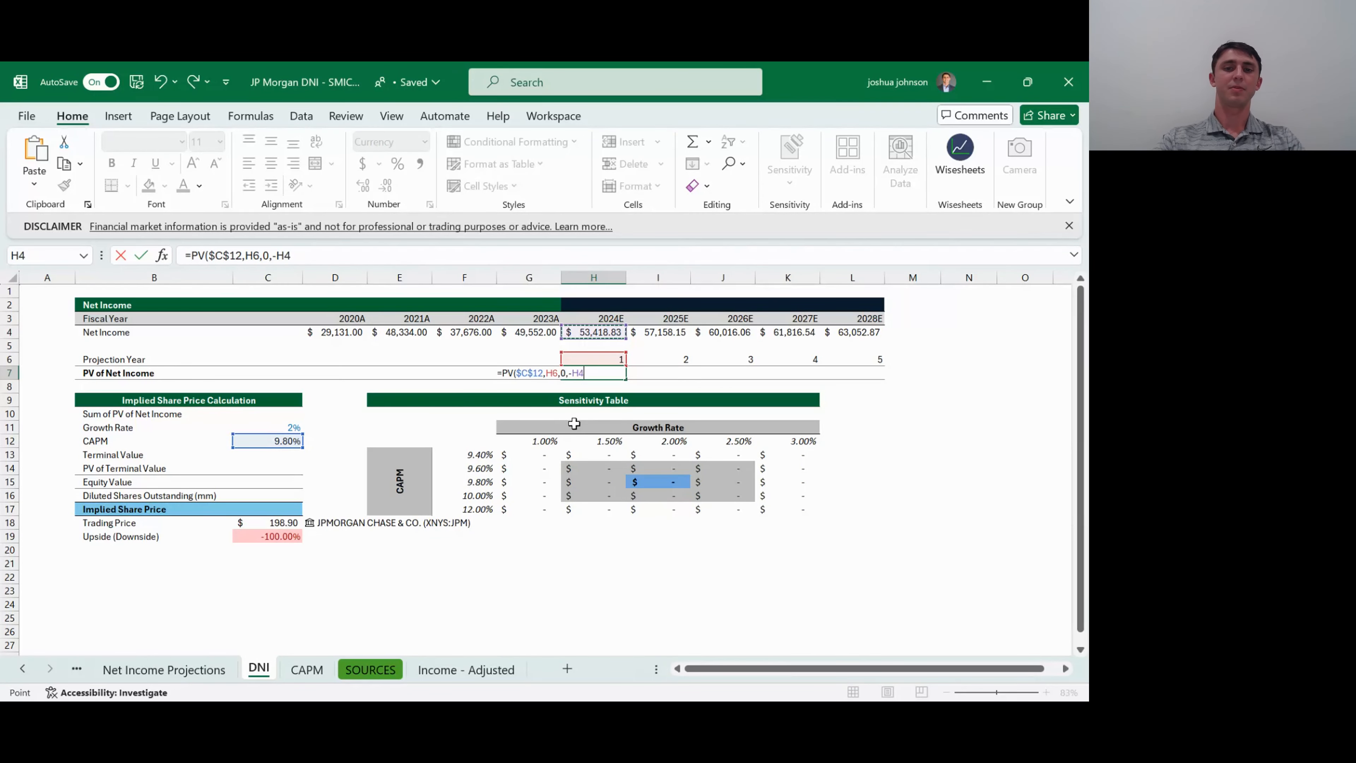
type(",0)")
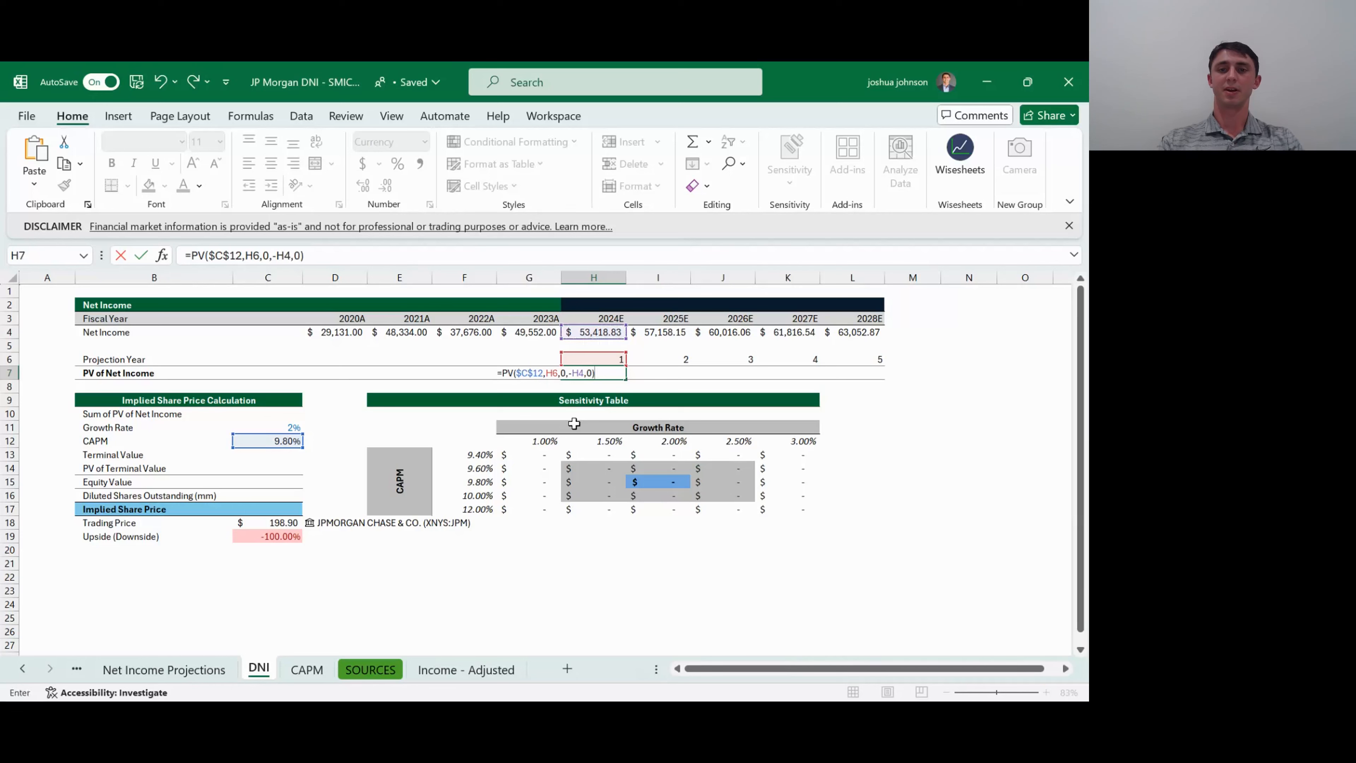
key("ctrl+Return")
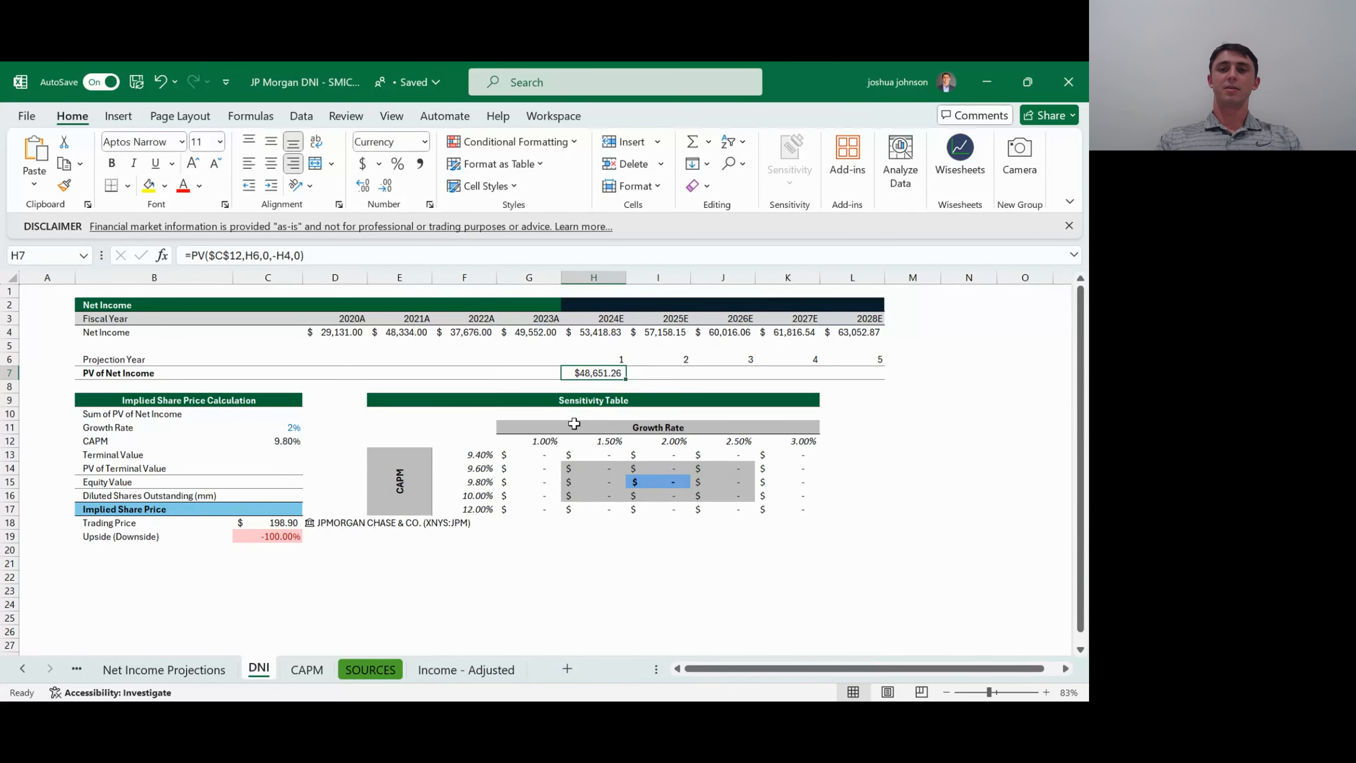
- Fill the PV of Net Income formula from H7 across to L7 to cover 2025E through 2028E
key("shift+Right")
key("shift+Right")
key("shift+Right")
key("shift+Right")
key("ctrl+r")
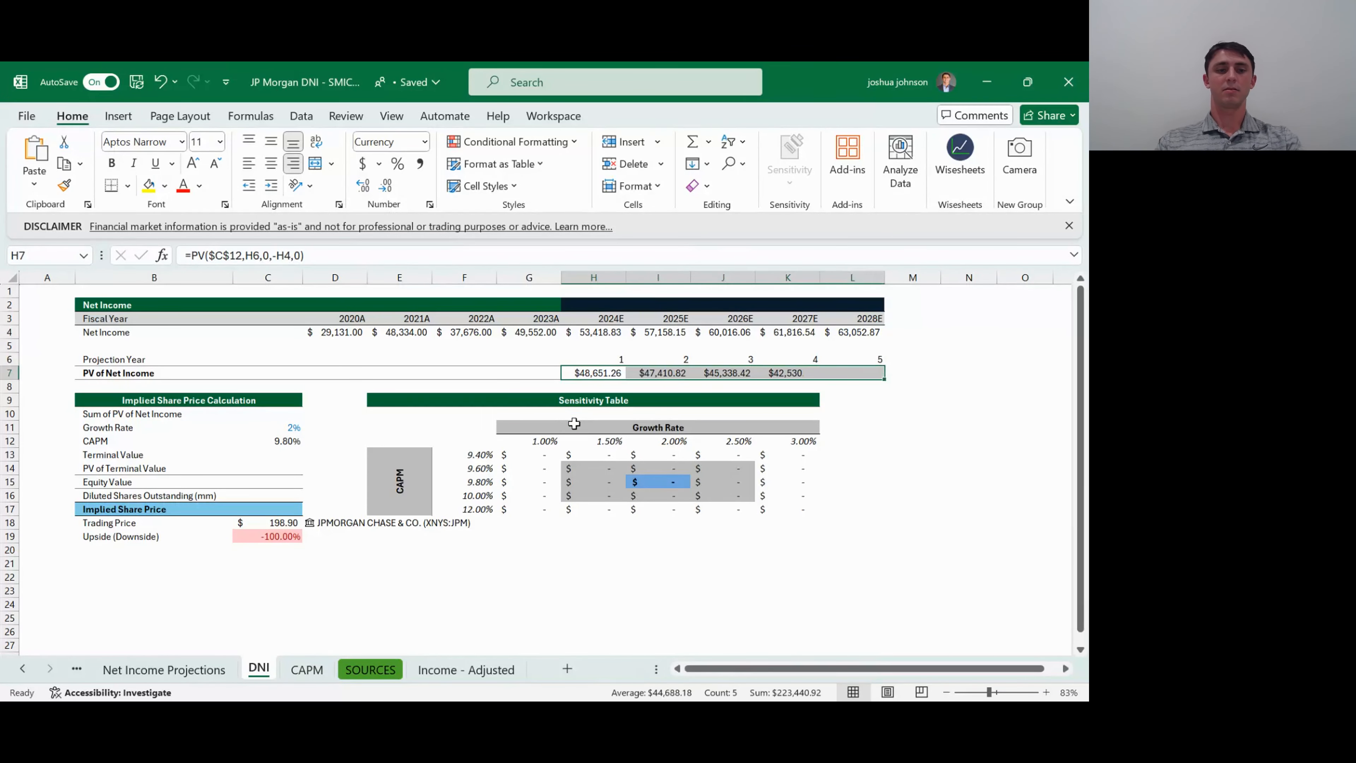
key("Down")
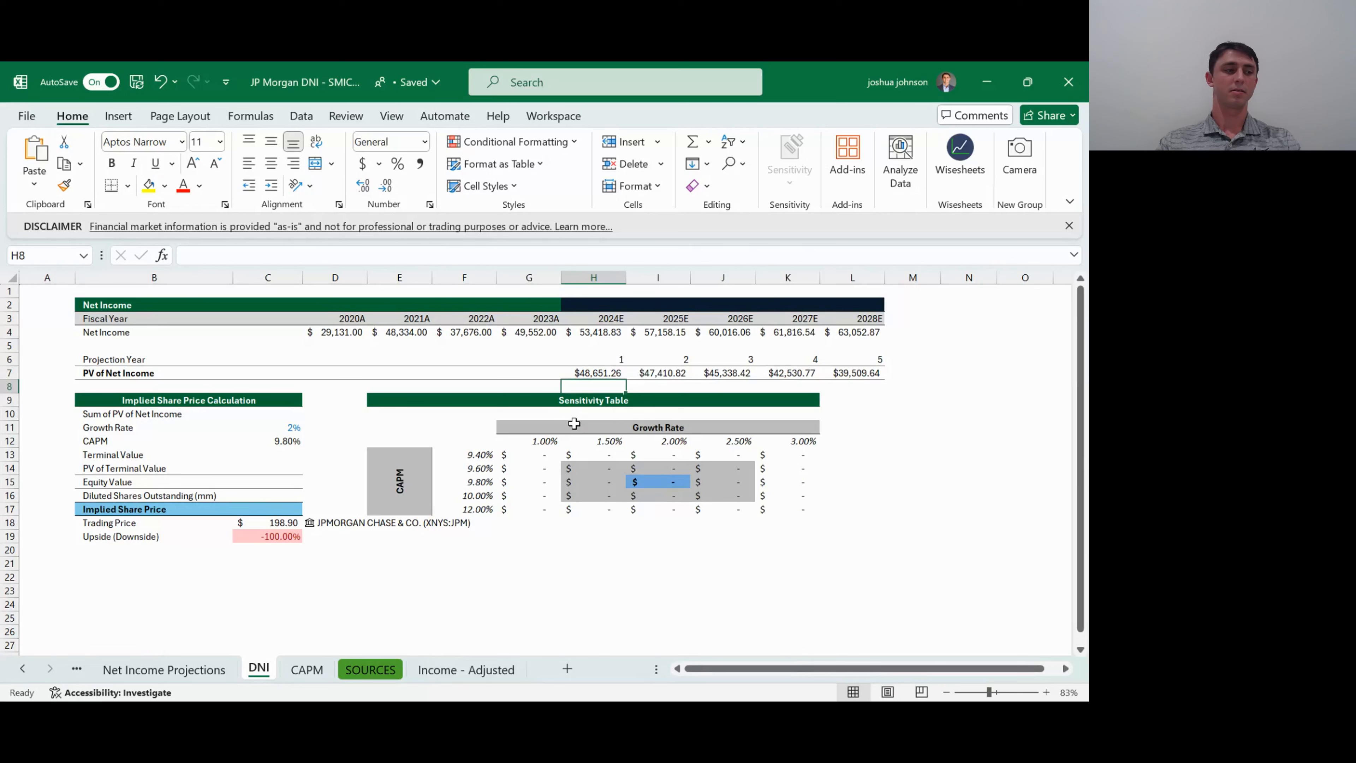
- Check the copied PV formulas across the PV of Net Income row
key("Up")
key("Right")
key("Right")
key("Right")
key("Left")
key("Left")
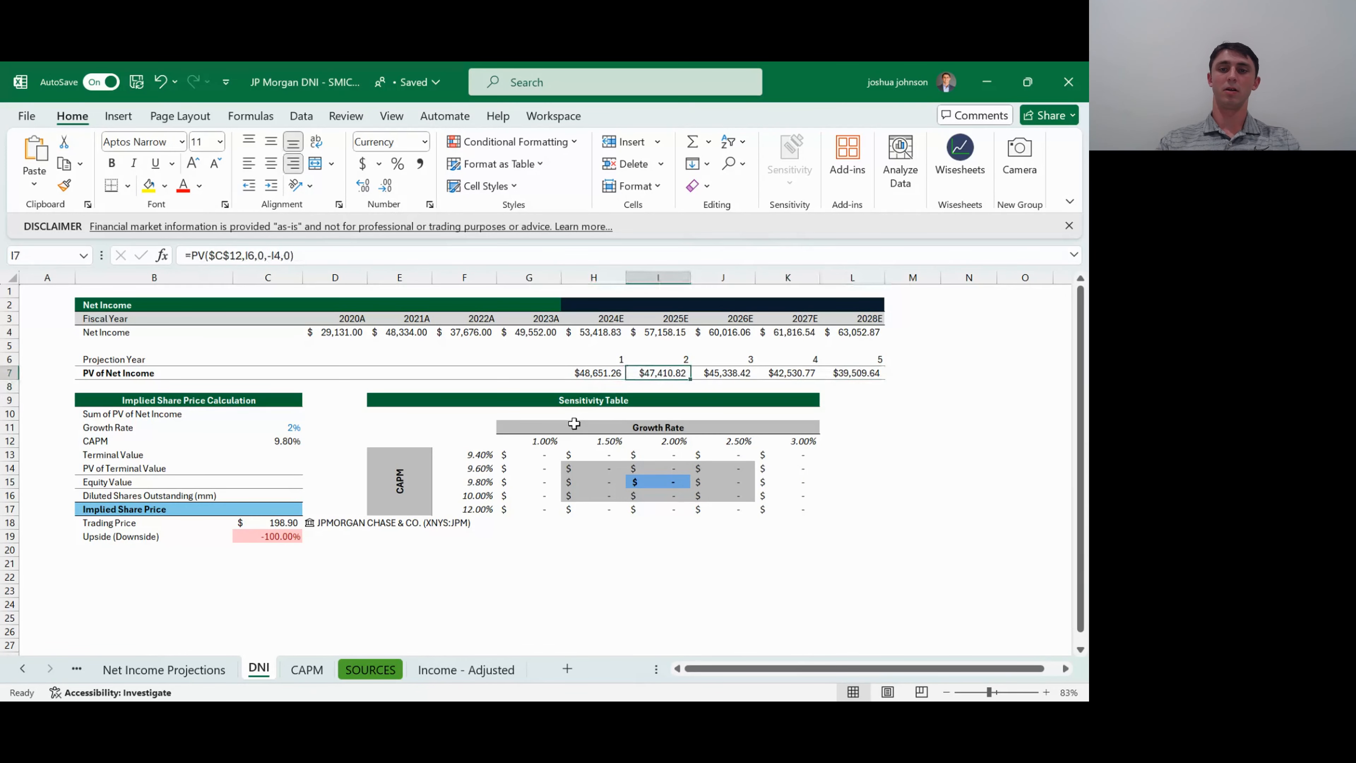
key("Right")
key("Right")
key("Right")
key("Left")
key("Left")
key("Left")
key("Left")
key("Left")
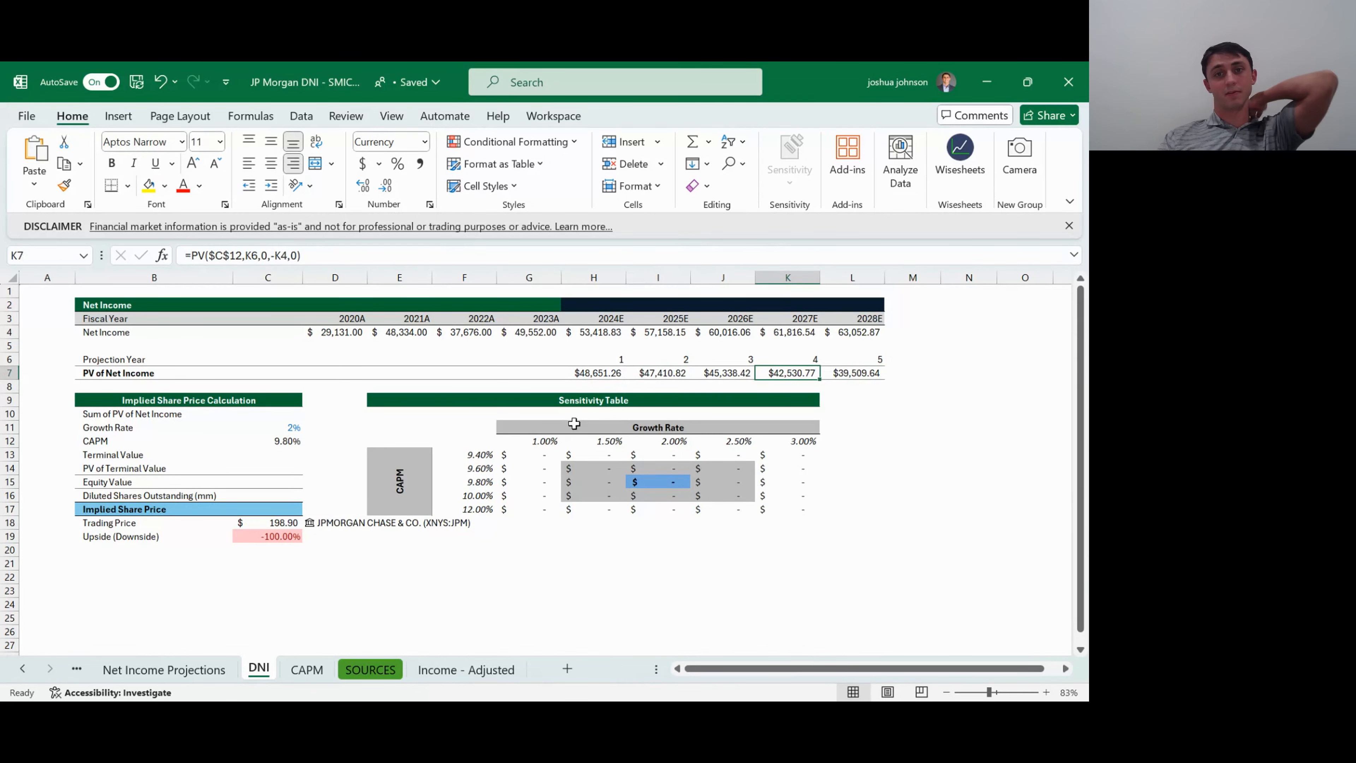
- Total the 2024E to 2028E present values as the Sum of PV of Net Income in C10 with =SUM(H7:L7)
key("Left")
key("Left")
key("Left")
key("Left")
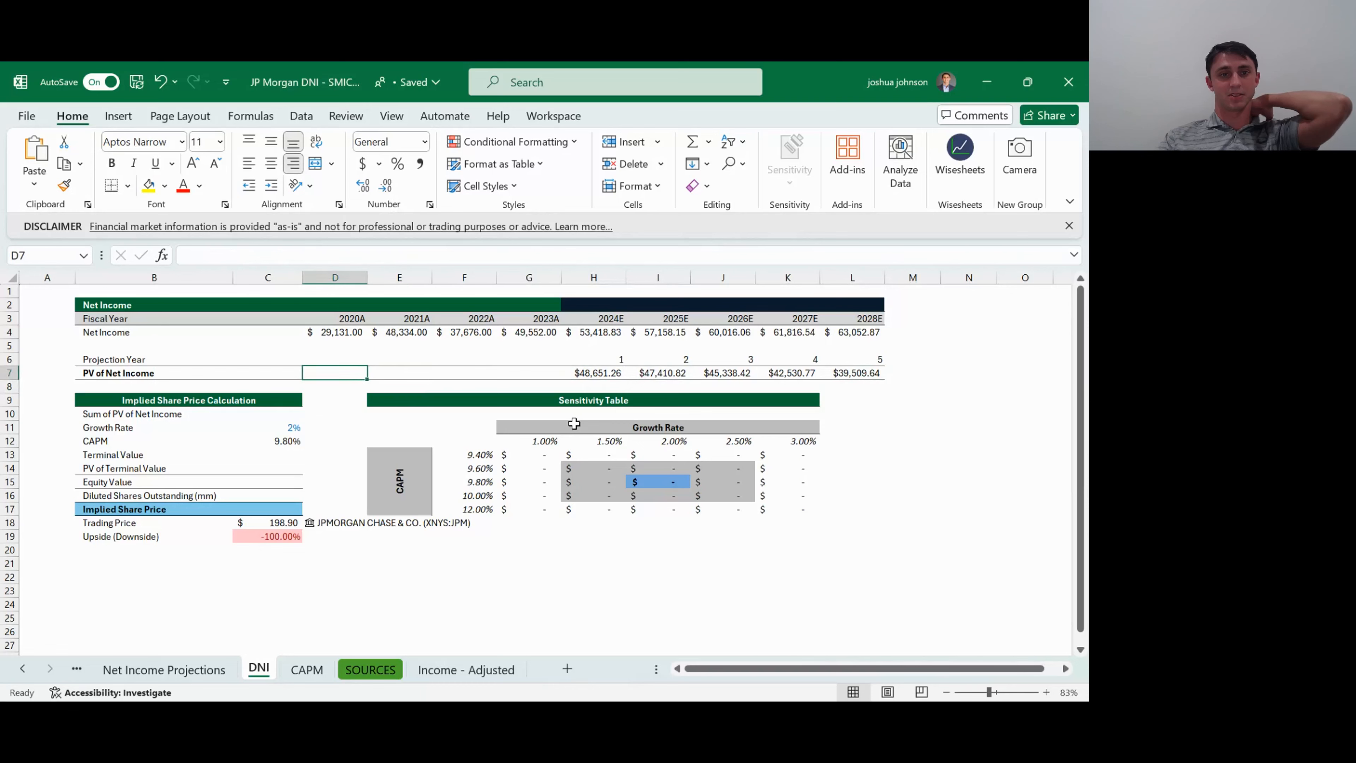
key("Down")
key("Down")
key("Down")
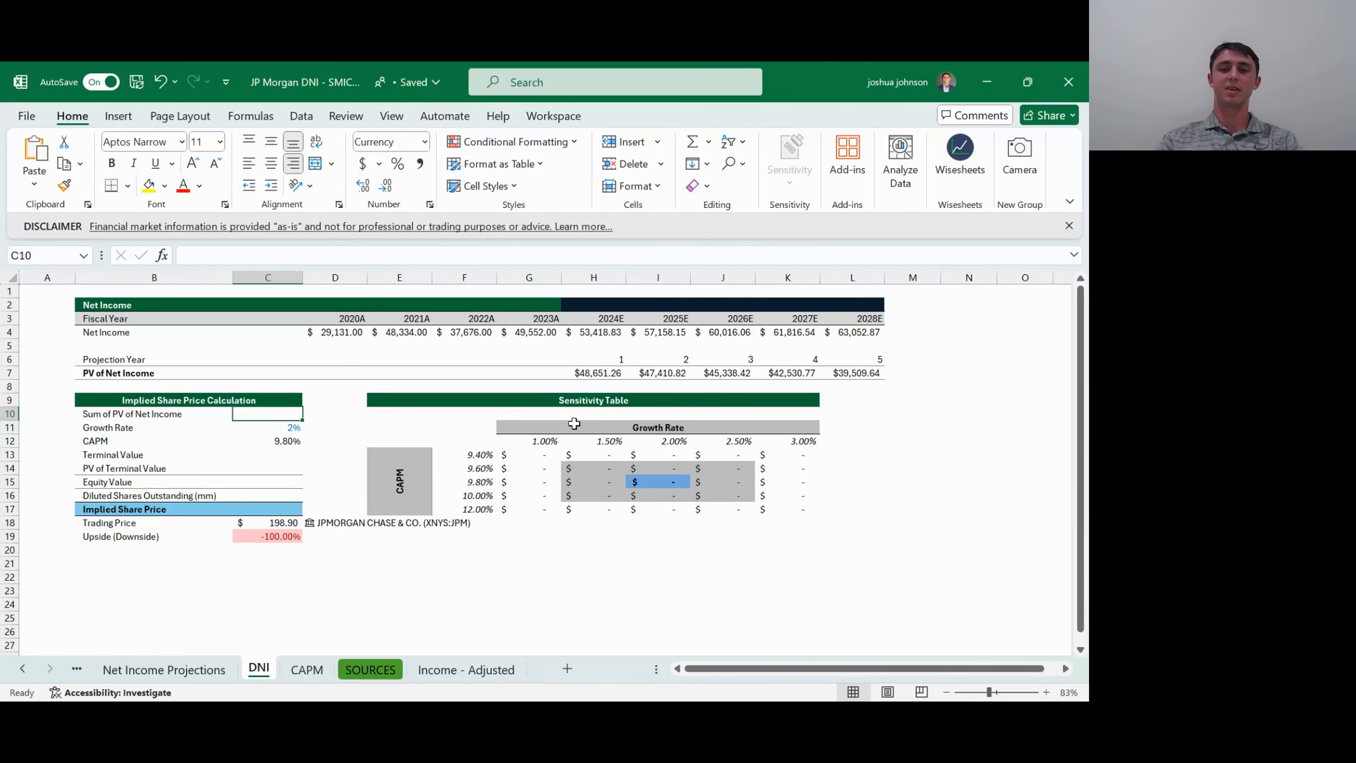
type("=")
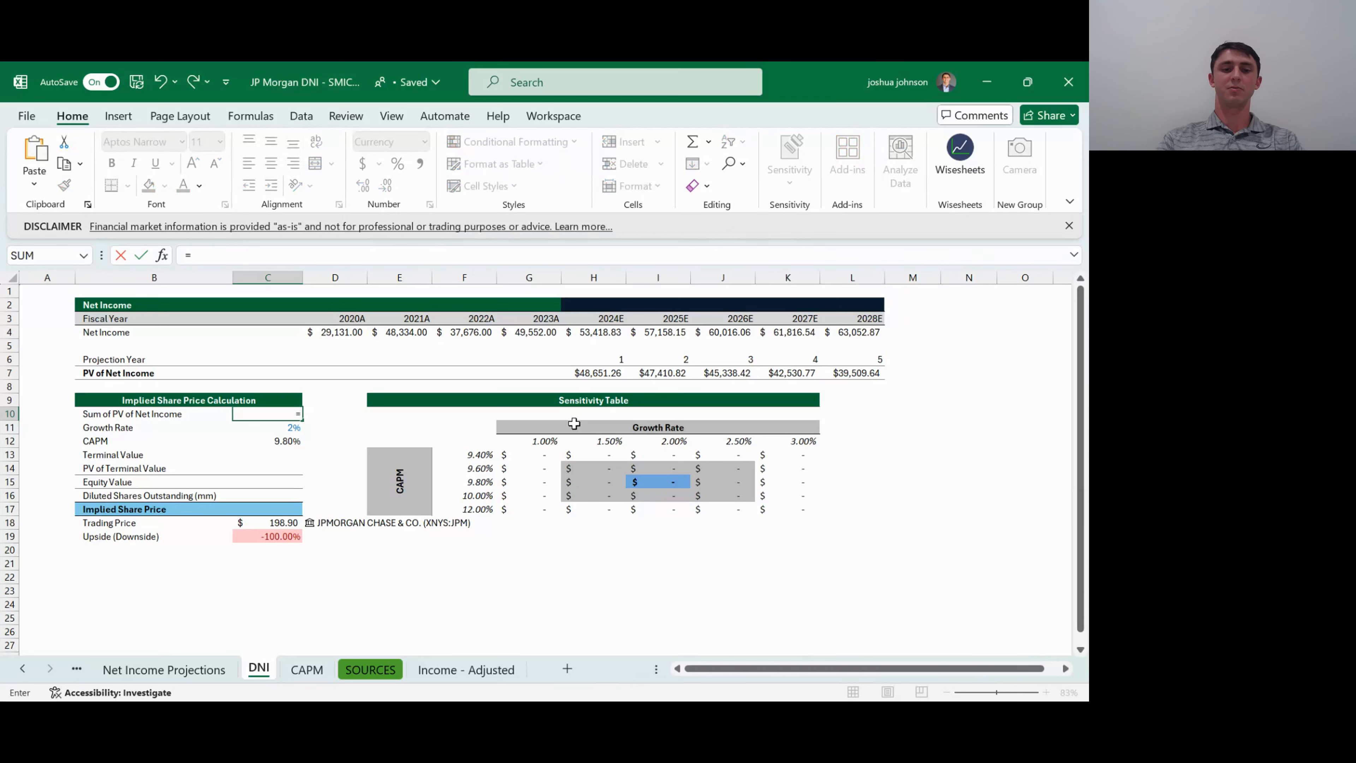
type("SUM(")
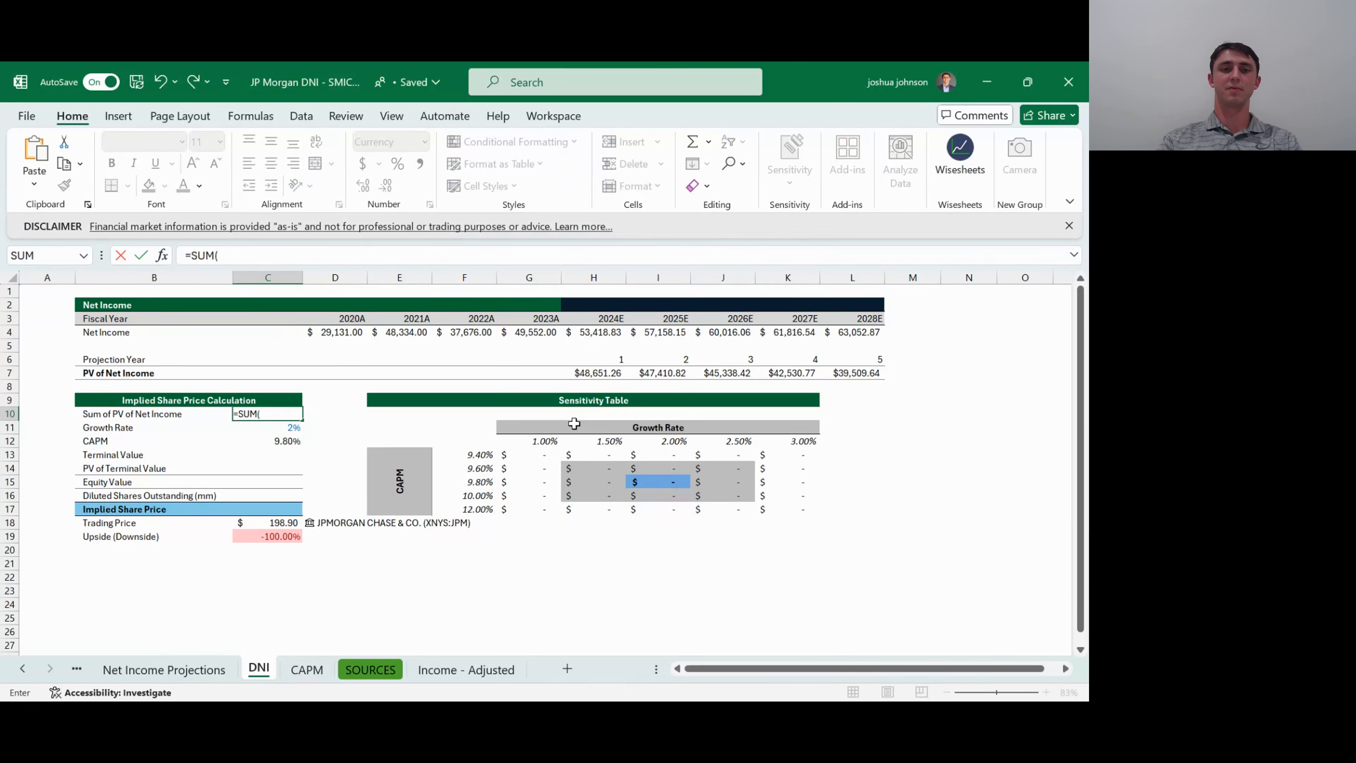
key("Up")
key("Up")
key("Up")
key("ctrl+Right")
key("ctrl+shift+Right")
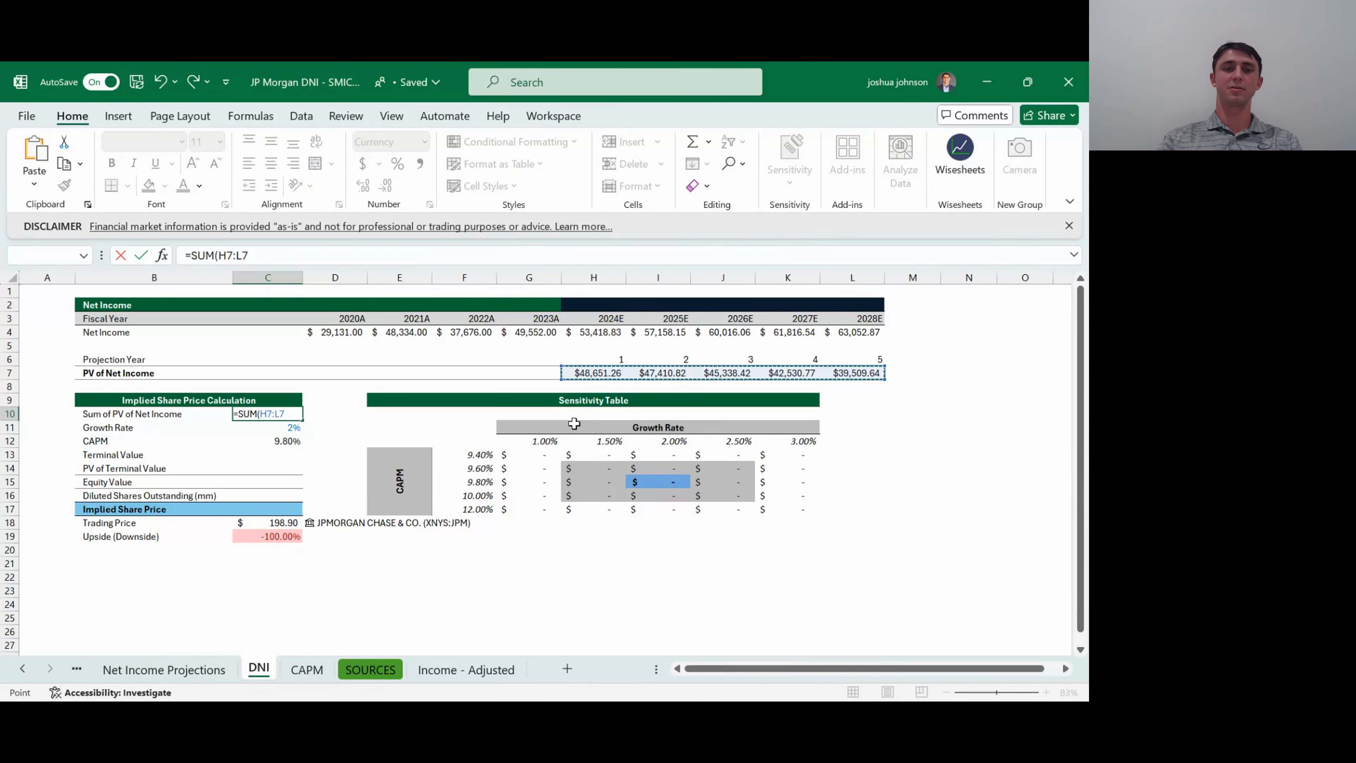
type(")")
key("Return")
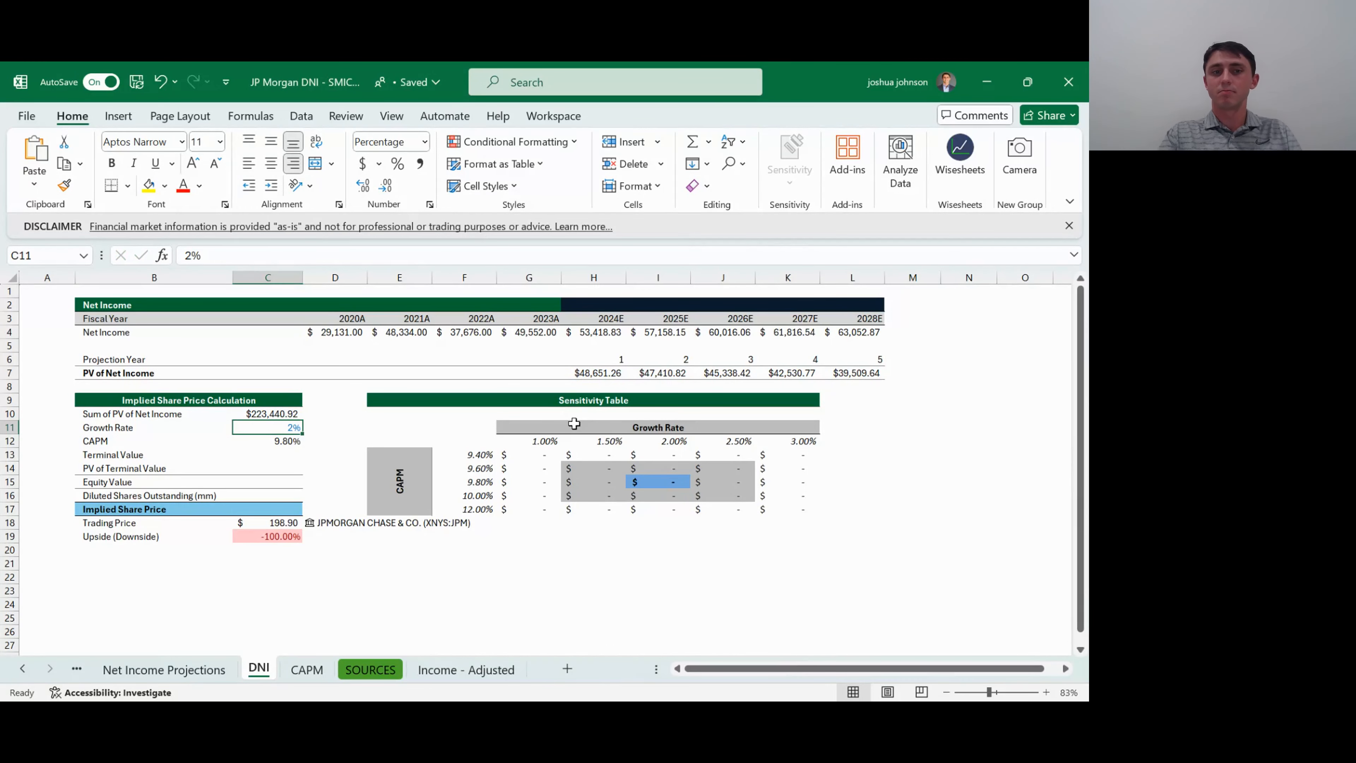
- Examine the 2028E figures and the empty columns beyond the last projection year
key("Down")
key("Down")
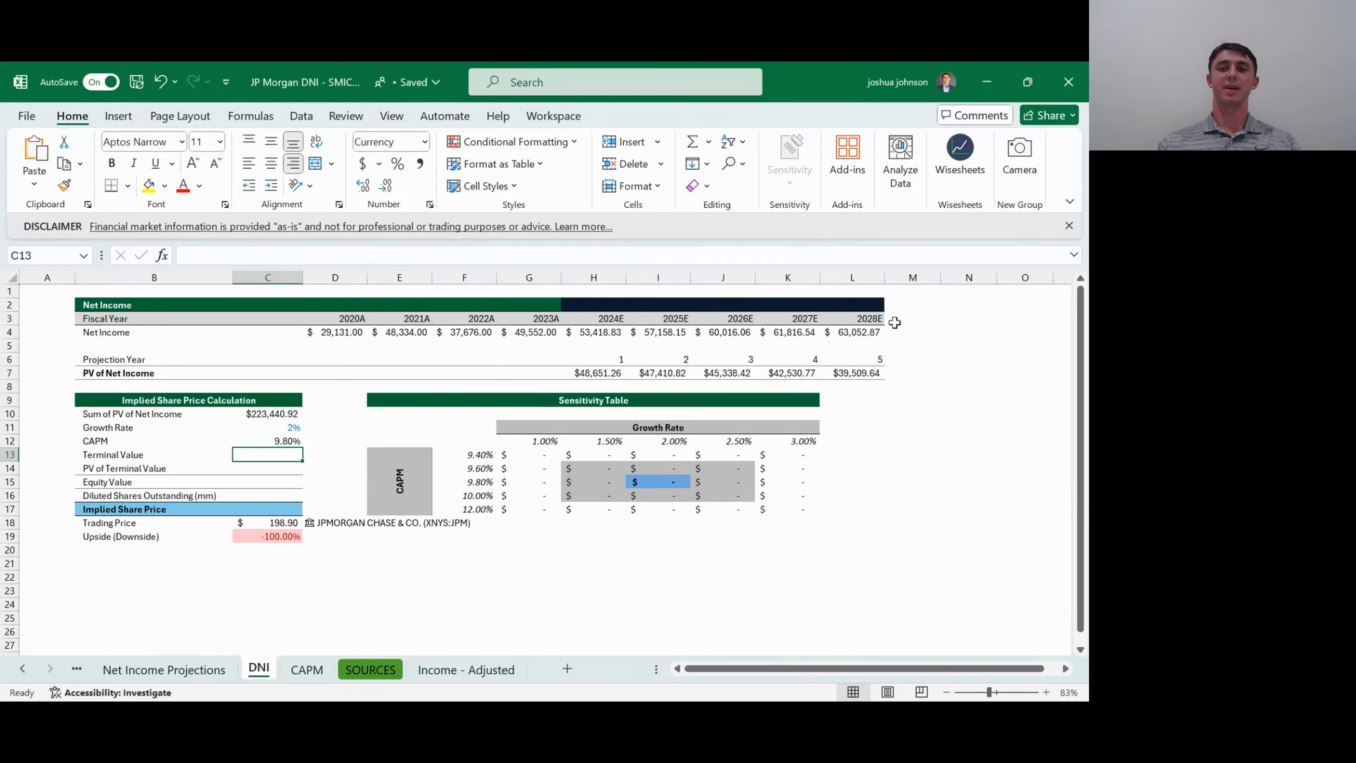
left_click(864, 372)
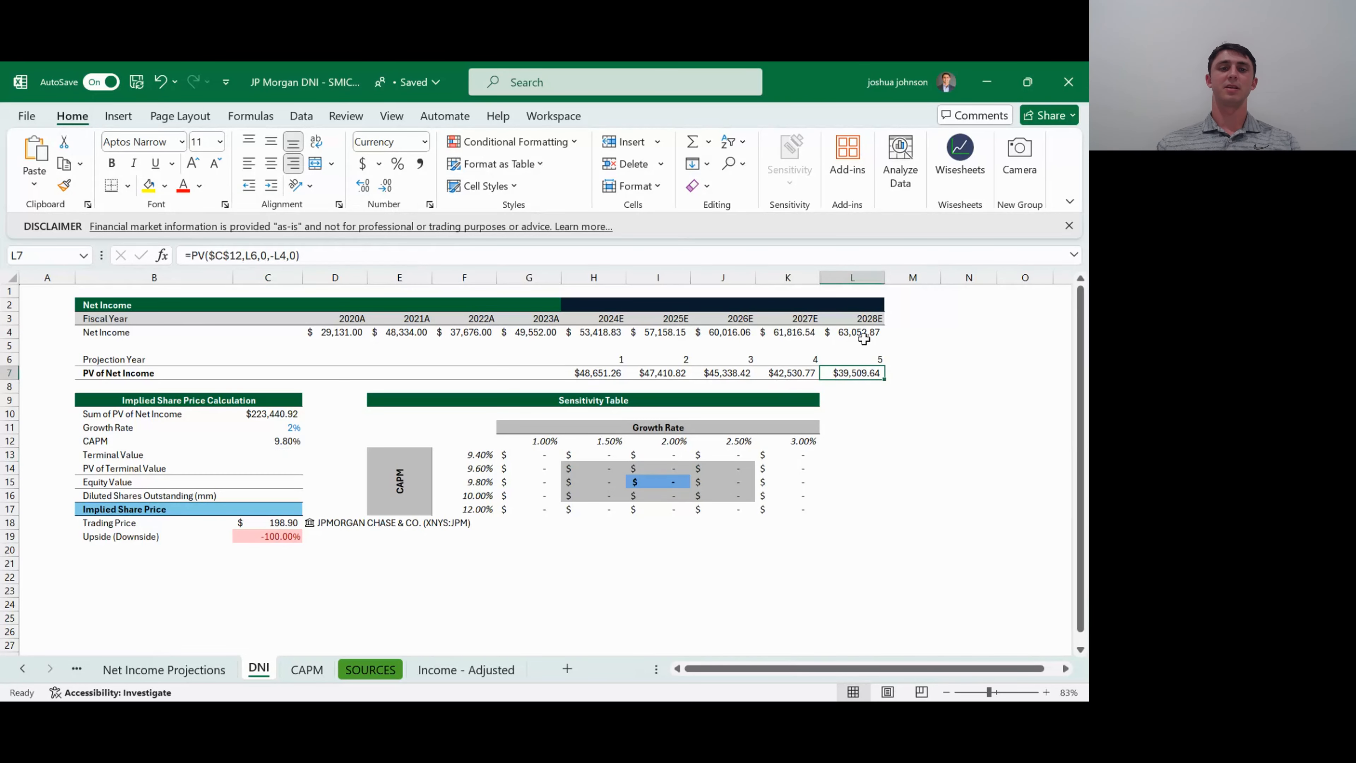
scroll(864, 339, "right", 4)
left_click_drag(111, 333, 9, 333)
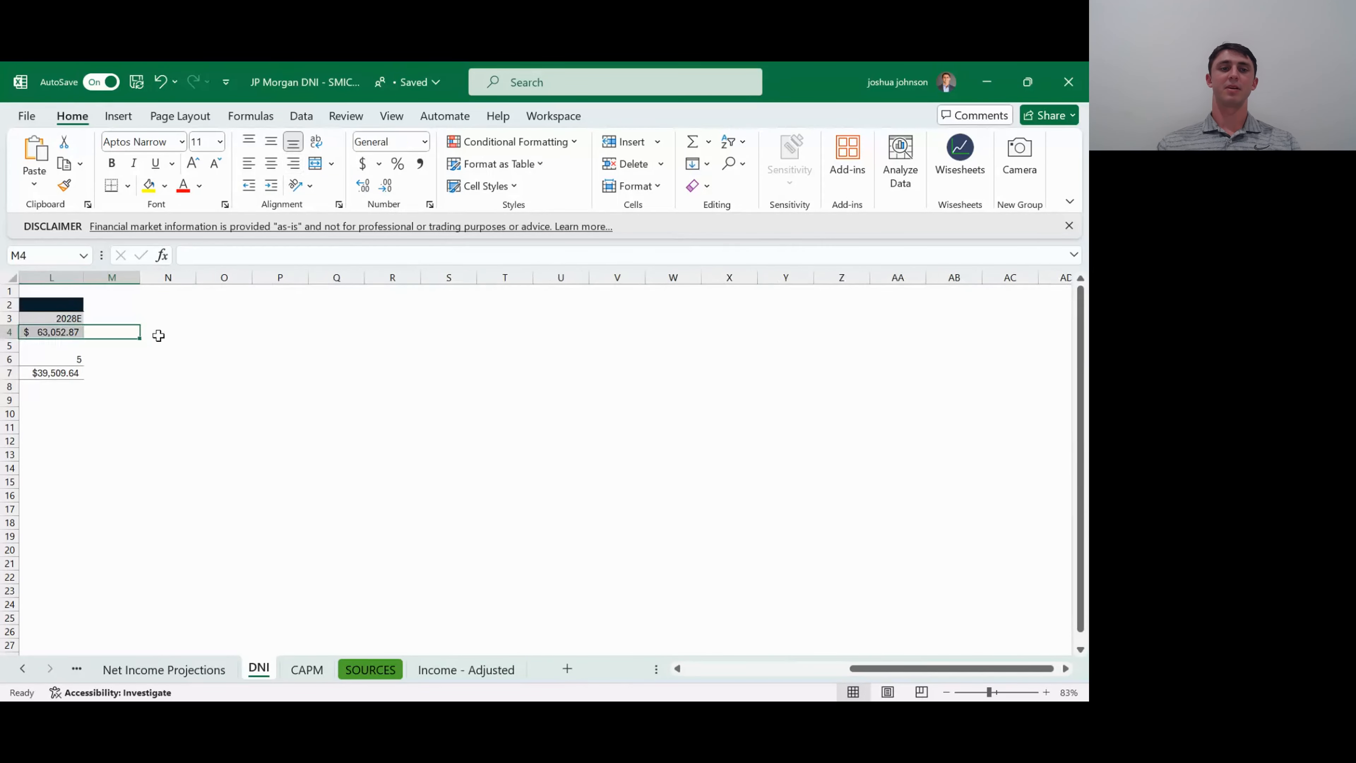
left_click(230, 348)
left_click(186, 344)
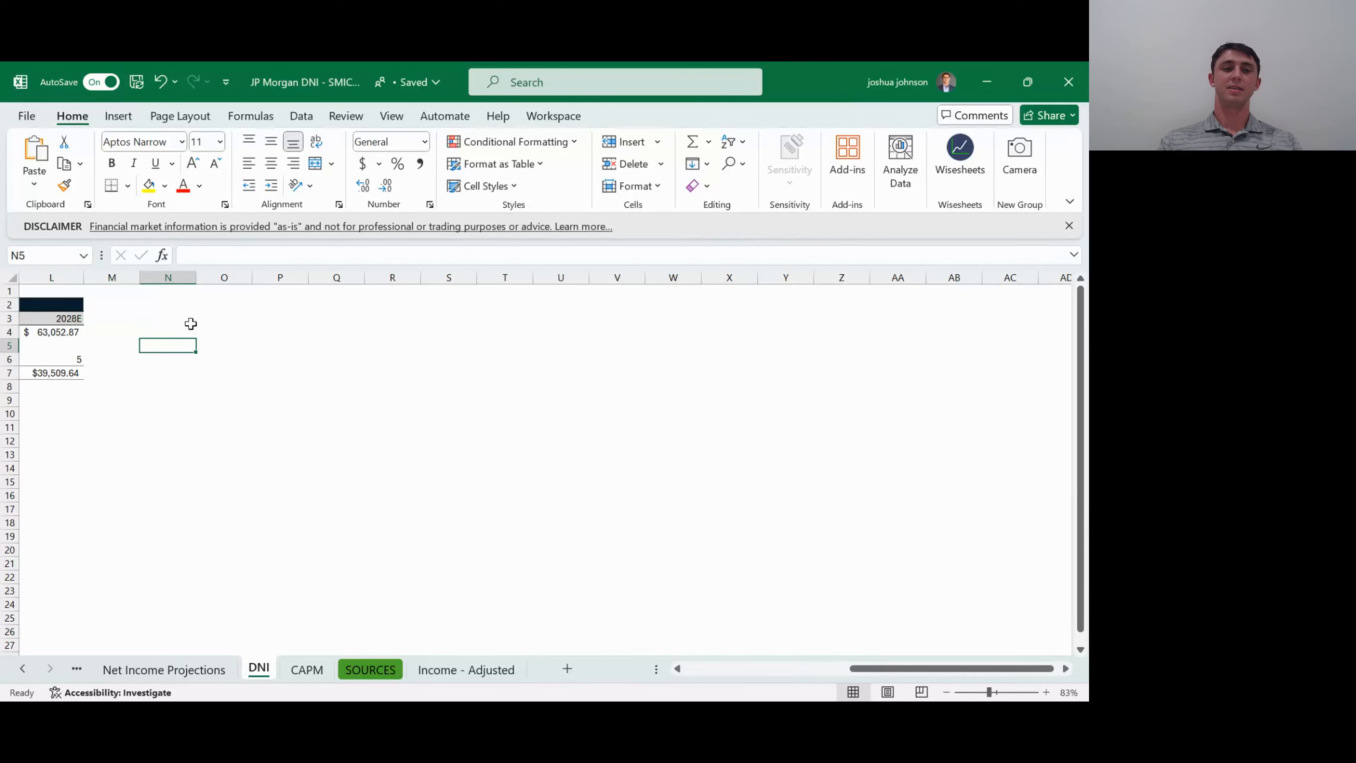
key("Left")
key("Left")
key("Left")
key("Left")
key("Left")
key("Right")
key("Right")
key("Right")
key("Down")
key("Down")
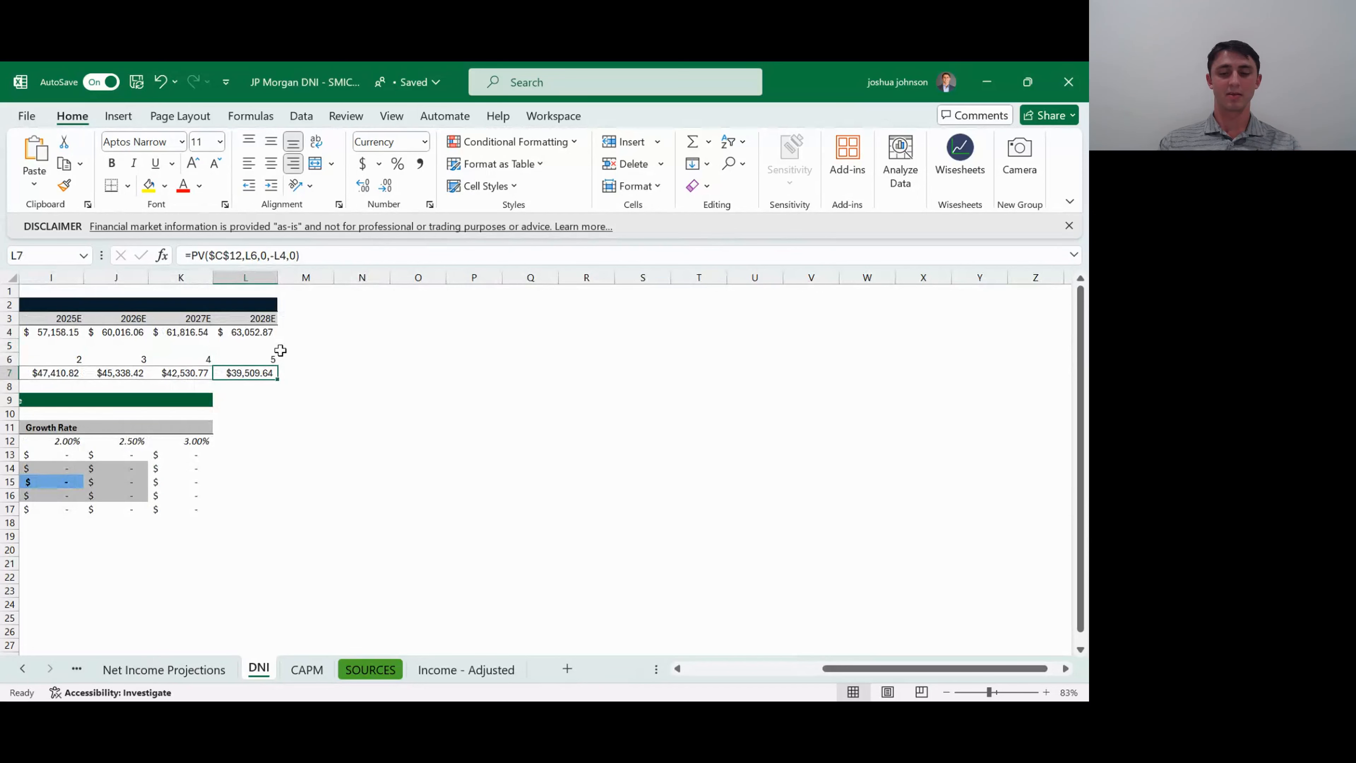
key("Left")
key("Left")
key("Left")
key("Home")
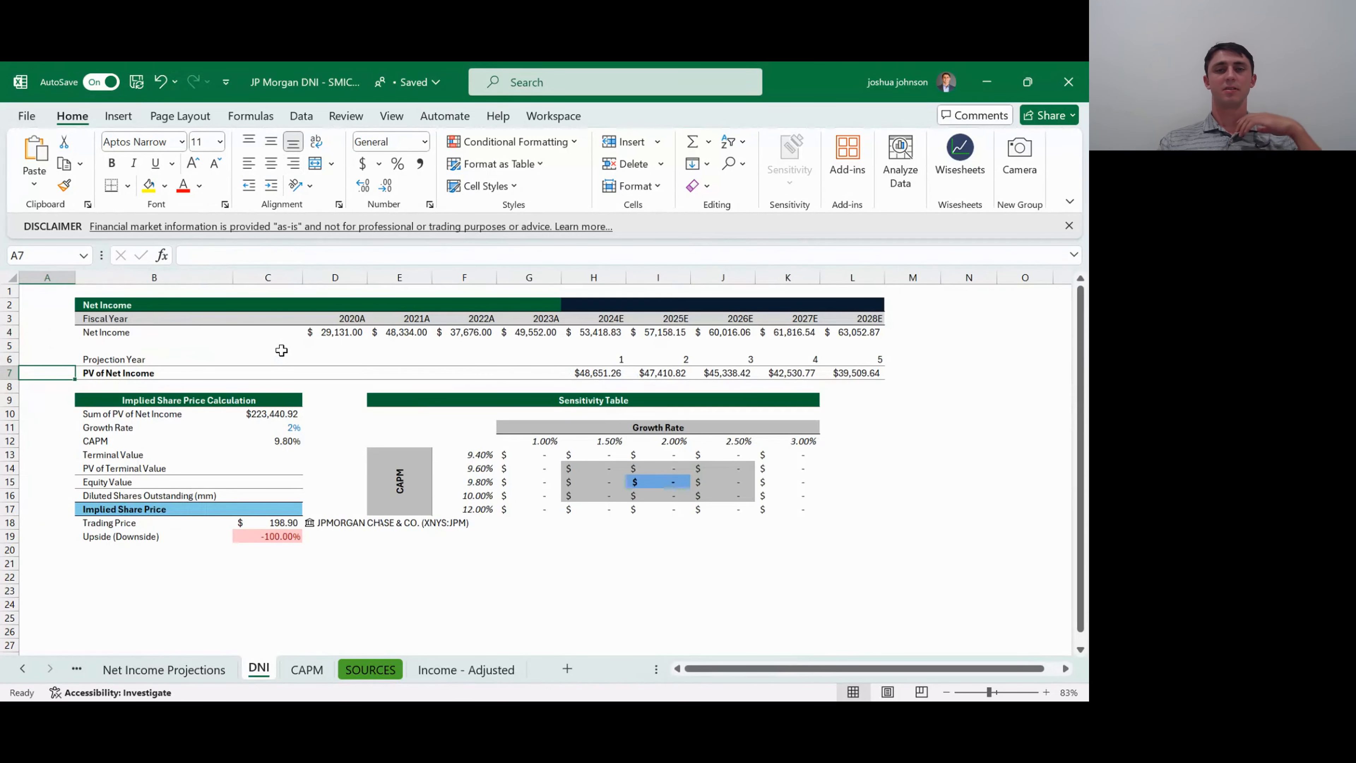
- Start the Terminal Value formula in C13 with a reference to the 2028E net income in L4
key("Down")
key("Down")
key("Down")
key("Down")
key("Down")
key("Down")
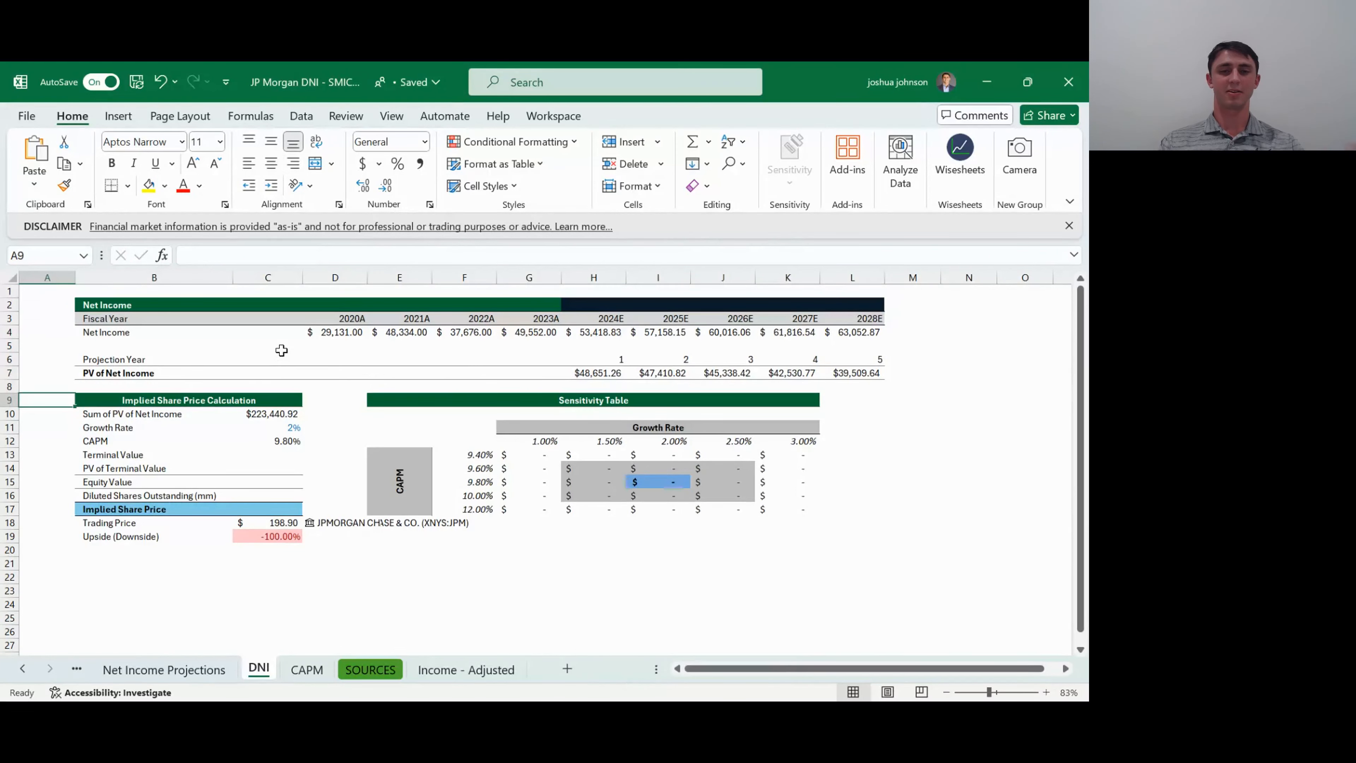
key("Right")
key("Right")
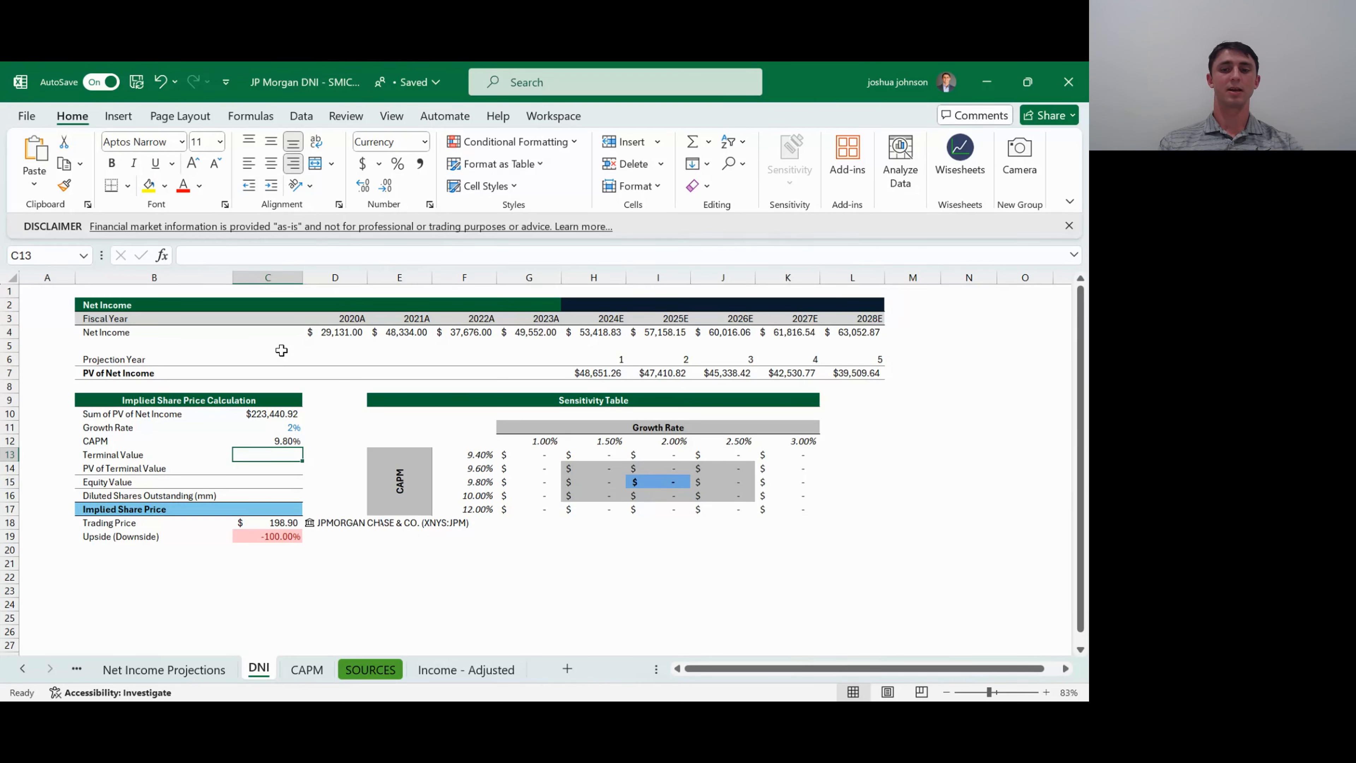
type("=")
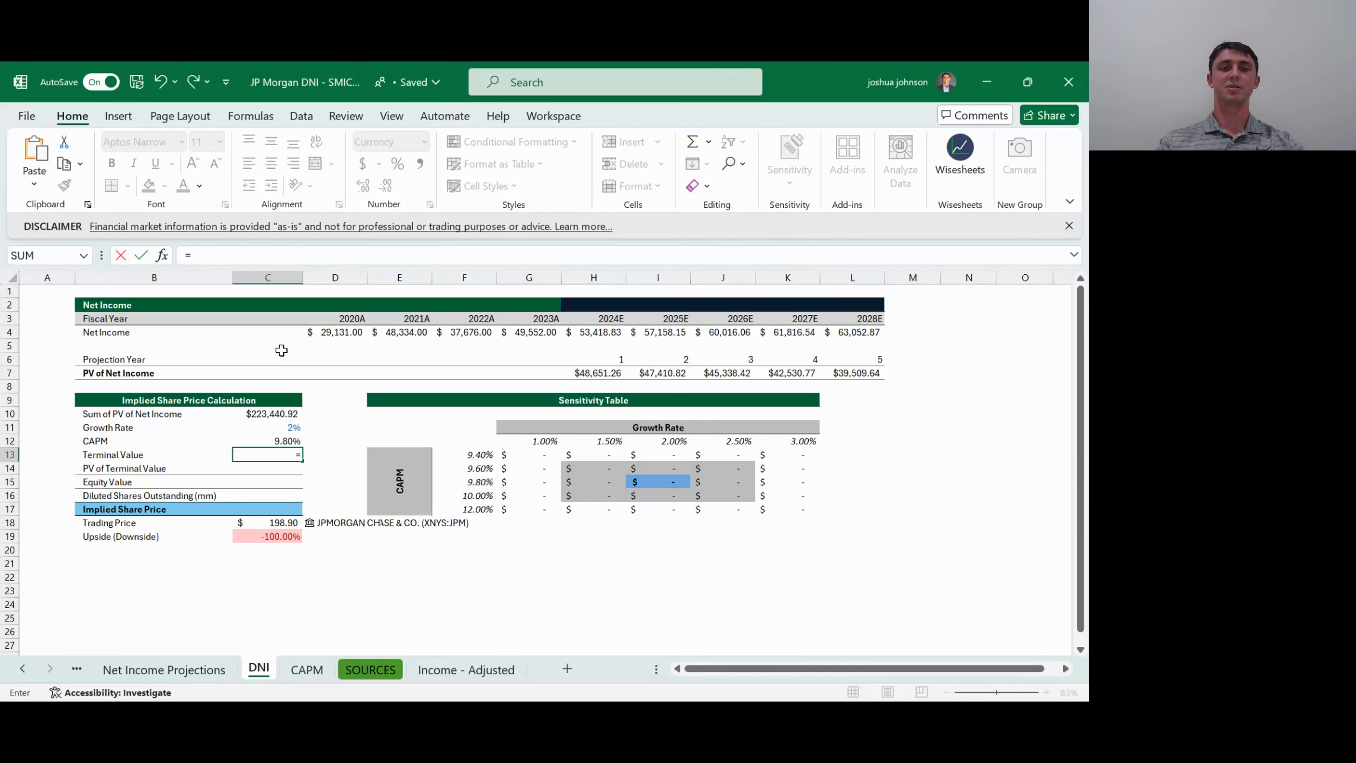
key("Up")
key("Up")
key("Up")
key("Up")
key("Up")
key("Up")
key("Up")
key("Up")
key("Up")
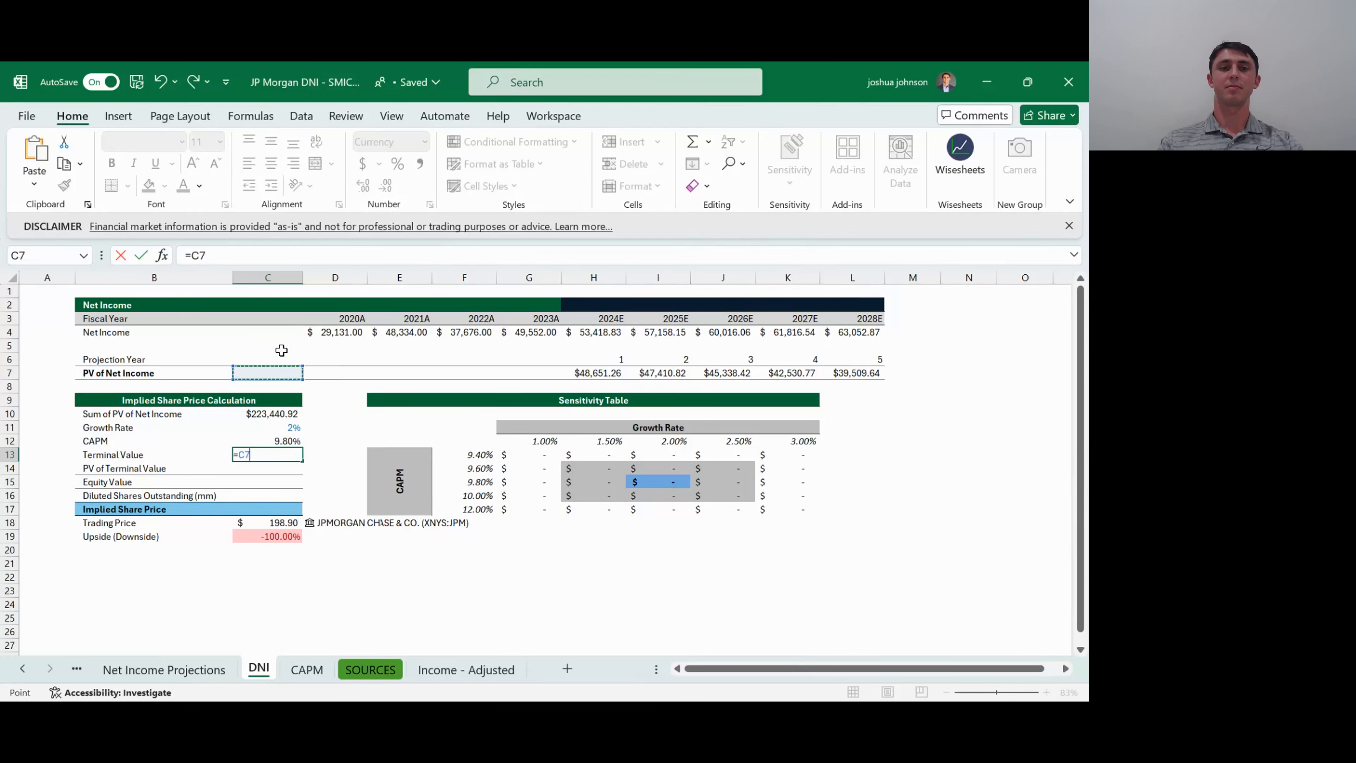
key("Right")
key("Right")
key("Right")
key("Right")
key("Right")
key("Right")
key("Right")
key("Right")
key("Right")
key("Right")
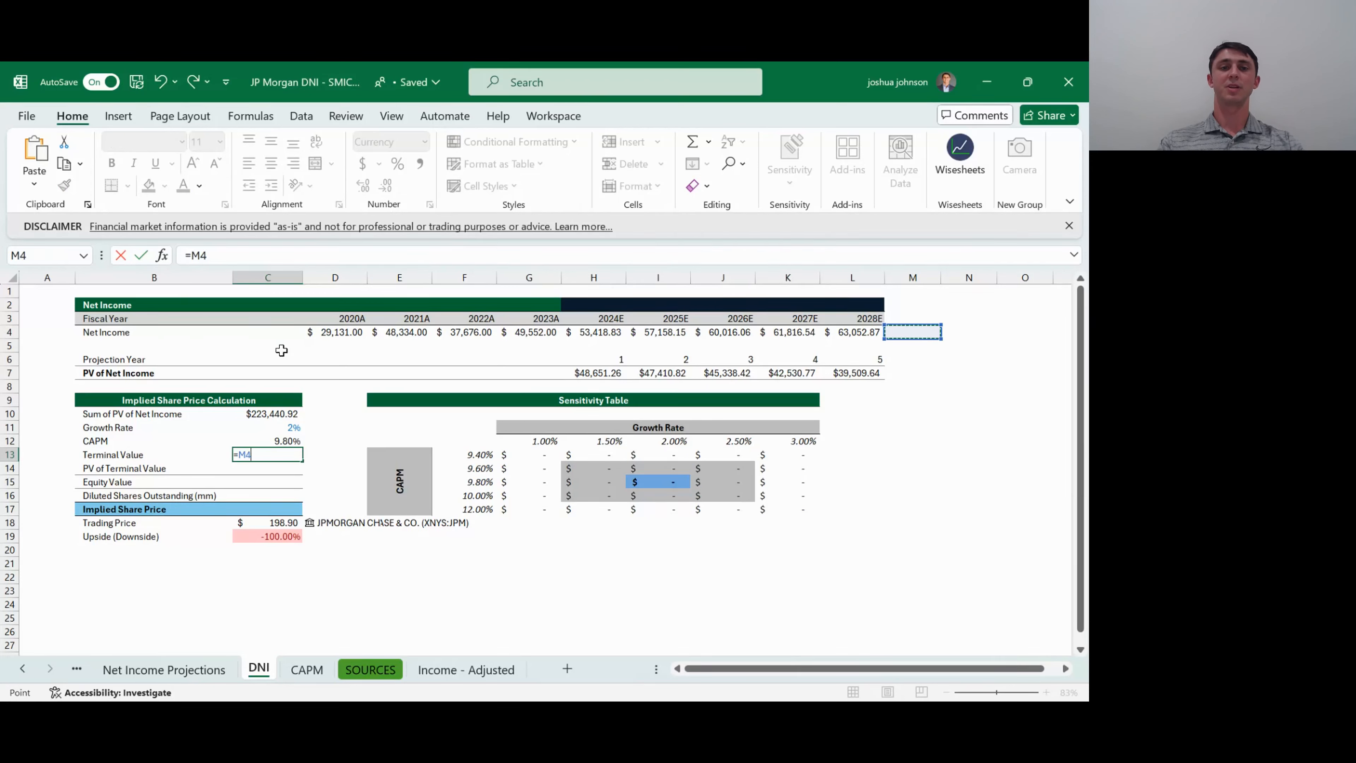
key("Left")
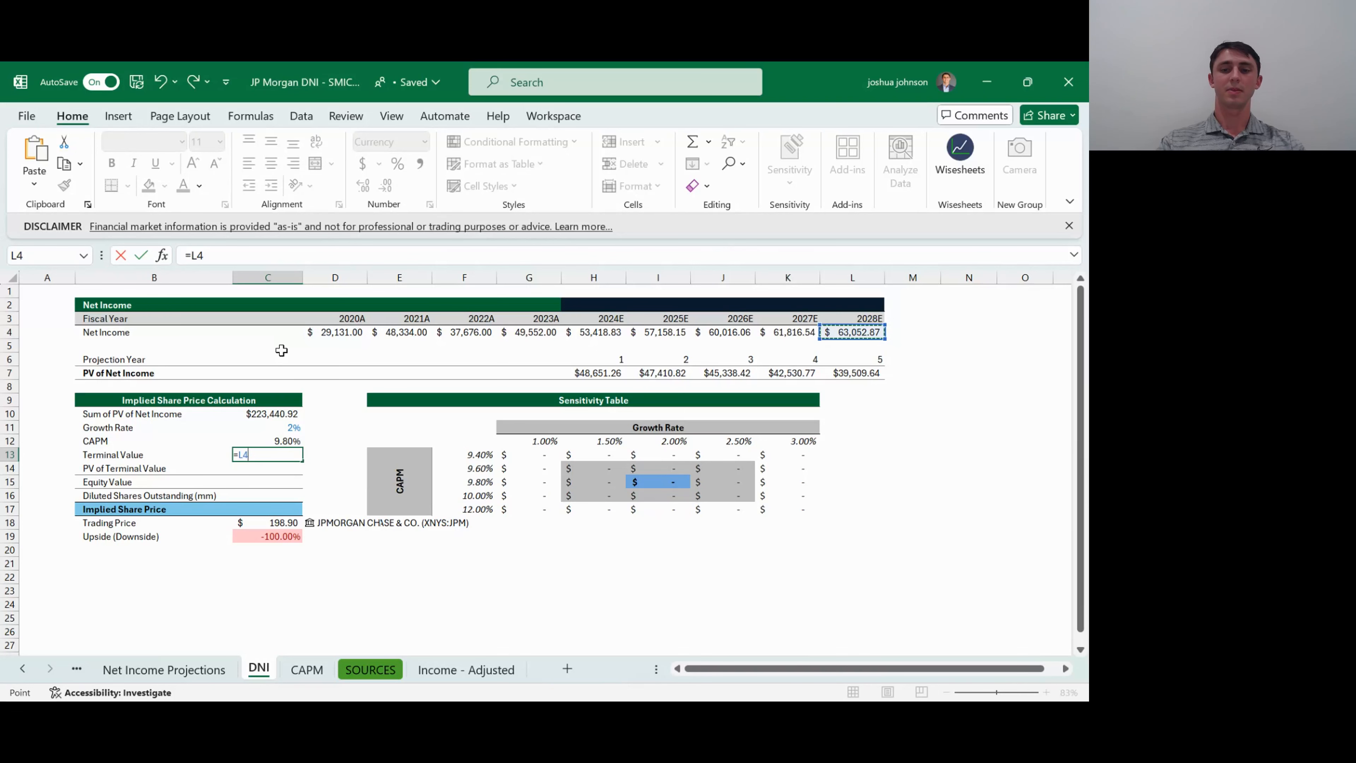
- Complete the Terminal Value numerator in C13 as (L4*(1+C11)), growing the 2028E net income by the growth rate
type("*")
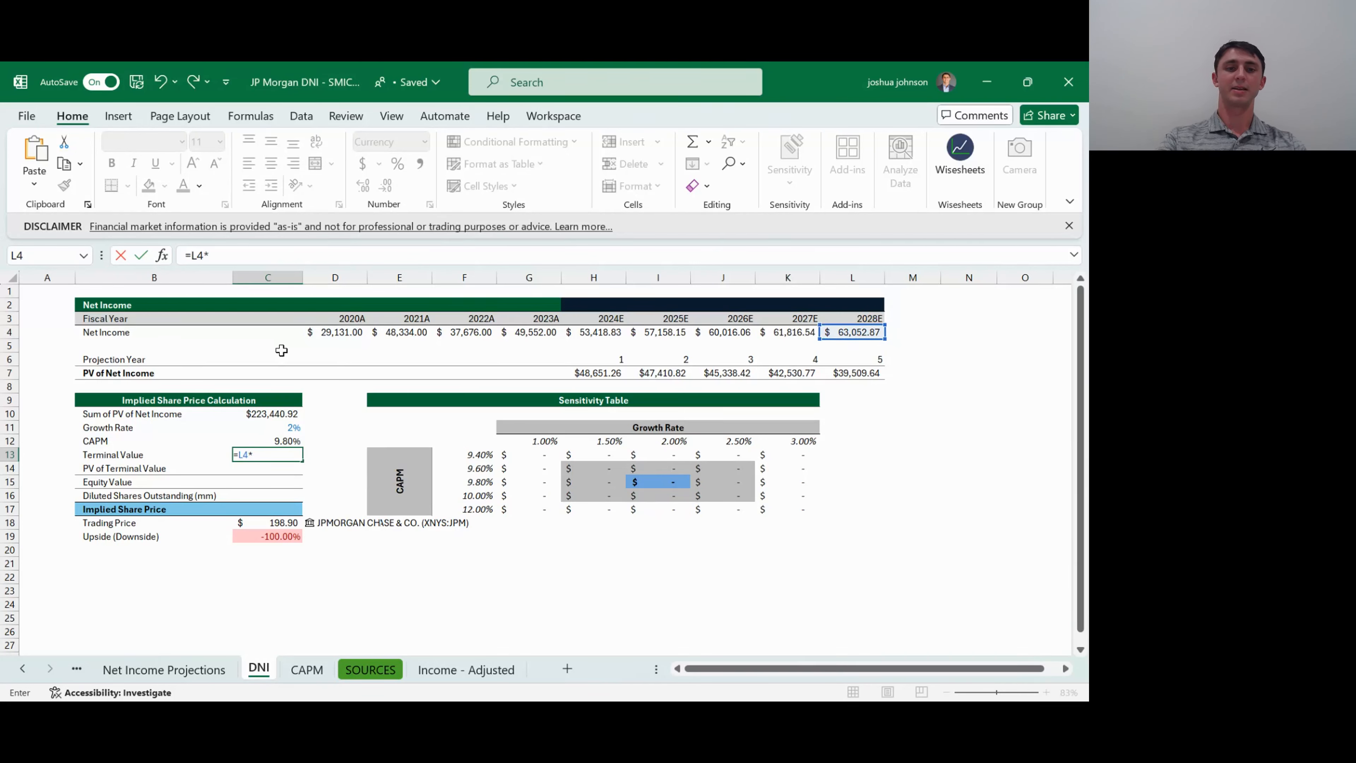
type("(1")
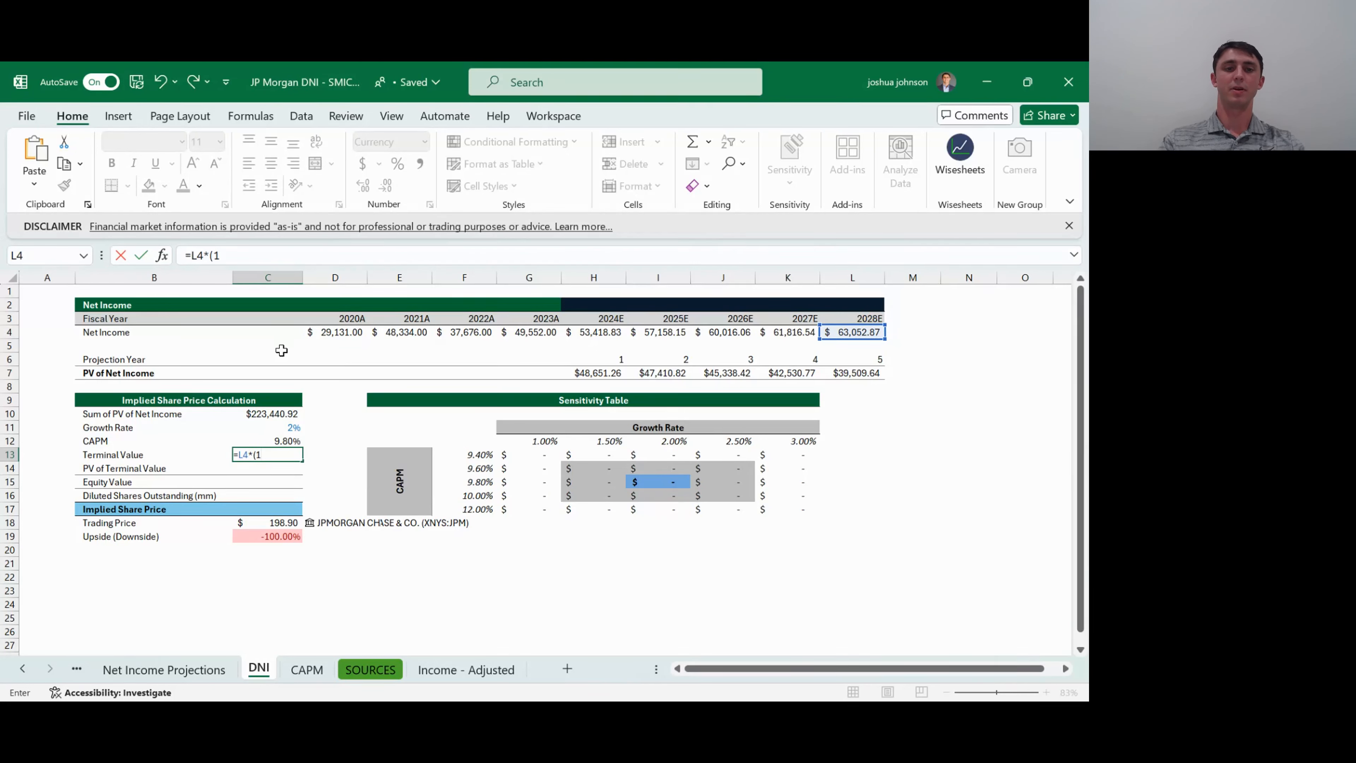
type("+C11))")
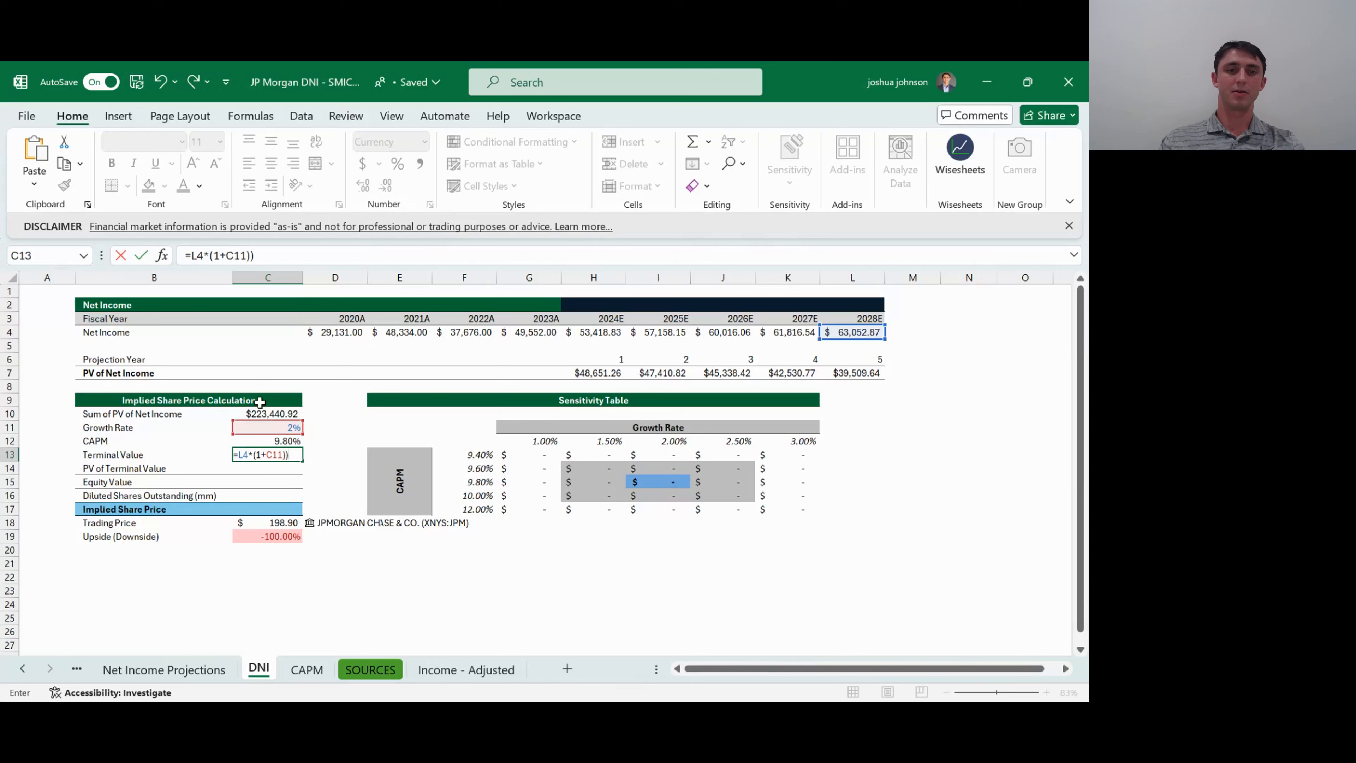
left_click(239, 455)
type("(")
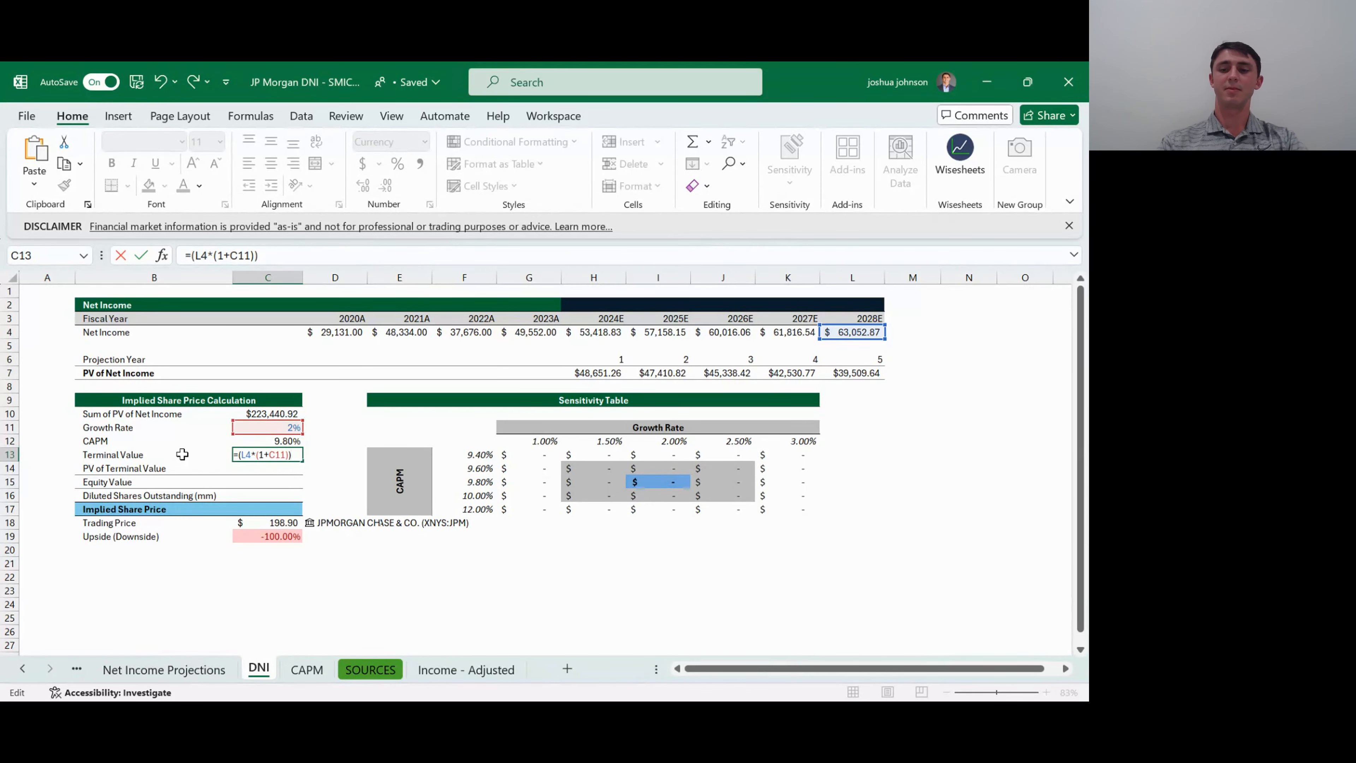
- Divide the Terminal Value numerator in C13 by CAPM minus the growth rate, (C12-C11), and enter the formula
type("(")
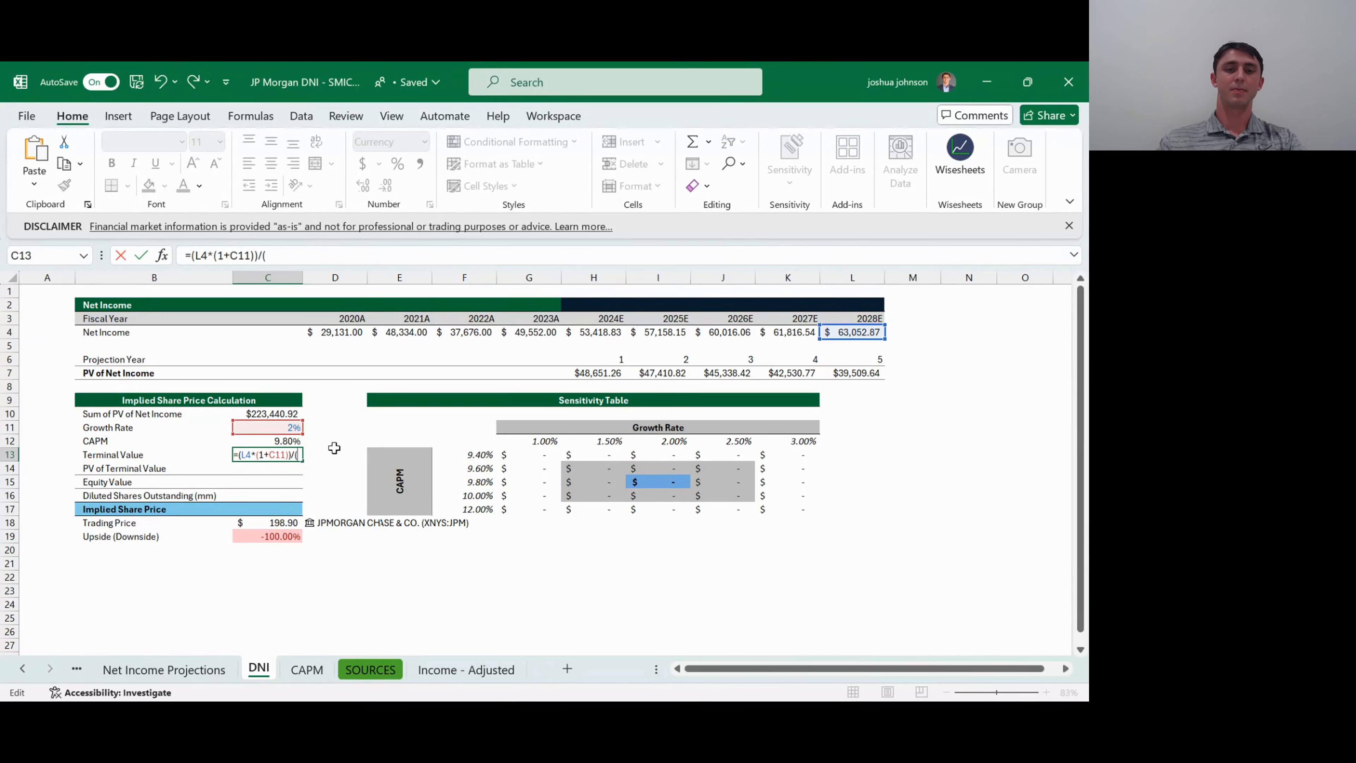
left_click(292, 441)
type("-")
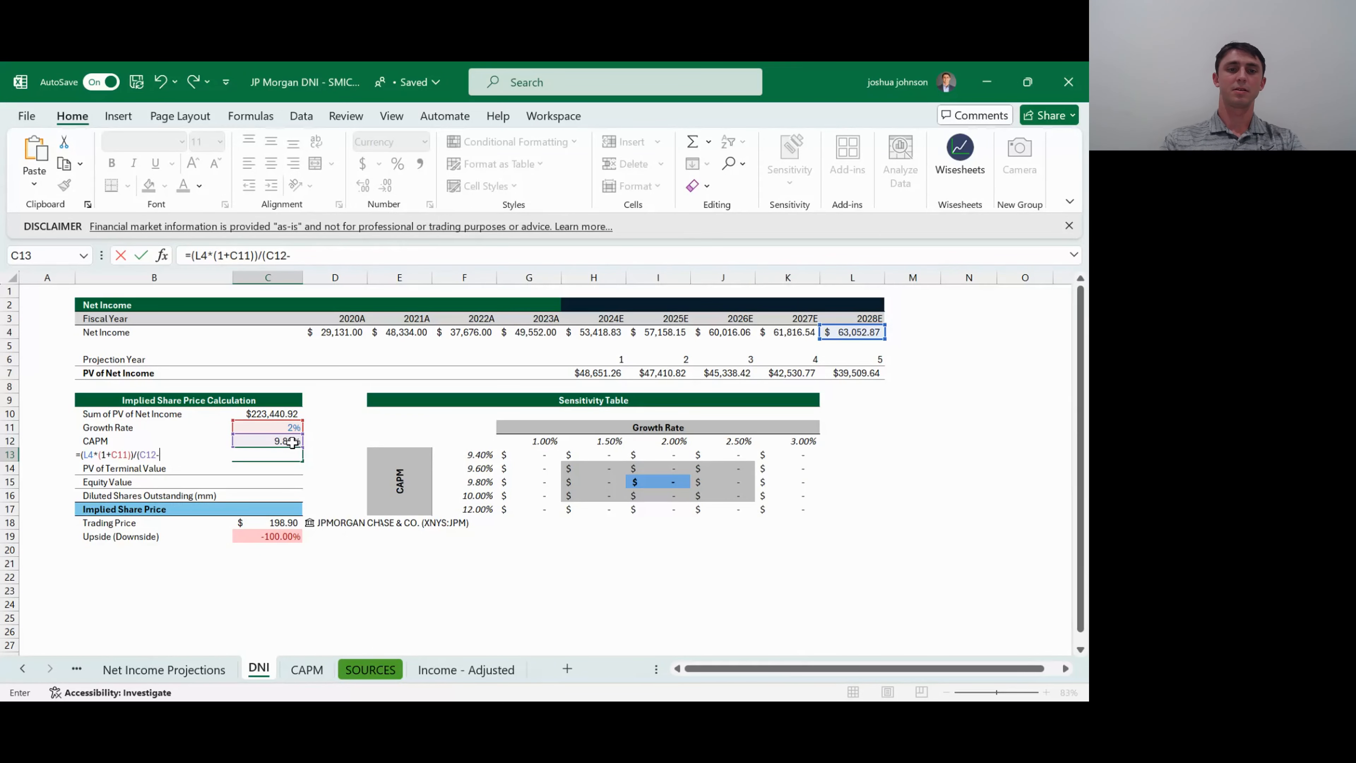
key("Up")
key("Up")
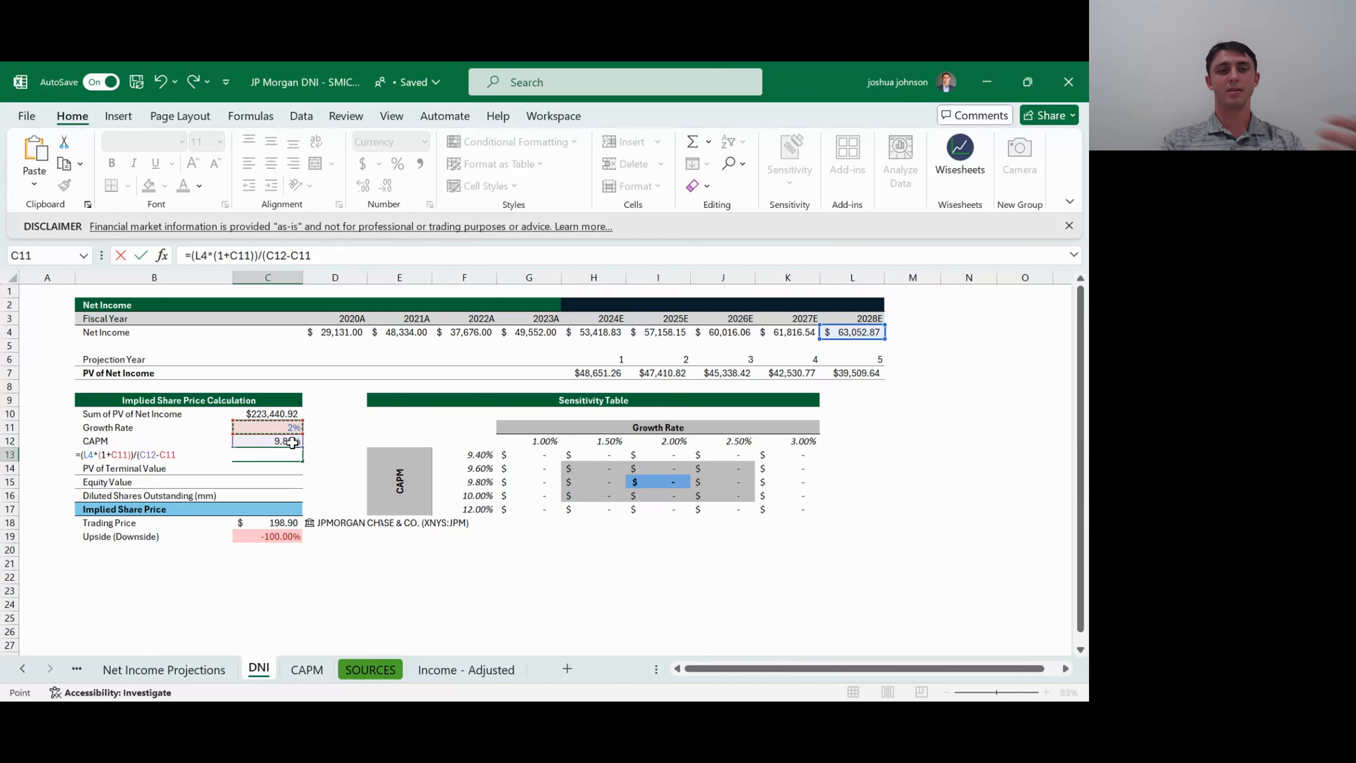
type(")")
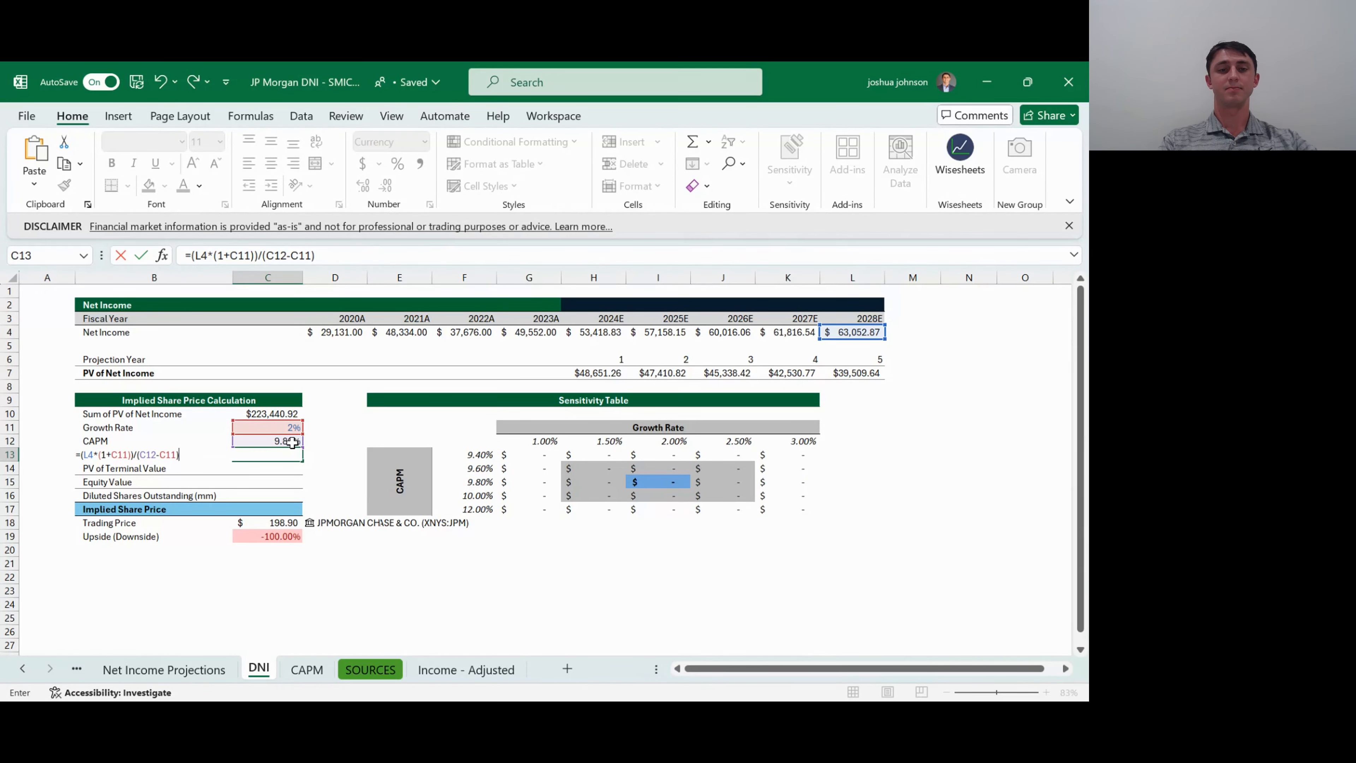
key("Return")
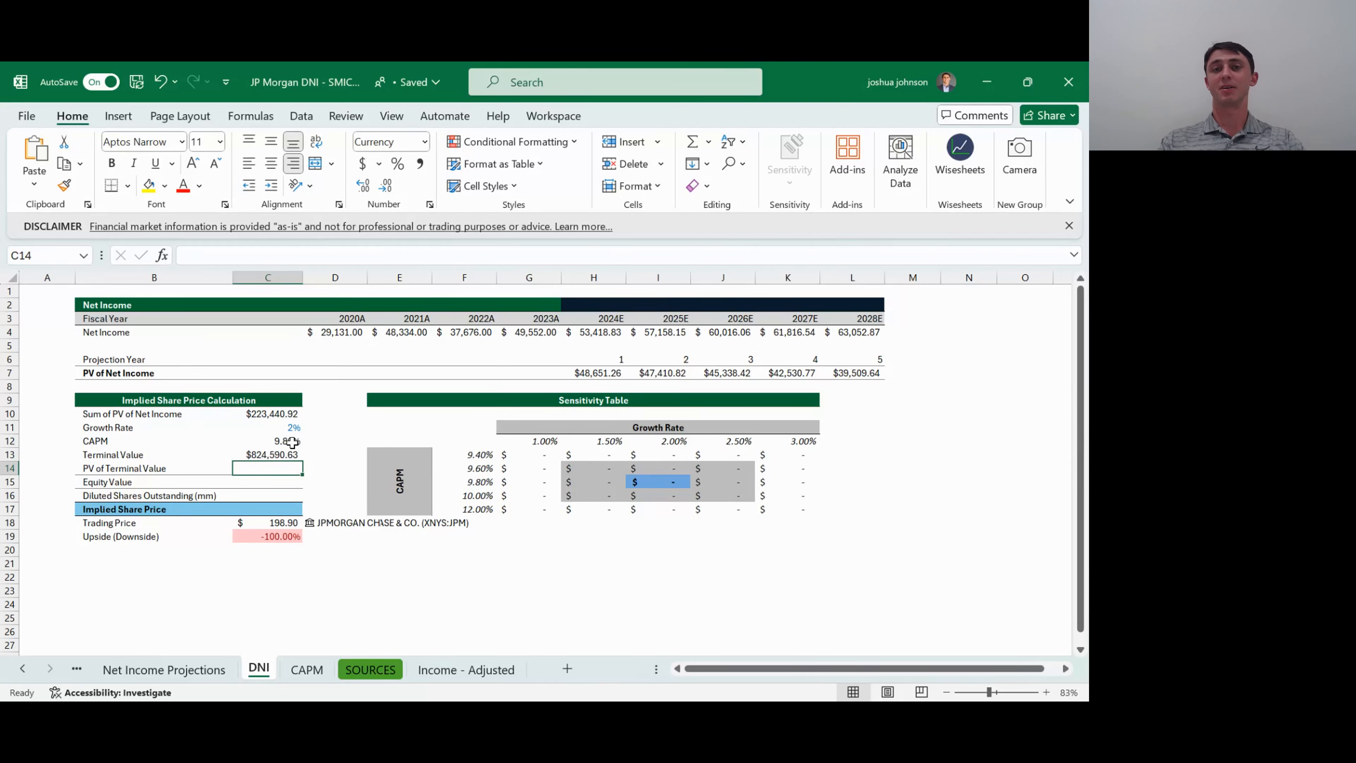
- Start a PV formula for PV of Terminal Value in C14 with CAPM in C12 as rate and projection year L6 as periods
type("=")
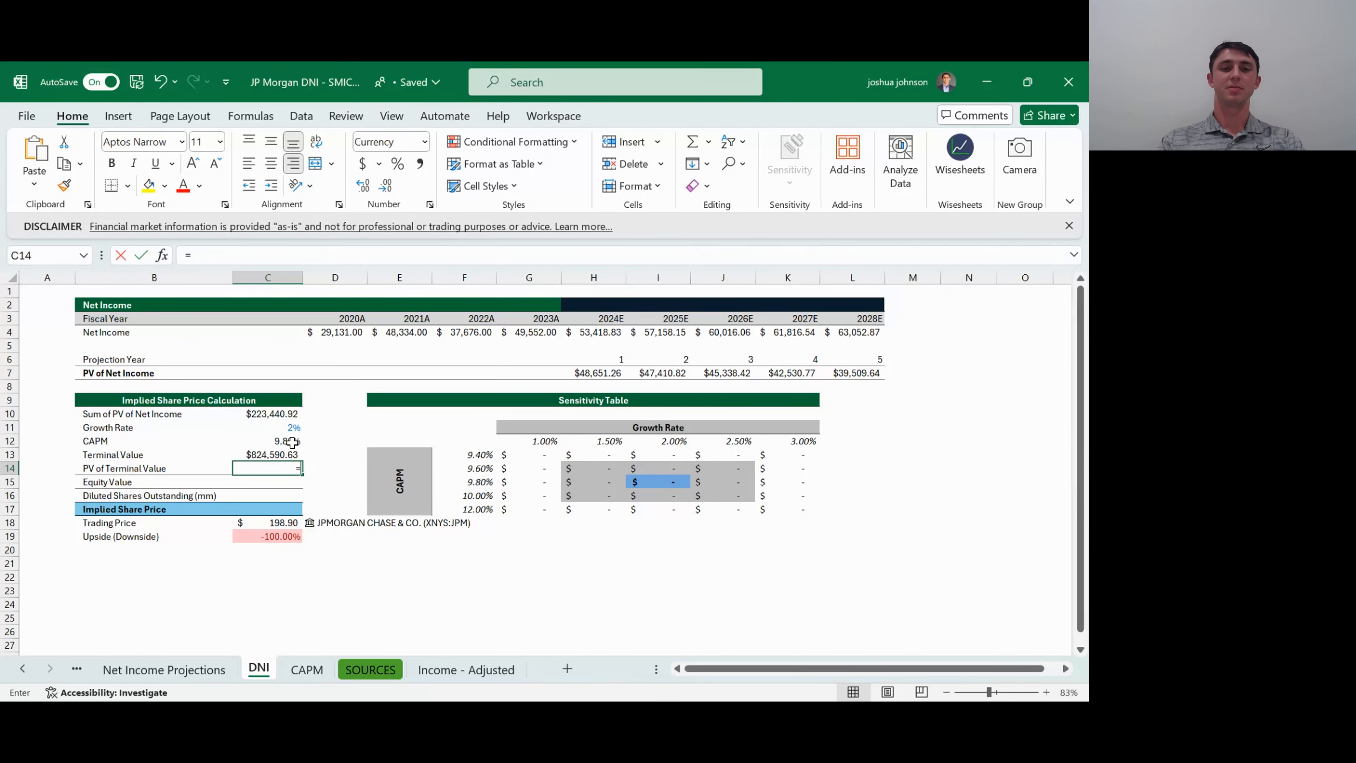
type("PV(")
key("Up")
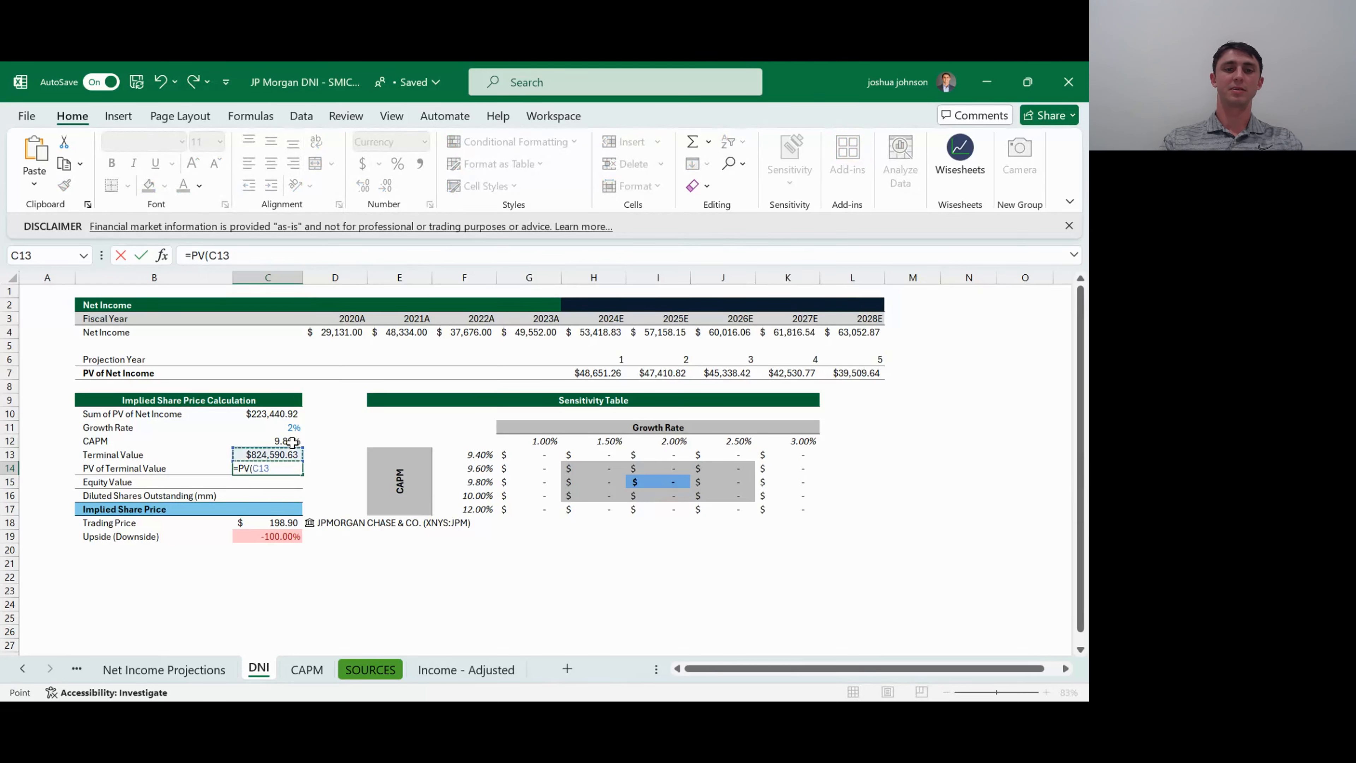
key("Up")
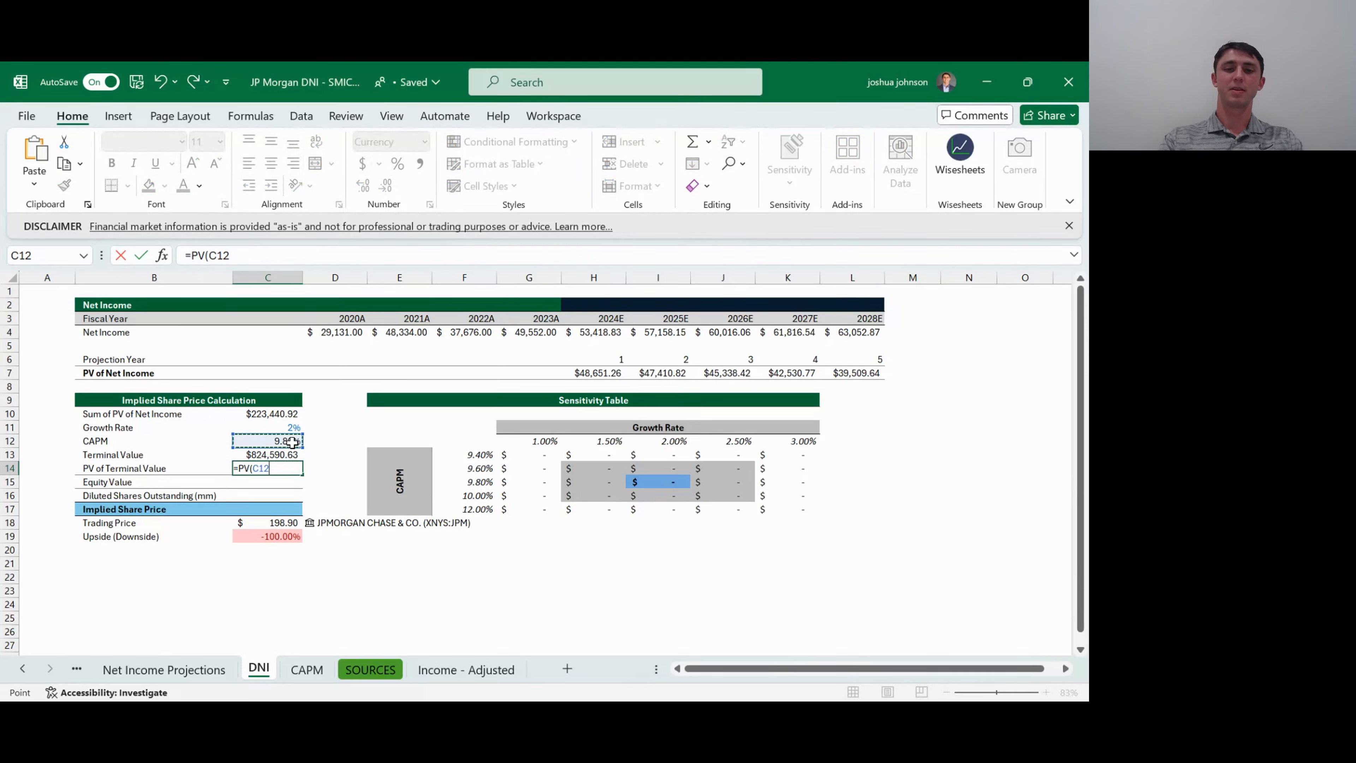
type(",")
key("Down")
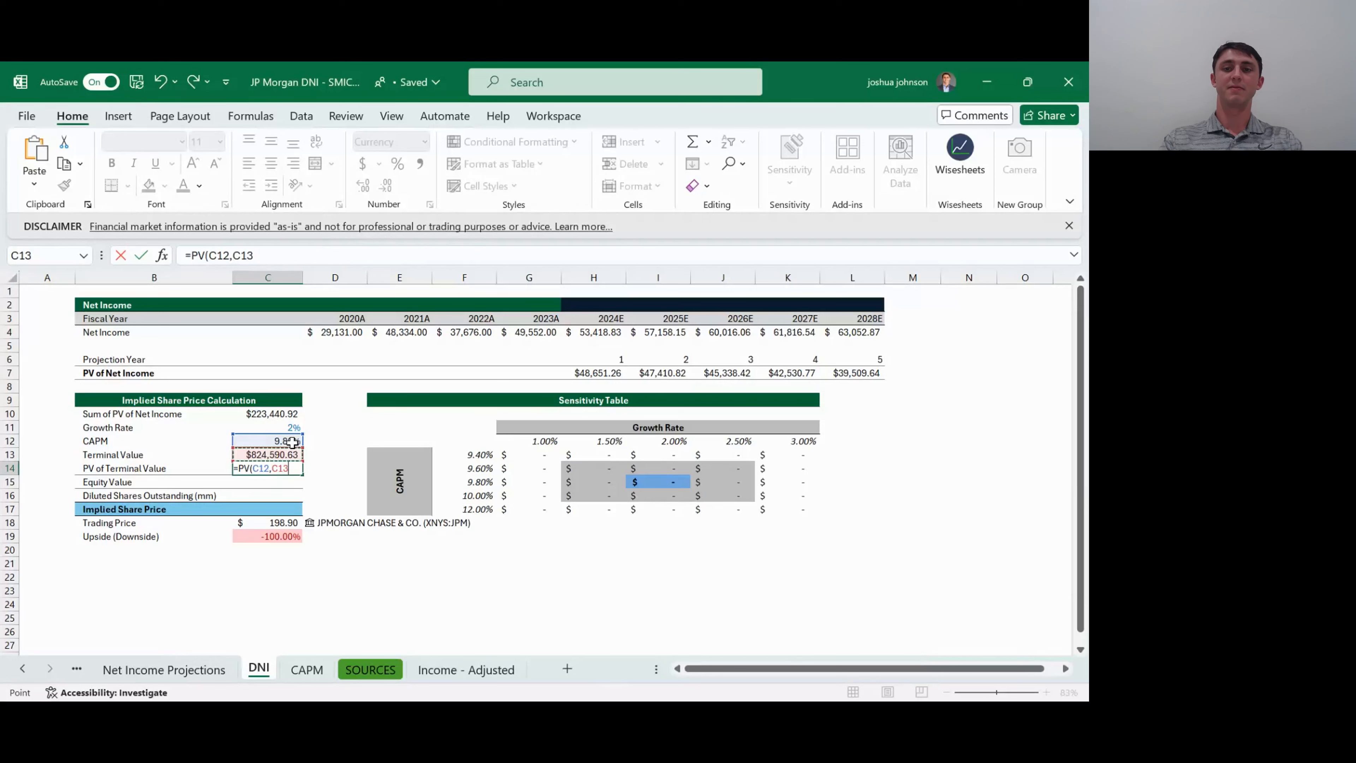
key("Up")
key("Up")
key("Up")
key("Up")
key("Up")
key("Up")
key("ctrl+Right")
key("ctrl+Right")
key("Up")
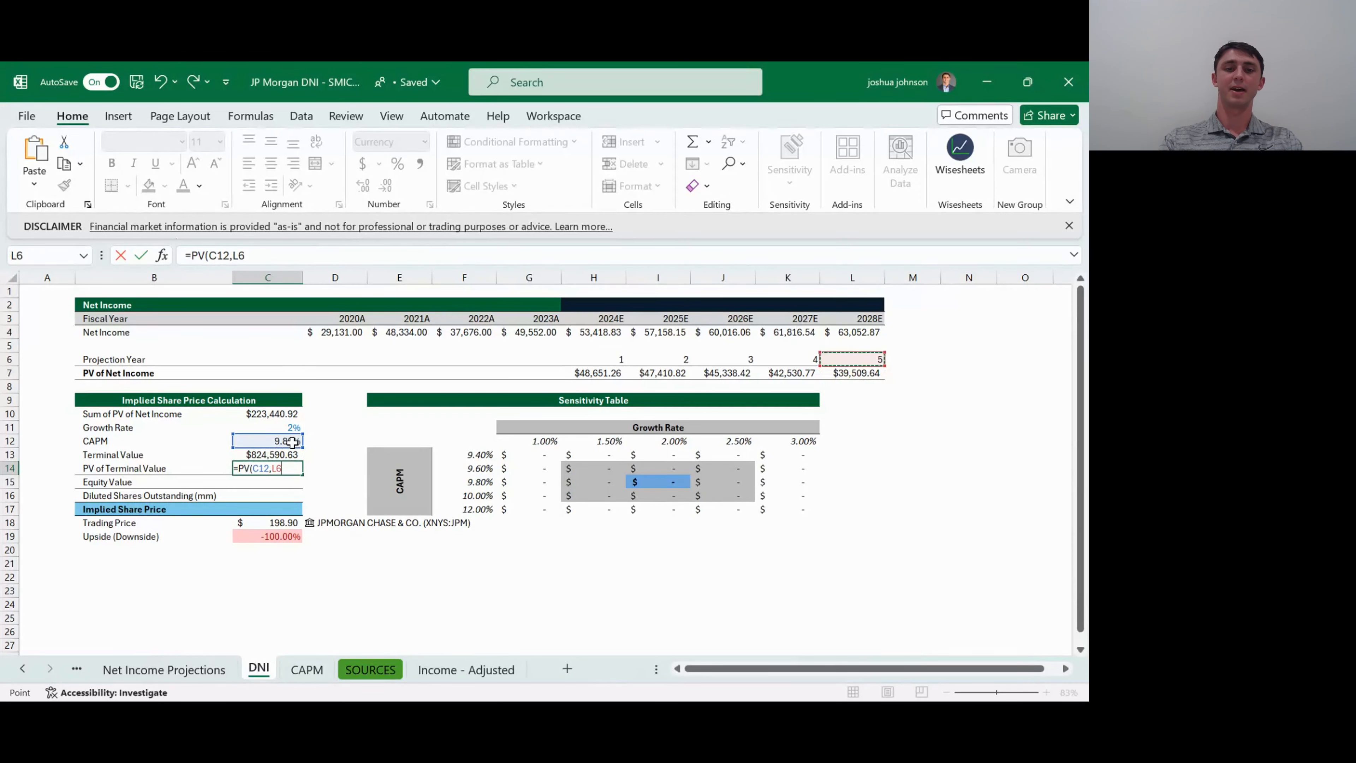
- Finish the PV formula in C14 with payment 0, future value -C13 and type 0
type(",")
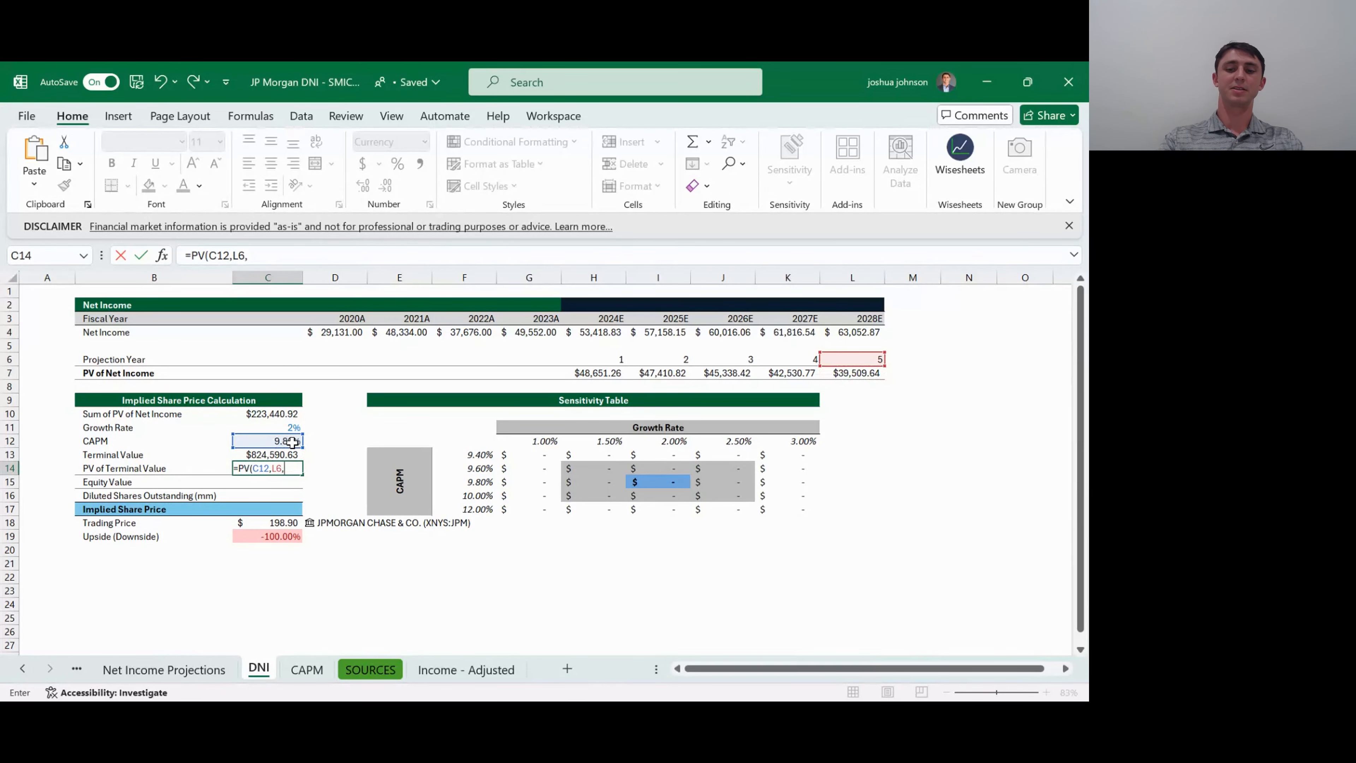
type("0,-")
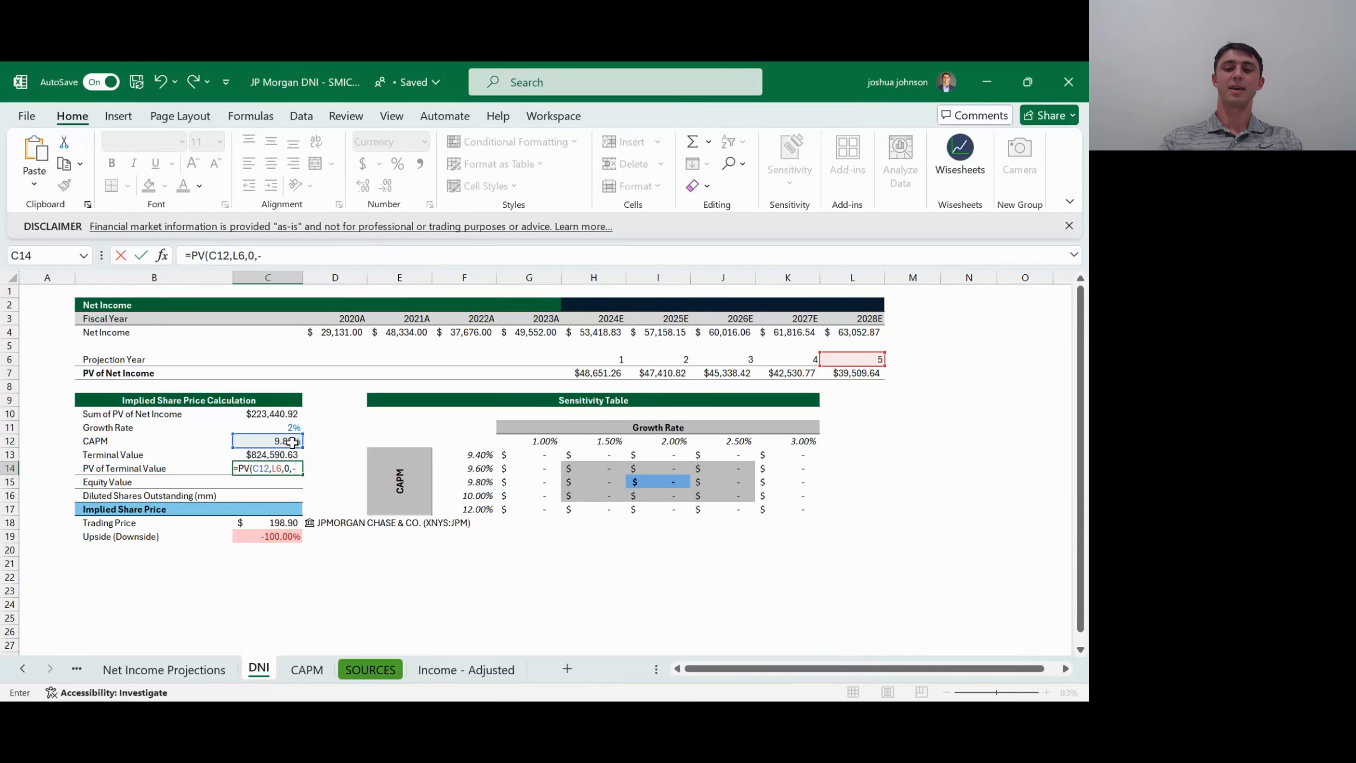
type("C13,")
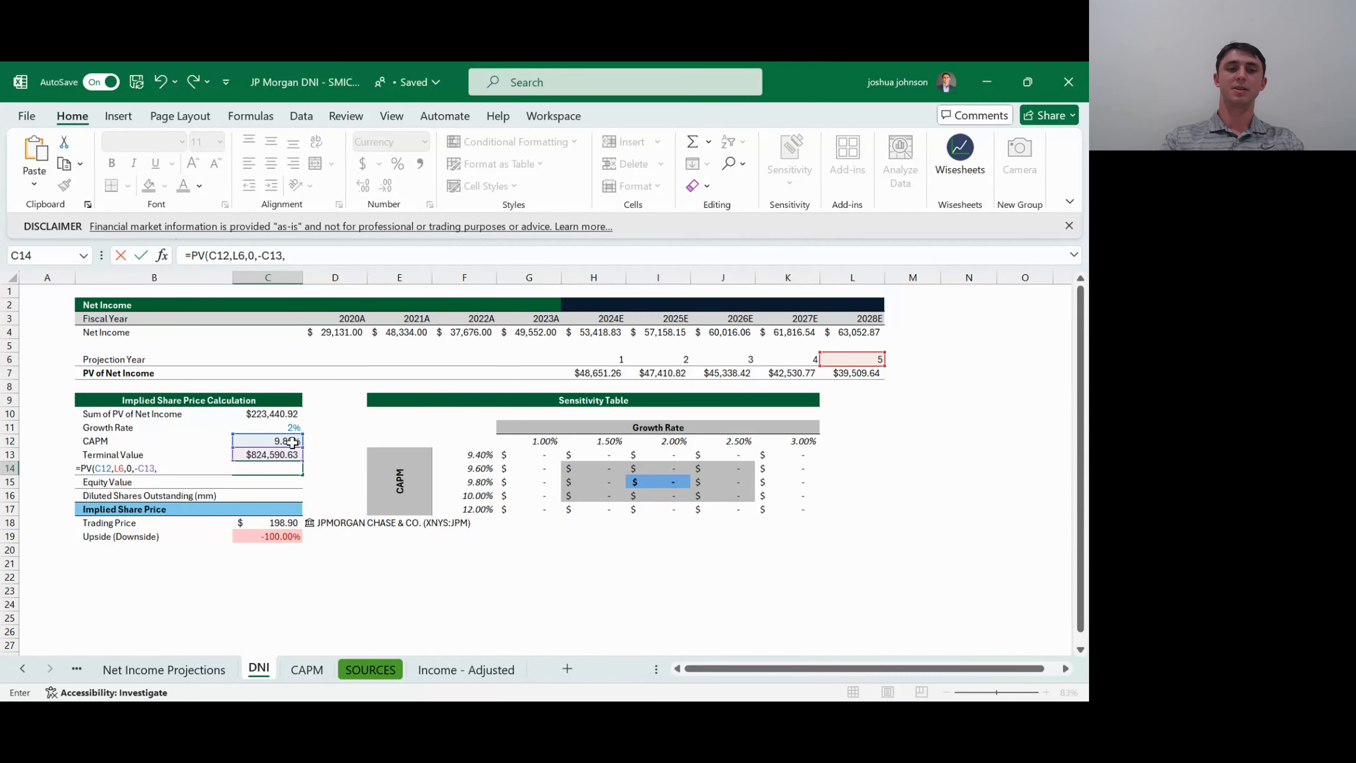
type("0")
key("Return")
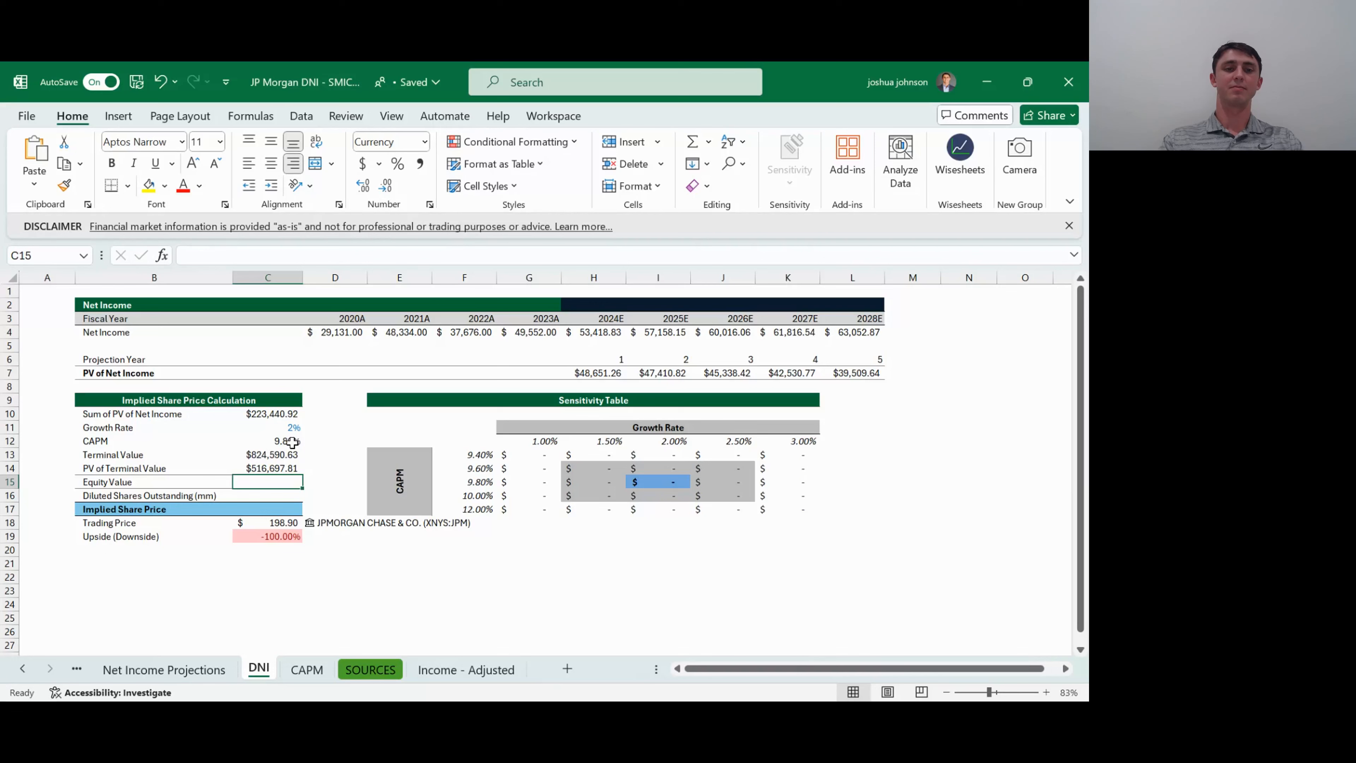
- Review the PV of Terminal Value, Sum of PV of Net Income and Growth Rate cells in the implied share price block
key("Up")
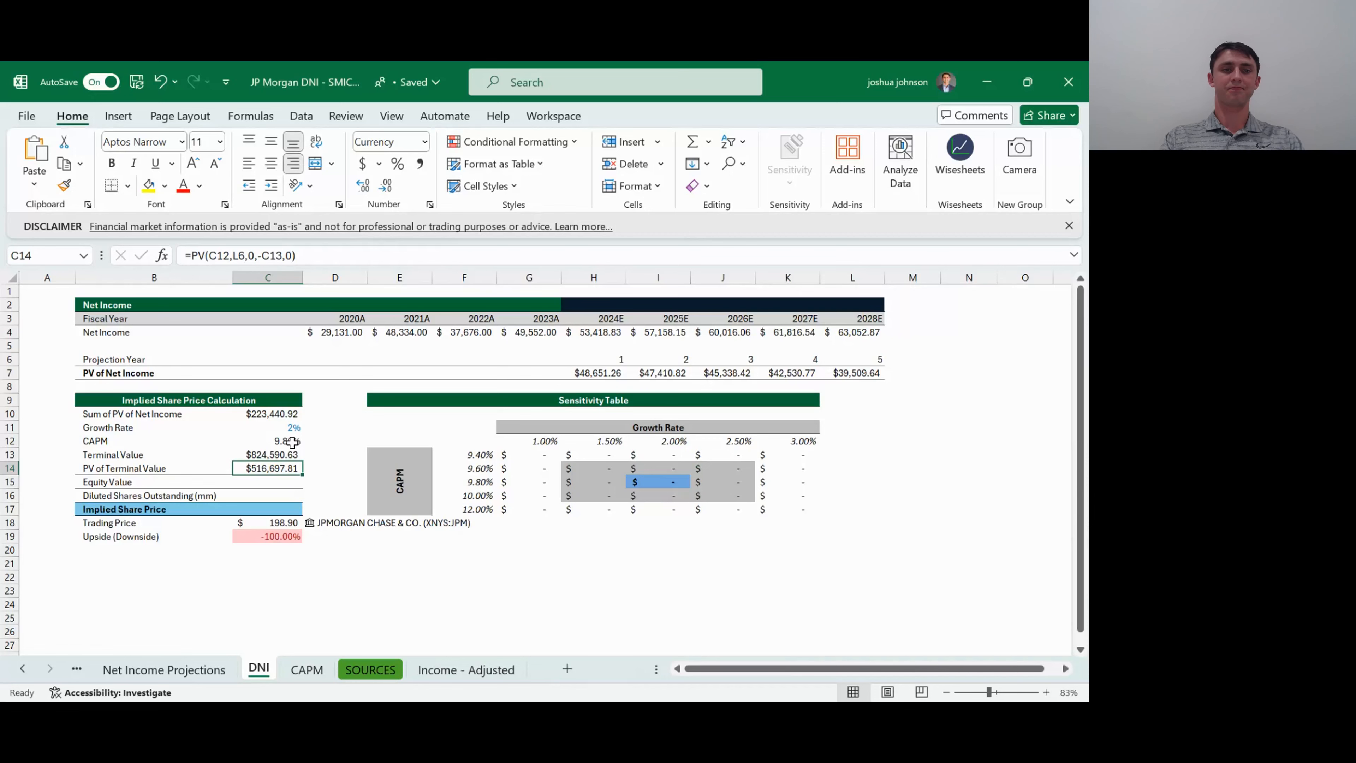
key("Down")
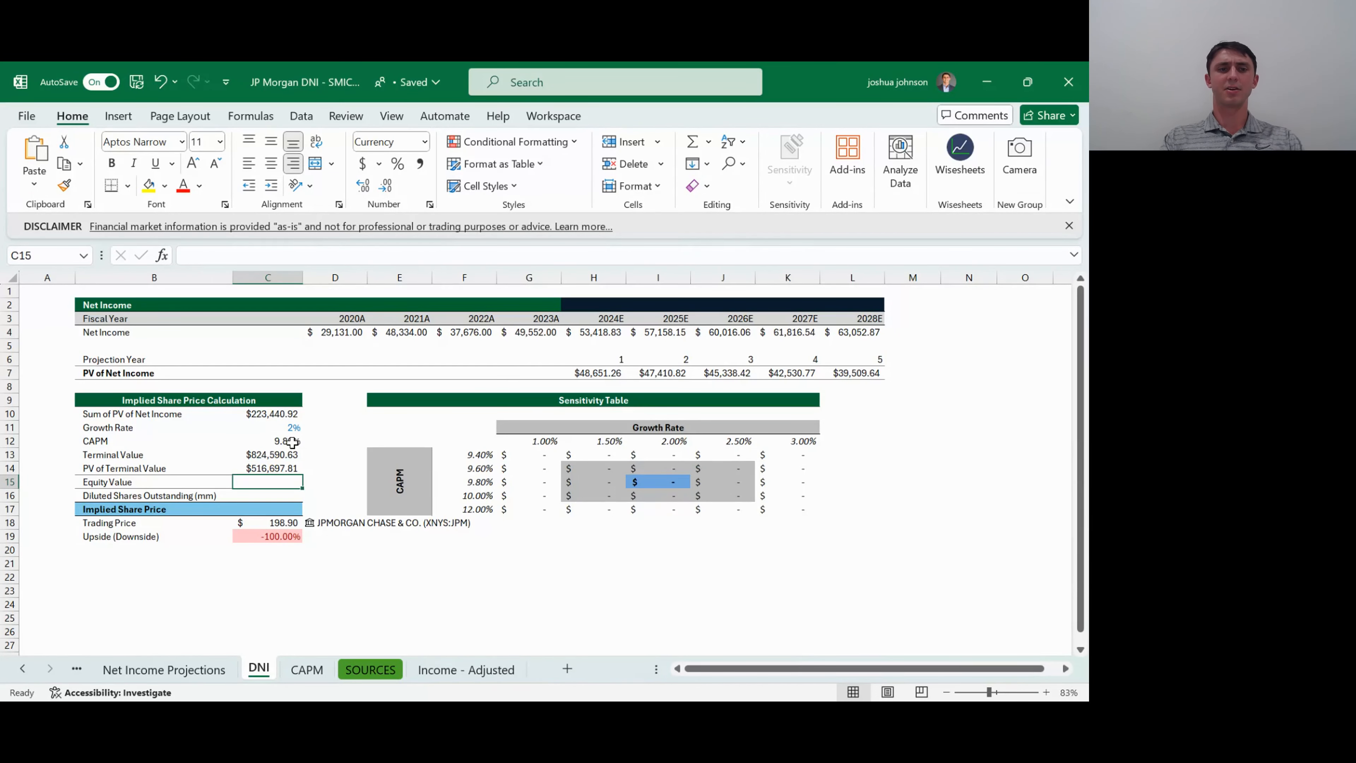
key("Up")
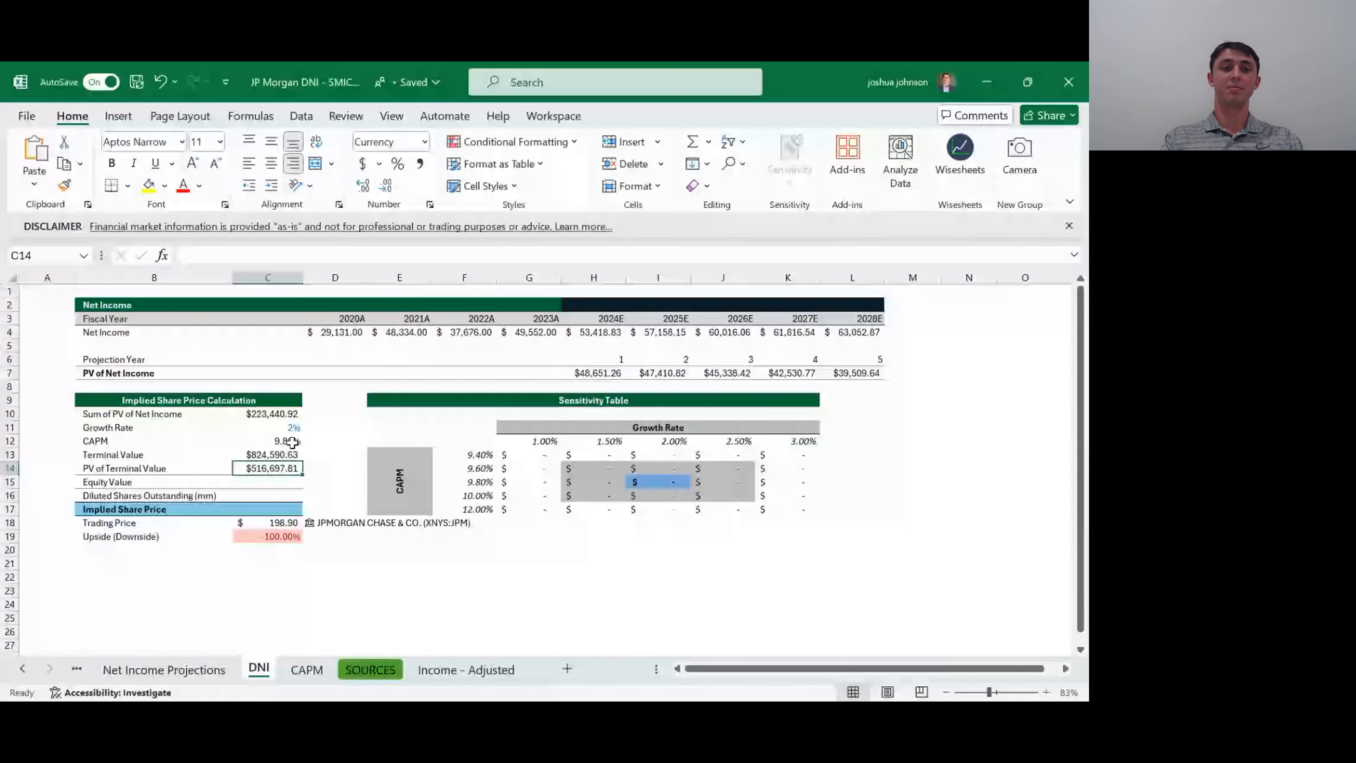
key("Up")
key("Up")
key("Up")
key("Up")
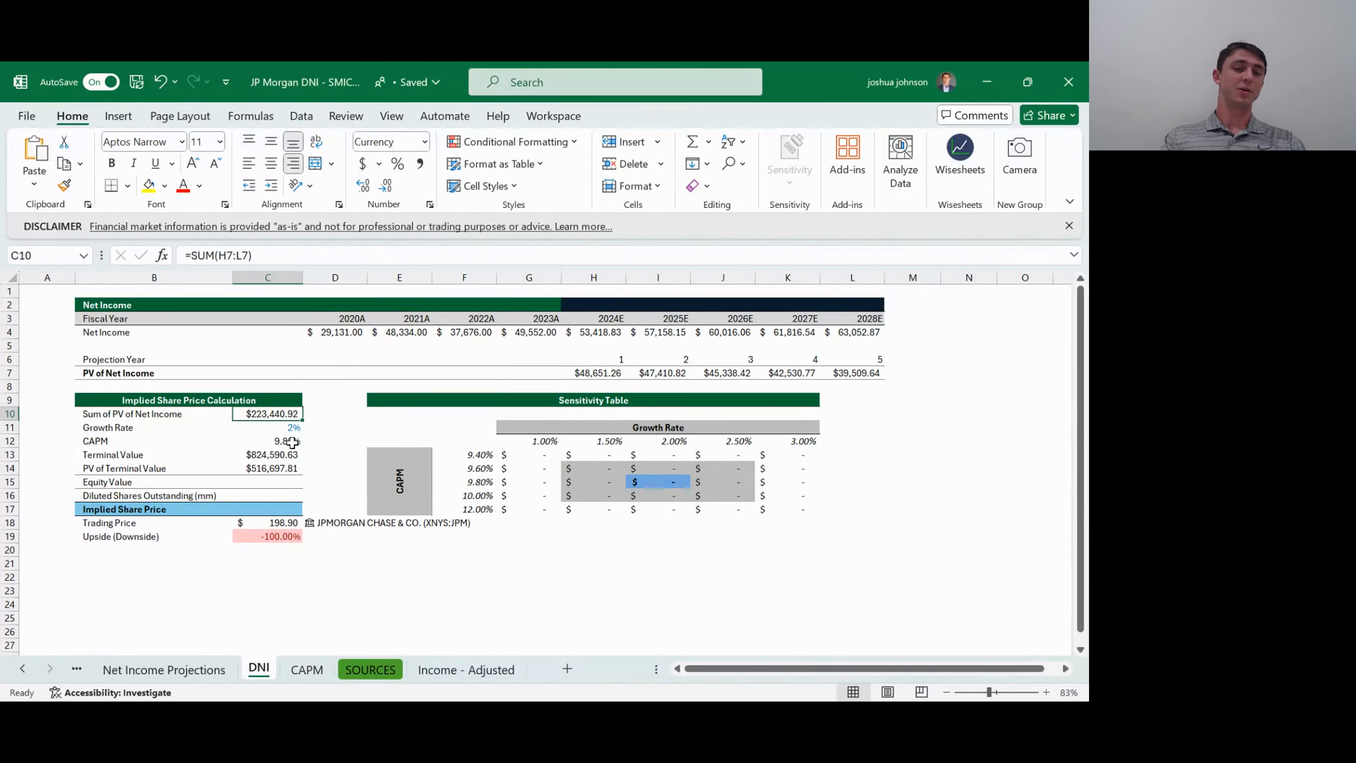
key("Down")
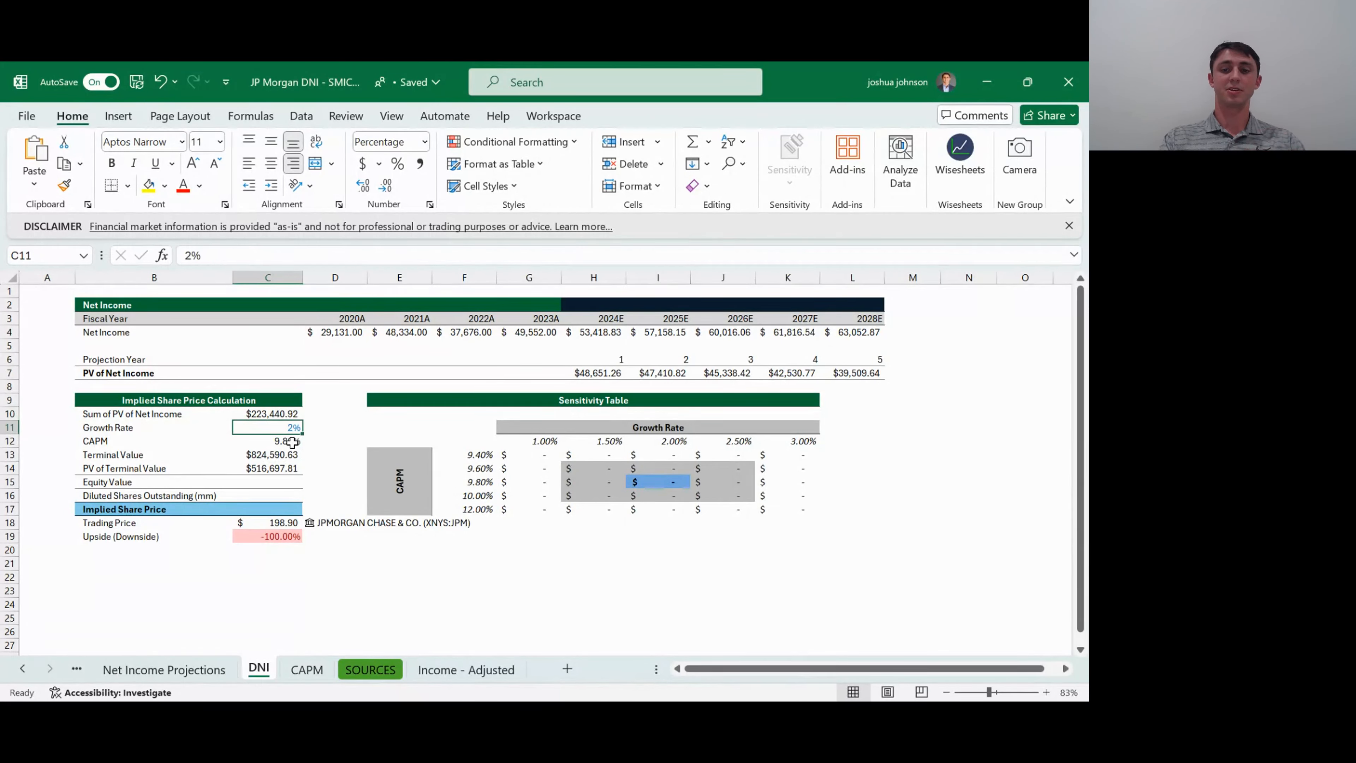
key("Down")
key("Down")
key("Down")
key("Down")
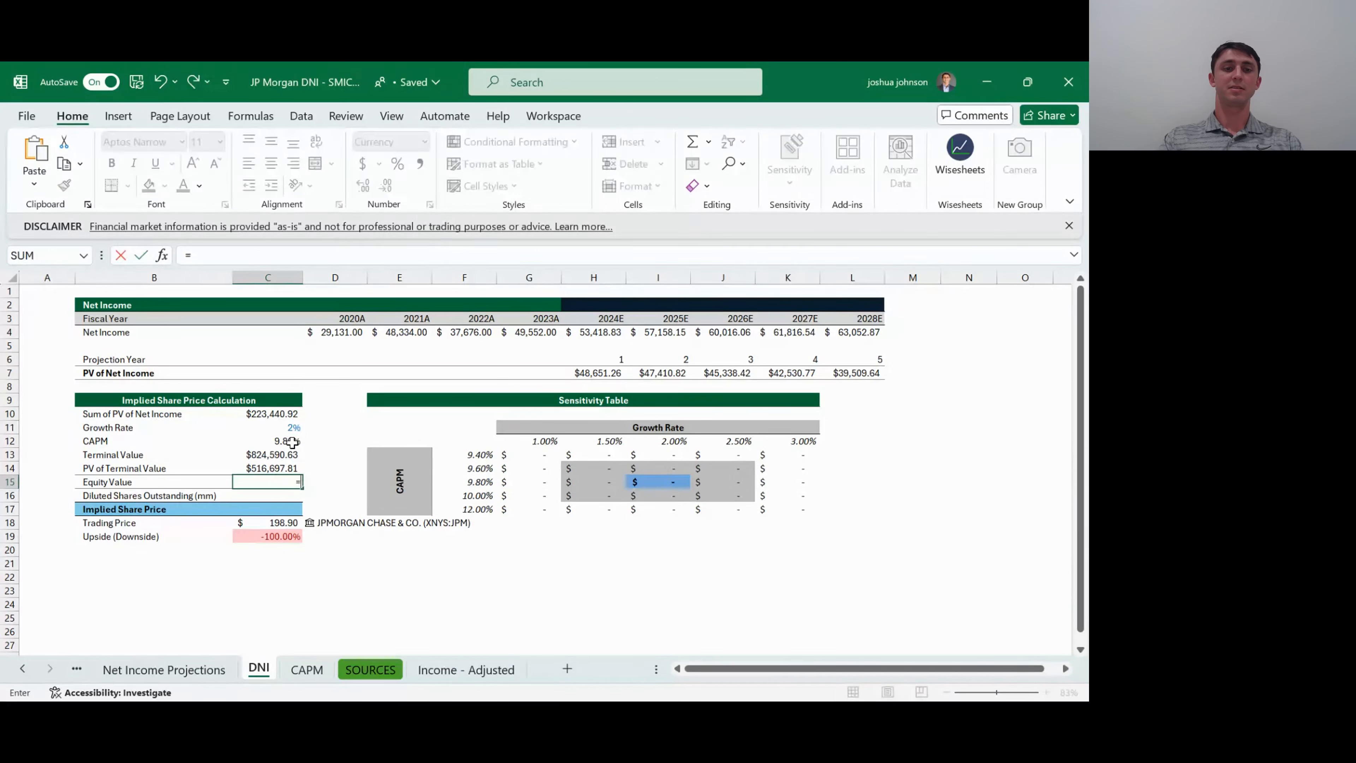
- Calculate Equity Value in C15 by adding the PV of Terminal Value in C14 and the Sum of PV of Net Income in C10
type("=")
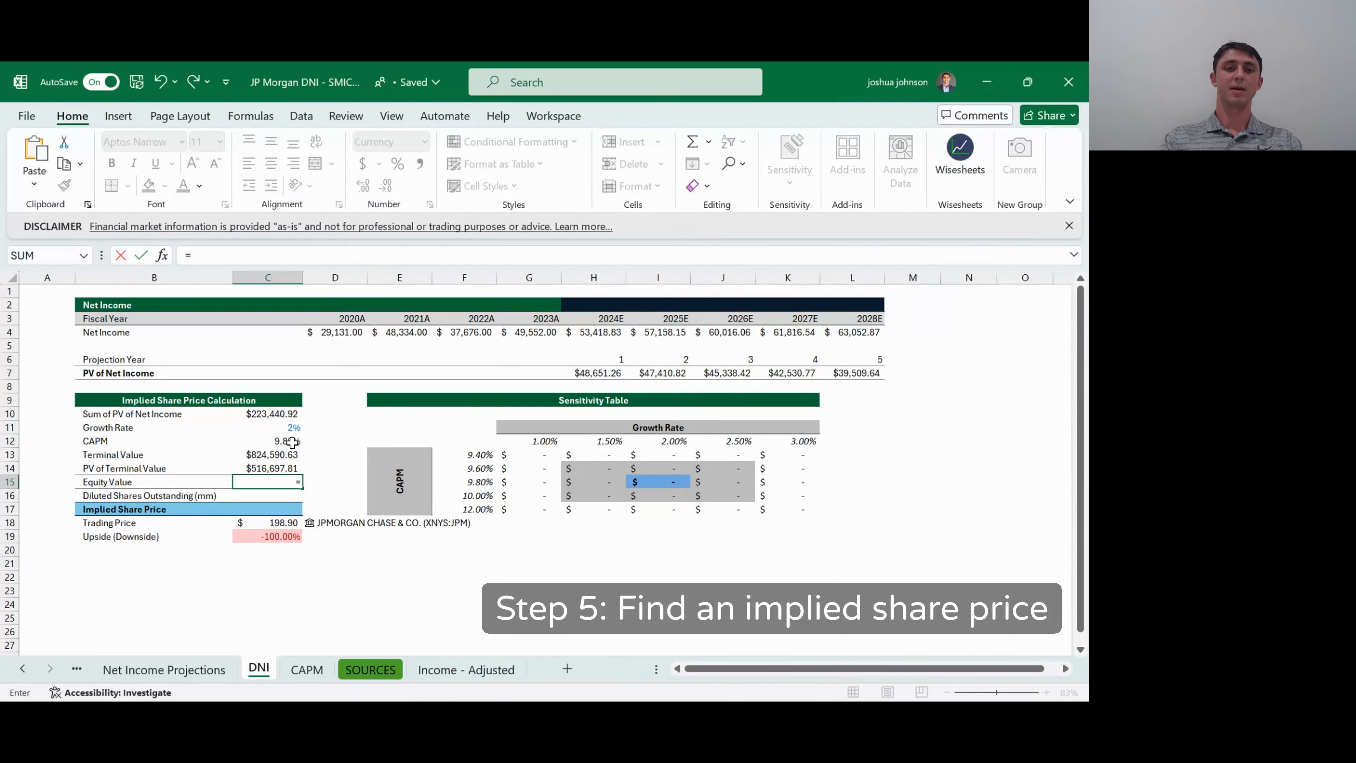
key("Up")
type("+")
key("Up")
key("Up")
key("Up")
key("Up")
key("Up")
key("Return")
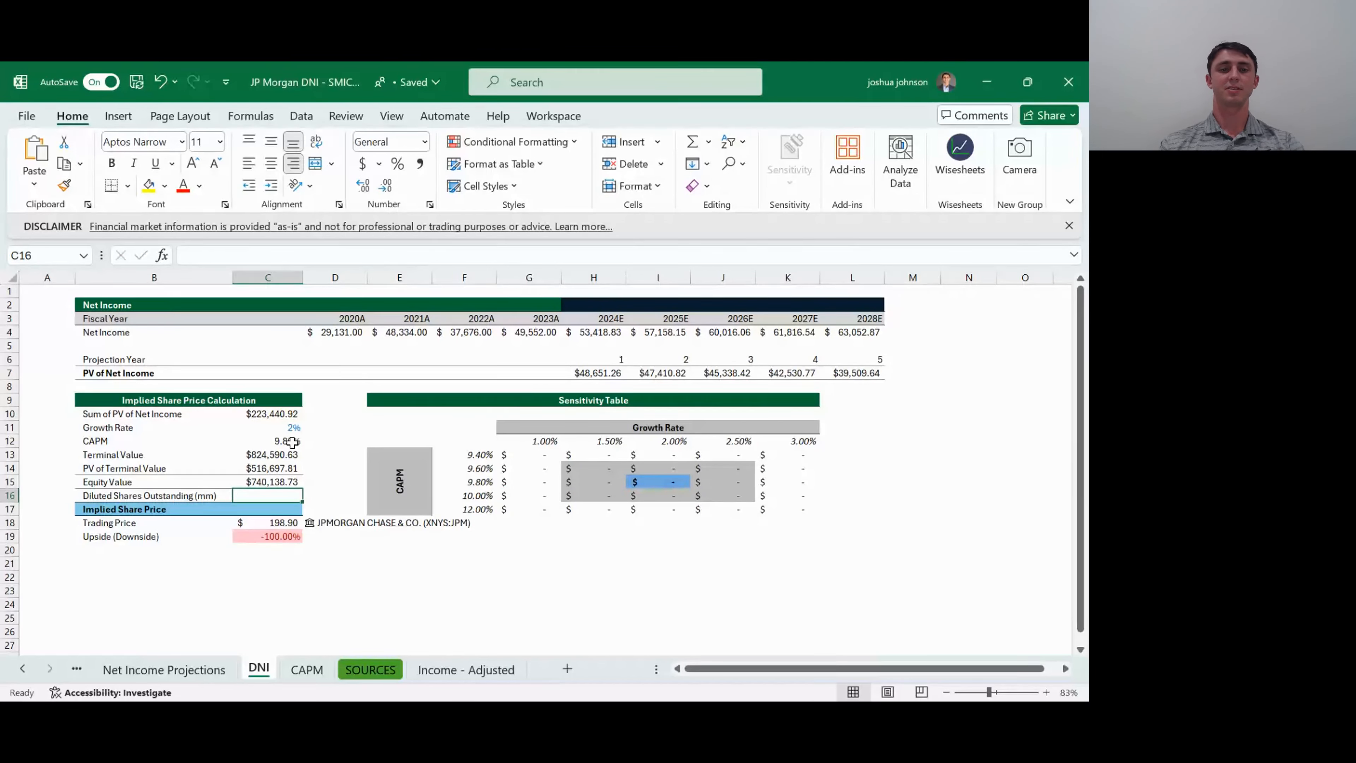
- Clear the JPMorgan stock entry from D18 beside the Trading Price
key("Down")
key("Down")
key("Right")
key("Delete")
key("Down")
key("Up")
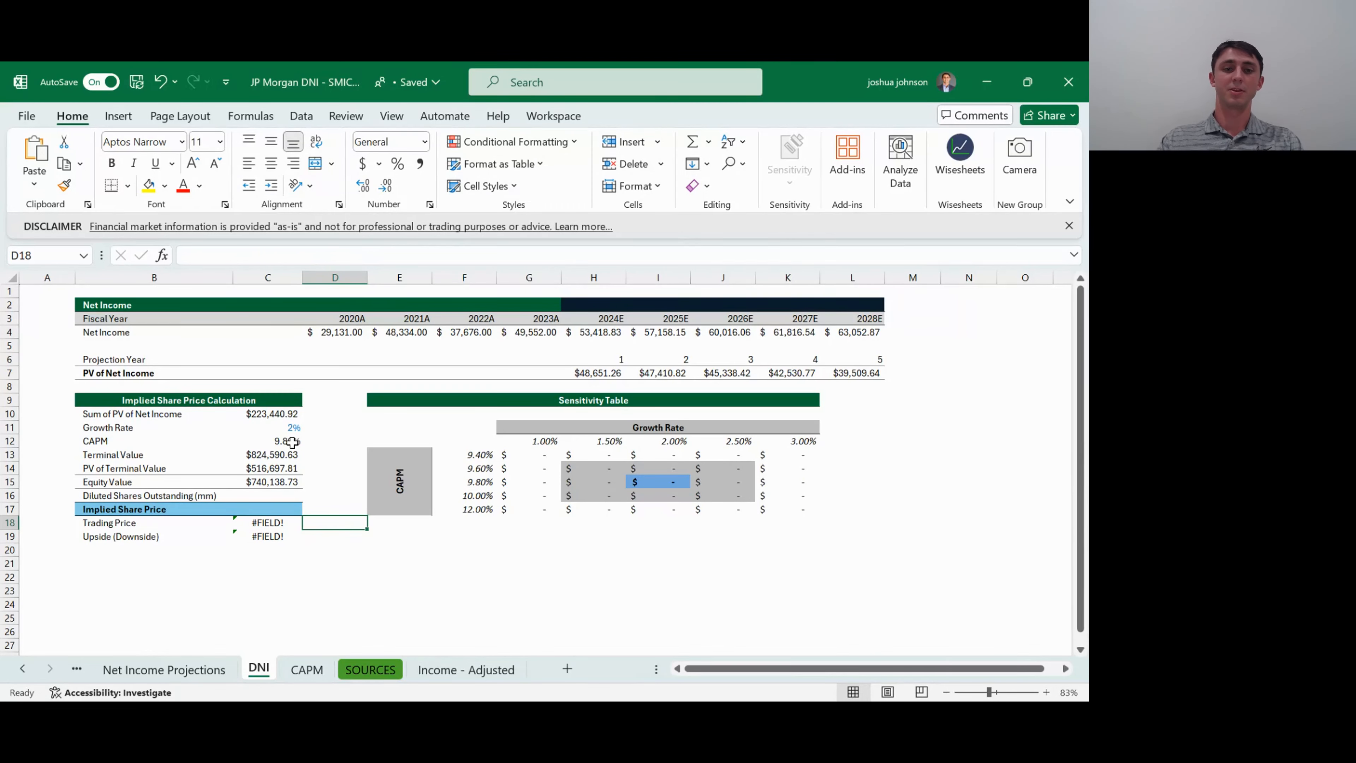
- Enter JPM in D18 of the DNI sheet and convert it to the Stocks data type, choosing JPMORGAN CHASE & CO. on the New York Stock Exchange
left_click(471, 673)
left_click(261, 671)
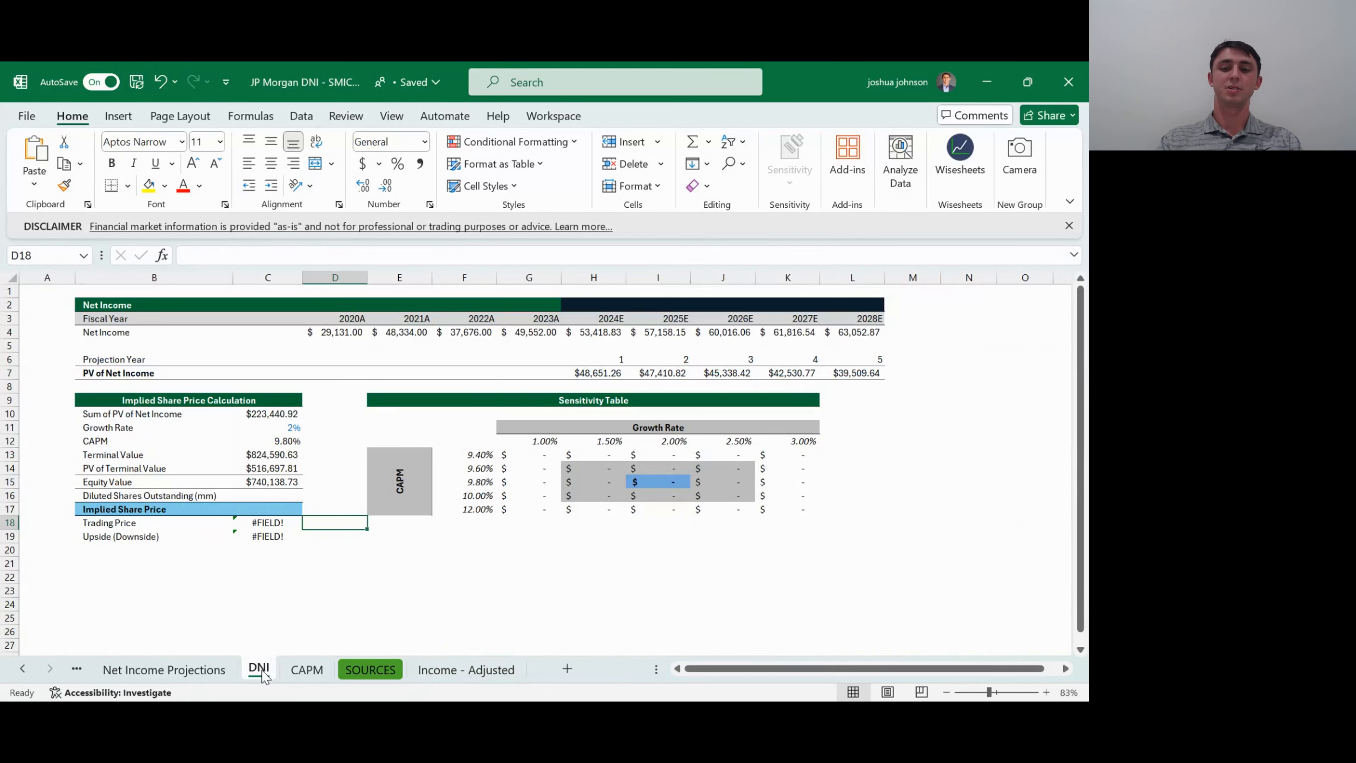
type("JPM")
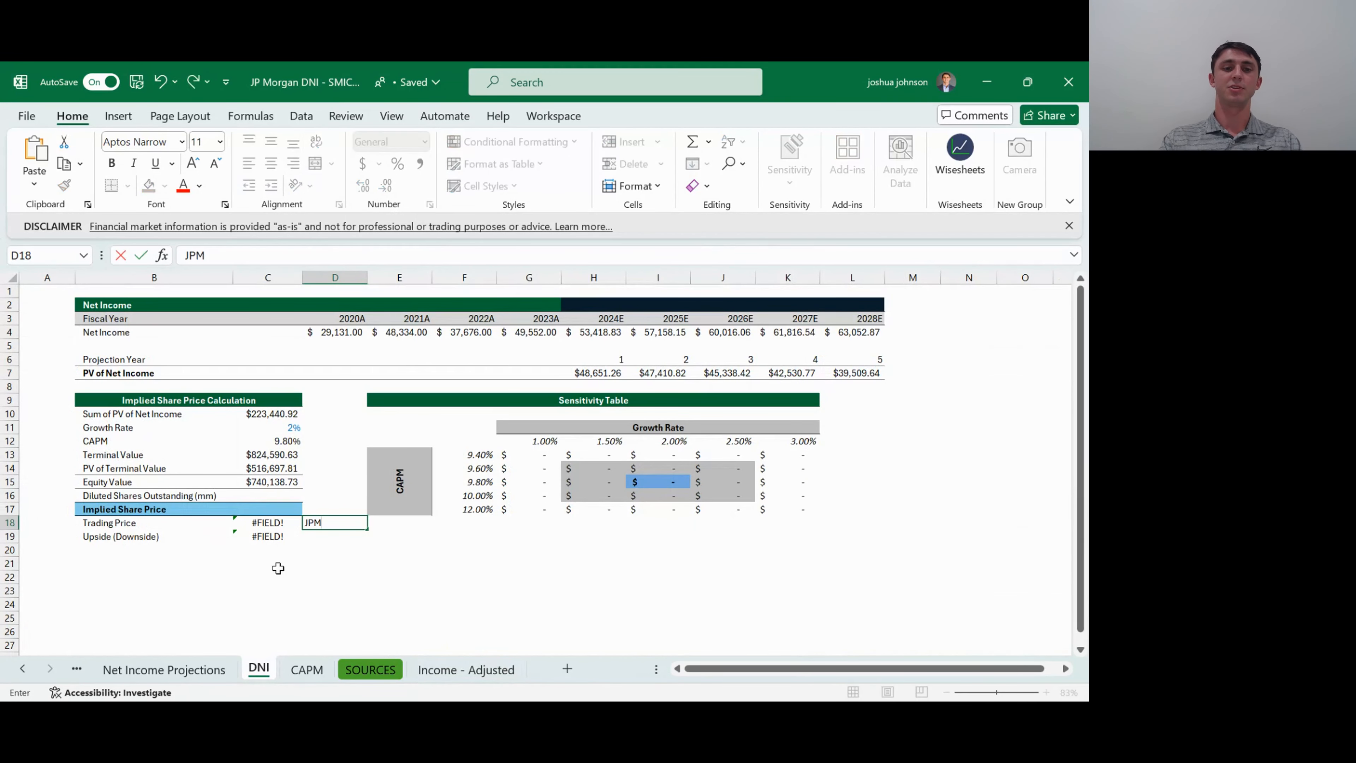
key("ctrl+Return")
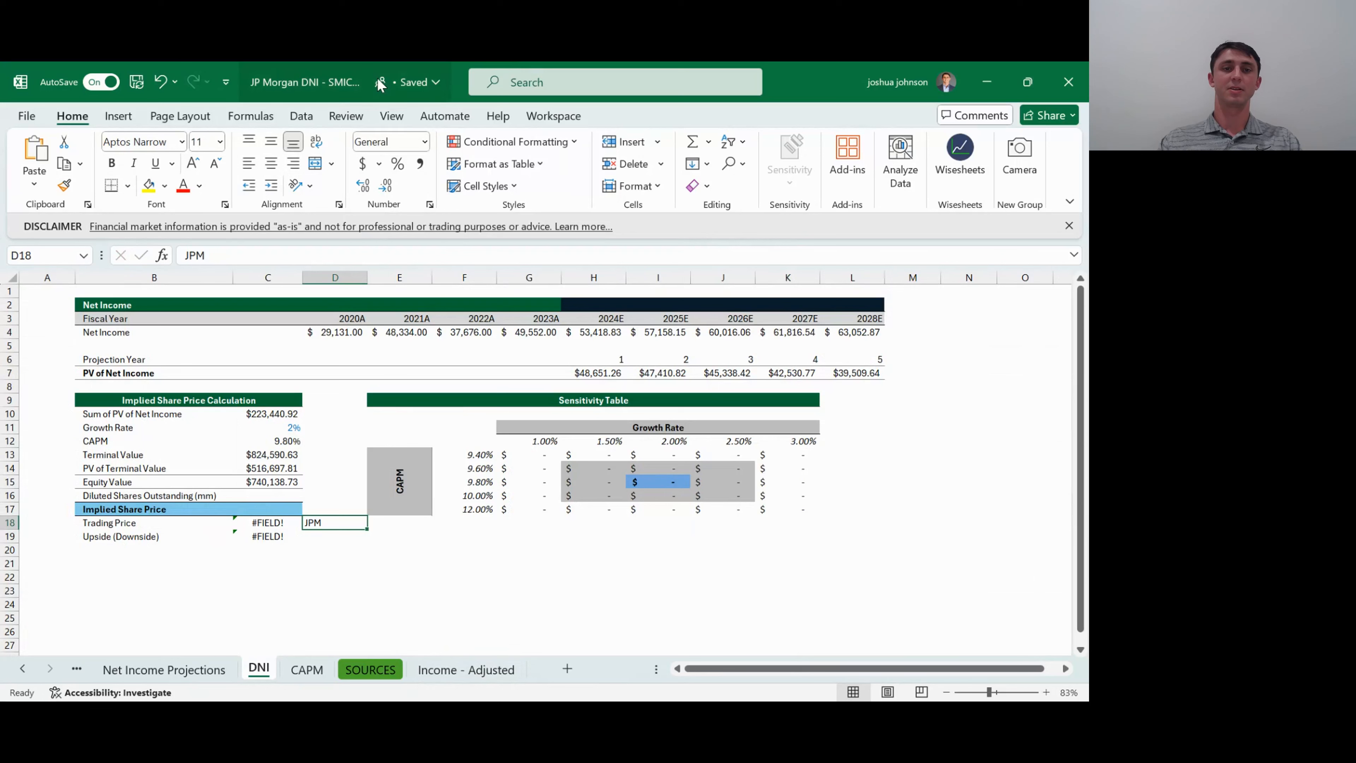
left_click(301, 118)
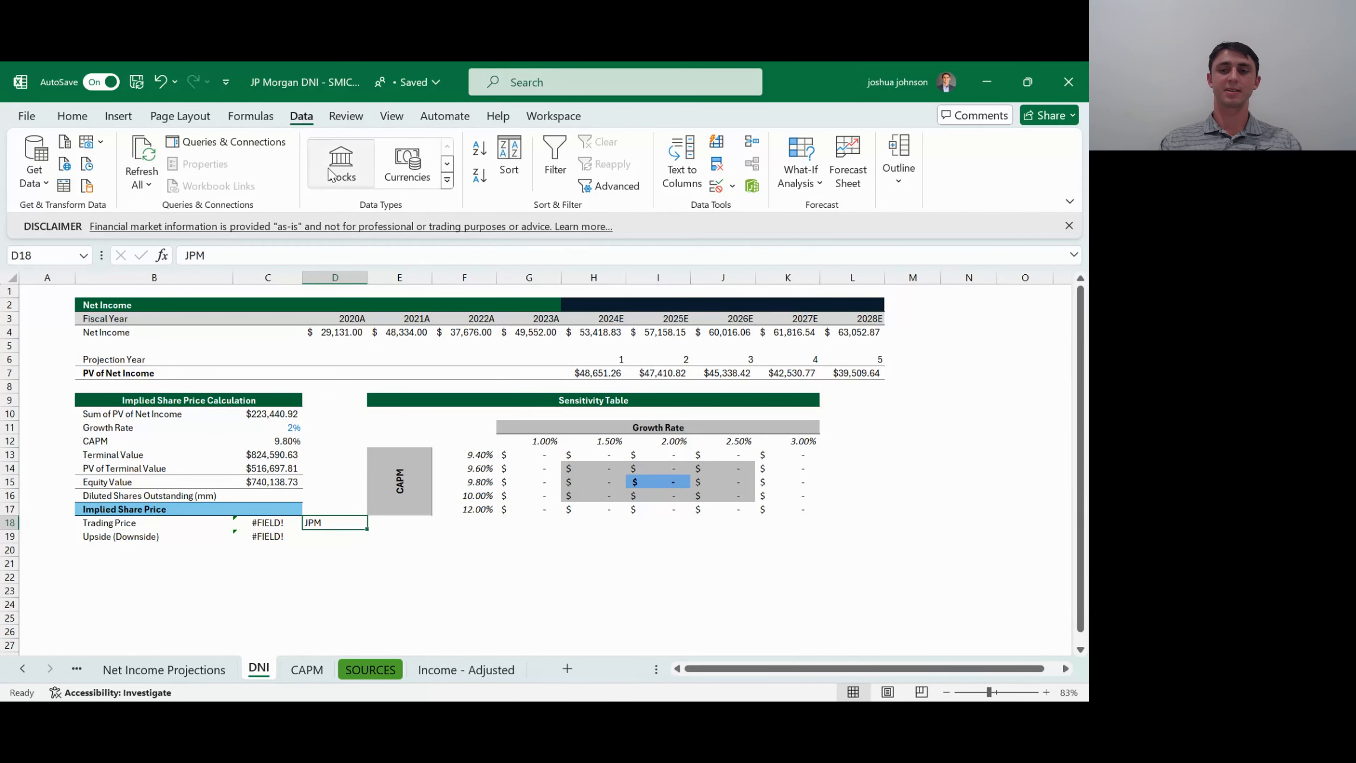
left_click(346, 166)
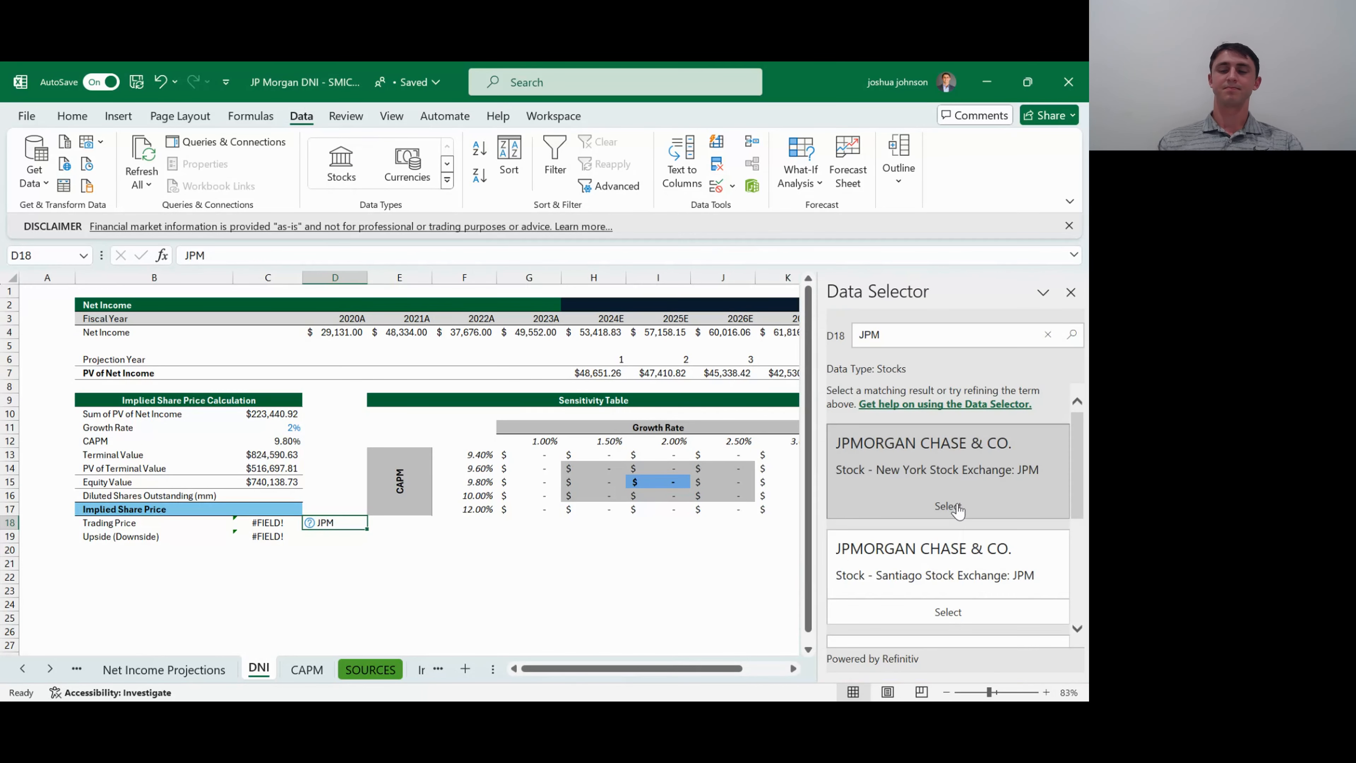
left_click(948, 506)
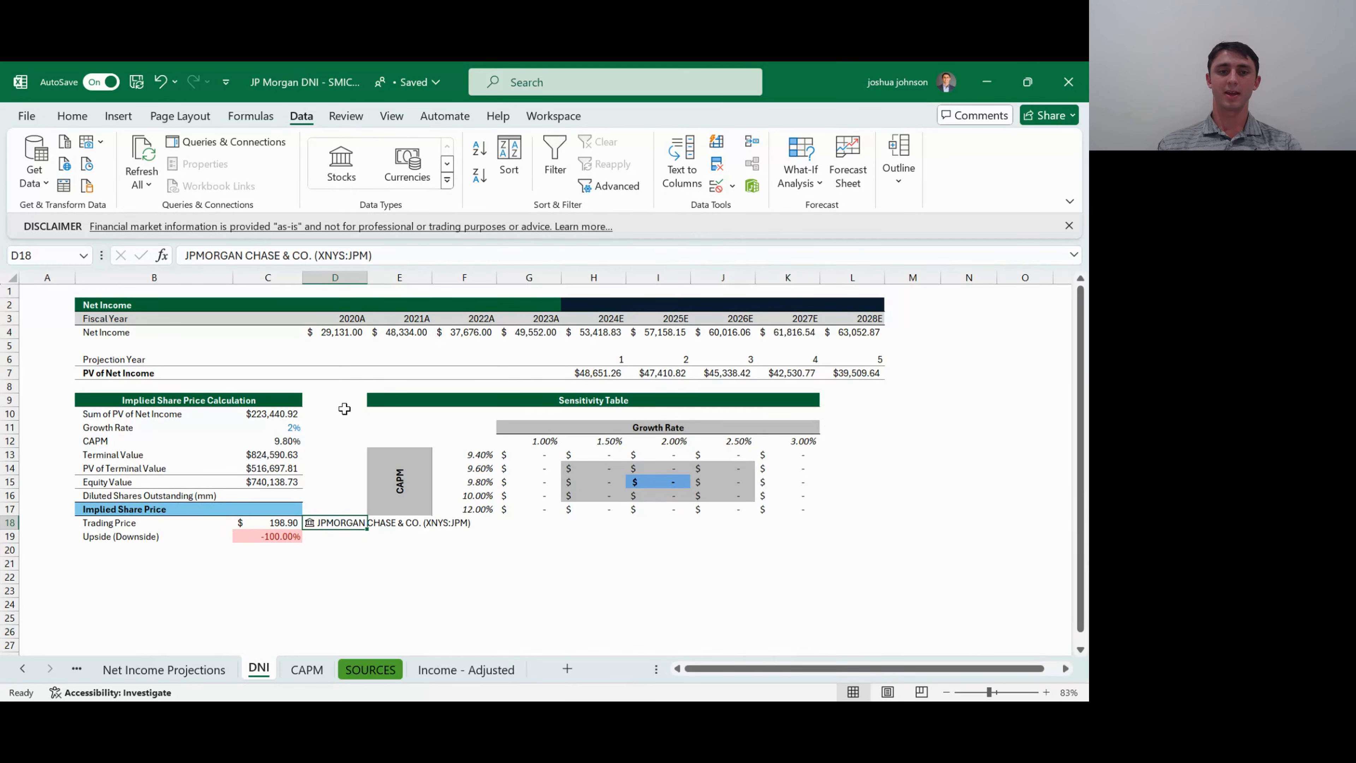
- Link the Diluted Shares Outstanding cell C16 directly to the JPMorgan stock entry in D18
key("Up")
key("Up")
key("Left")
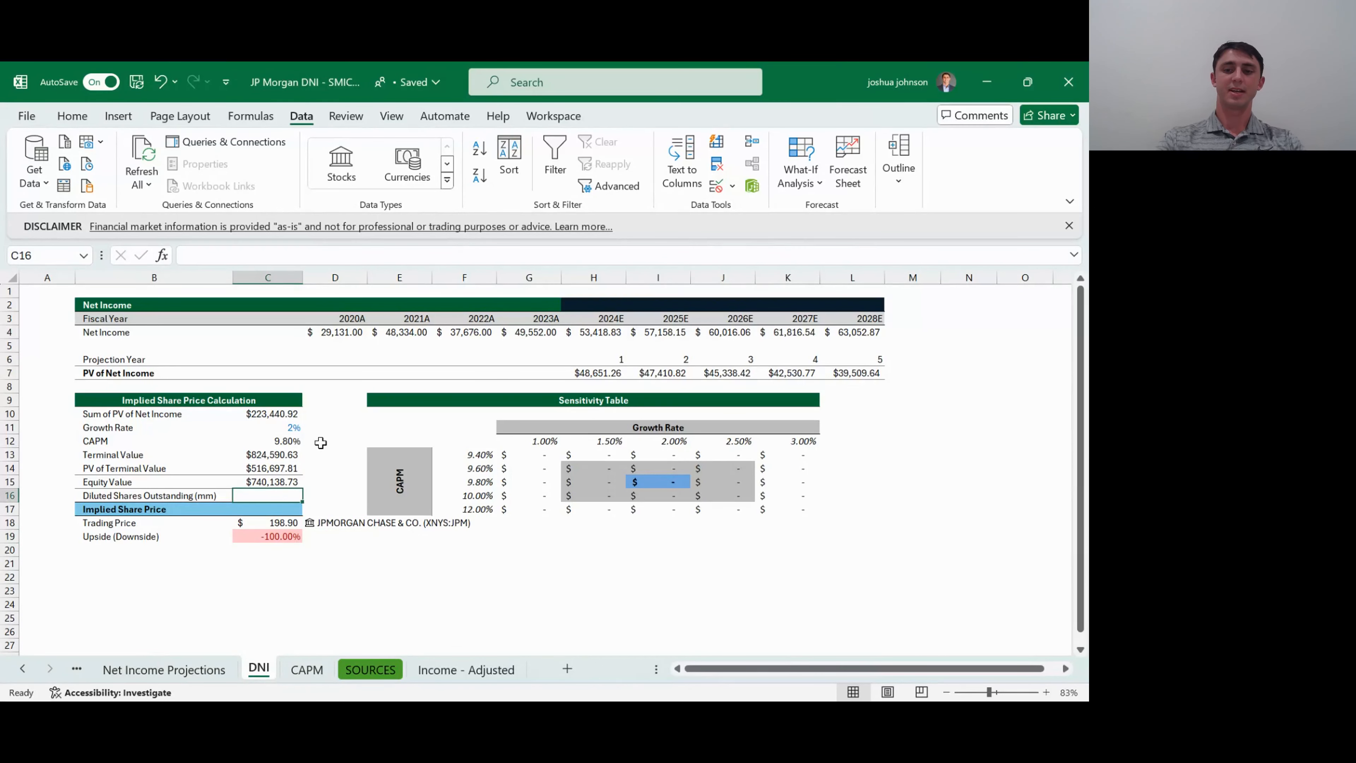
type("=")
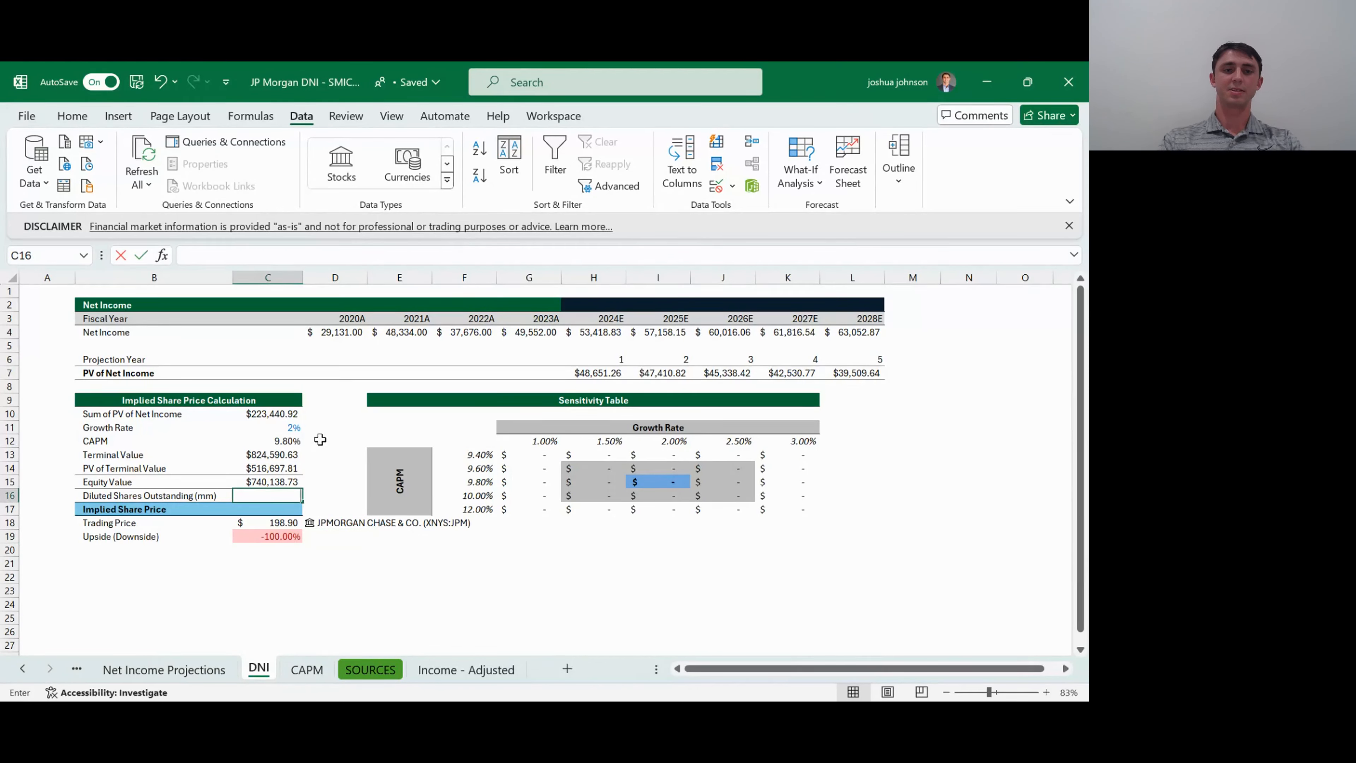
key("Down")
key("Down")
key("Right")
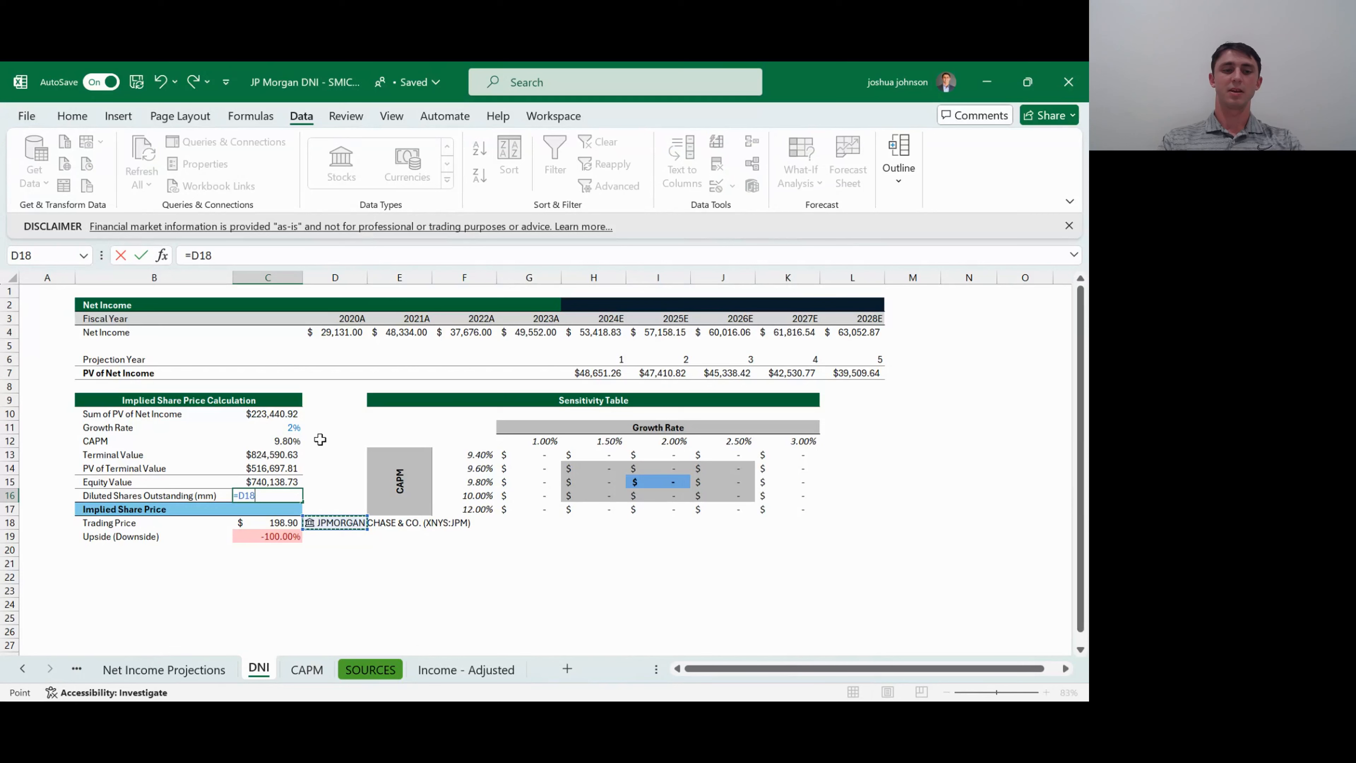
key("ctrl+Return")
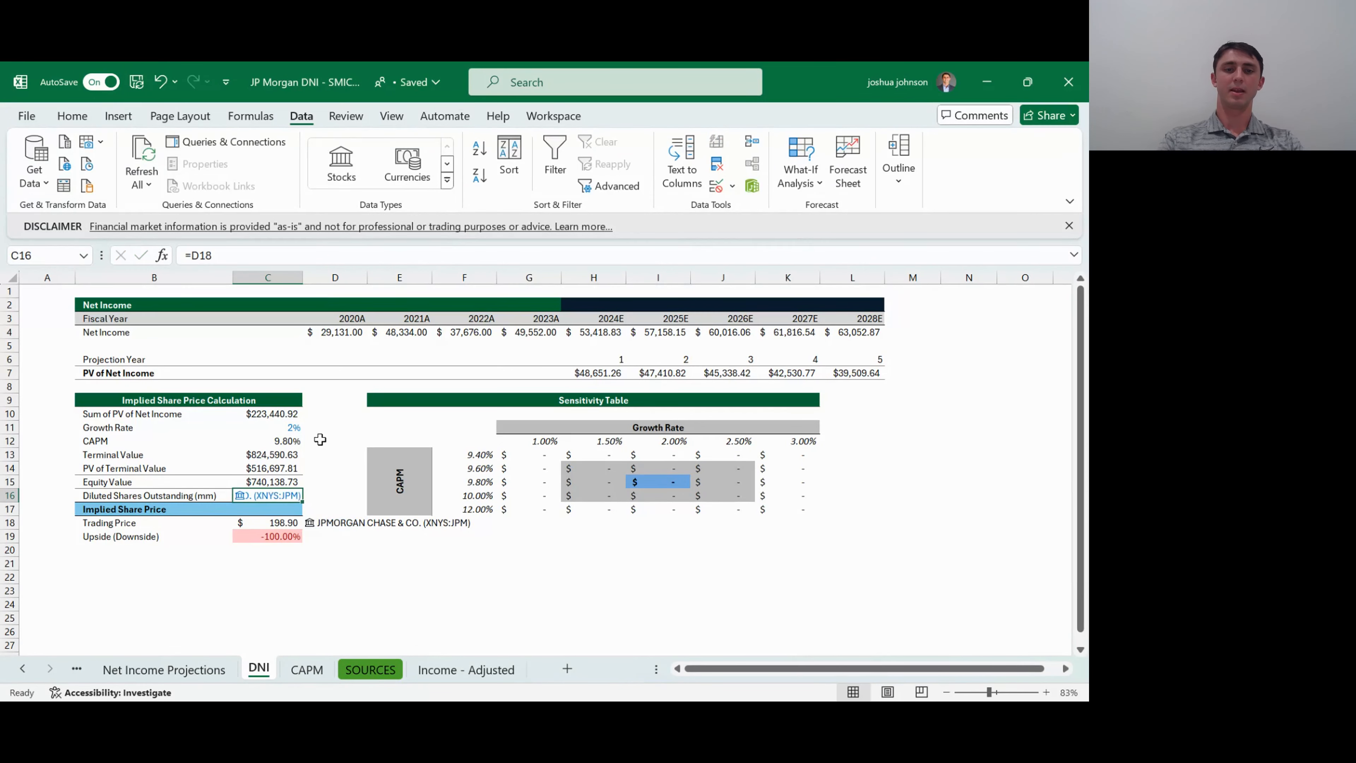
- Replace the formula in C16 with one that pulls the Shares outstanding field from the stock entry in D18
type("=")
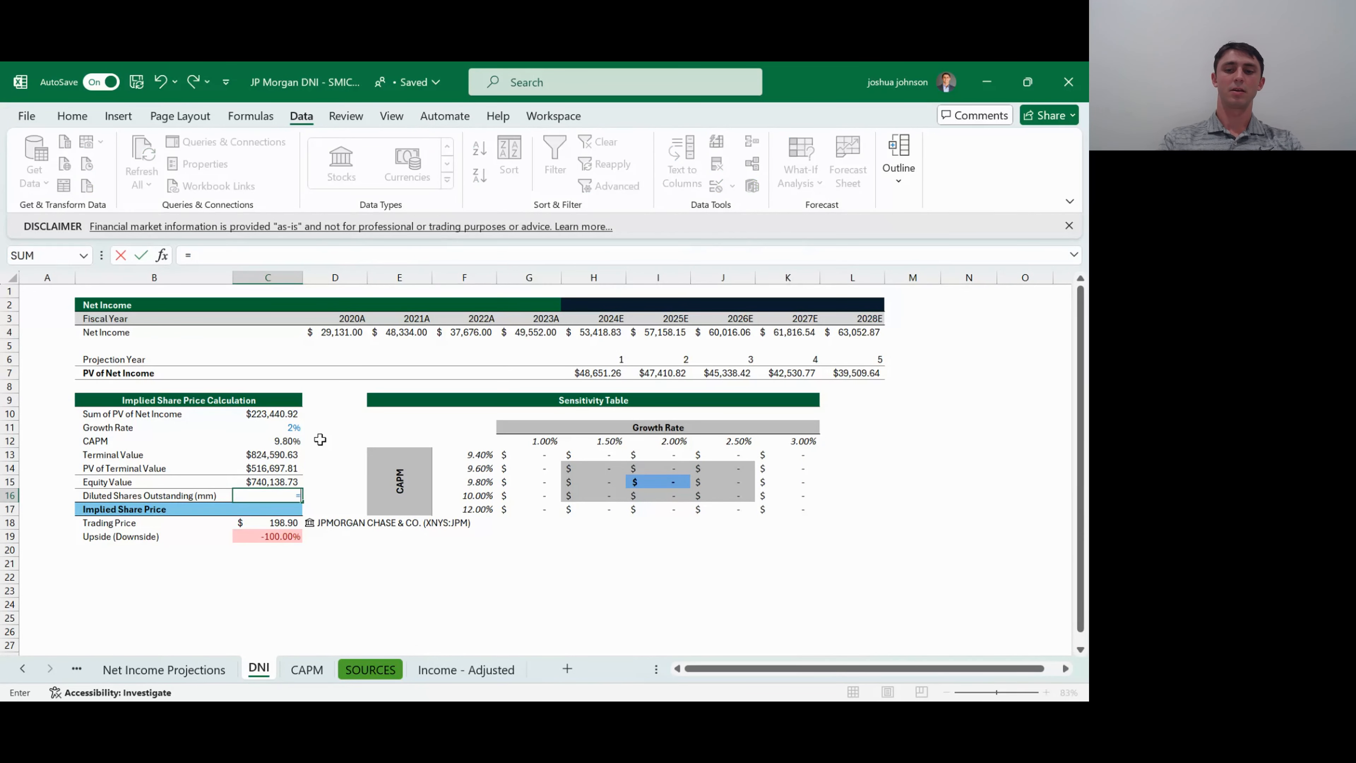
key("Down")
key("Down")
key("Right")
type(".")
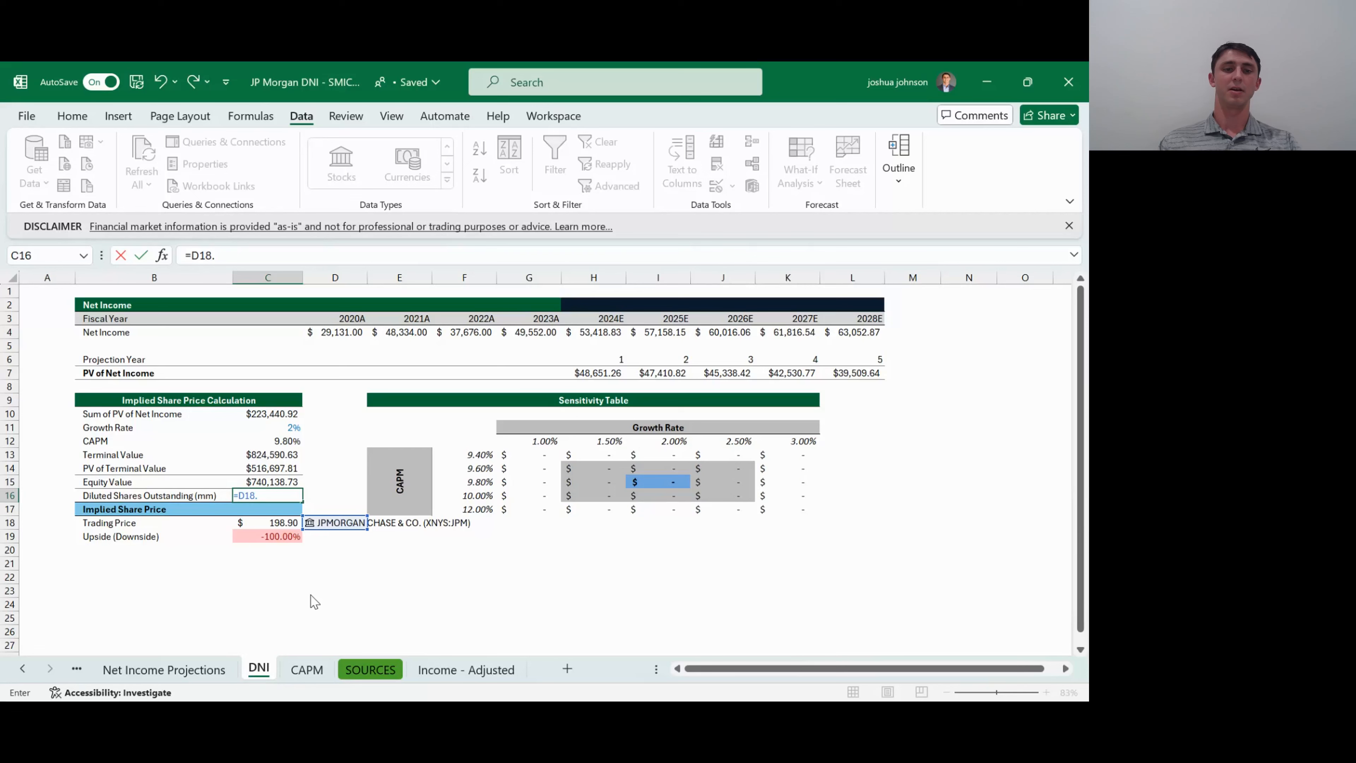
double_click(311, 613)
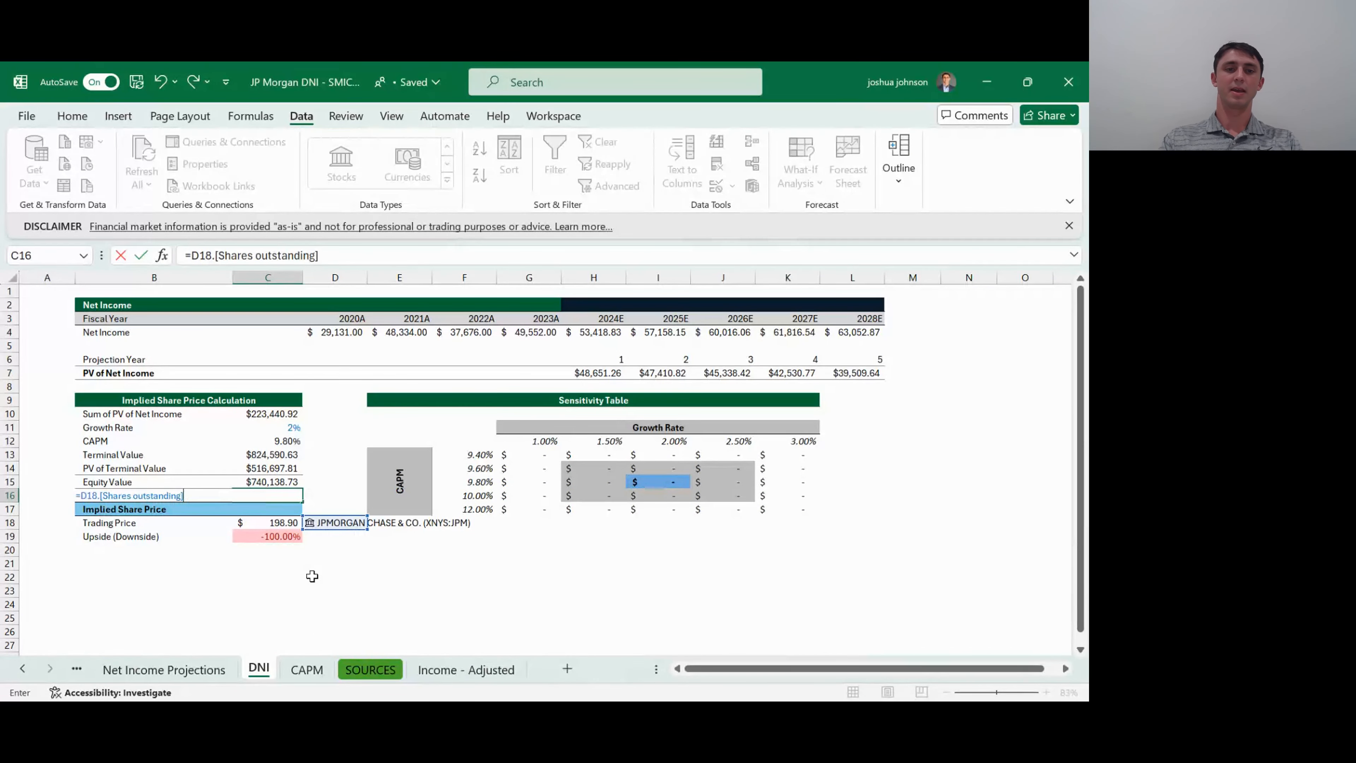
key("Return")
key("Up")
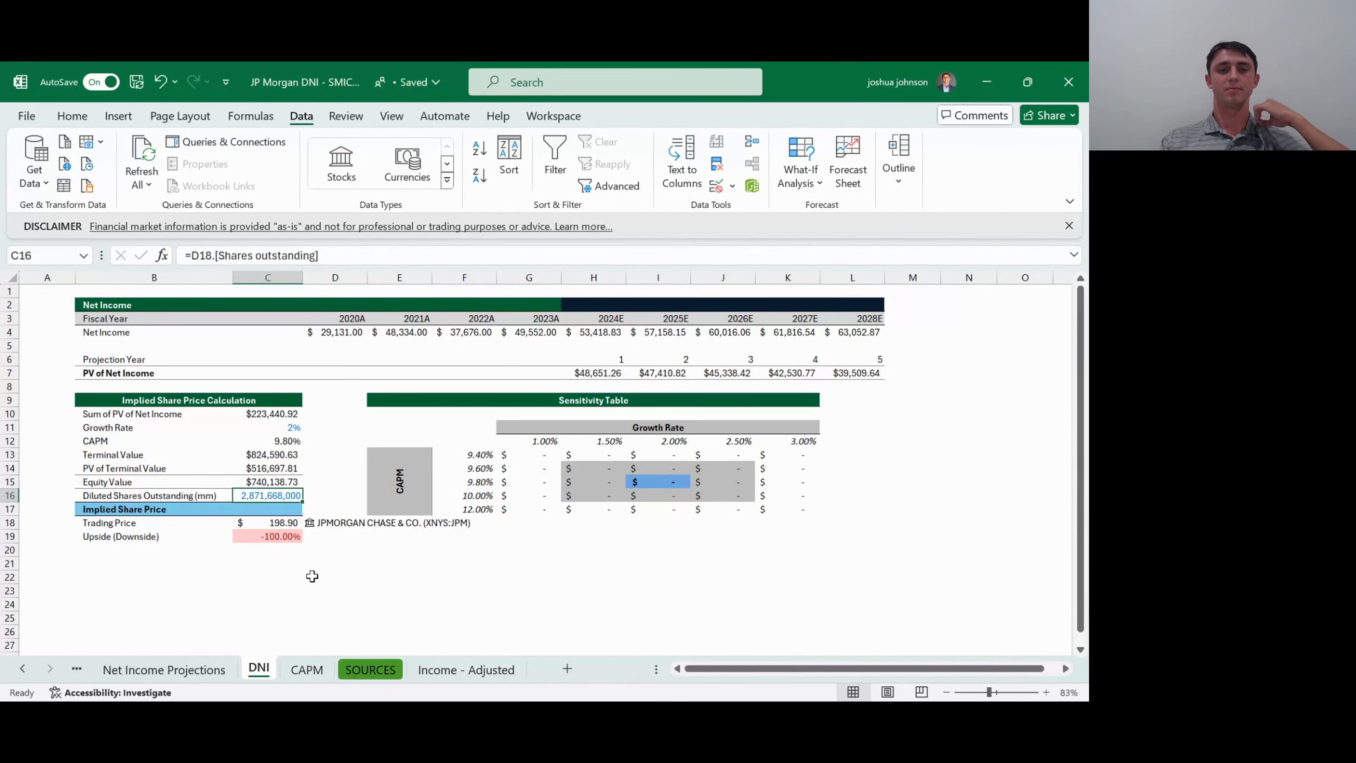
- Overwrite Diluted Shares Outstanding in C16 with the value in millions, 2871.67
key("Up")
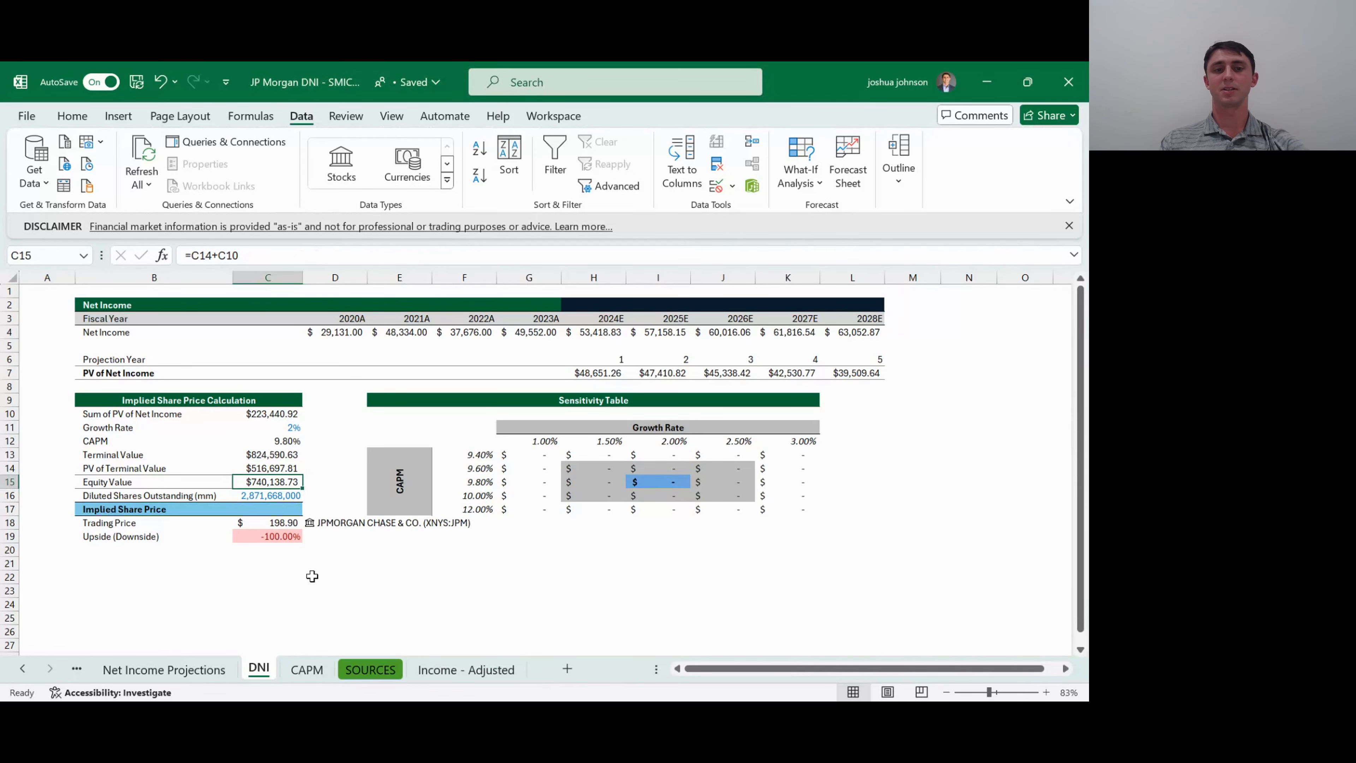
key("Down")
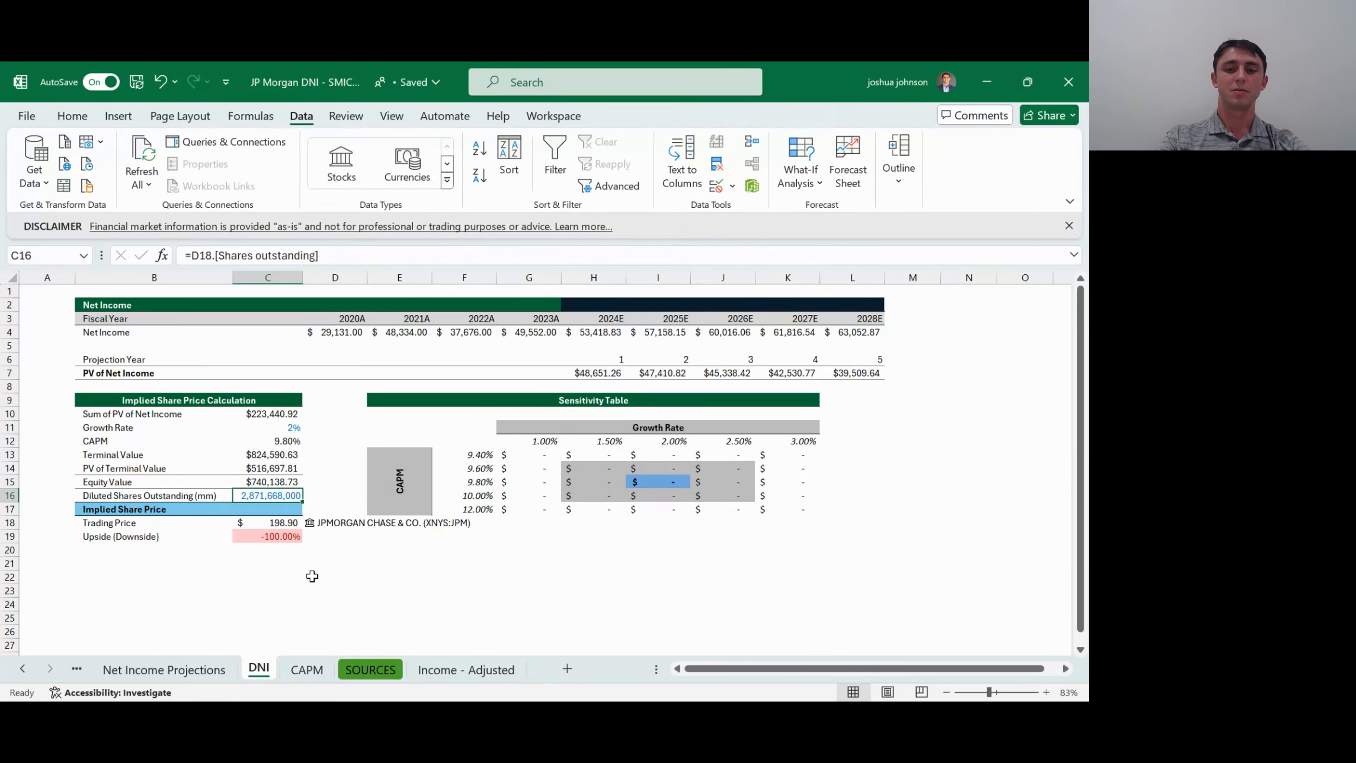
type("2871")
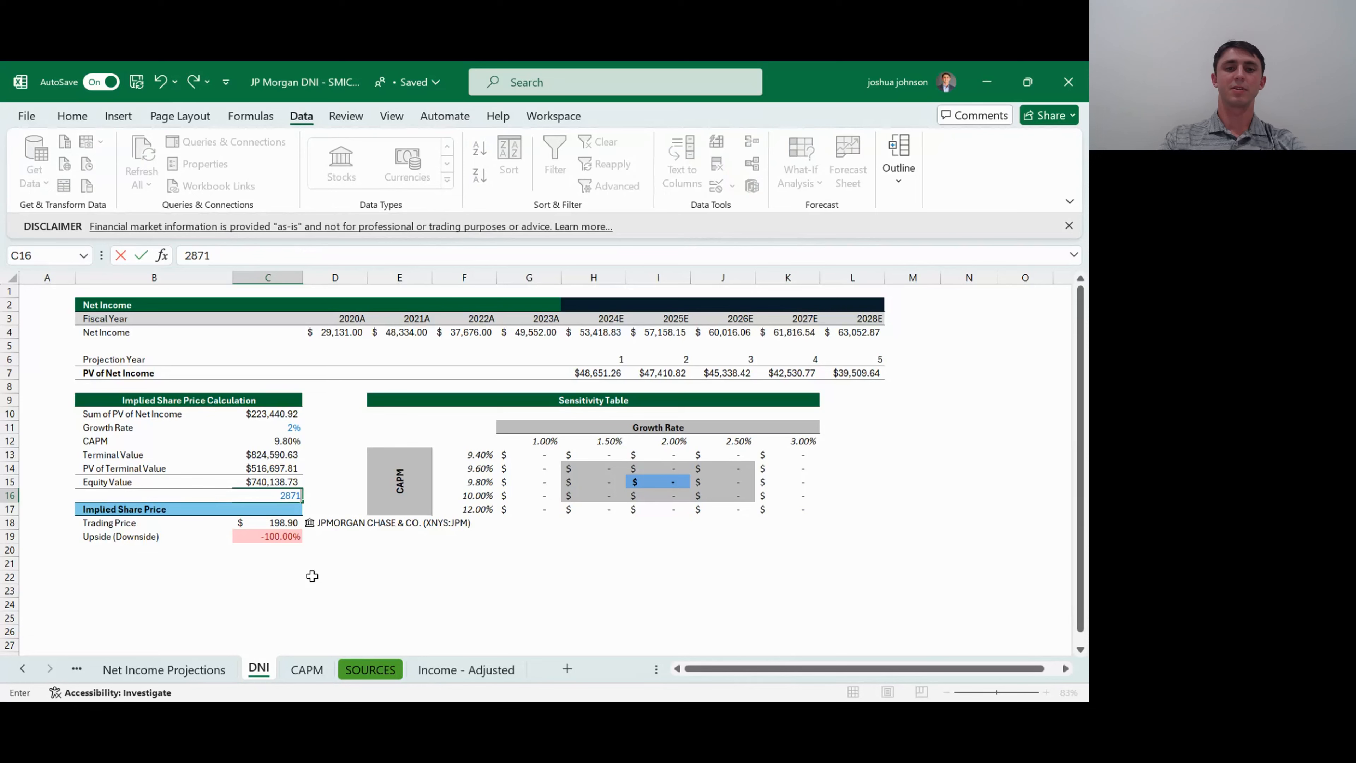
type(".7")
key("Return")
key("Return")
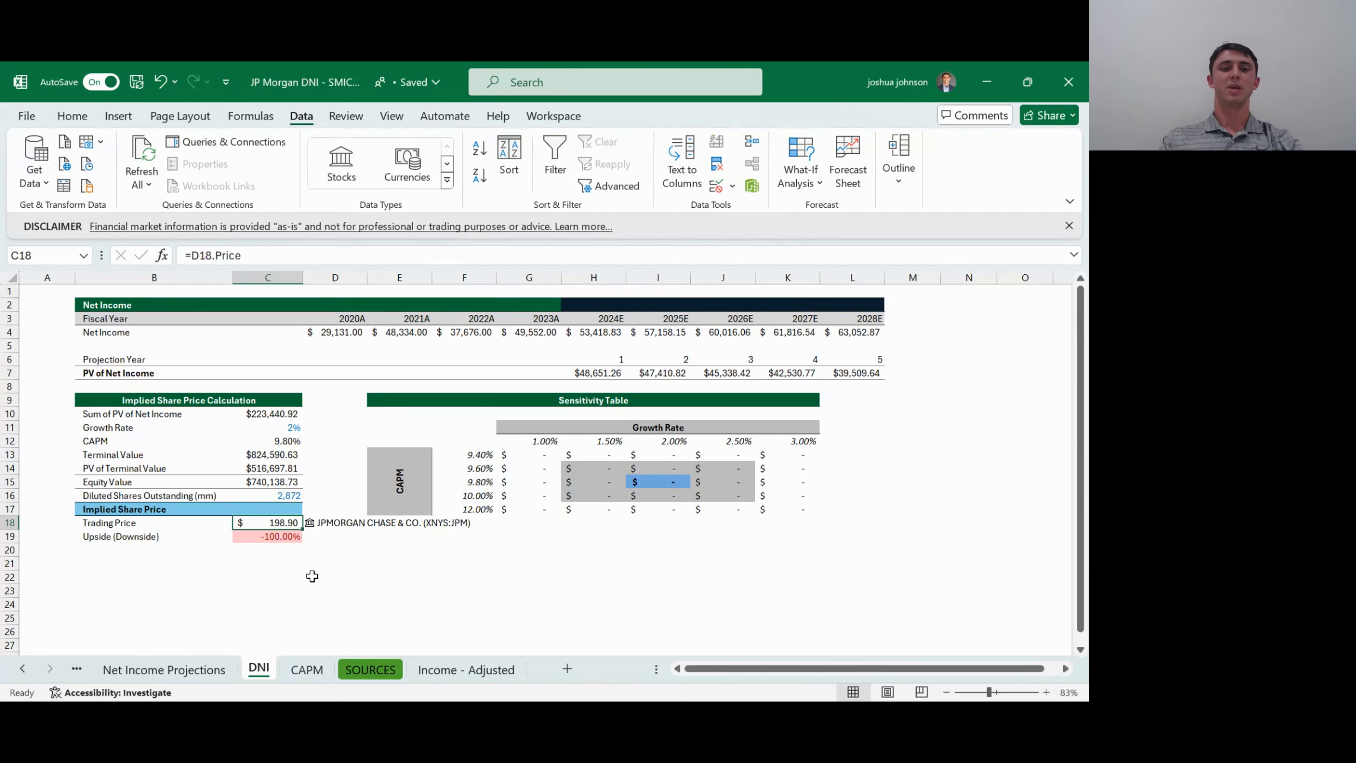
key("Up")
key("Up")
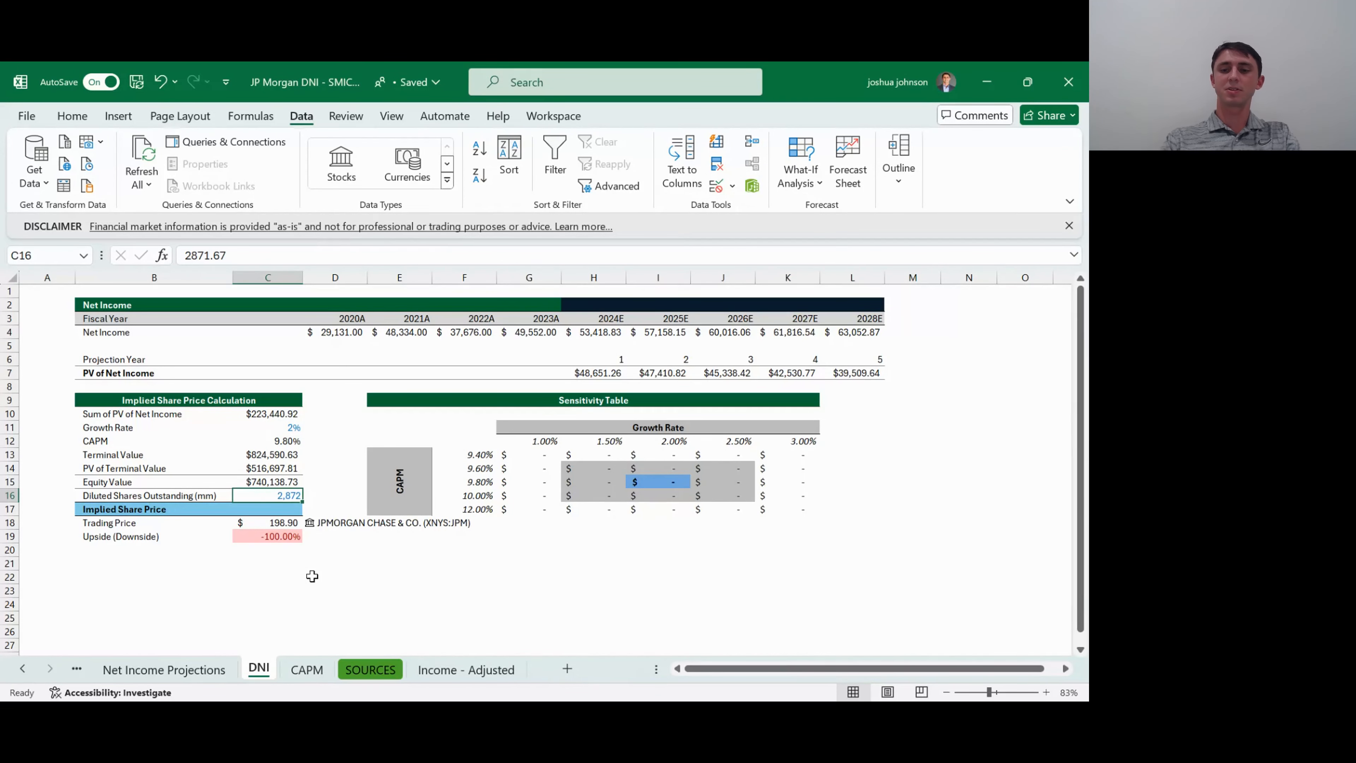
- Calculate the Implied Share Price in C17 by dividing Equity Value in C15 by Diluted Shares Outstanding in C16
key("Down")
type("=")
key("Up")
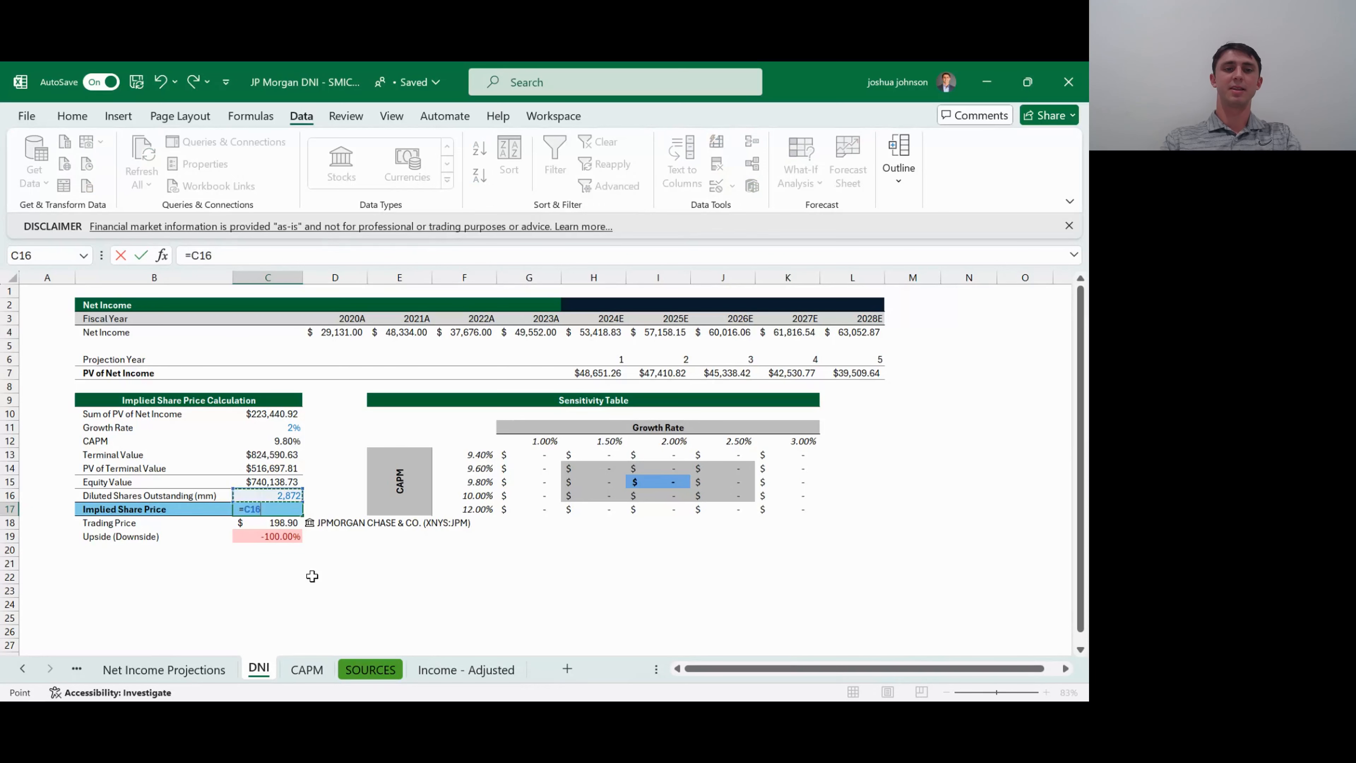
key("Up")
type("/")
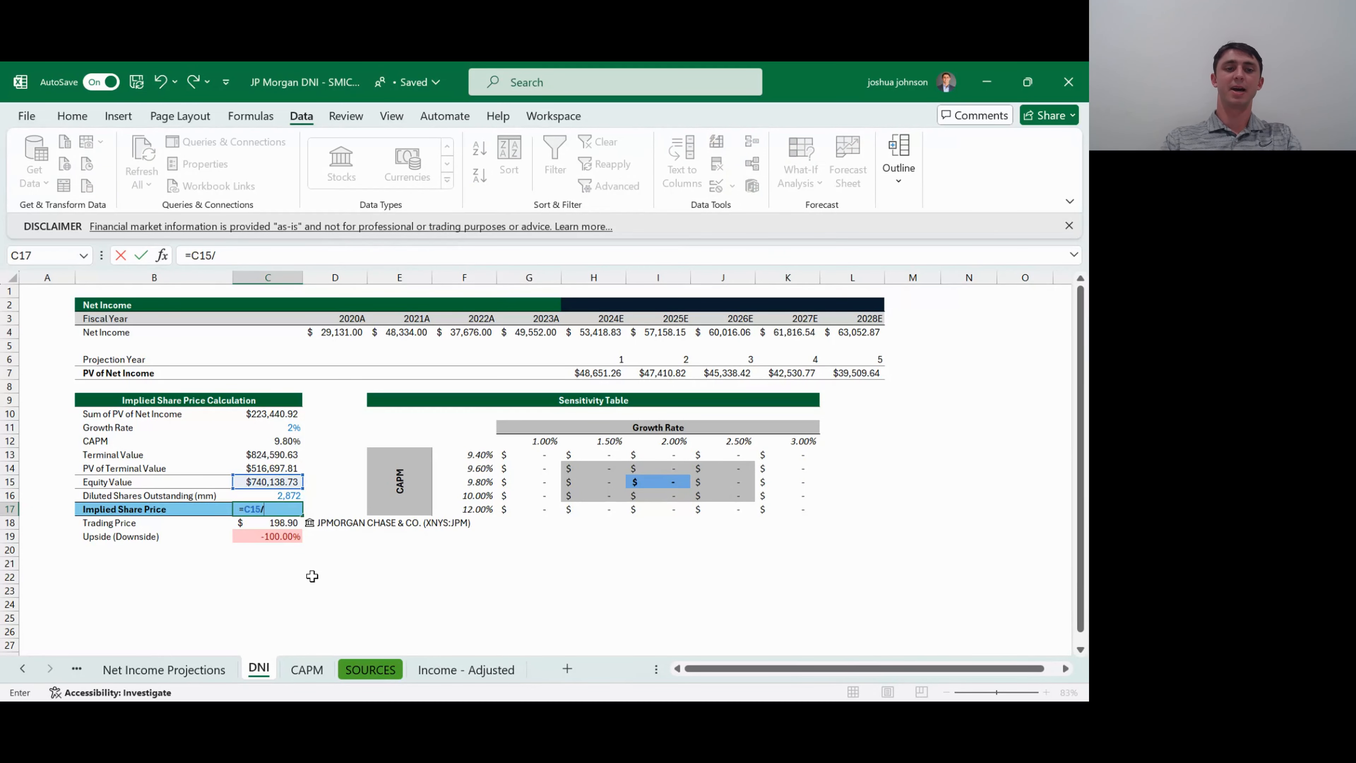
key("Up")
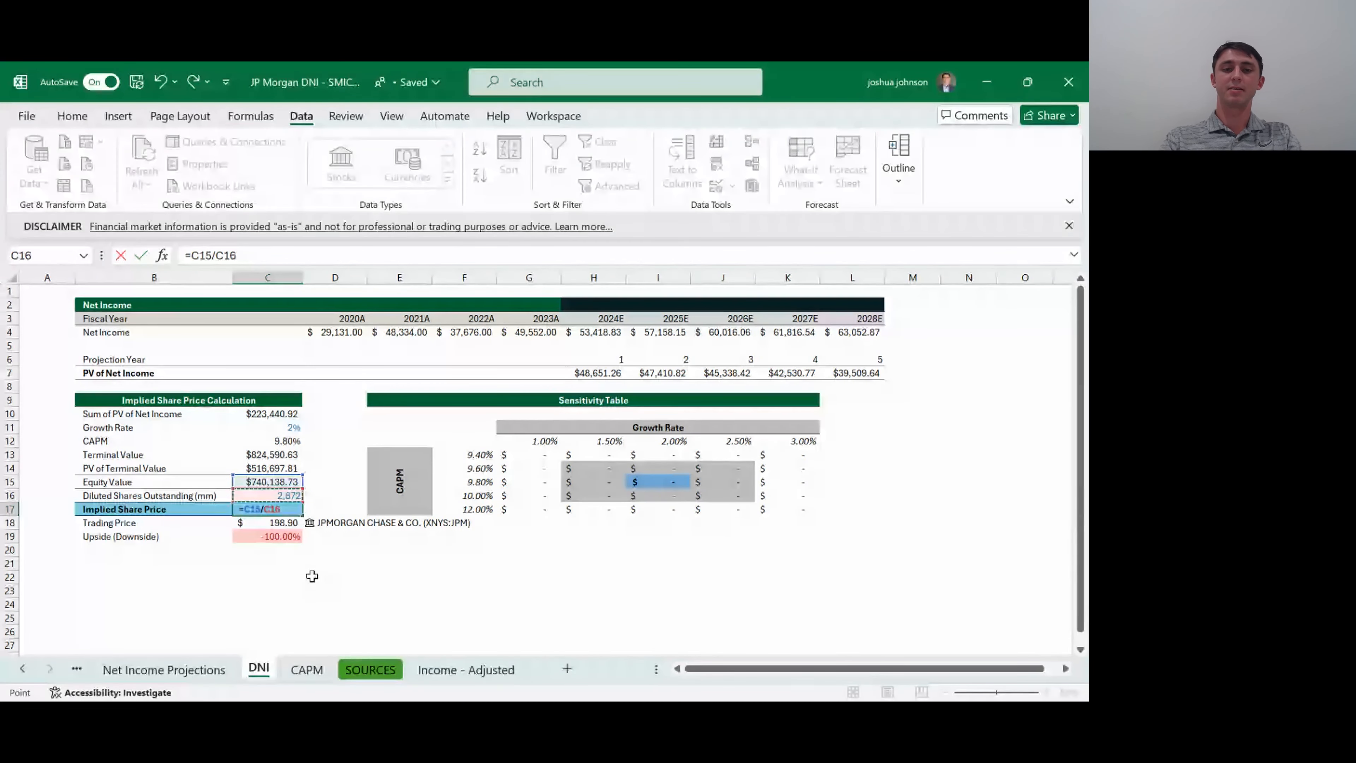
key("Return")
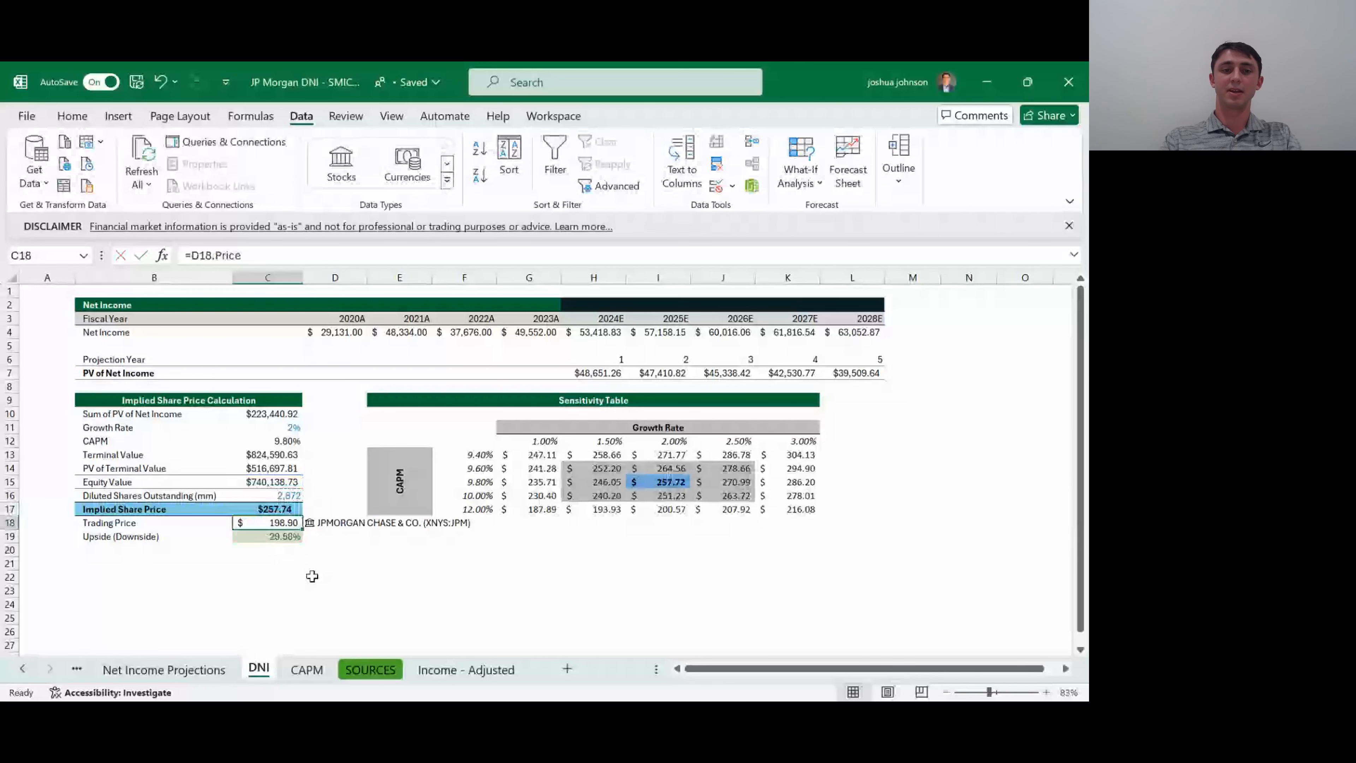
- Review the Implied Share Price, Trading Price with its stock entry, and Upside (Downside) formula in C17:C19
key("Up")
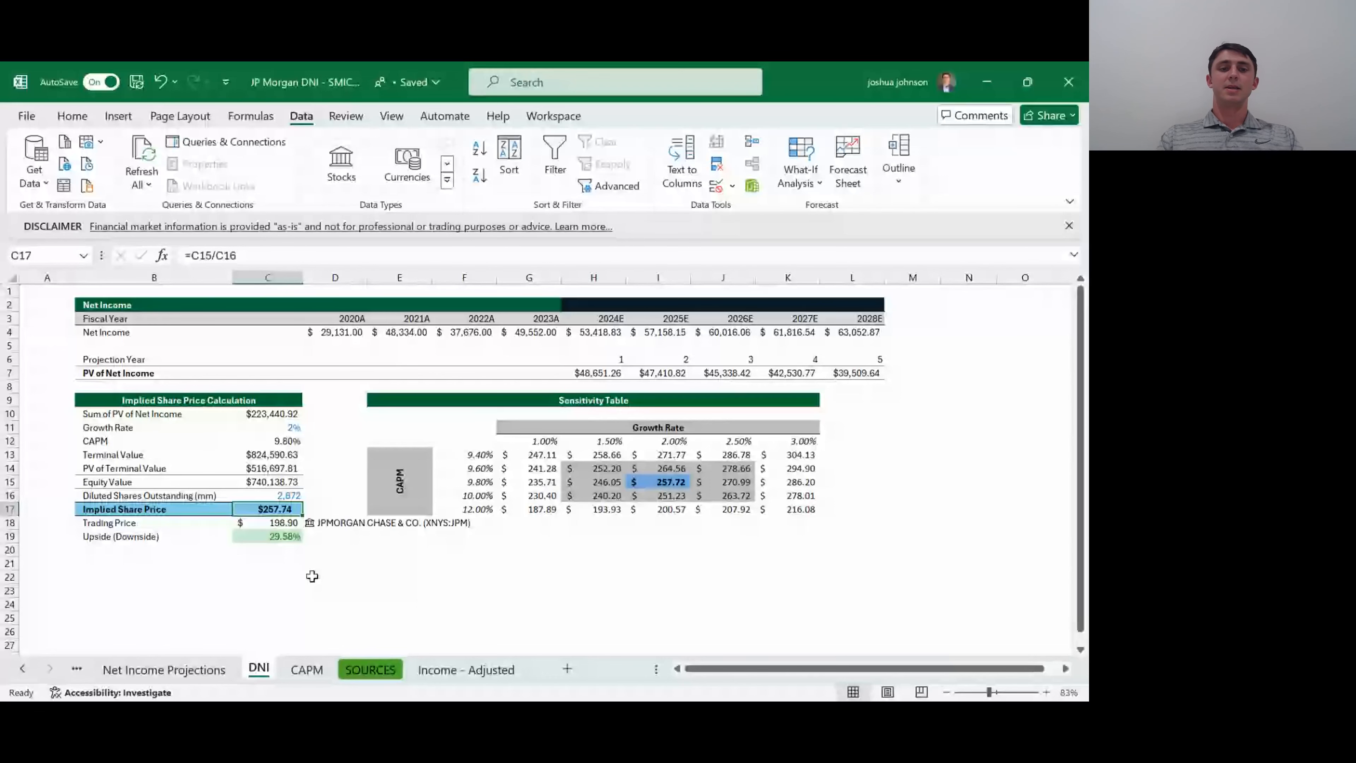
key("Down")
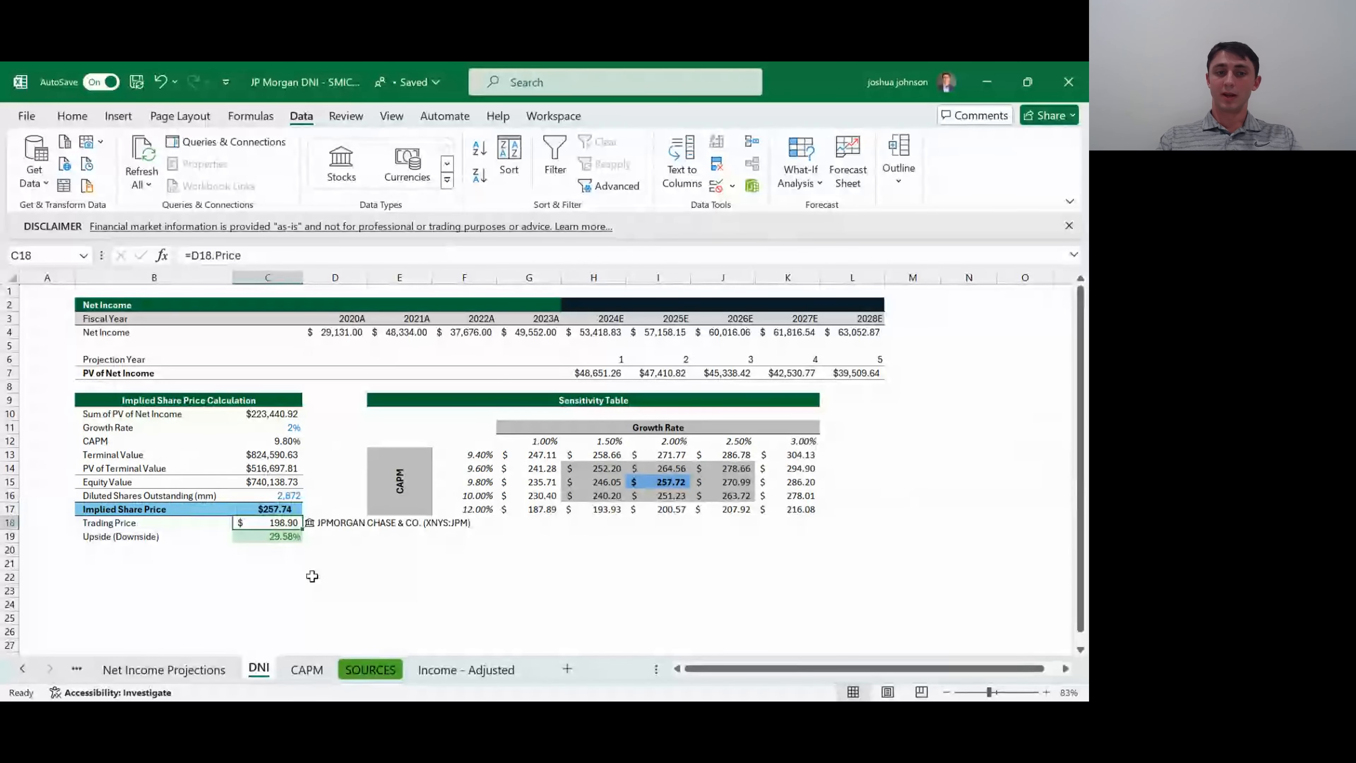
key("Right")
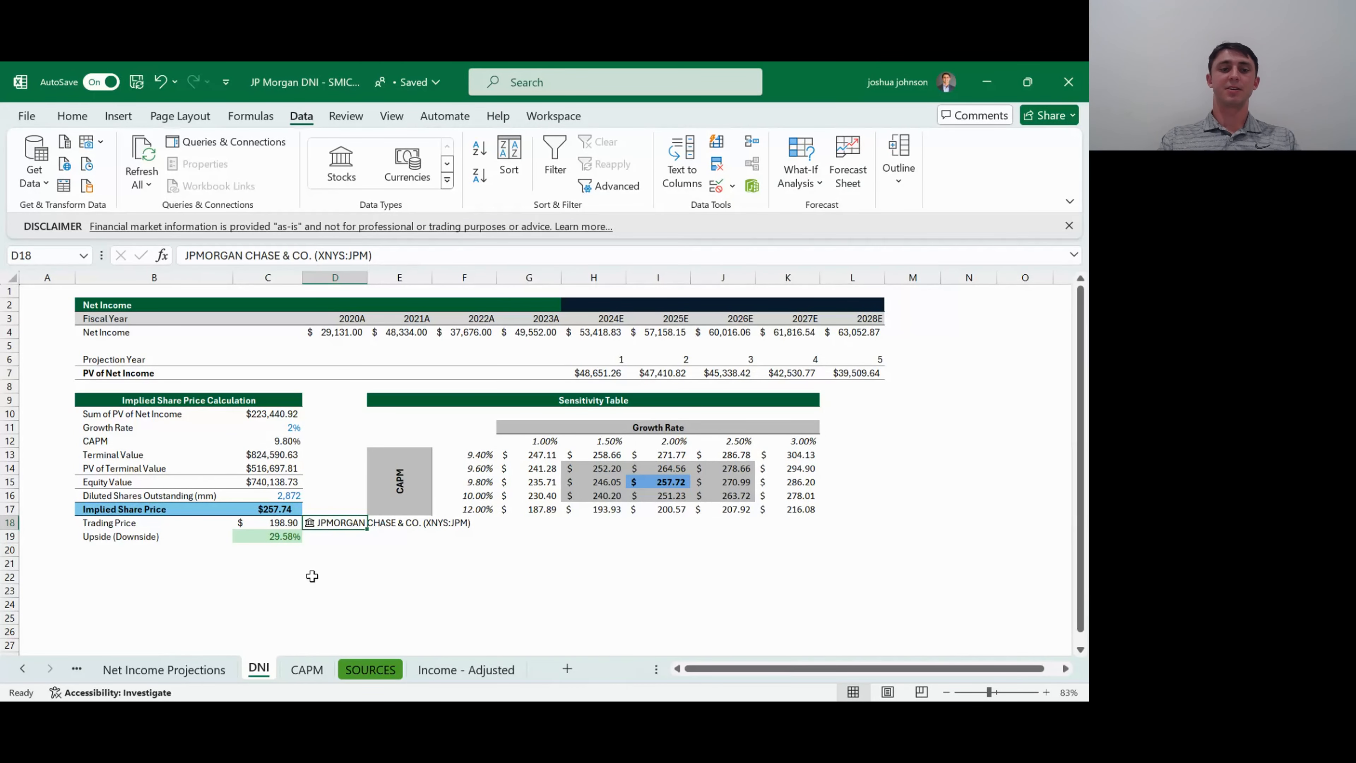
key("Left")
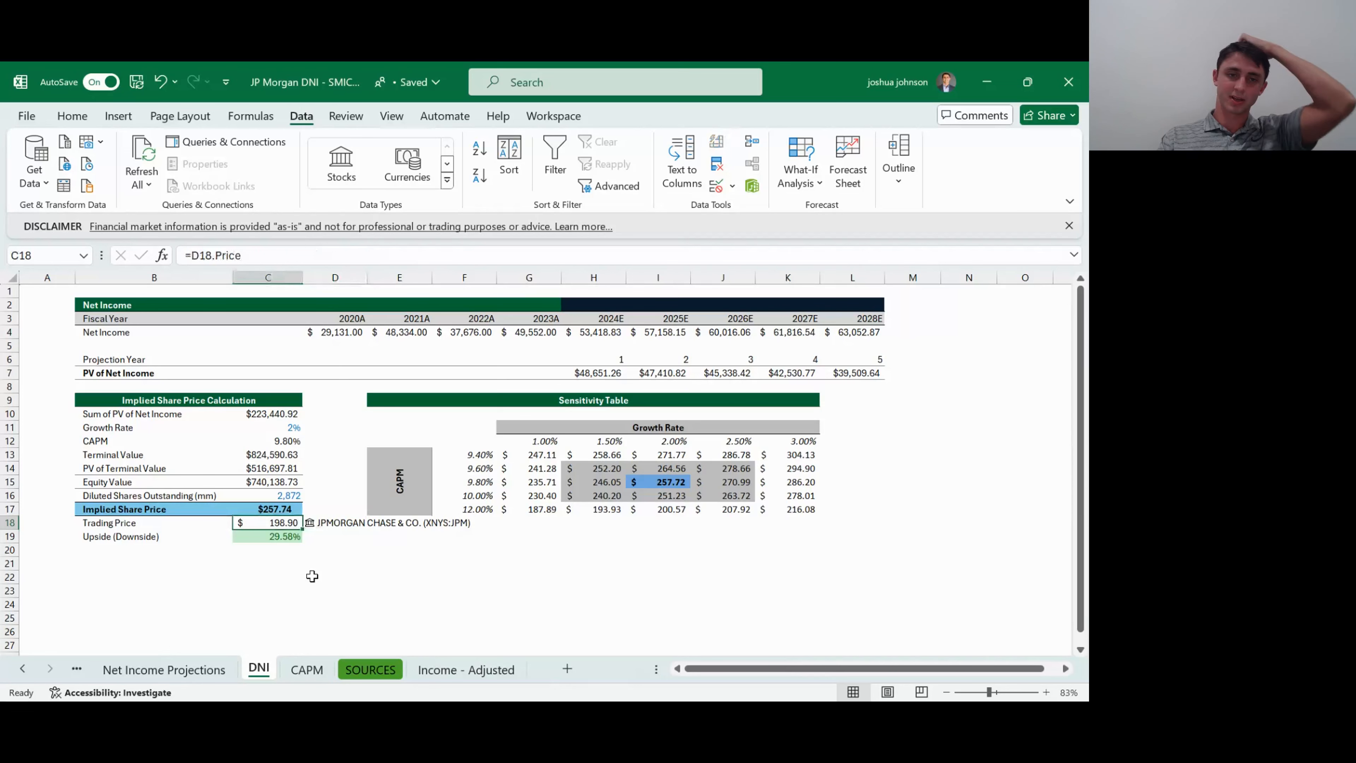
key("Down")
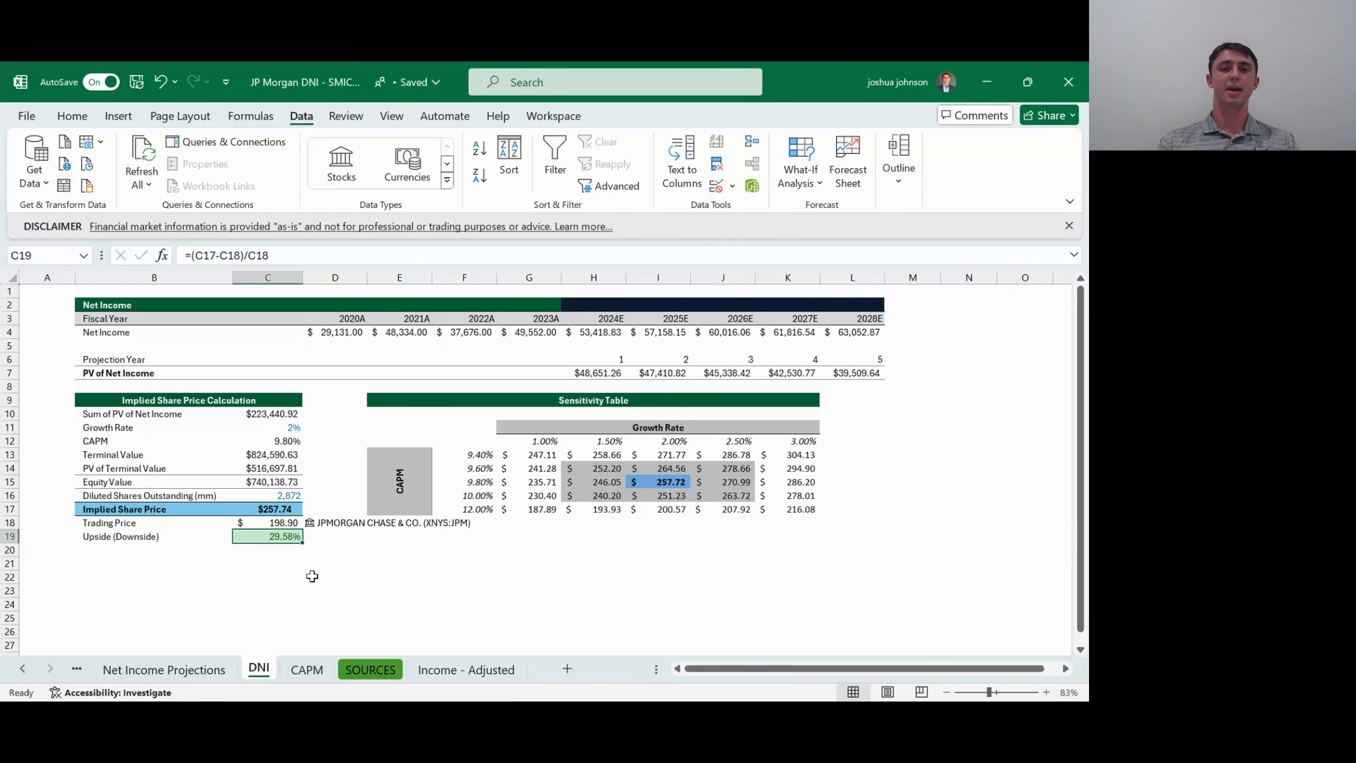
- Examine the sensitivity table, from the corner reference in F12 to the data table results in G13:K17
key("Right")
key("Right")
key("Up")
key("Up")
key("Up")
key("Up")
key("Right")
key("Down")
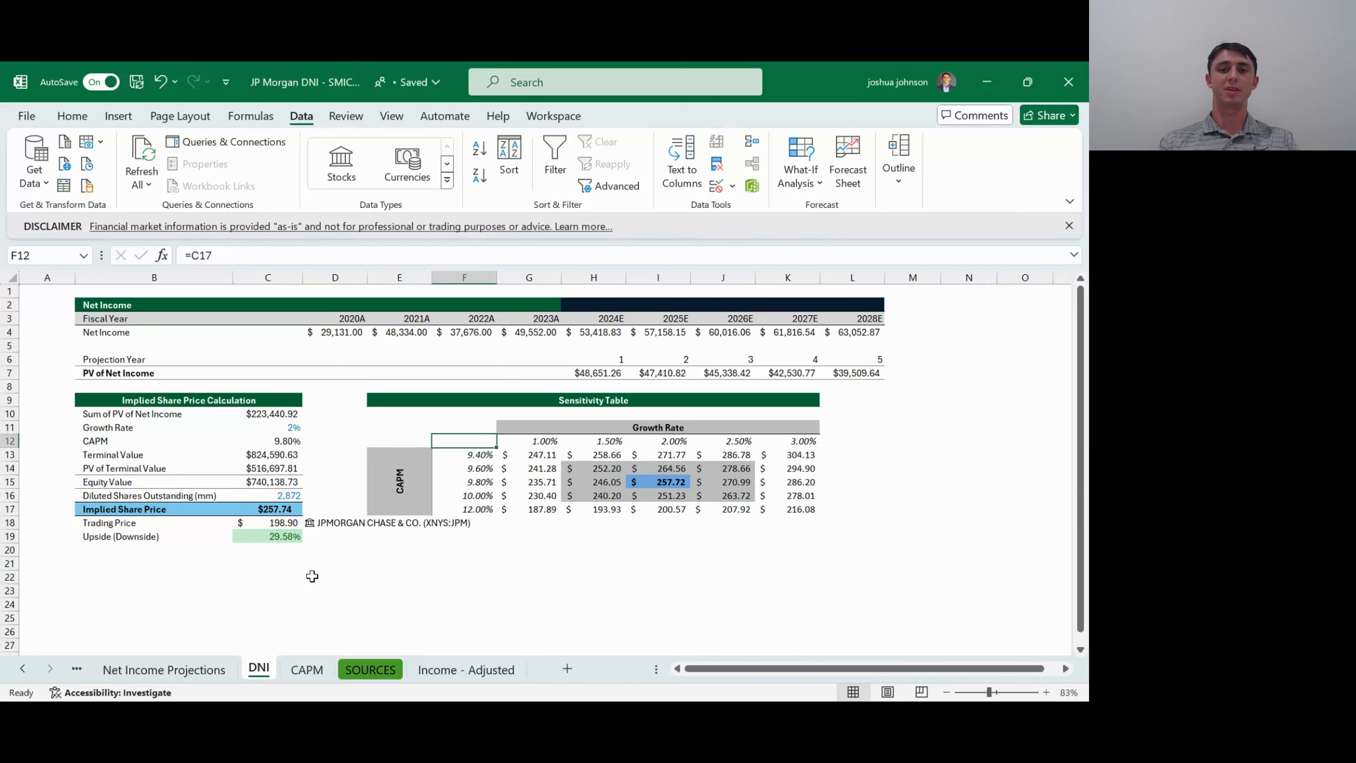
key("Down")
key("Right")
key("shift+Right")
key("shift+Right")
key("shift+Right")
key("shift+Right")
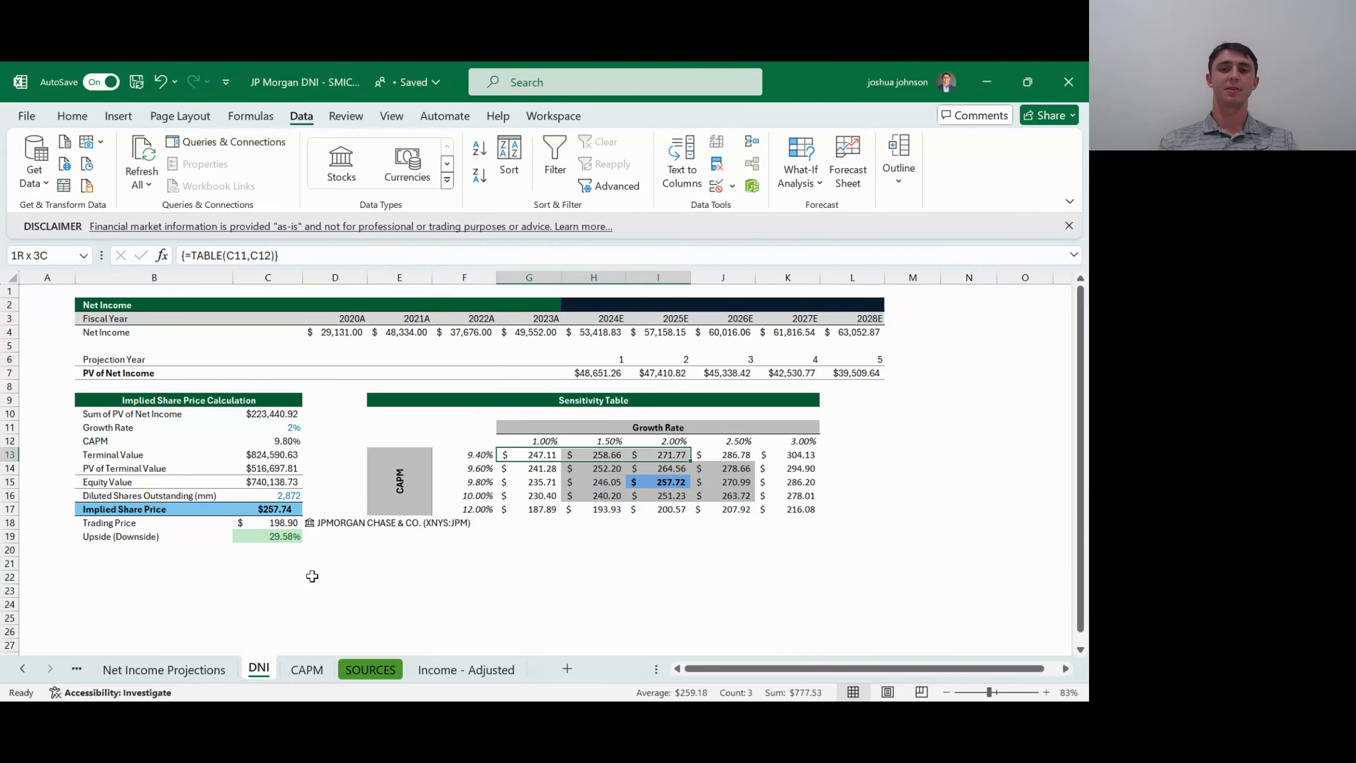
key("shift+Down")
key("shift+Down")
key("shift+Down")
key("shift+Down")
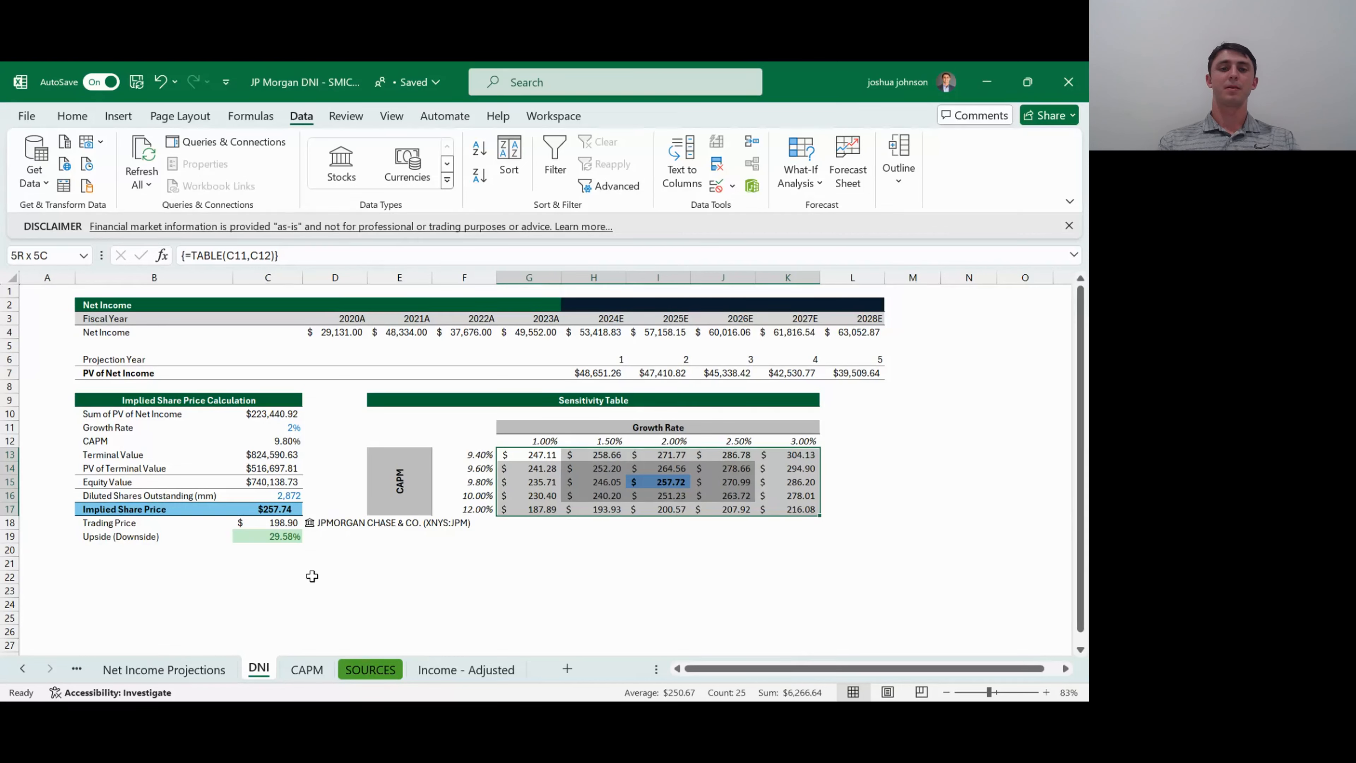
key("Left")
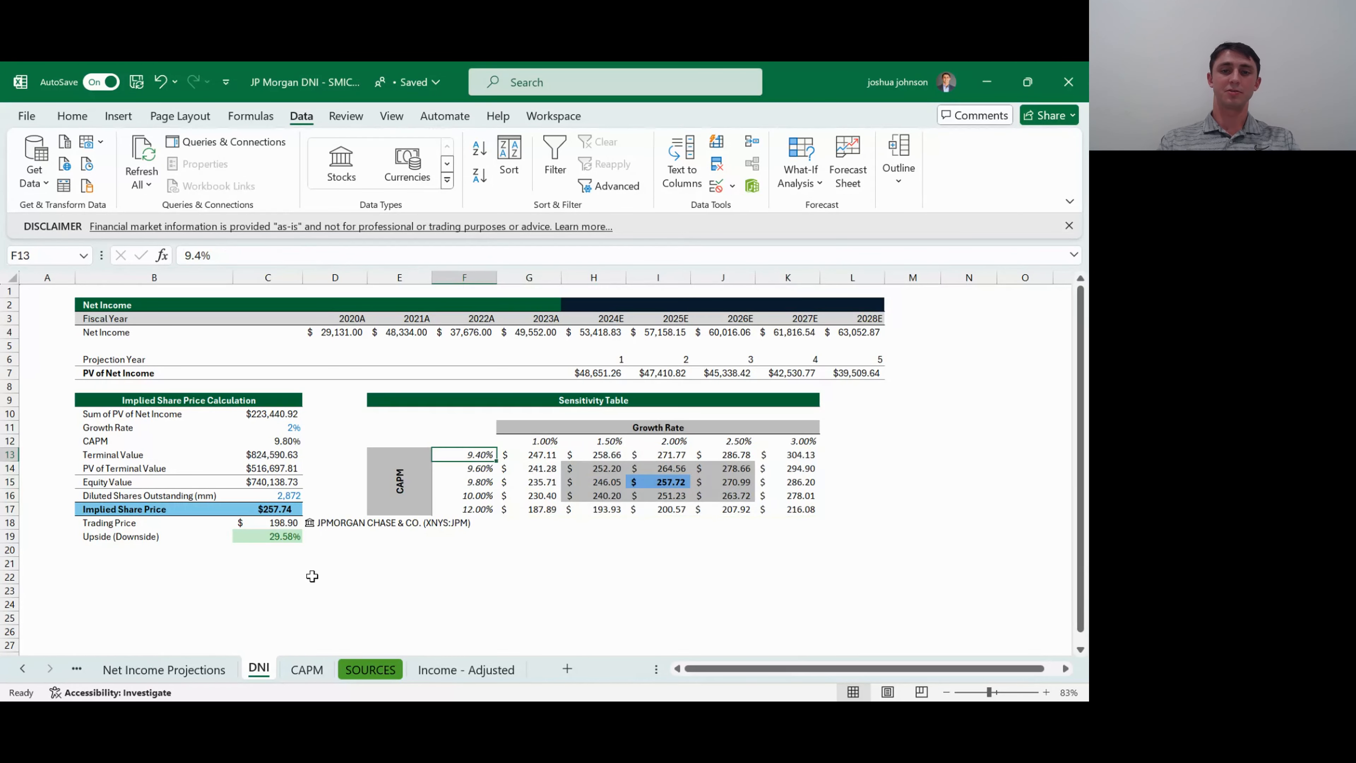
key("Right")
key("Left")
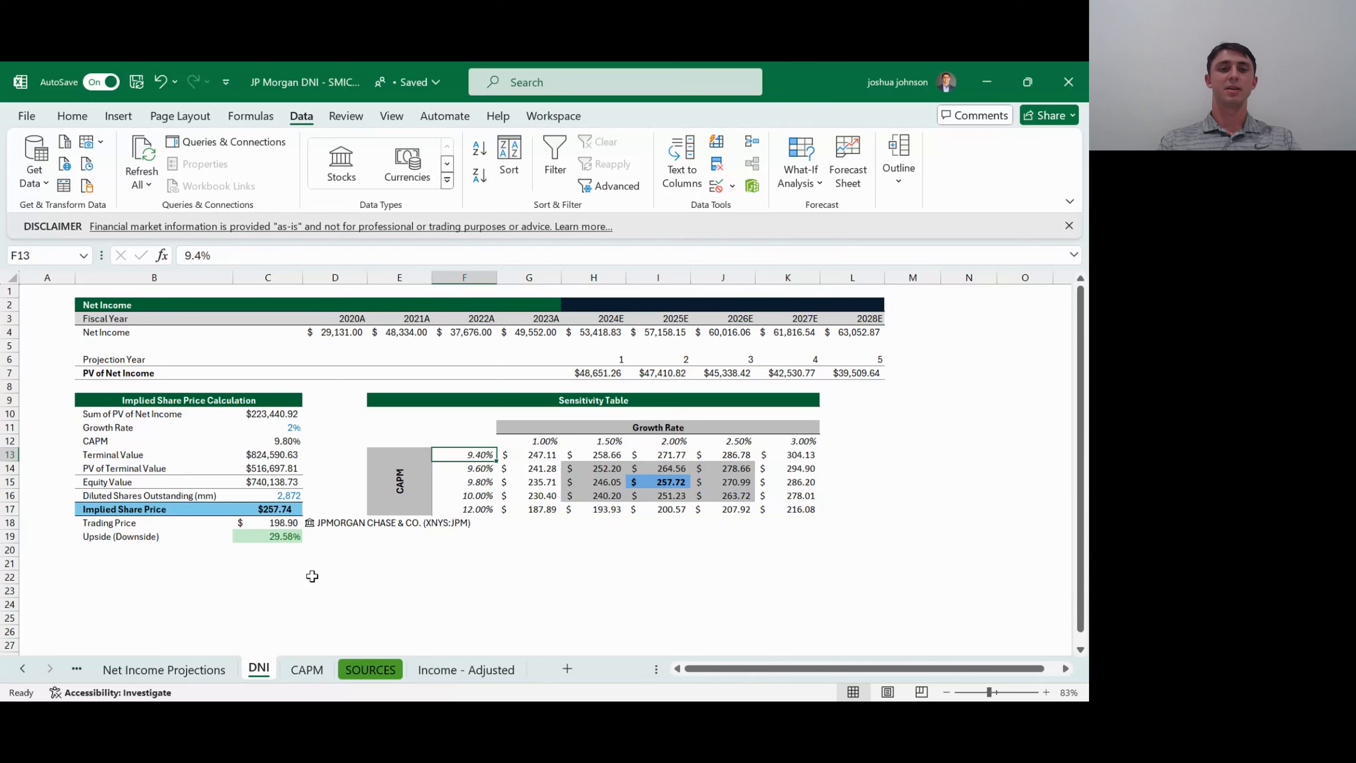
- Check the CAPM and Growth Rate cells, C12 and C11, that feed the sensitivity table
key("Up")
key("Left")
key("Left")
key("Left")
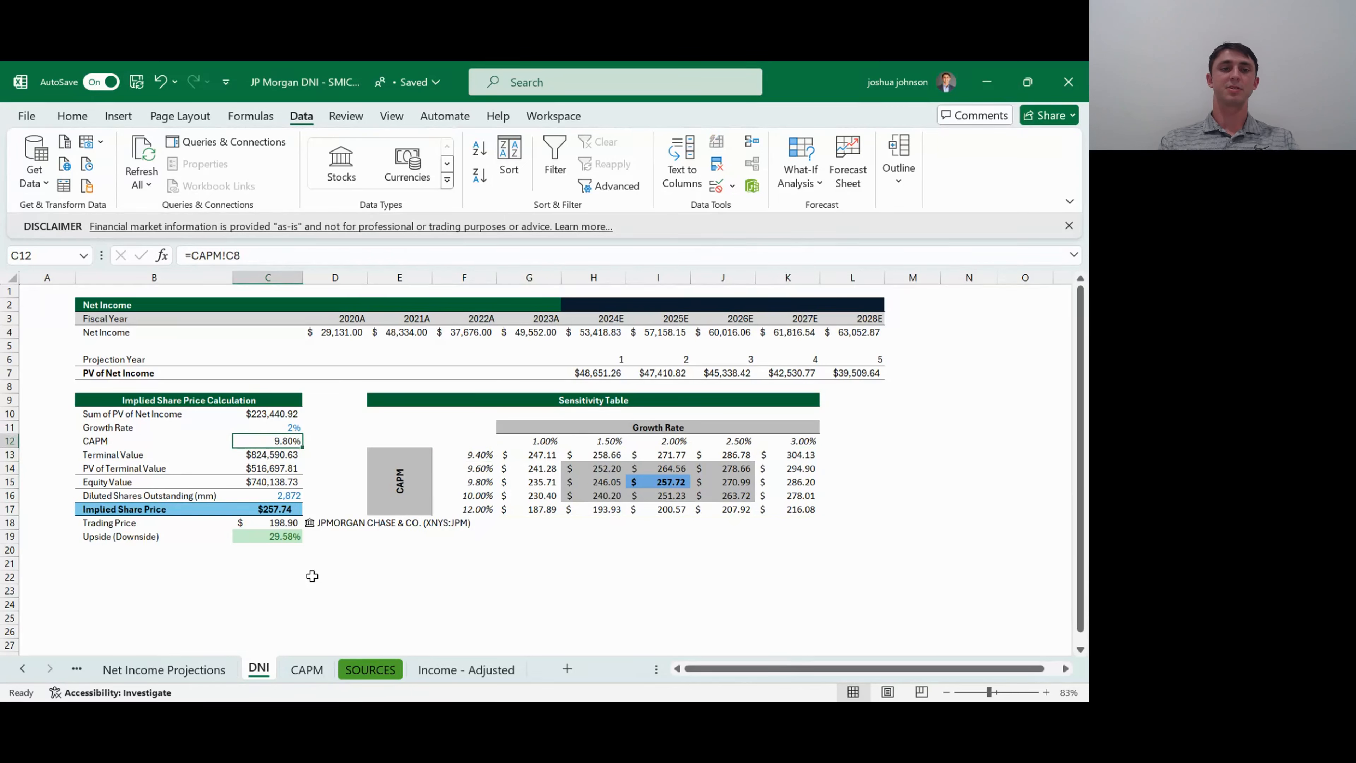
key("Up")
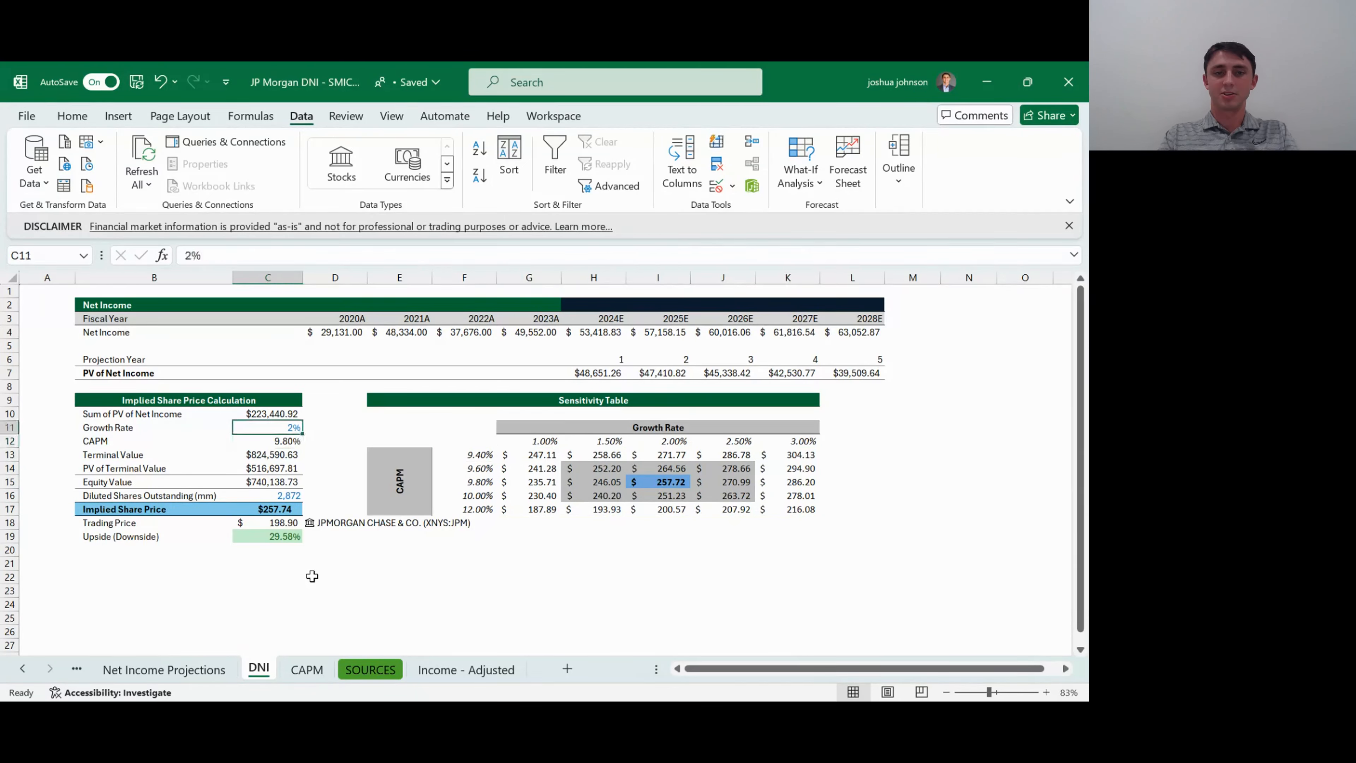
key("Down")
key("Down")
key("Up")
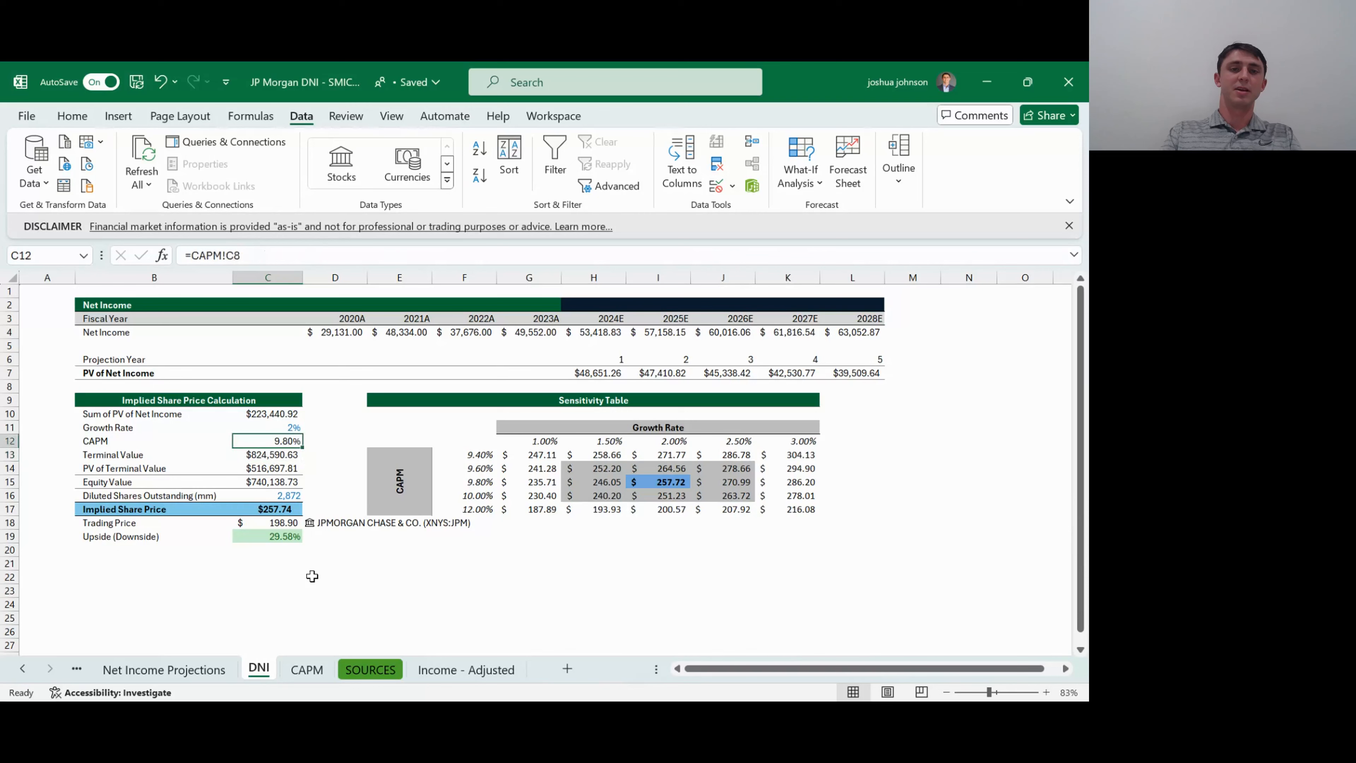
key("Up")
key("Up")
key("Up")
key("Up")
key("Up")
key("Right")
key("Right")
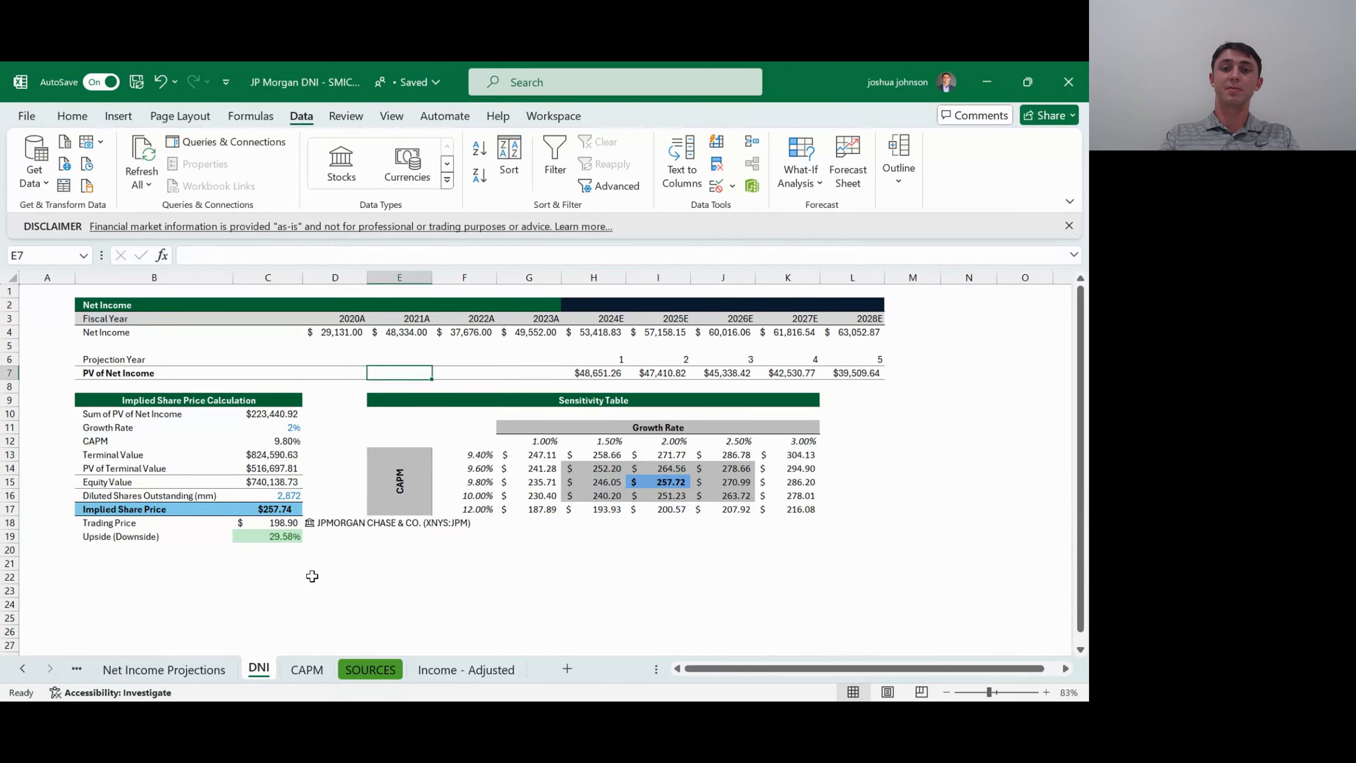
key("Right")
key("Right")
key("Left")
key("Left")
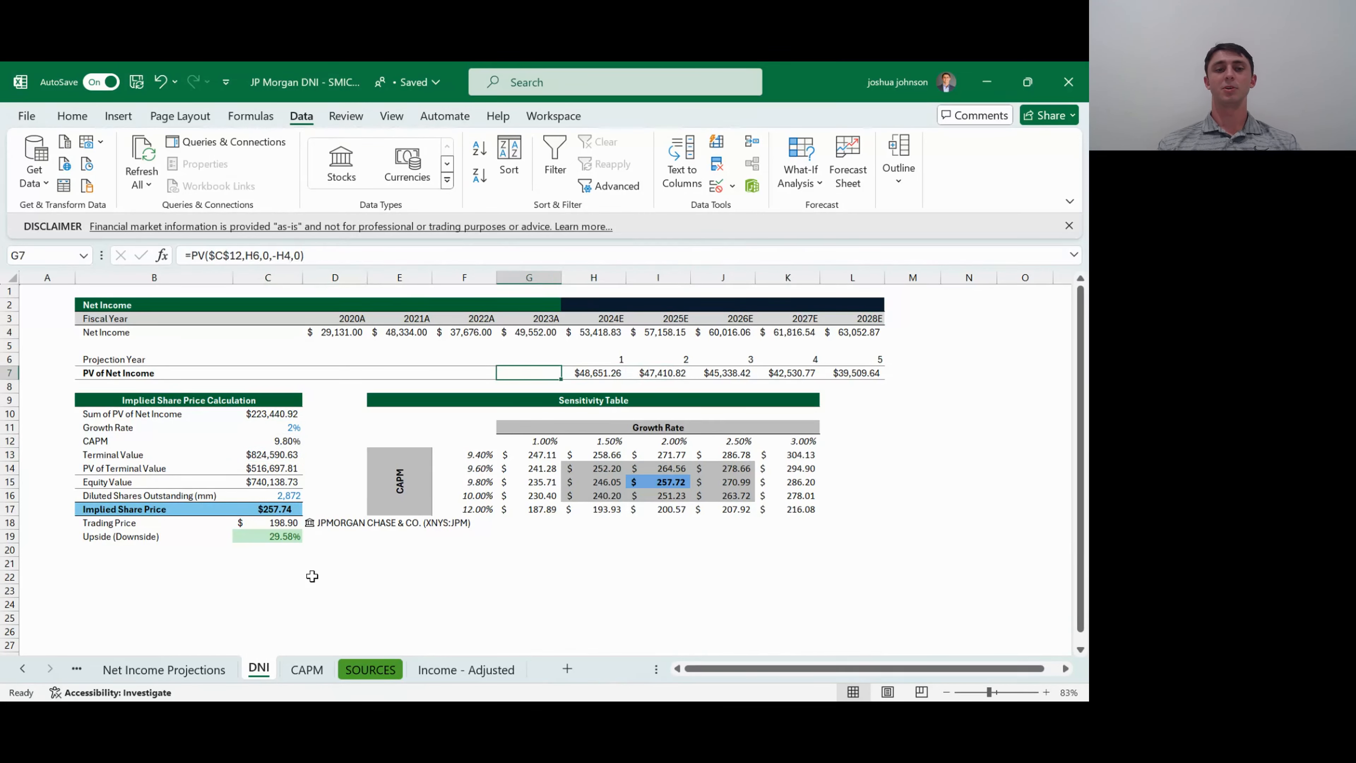
key("Home")
key("Down")
key("Down")
key("Down")
key("Down")
key("Down")
key("Down")
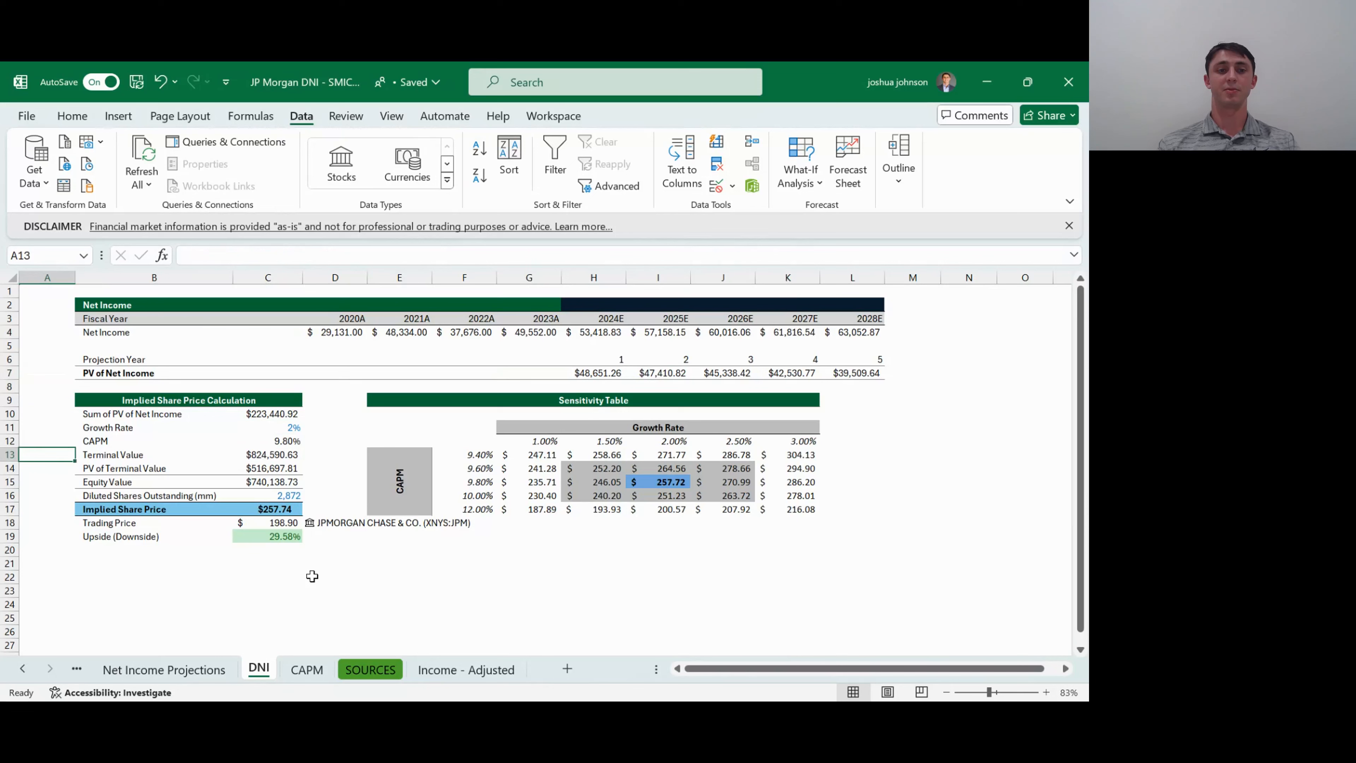
key("Down")
key("Down")
key("Down")
key("Down")
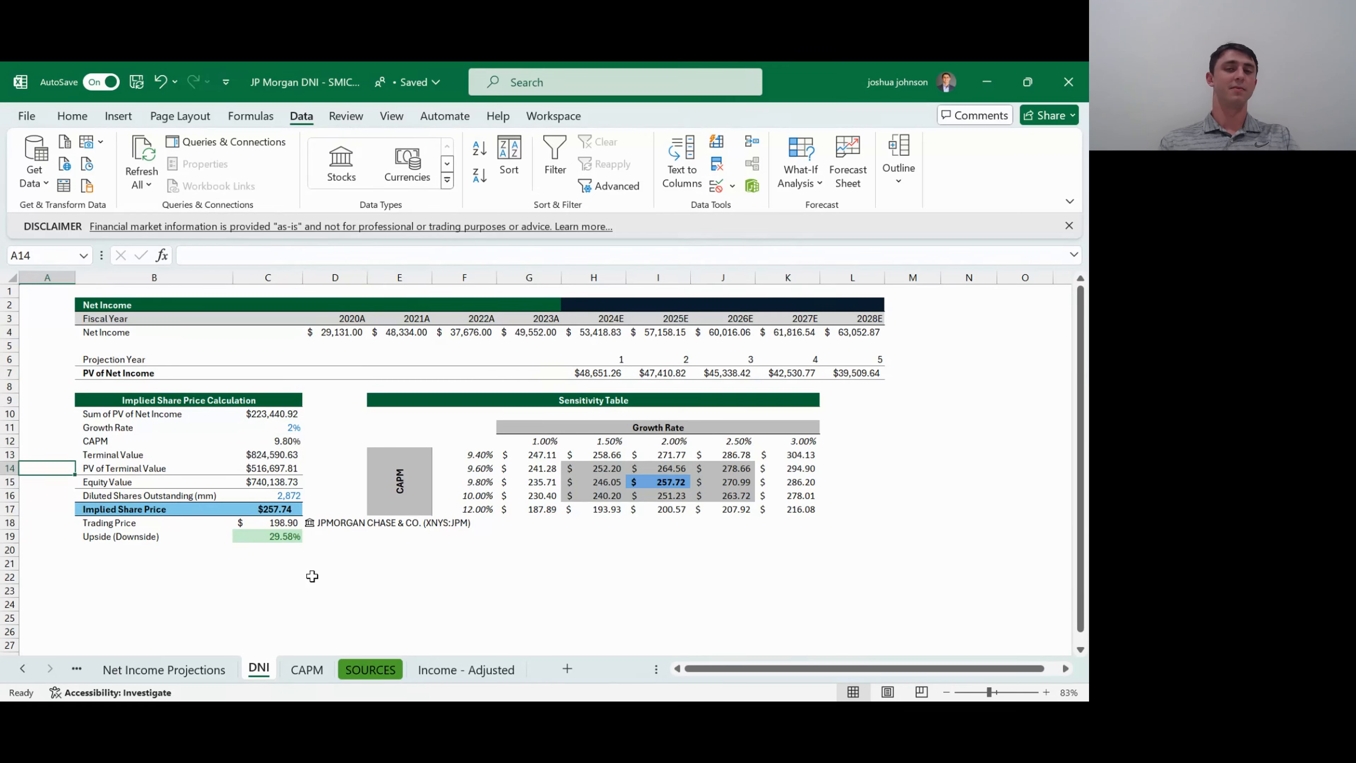
key("Right")
key("Right")
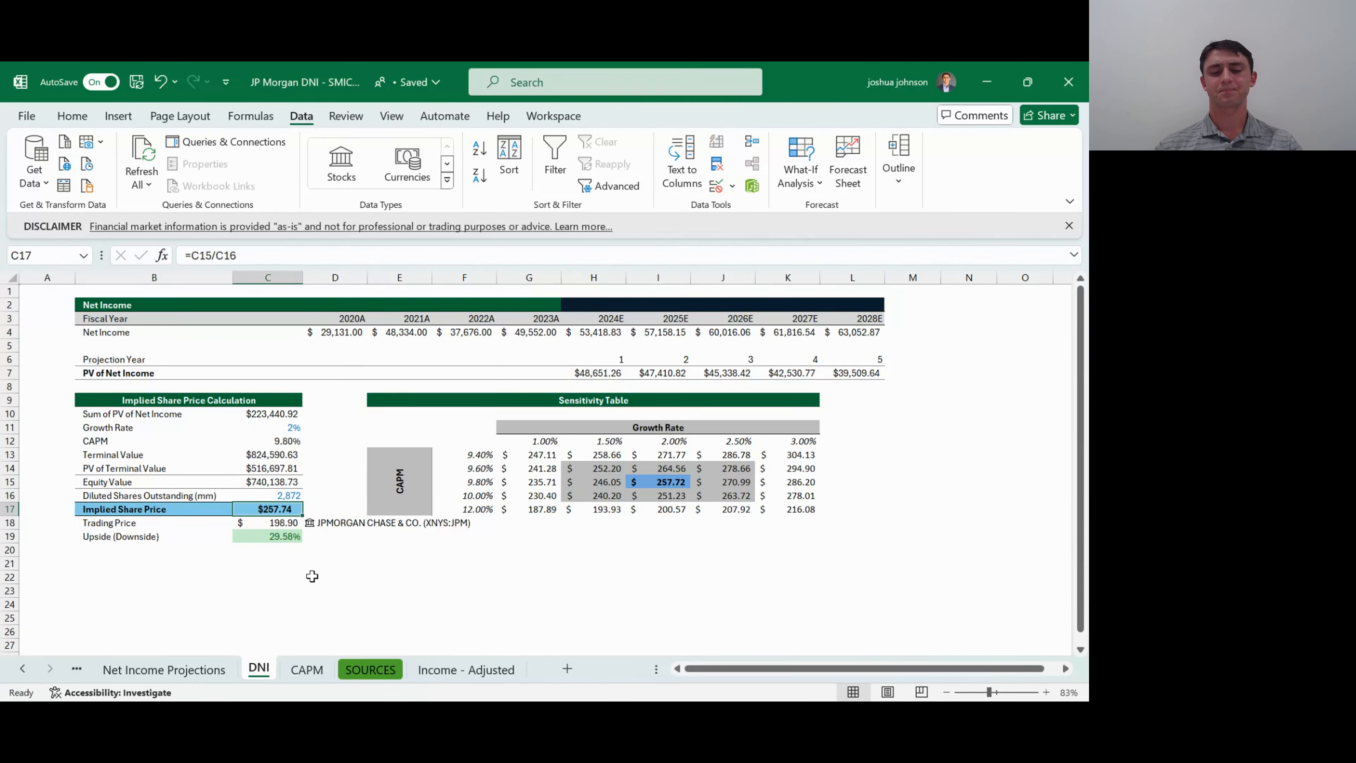
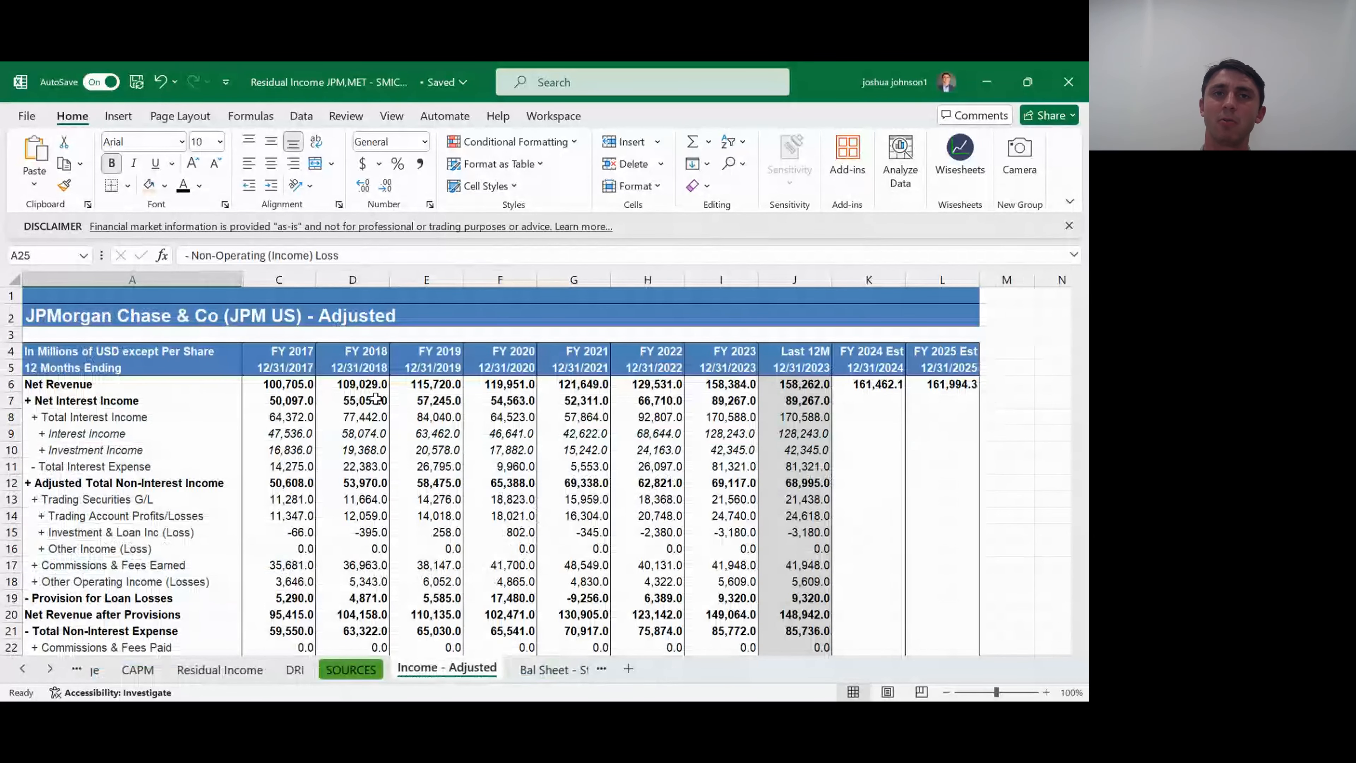
- Glance at the Bal Sheet - Standardized source data and return to the Residual Income sheet to look over its Net Income and Equity Charge rows
key("ctrl+Page_Down")
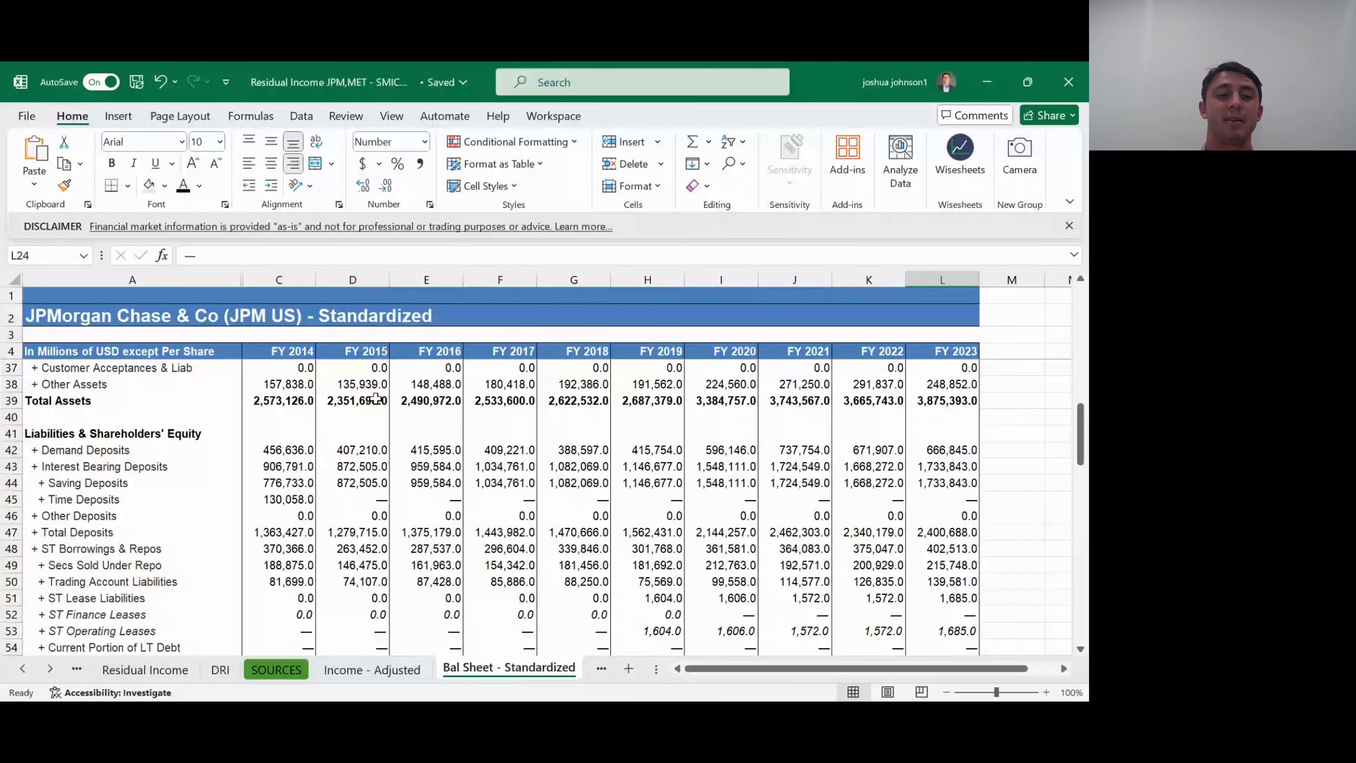
key("ctrl+Page_Up")
key("ctrl+Page_Up")
key("ctrl+Page_Up")
key("ctrl+Page_Up")
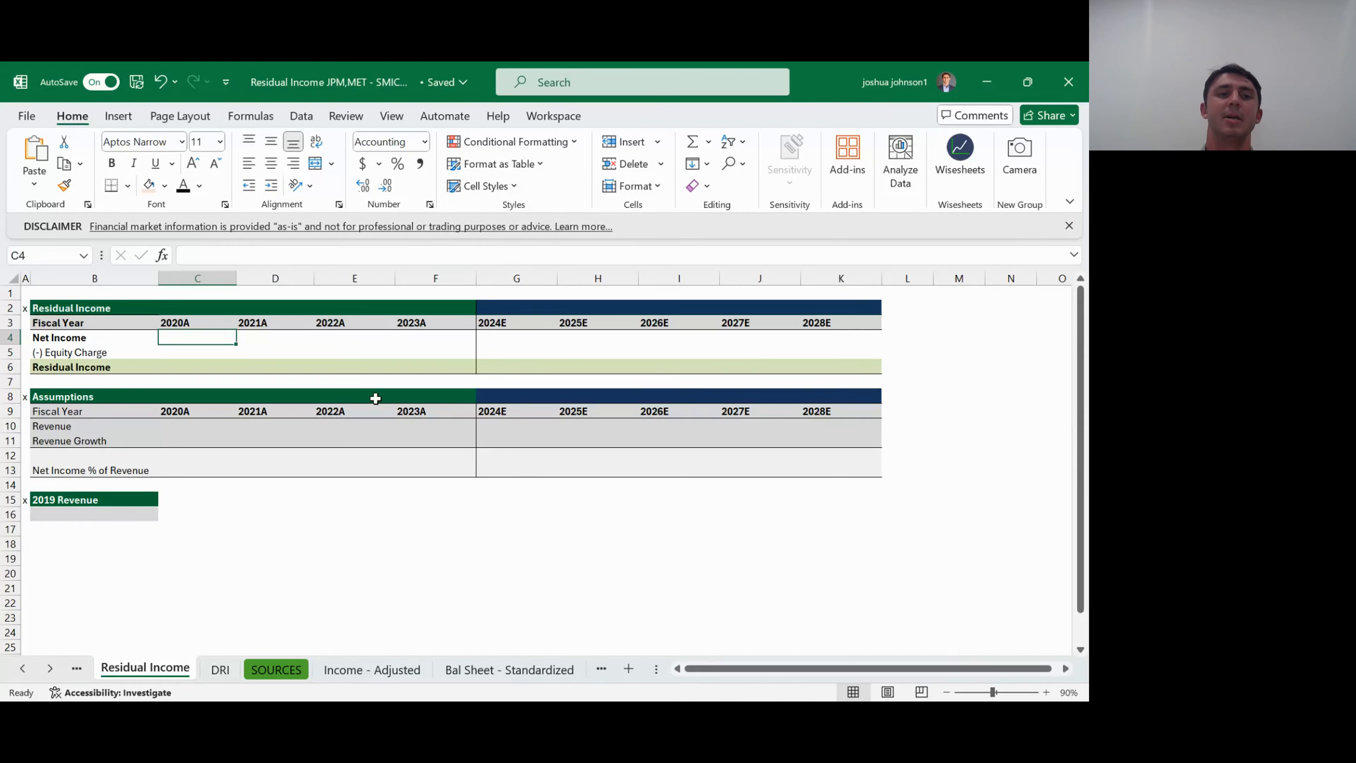
key("Down")
key("Left")
key("Right")
key("Left")
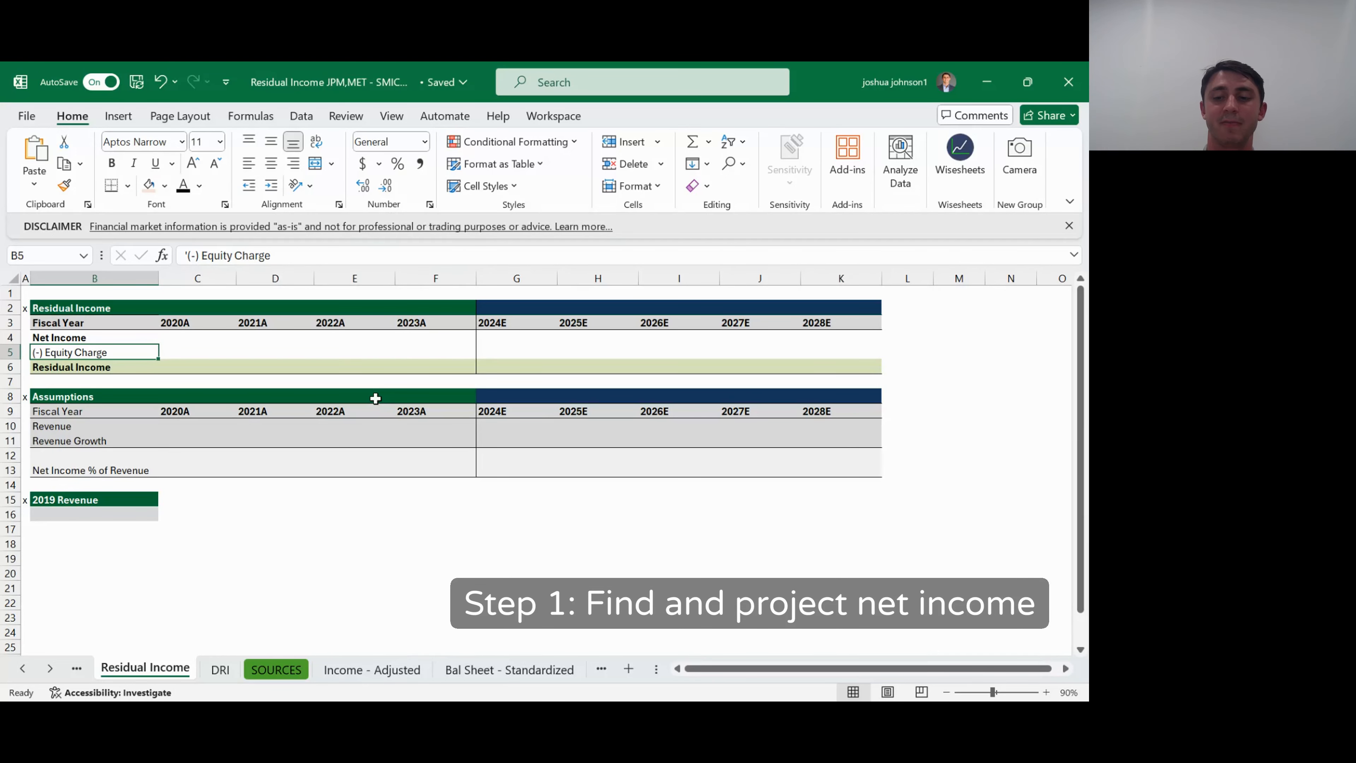
- Link the 2020A Net Income in C4 to the FY 2020 Net Income, GAAP value in F45 of the Income - Adjusted sheet
key("Up")
key("Right")
type("=")
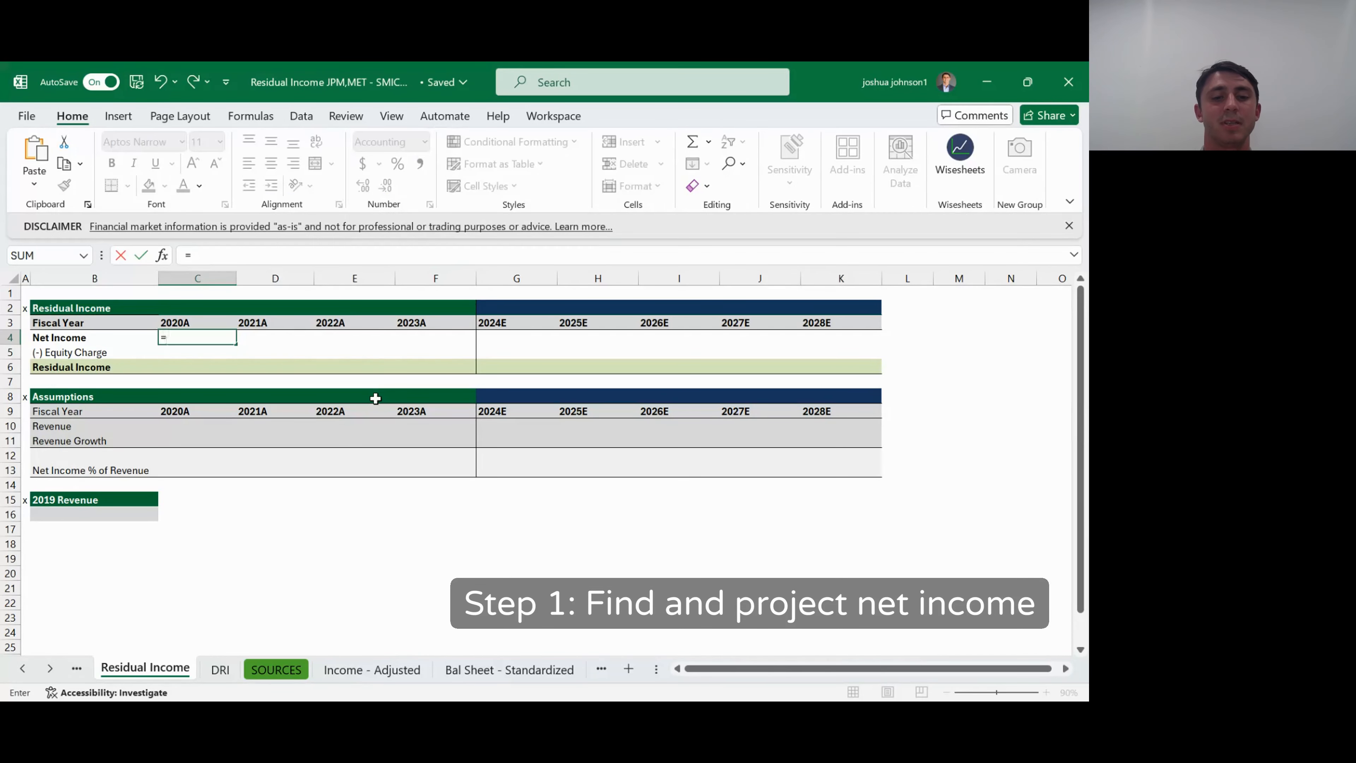
key("ctrl+Page_Down")
key("ctrl+Page_Down")
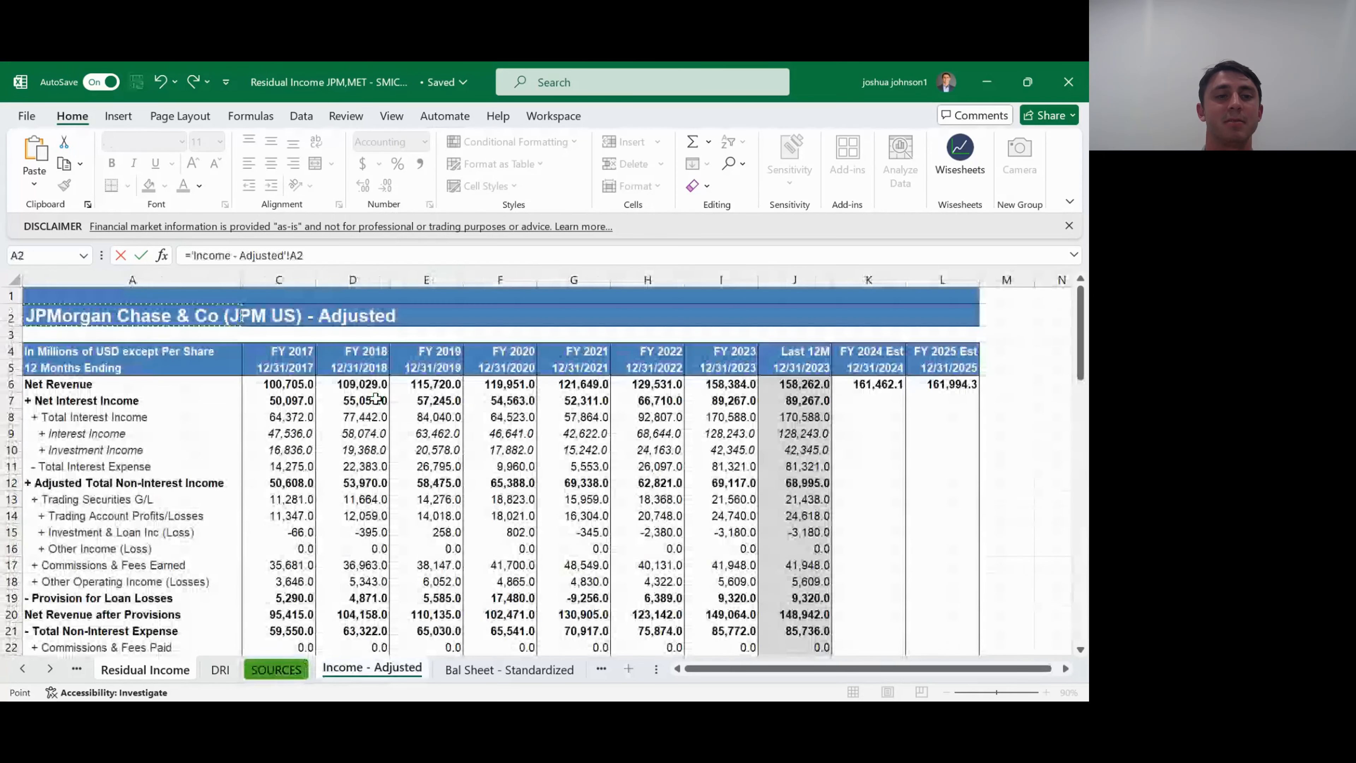
key("Down")
key("Down")
key("Right")
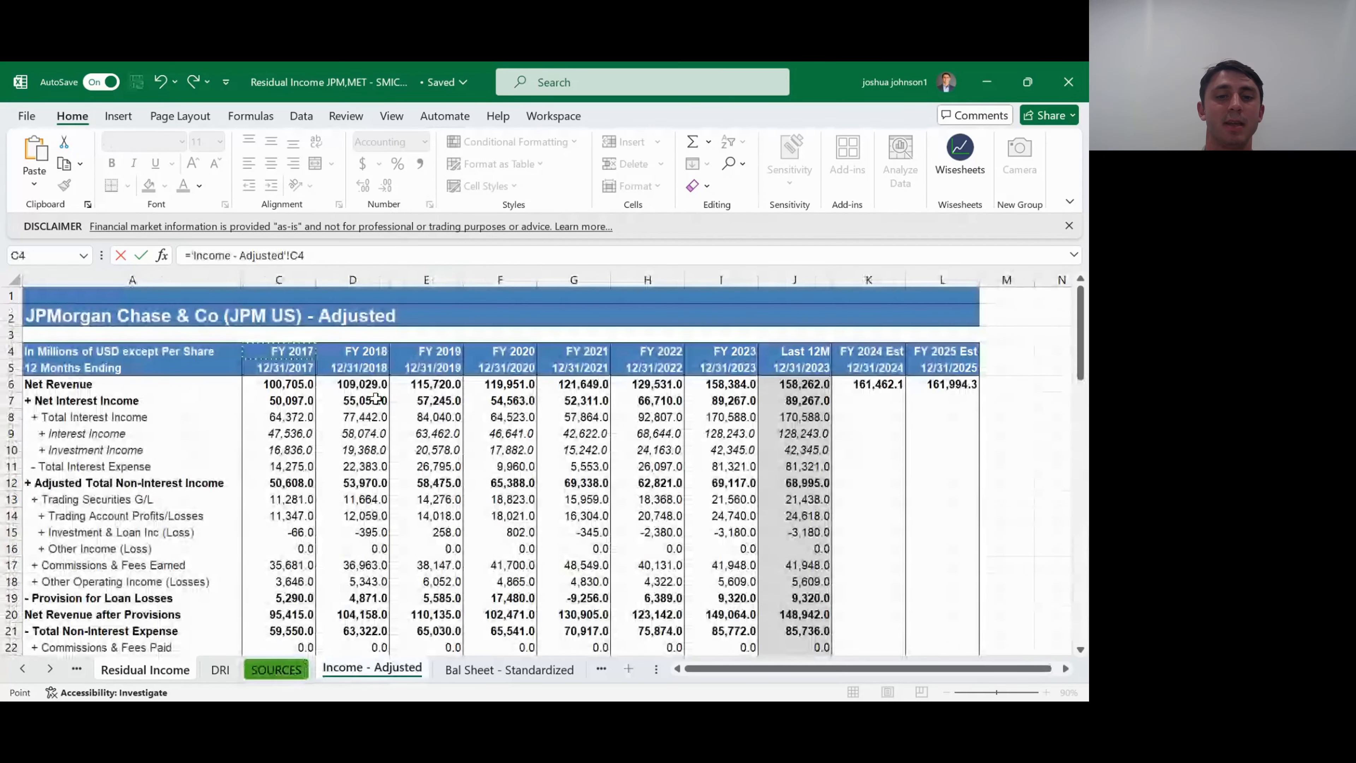
key("Right")
key("Right")
key("Right")
key("Down")
key("Down")
key("Down")
key("Down")
key("Down")
key("Down")
key("Down")
key("Down")
key("Down")
key("Down")
key("Down")
key("Down")
key("Down")
key("Down")
key("Down")
key("Down")
key("Down")
key("Down")
key("Down")
key("Down")
key("Down")
key("Down")
key("Down")
key("Down")
key("Down")
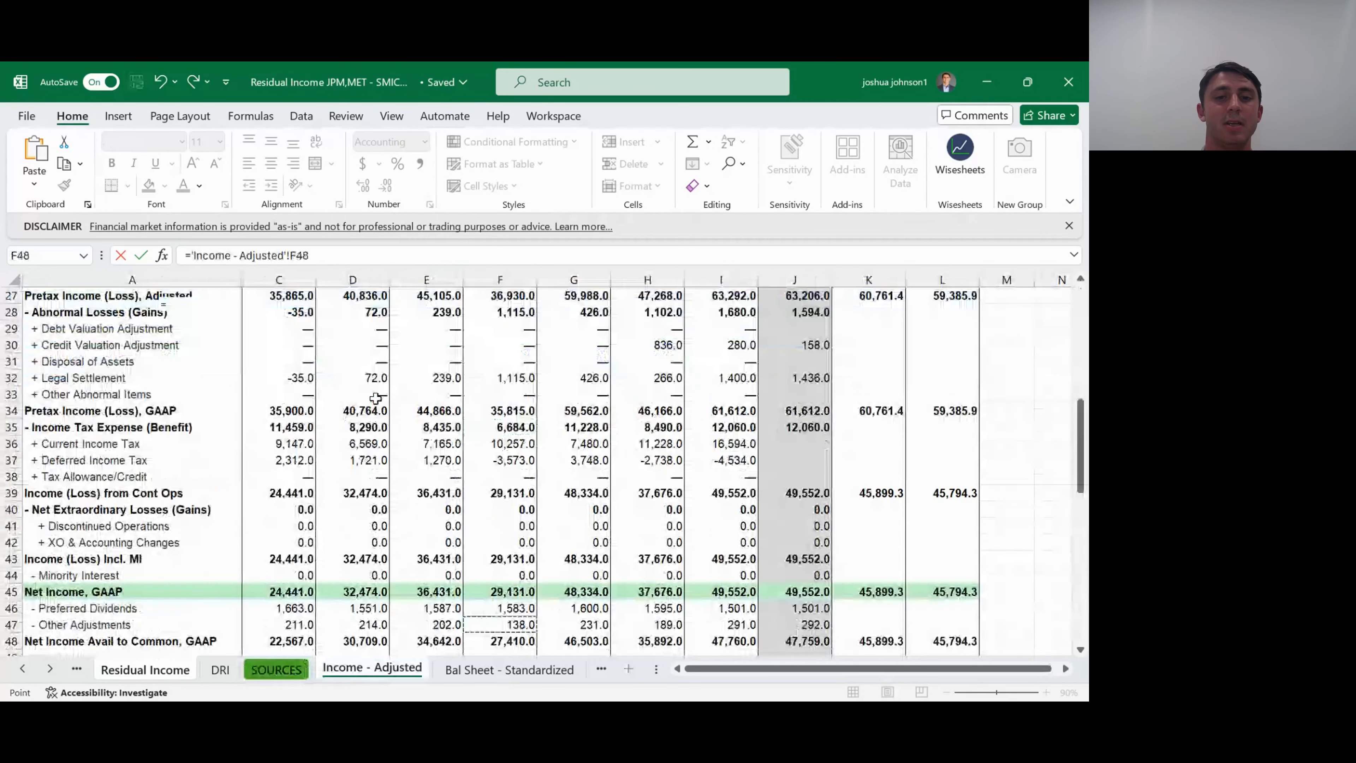
key("Down")
key("Down")
key("Down")
key("Down")
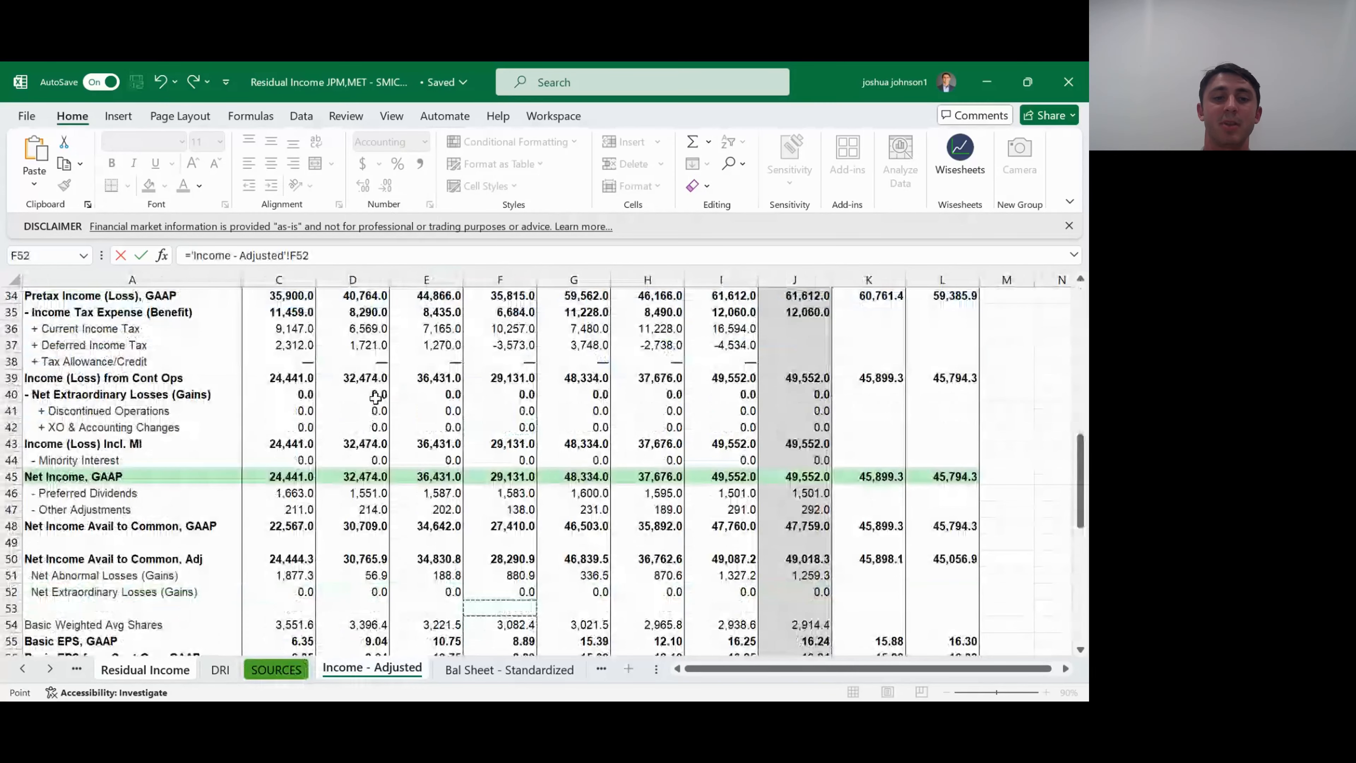
key("Up")
key("Up")
key("Up")
key("Up")
key("Up")
key("Up")
key("Up")
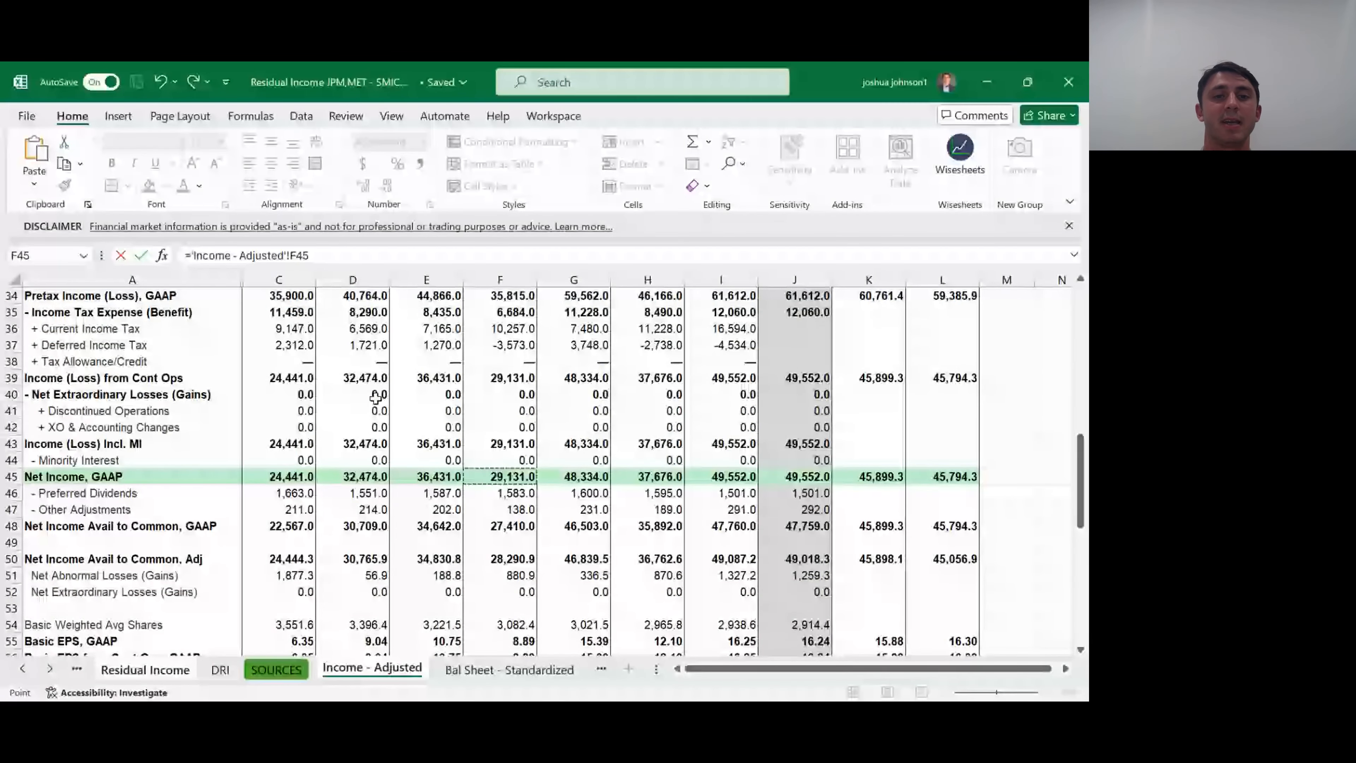
key("Return")
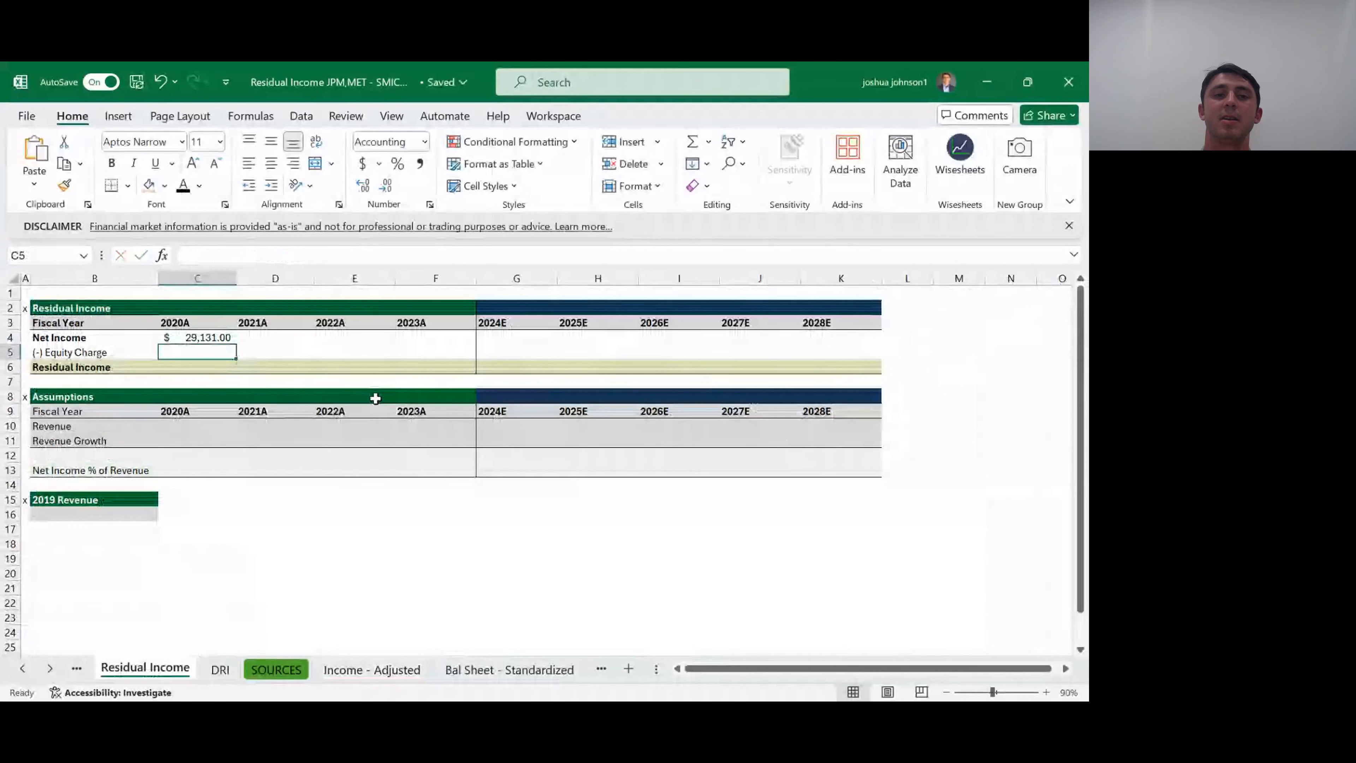
- Fill the Net Income link from C4 across to F4 for 2021A through 2023A
key("Up")
key("shift+Right")
key("shift+Right")
key("shift+Right")
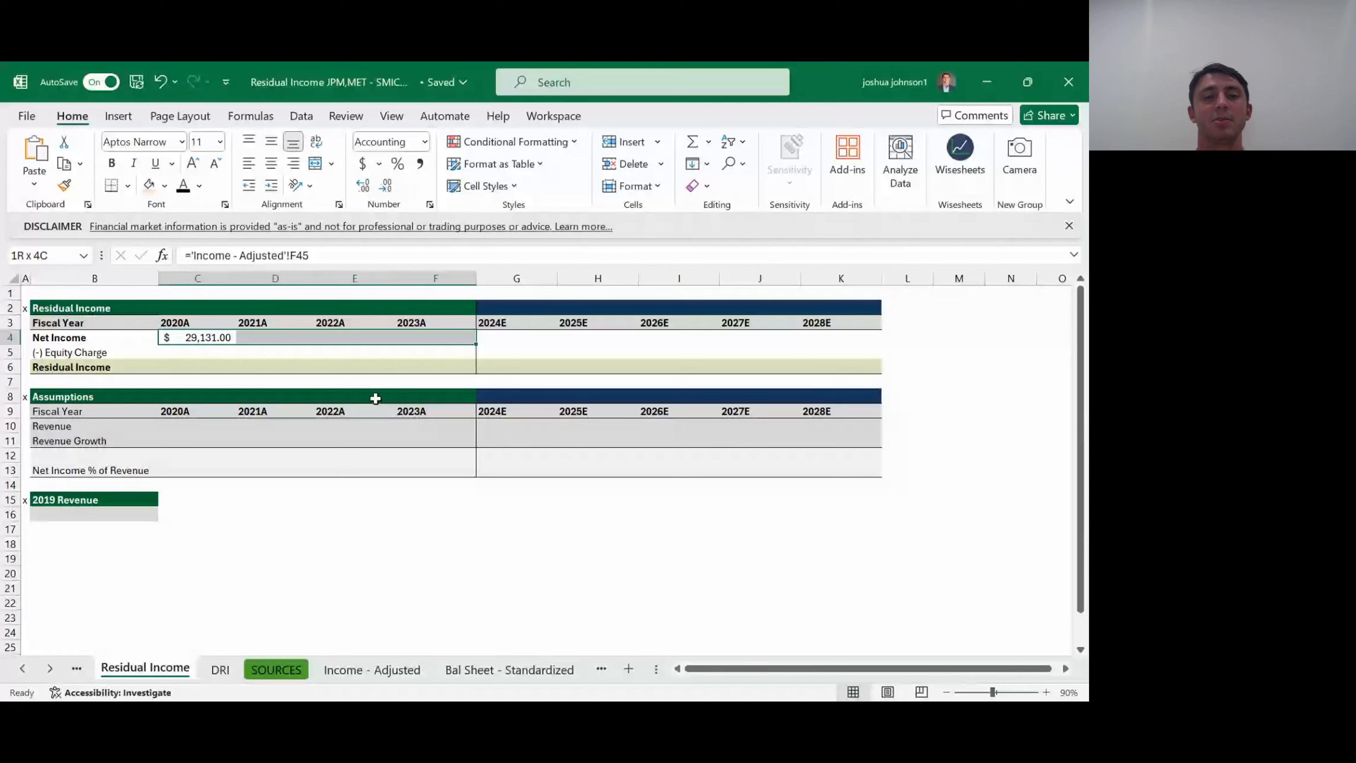
key("ctrl+r")
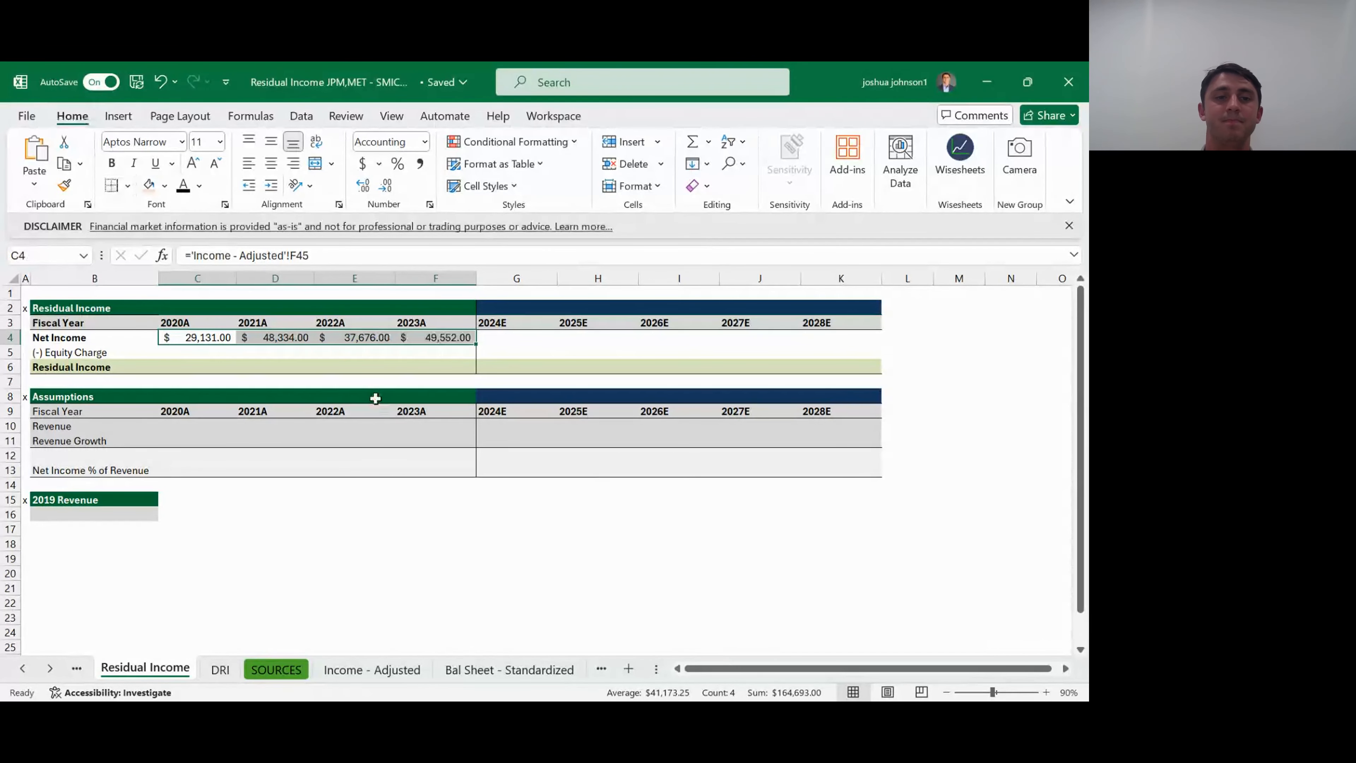
- Link the 2020A Revenue in C10 to the FY 2020 Net Revenue in F6 of the Income - Adjusted sheet
key("Down")
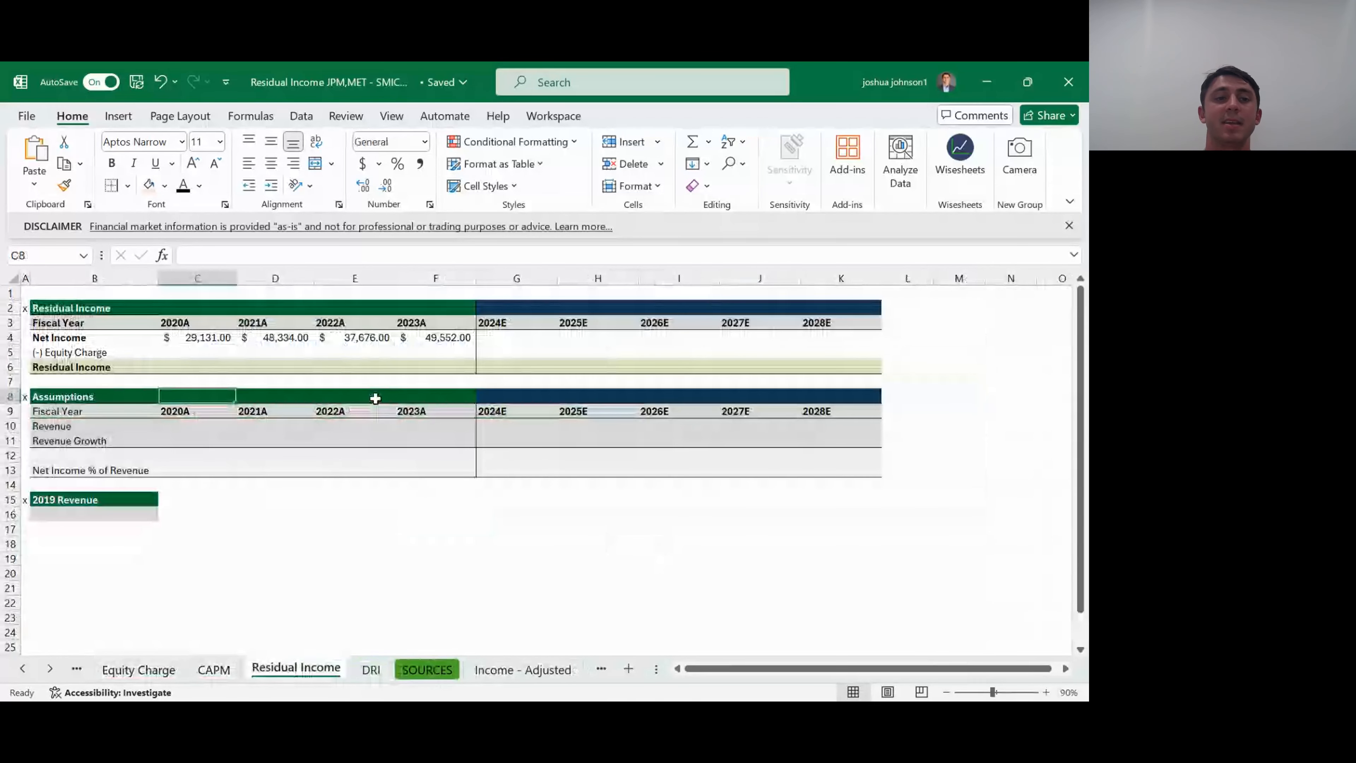
key("Down")
key("Down")
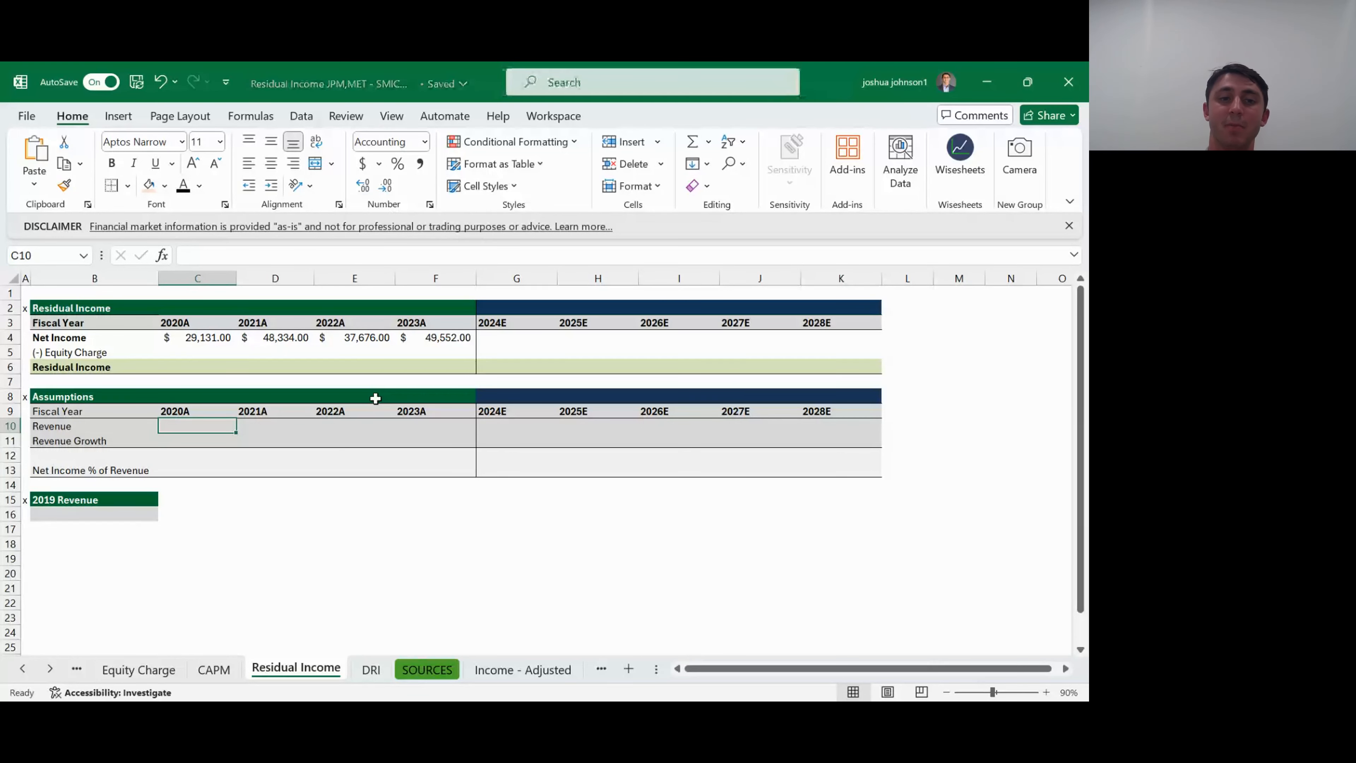
type("=")
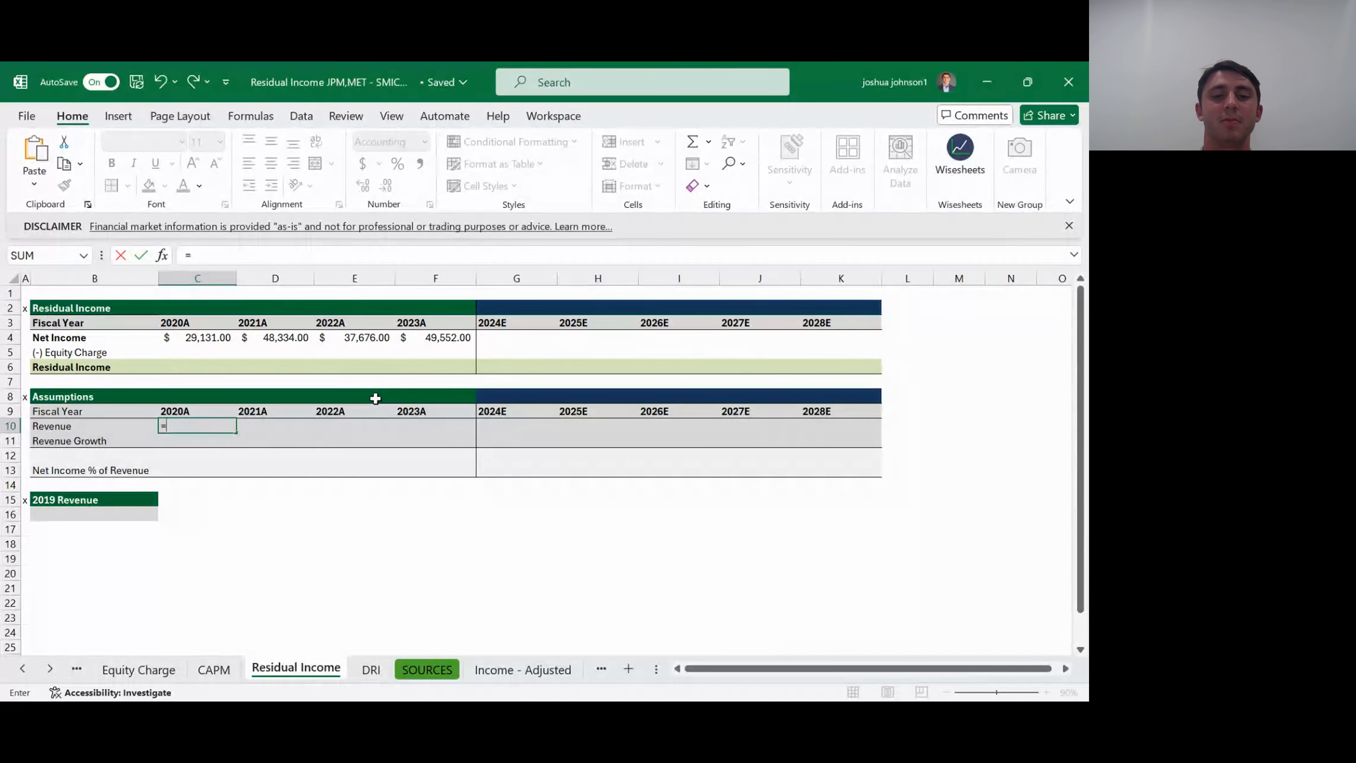
key("ctrl+Page_Down")
key("ctrl+Page_Down")
key("ctrl+Page_Down")
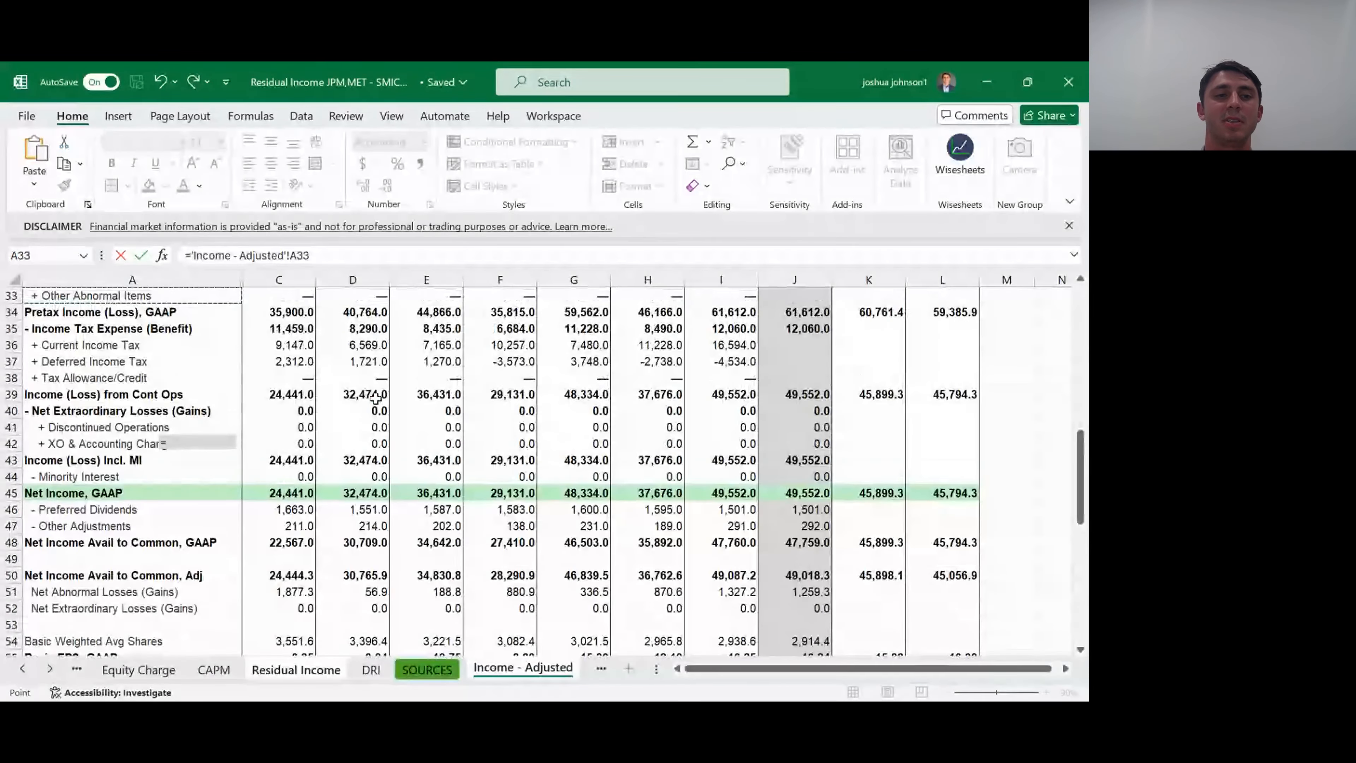
key("Up")
key("Up")
key("Up")
key("Up")
key("Up")
key("Up")
key("Up")
key("Up")
key("Up")
key("Up")
key("Up")
key("Up")
key("Up")
key("Up")
key("Up")
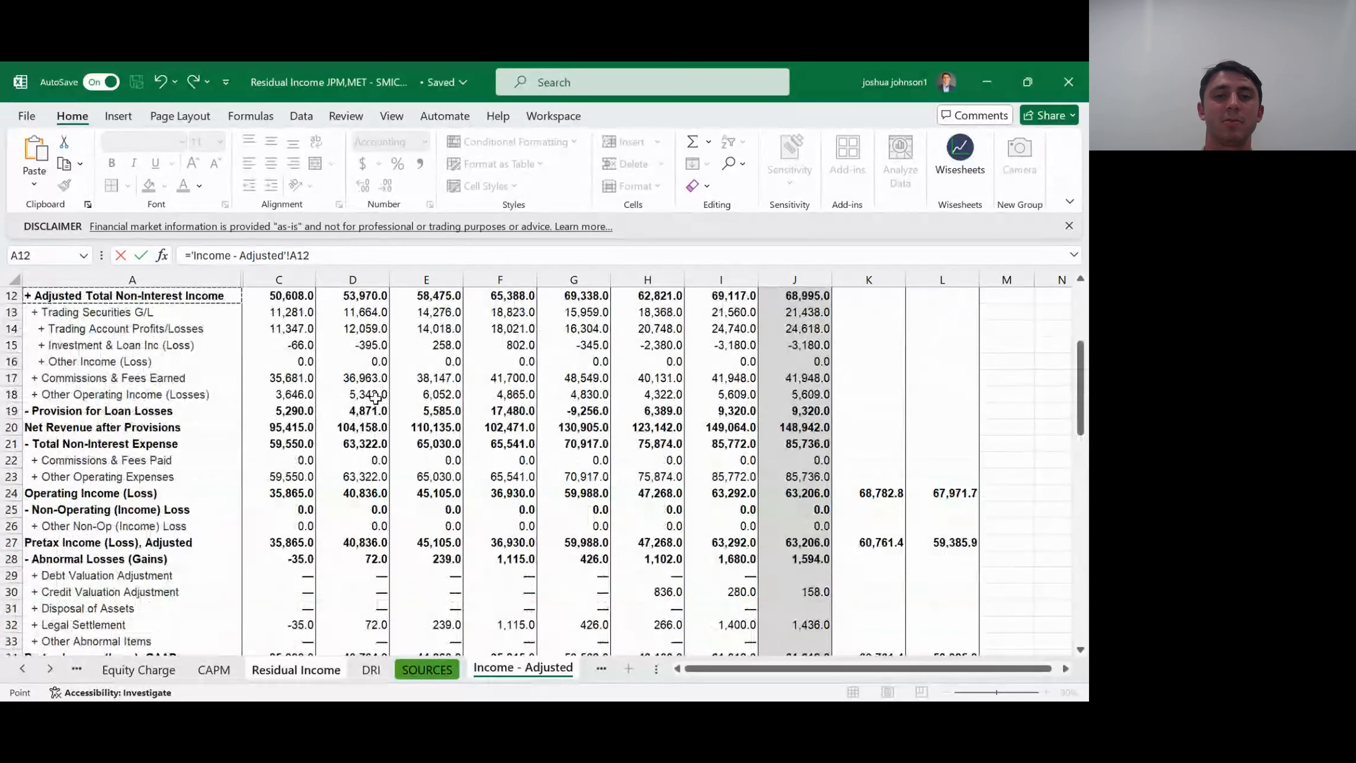
key("Up")
key("Up")
key("Up")
key("Up")
key("Up")
key("Up")
key("Right")
key("Right")
key("Right")
key("Right")
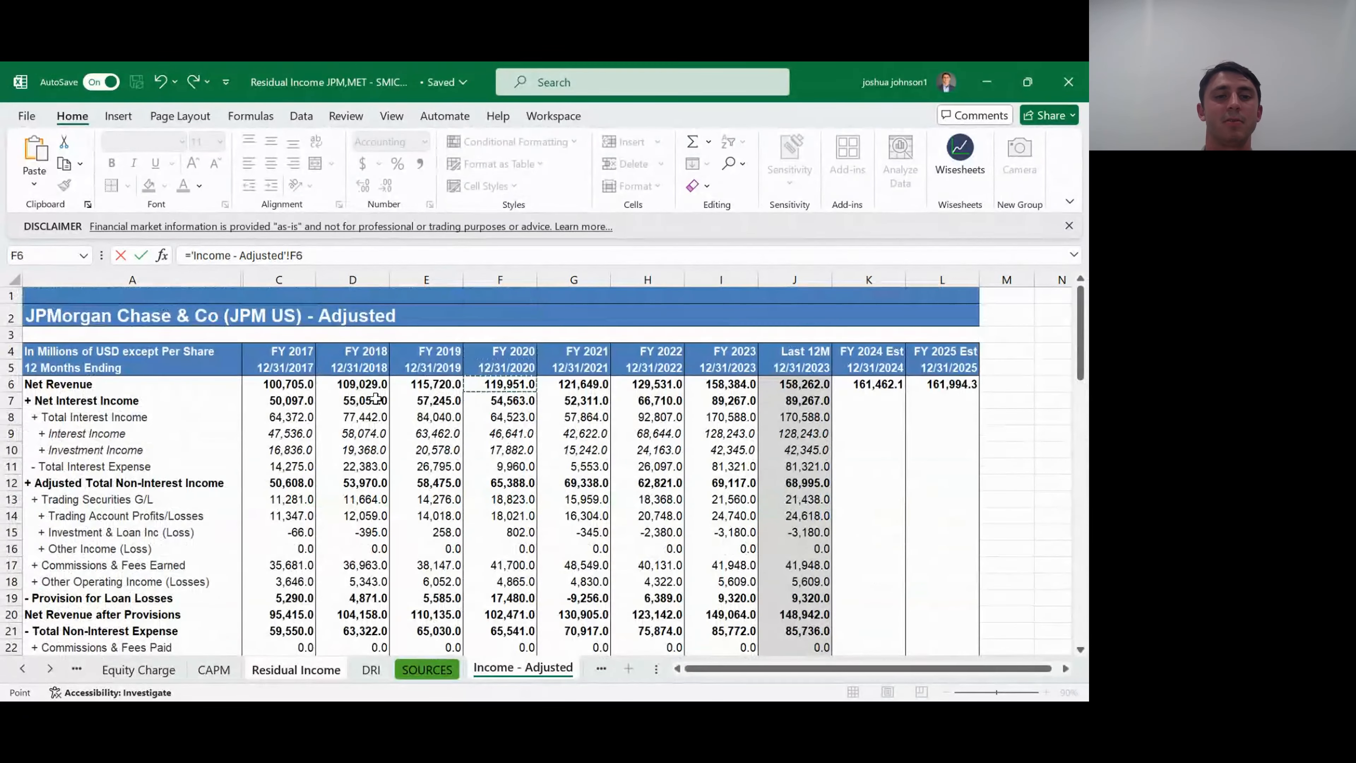
key("Return")
- Fill the Revenue link from C10 across to F10 for 2021A through 2023A
key("shift+Right")
key("shift+Right")
key("shift+Right")
key("ctrl+r")
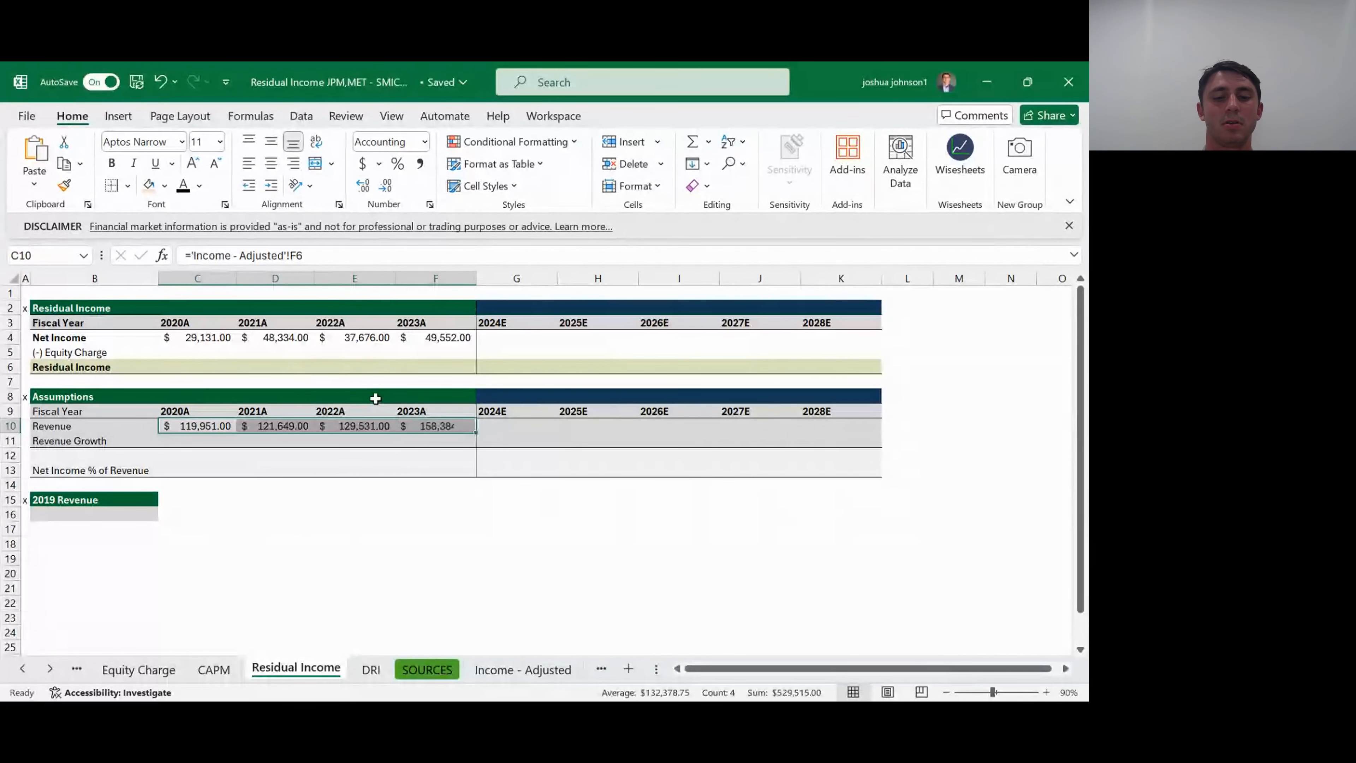
- Link the 2019 Revenue cell B16 to the FY 2019 Net Revenue in E6 of the Income - Adjusted sheet
key("Down")
key("shift+Right")
key("Down")
key("Down")
key("Down")
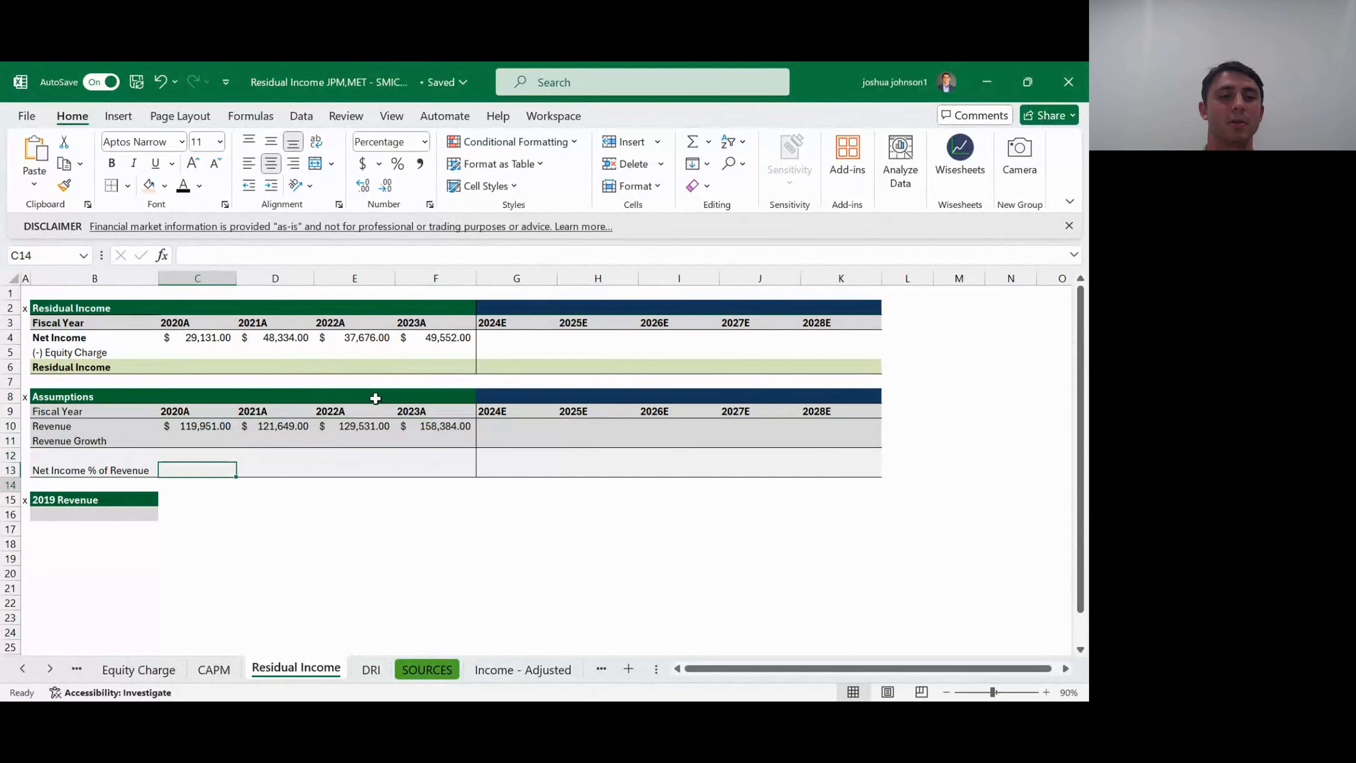
key("Down")
key("Left")
key("Down")
type("=")
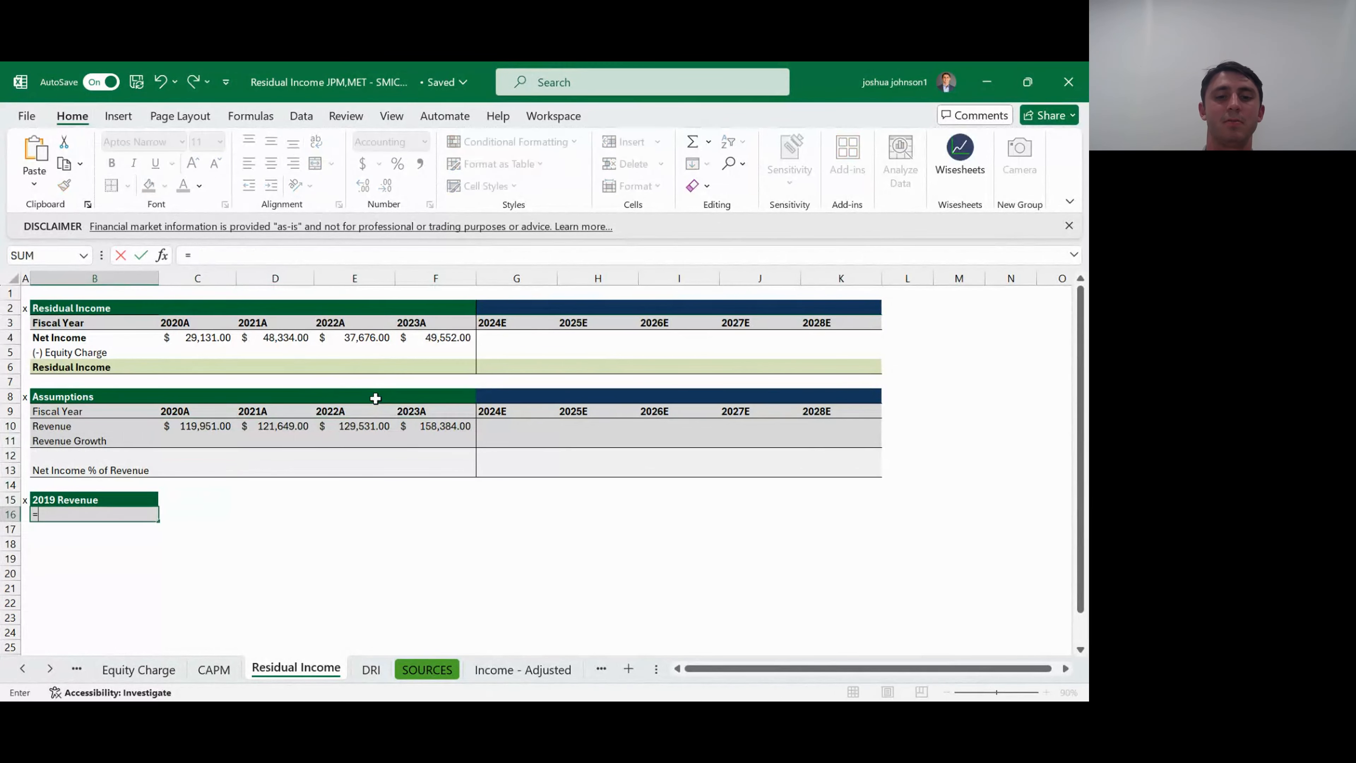
key("ctrl+Page_Down")
key("ctrl+Page_Down")
key("ctrl+Page_Down")
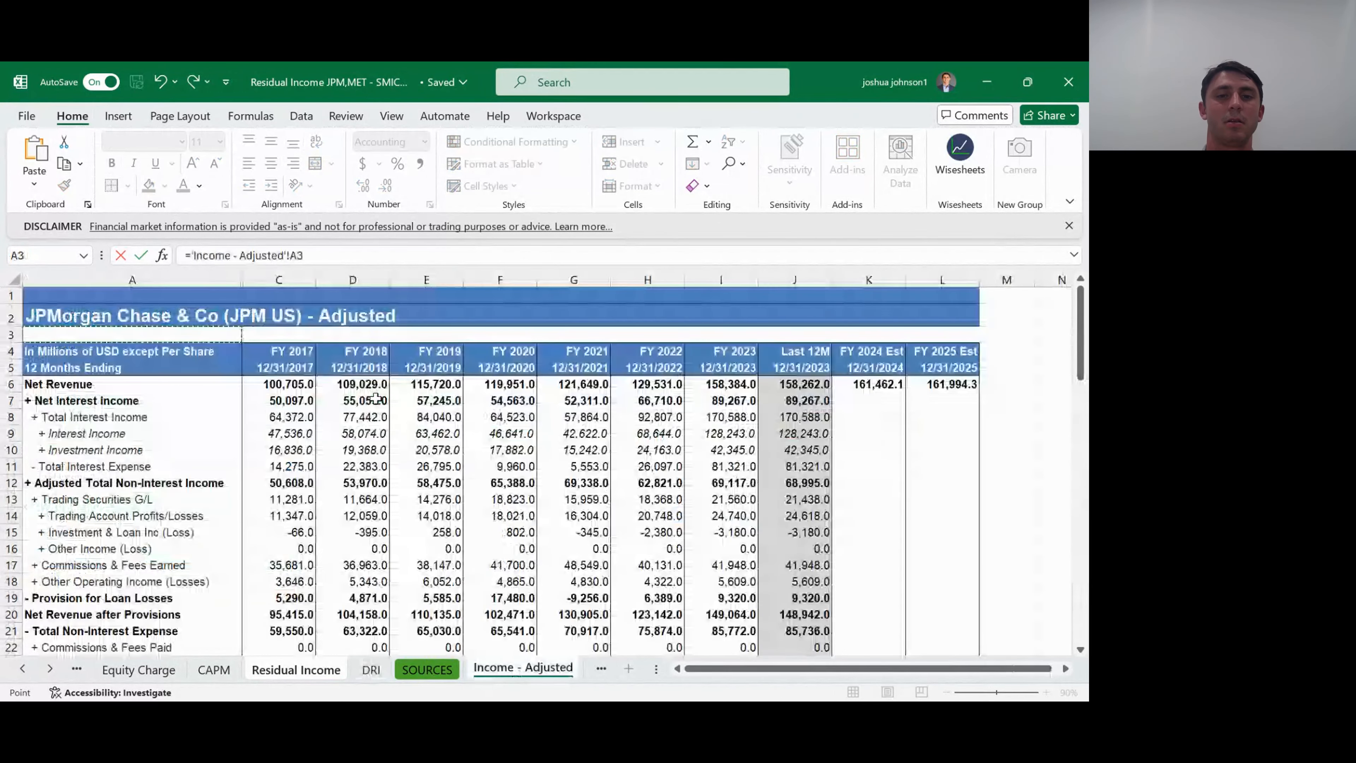
key("Down")
key("Down")
key("Down")
key("Down")
key("Right")
key("Right")
key("Right")
key("Up")
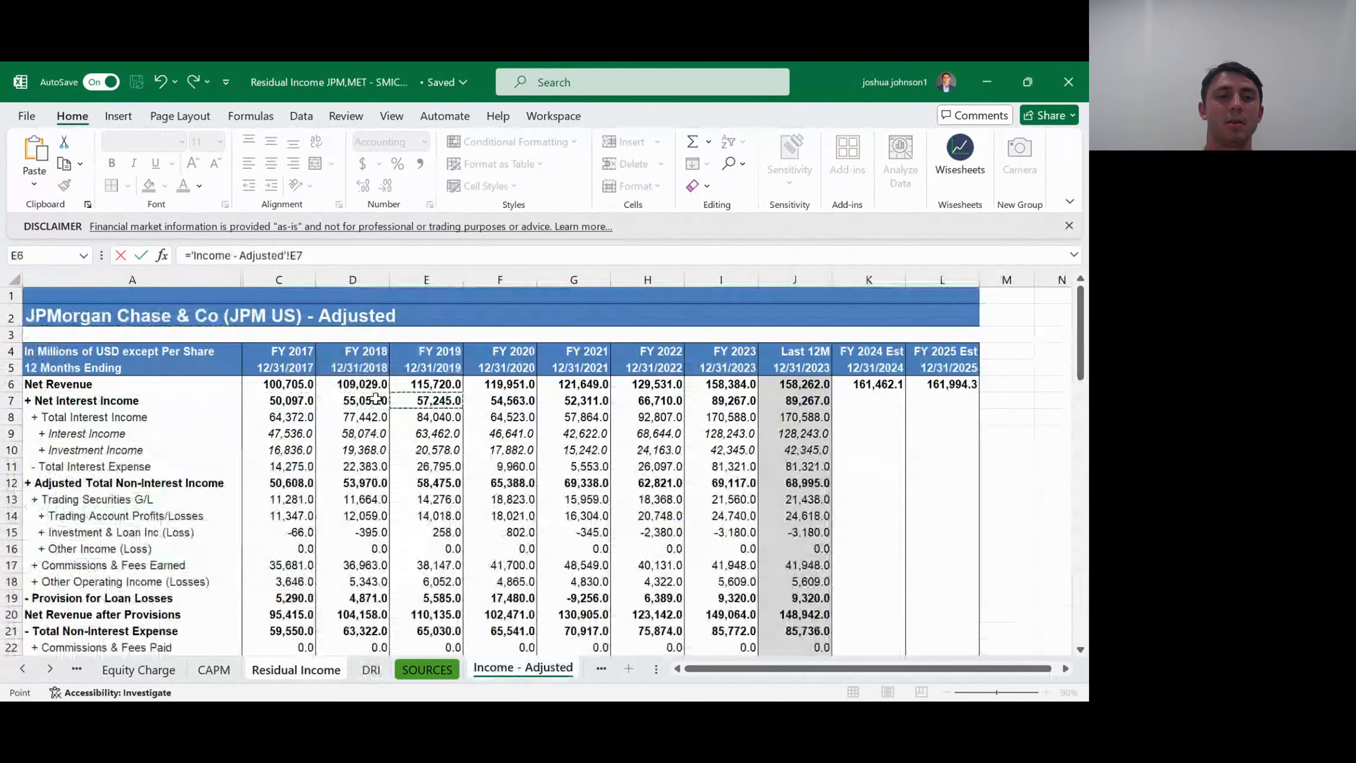
key("Return")
- Calculate the 2020A Revenue Growth in C11 against 2019 revenue with the formula =(C10-B16)/B16
key("Up")
key("Up")
key("Up")
key("Up")
key("Up")
key("Up")
key("Right")
type("=(")
key("Up")
type("-")
key("Down")
key("Down")
key("Down")
key("Down")
key("Down")
key("Left")
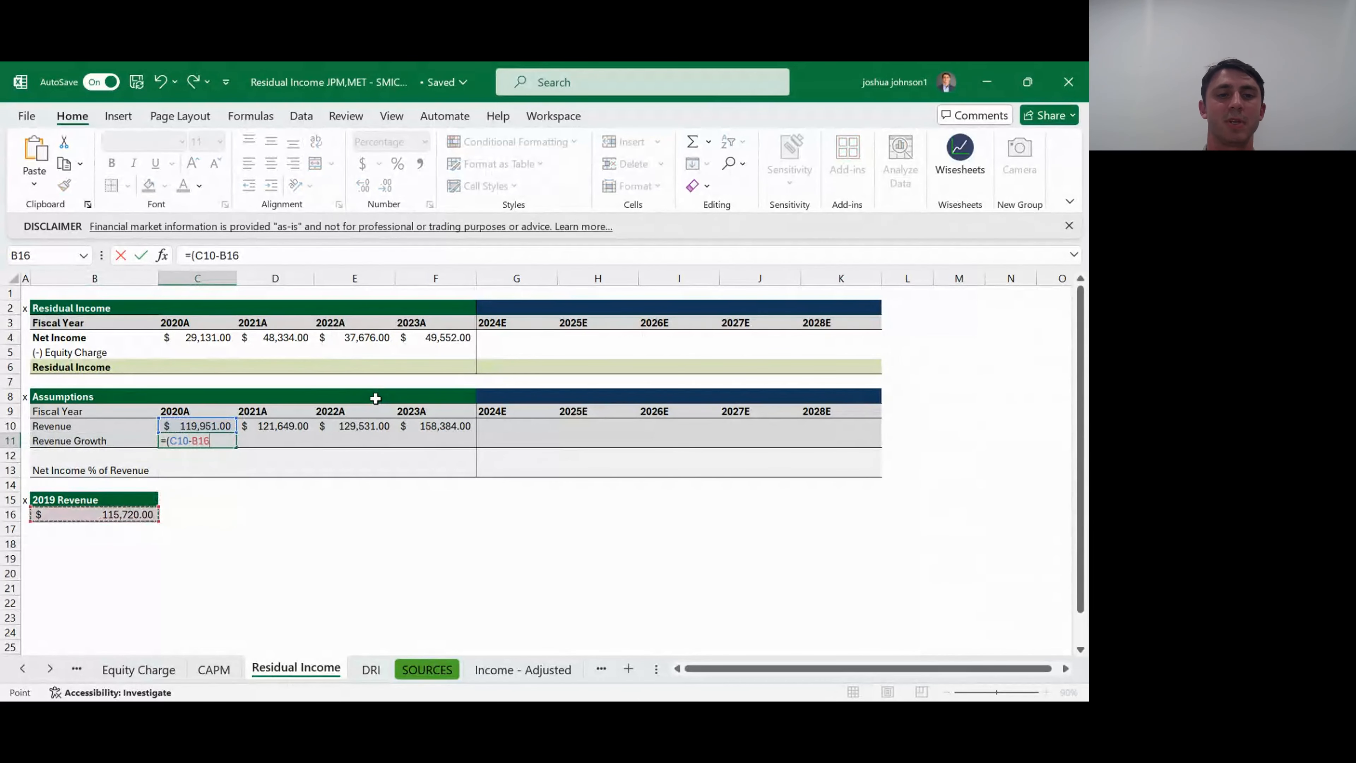
type(")")
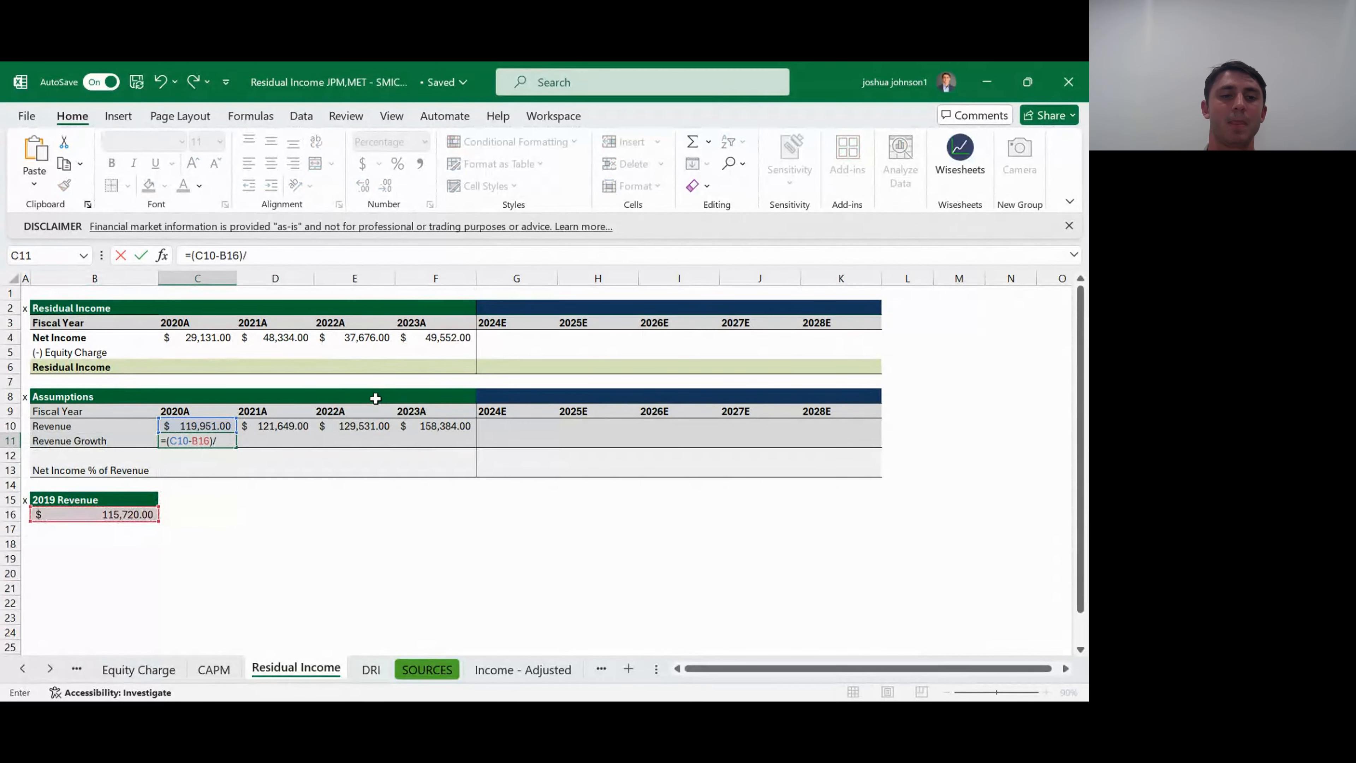
type("/")
key("Down")
key("Down")
key("Down")
key("Down")
key("Down")
key("Left")
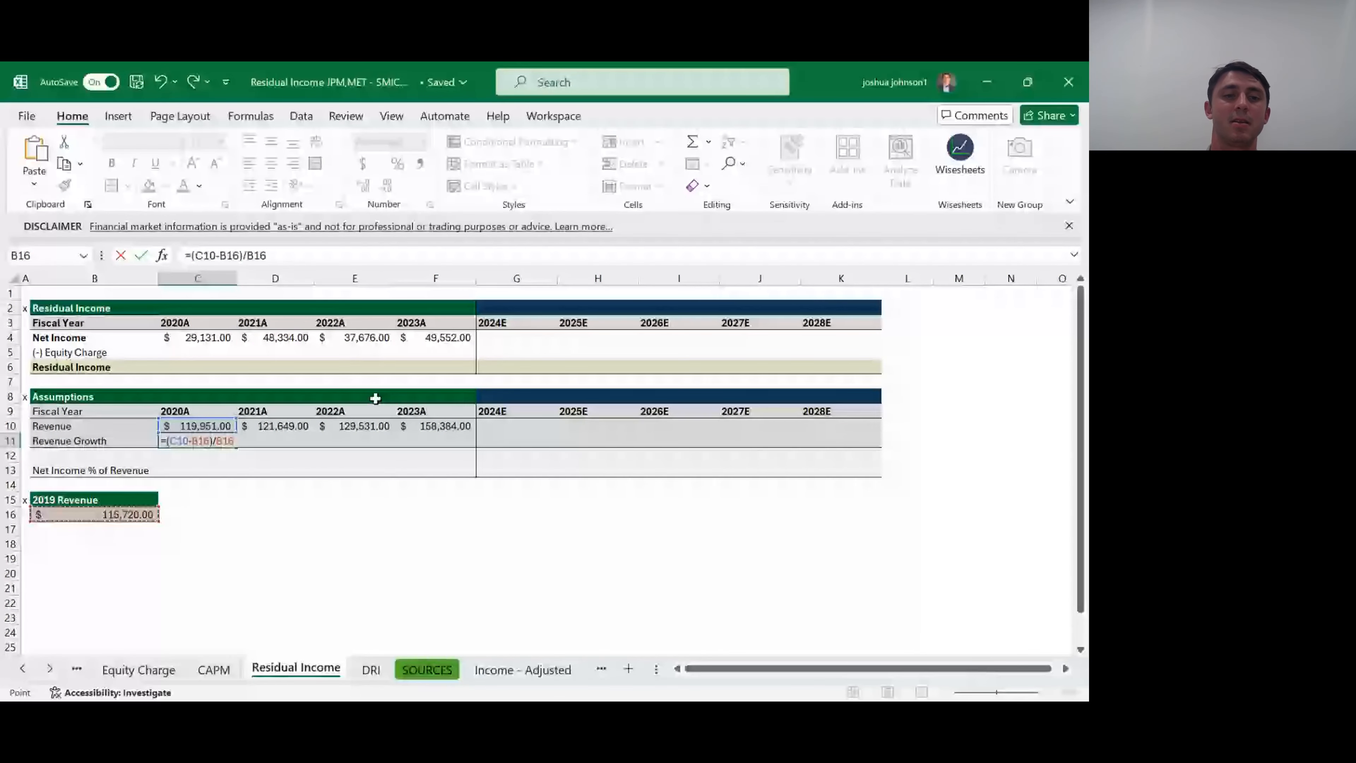
key("Return")
- Calculate the 2021A Revenue Growth in D11 with the formula =(D10-C10)/C10
key("Up")
key("Right")
type("=")
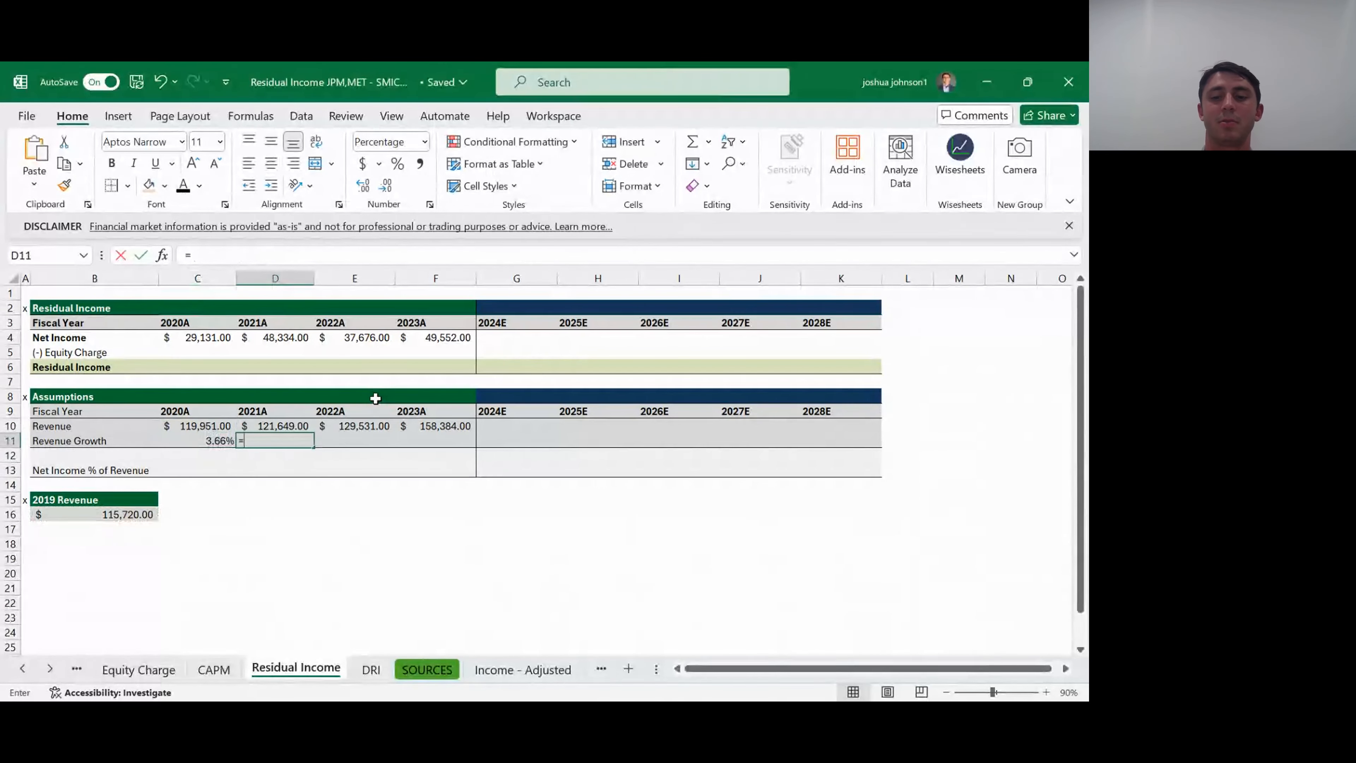
type("(")
key("Up")
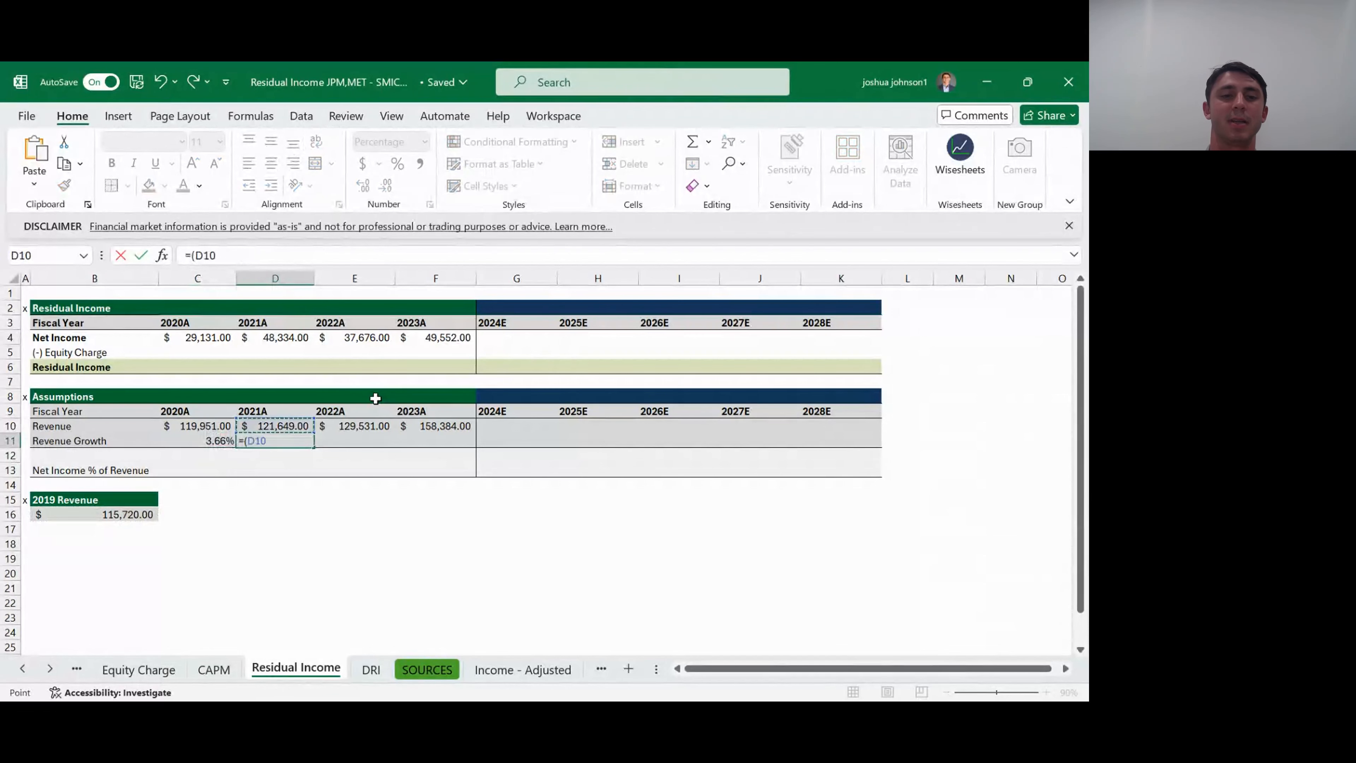
type("-")
key("Left")
key("Up")
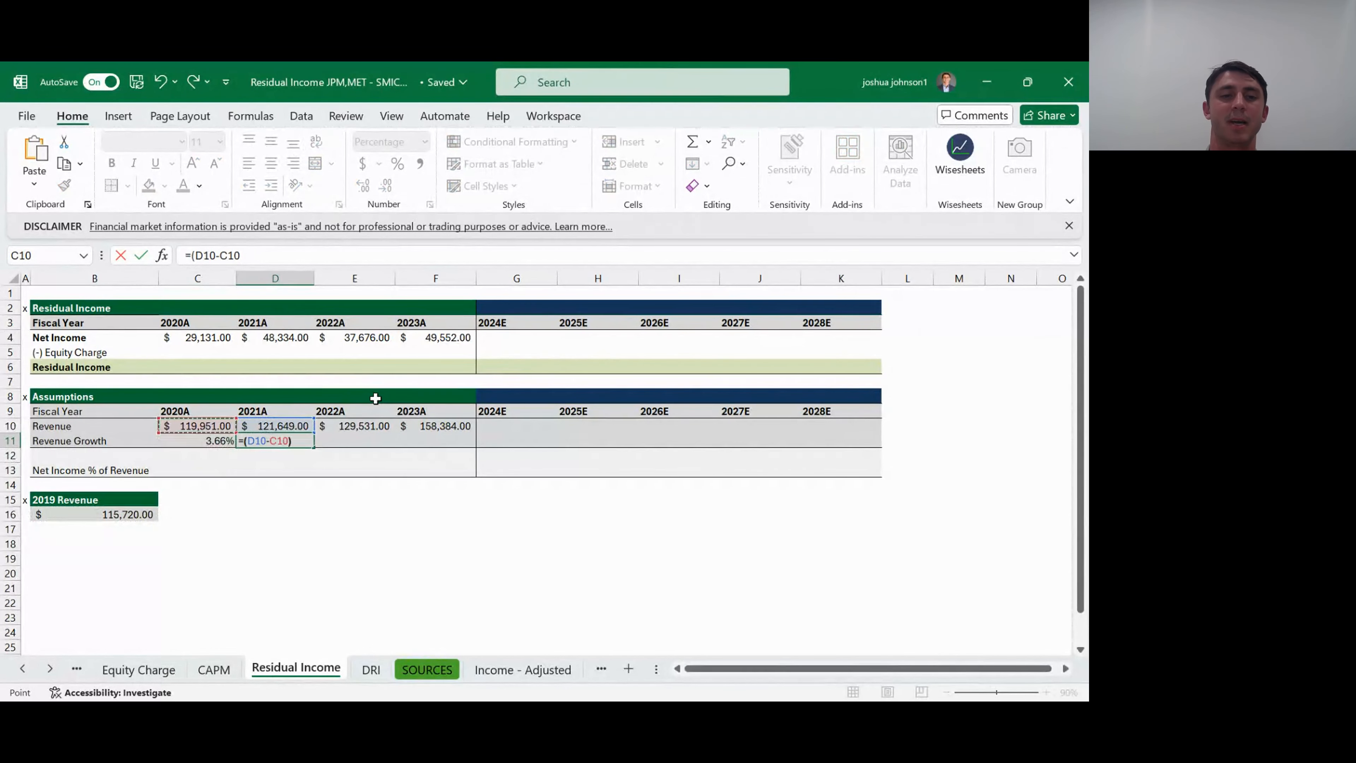
type(")/")
key("Left")
key("Up")
key("Return")
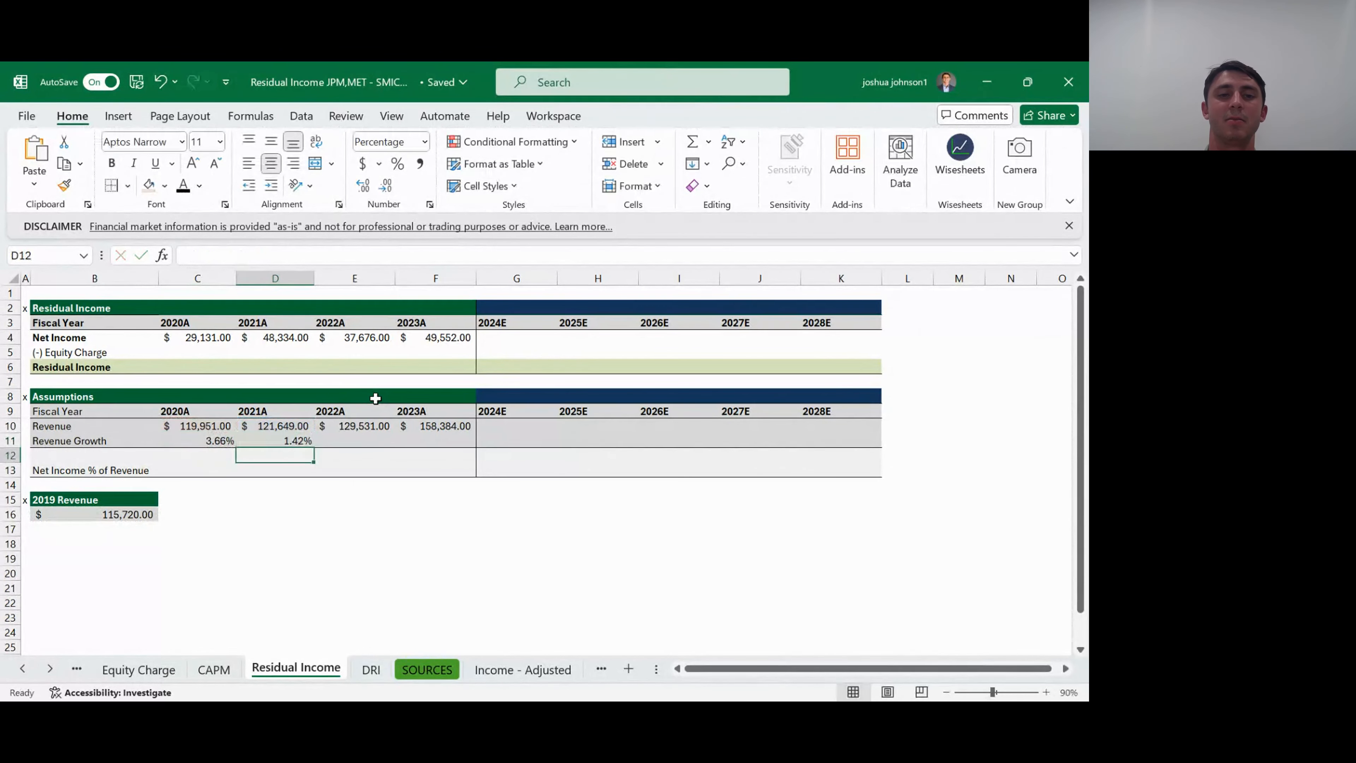
- Fill the Revenue Growth formula from D11 across to F11 for 2022A and 2023A
key("Up")
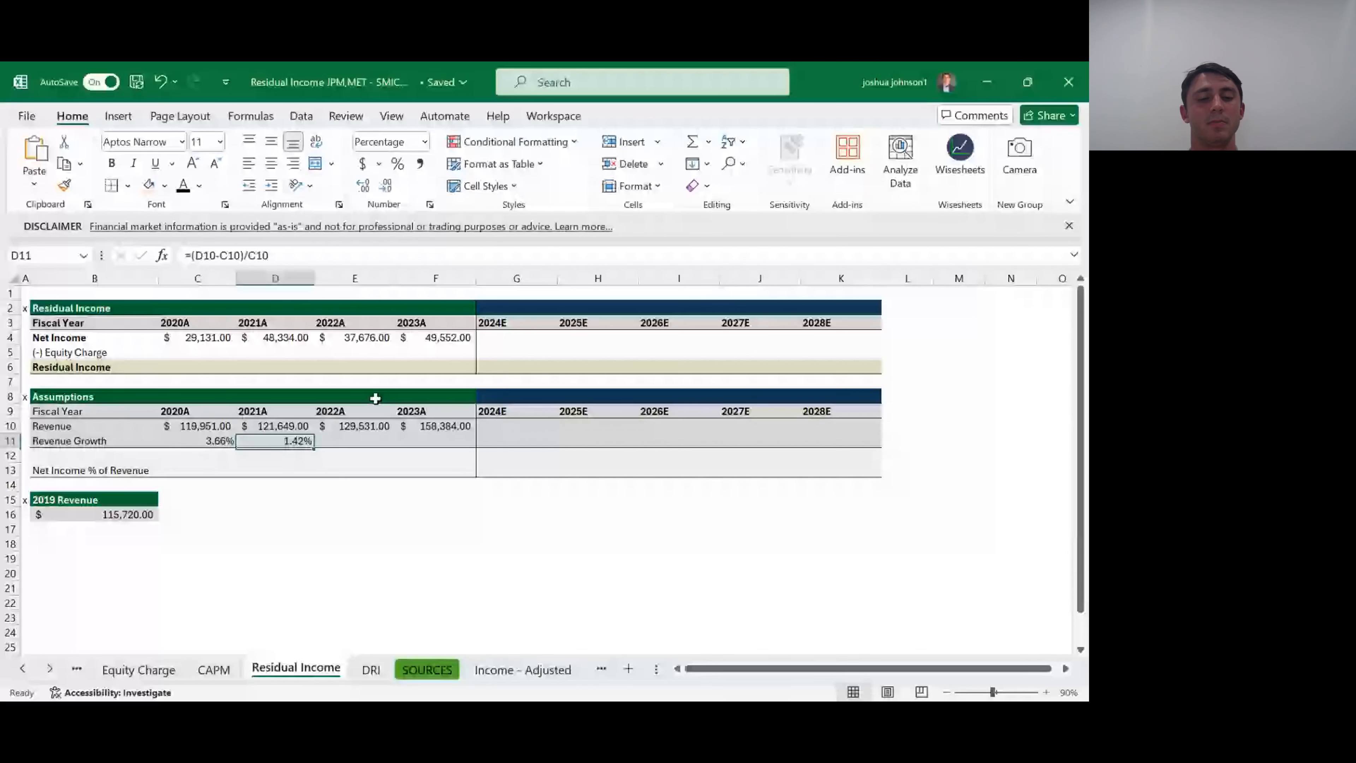
key("shift+Right")
key("shift+Right")
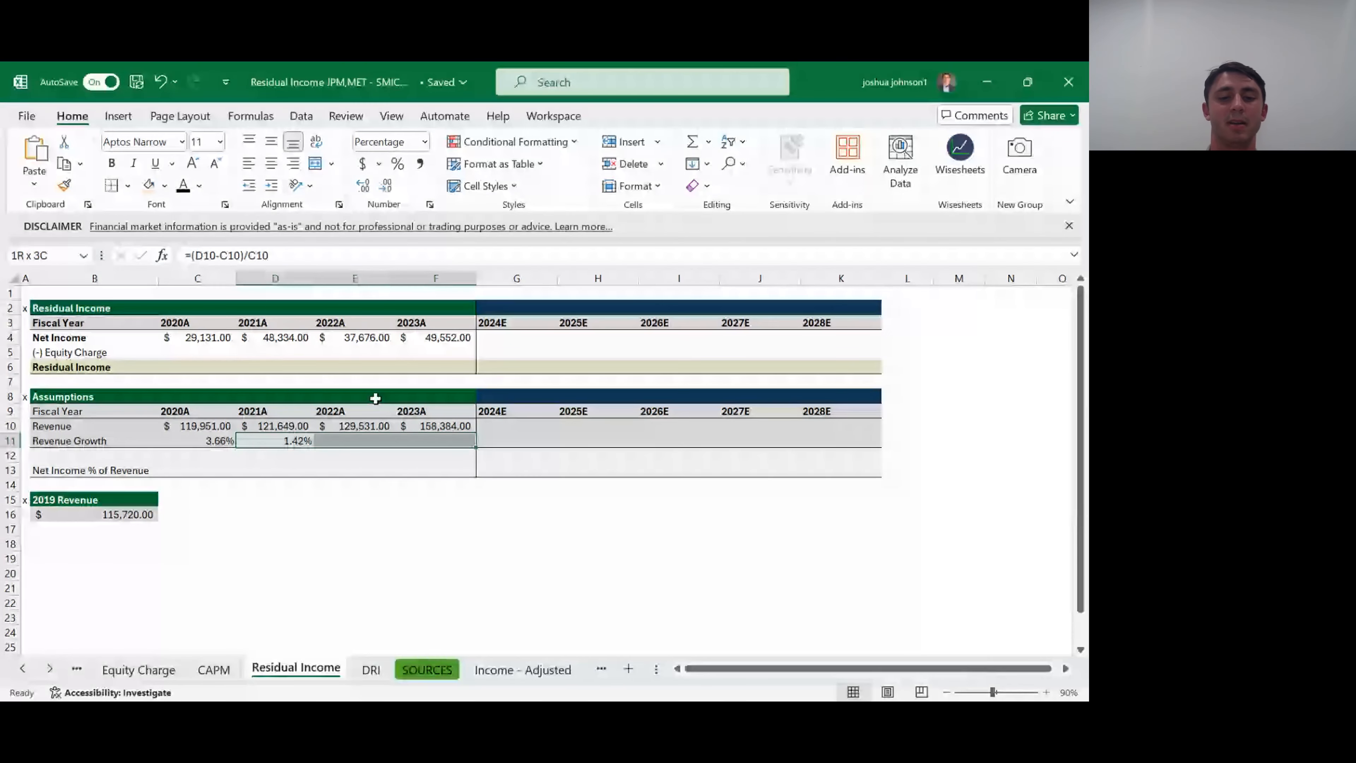
key("ctrl+r")
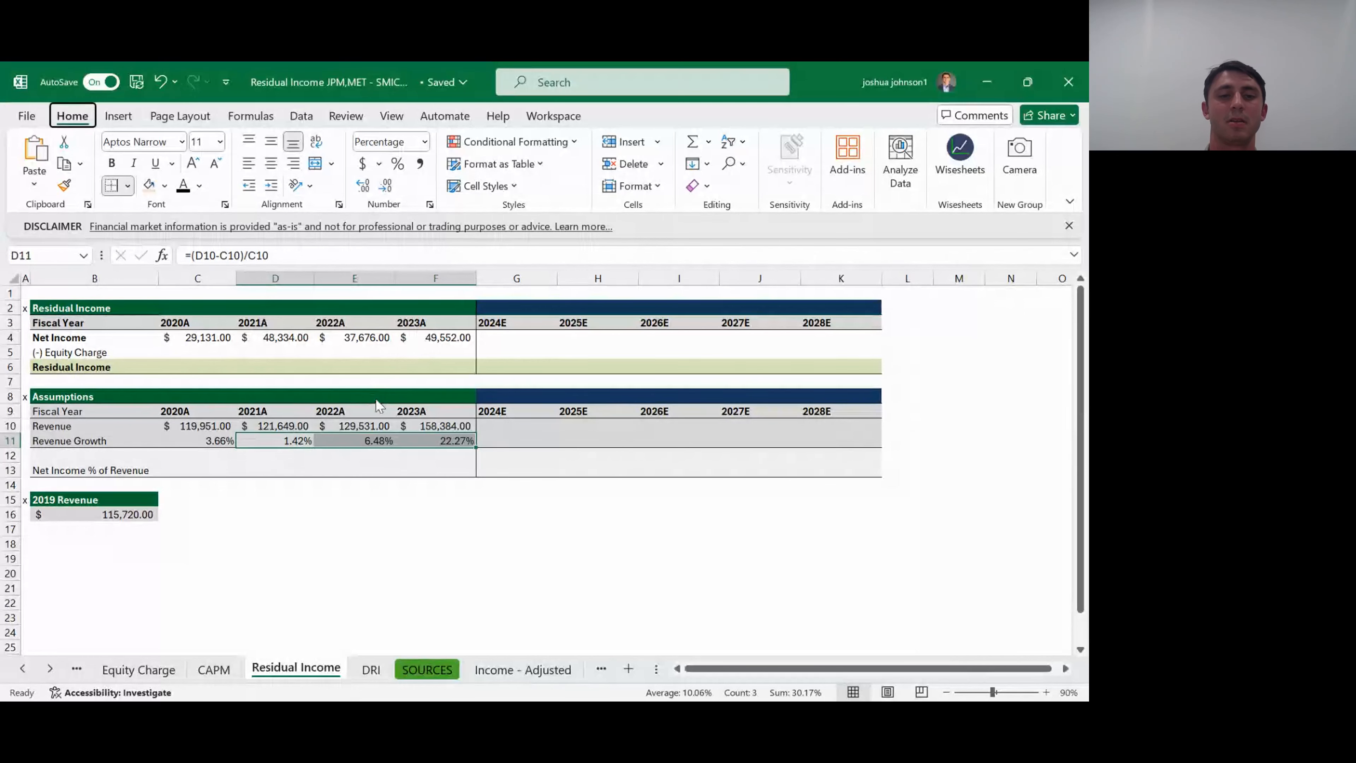
- Set the 2024E Revenue Growth in G11 to the historical average with the formula =AVERAGE(C11:F11)
key("Down")
key("Down")
key("Down")
key("Up")
key("Up")
key("Up")
key("Right")
key("Right")
key("Right")
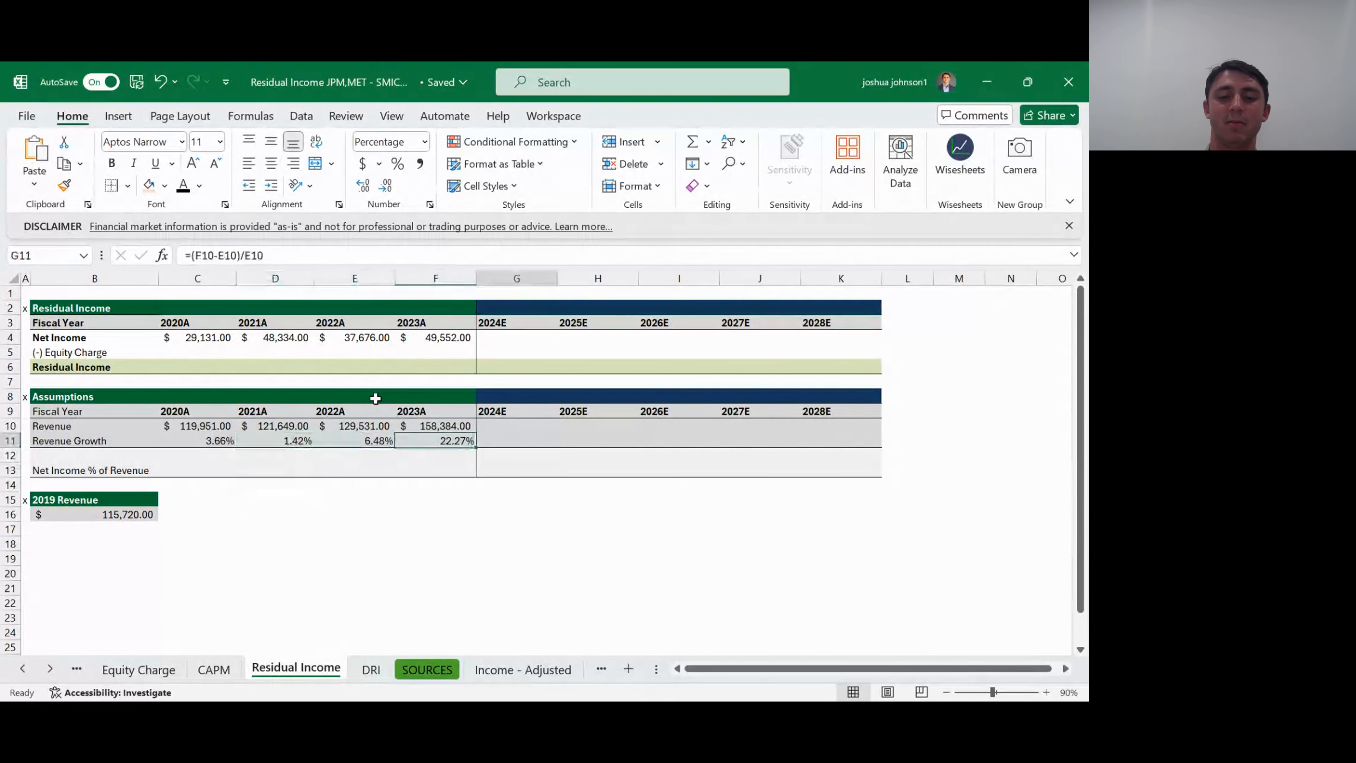
type("=aver")
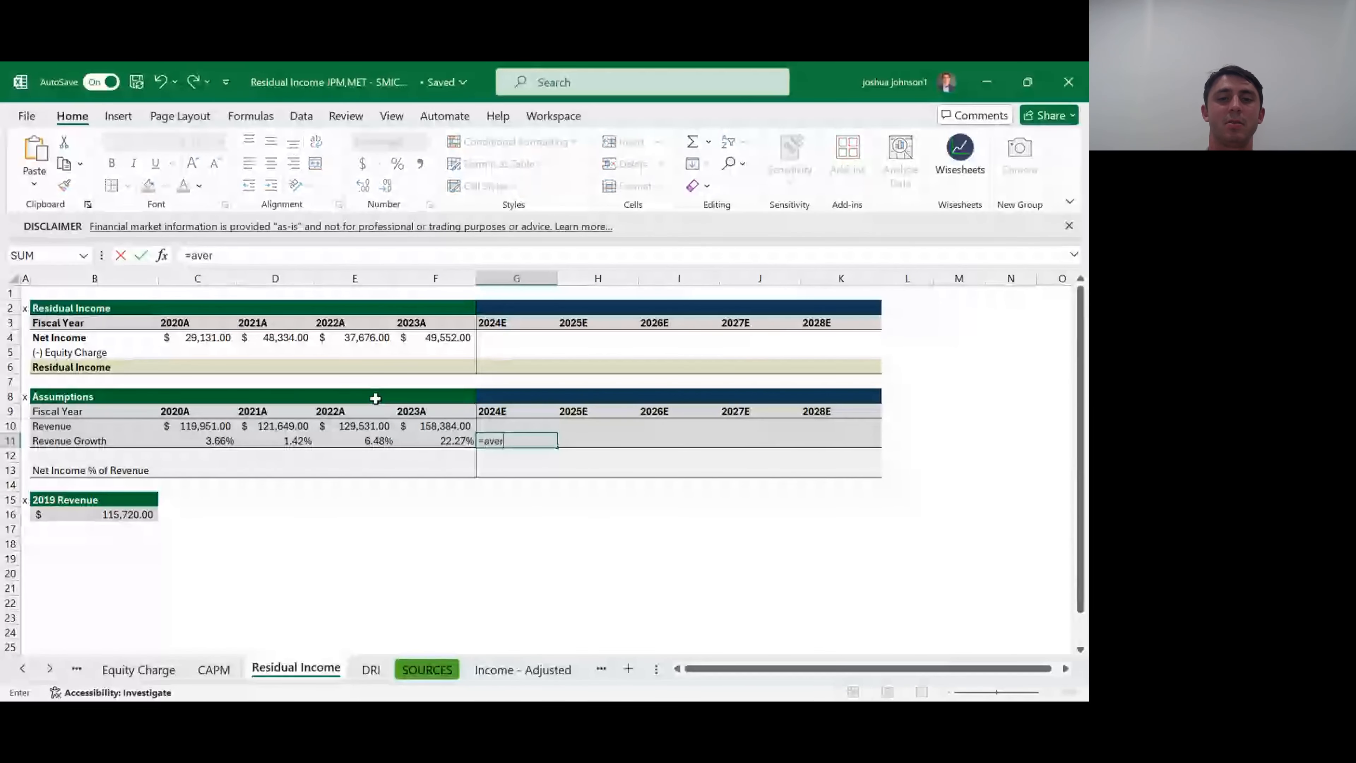
key("Tab")
key("Left")
key("shift+Left")
key("shift+Left")
key("shift+Left")
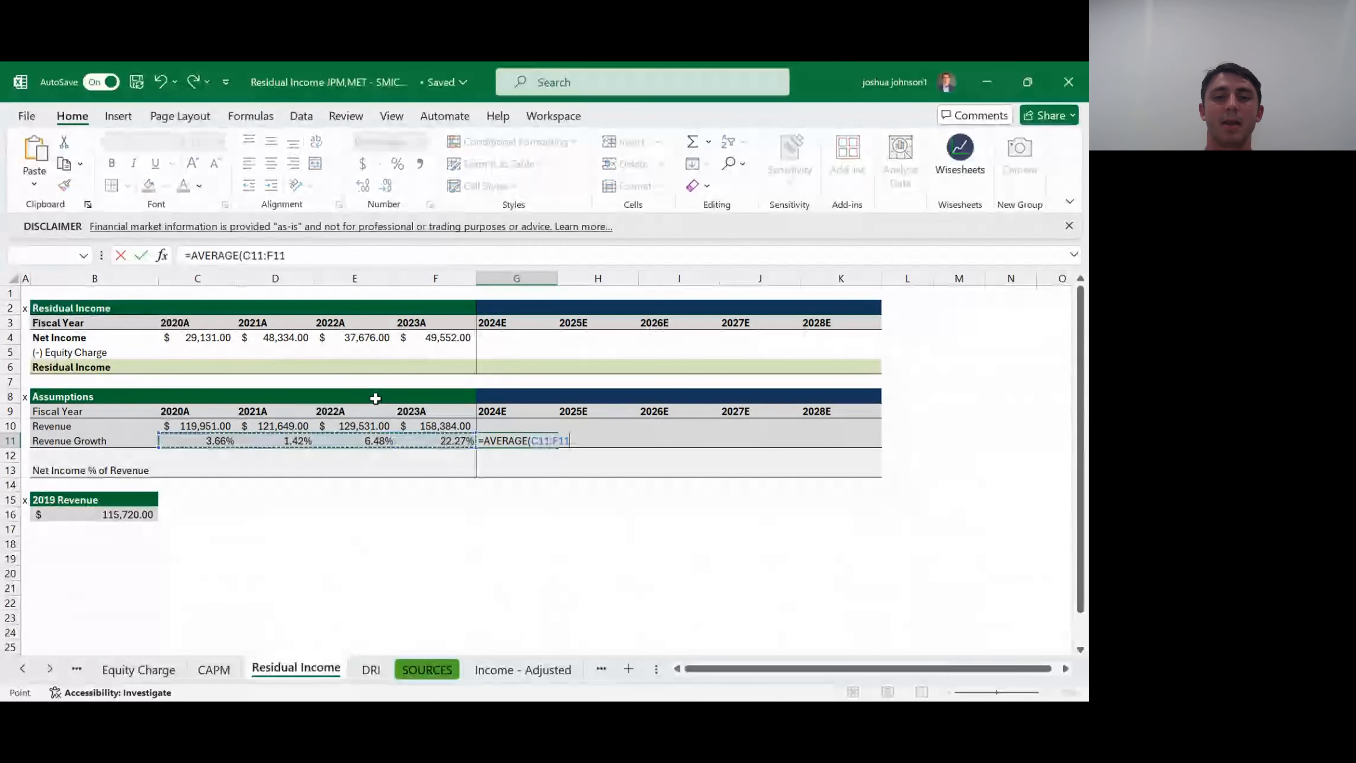
key("Tab")
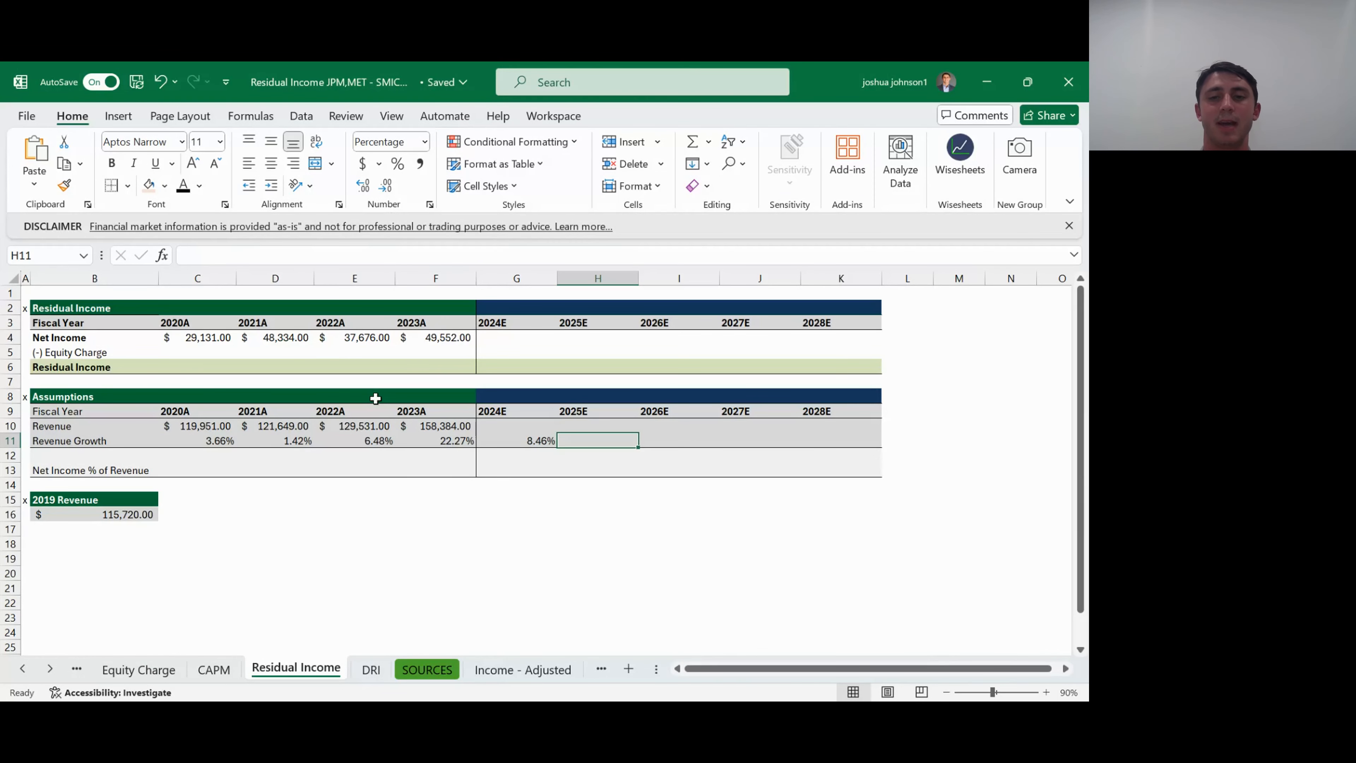
- Enter Revenue Growth assumptions of 7% for 2025E, 5% for 2026E, 3% for 2027E and 2% for 2028E in H11:K11
type("=")
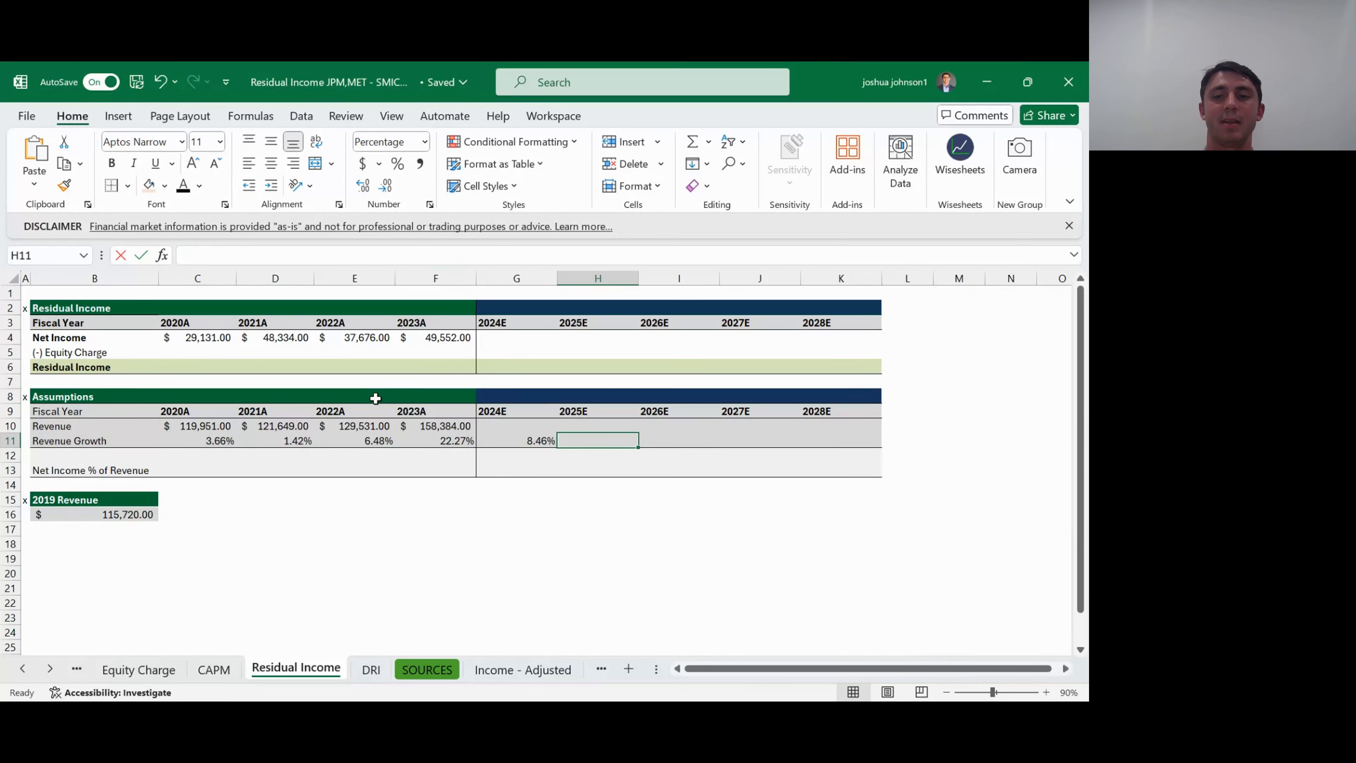
type("7%")
key("Tab")
type("5%")
key("Tab")
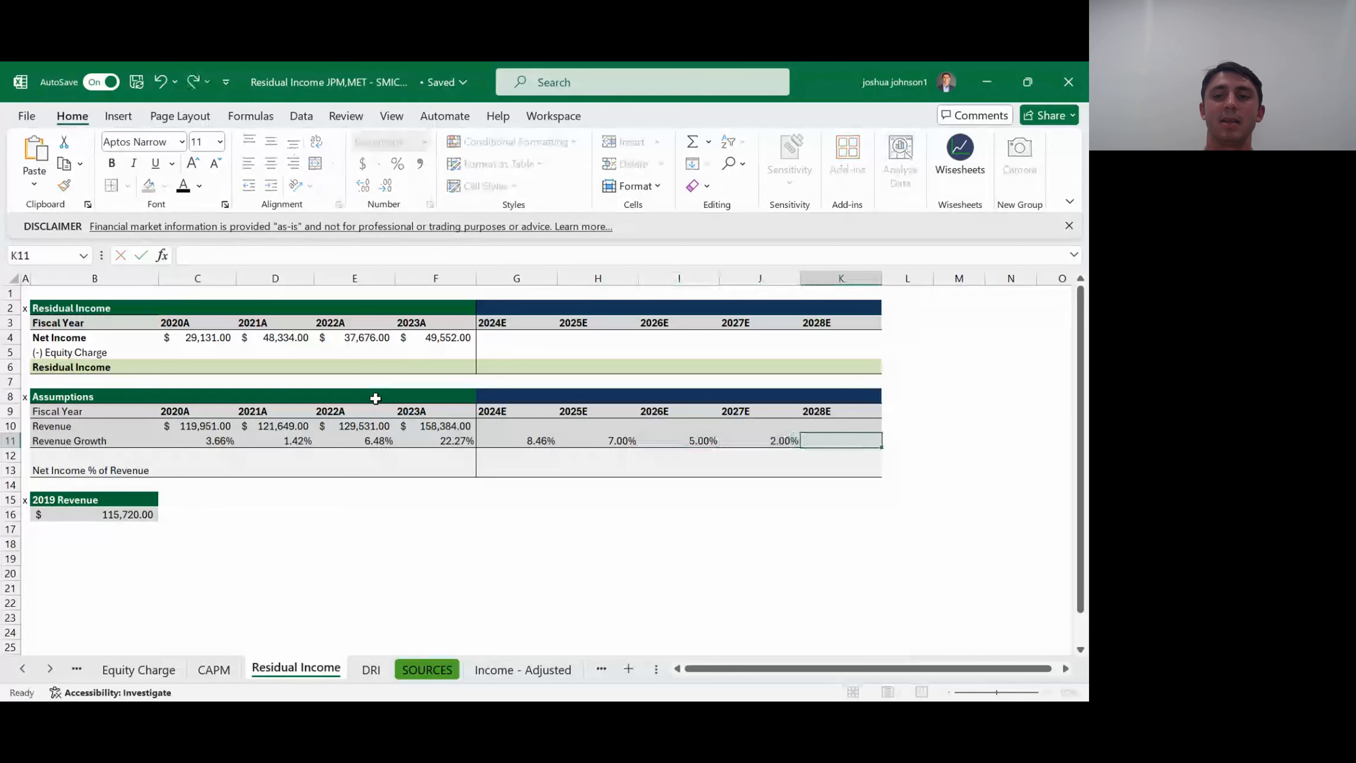
type("2%")
key("ctrl+Return")
type("3%")
key("Tab")
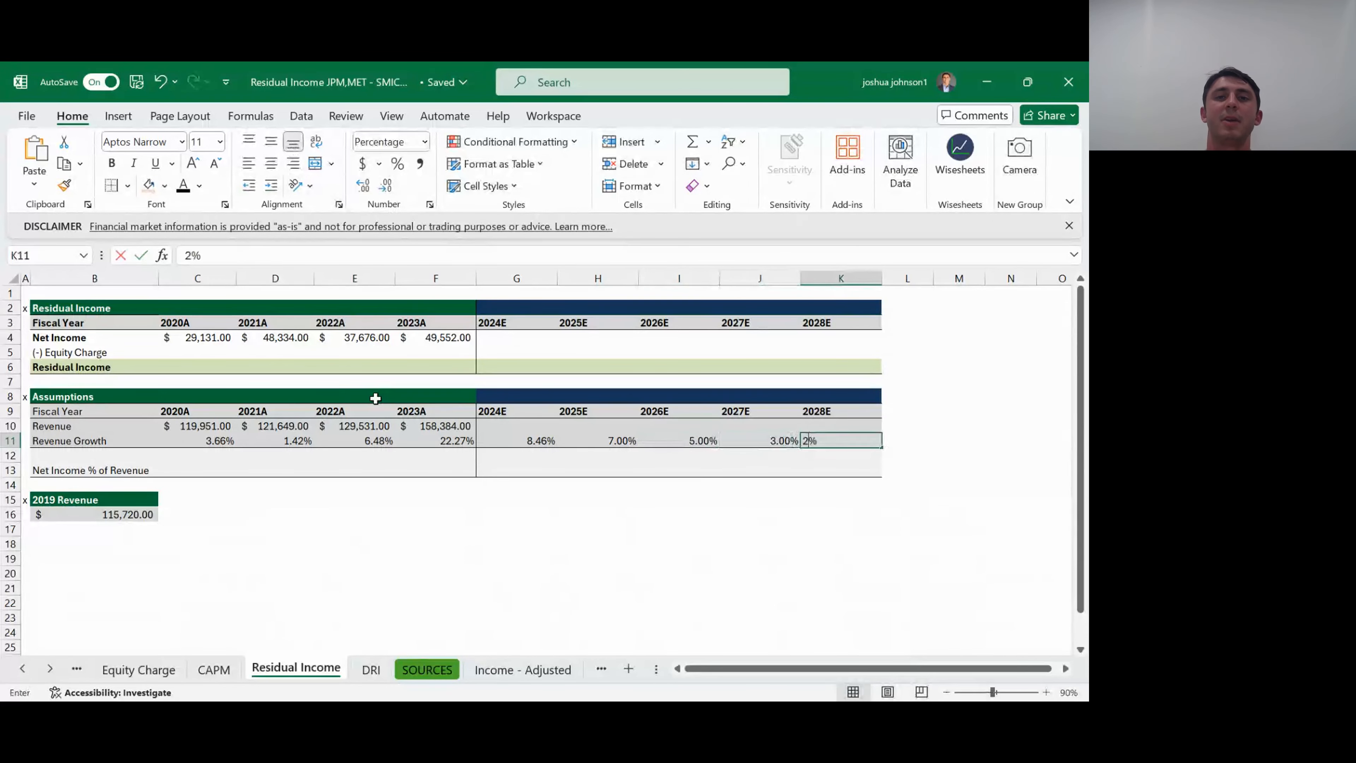
type("2%")
key("Return")
key("Left")
key("Left")
key("Left")
key("Left")
key("Up")
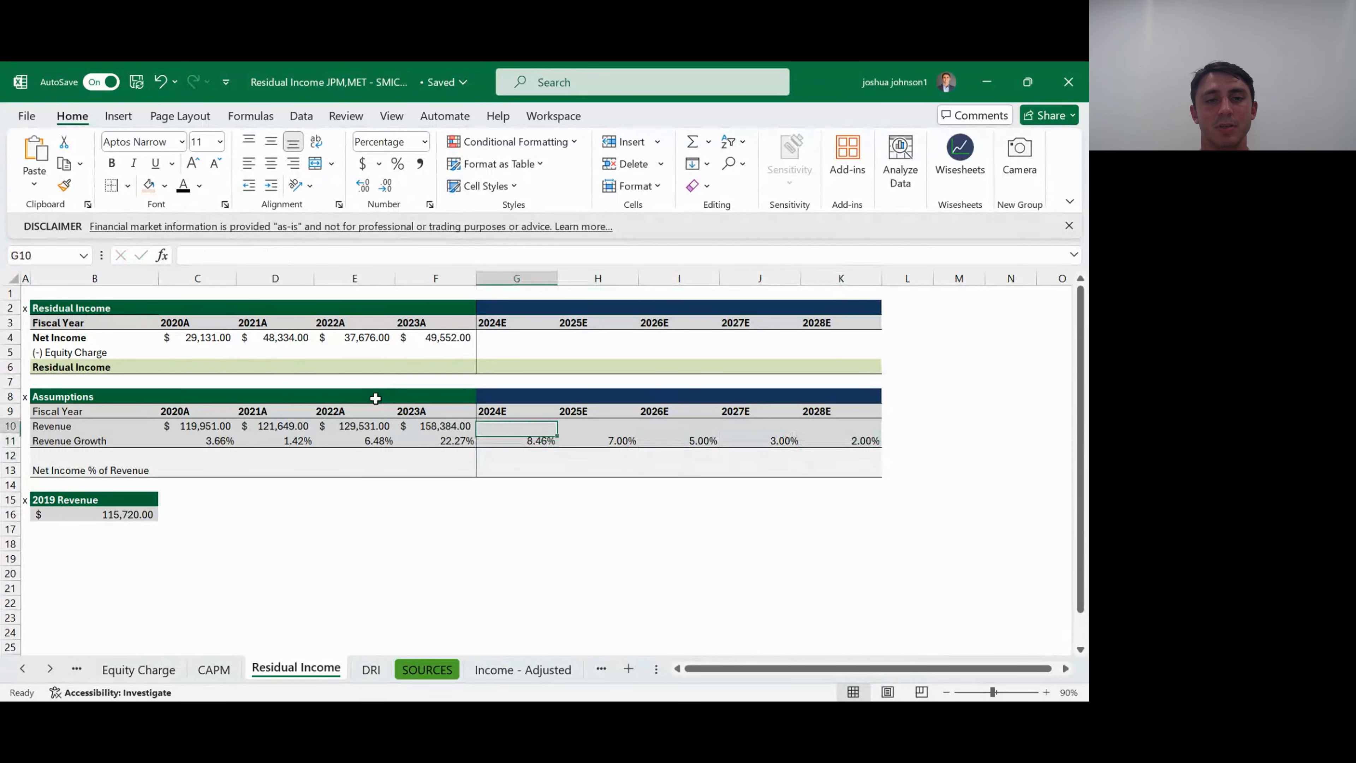
key("Up")
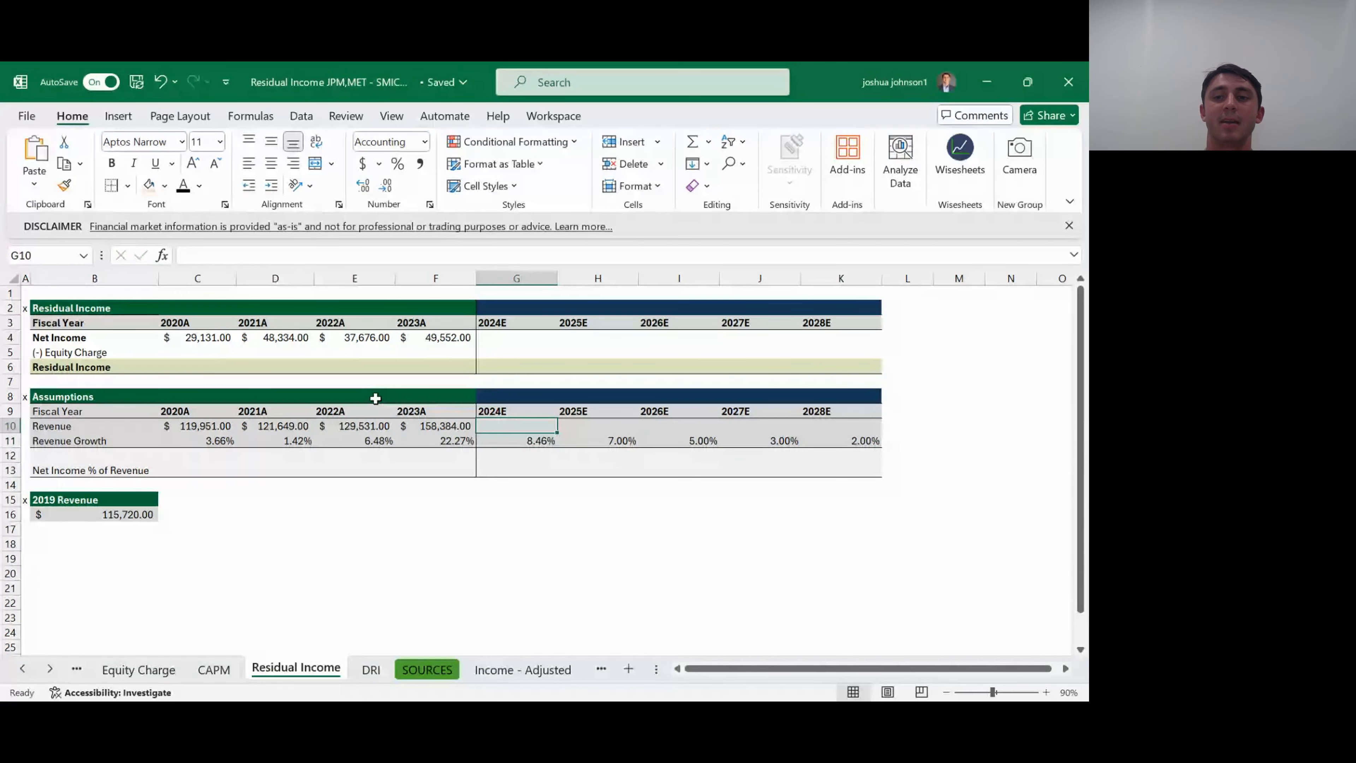
key("Right")
key("Right")
key("Right")
key("Right")
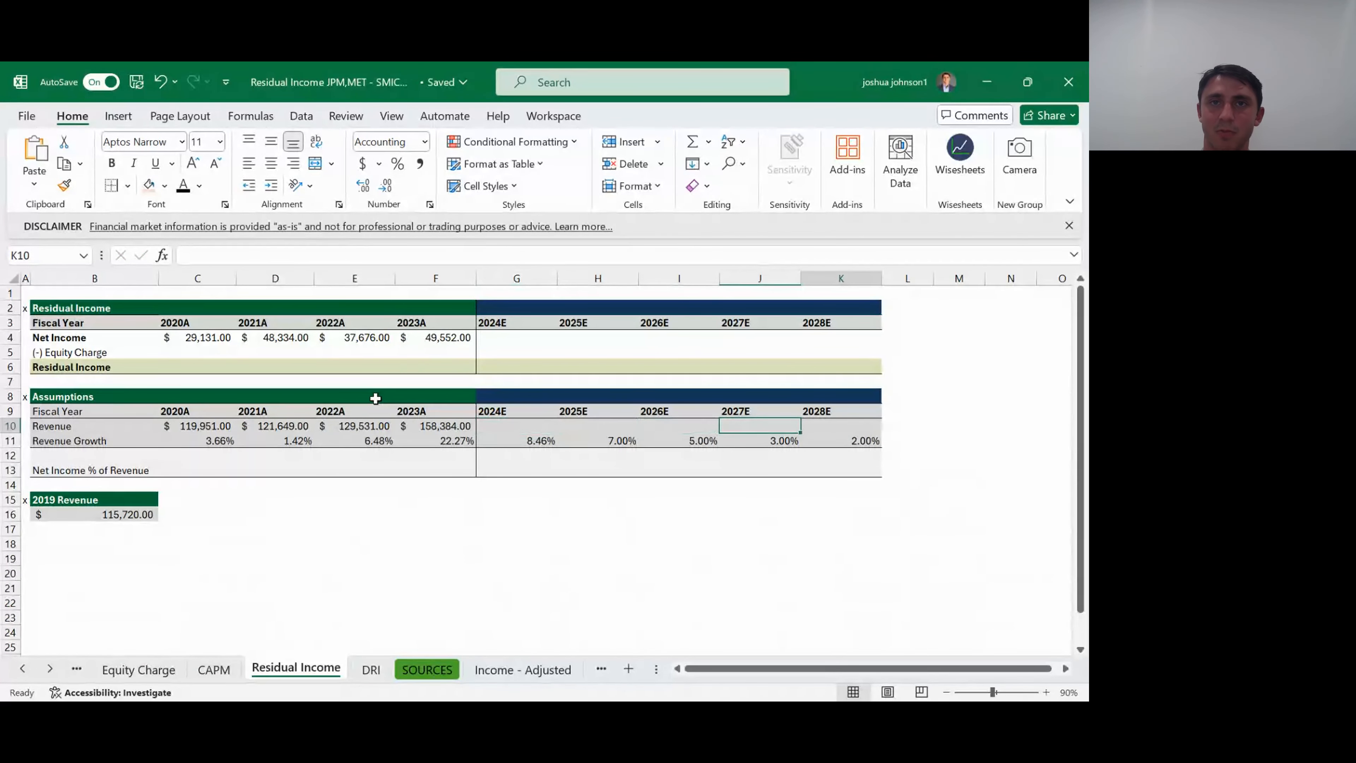
key("Down")
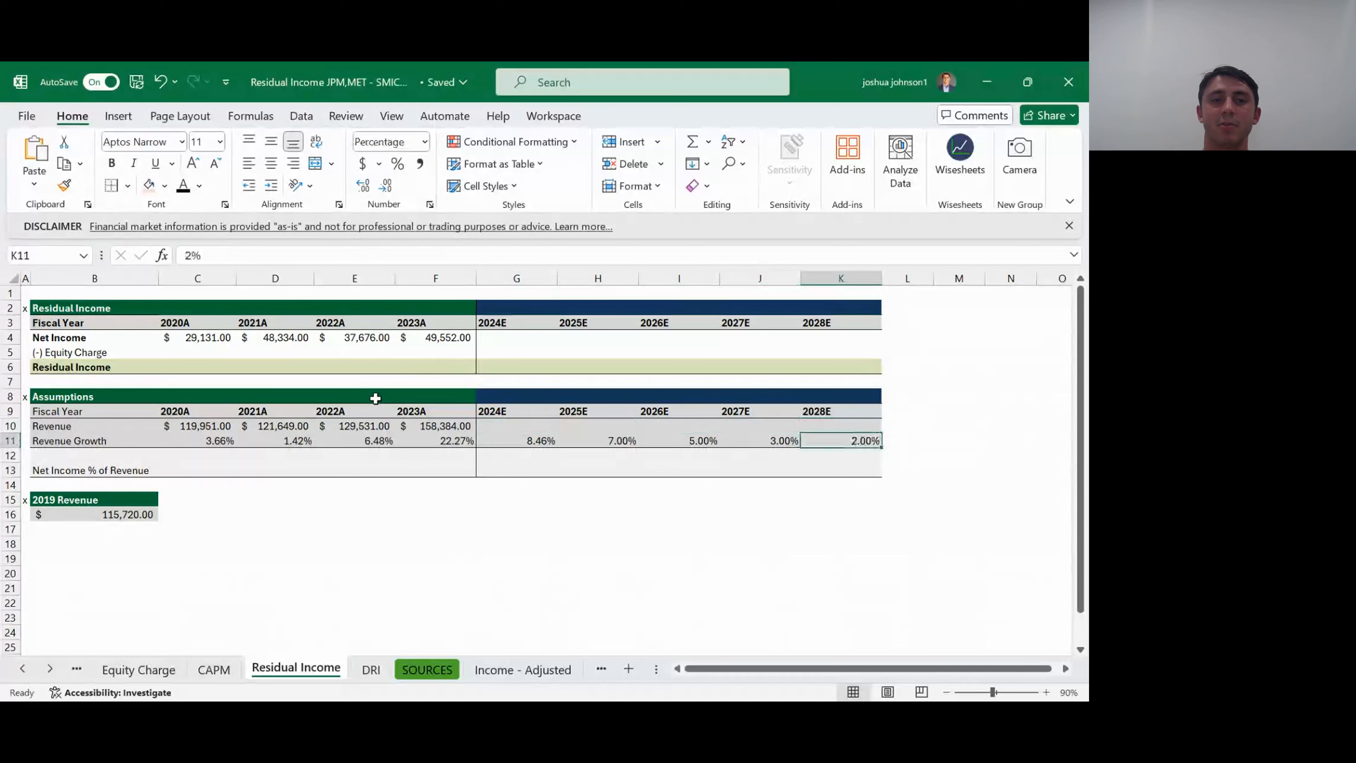
key("Up")
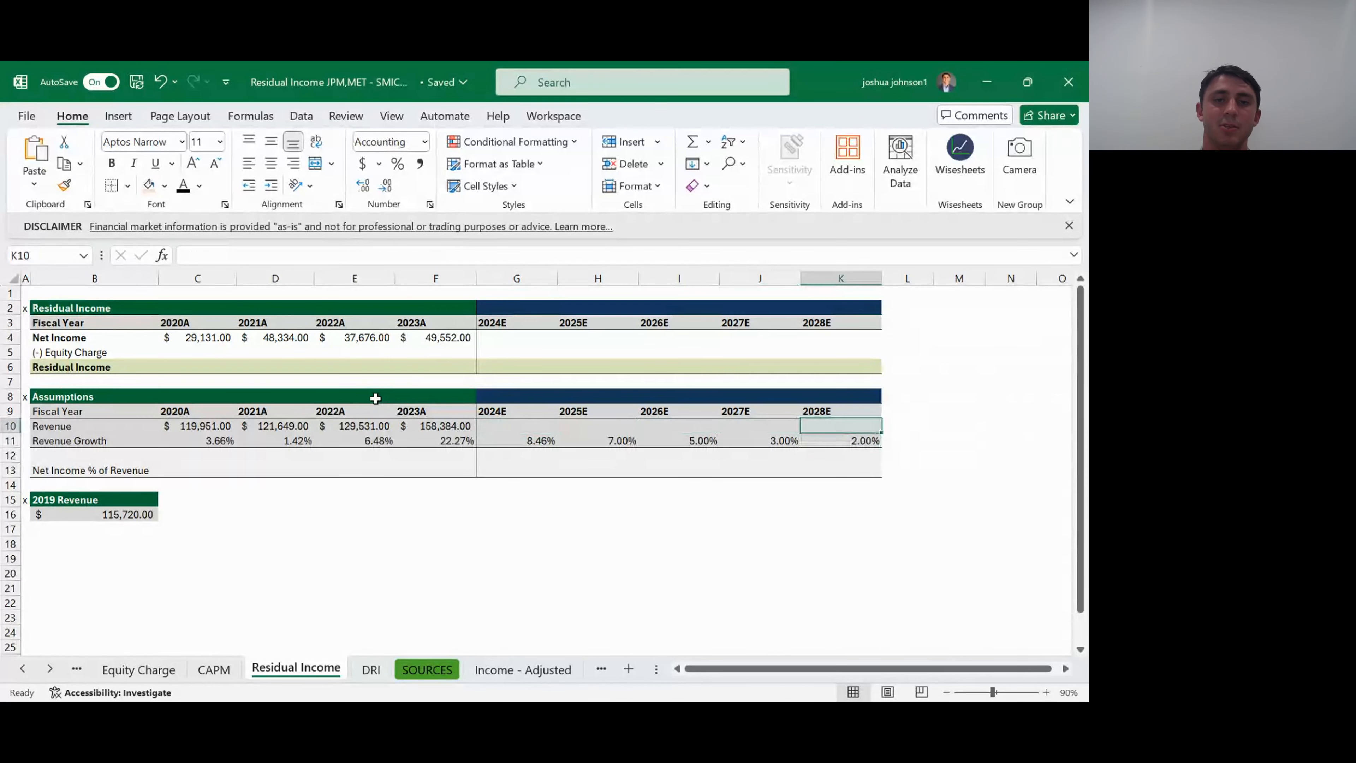
key("Left")
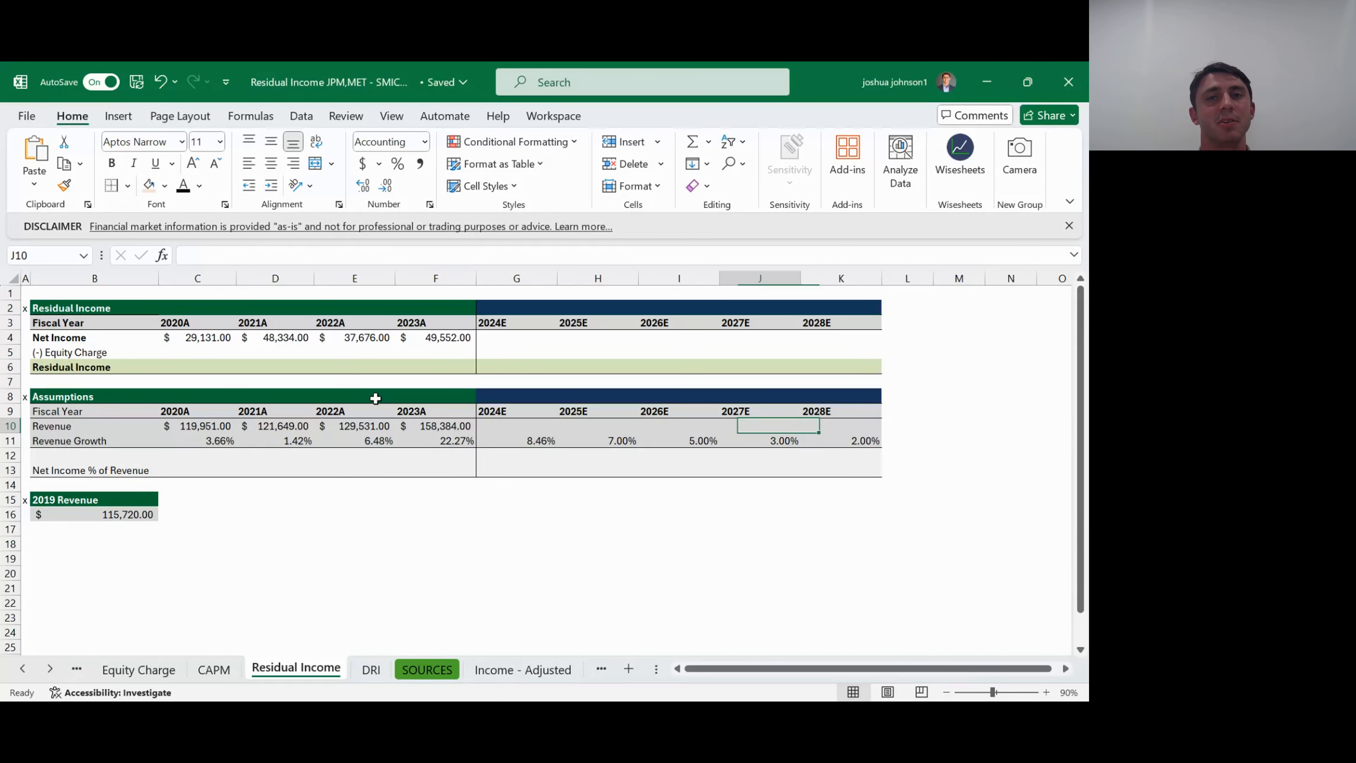
key("Left")
key("Left")
key("Left")
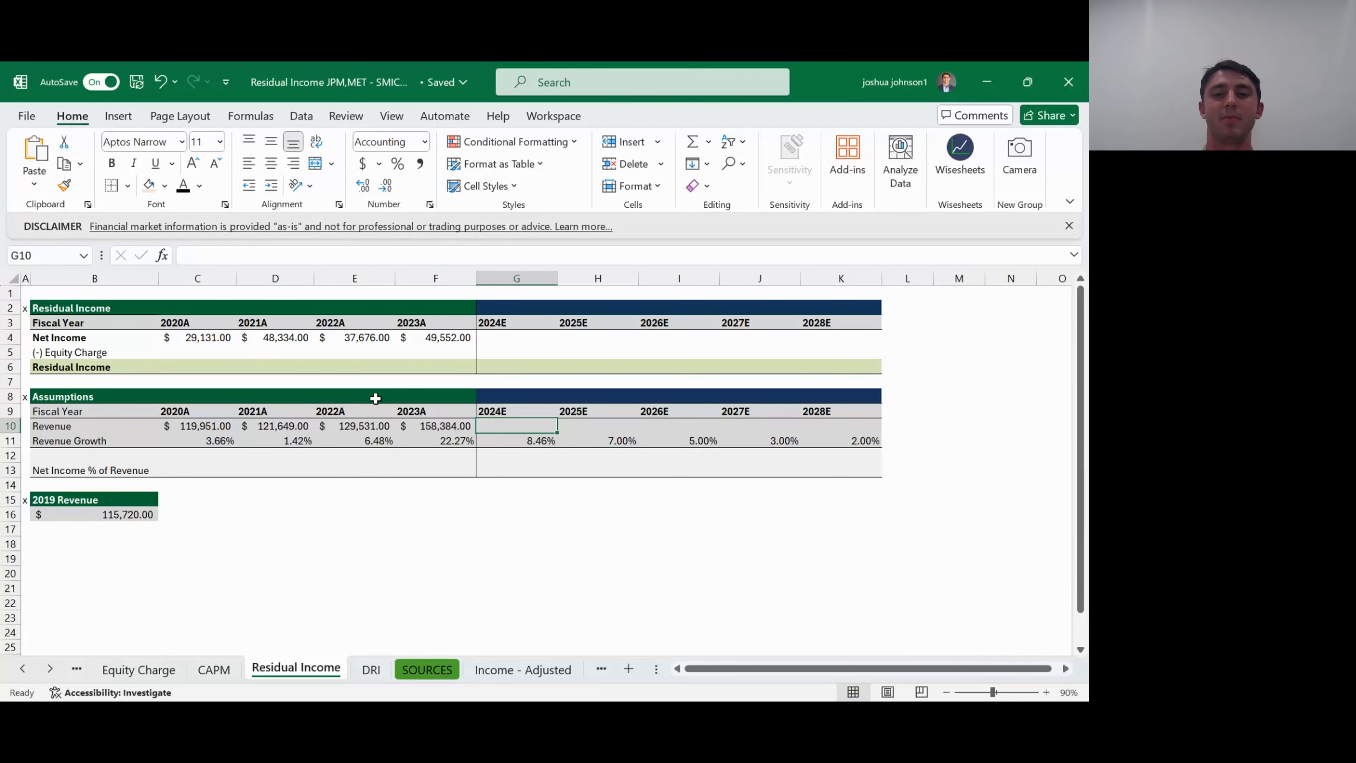
- Project the 2024E Revenue in G10 from 2023 revenue and the growth rate with the formula =F10*(1+G11)
type("=")
key("Left")
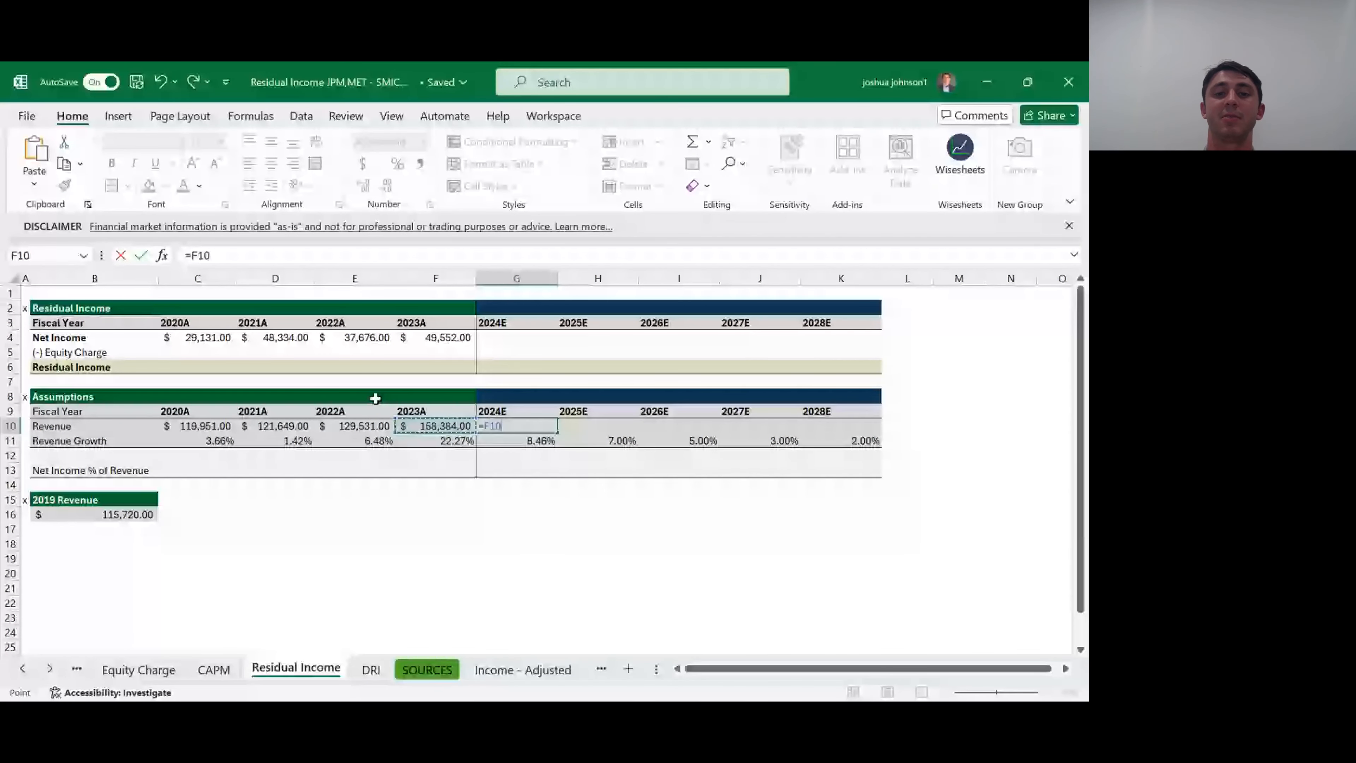
type("*(1+")
key("Down")
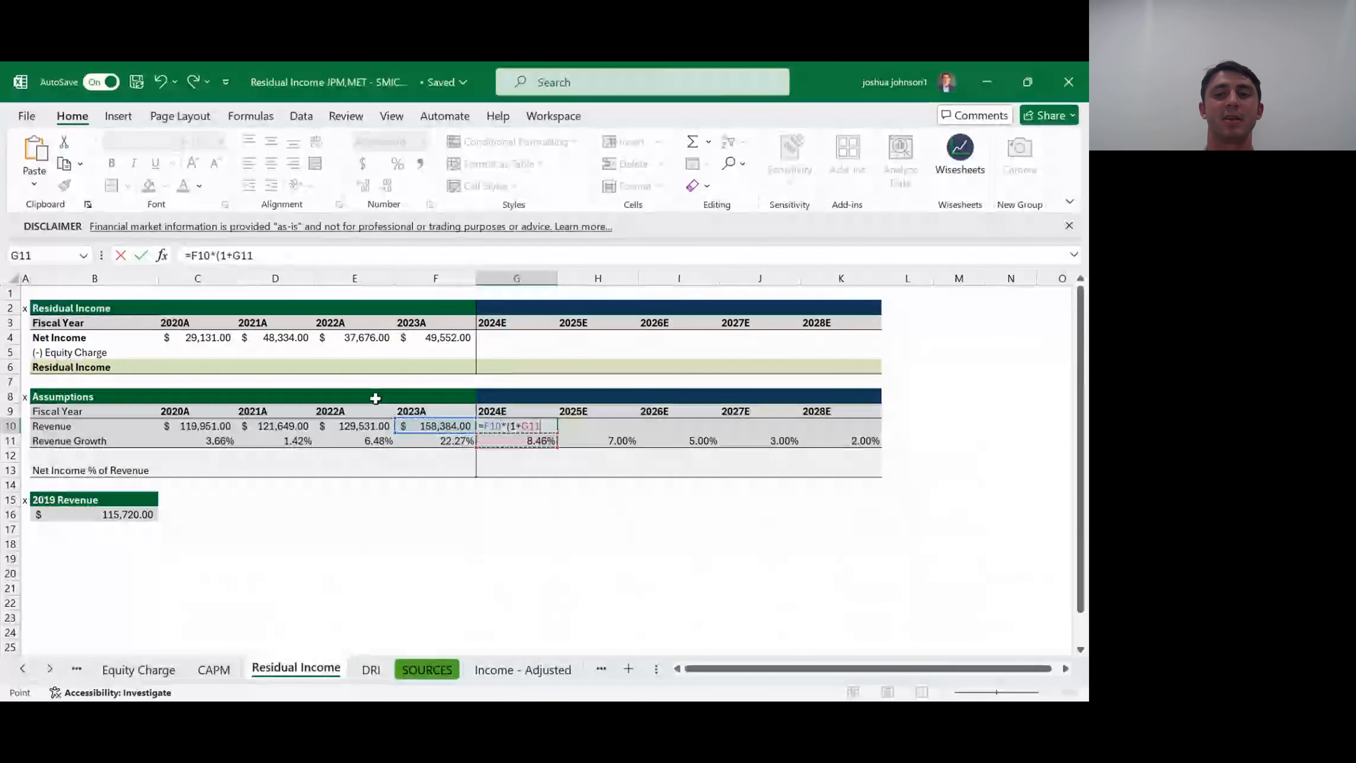
type(")")
key("Up")
- Fill the projected Revenue formula from G10 across to K10 for 2025E through 2028E
key("shift+Right")
key("shift+Right")
key("shift+Right")
key("shift+Right")
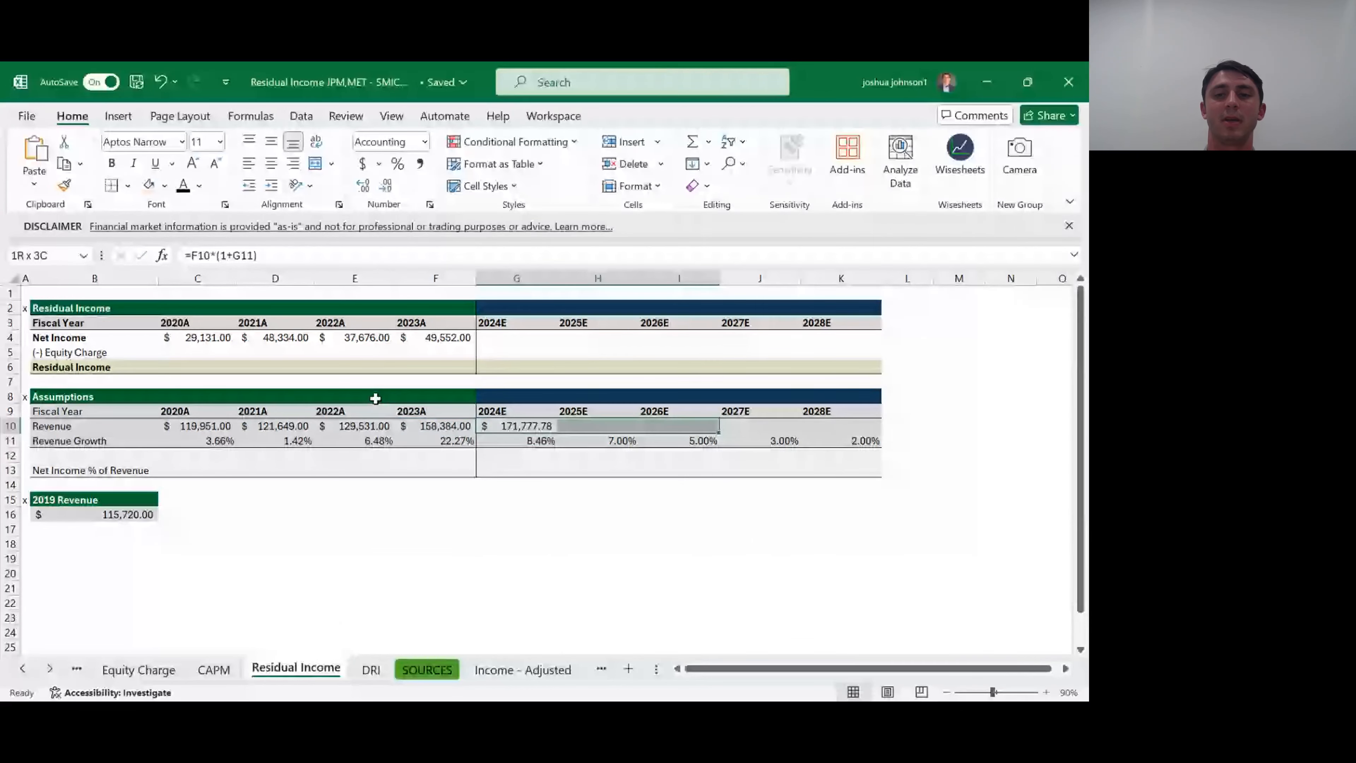
key("ctrl+r")
key("Right")
key("Right")
key("Right")
key("Right")
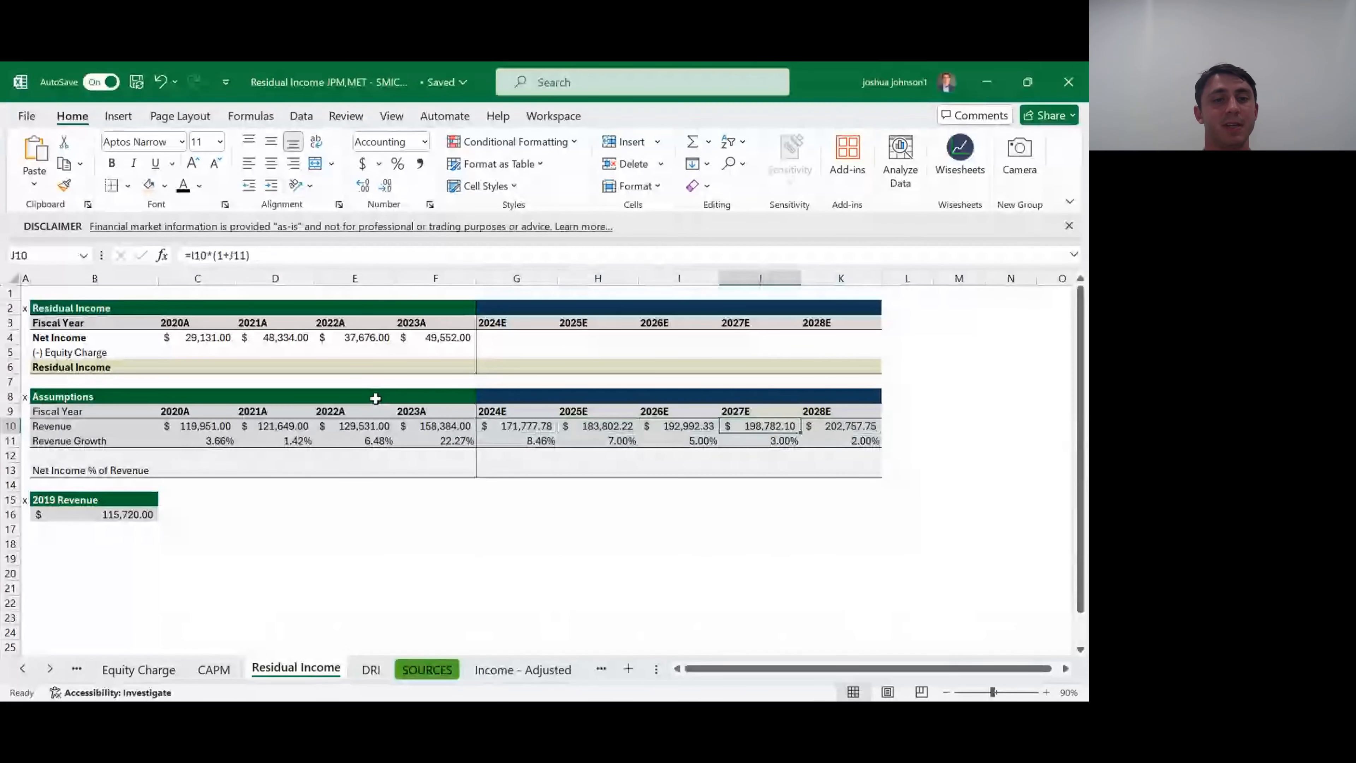
- Calculate the 2020A Net Income % of Revenue in C13 with the formula =C4/C10
key("Left")
key("Left")
key("Left")
key("Left")
key("Left")
key("Left")
key("Left")
key("Left")
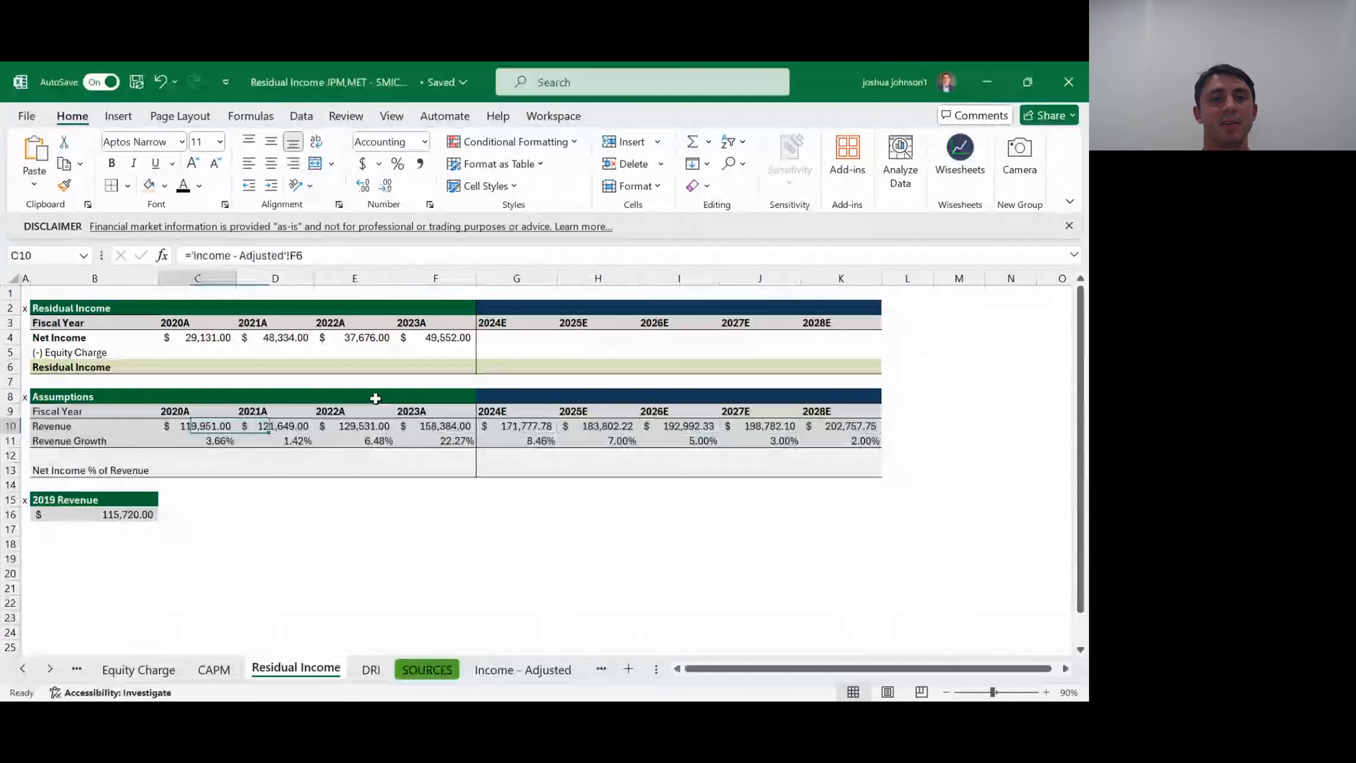
key("Down")
key("Down")
key("Down")
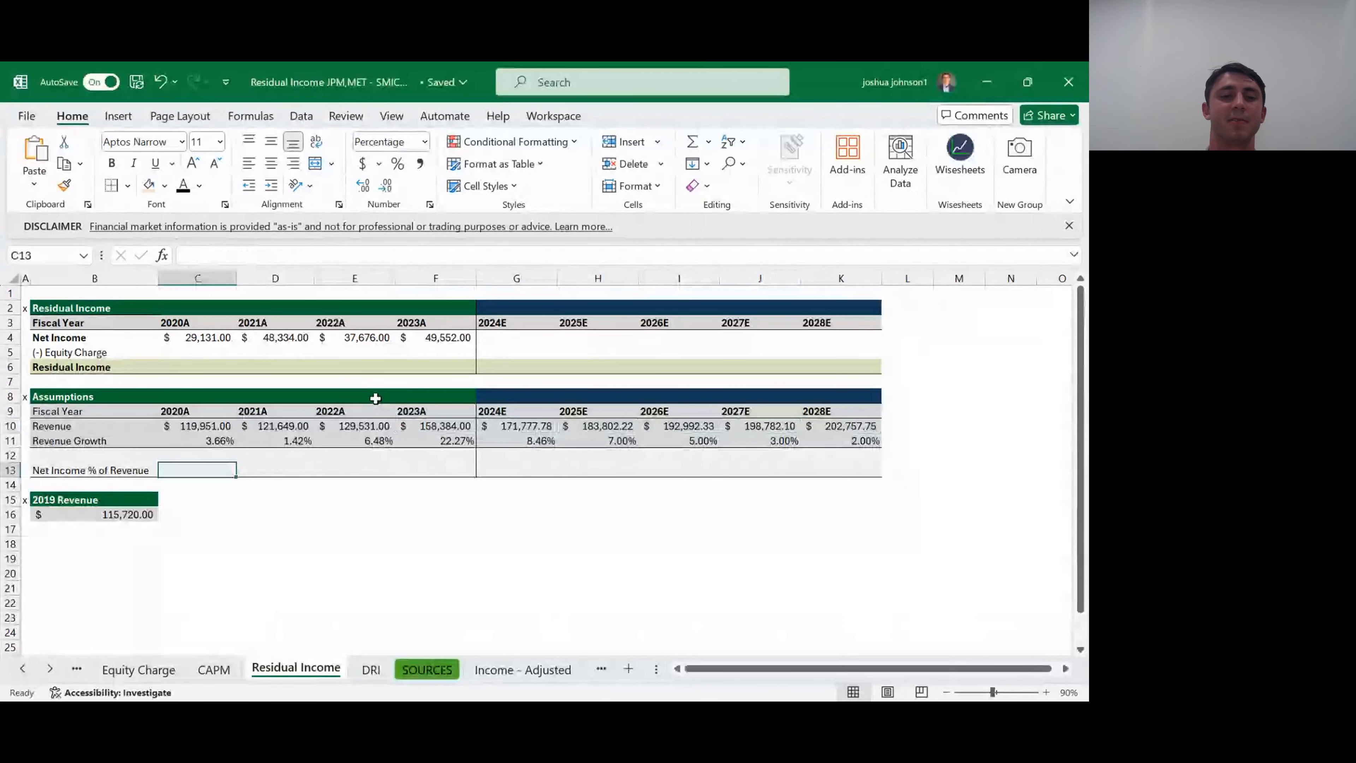
type("=")
key("Up")
key("Up")
key("Up")
key("Up")
key("Up")
key("Up")
key("Up")
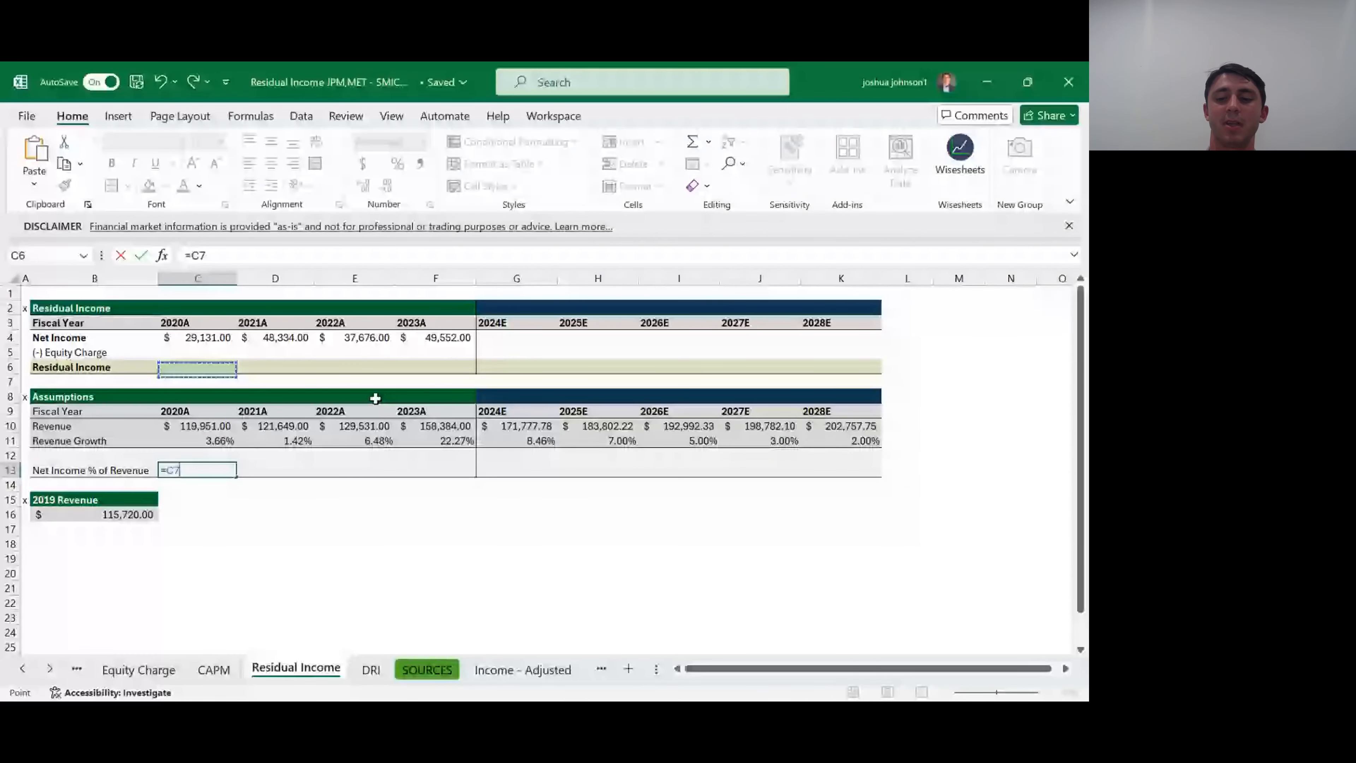
key("Up")
key("Up")
type("/")
key("Up")
key("Up")
key("Up")
key("Return")
- Fill the Net Income % of Revenue formula from C13 across to F13 for 2021A through 2023A
key("Up")
key("shift+Right")
key("shift+Right")
key("shift+Right")
key("ctrl+r")
- Set the 2024E Net Income % of Revenue in G13 to the historical average with the absolute-reference formula =AVERAGE($C$13:$F$13)
key("Right")
key("Right")
key("Right")
key("Right")
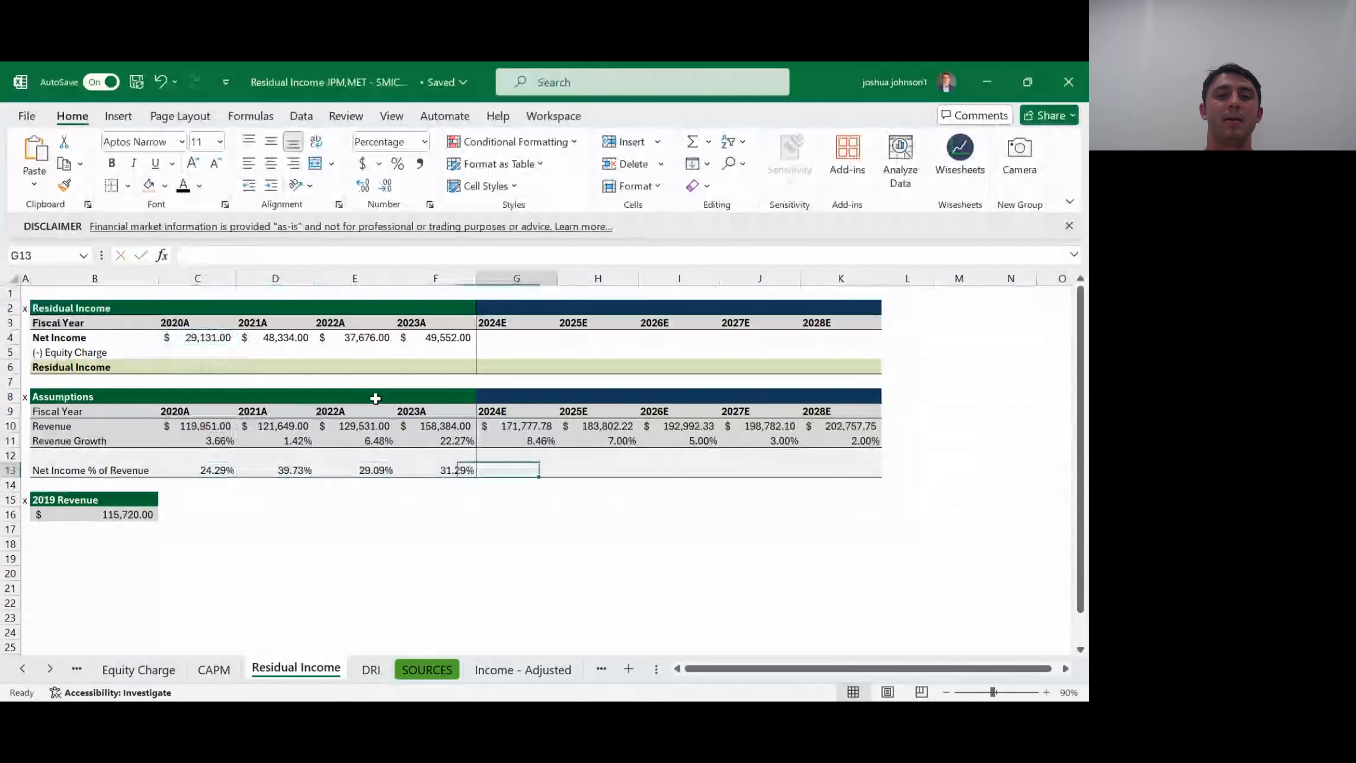
type("=")
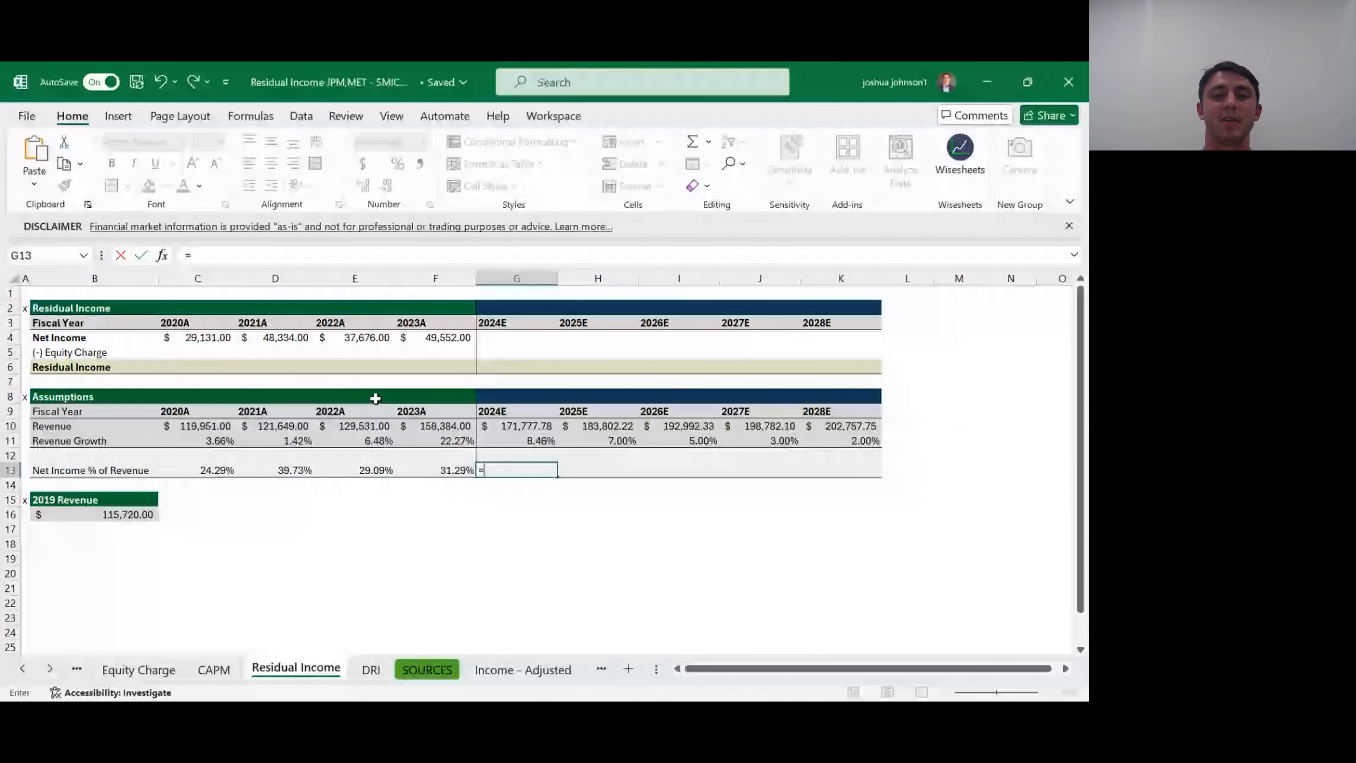
type("AVERAGE(")
key("Left")
key("shift+Left")
key("shift+Left")
key("shift+Left")
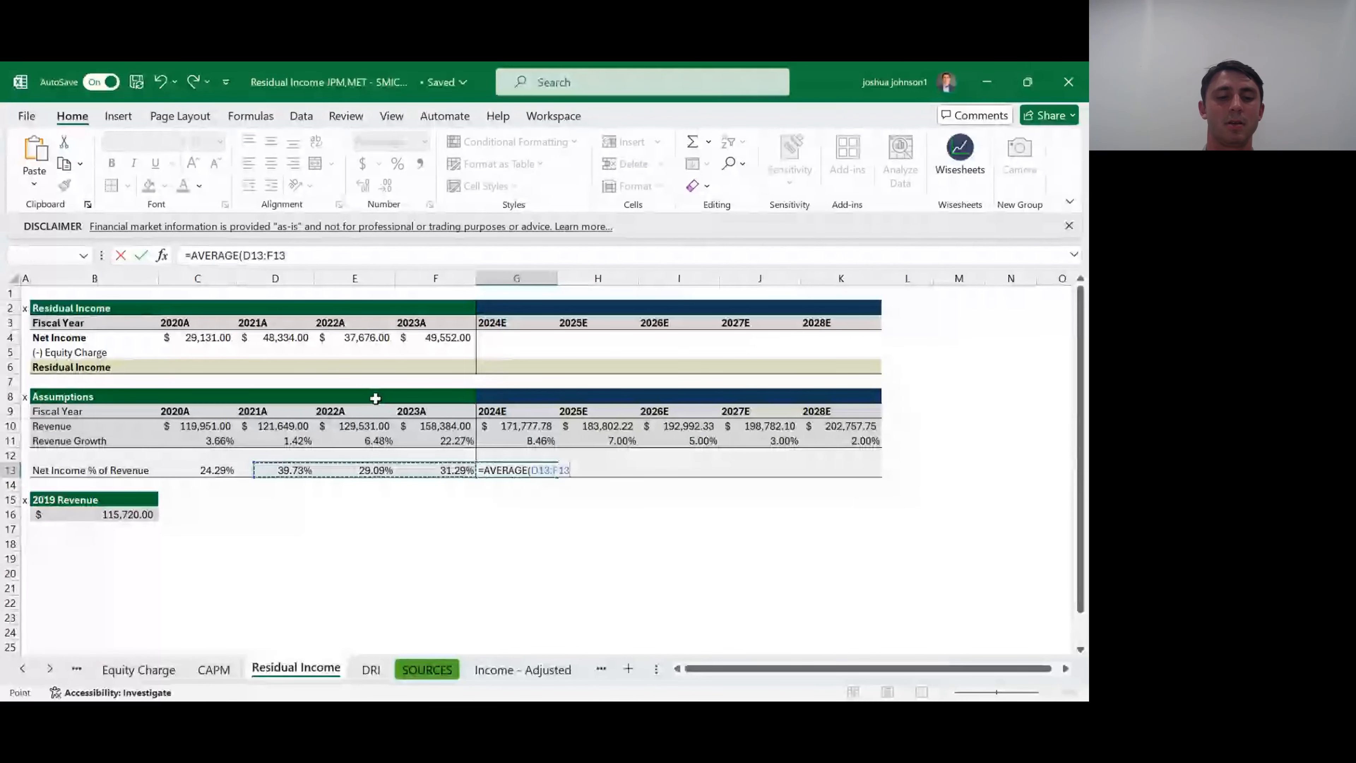
key("F4")
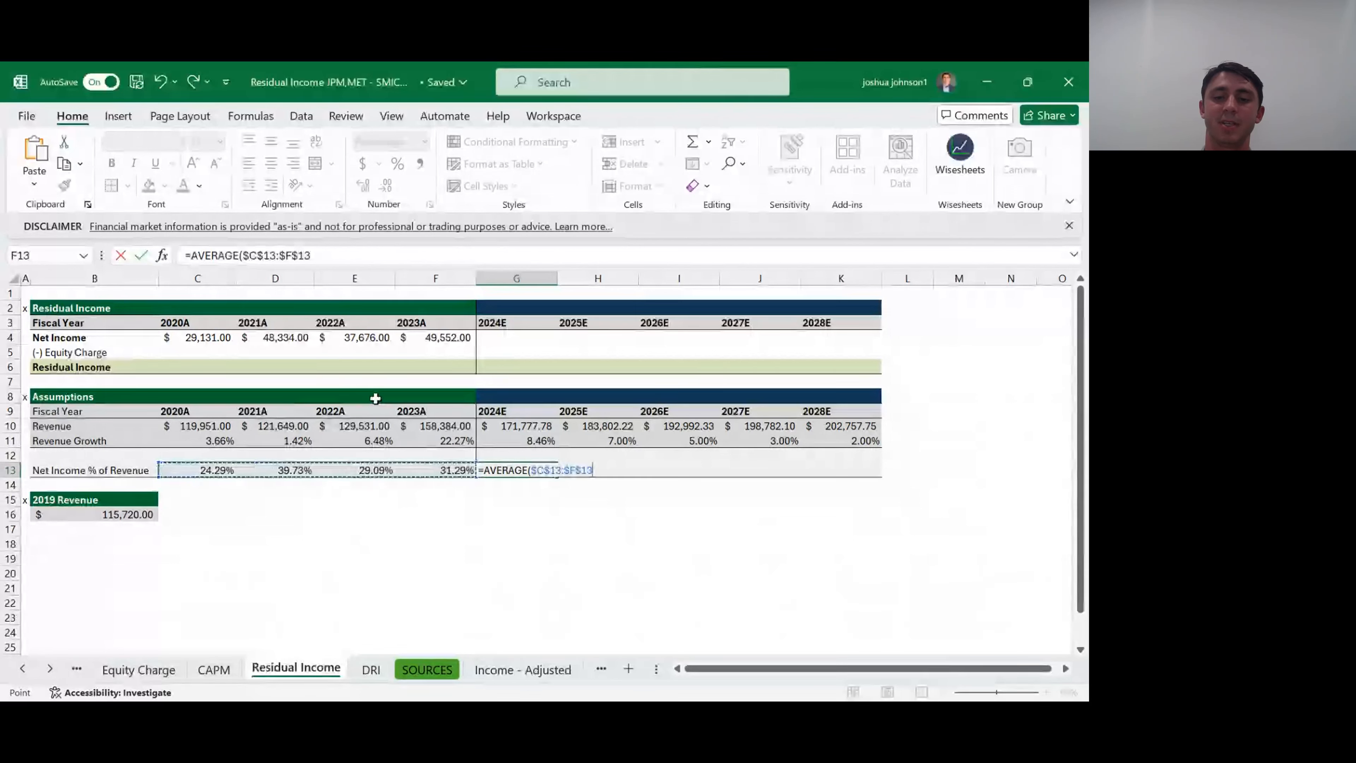
key("ctrl+Return")
- Fill the average Net Income % of Revenue from G13 across to K13 for 2025E through 2028E
key("shift+Right")
key("shift+Right")
key("shift+Right")
key("shift+Right")
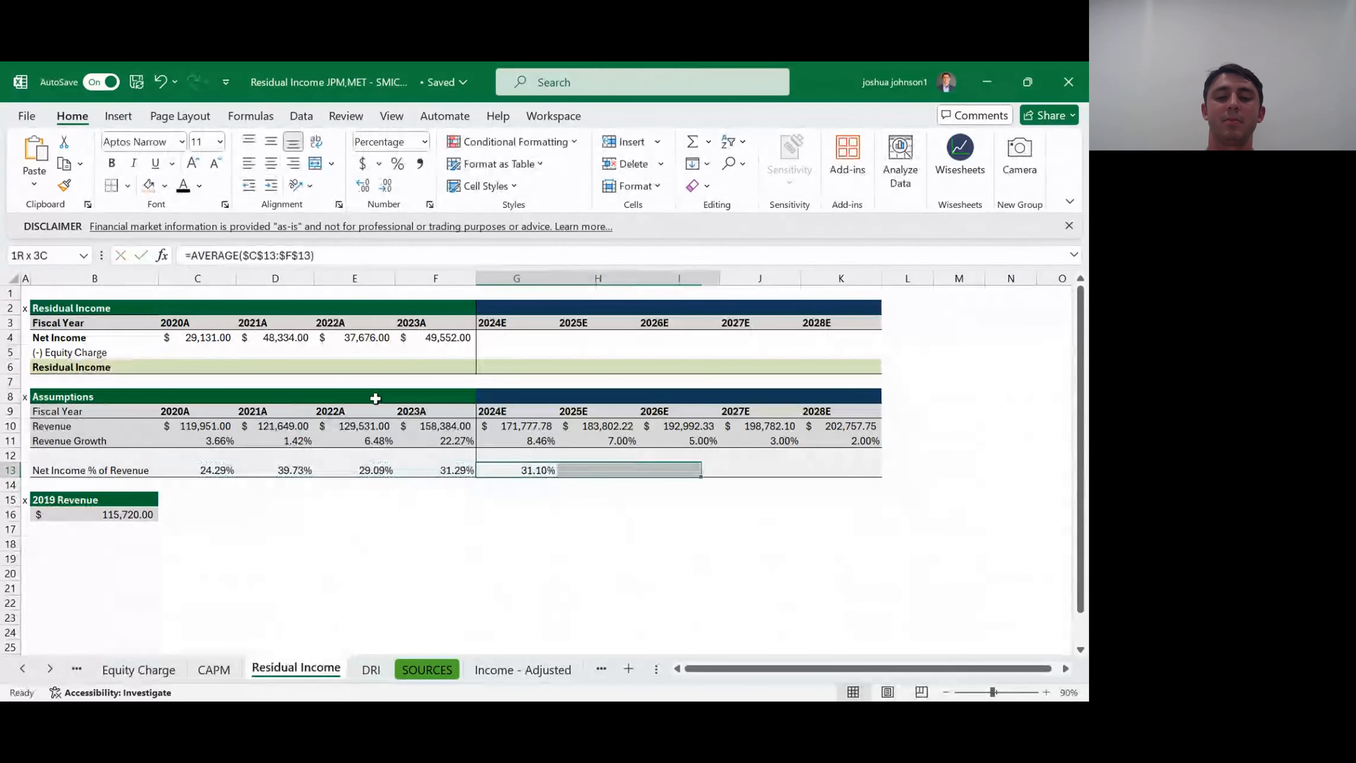
key("ctrl+r")
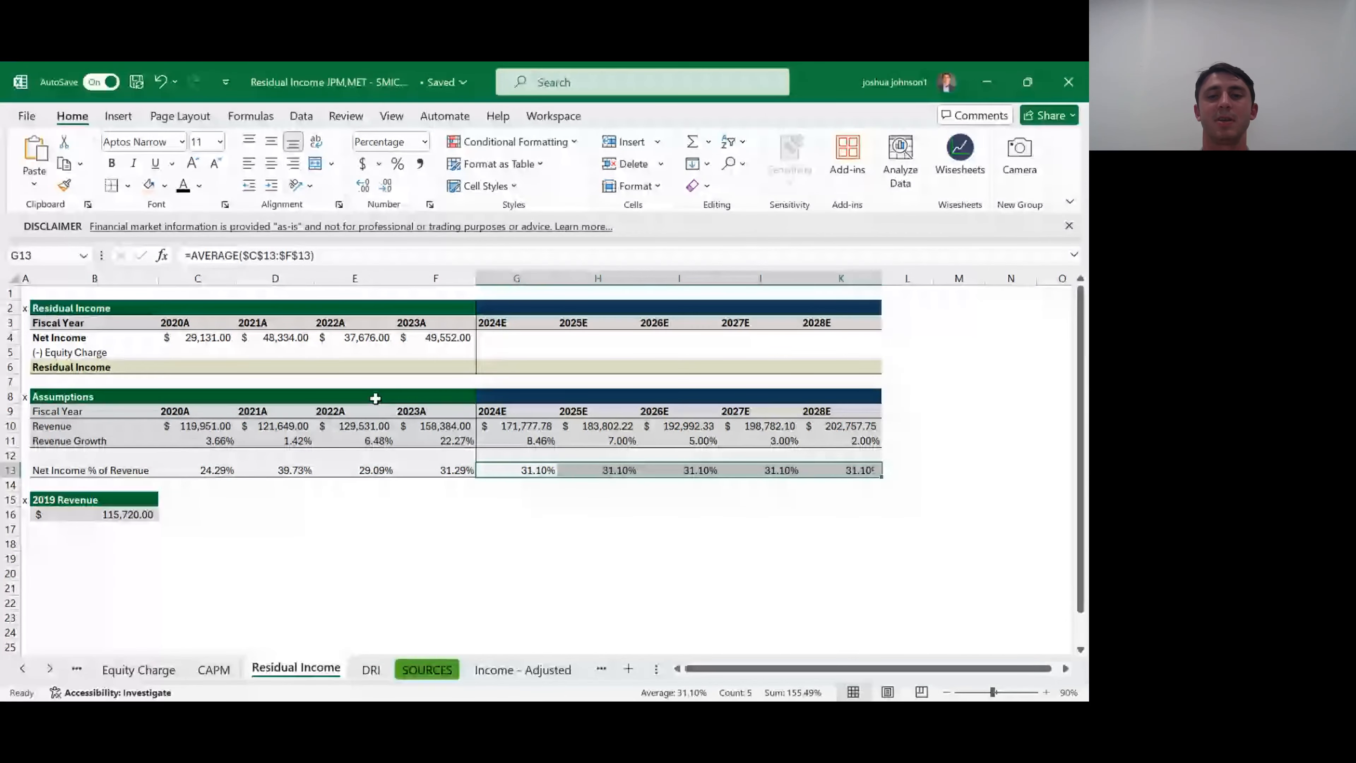
- Project the 2024E Net Income in G4 from revenue and the net income percentage with the formula =G10*G13
key("Up")
key("Up")
key("Up")
key("Up")
key("Up")
key("Up")
key("Up")
key("Up")
key("Up")
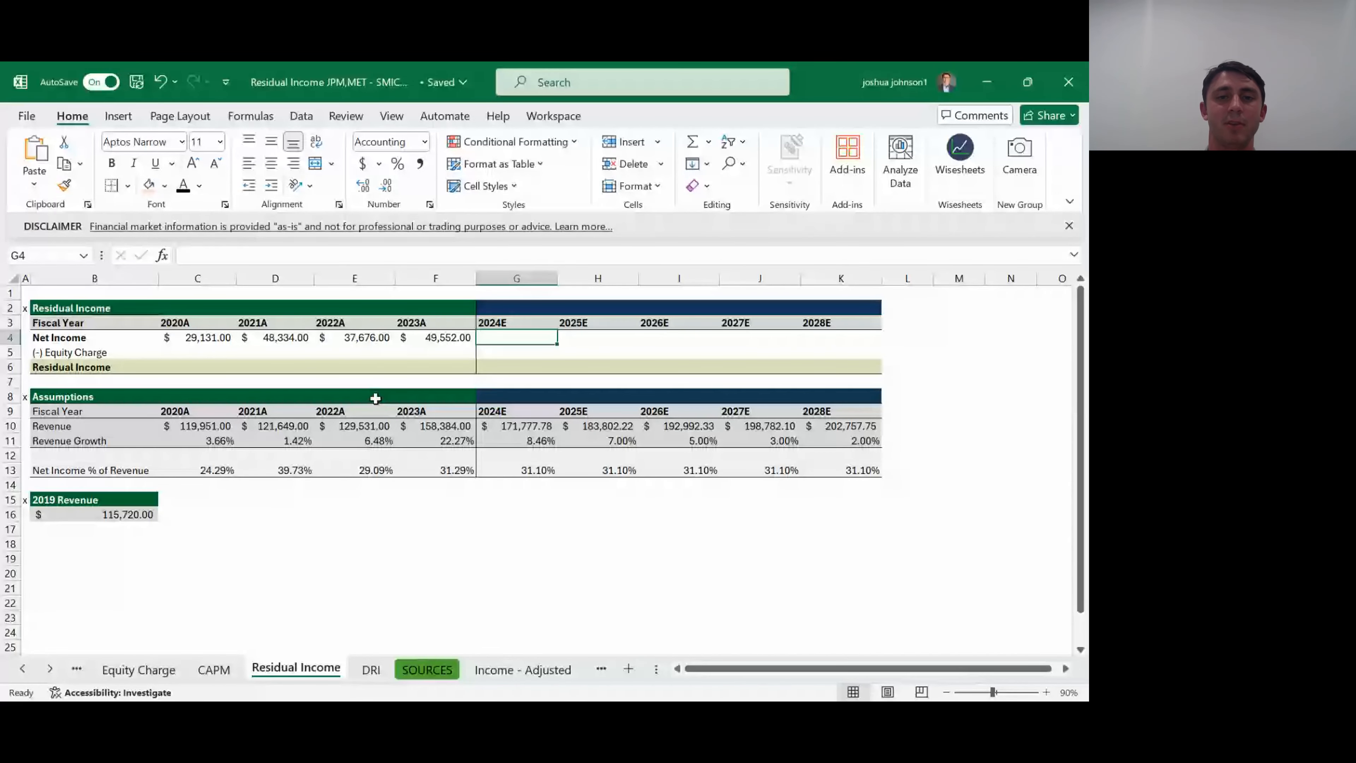
type("=")
key("Up")
key("Down")
key("Down")
key("Down")
key("Down")
key("Down")
key("Down")
key("Down")
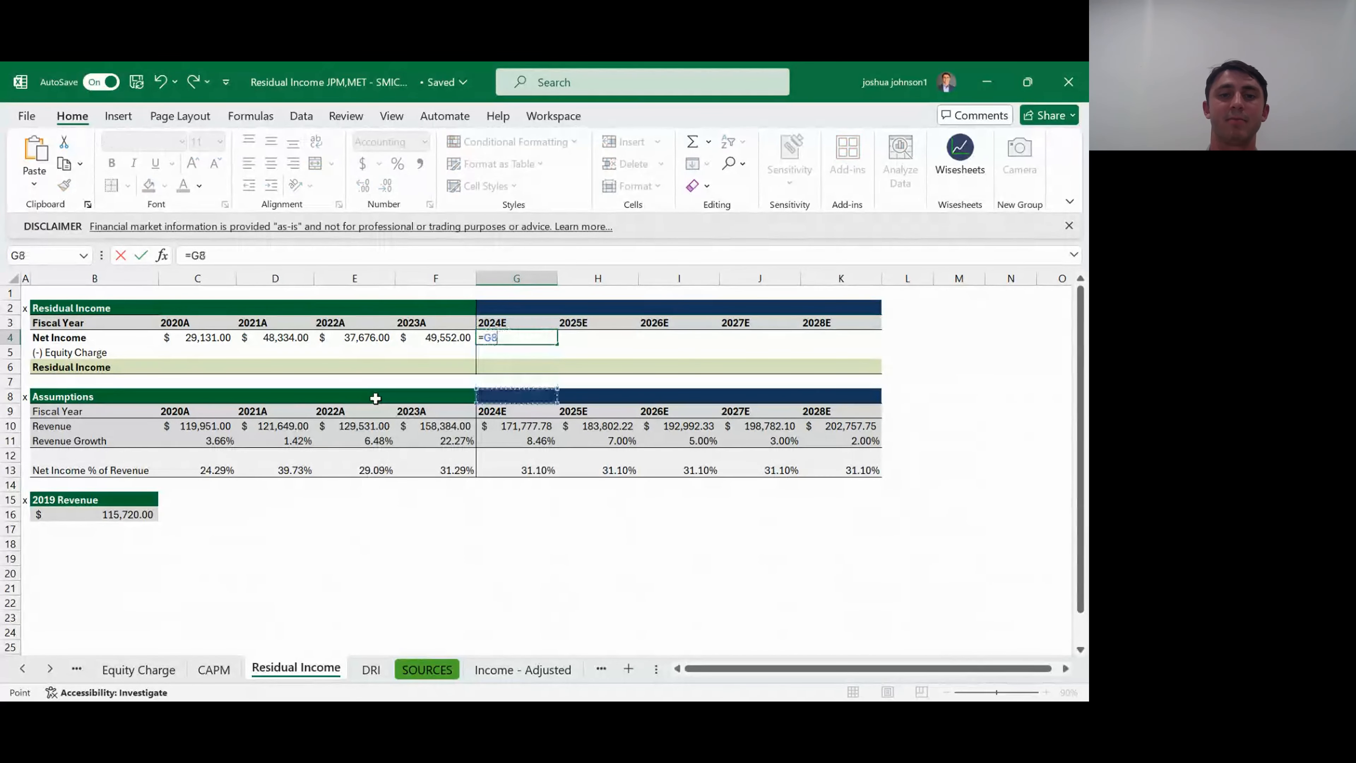
type("*")
key("Down")
key("Down")
key("Down")
key("Down")
key("Down")
key("Down")
key("Down")
key("Down")
key("Down")
key("ctrl+Return")
- Fill the projected Net Income formula from G4 across to K4 for 2025E through 2028E
key("shift+Right")
key("shift+Right")
key("shift+Right")
key("shift+Right")
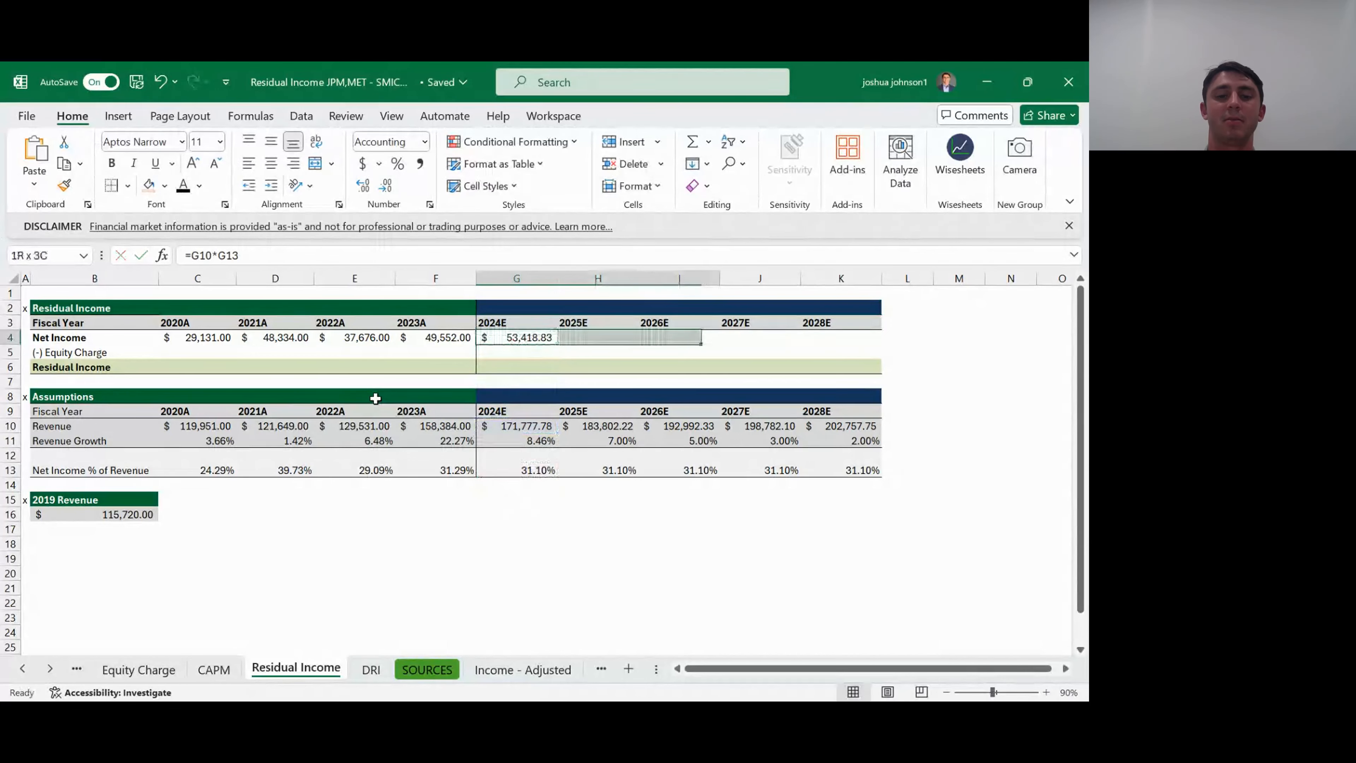
key("ctrl+r")
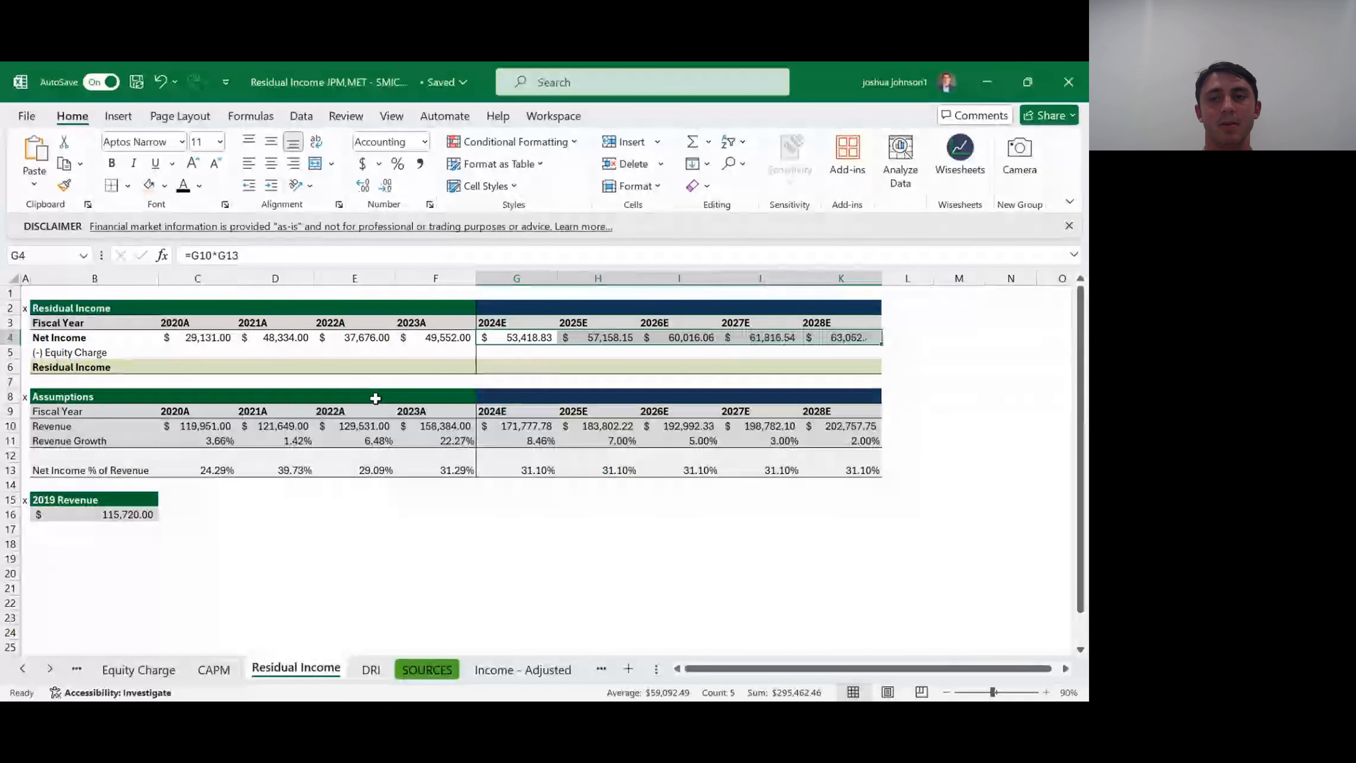
key("Right")
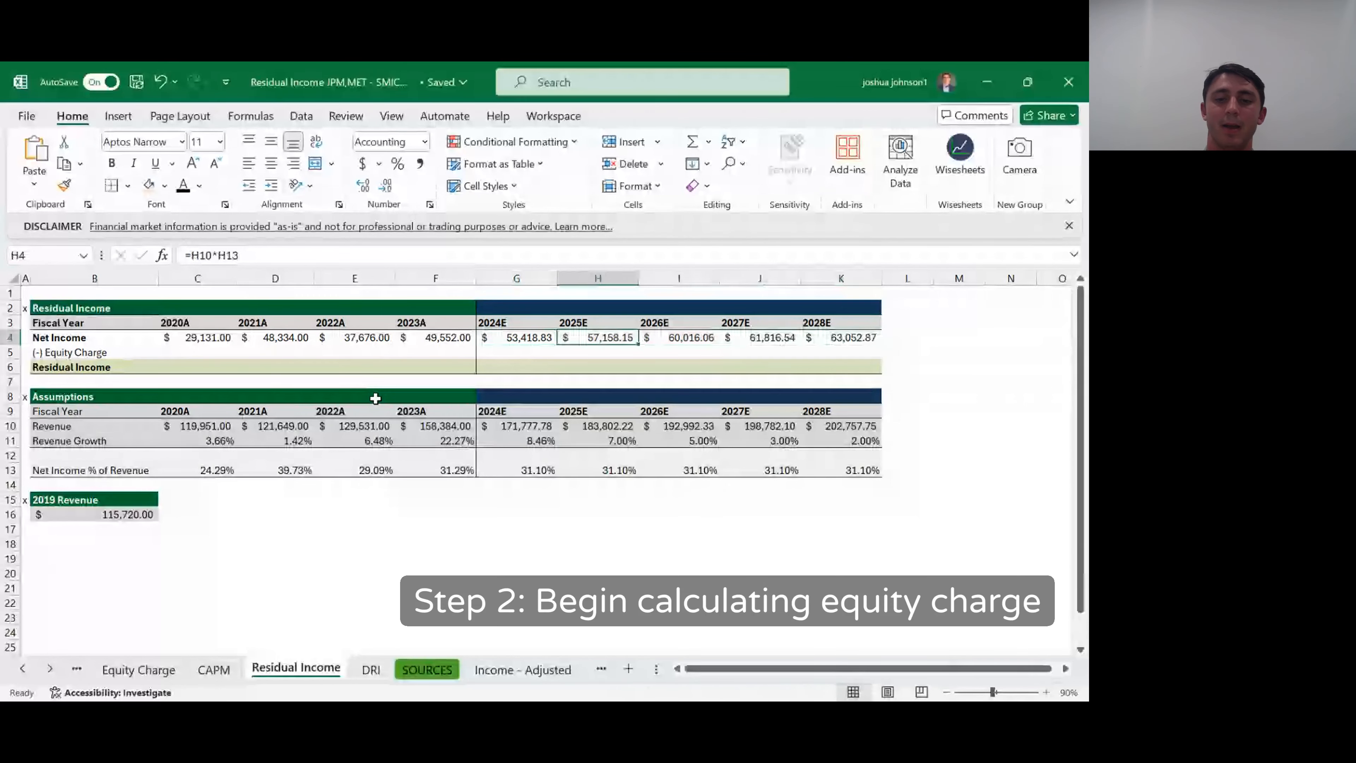
- Switch from the (-) Equity Charge row of the Residual Income sheet to the Equity Charge sheet
key("Down")
key("Left")
key("Left")
key("Left")
key("Left")
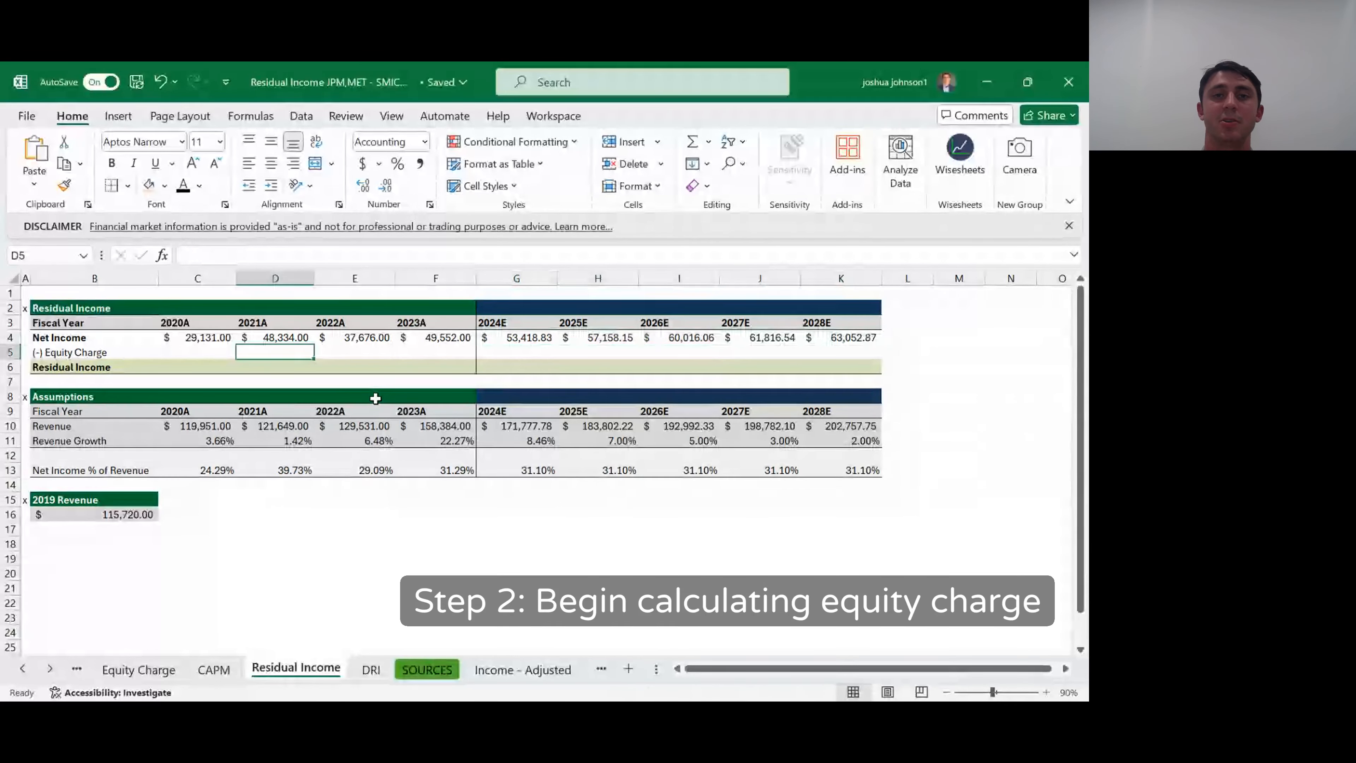
key("Left")
key("Left")
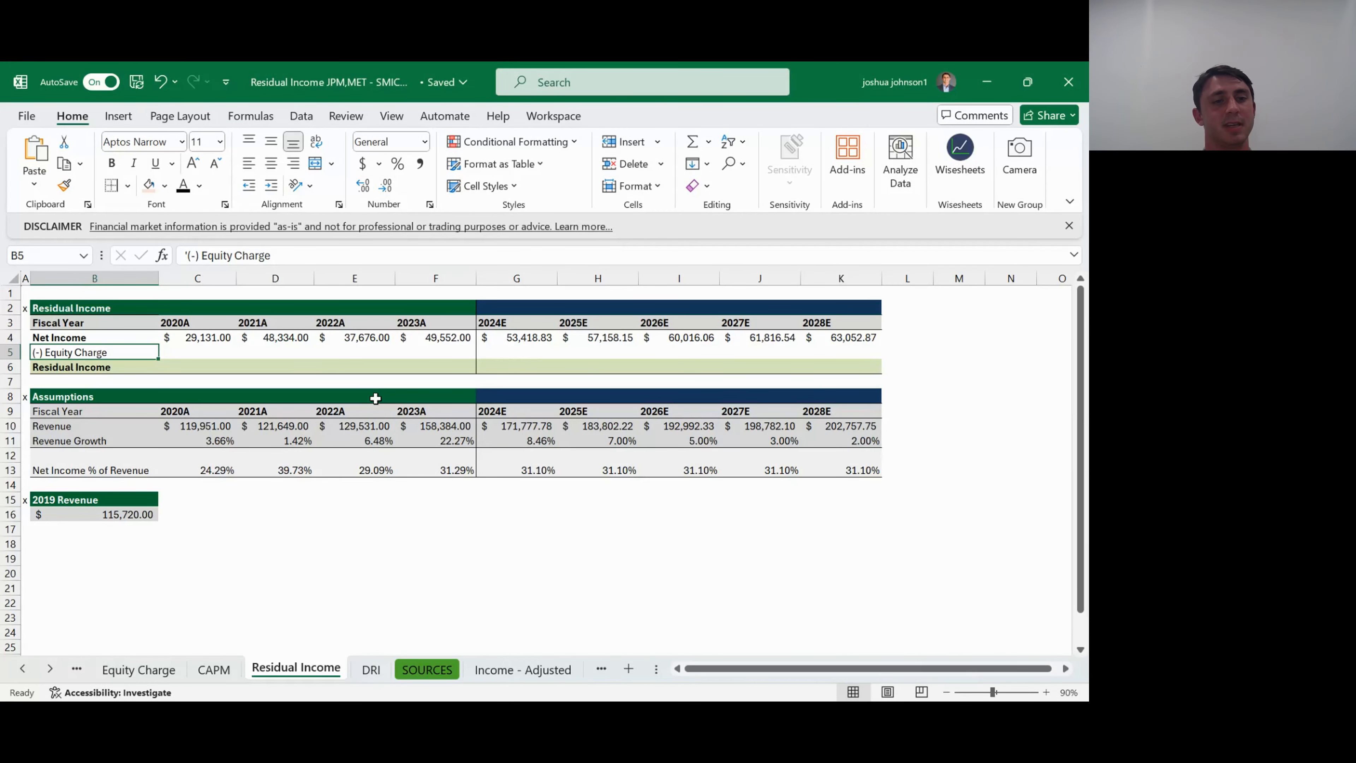
key("ctrl+Page_Up")
key("ctrl+Page_Up")
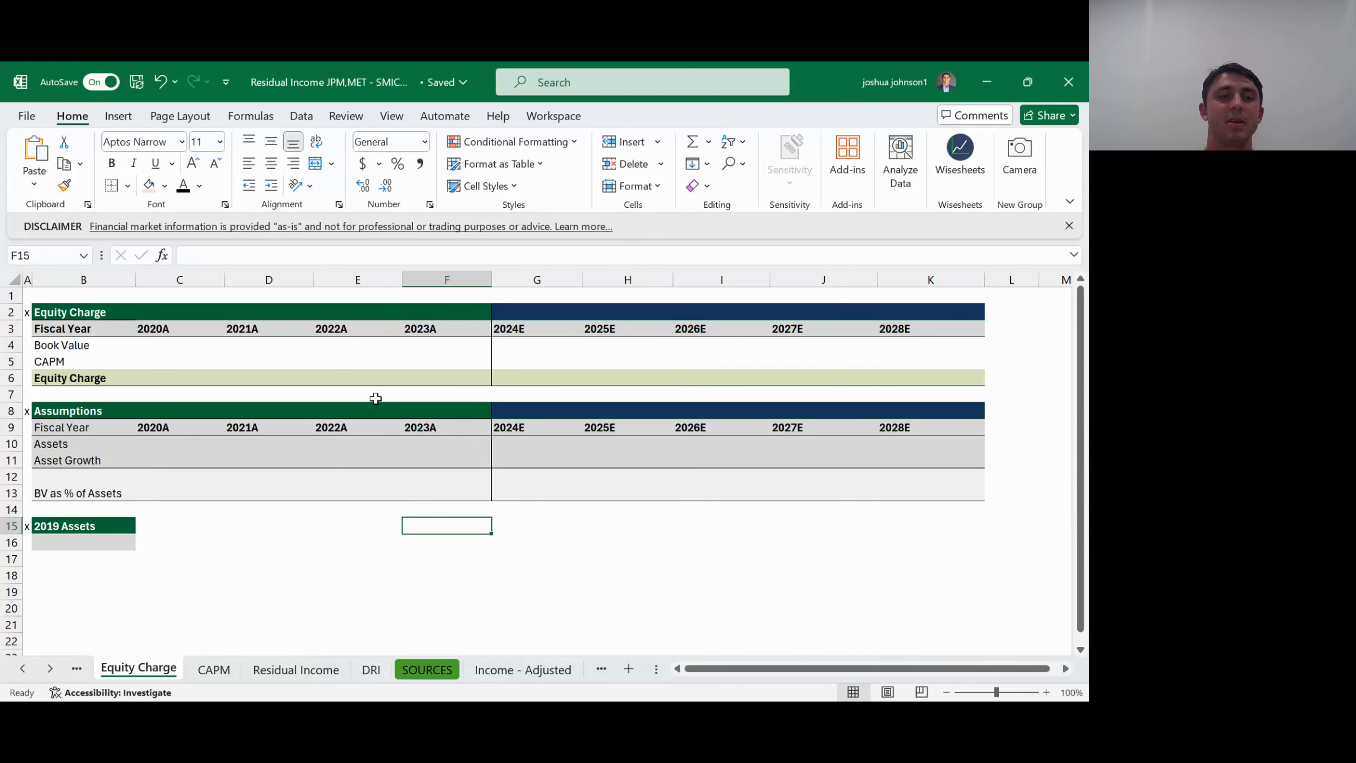
- Review the Book Value, CAPM and Equity Charge rows that make up the equity charge calculation
key("Left")
key("Left")
key("Left")
key("Up")
key("Up")
key("Up")
key("Up")
key("Up")
key("Up")
key("Up")
key("Up")
key("Up")
key("Up")
key("Up")
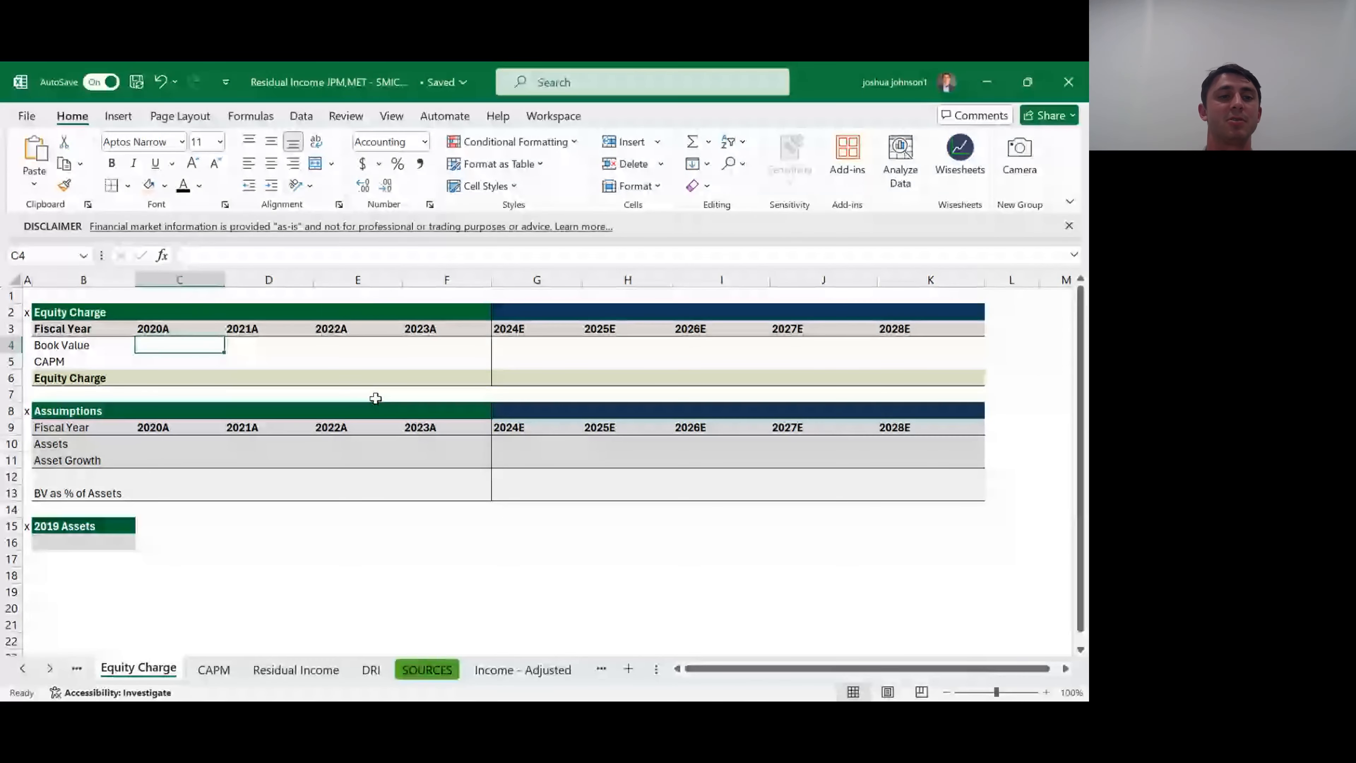
key("Left")
key("Down")
key("Down")
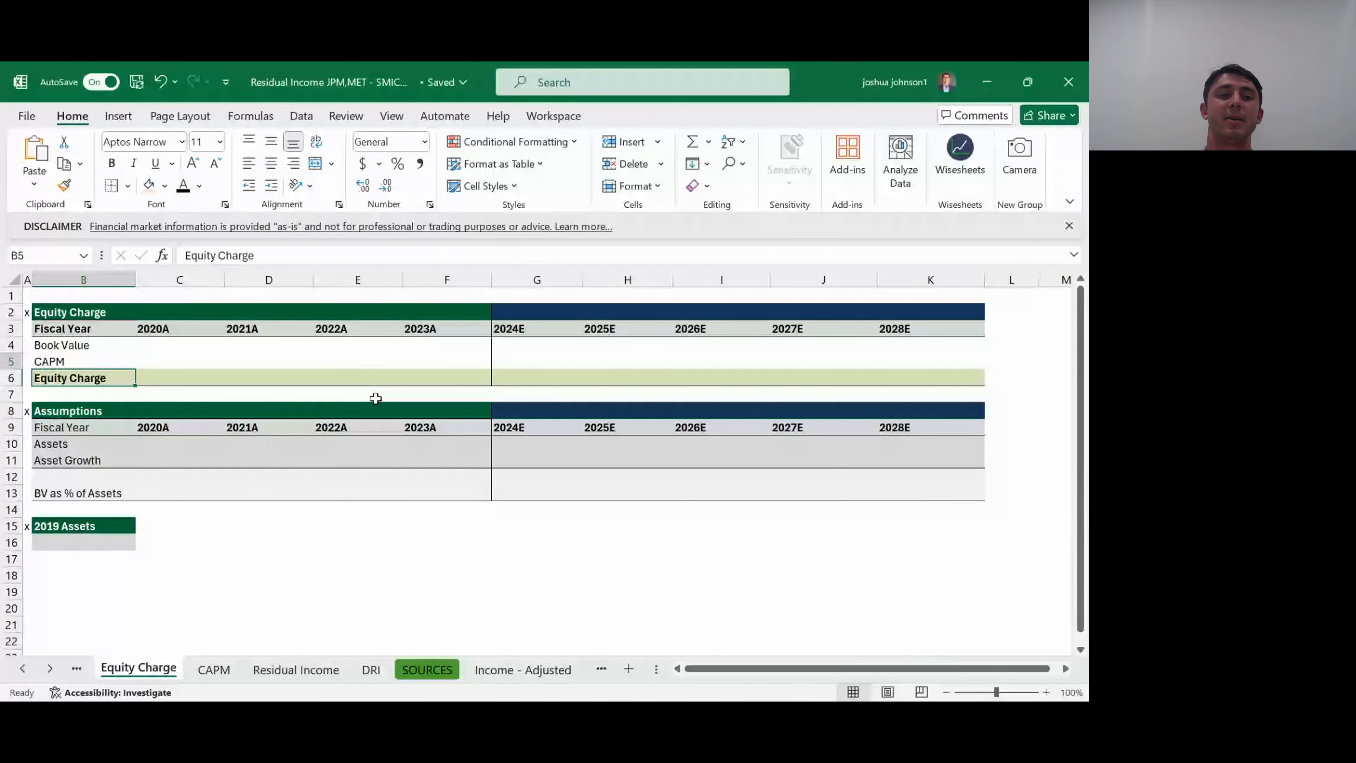
key("Up")
key("Up")
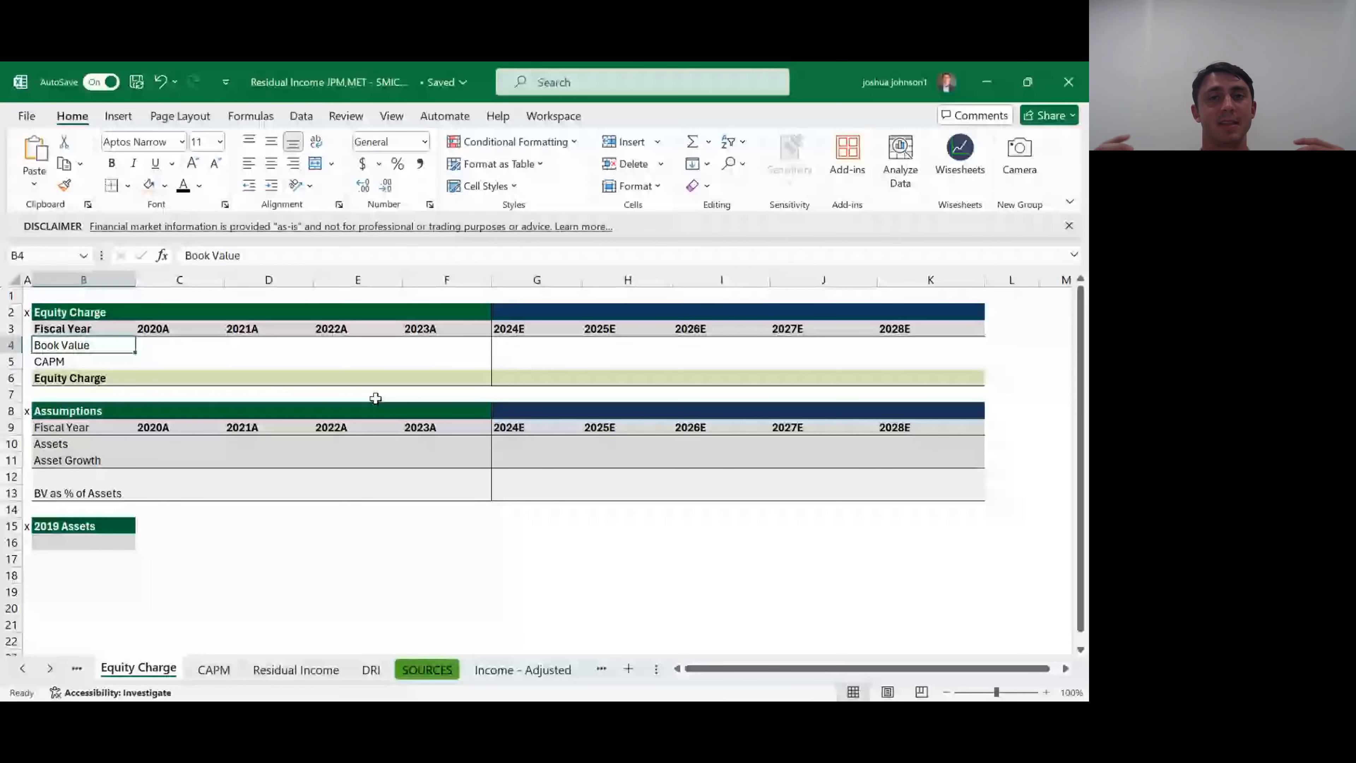
key("Right")
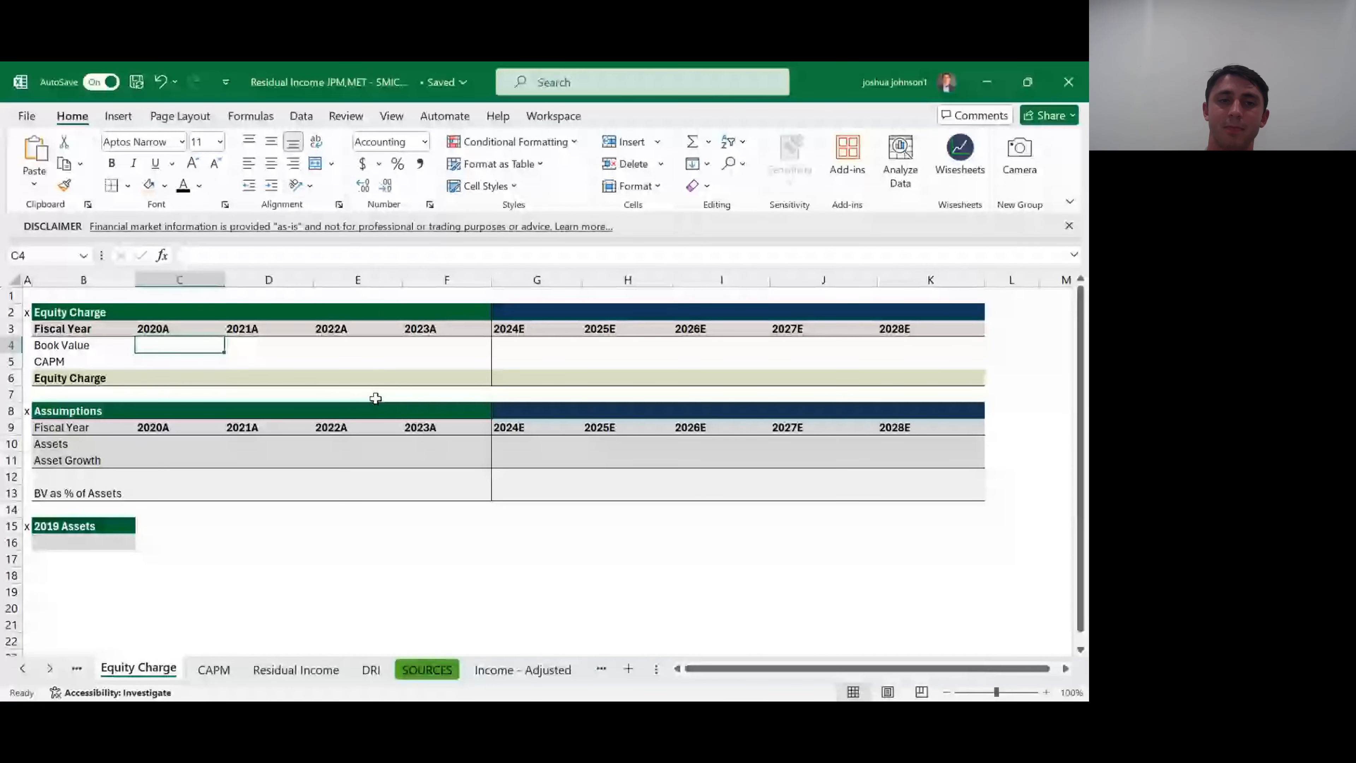
key("Down")
key("Left")
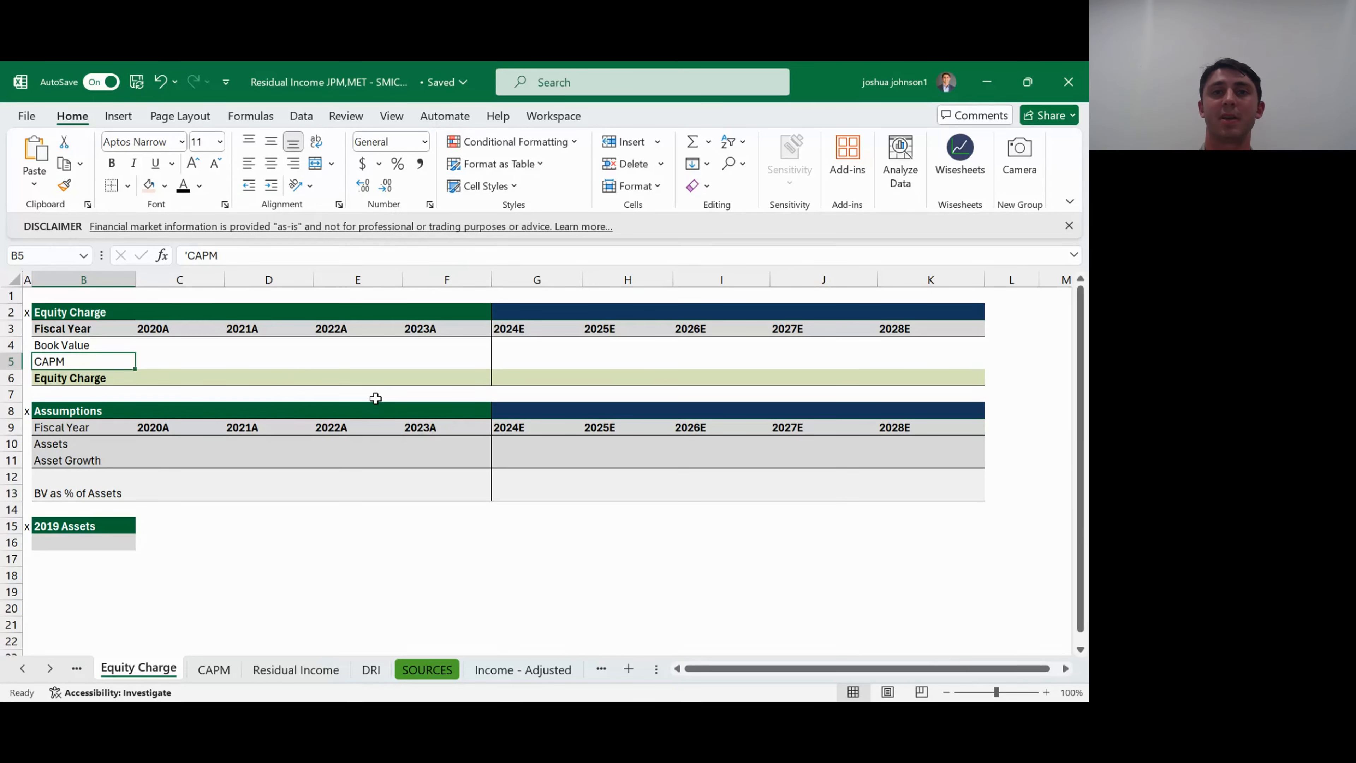
key("Up")
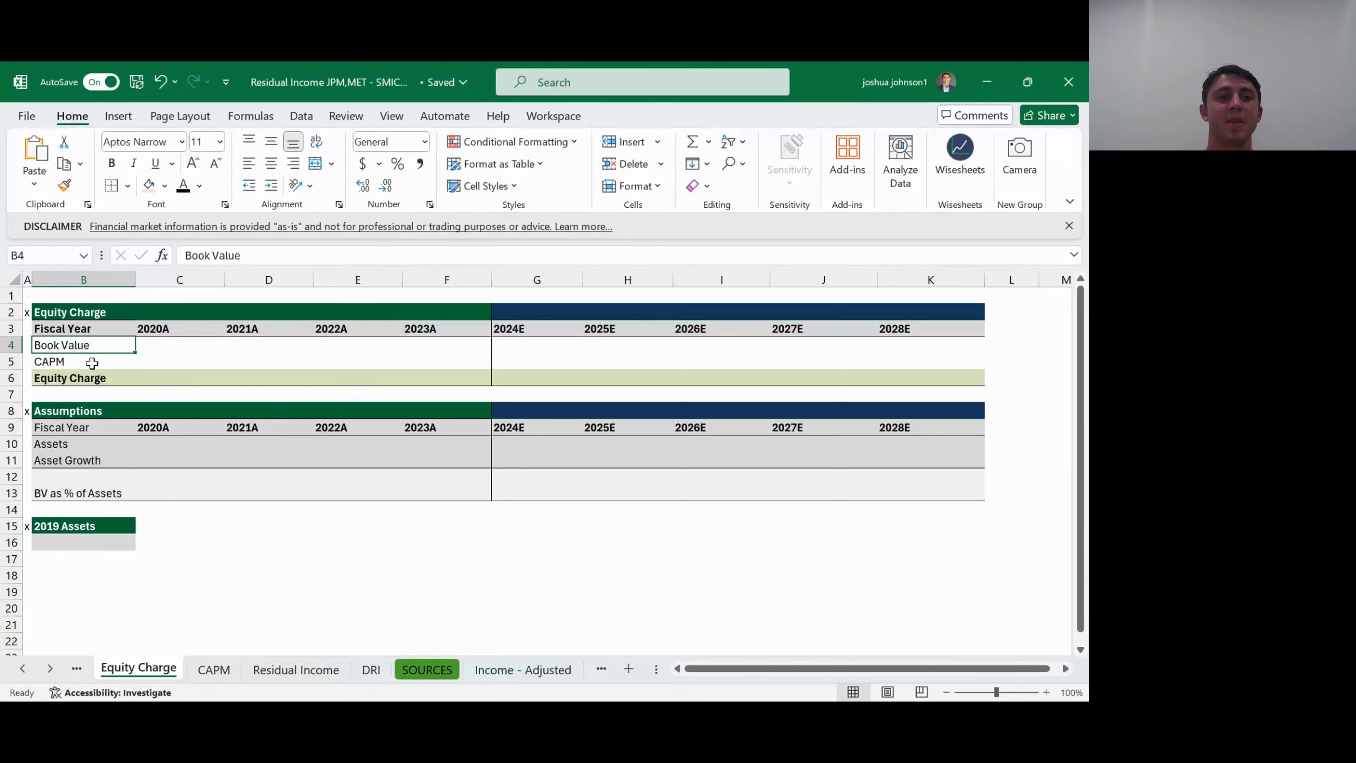
key("Down")
key("Down")
key("Right")
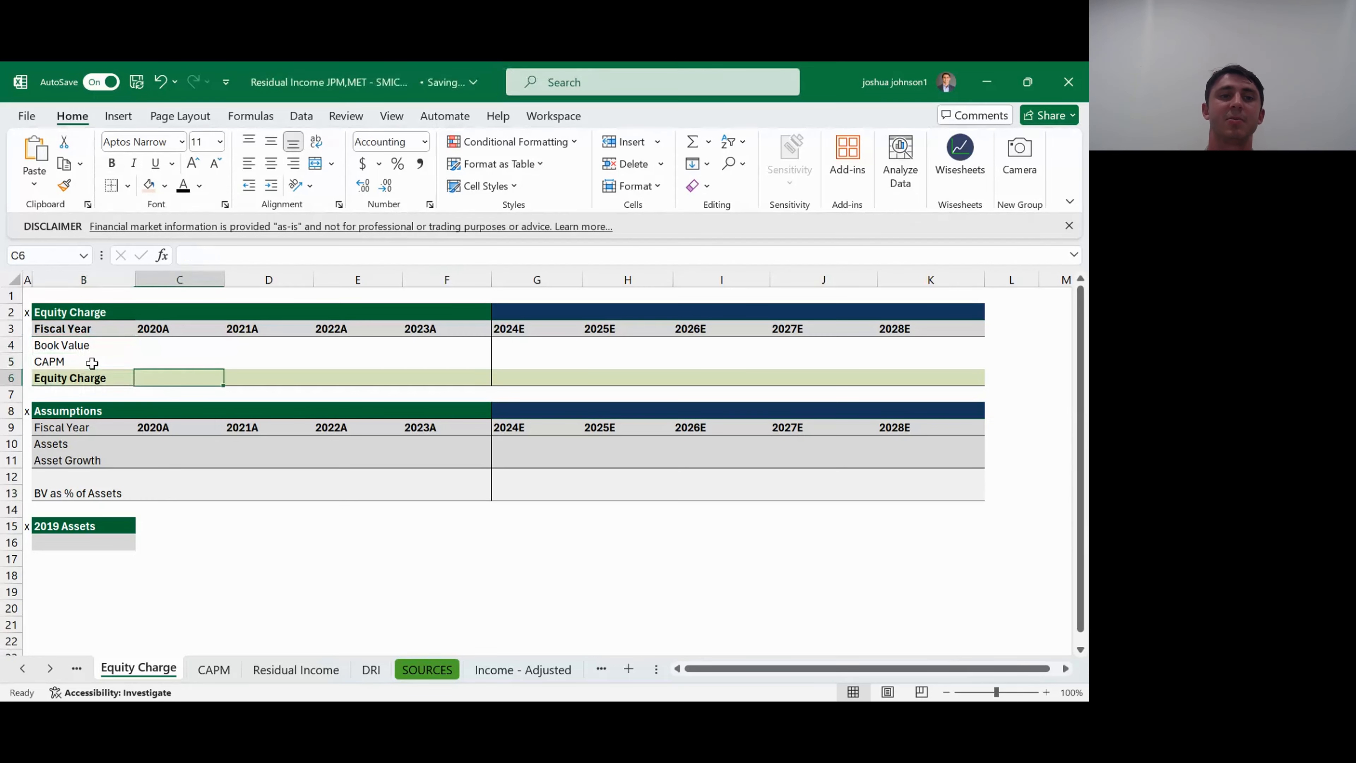
- Link Book Value in C4:F4 for 2020A through 2023A to the balance sheet's Total Equity, starting with ='Bal Sheet - Standardized'!I75
key("Up")
key("Up")
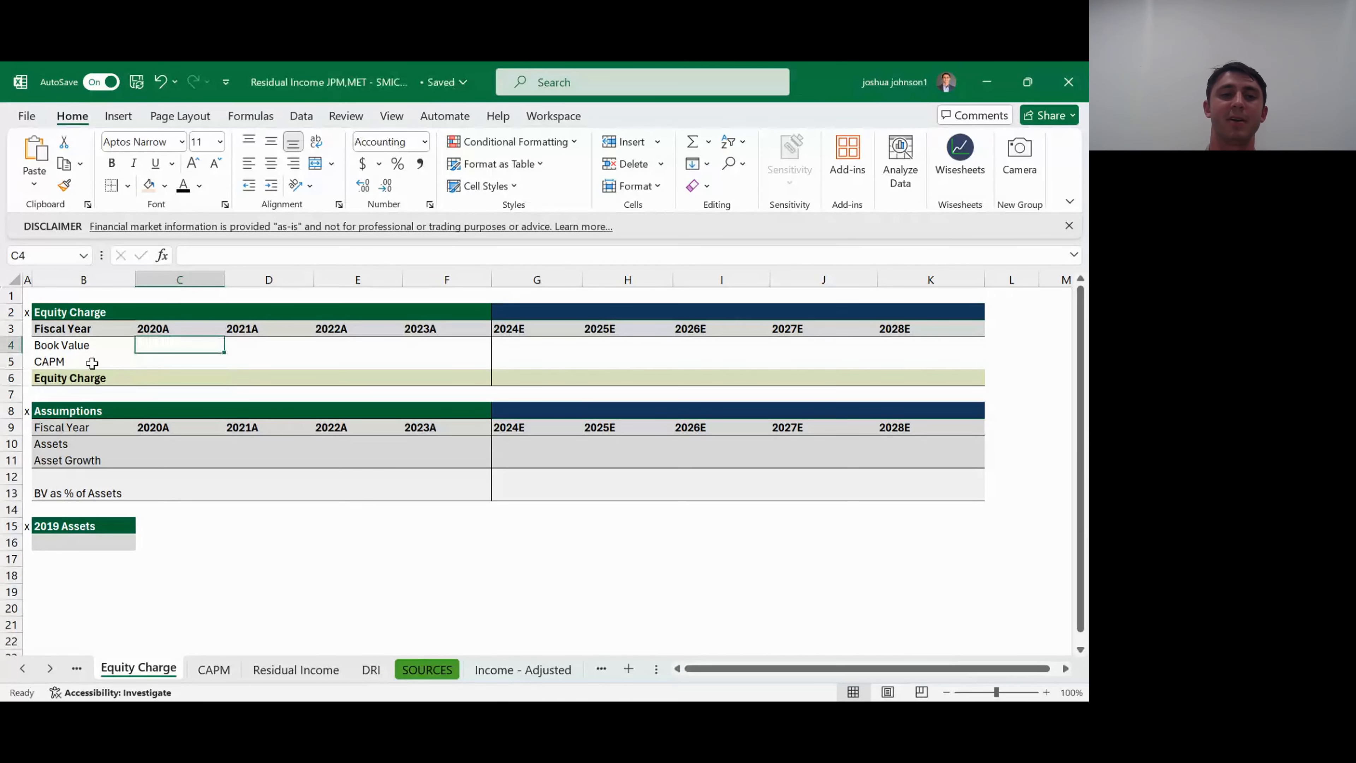
type("=")
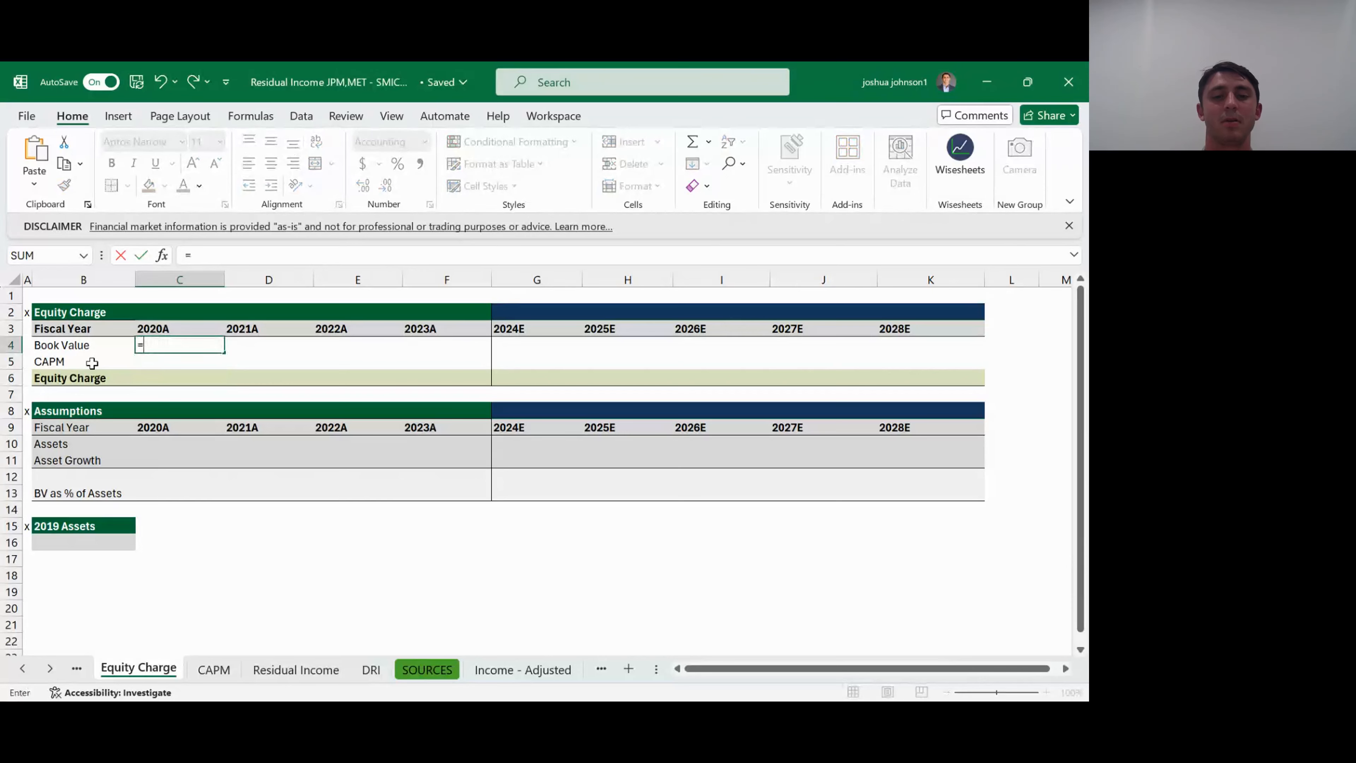
key("ctrl+Page_Down")
key("ctrl+Page_Down")
key("ctrl+Page_Down")
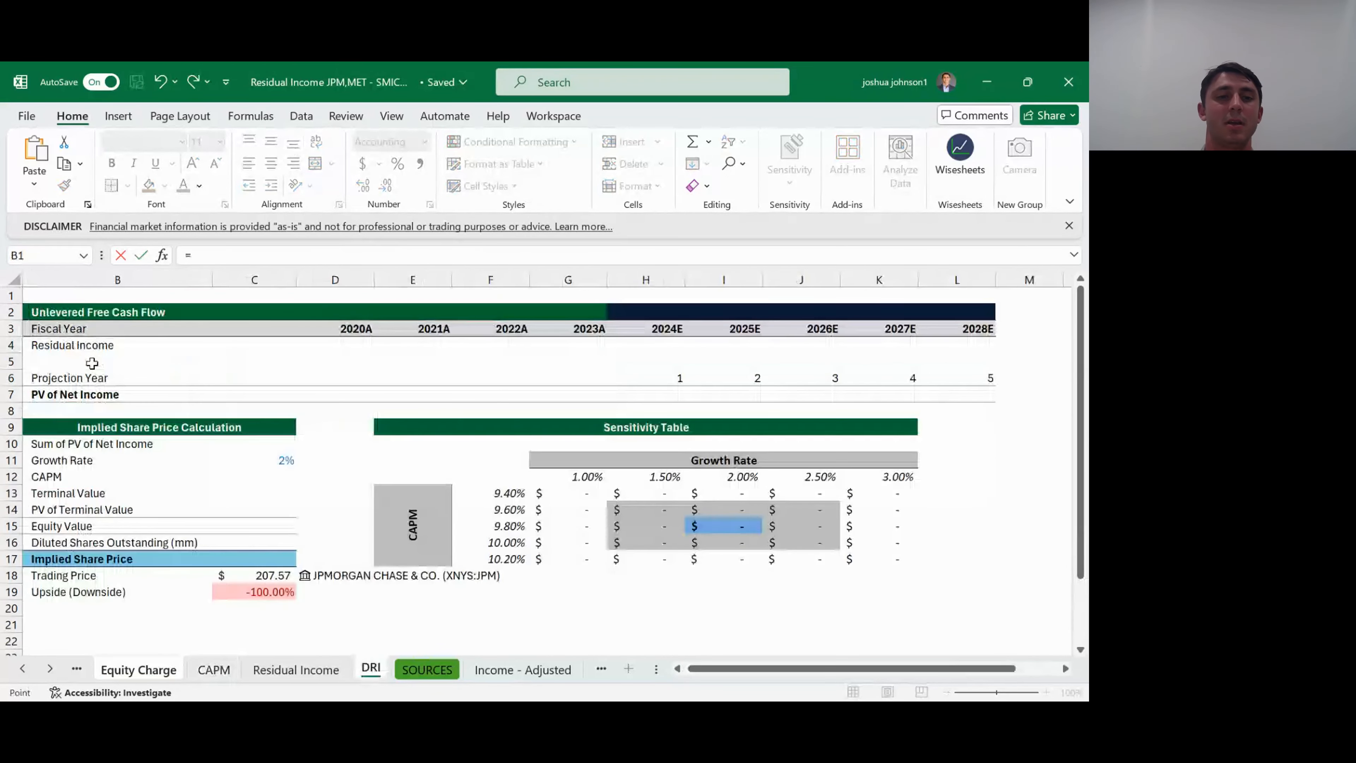
key("ctrl+Page_Down")
key("ctrl+Page_Down")
key("ctrl+Page_Down")
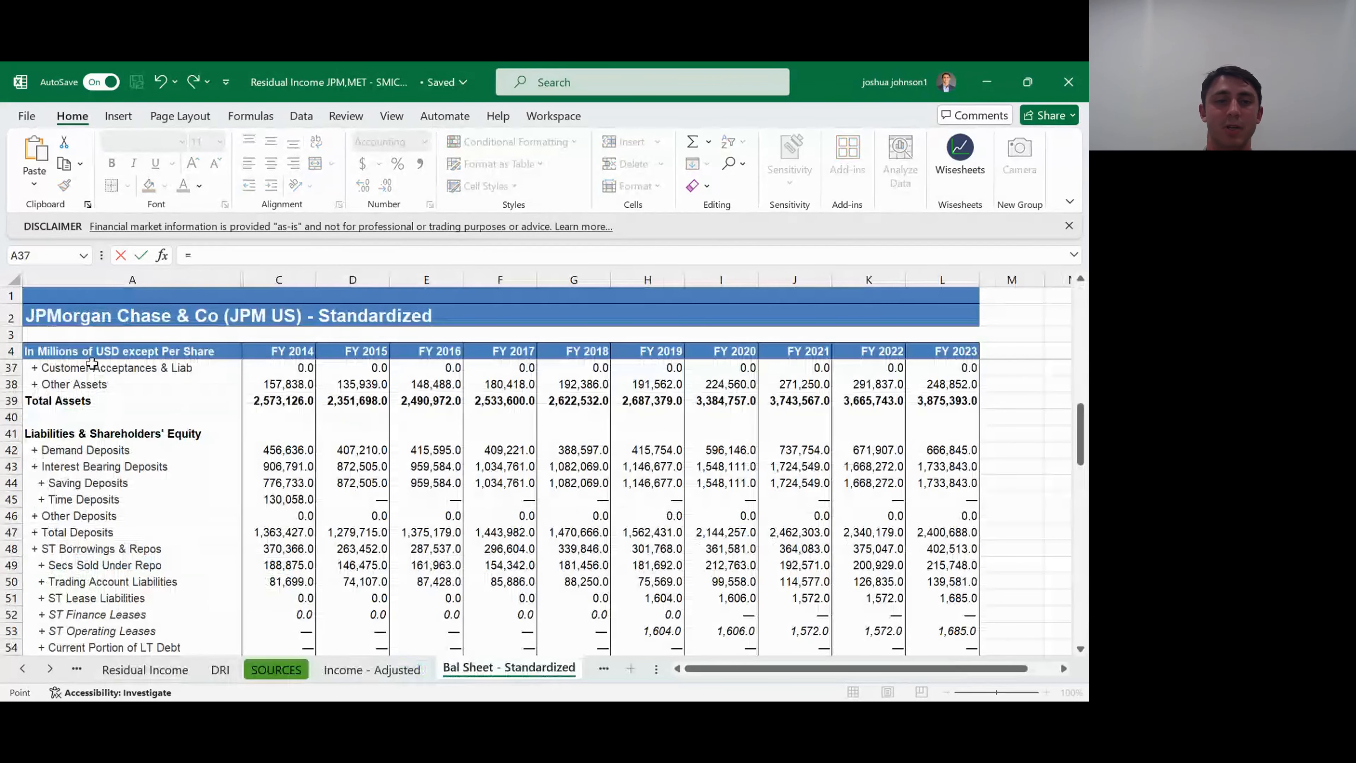
key("Down")
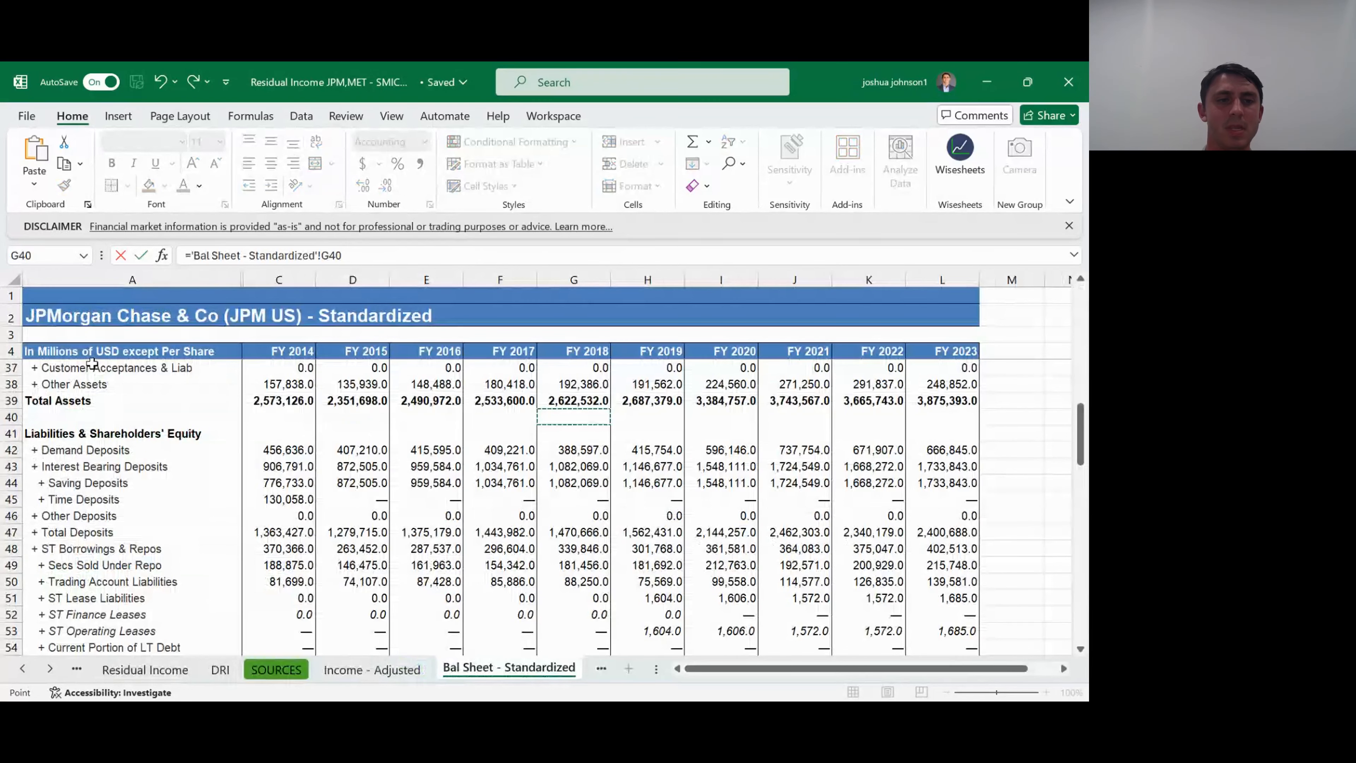
key("Right")
key("Right")
key("Down")
key("Down")
key("Down")
key("Down")
key("Down")
key("Down")
key("Down")
key("Down")
key("Down")
key("Down")
key("Down")
key("Down")
key("Down")
key("Down")
key("Down")
key("Down")
key("Down")
key("Down")
key("Down")
key("Down")
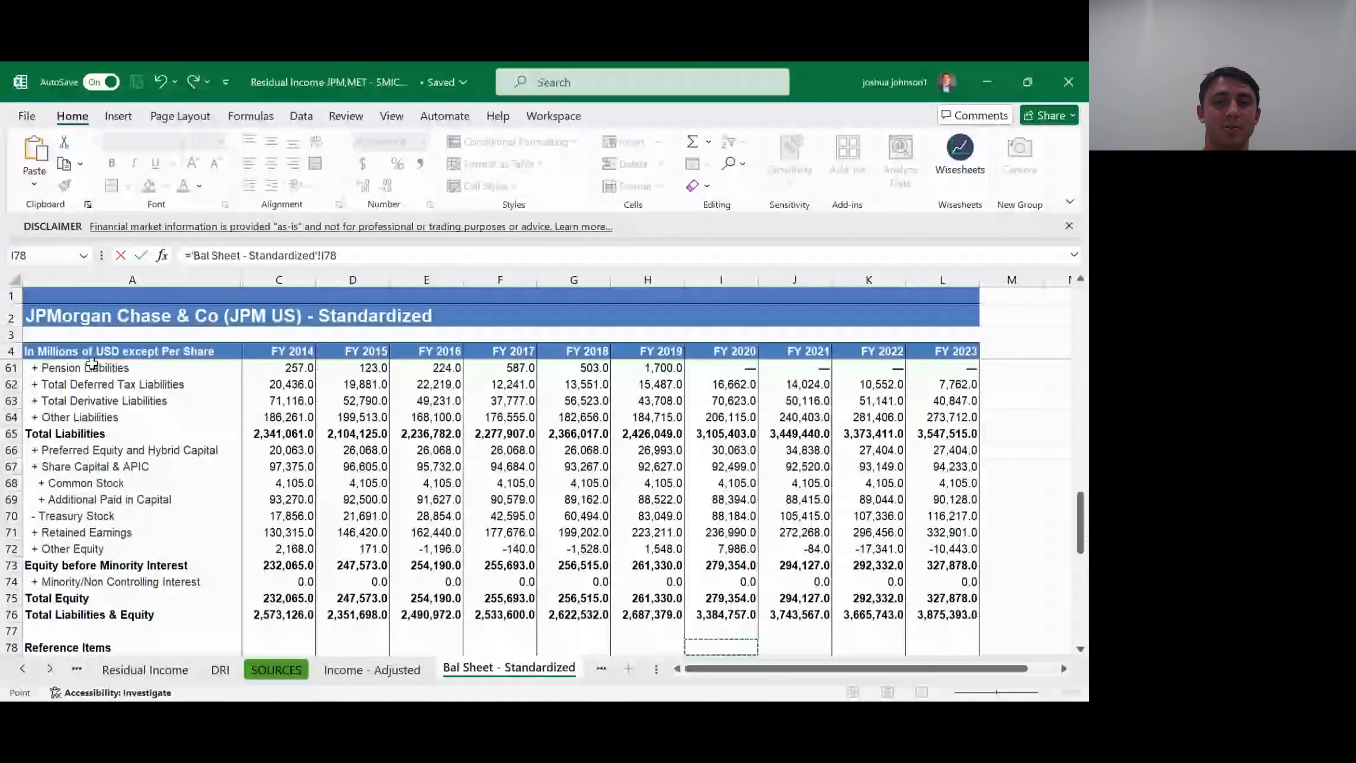
key("Down")
key("Down")
key("Down")
key("Down")
key("Down")
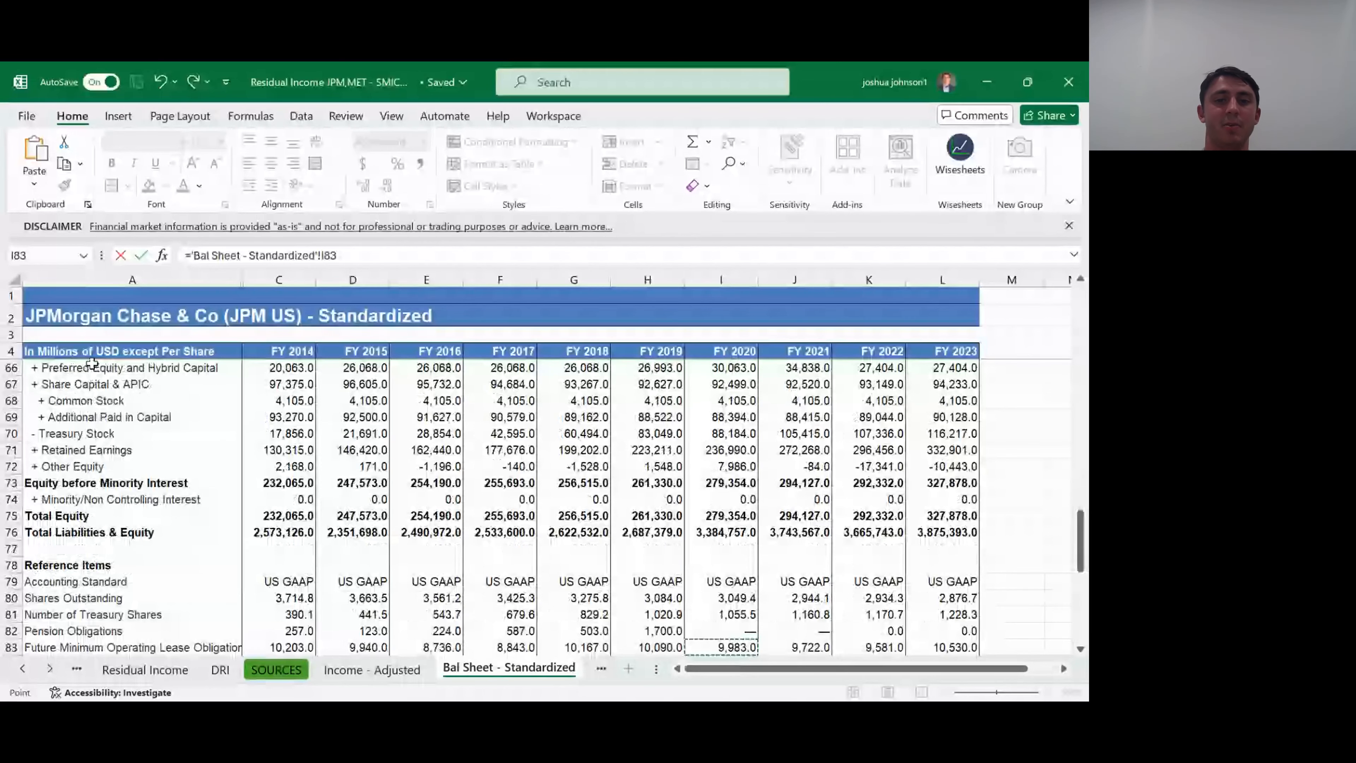
key("Up")
key("Up")
key("Up")
key("Up")
key("Up")
key("Up")
key("Up")
key("Up")
key("Up")
key("Up")
key("Up")
key("Down")
key("Down")
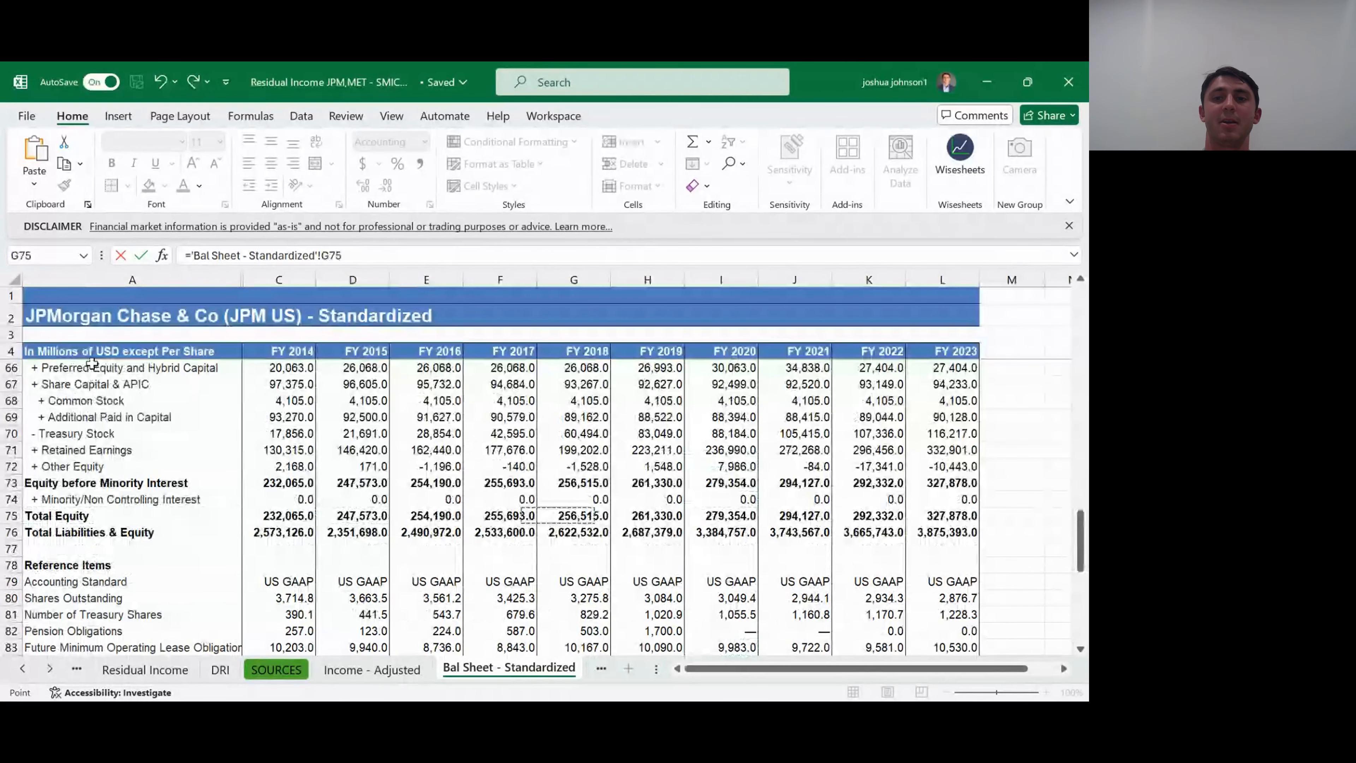
key("Down")
key("ctrl+Return")
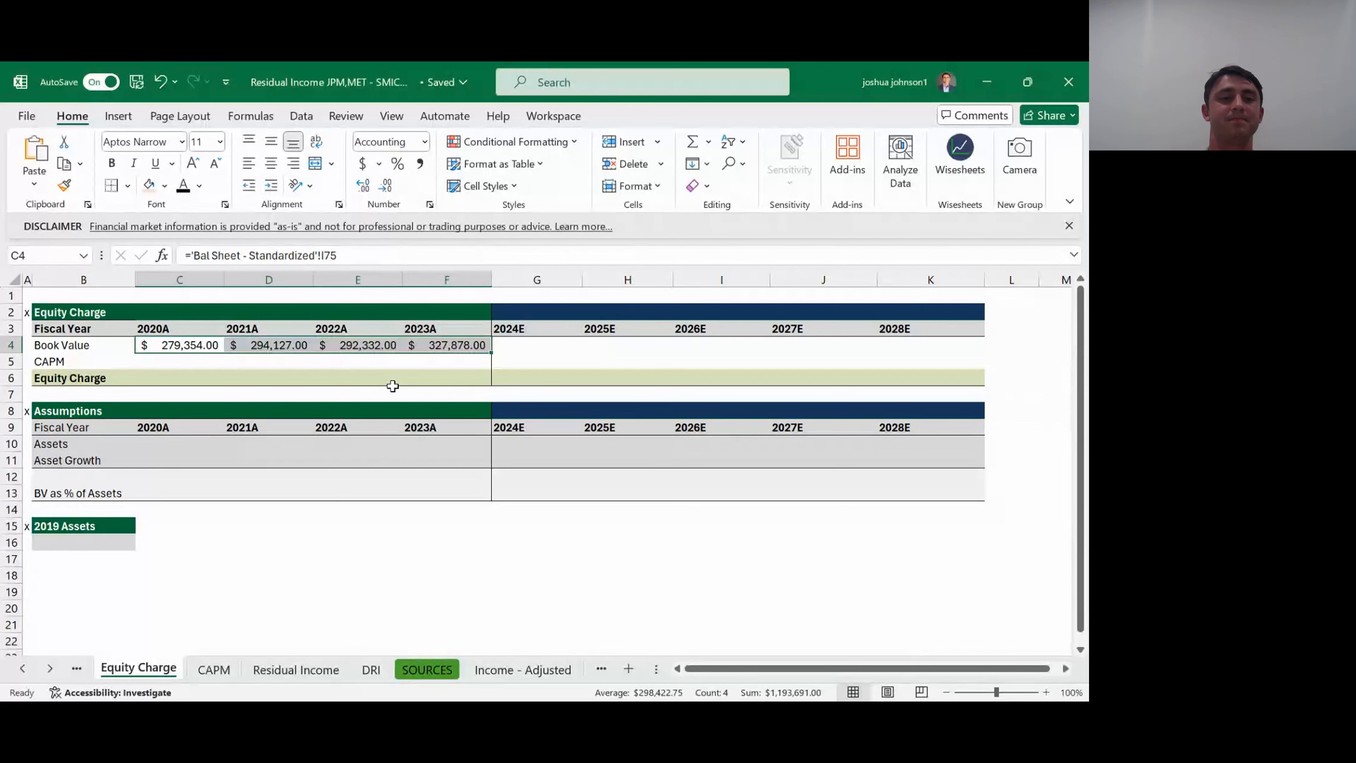
- Look over the projection year columns and the Assumptions rows for Assets and Asset Growth on the Equity Charge sheet
key("Down")
key("Down")
key("Down")
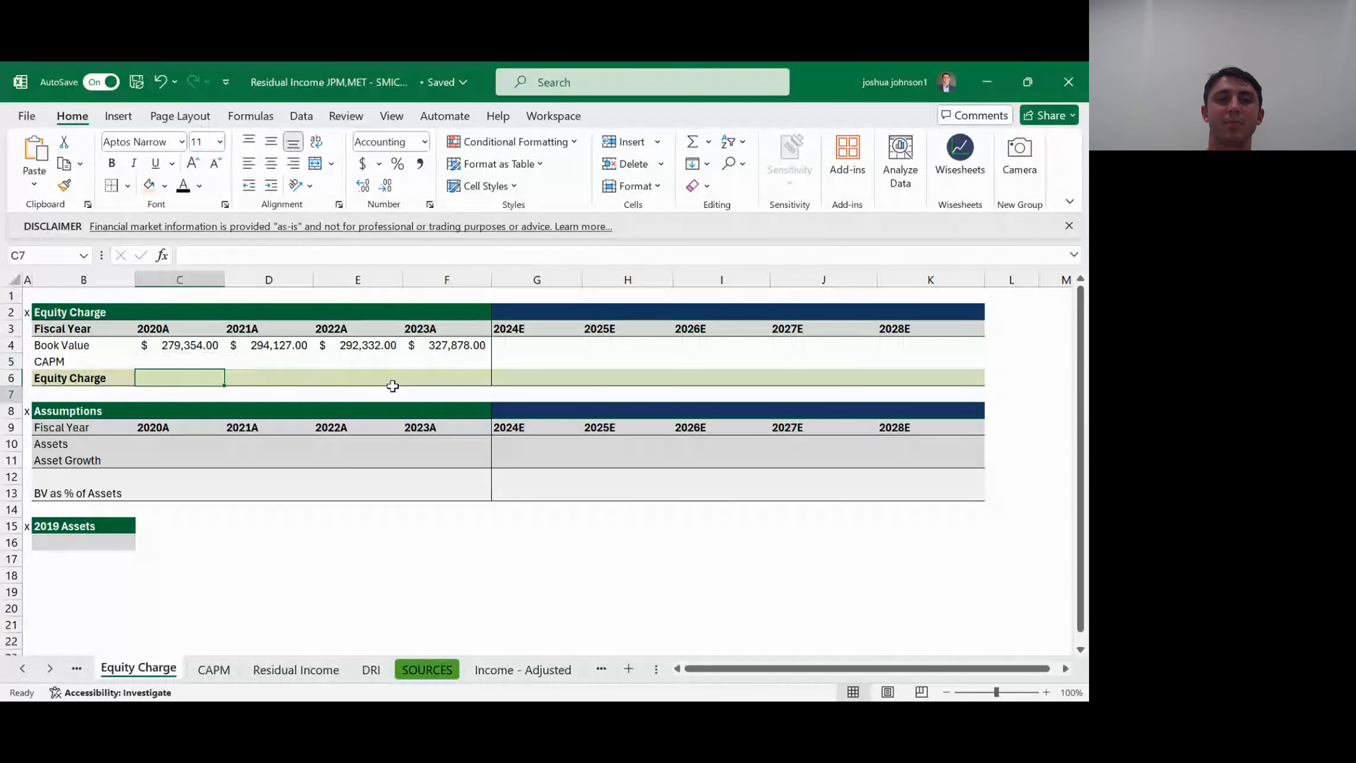
key("Down")
key("Down")
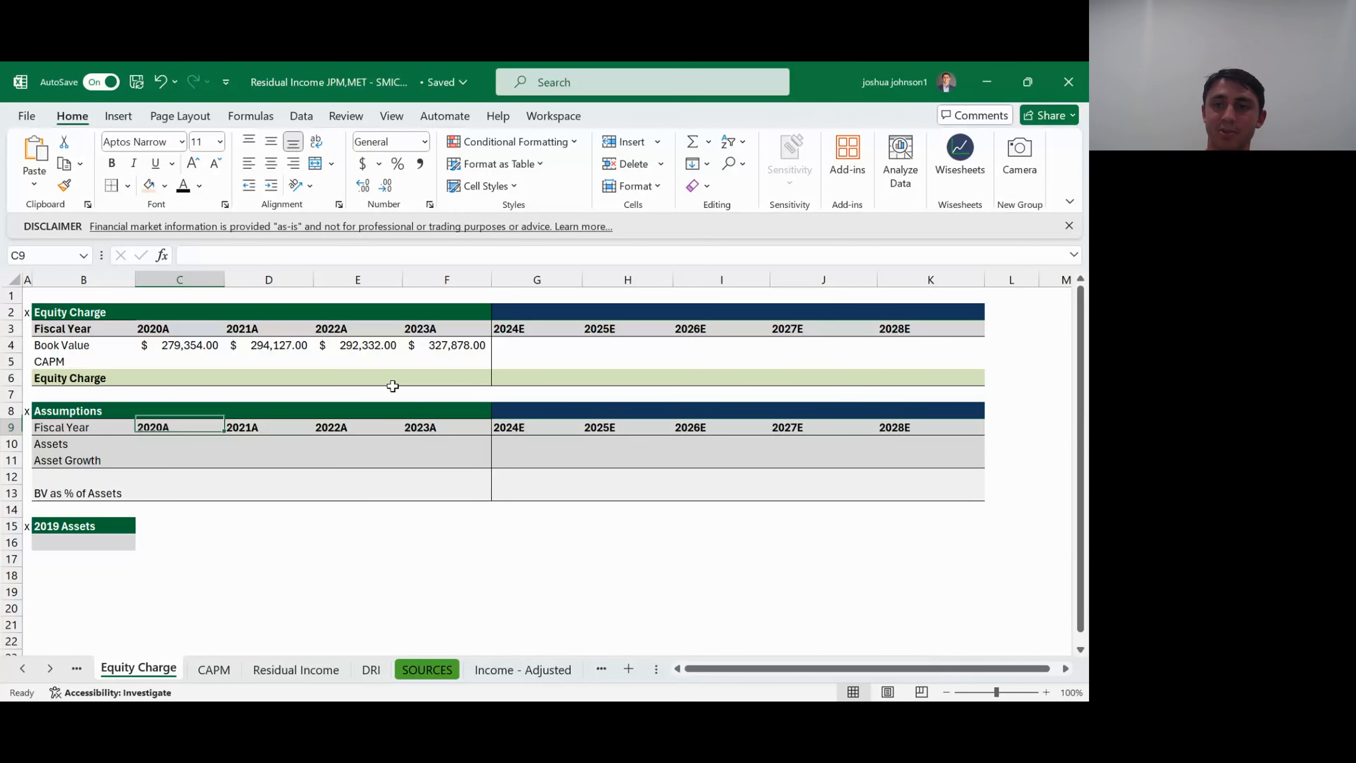
key("Down")
key("Up")
key("Up")
key("Up")
key("Up")
key("Up")
key("Up")
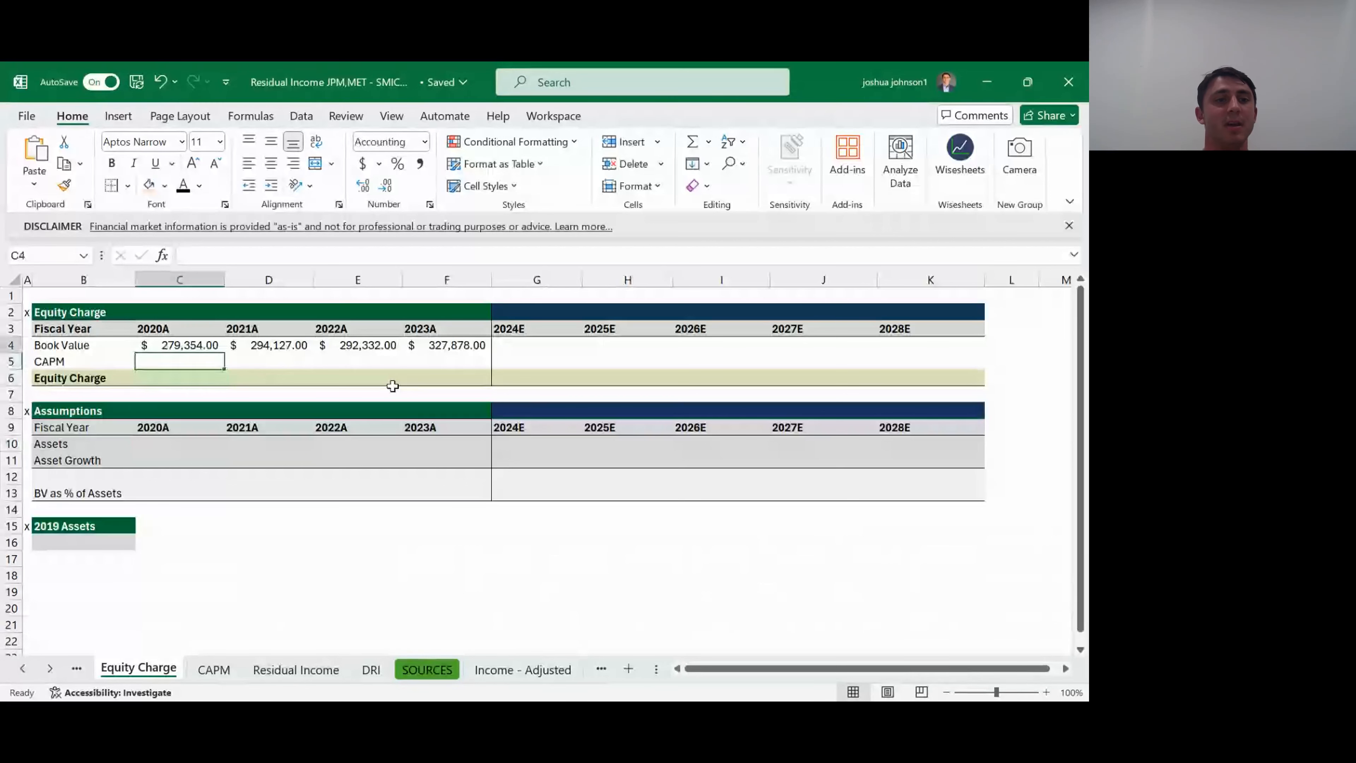
key("Right")
key("Right")
key("Right")
key("Right")
key("Right")
key("Right")
key("Right")
key("Right")
key("Left")
key("Left")
key("Left")
key("Left")
key("Left")
key("Left")
key("Left")
key("Down")
key("Down")
key("Down")
key("Down")
key("Down")
key("Down")
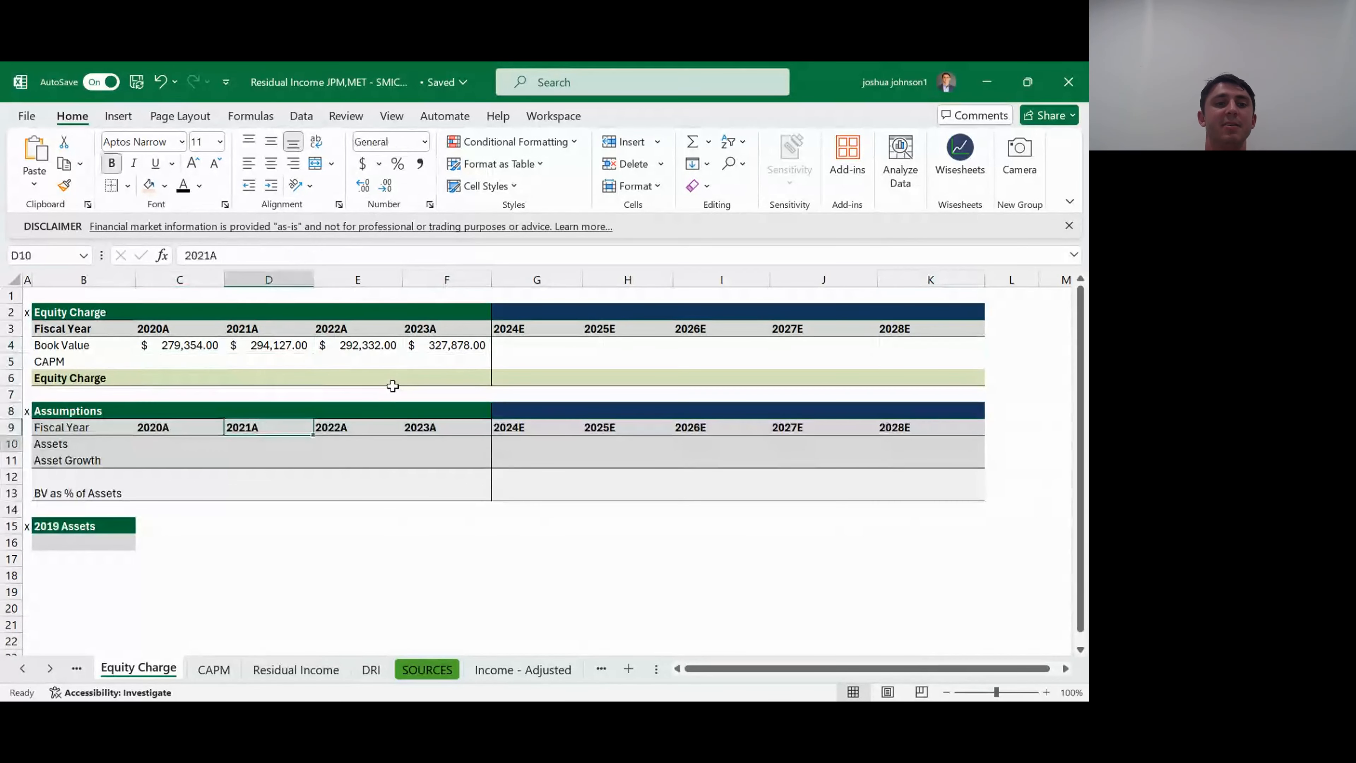
- Link the 2020A Assets in C10 to FY 2020 Total Assets with ='Bal Sheet - Standardized'!I39
key("Left")
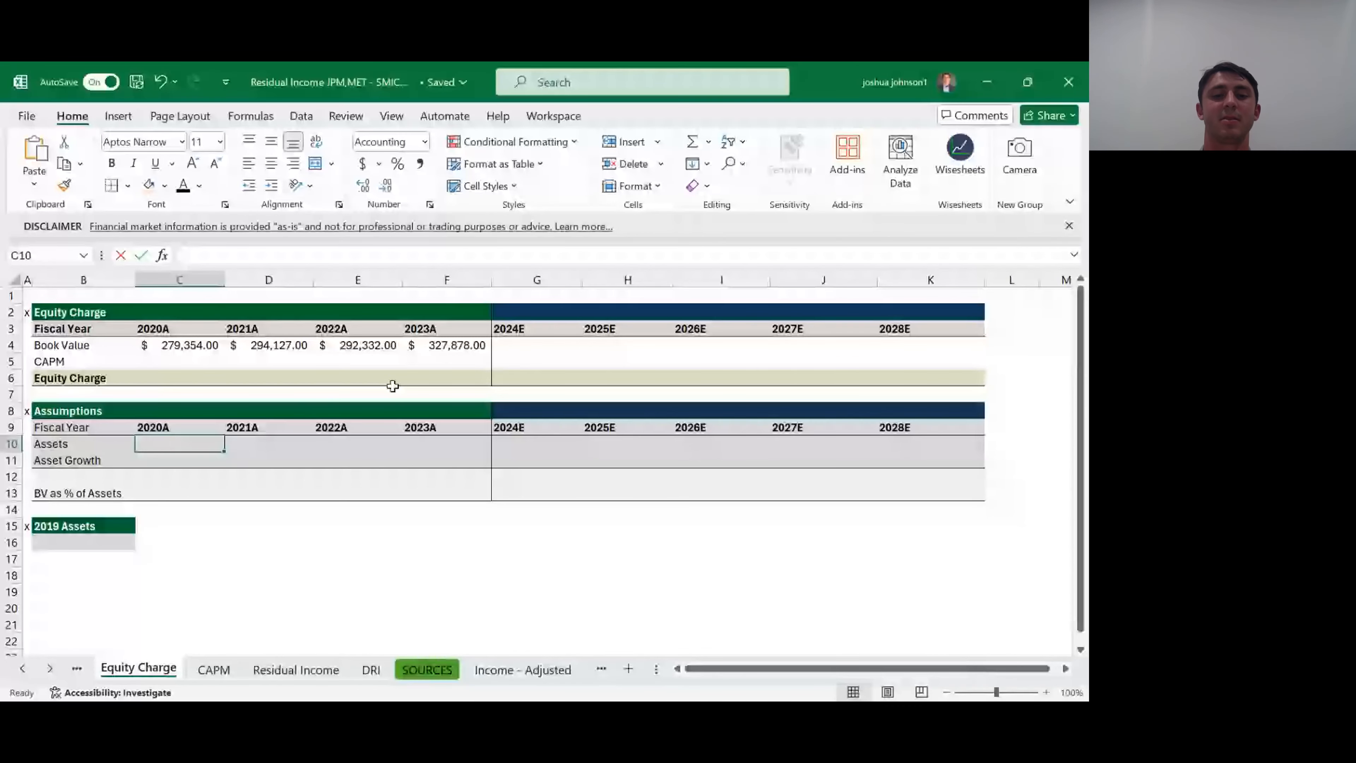
type("=")
key("ctrl+Page_Down")
key("ctrl+Page_Down")
key("ctrl+Page_Down")
key("ctrl+Page_Down")
key("ctrl+Page_Down")
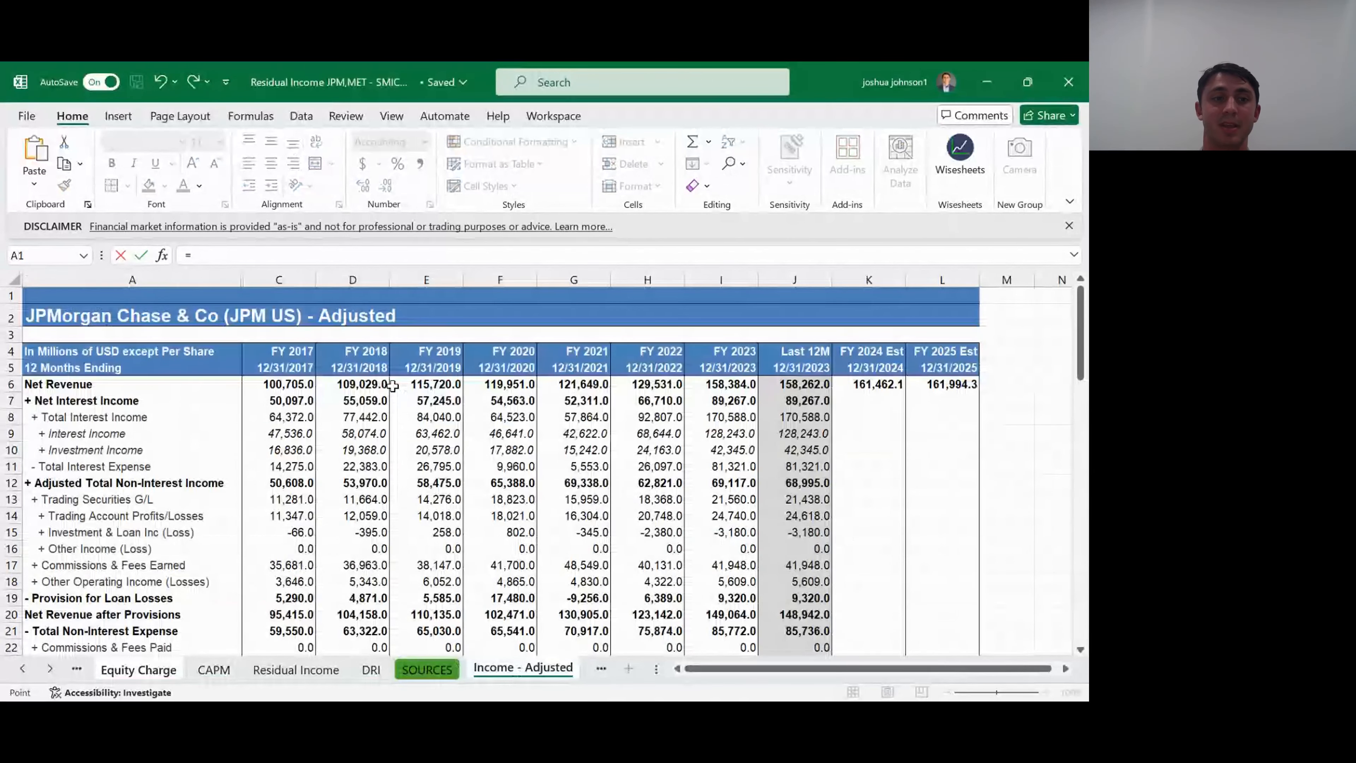
key("Down")
key("Down")
key("Down")
key("Down")
key("Down")
key("Down")
key("Down")
key("Down")
key("Down")
key("Down")
key("Down")
key("Down")
key("Return")
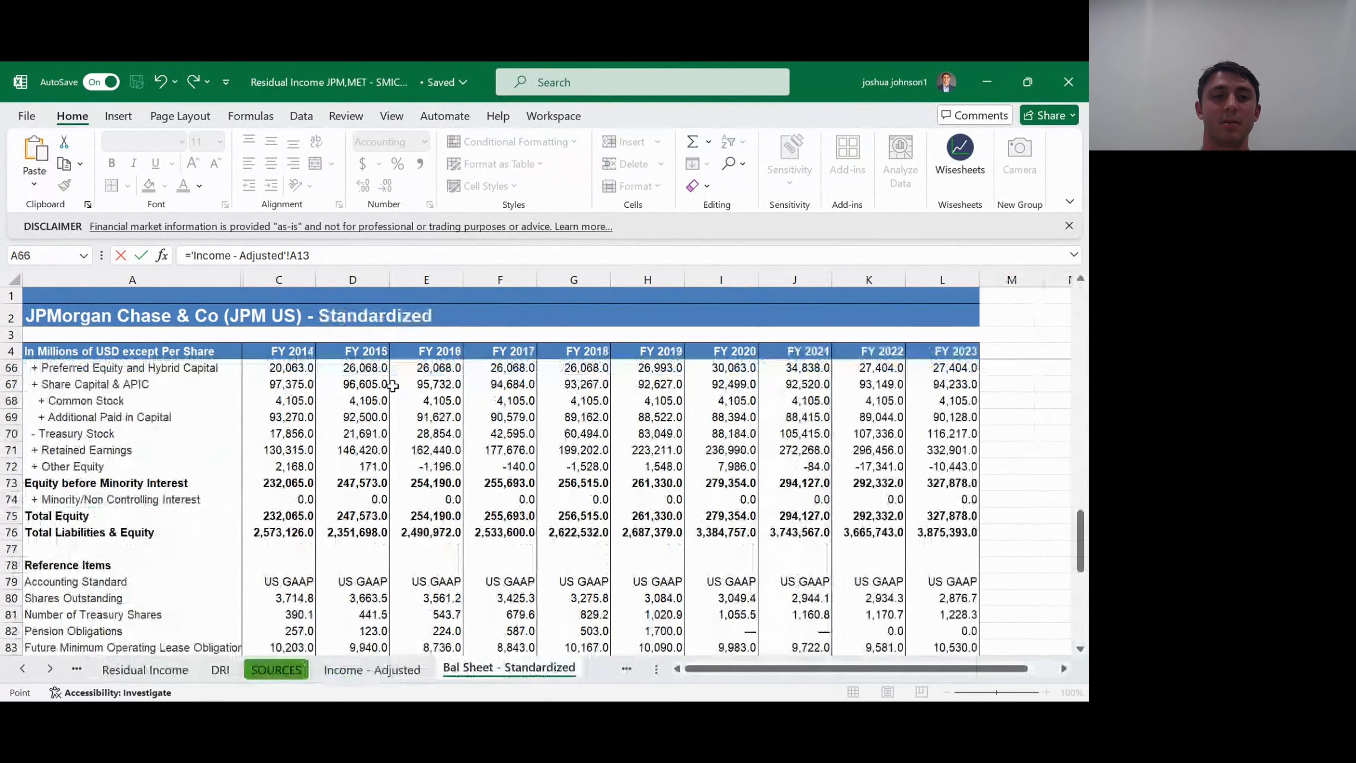
key("Down")
key("Down")
key("Down")
key("Down")
key("Down")
key("Down")
key("Down")
key("Right")
key("Right")
key("Right")
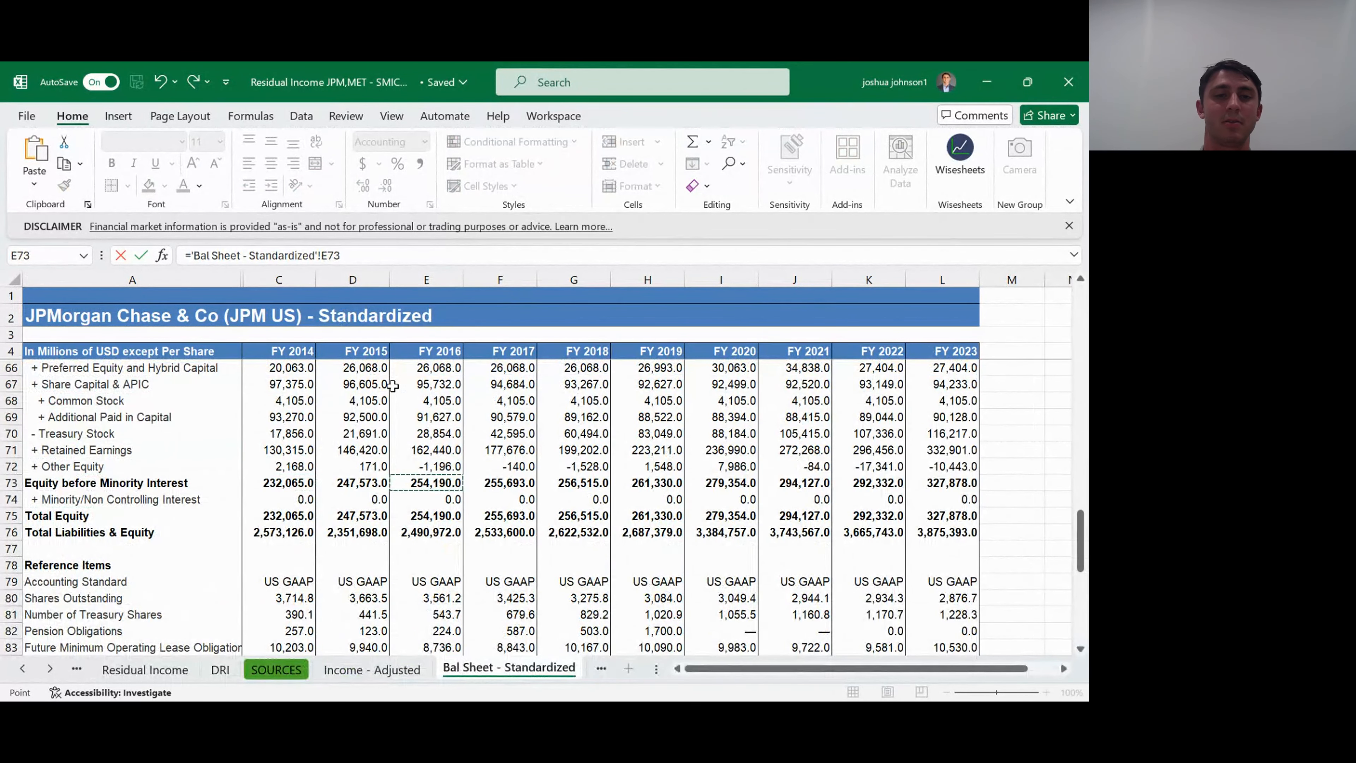
key("Up")
key("Up")
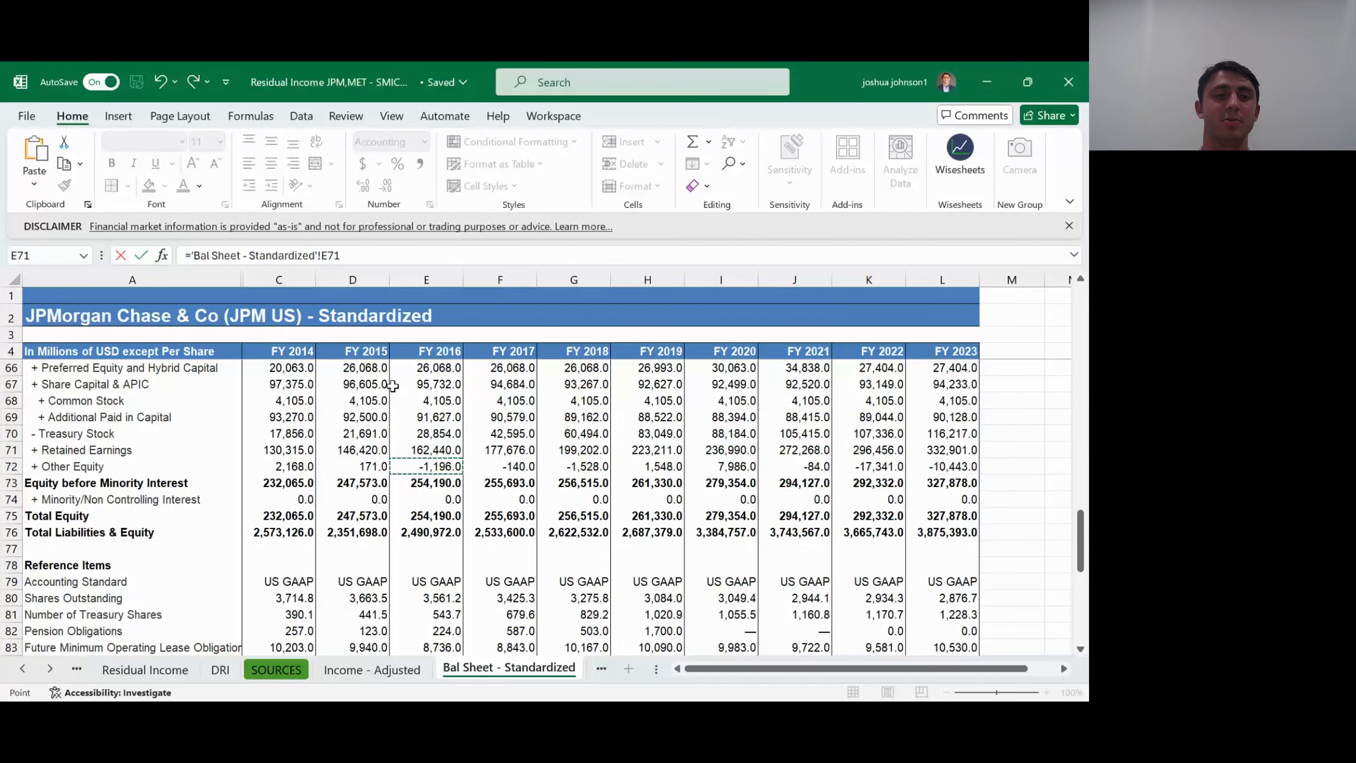
key("Up")
key("Up")
key("Up")
key("Up")
key("Up")
key("Up")
key("Up")
key("Up")
key("Up")
key("Up")
key("Up")
key("Up")
key("Up")
key("Up")
key("Up")
key("Up")
key("Up")
key("Up")
key("Up")
key("Up")
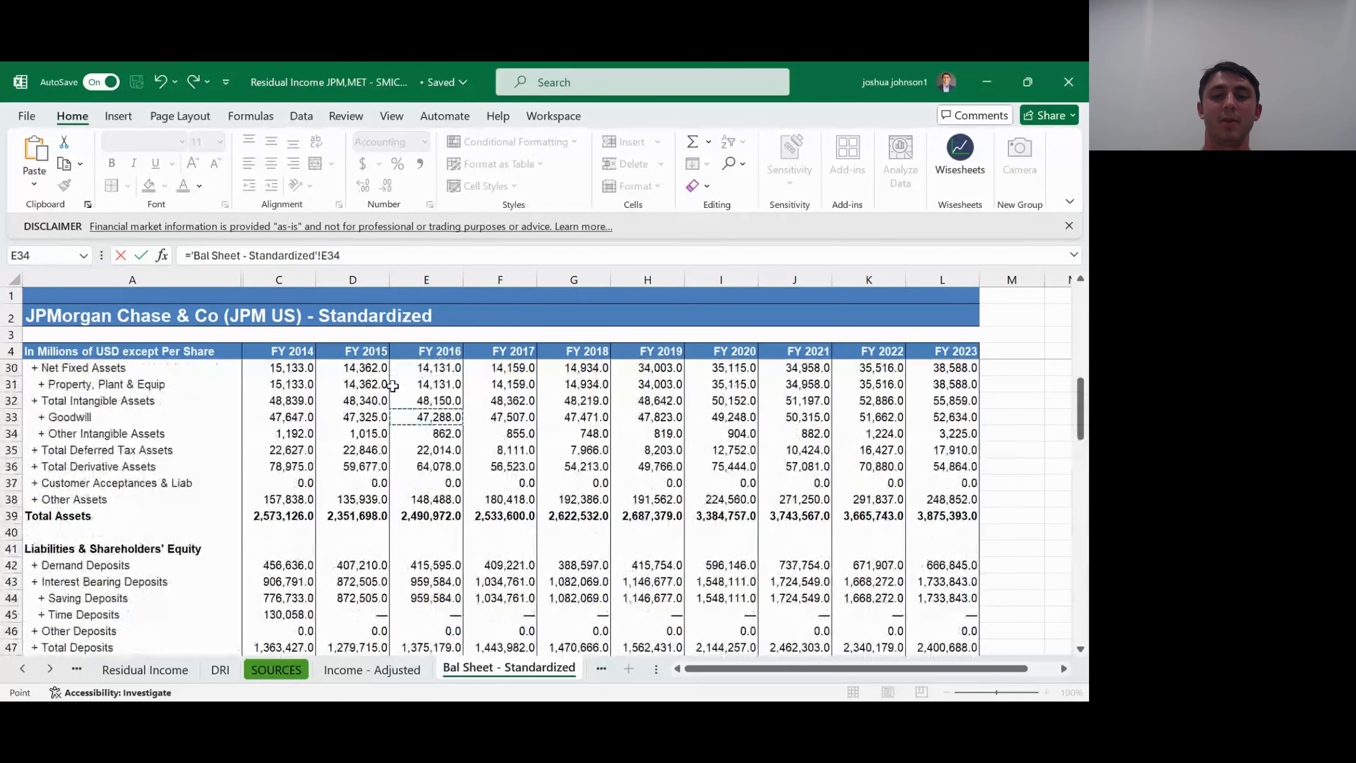
key("Right")
key("Right")
key("Right")
key("Right")
key("Down")
key("Down")
key("Down")
key("Down")
key("Down")
key("Return")
type("\\")
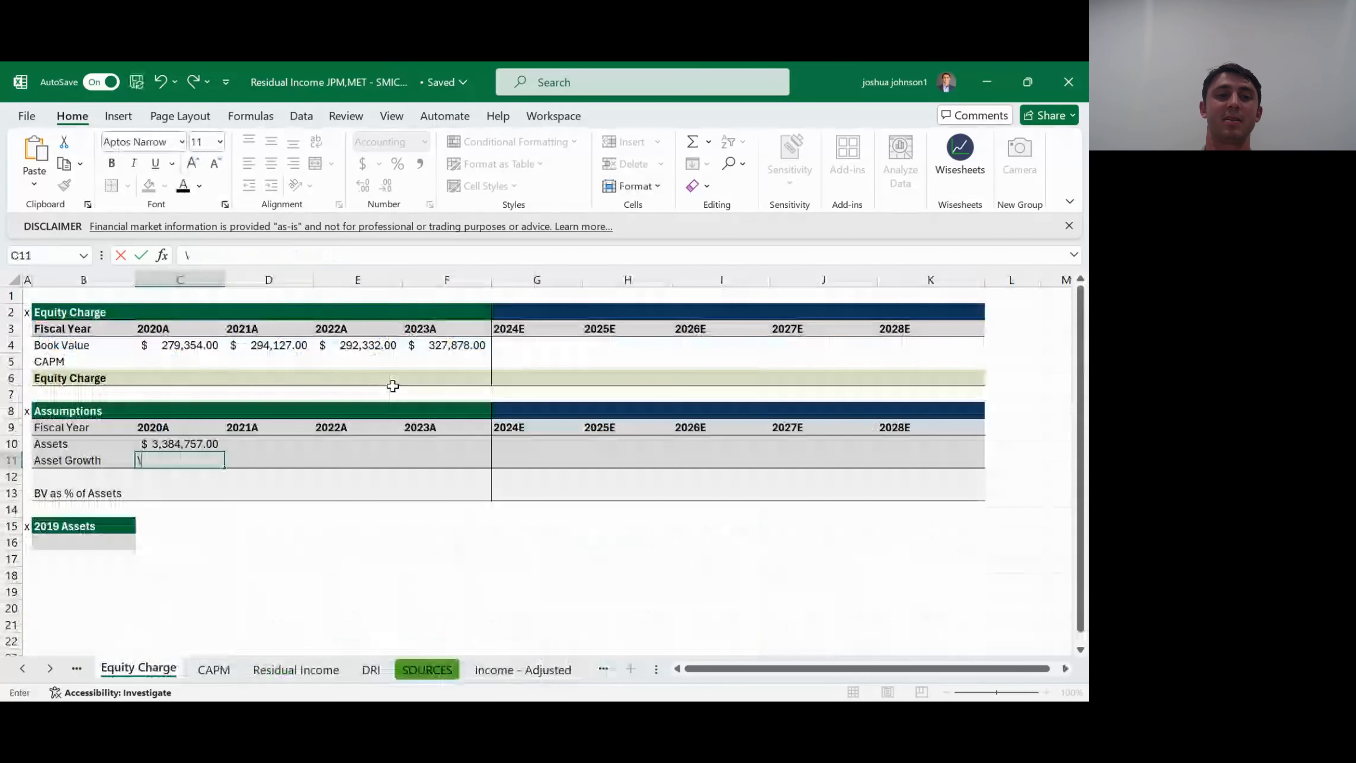
key("Return")
- Fill the Assets link from C10 across to F10 for 2021A through 2023A and clear the stray backslash from C11
key("Up")
key("Up")
key("shift+Right")
key("shift+Right")
key("shift+Right")
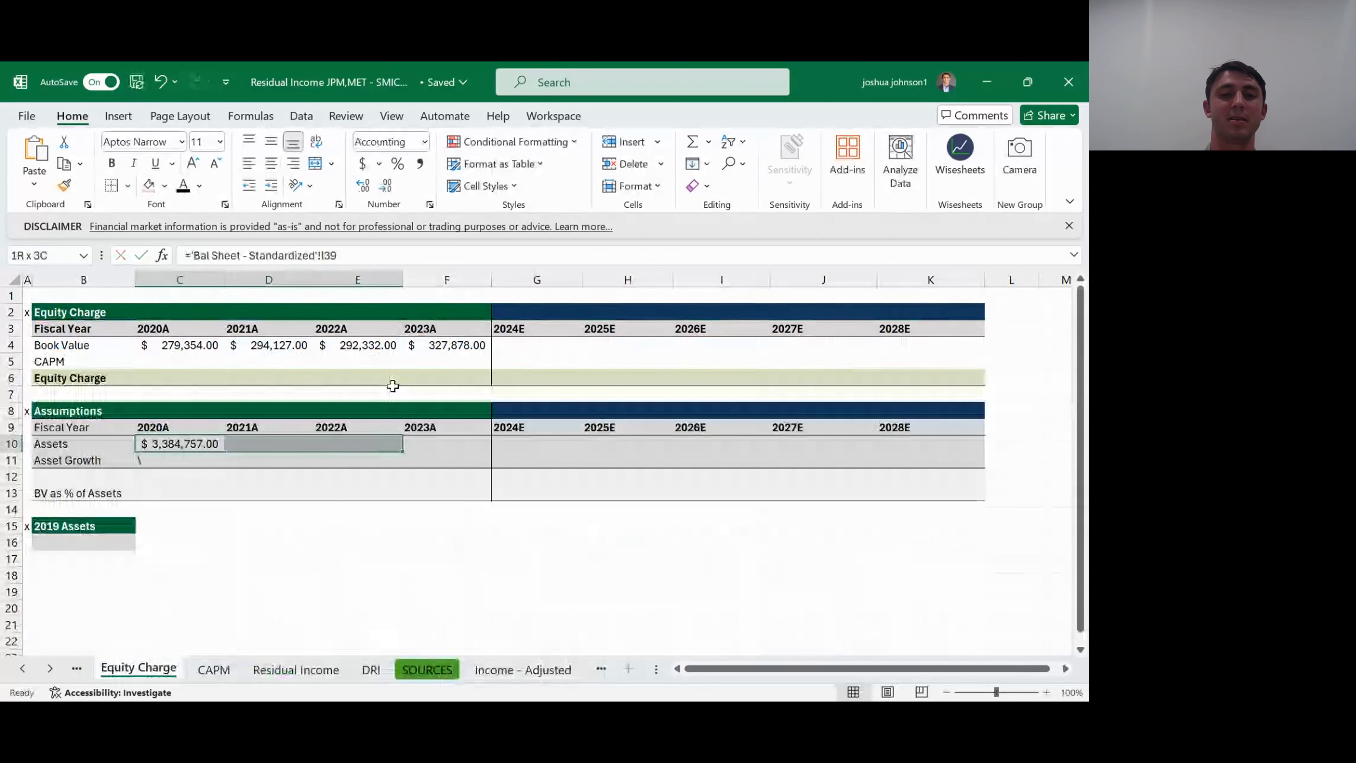
key("ctrl+r")
key("Down")
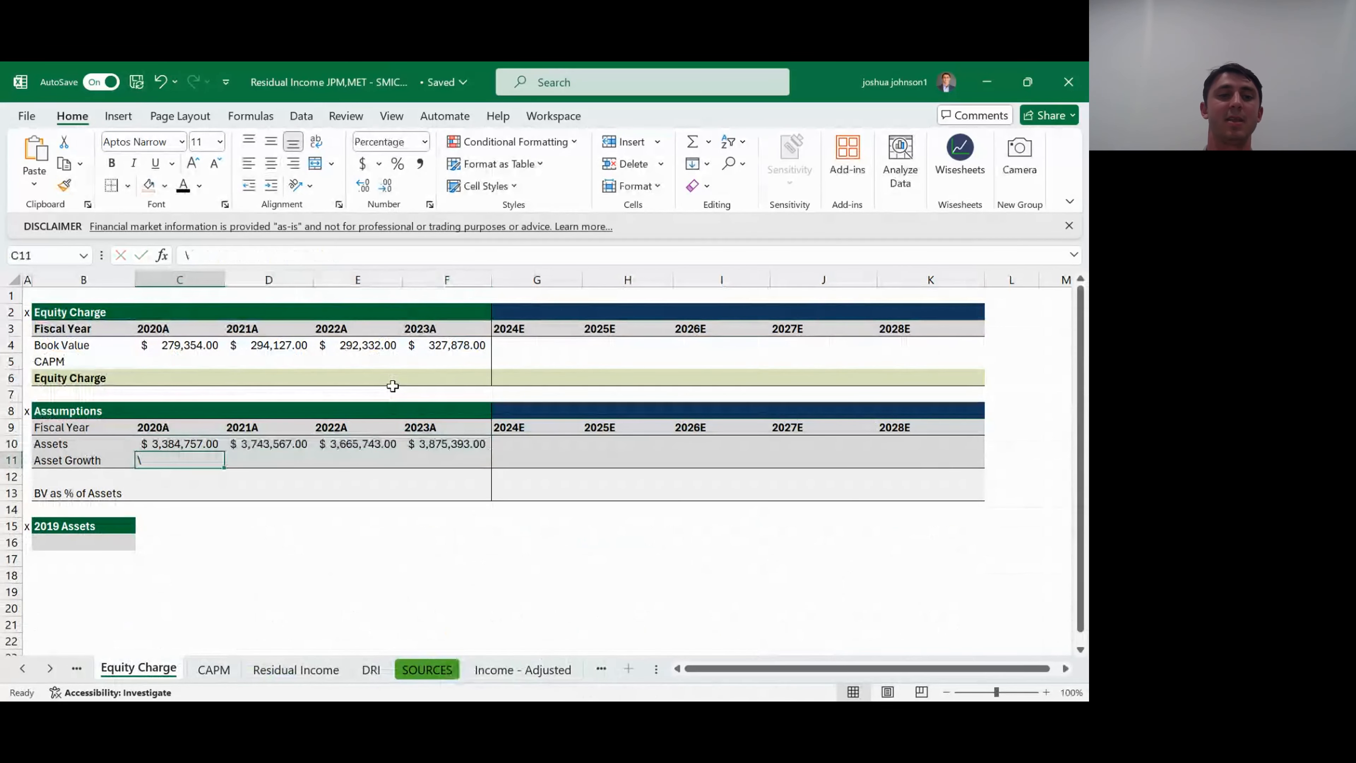
key("BackSpace")
key("Return")
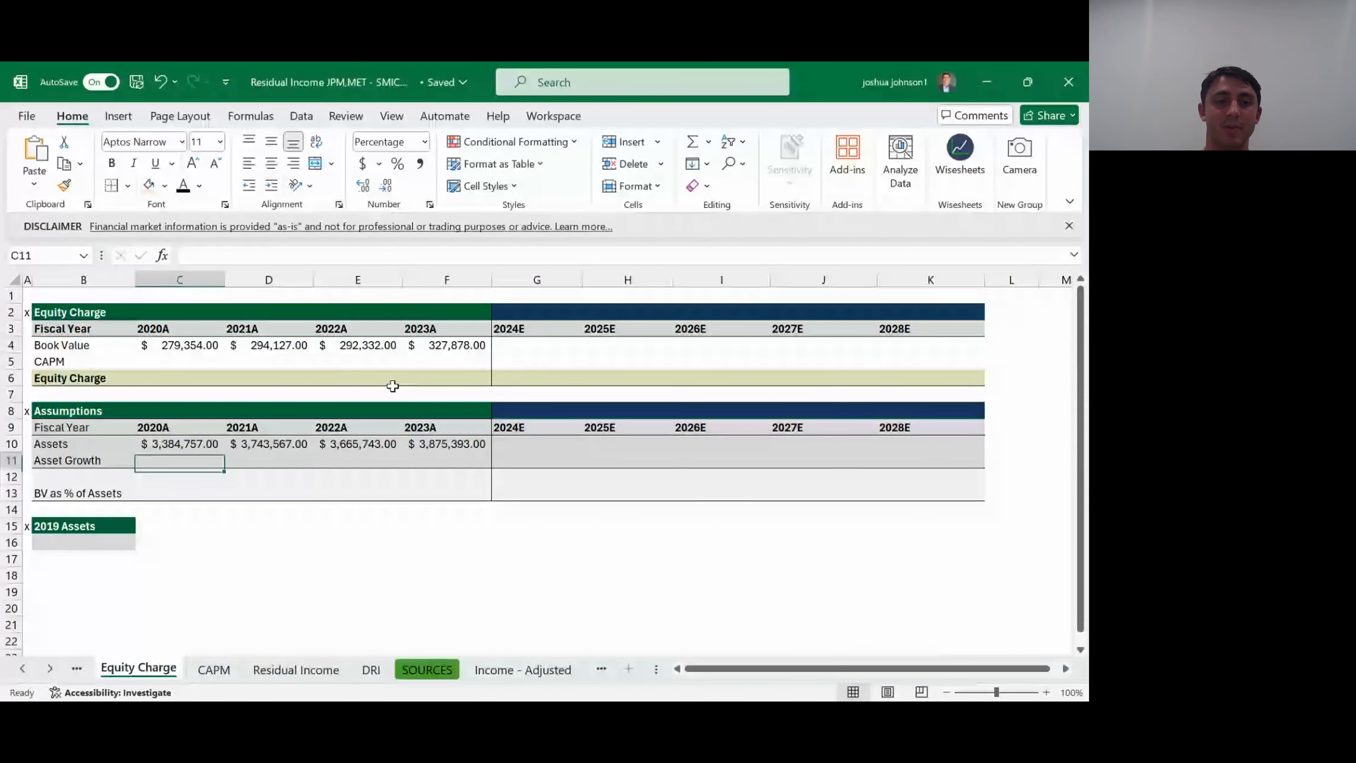
- Link the 2019 Assets cell B16 to FY 2019 Total Assets with ='Bal Sheet - Standardized'!H39
key("Down")
key("Down")
key("Down")
key("Down")
key("Left")
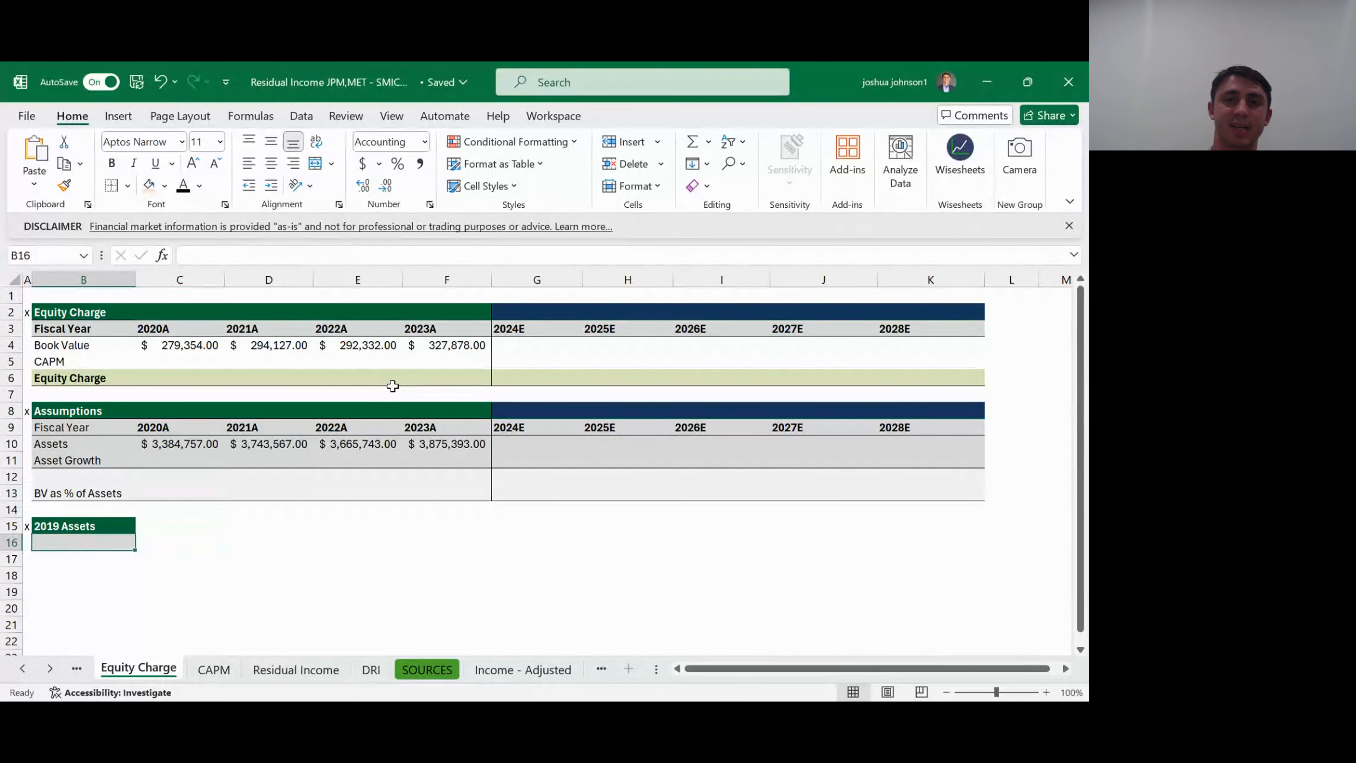
type("=")
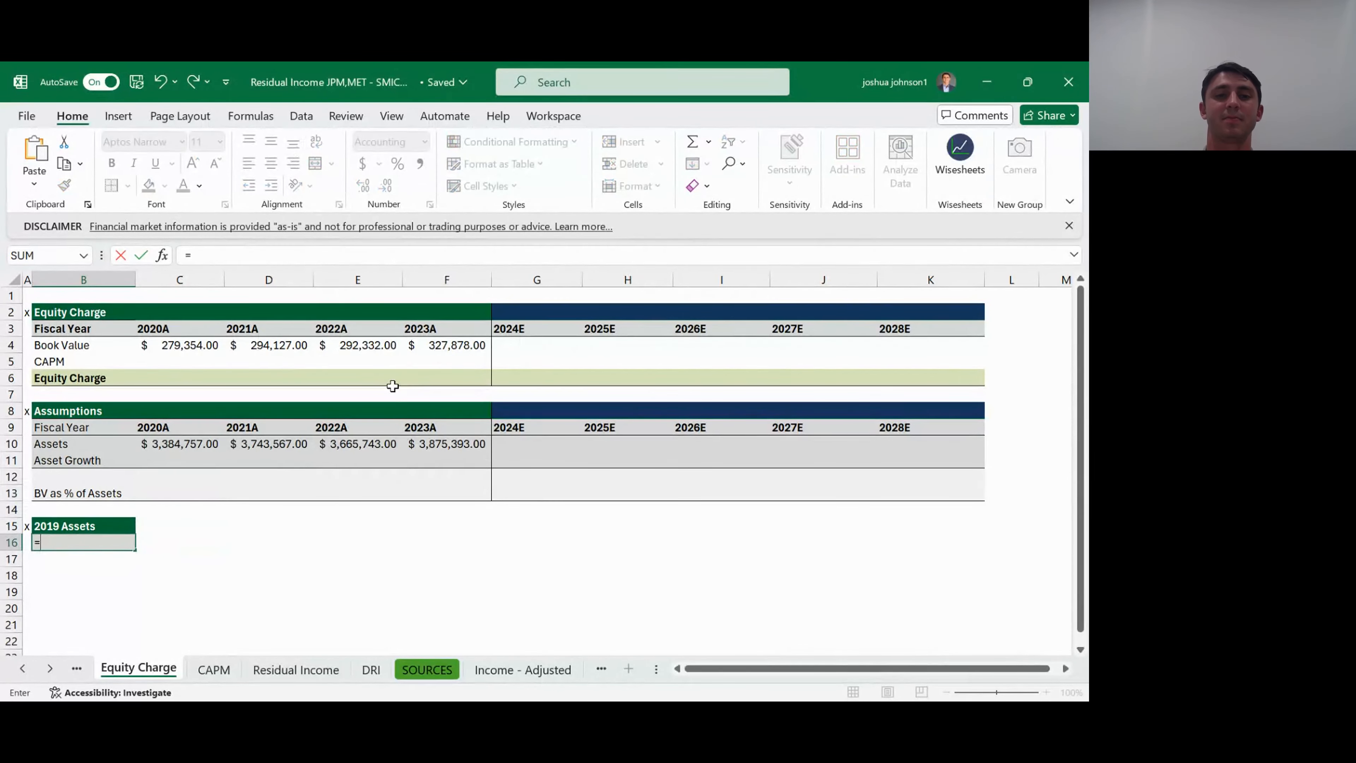
key("ctrl+Page_Down")
key("ctrl+Page_Down")
key("ctrl+Page_Down")
key("ctrl+Page_Down")
key("ctrl+Page_Down")
key("ctrl+Page_Down")
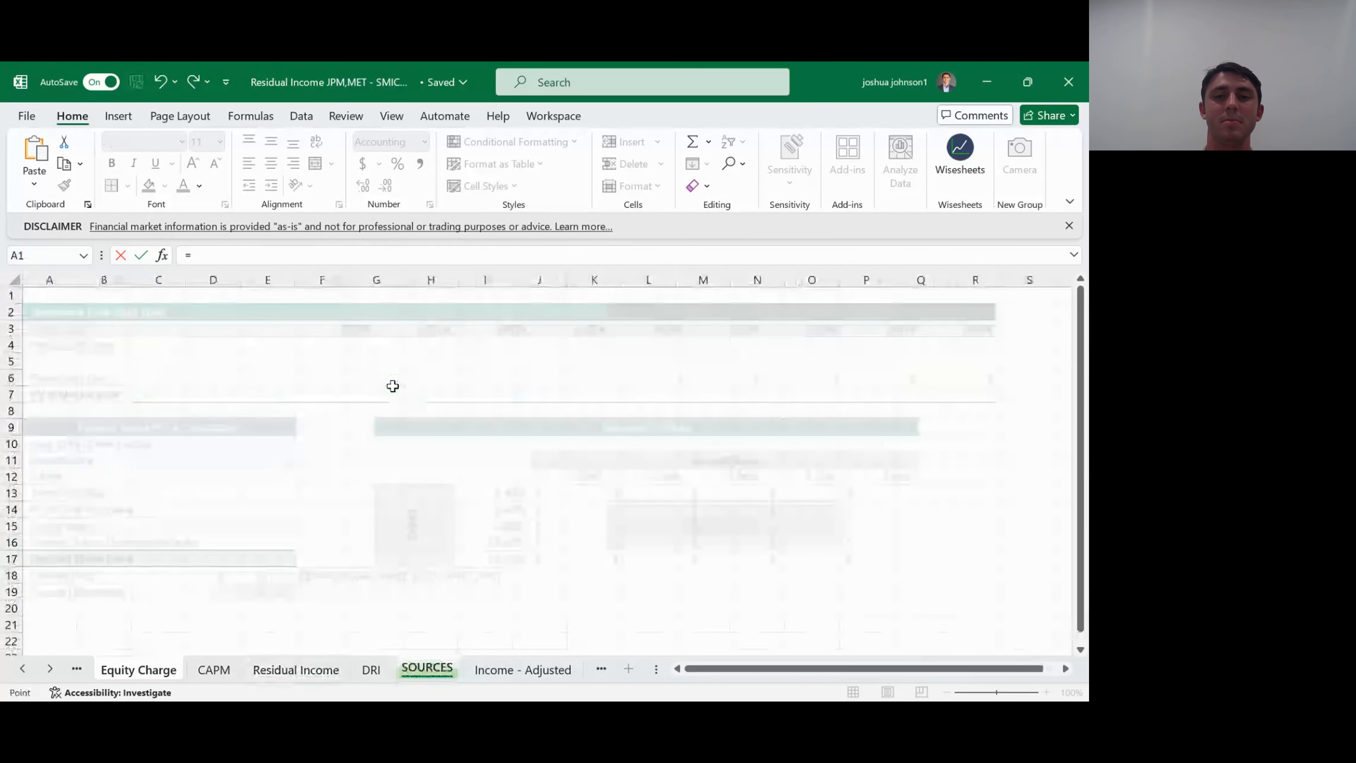
key("ctrl+Down")
key("Right")
key("Right")
key("Right")
key("Right")
key("Right")
key("Right")
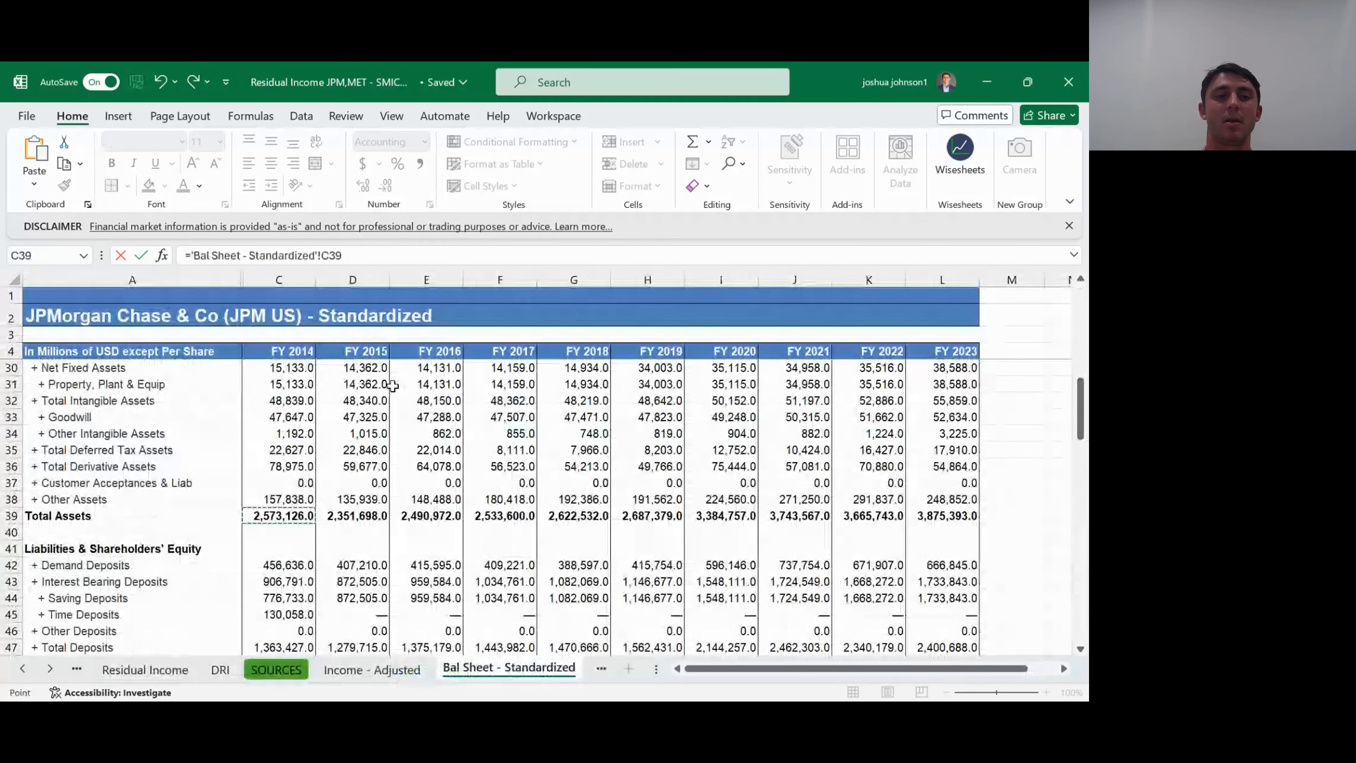
key("Return")
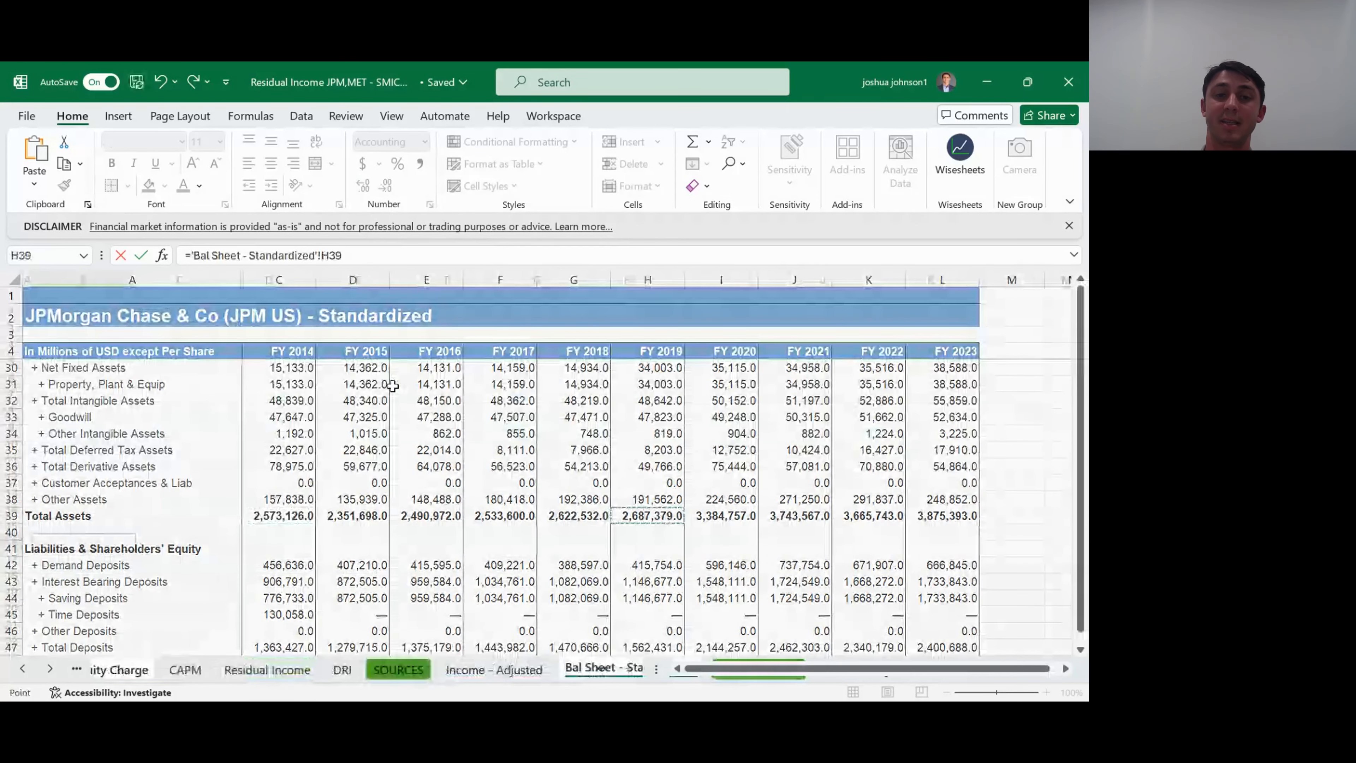
- Calculate 2020A Asset Growth in C11 as the change from 2019 Assets with =(C10-B16)/B16
key("Up")
key("Up")
key("Up")
key("Up")
key("Up")
key("Right")
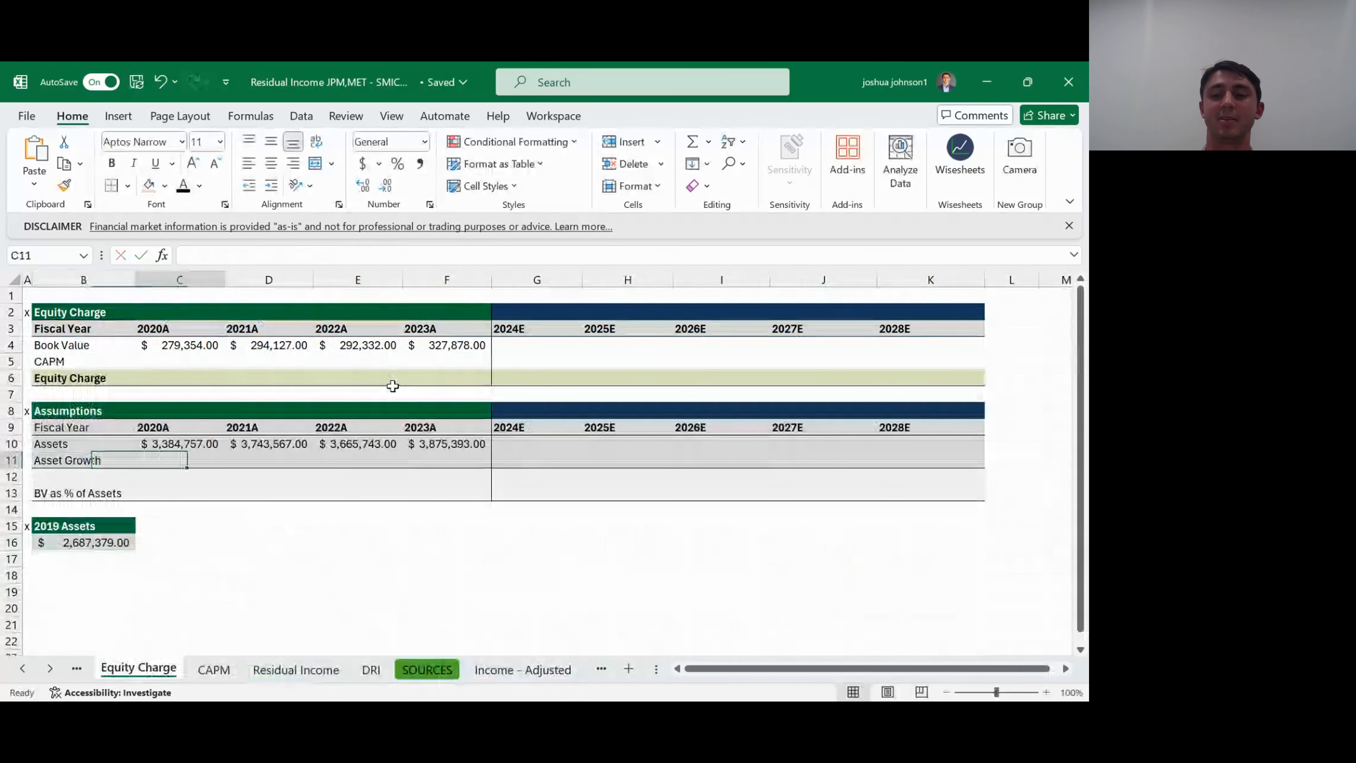
type("=")
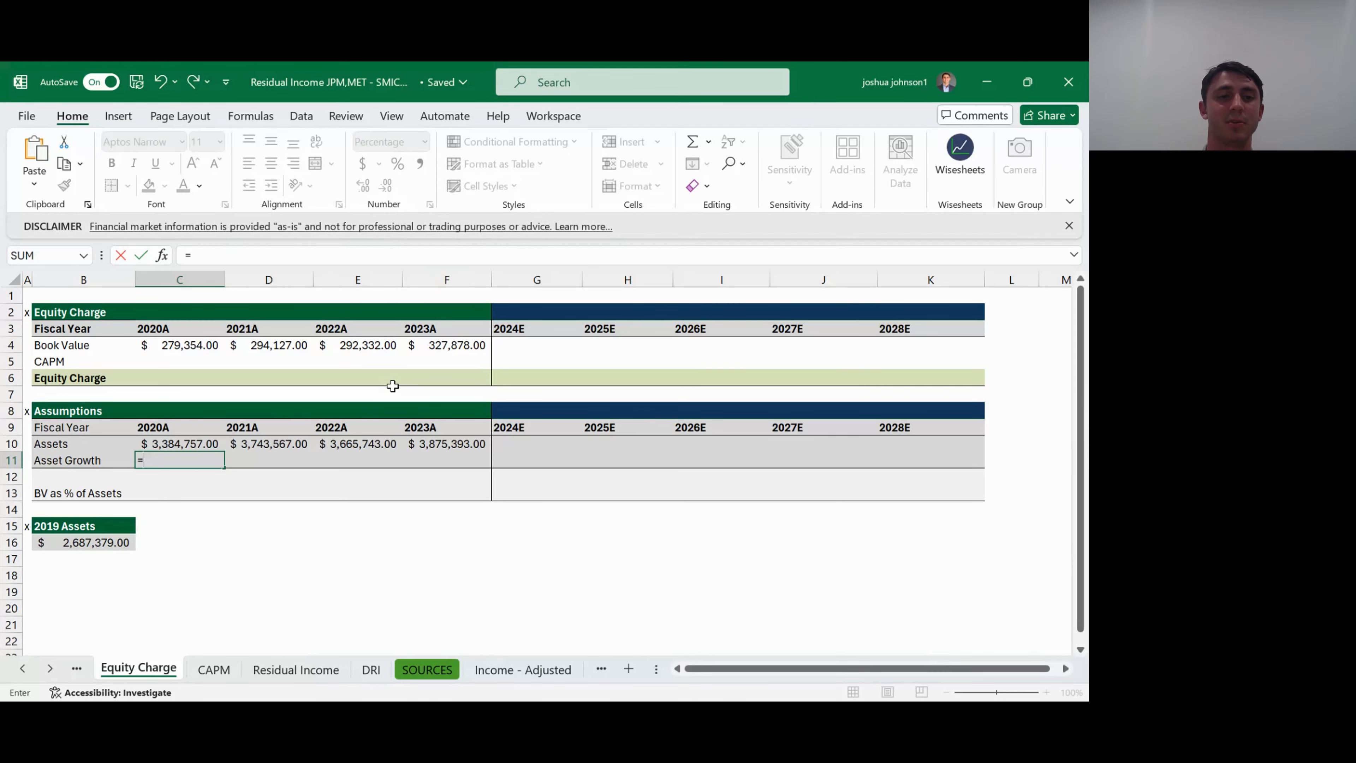
type("(")
key("Up")
type("-")
key("Down")
key("Down")
key("Down")
key("Down")
key("Down")
key("Left")
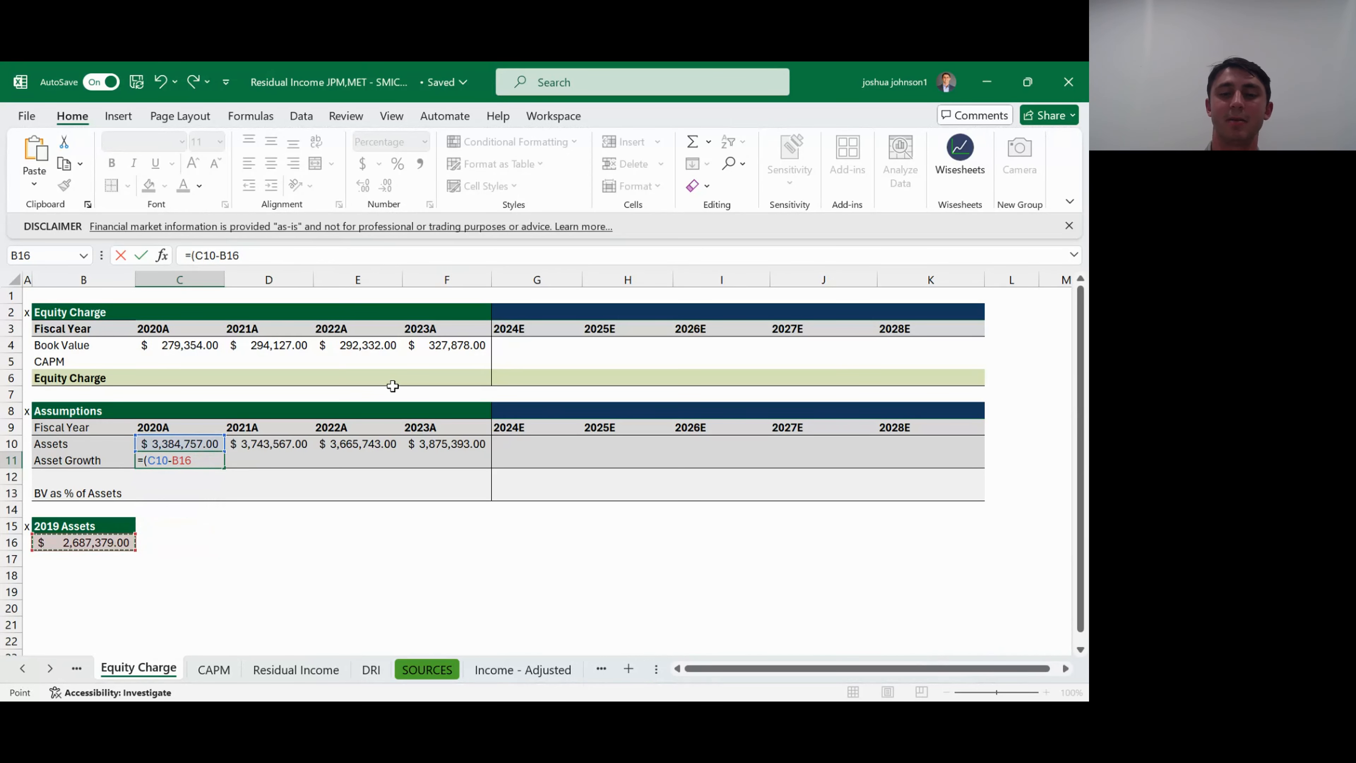
type(")")
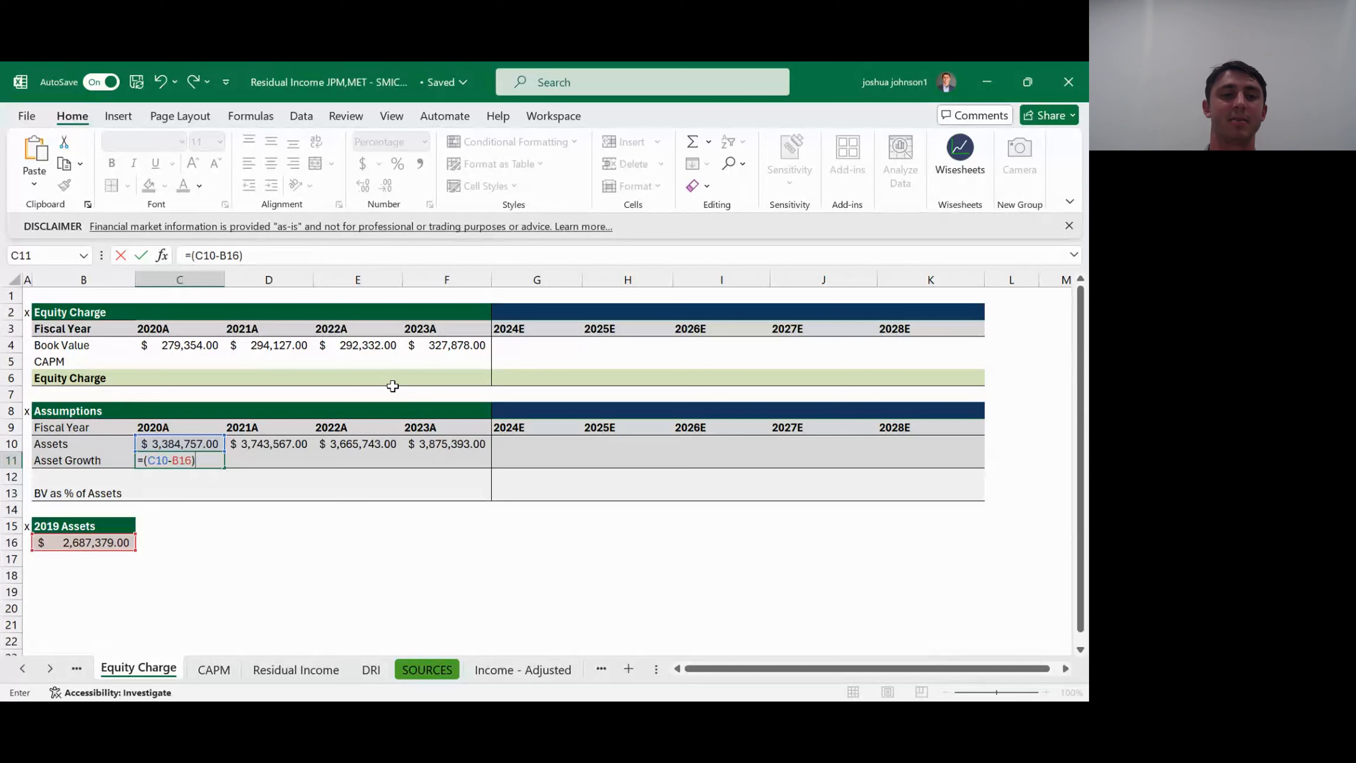
type("/")
key("Left")
key("Down")
key("Down")
key("Down")
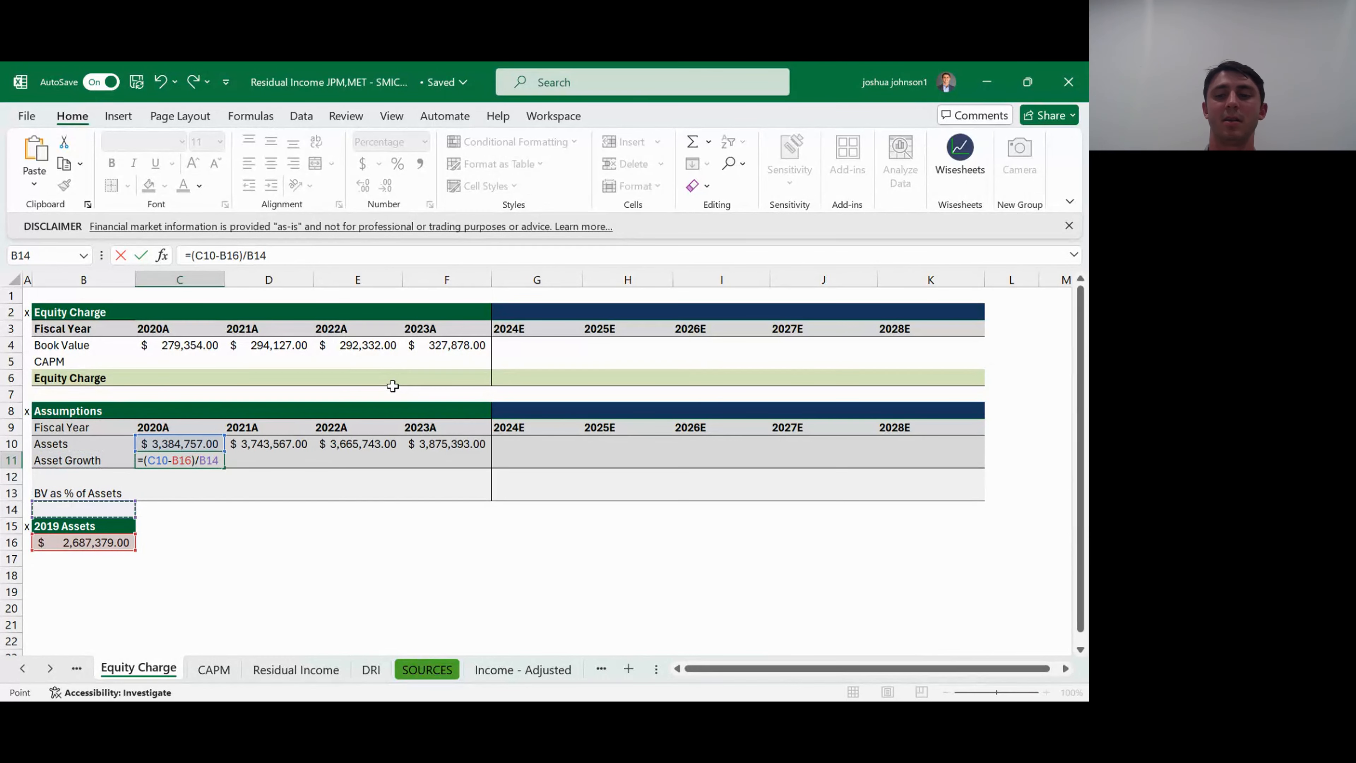
key("Down")
key("Down")
key("Return")
key("Up")
- Calculate 2021A Asset Growth in D11 with =(D10-C10)/C10
key("Right")
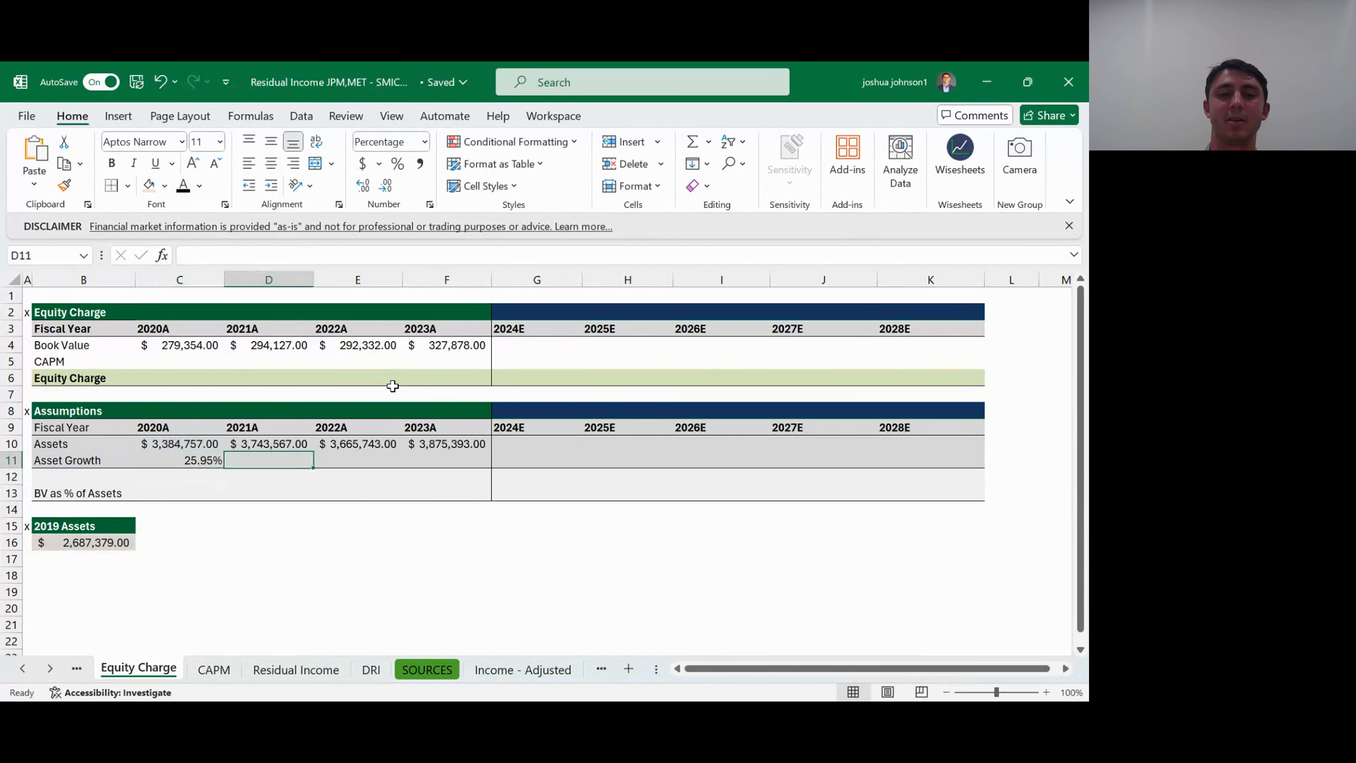
type("=(")
key("Up")
type("-")
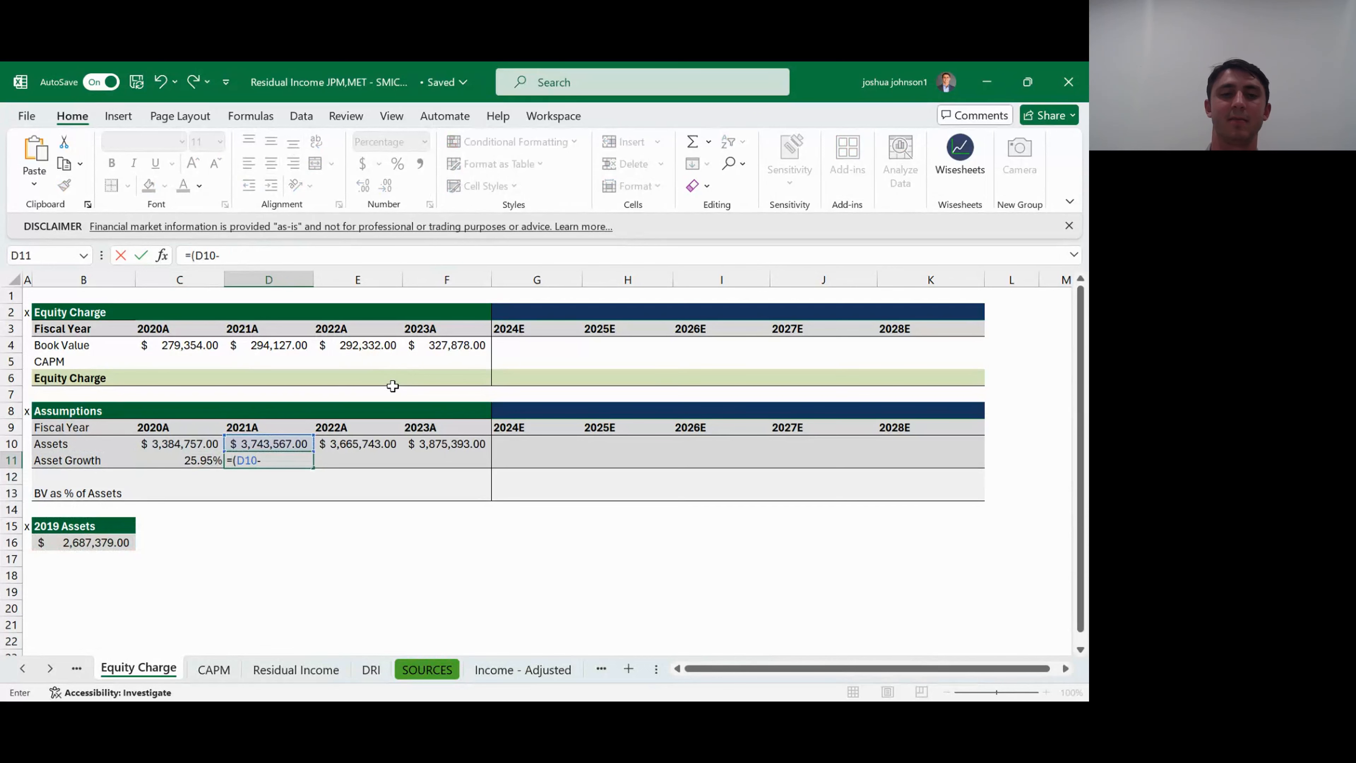
key("Left")
key("Up")
type(")/")
key("Left")
key("Up")
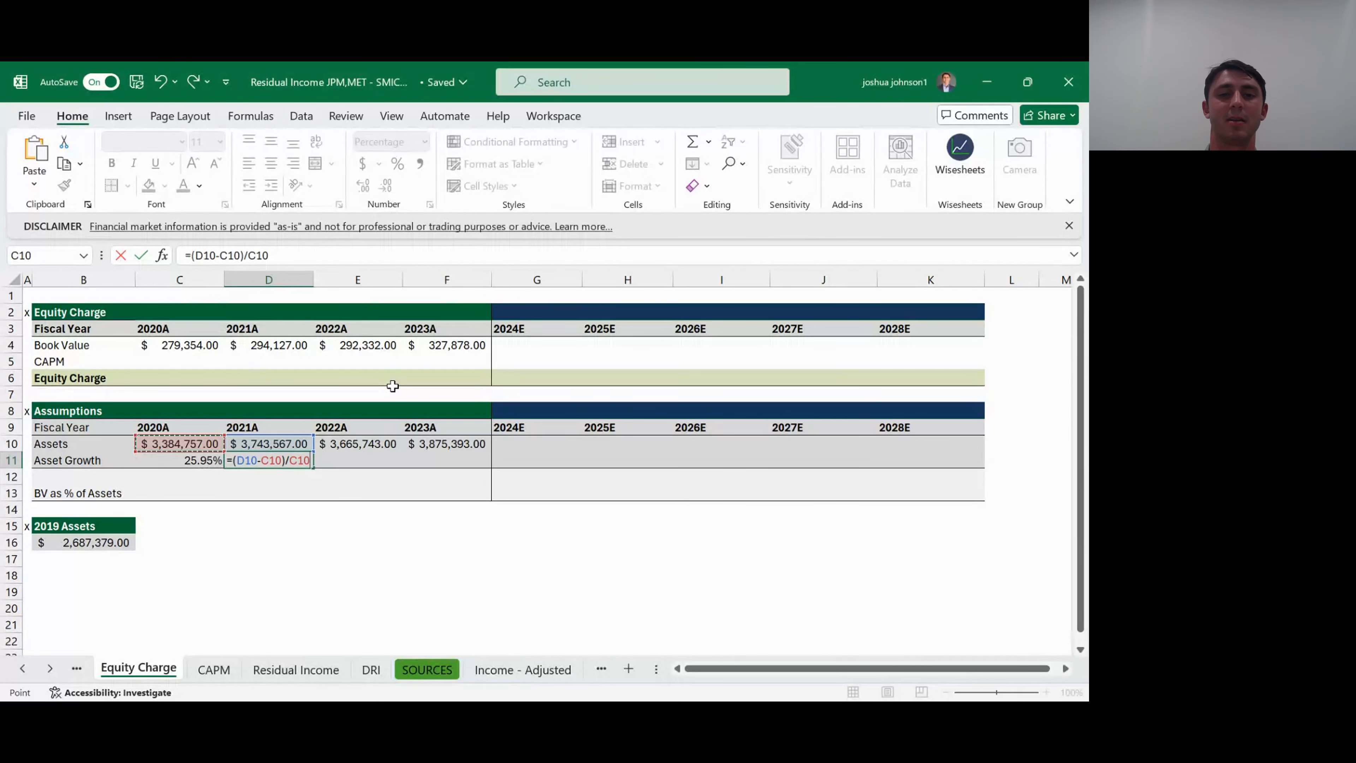
key("ctrl+Return")
- Fill the Asset Growth formula from D11 across to F11 for 2022A and 2023A
key("shift+Right")
key("shift+Right")
key("ctrl+r")
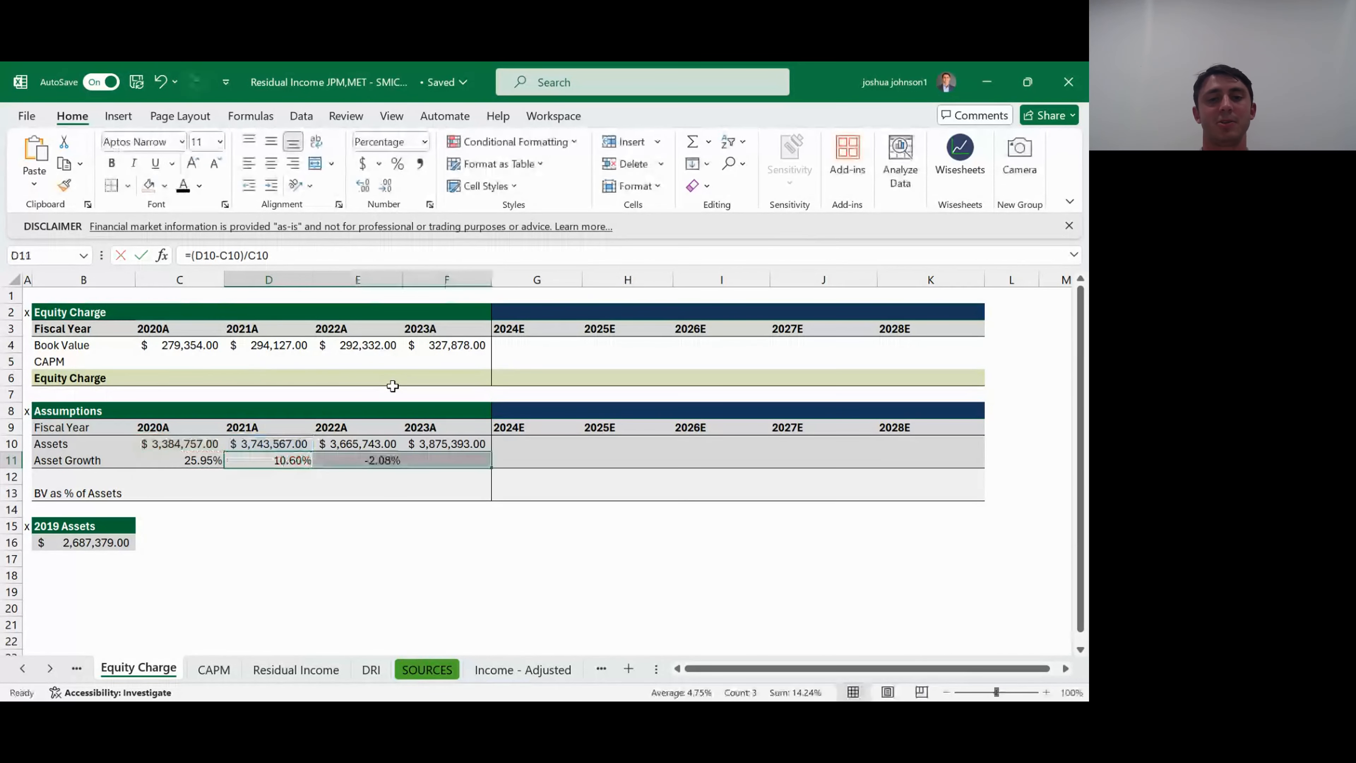
key("Right")
key("Right")
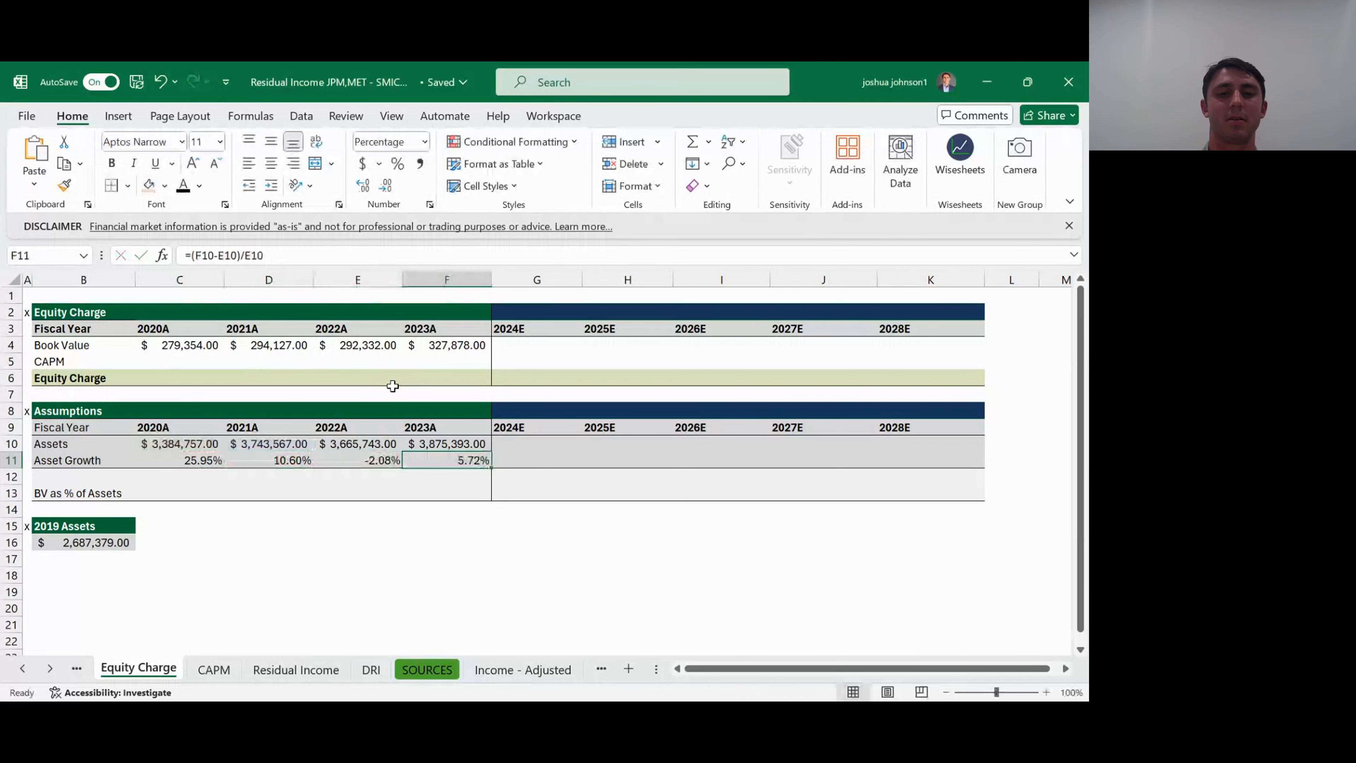
- Set 2024E Asset Growth in G11 to the historical average with =AVERAGE($C$11:$F$11)
key("Right")
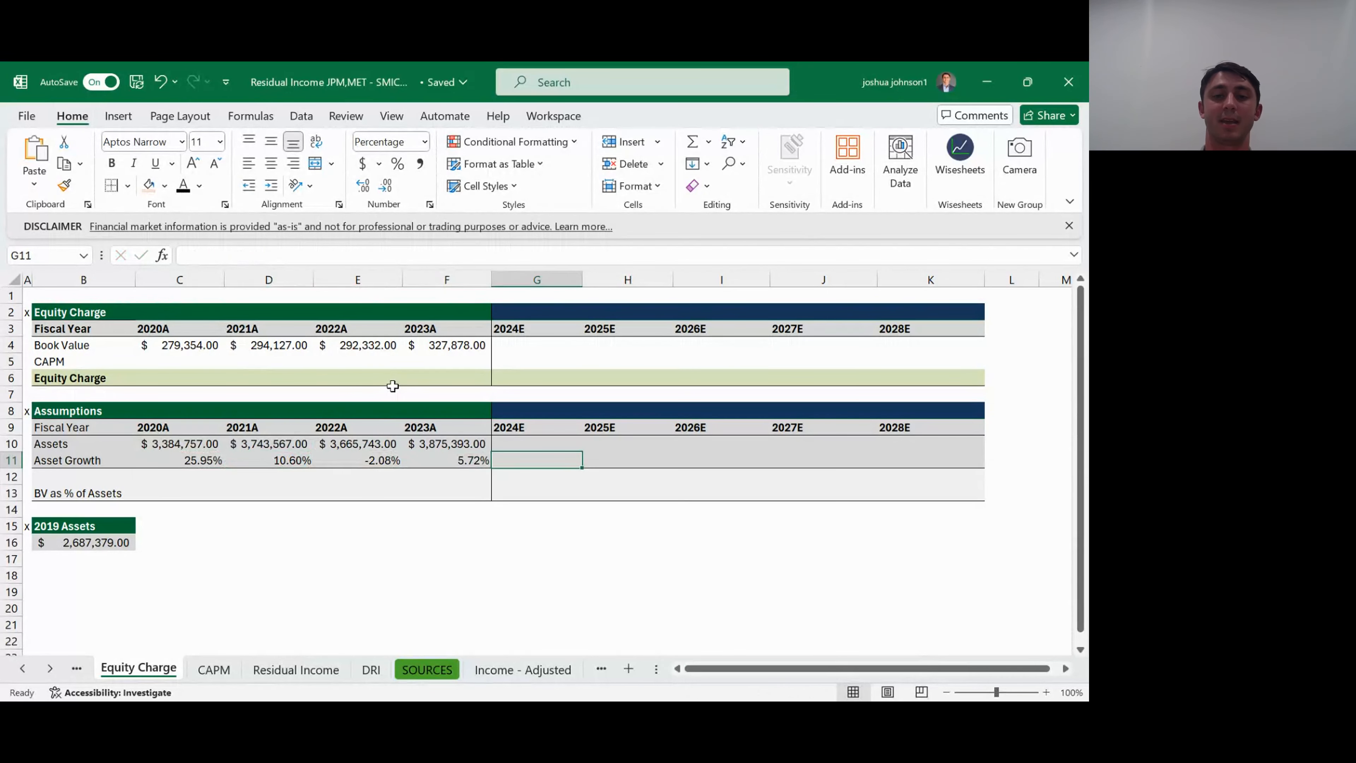
type("=AVERAGE(")
key("Left")
key("shift+Left")
key("shift+Left")
key("shift+Left")
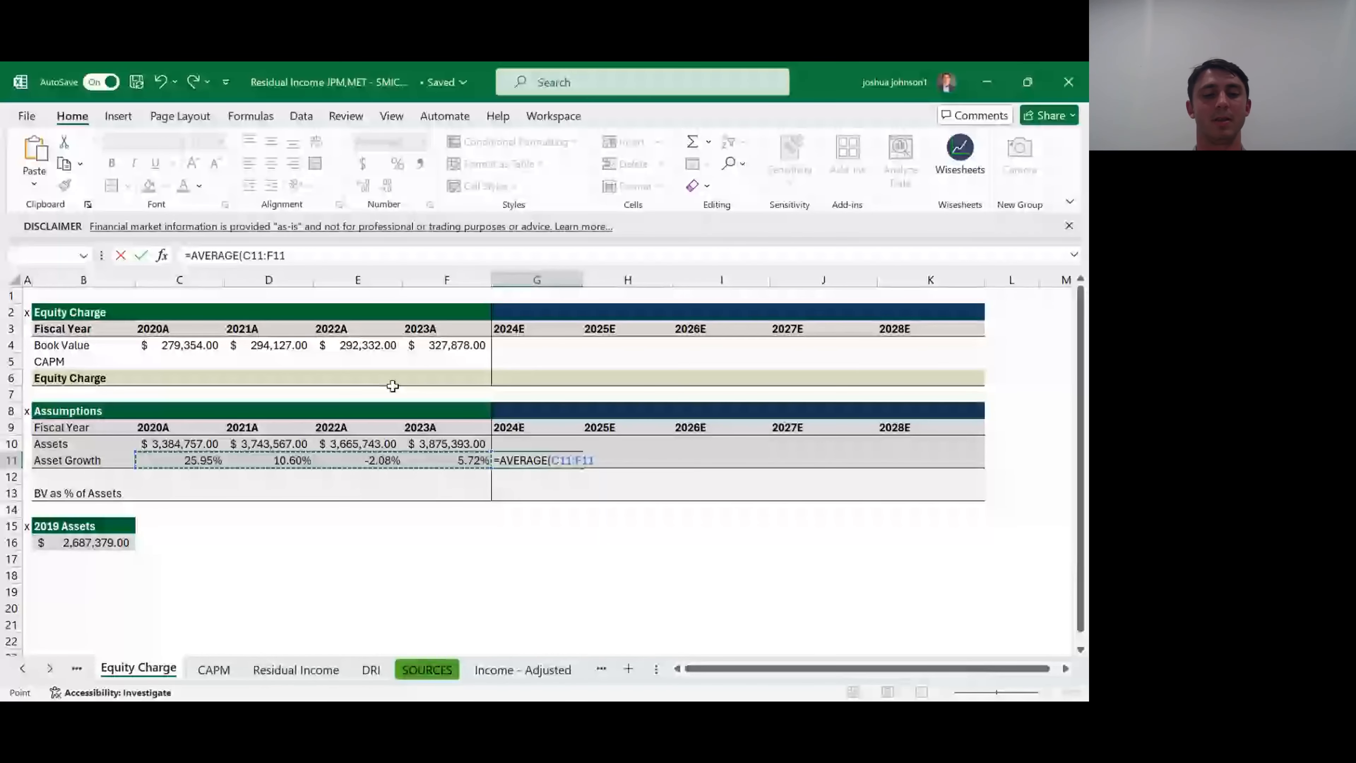
key("F4")
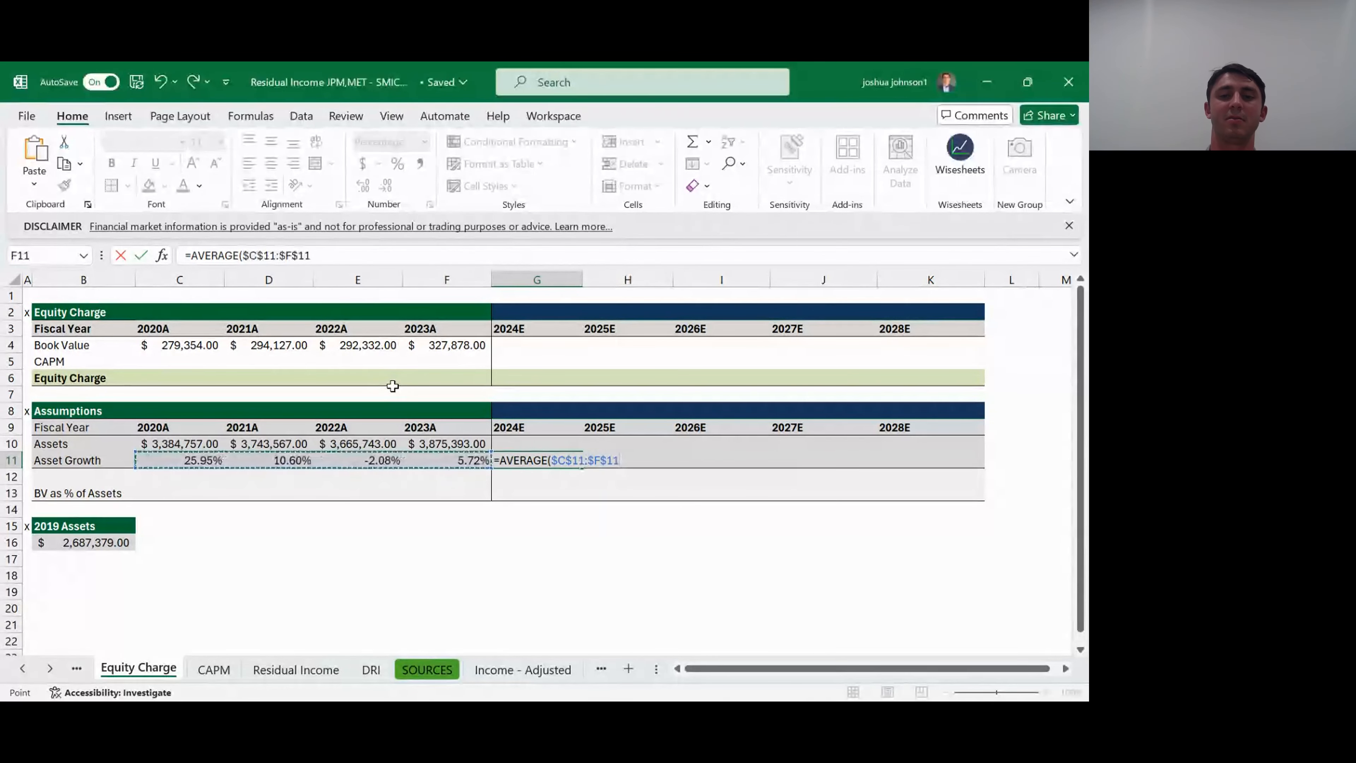
type(")")
key("ctrl+Return")
- Fill the average Asset Growth formula from G11 across to K11 for 2025E through 2028E
key("shift+Right")
key("shift+Right")
key("shift+Right")
key("shift+Right")
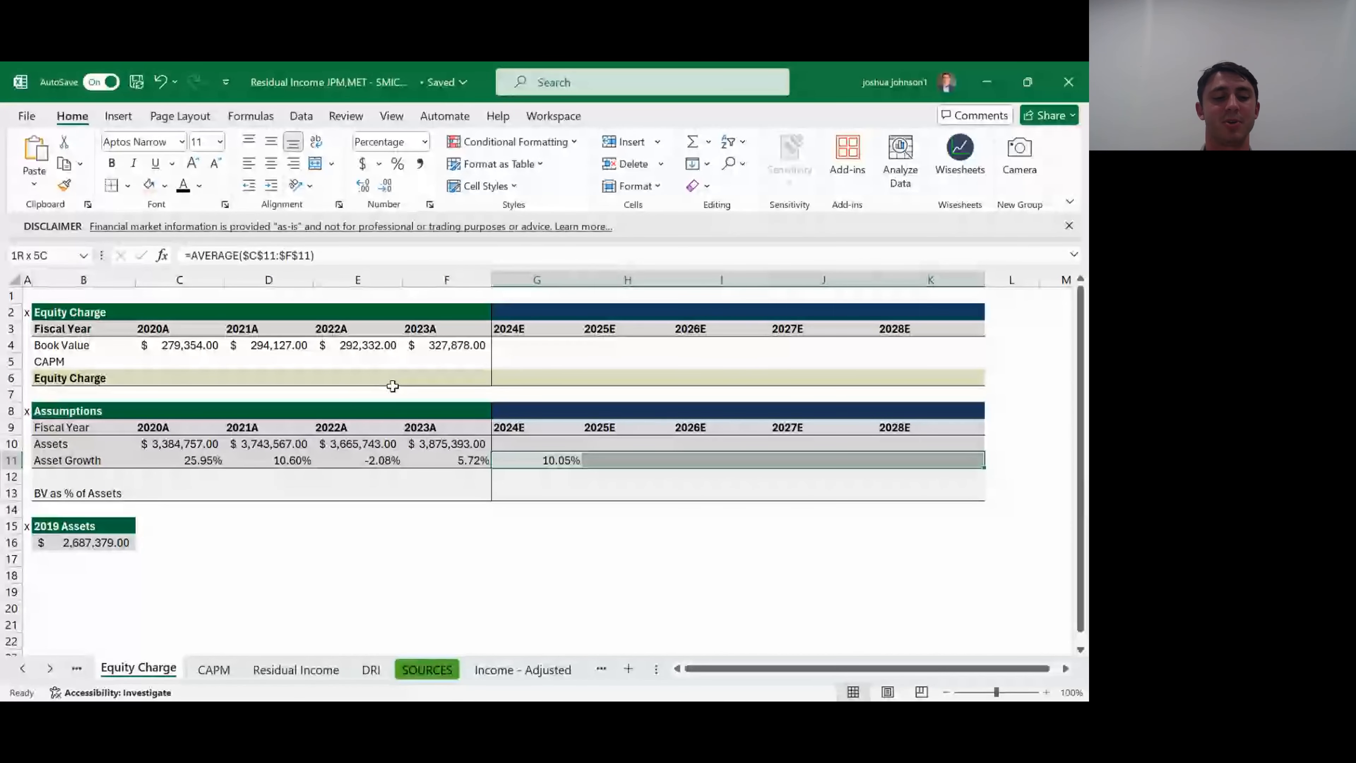
key("ctrl+r")
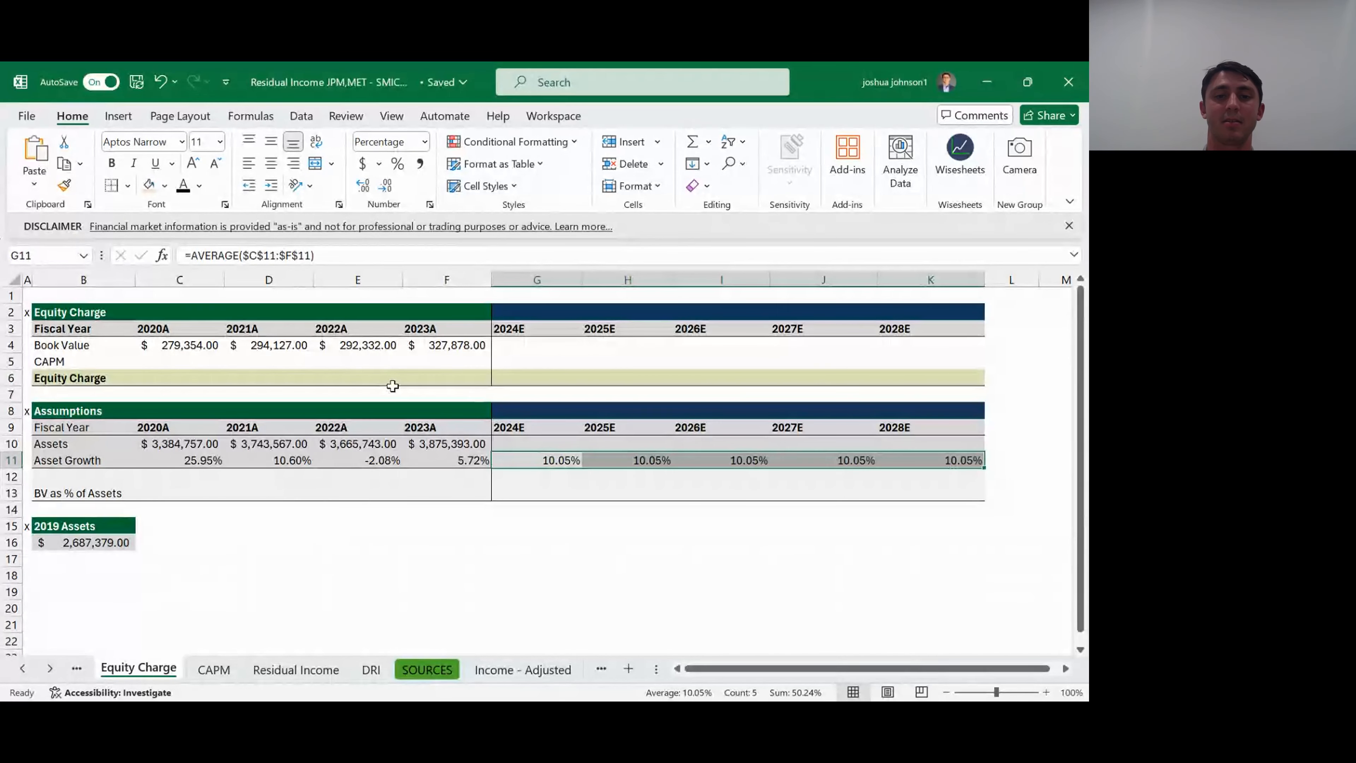
- Project 2024E Assets in G10 from 2023A Assets and the growth rate with =F10*(1+G11)
key("Up")
key("F2")
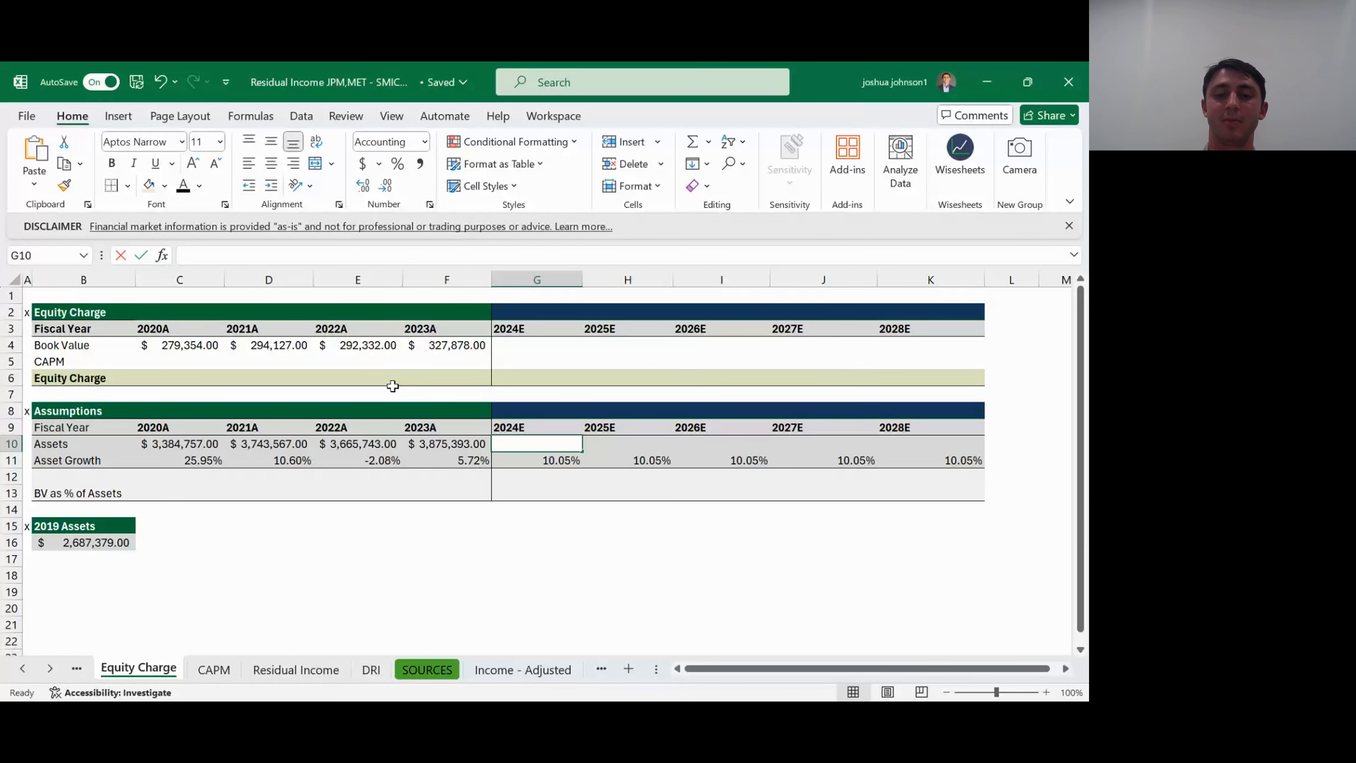
type("=")
key("Left")
type("*(1")
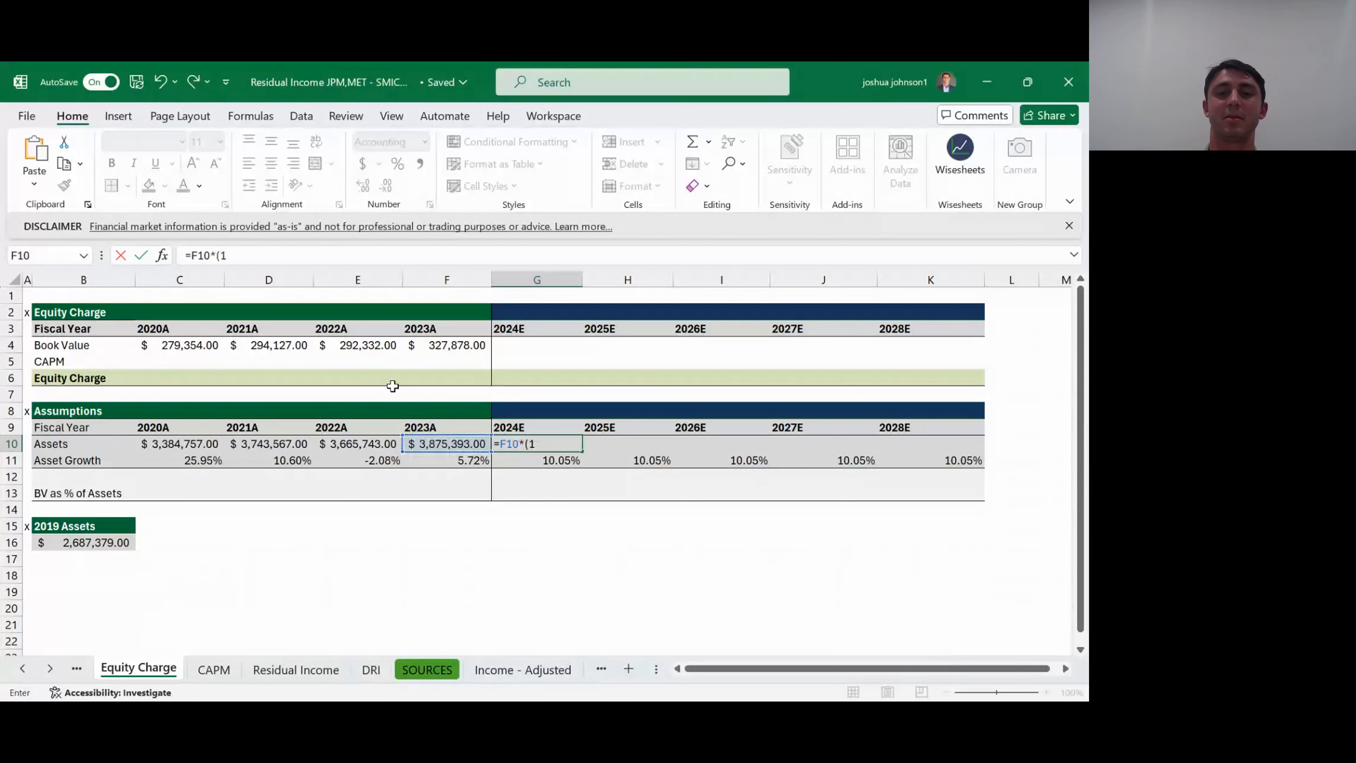
type("+")
key("Down")
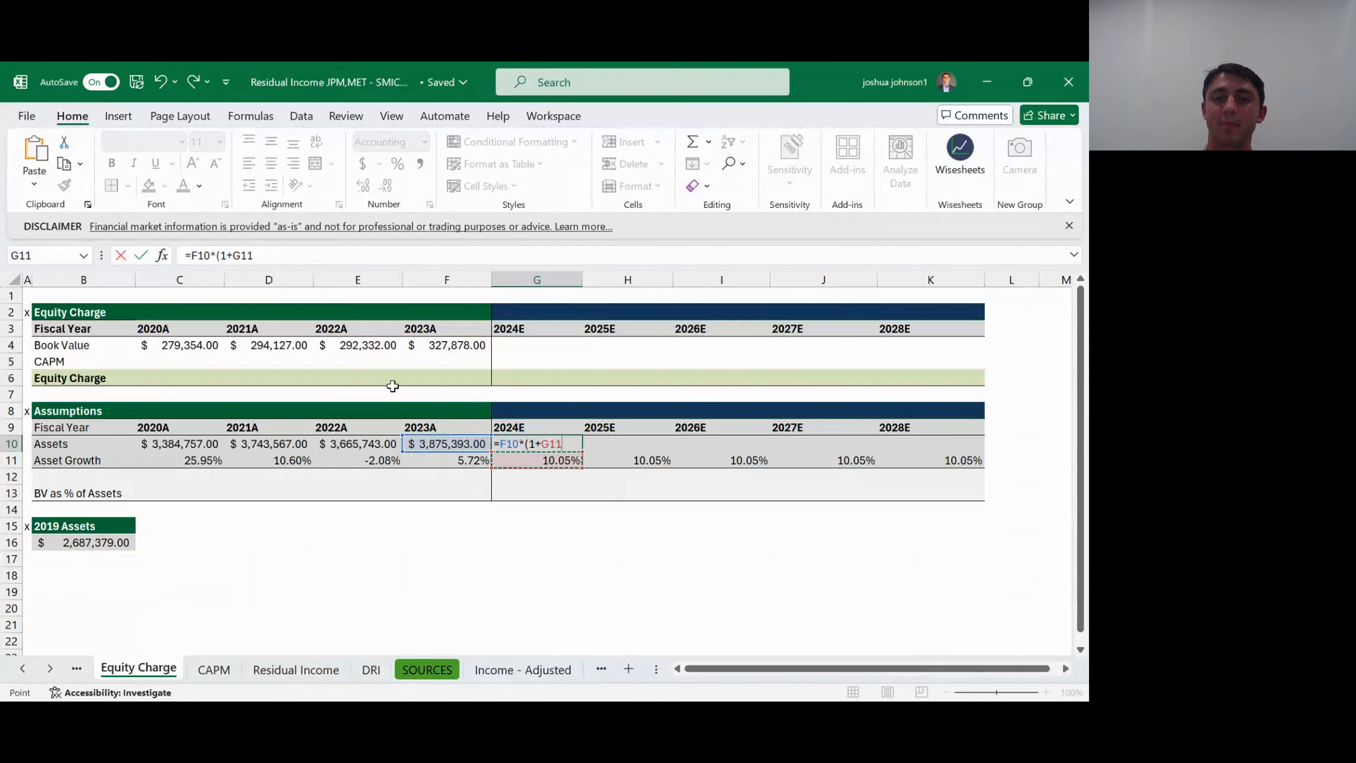
type(")")
key("Return")
key("Up")
- Fill the projected Assets formula from G10 across to K10 for 2025E through 2028E
key("shift+Right")
key("shift+Right")
key("shift+Right")
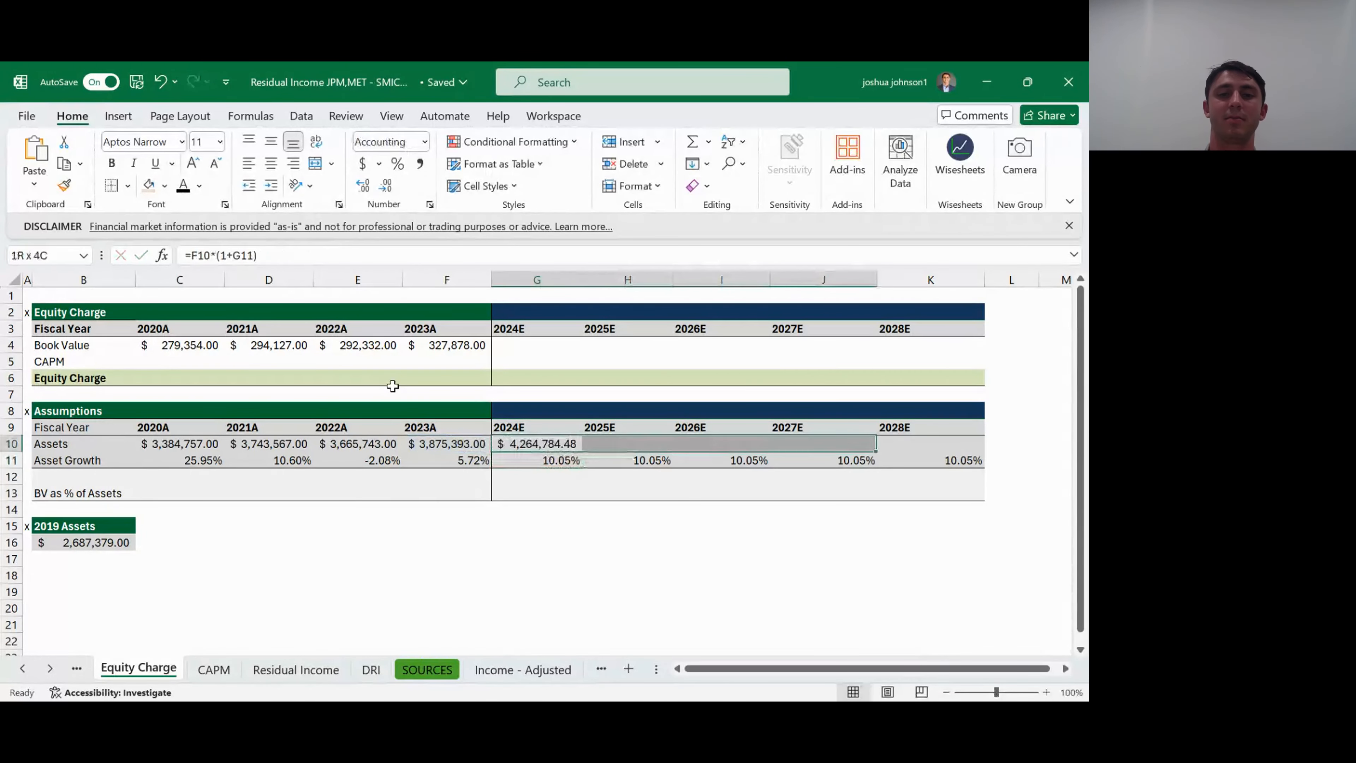
key("shift+Right")
key("ctrl+r")
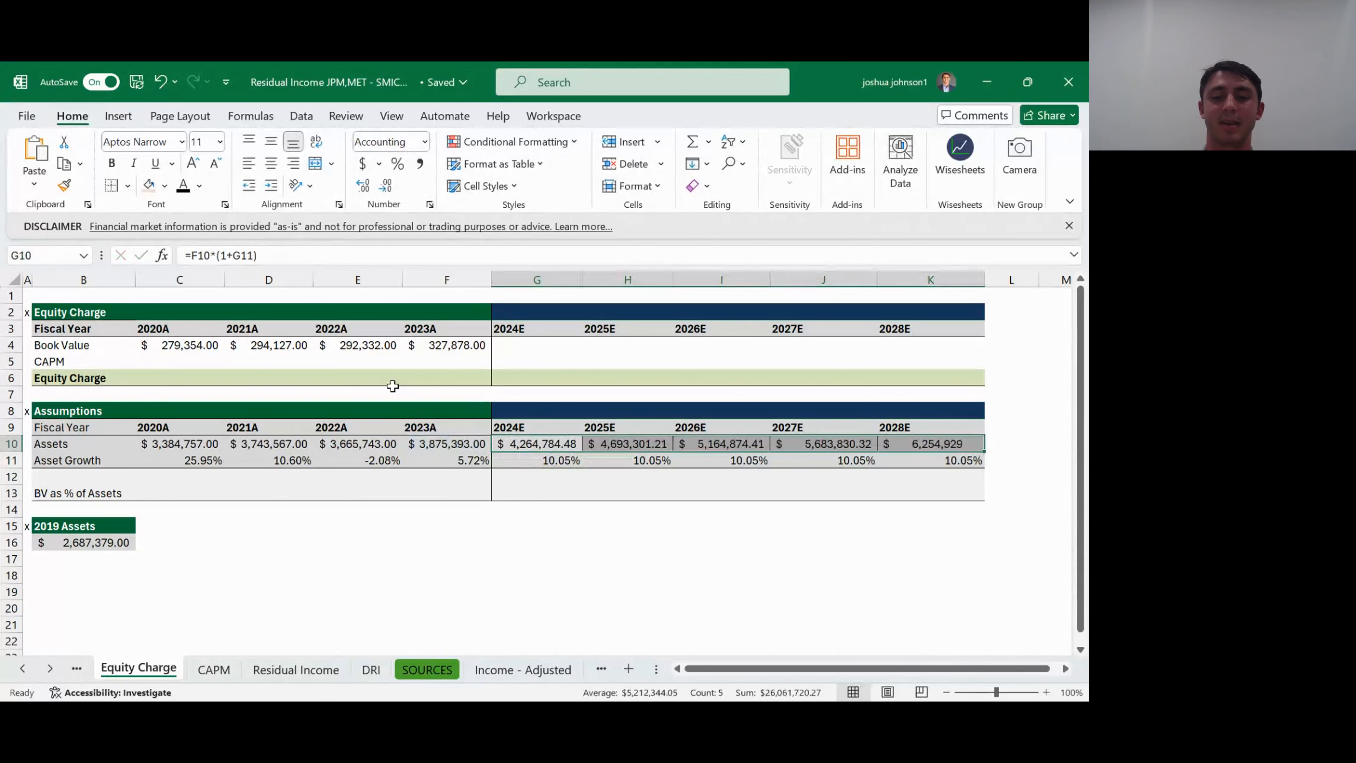
- Remove the cell borders from the 2025E to 2027E Assets cells H10:J10
key("Right")
key("shift+Right")
key("shift+Right")
key("alt")
key("h")
key("b")
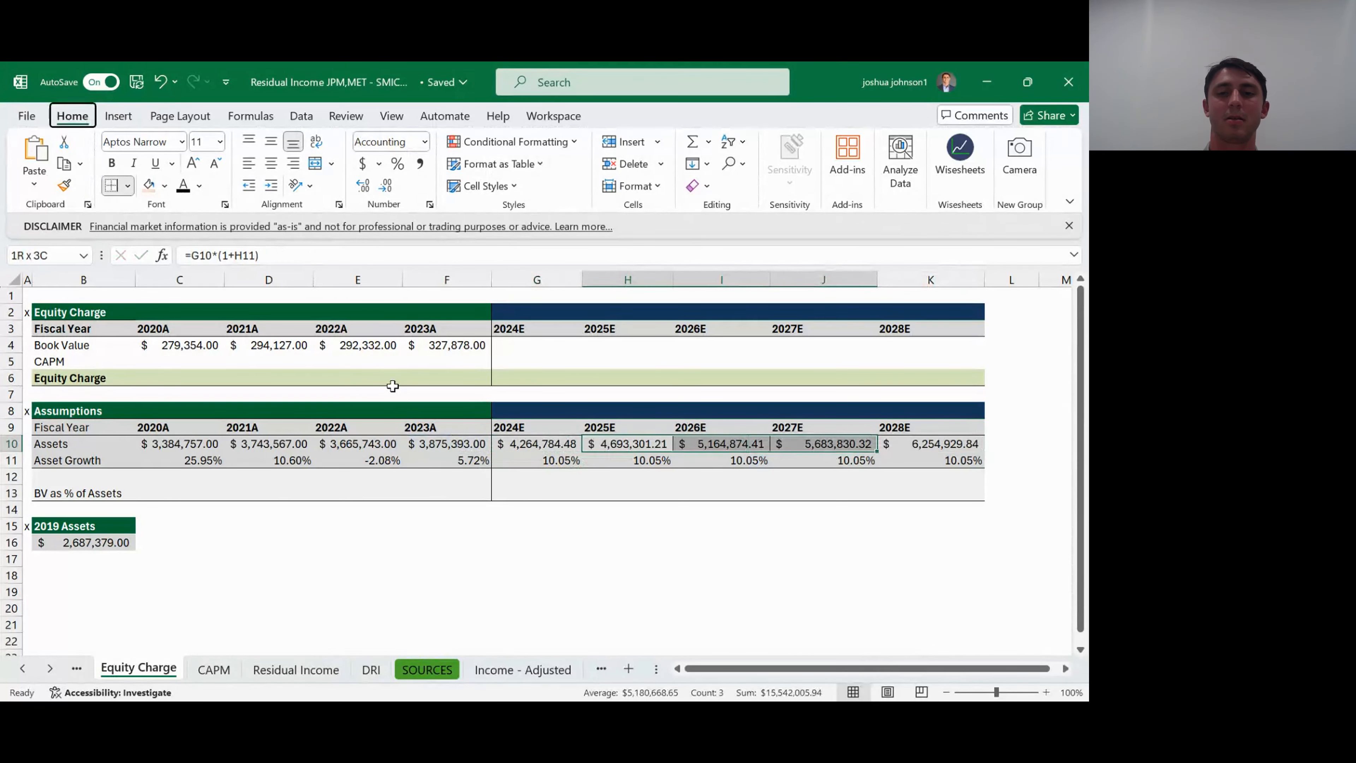
key("n")
- Calculate 2020A BV as % of Assets in C13 by dividing Book Value by Assets with =C4/C10
key("Down")
key("Down")
key("Down")
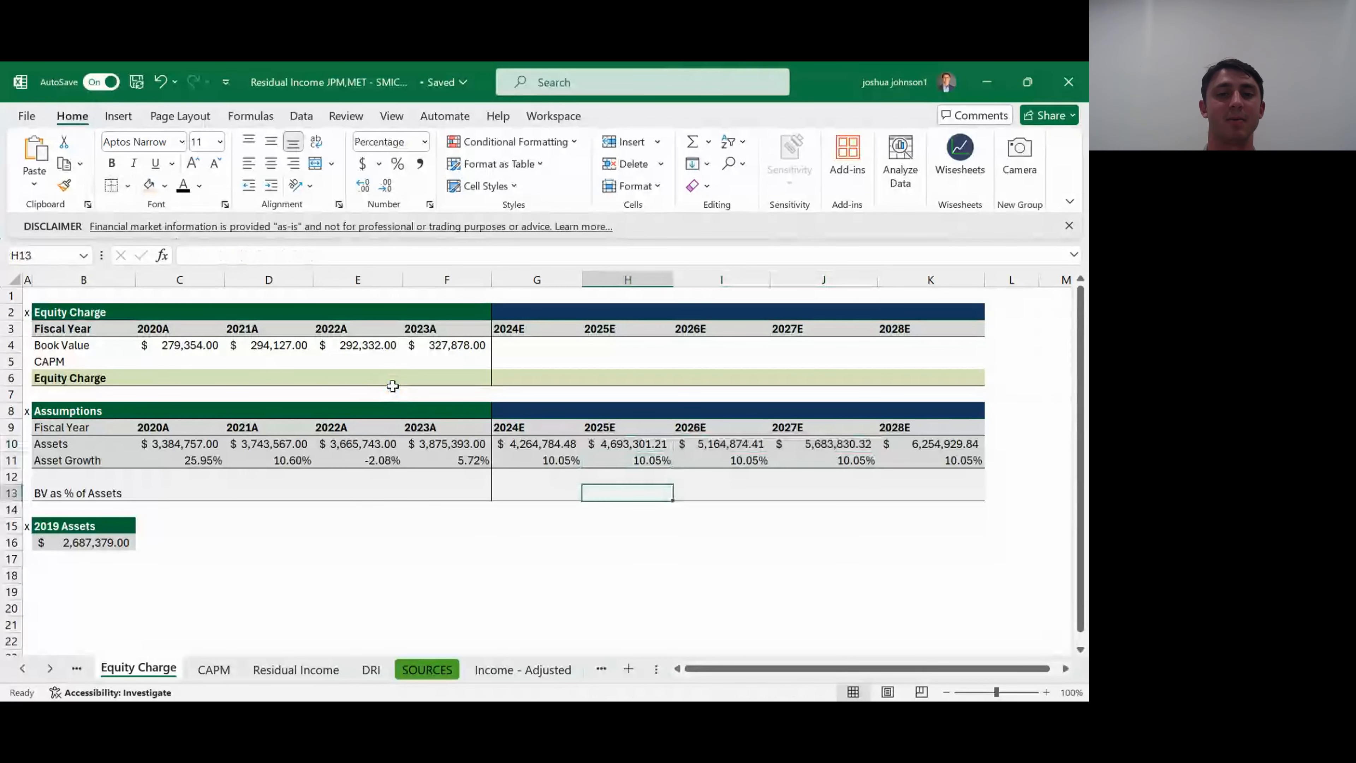
key("Left")
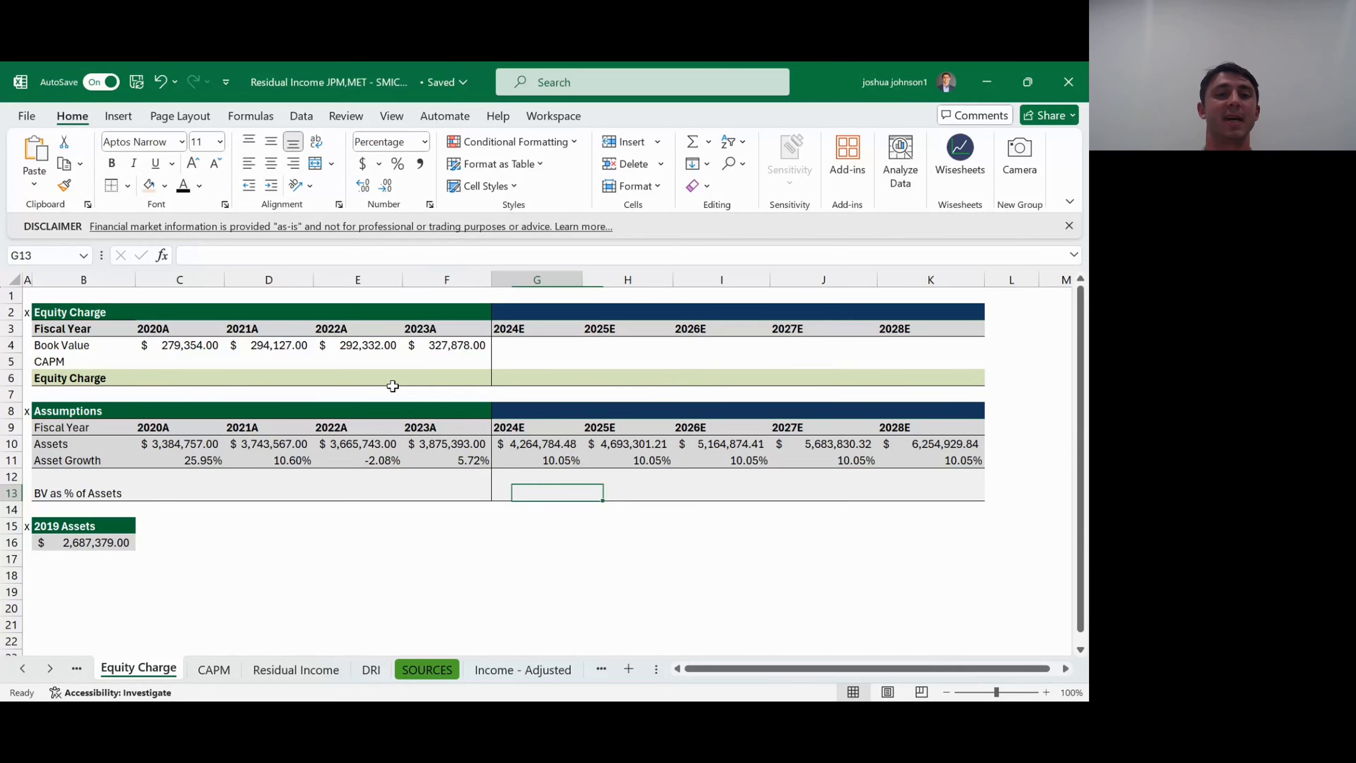
key("Left")
key("Left")
key("Left")
key("Left")
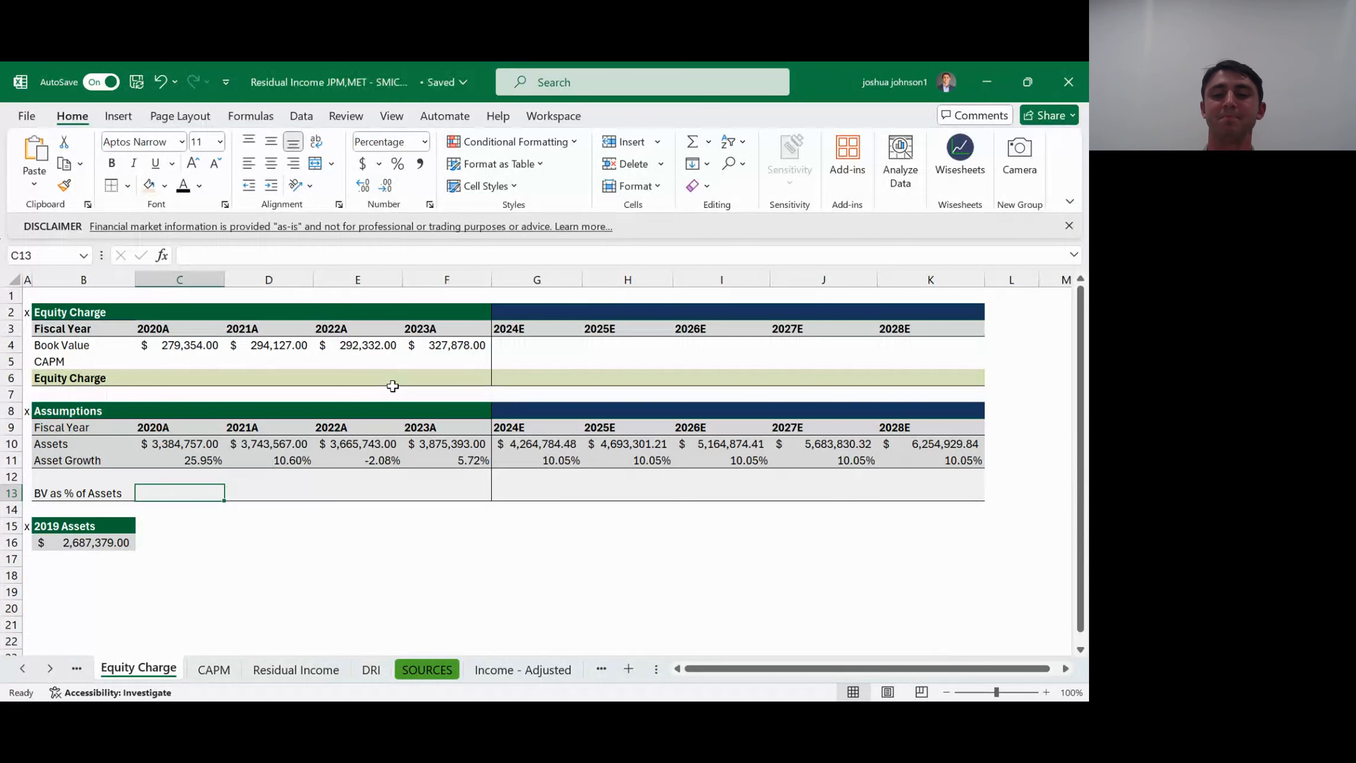
type("=")
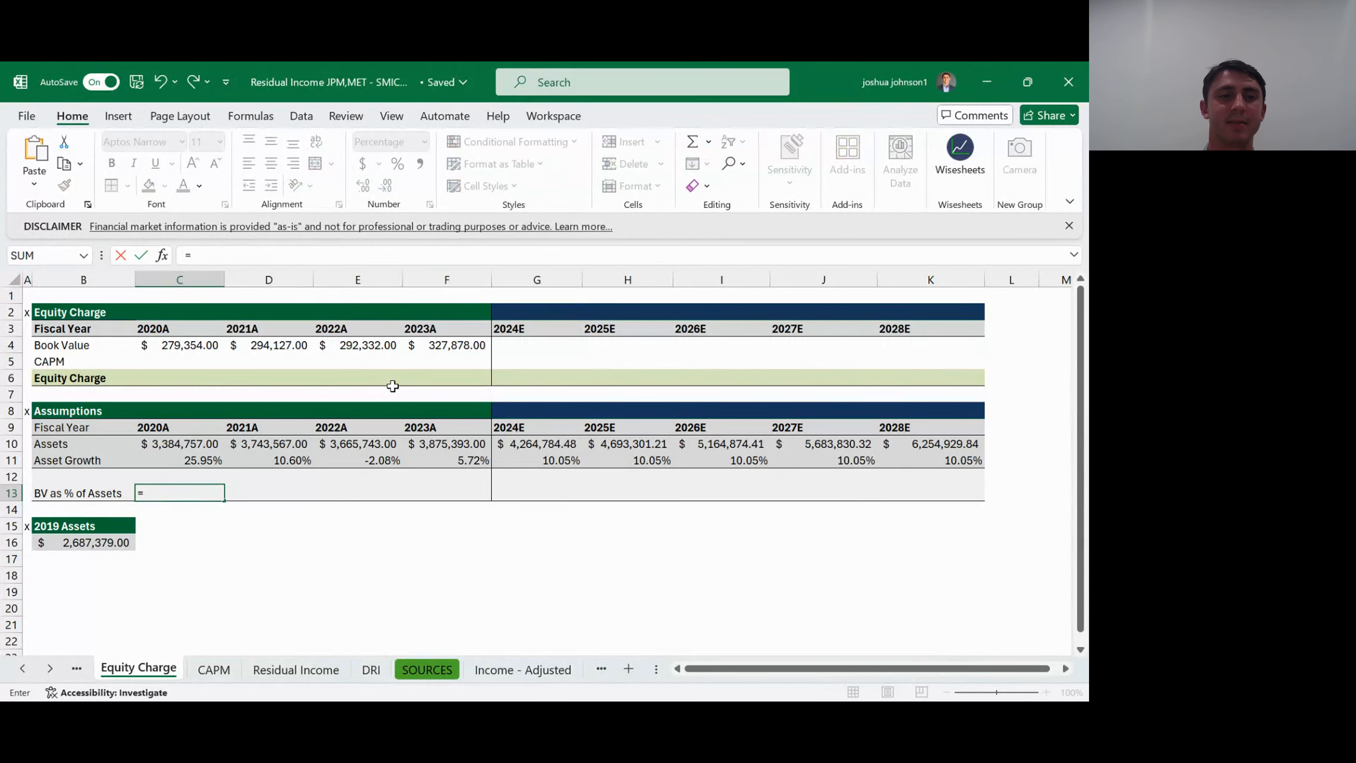
key("Up")
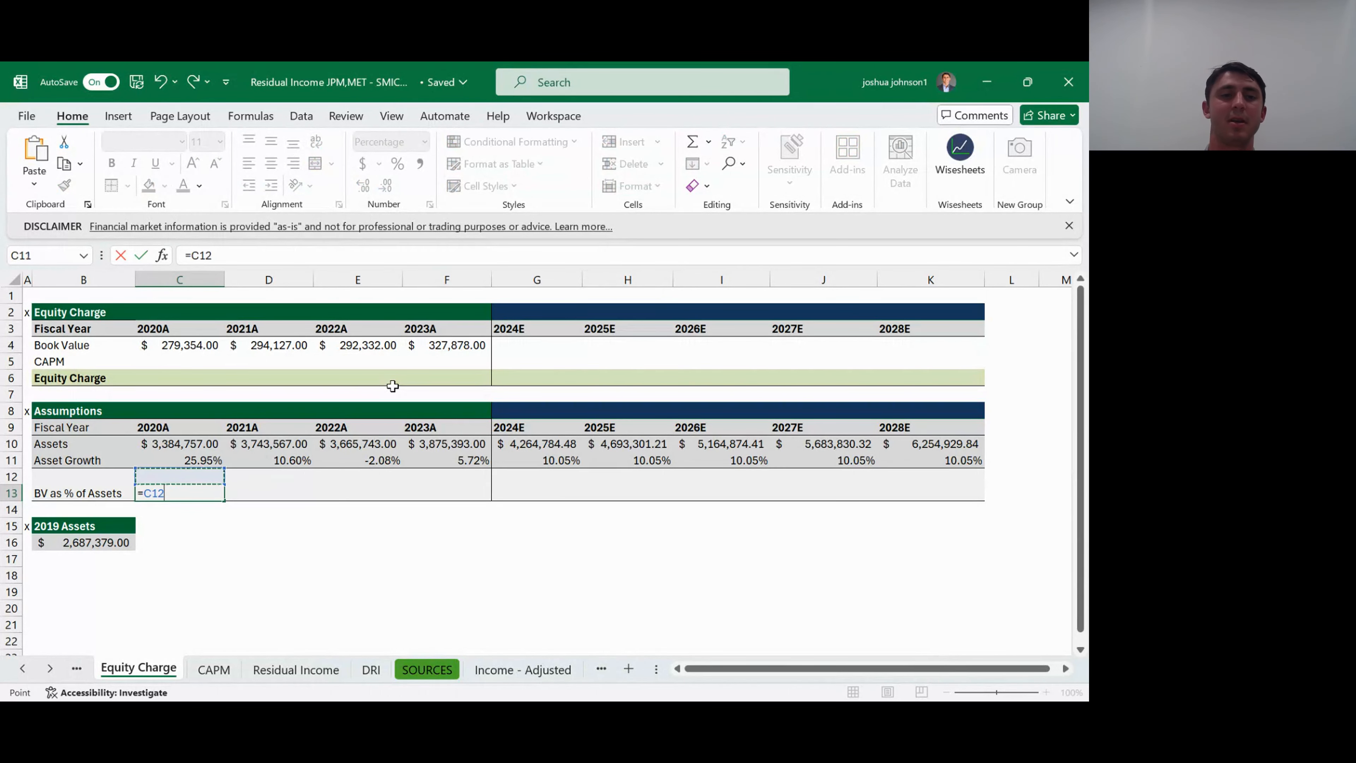
key("Up")
key("Up")
key("Up")
key("Up")
key("Up")
key("Up")
key("Up")
key("Up")
type("/")
key("Up")
key("Up")
key("Up")
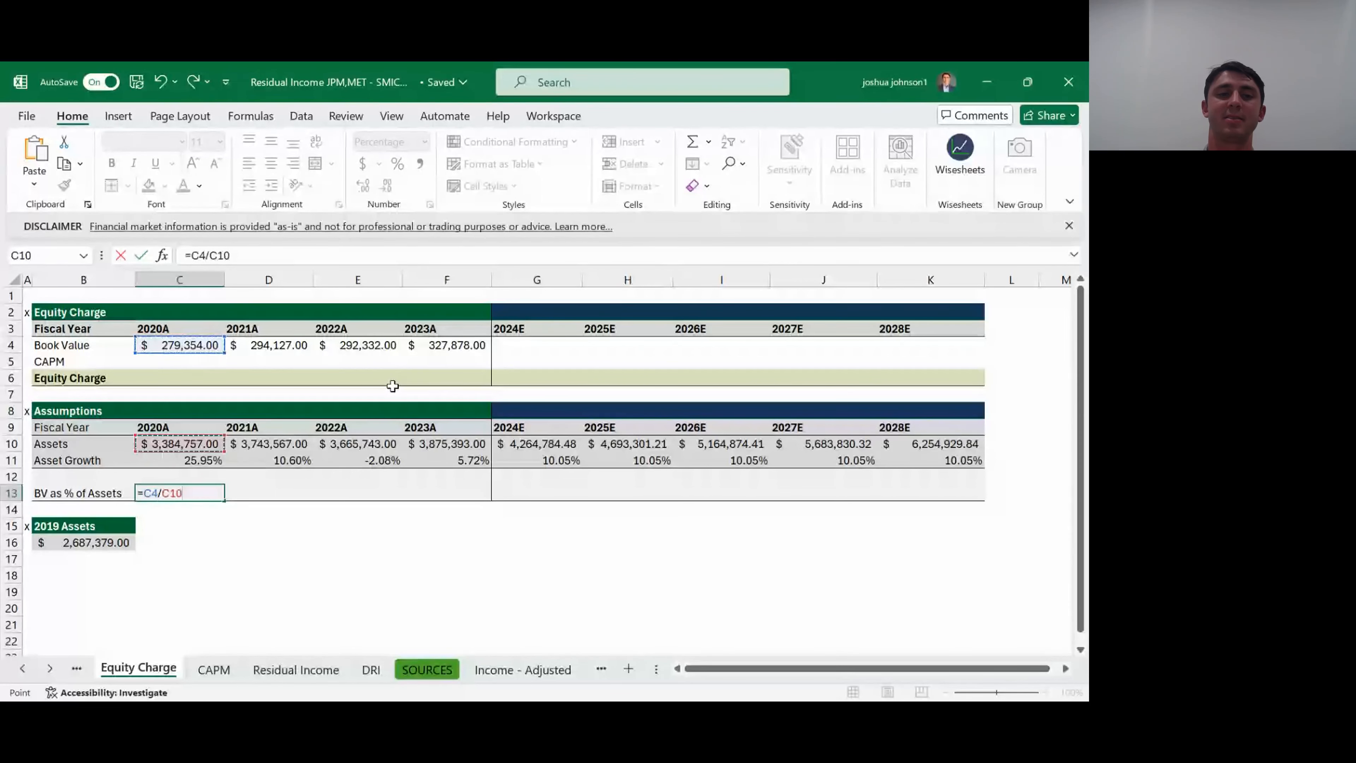
key("Return")
key("Up")
- Fill the BV as % of Assets formula from C13 across to F13 for 2021A through 2023A
key("shift+Right")
key("shift+Right")
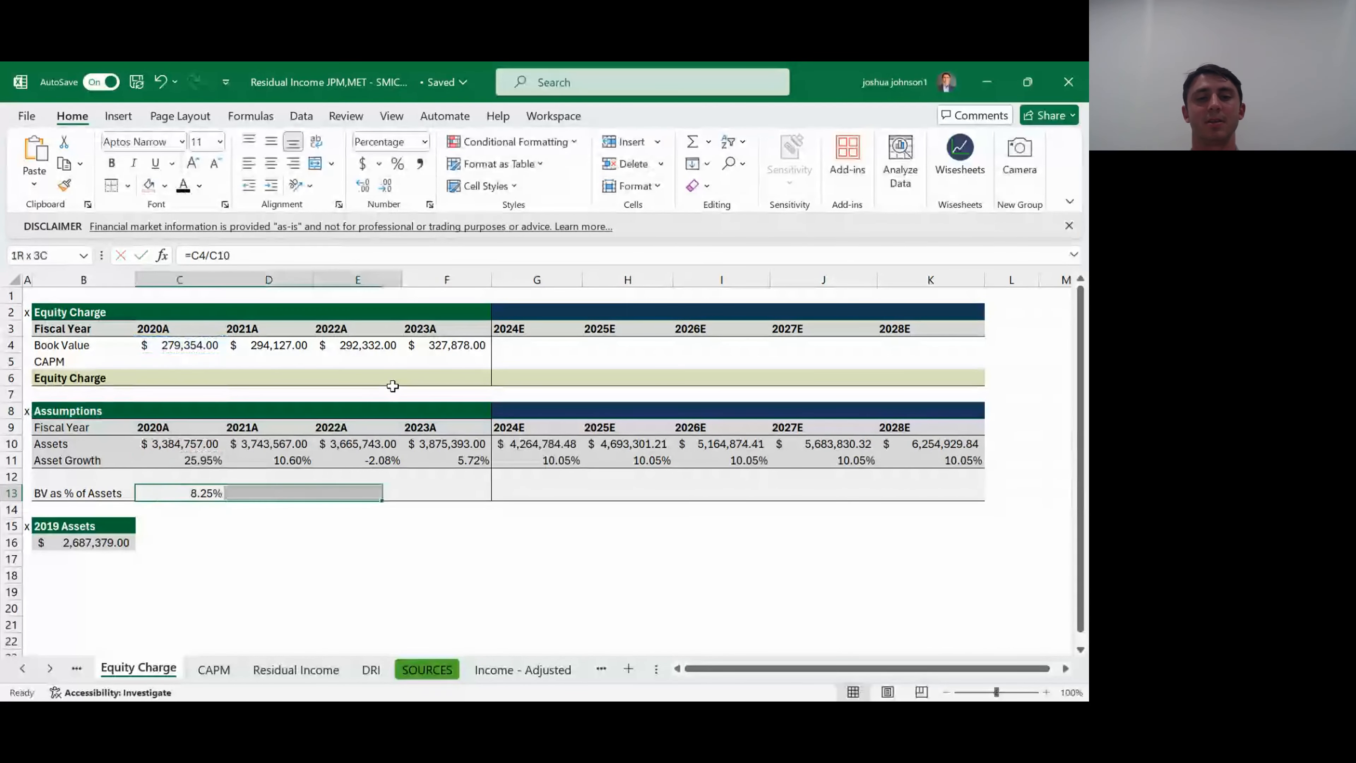
key("shift+Right")
key("ctrl+r")
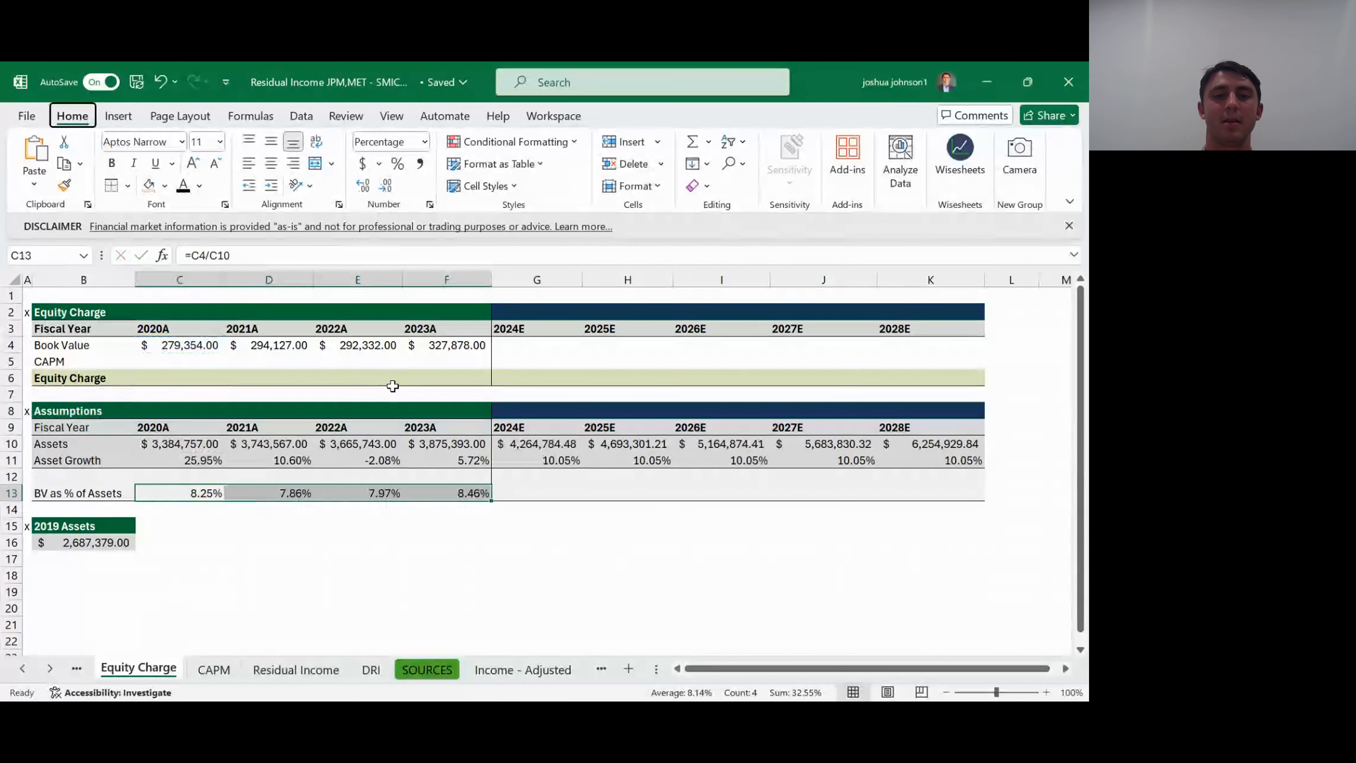
- Set 2024E BV as % of Assets in G13 to the historical average with =AVERAGE($C$13:$F$13)
key("Right")
key("Right")
key("Right")
key("Right")
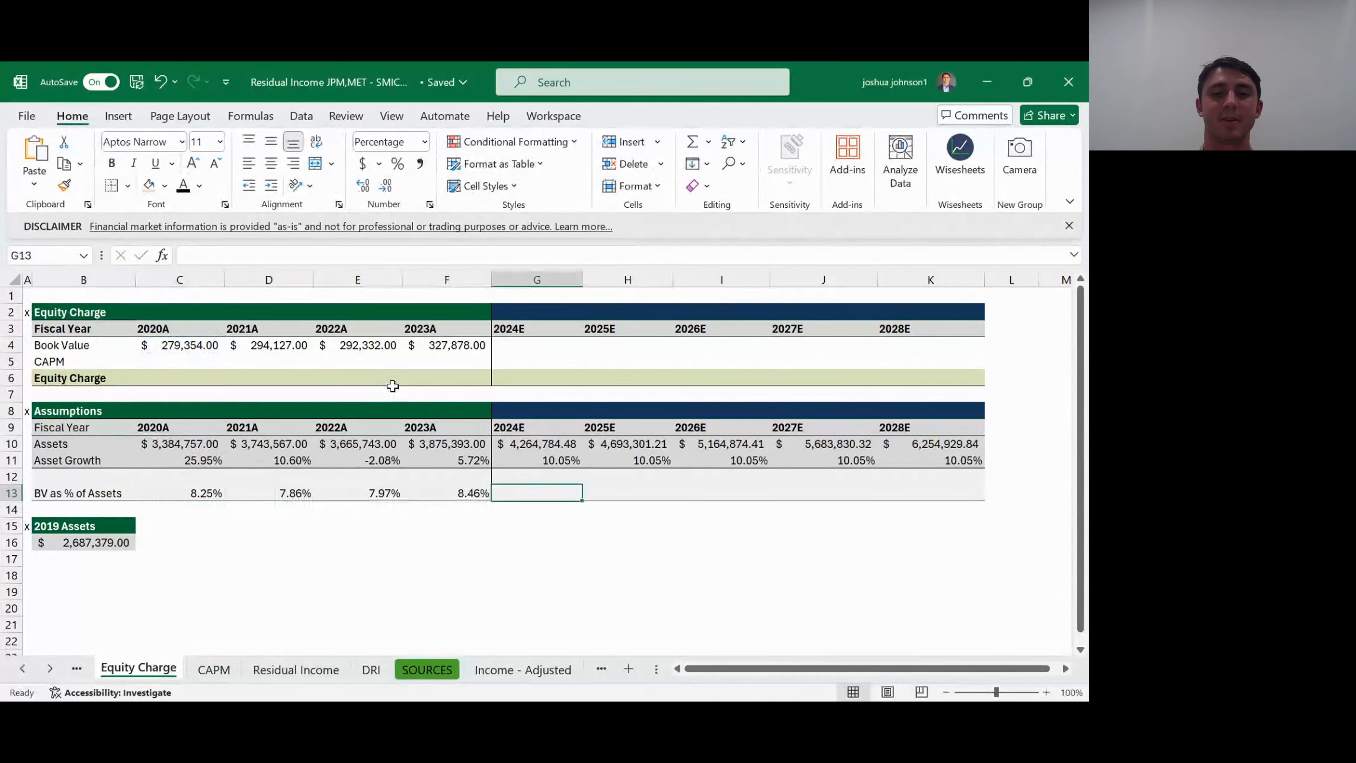
type("=aver")
key("Tab")
key("Left")
key("shift+Left")
key("shift+Left")
key("shift+Left")
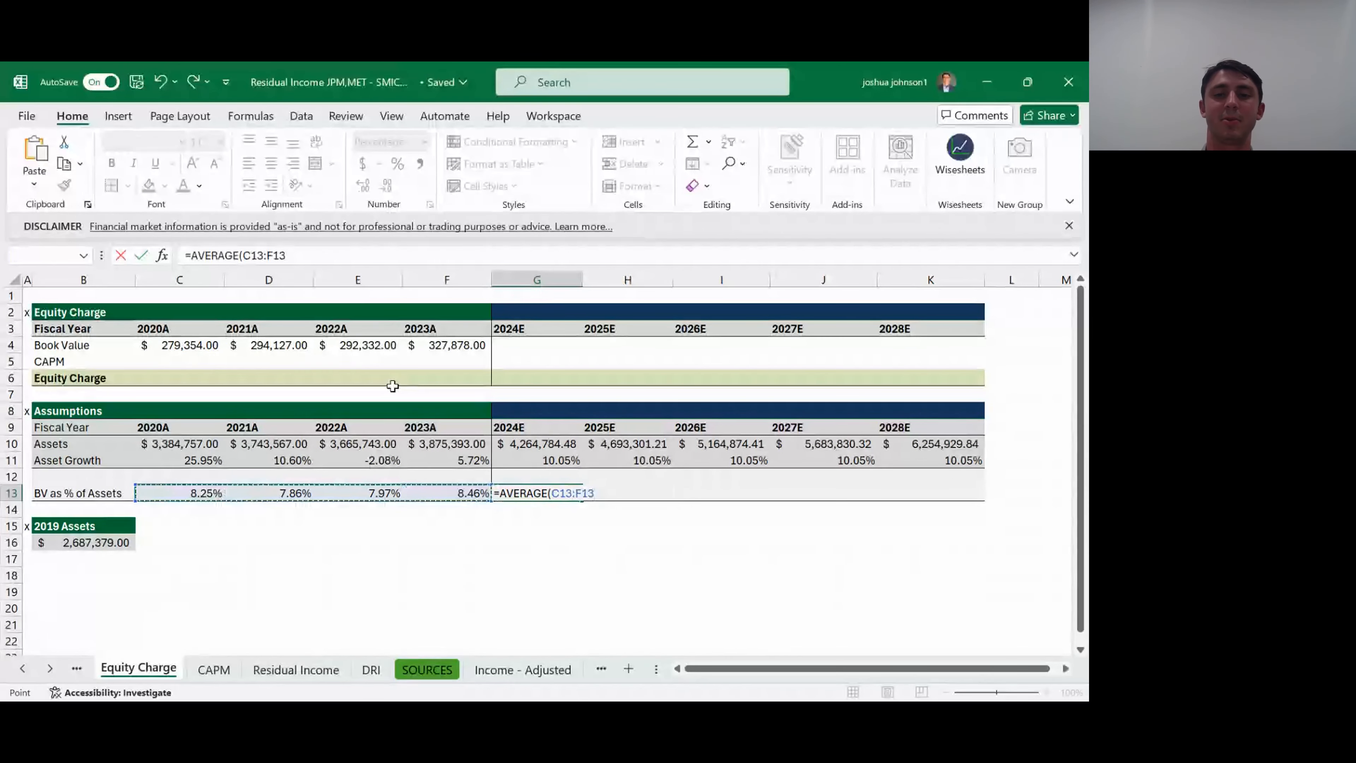
key("F4")
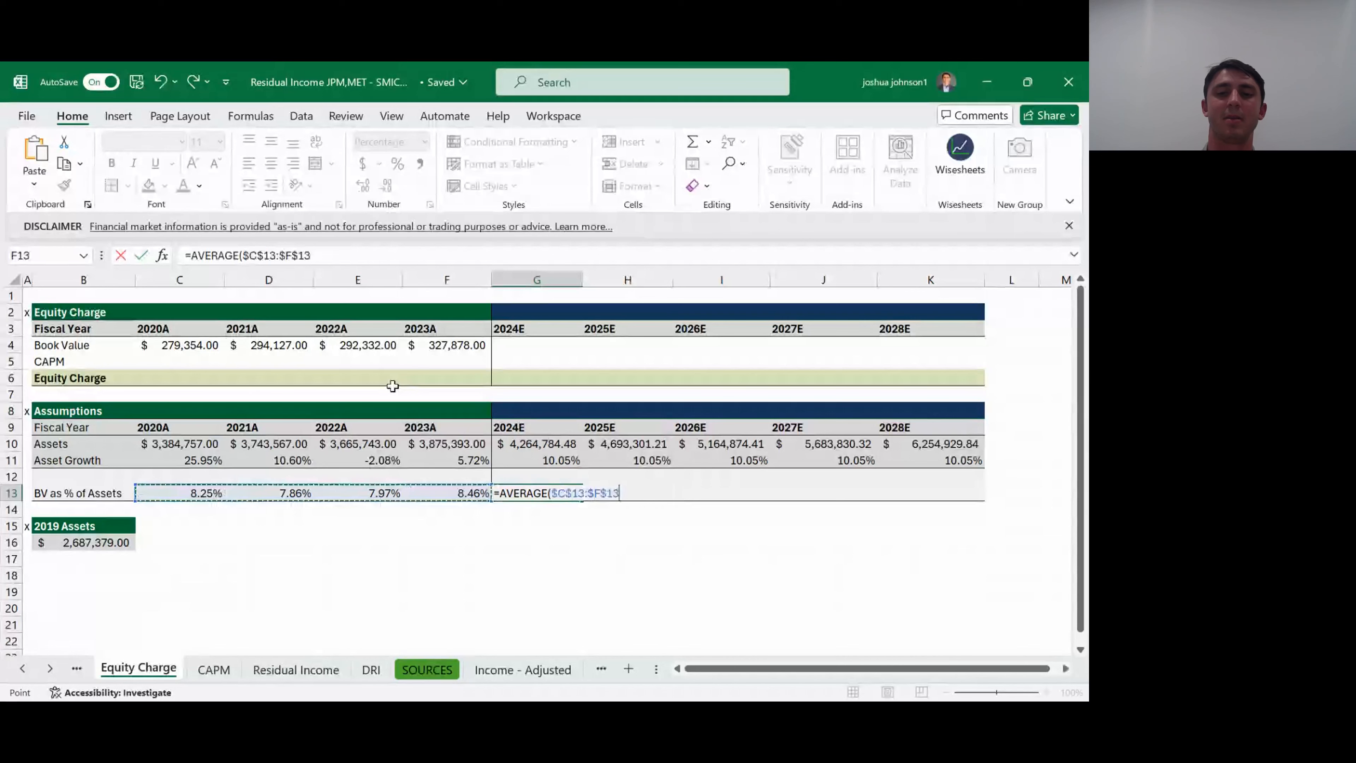
key("Return")
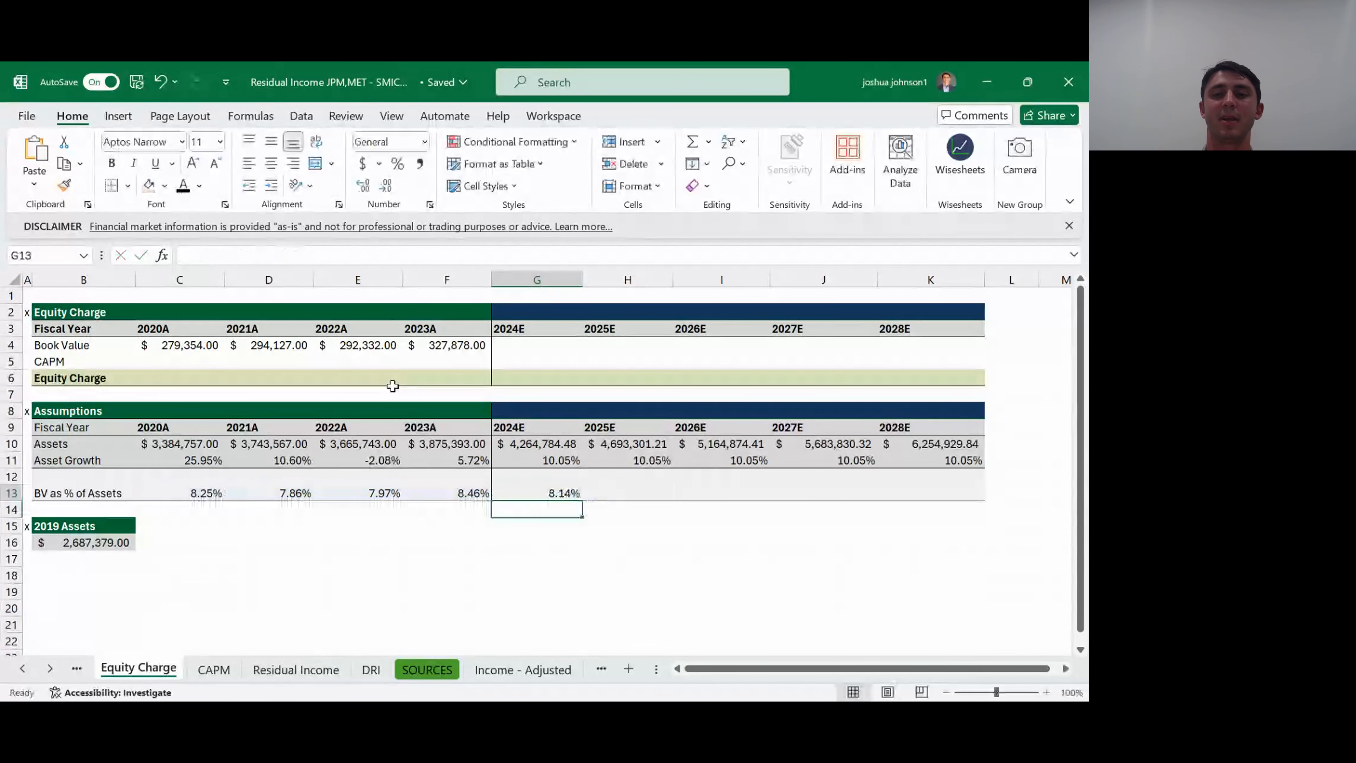
- Fill the average BV as % of Assets formula from G13 across to K13 for 2025E through 2028E
key("Up")
key("shift+Right")
key("shift+Right")
key("shift+Right")
key("shift+Right")
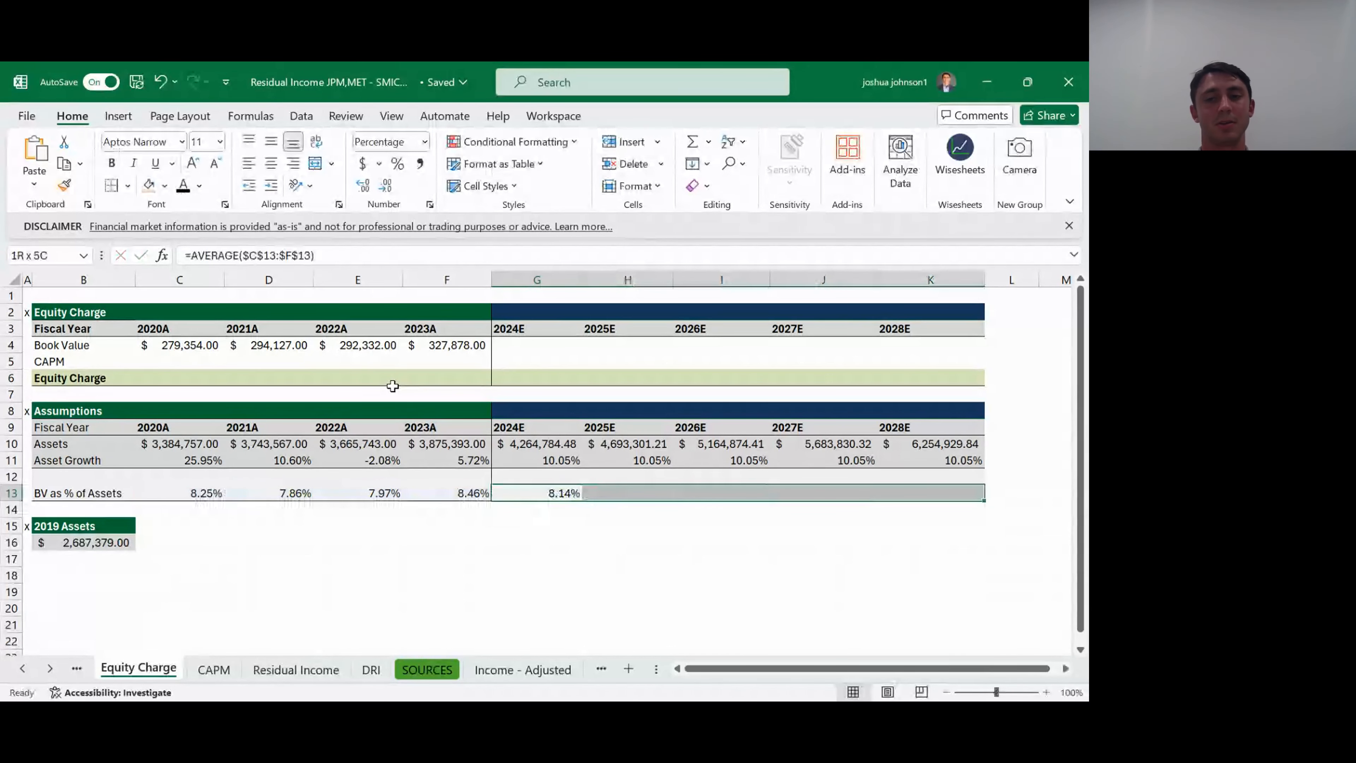
key("ctrl+r")
key("Right")
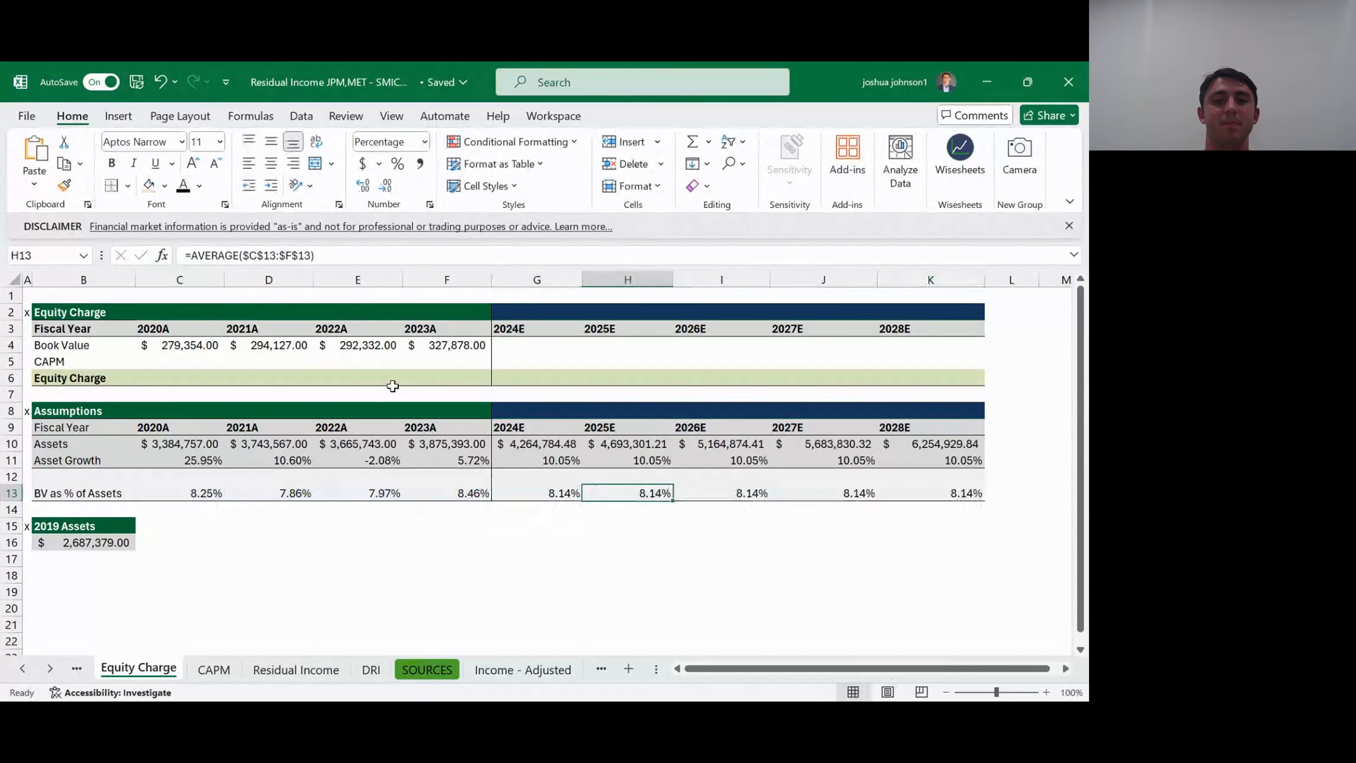
- Project 2024E Book Value in G4 by multiplying Assets by BV as % of Assets with =G10*G13
key("Left")
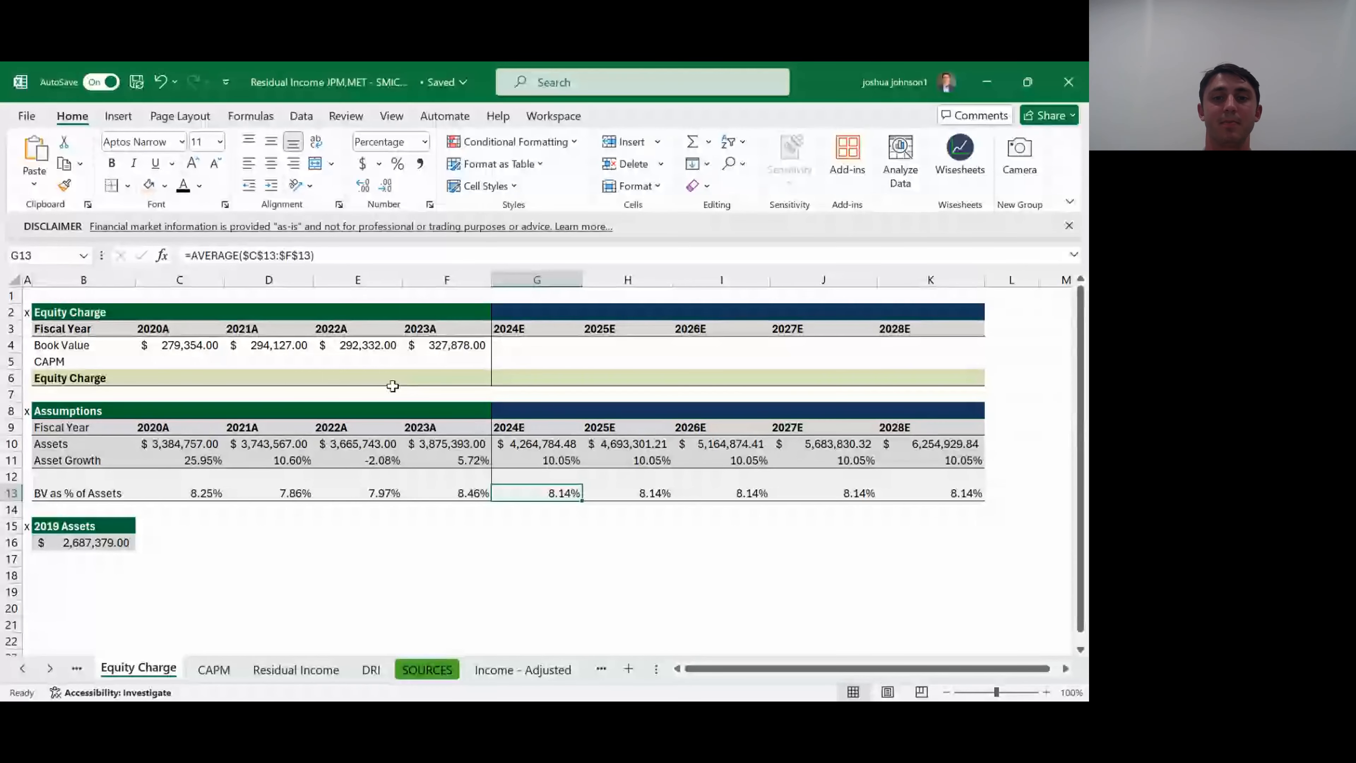
key("Up")
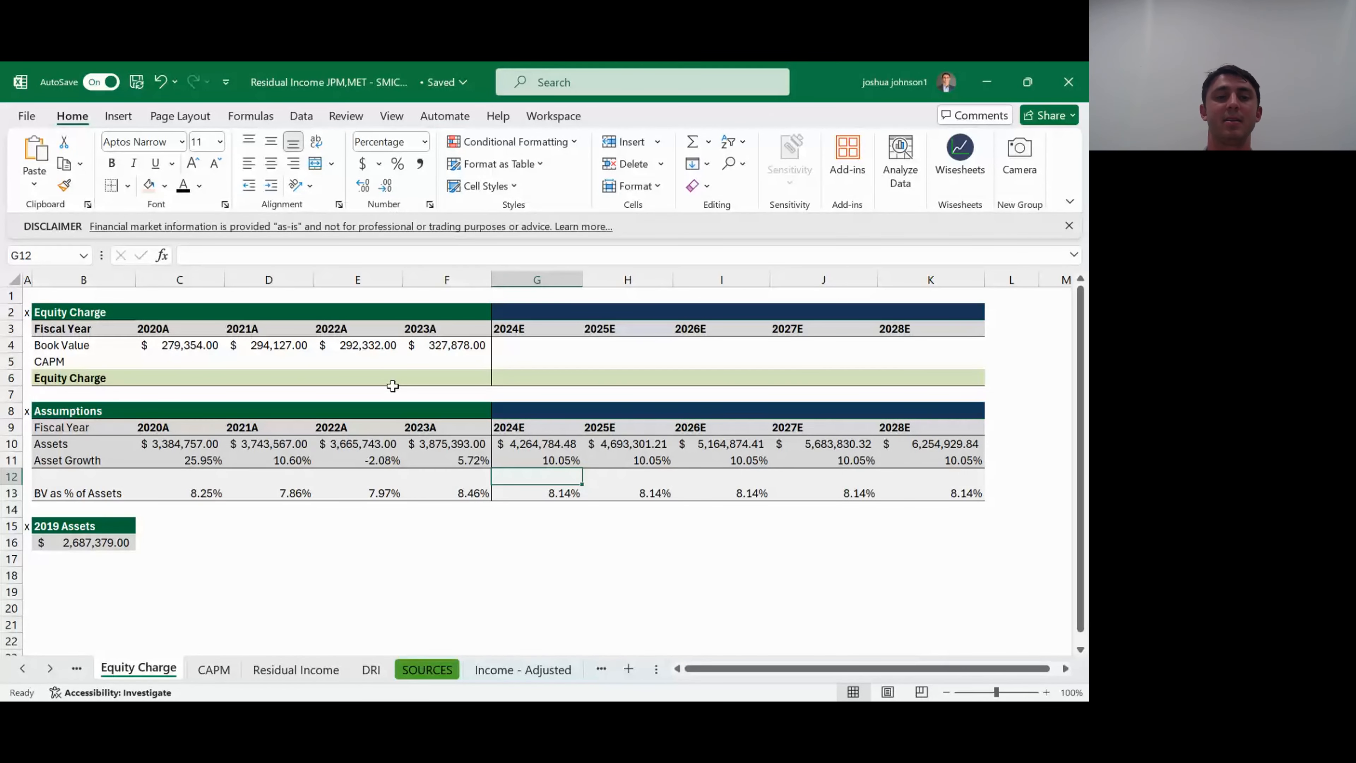
key("Up")
key("Up")
key("Up")
key("Up")
key("Up")
key("Up")
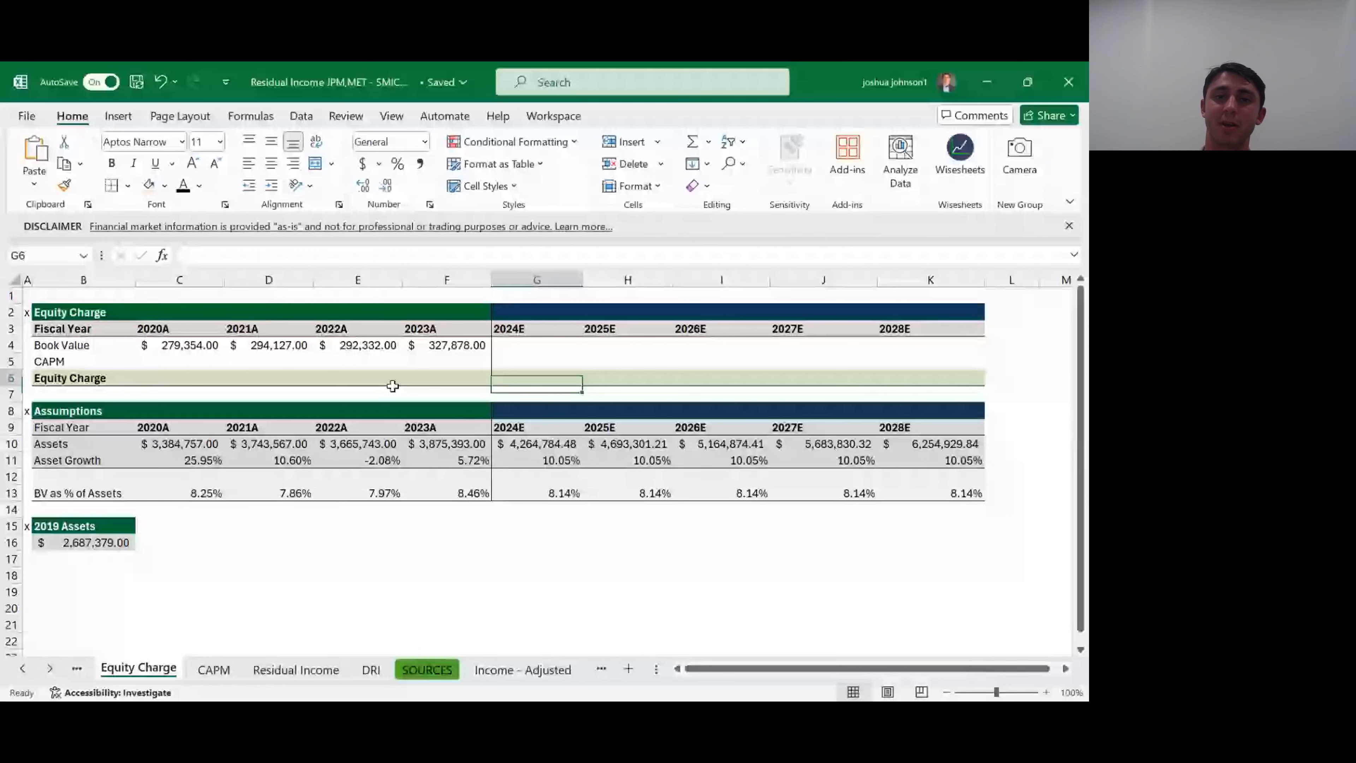
key("Up")
key("Up")
type("=")
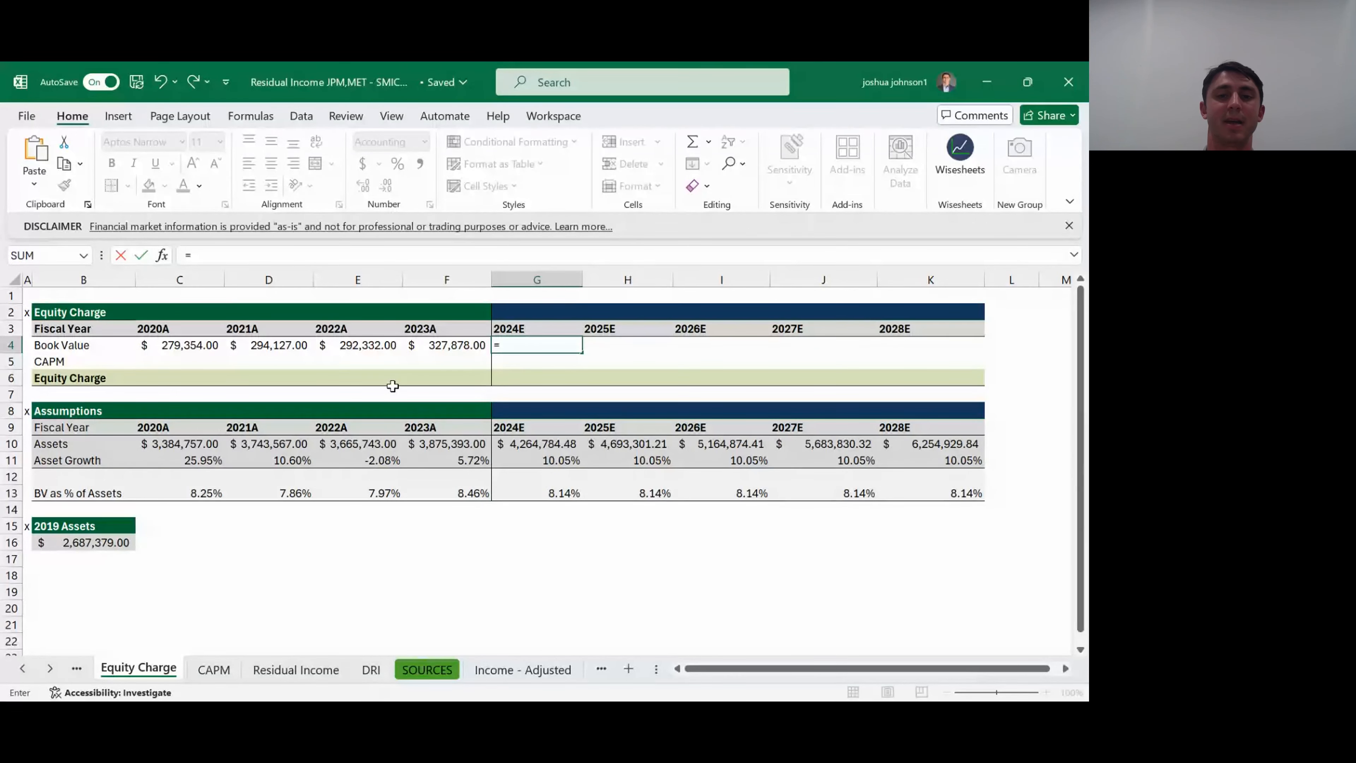
key("Down")
key("Down")
key("Down")
key("Down")
key("Down")
key("Down")
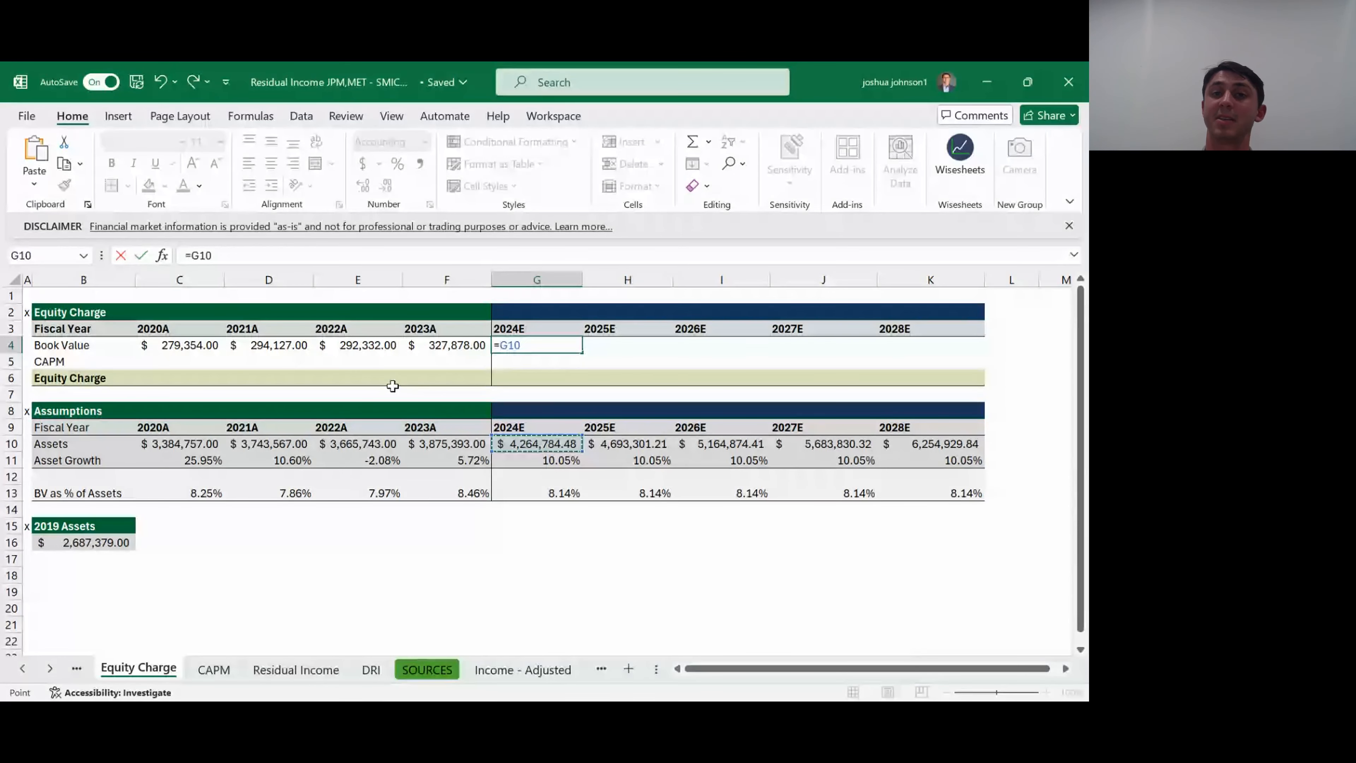
type("*")
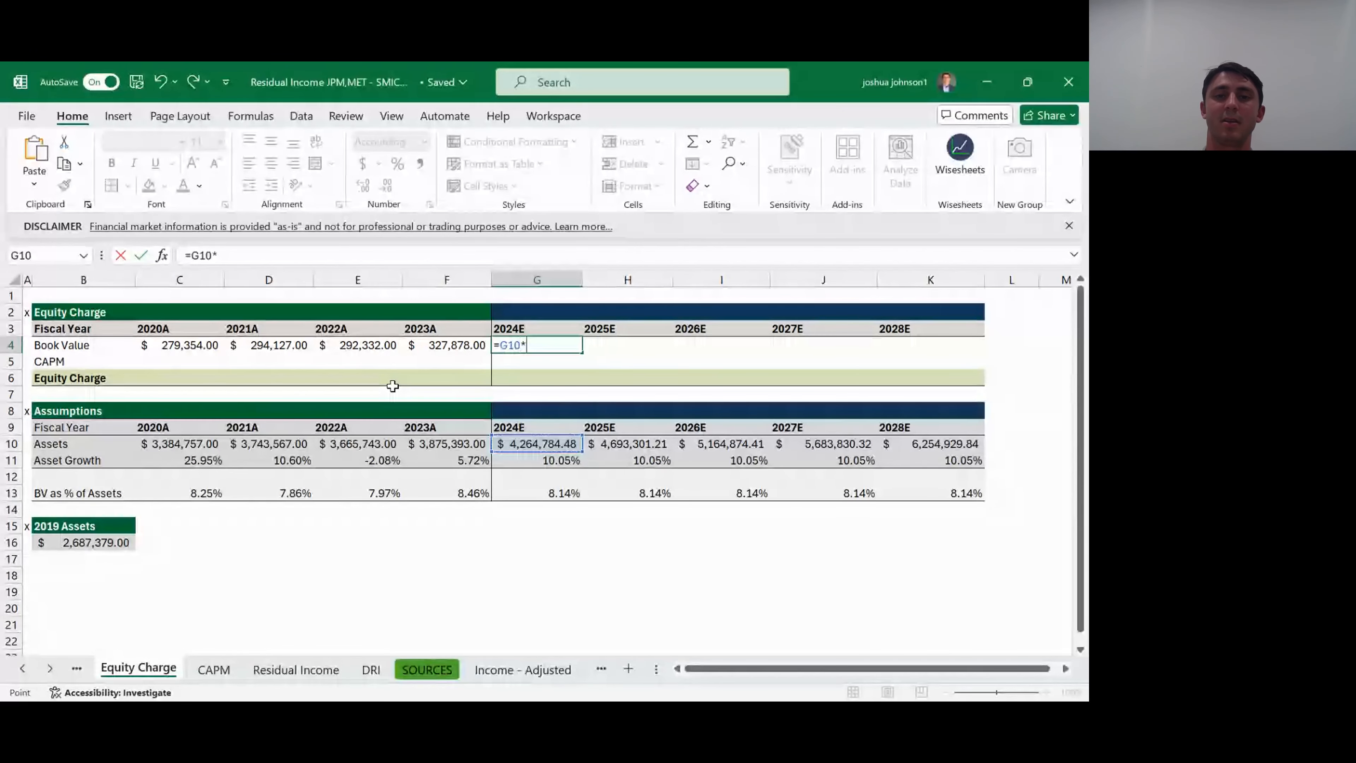
key("Down")
key("Down")
key("Down")
key("Down")
key("Down")
key("Down")
key("Down")
key("Down")
key("Down")
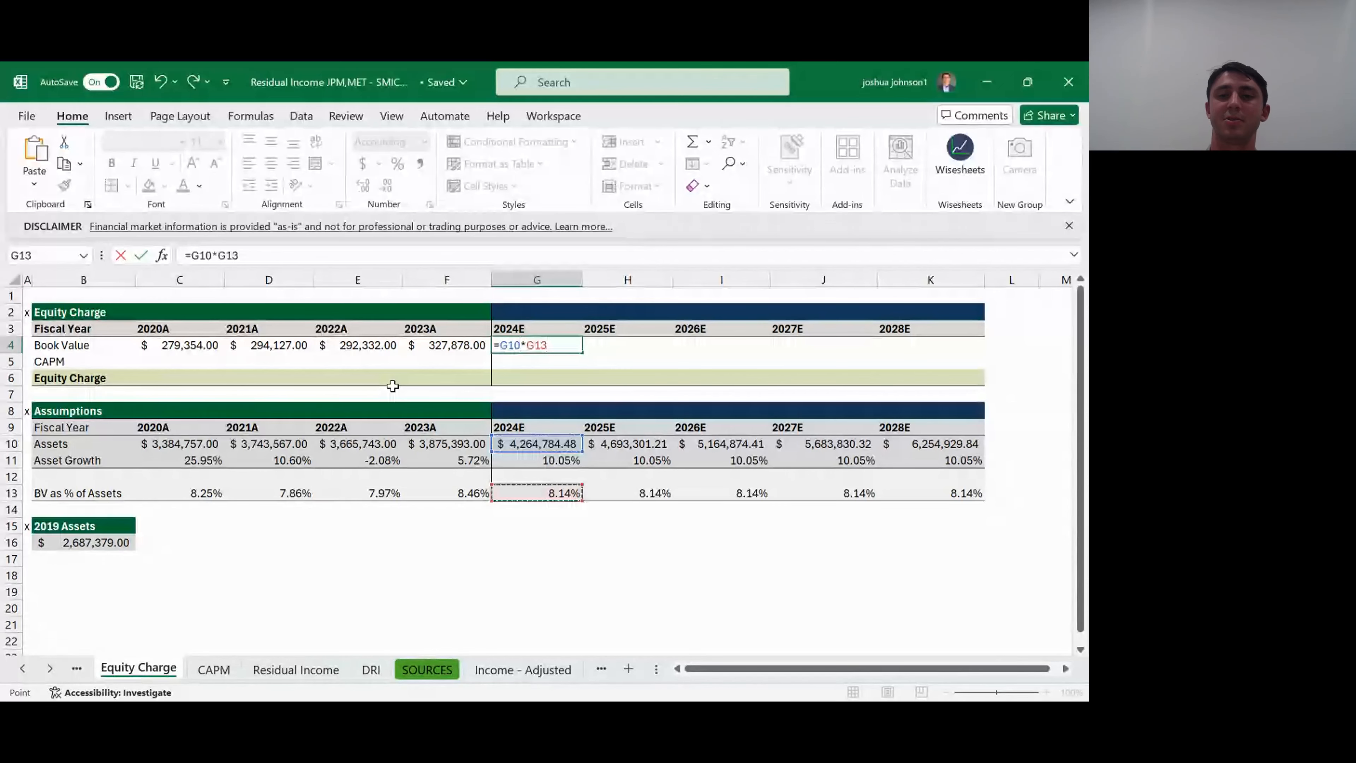
key("ctrl+Return")
- Fill the projected Book Value formula from G4 across to K4 for 2025E through 2028E
key("shift+Right")
key("shift+Right")
key("shift+Right")
key("shift+Right")
key("ctrl+r")
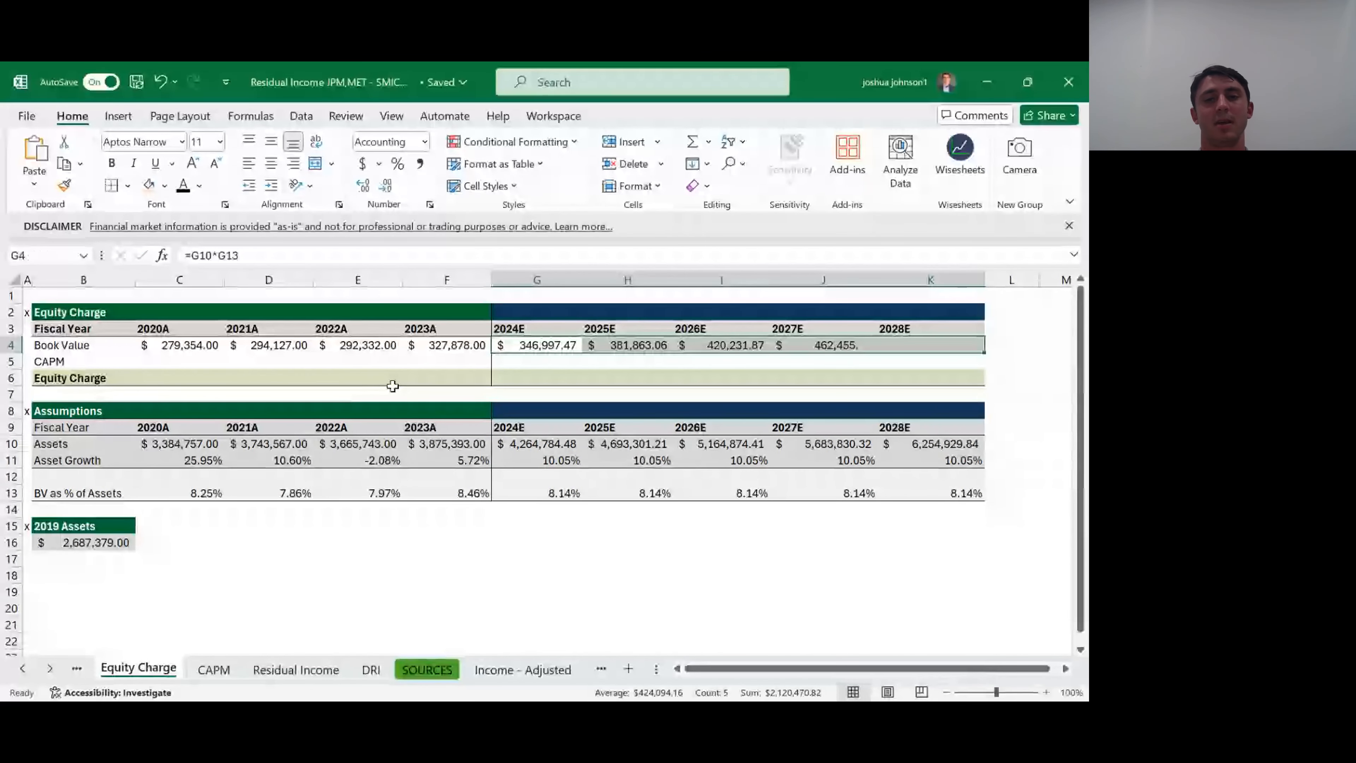
key("Right")
key("ctrl+Right")
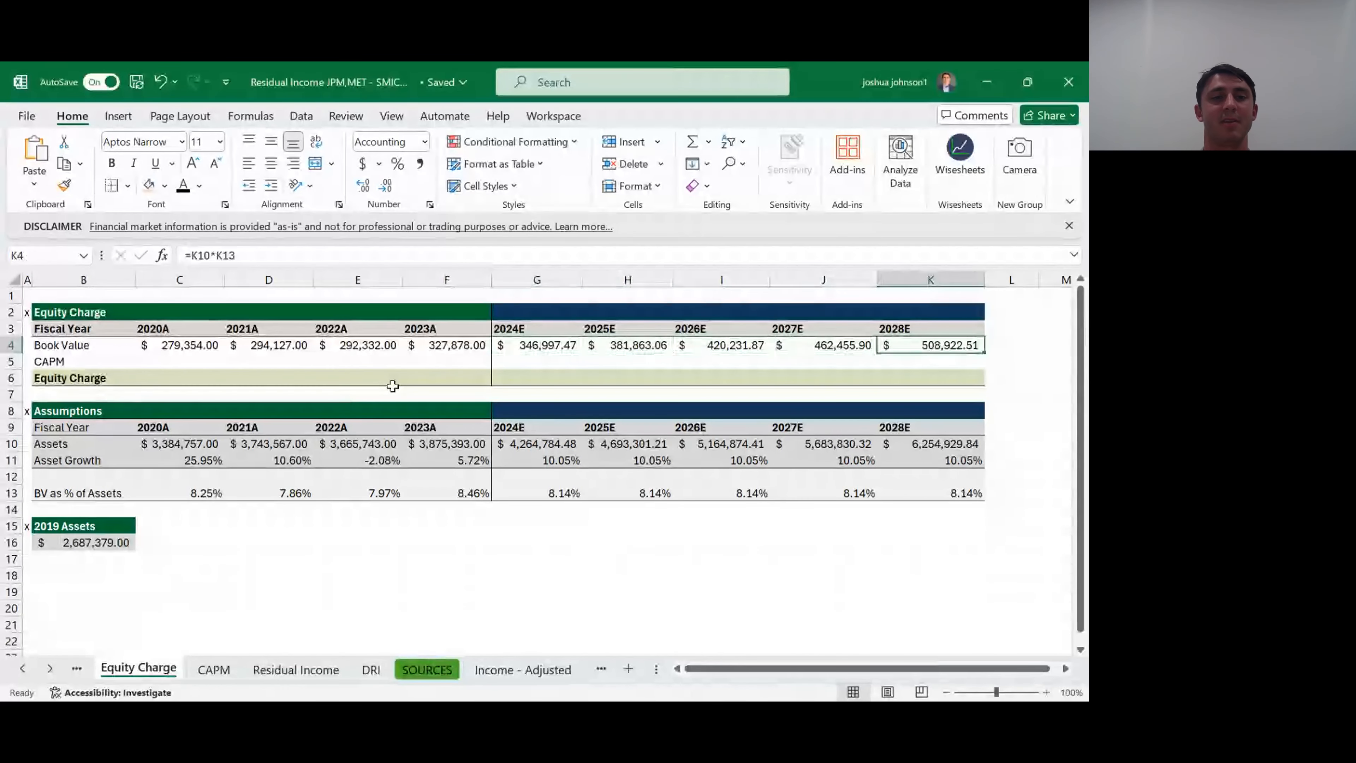
- Select the 2020A CAPM cell C5 on the Equity Charge sheet, and open the CAPM sheet
key("Left")
key("ctrl+Left")
key("Right")
key("Down")
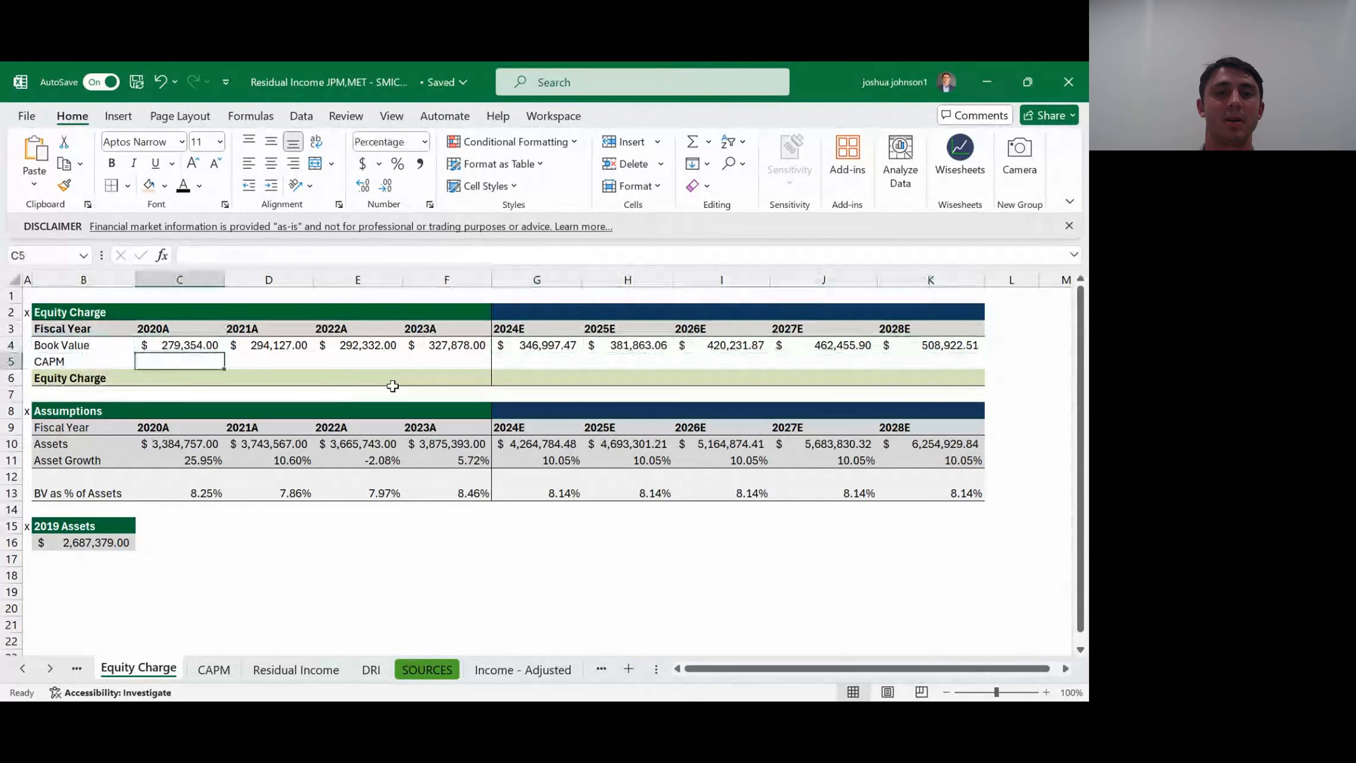
key("Right")
key("Right")
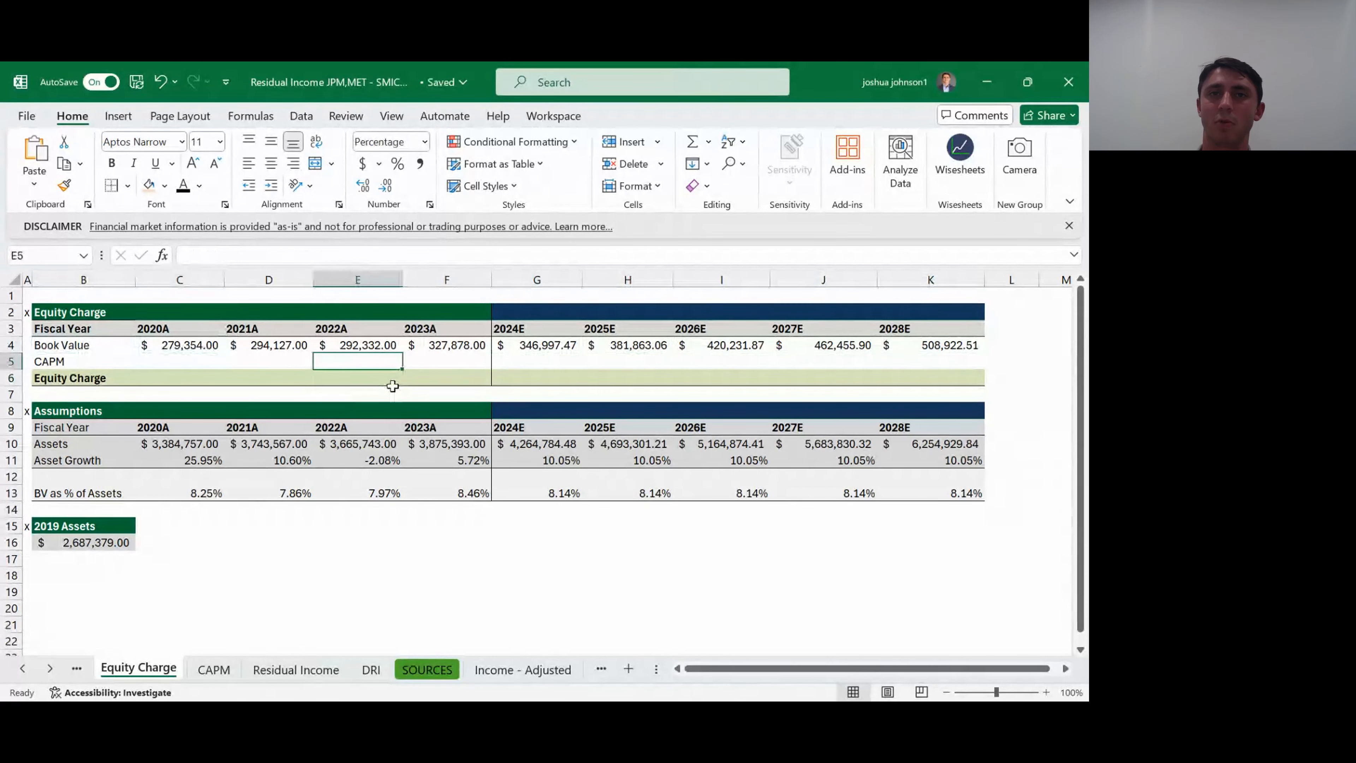
key("Left")
key("Left")
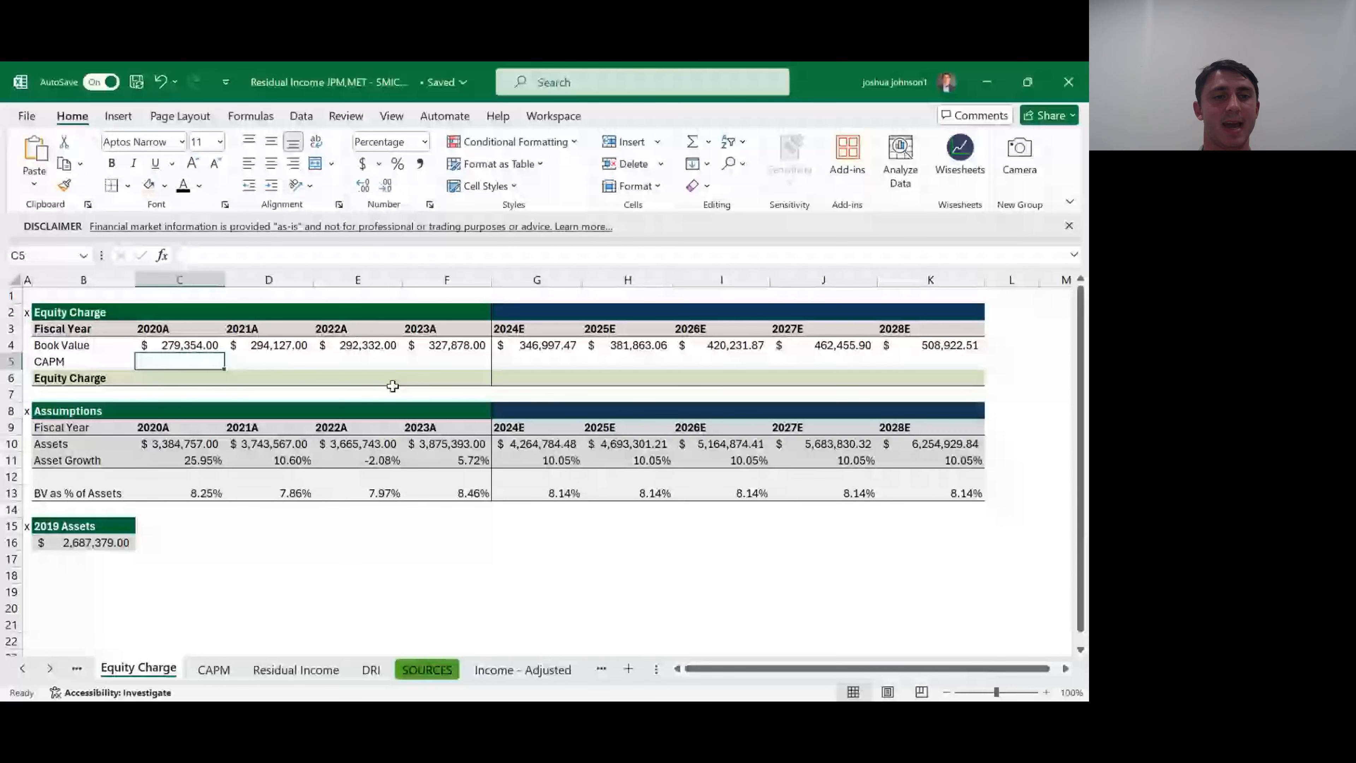
key("ctrl+Page_Down")
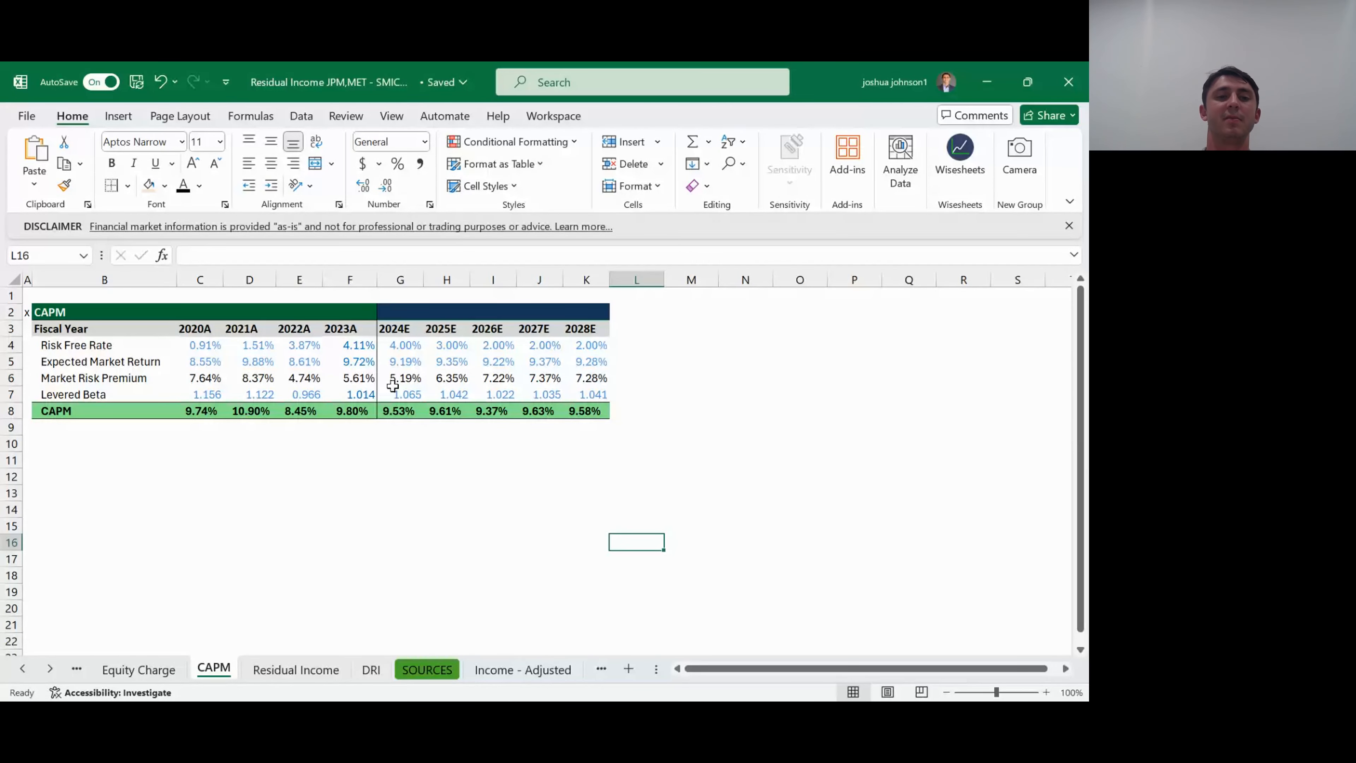
- Examine the CAPM table's rates, premiums, betas and CAPM results across the historical and projected fiscal years
key("Left")
key("Left")
key("Left")
key("Left")
key("Left")
key("Left")
key("Left")
key("Left")
key("Up")
key("Up")
key("Up")
key("Up")
key("Up")
key("Up")
key("Up")
key("Up")
key("Up")
key("Up")
key("Up")
key("Up")
key("Up")
key("Left")
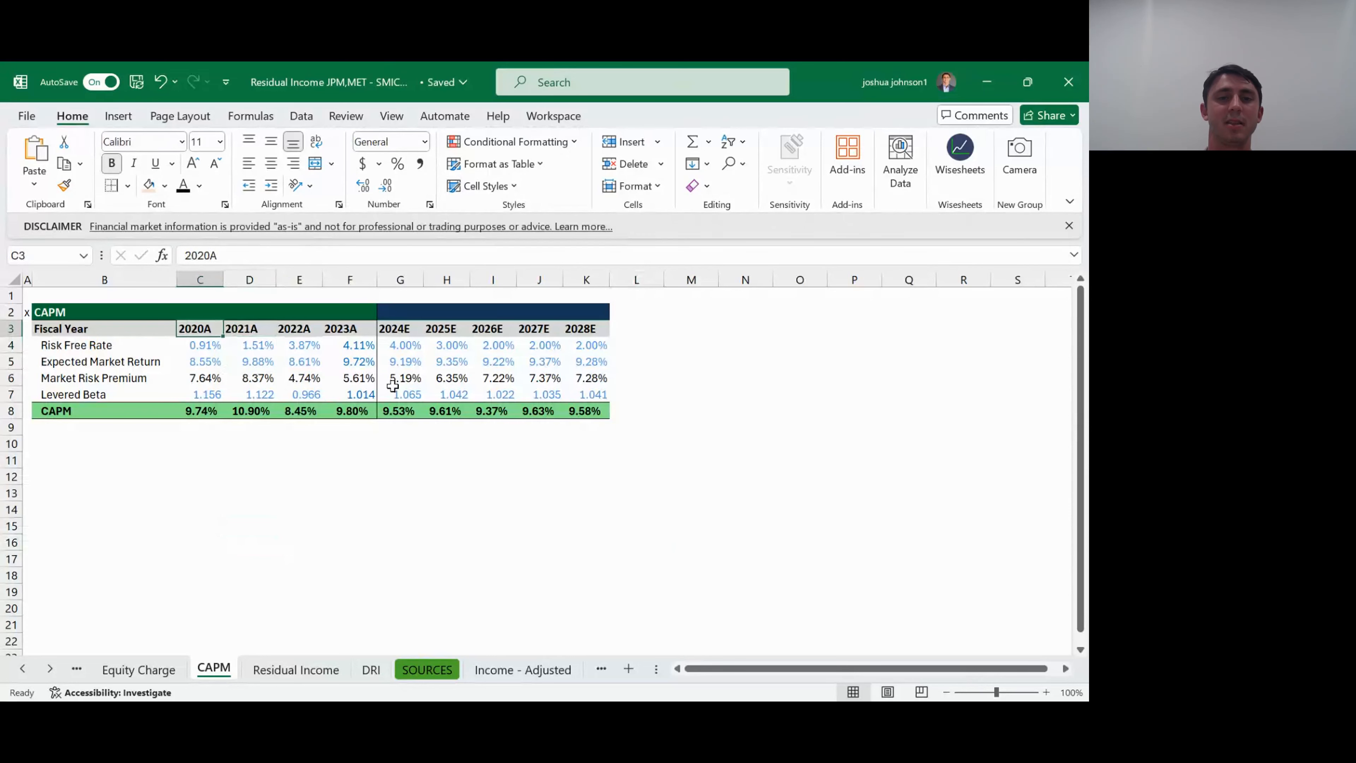
key("shift+Right")
key("shift+Right")
key("shift+Right")
key("shift+Down")
key("shift+Down")
key("shift+Down")
key("shift+Down")
key("shift+Down")
key("shift+Right")
key("shift+Right")
key("shift+Right")
key("shift+Right")
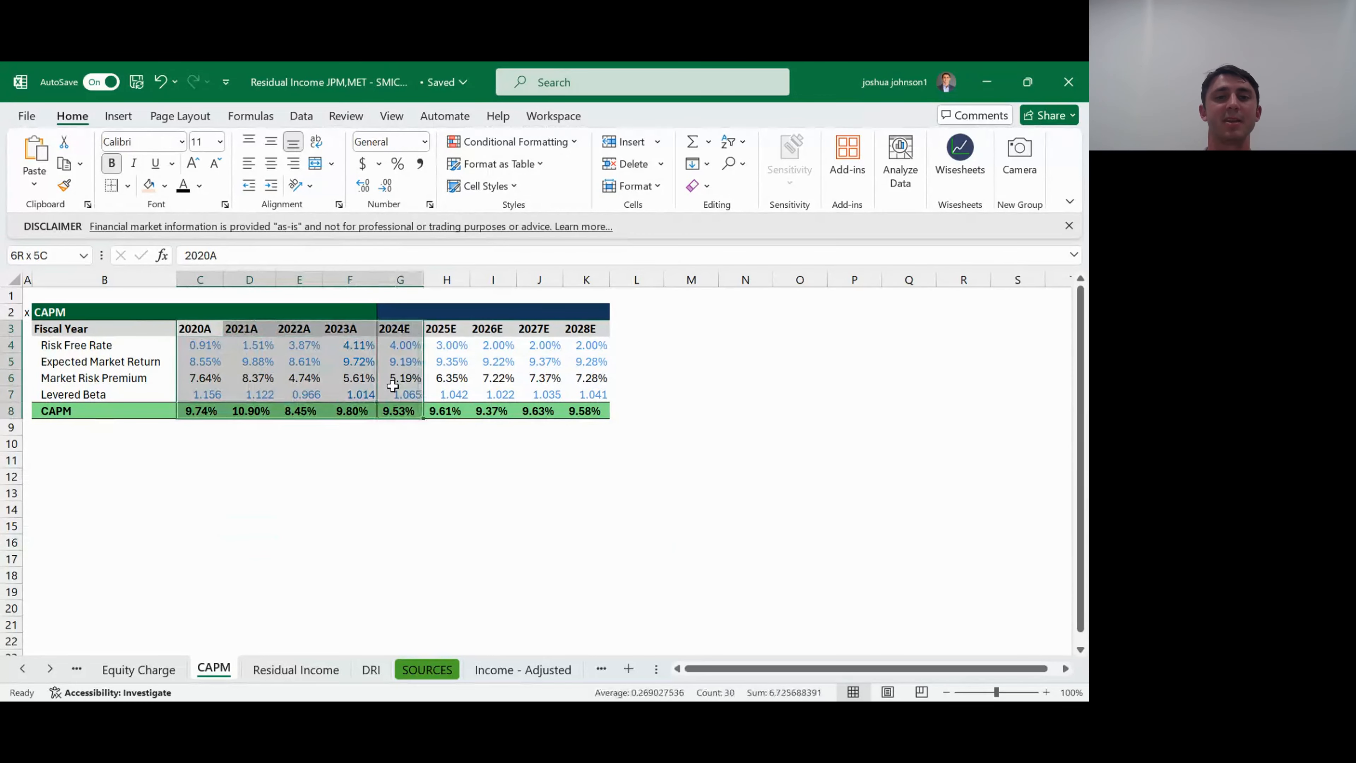
key("shift+Right")
key("Right")
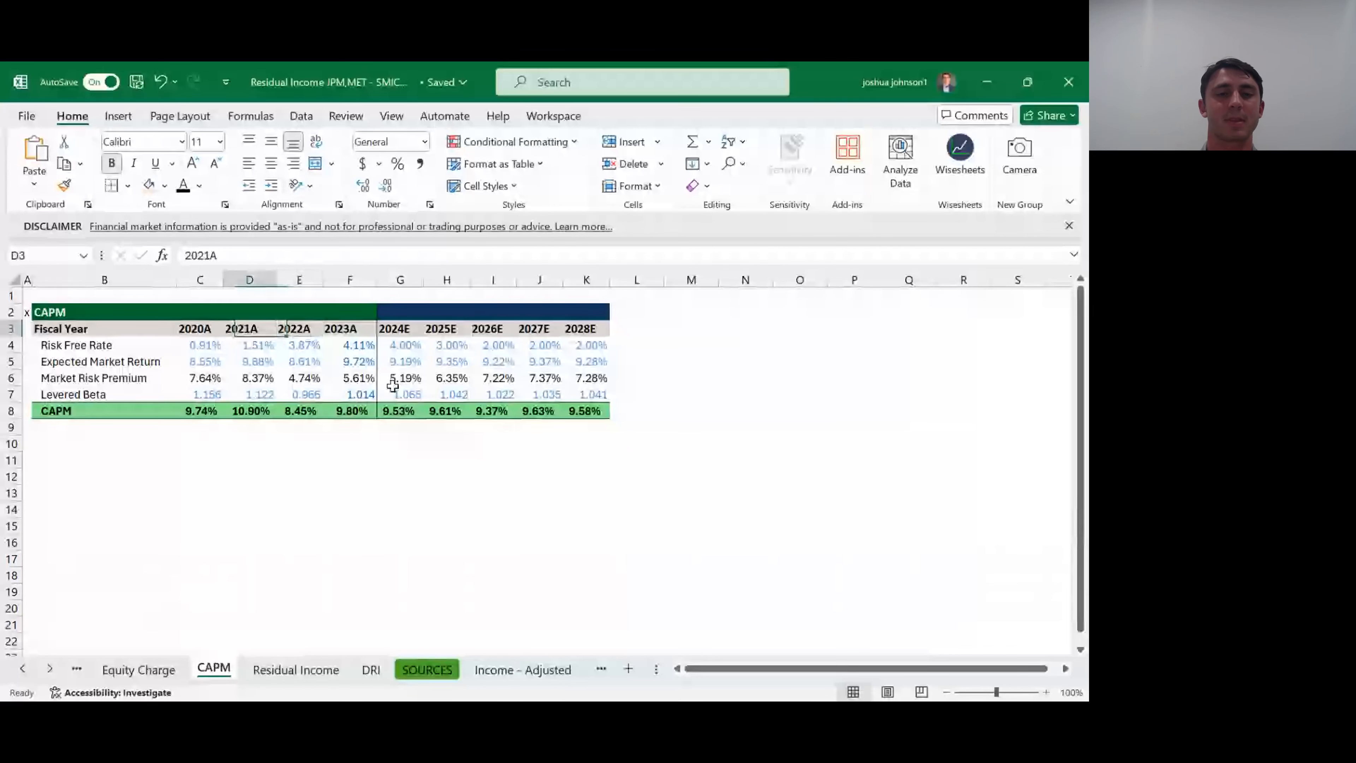
key("Left")
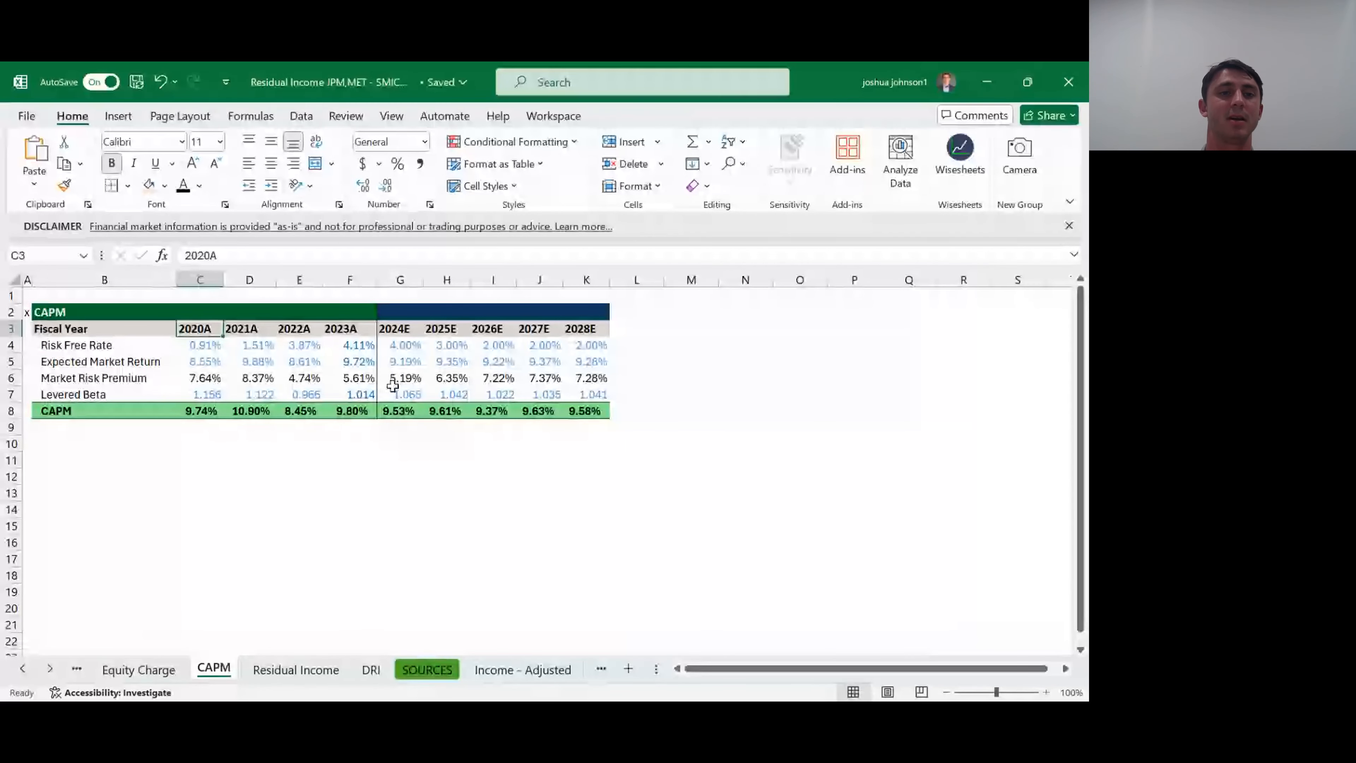
- Examine the 2020A risk-free rate, expected market return and market risk premium formula, plus the Levered Beta row
key("Down")
key("Down")
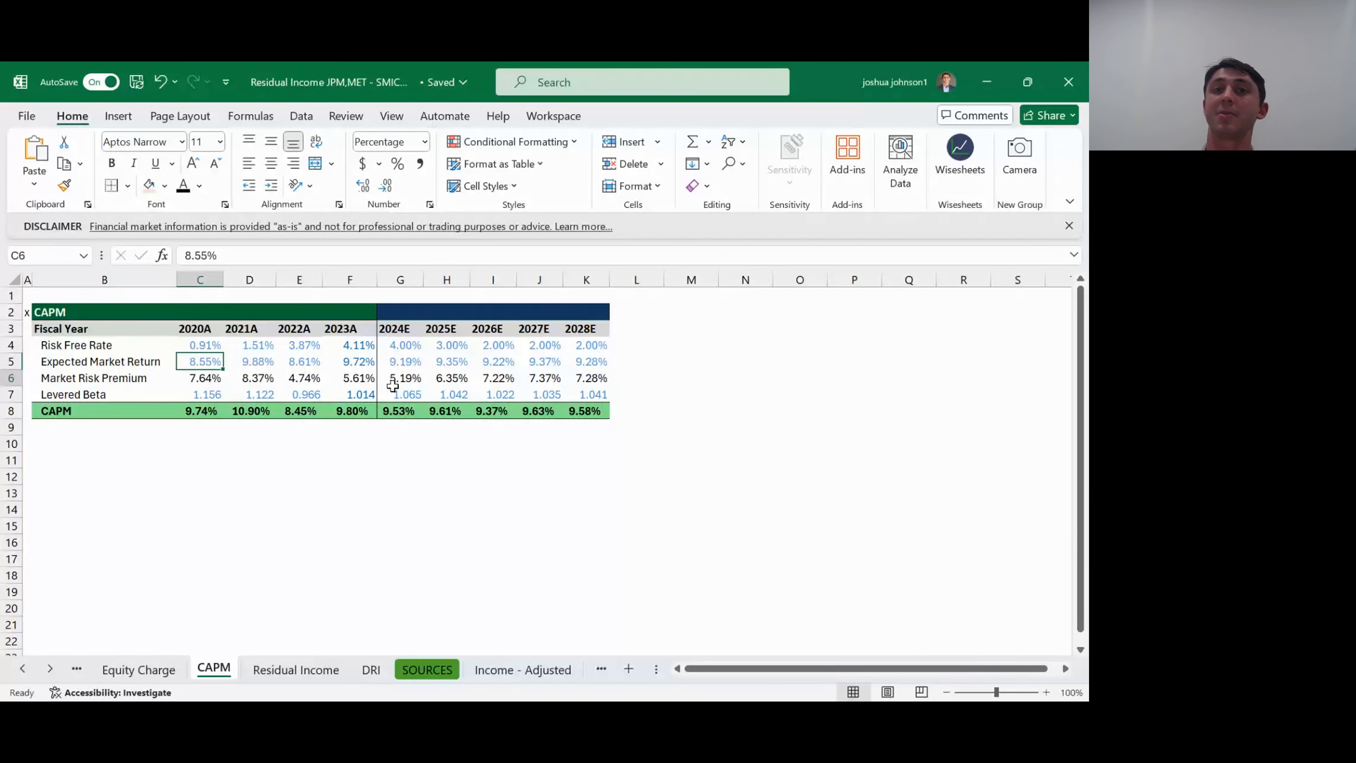
key("Down")
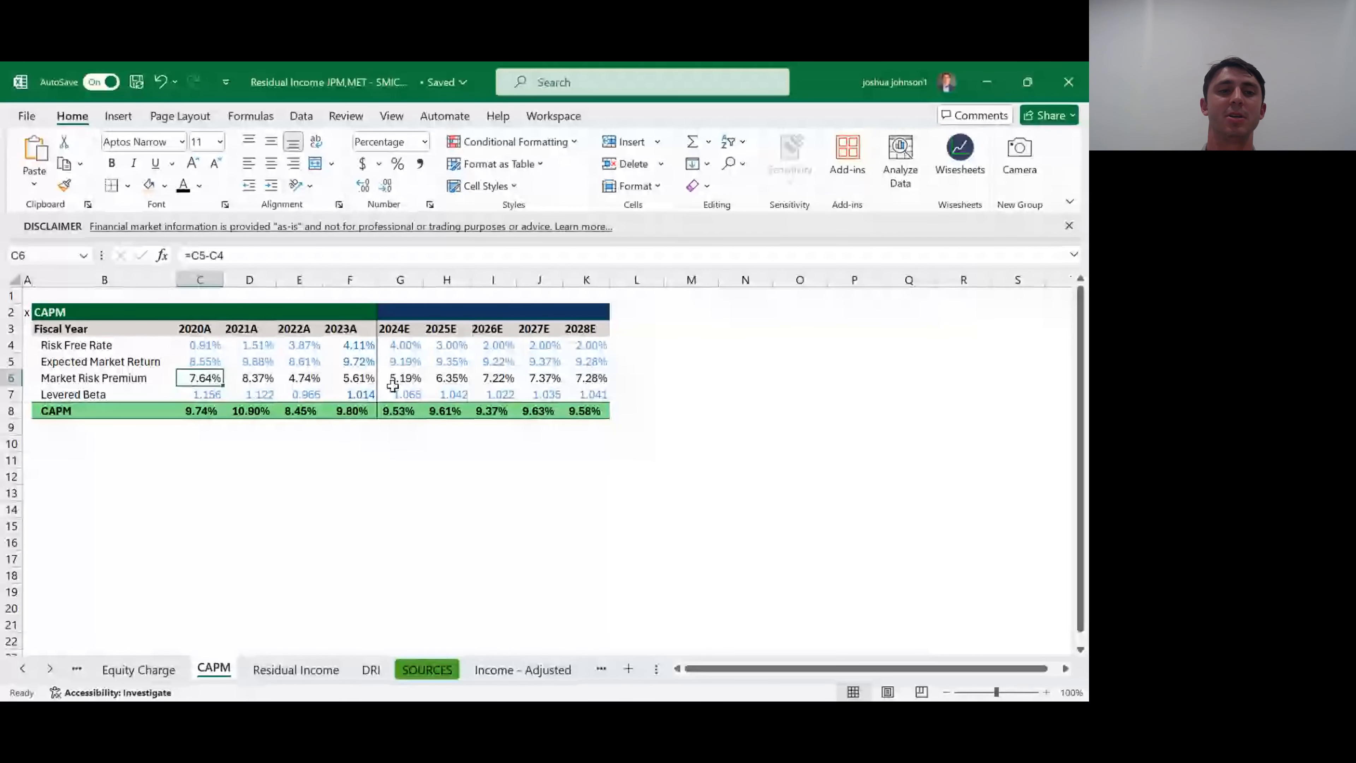
key("Up")
key("Up")
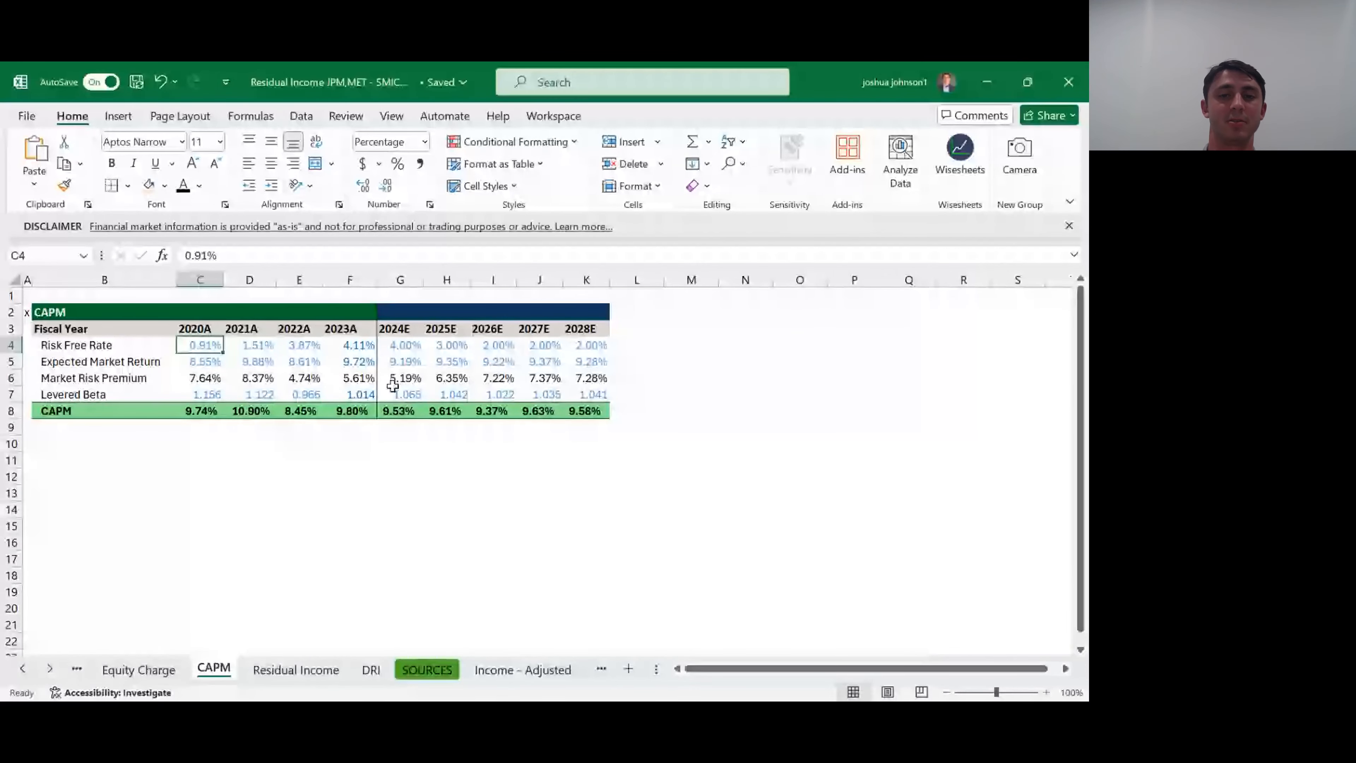
key("ctrl+Right")
key("Down")
key("Down")
key("Down")
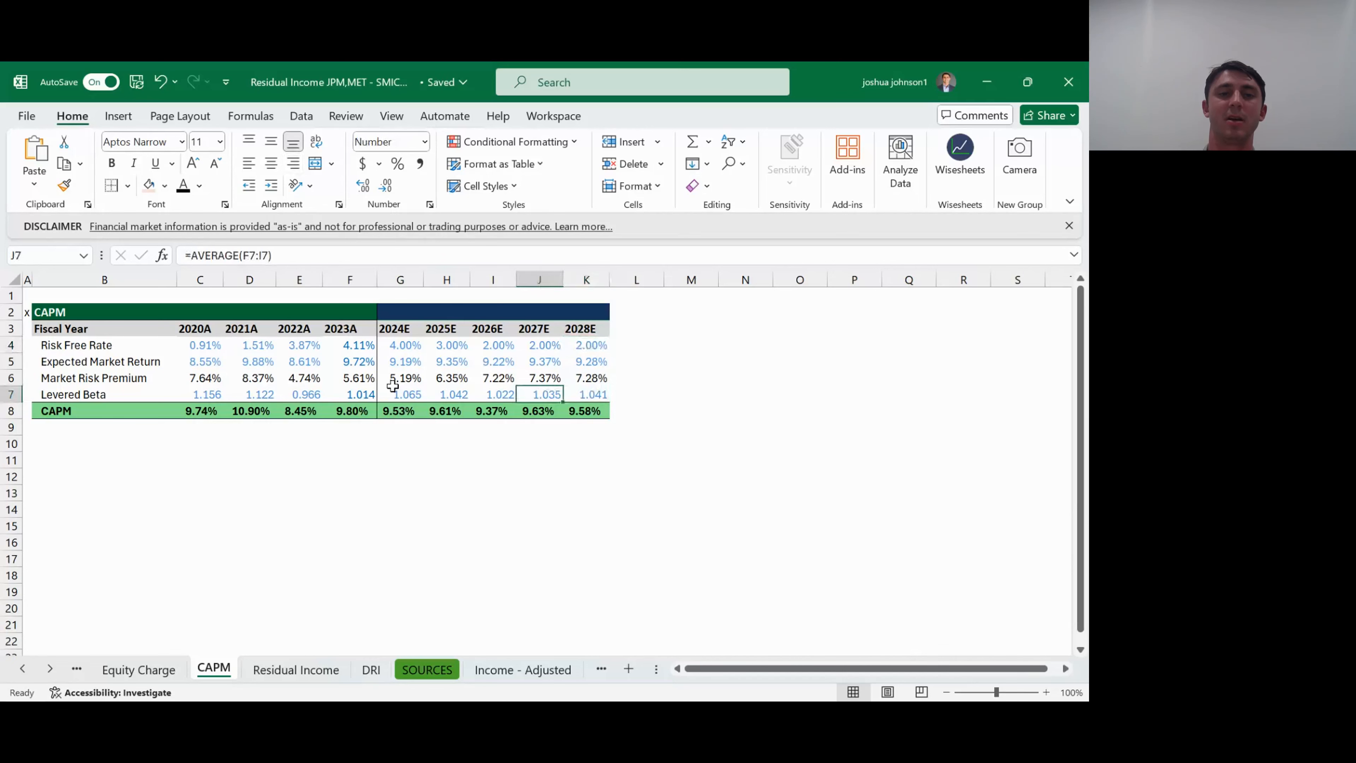
key("Left")
key("Left")
key("Left")
key("Left")
key("Left")
key("Left")
key("Left")
key("Left")
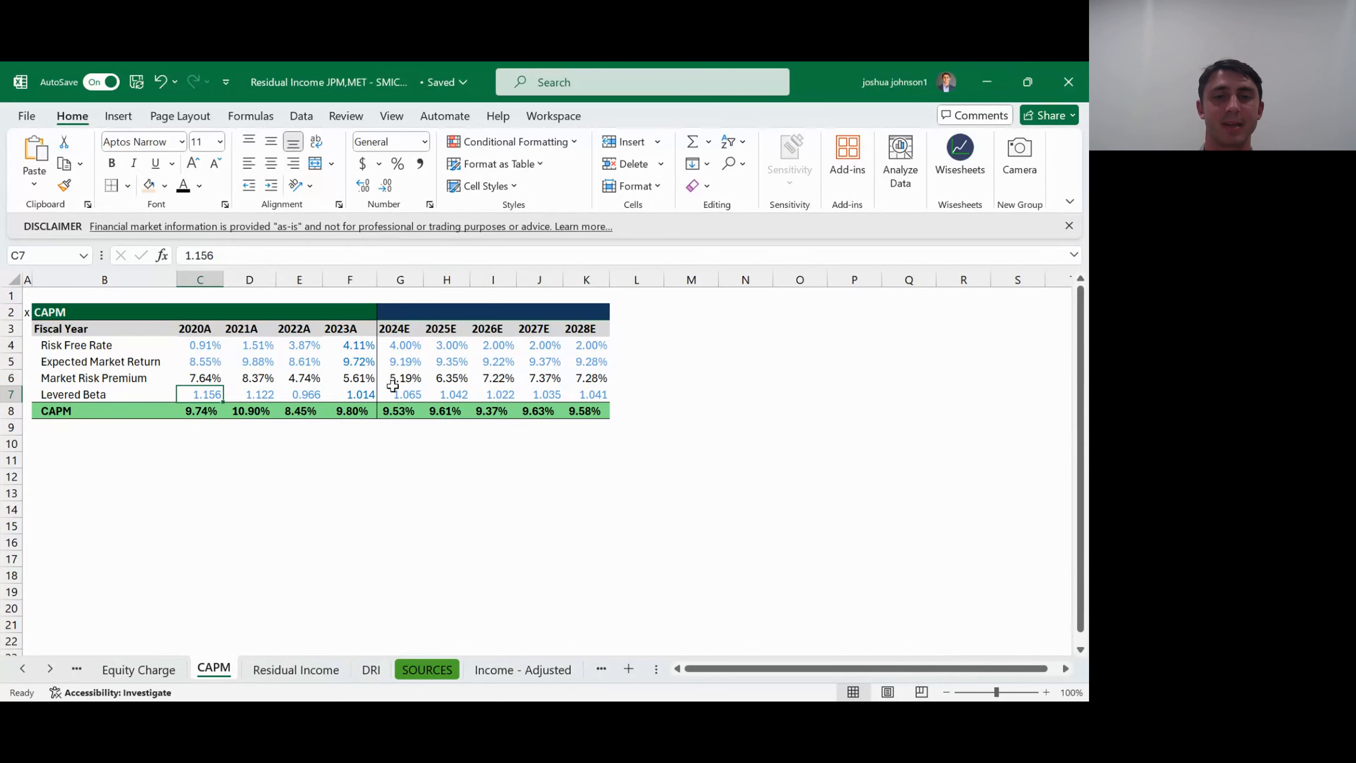
- Examine the averaging formula behind the 2024E levered beta and the projected risk-free rate inputs
left_click(395, 393)
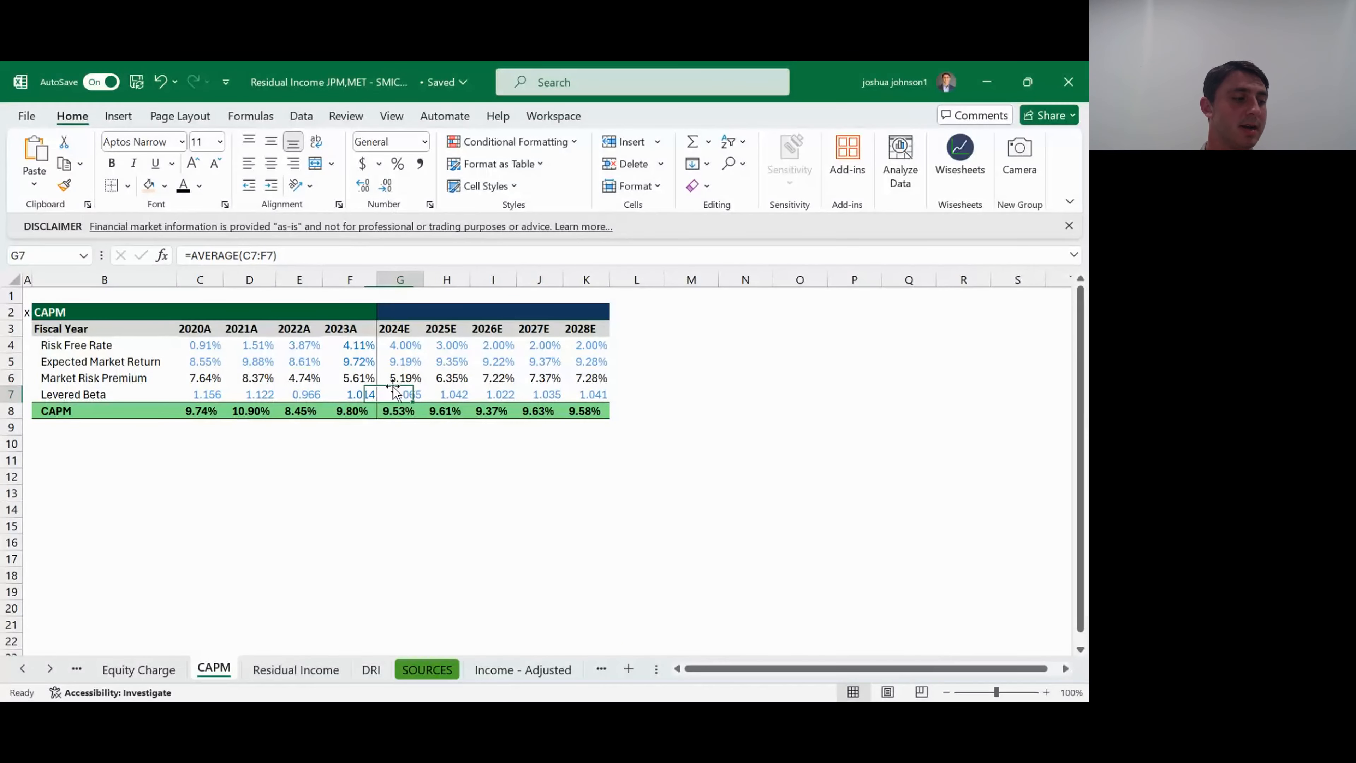
key("ctrl+Right")
key("Up")
key("Up")
key("Up")
key("Left")
key("Left")
key("Left")
key("Left")
key("Left")
key("Left")
key("Left")
key("Left")
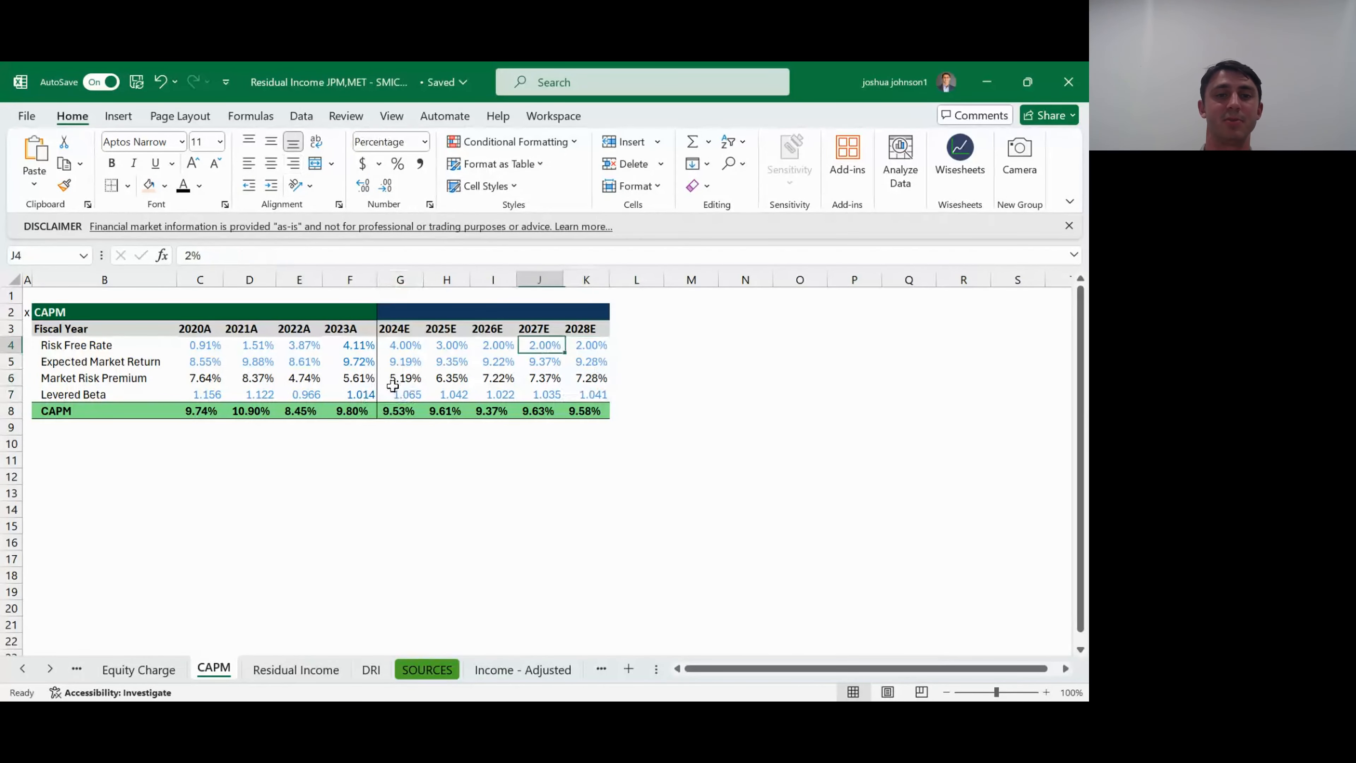
- Re-enter the 2020A CAPM formula in C8 as risk-free rate plus market risk premium times levered beta, =C4+(C6*C7)
key("Down")
key("Down")
key("Down")
key("Down")
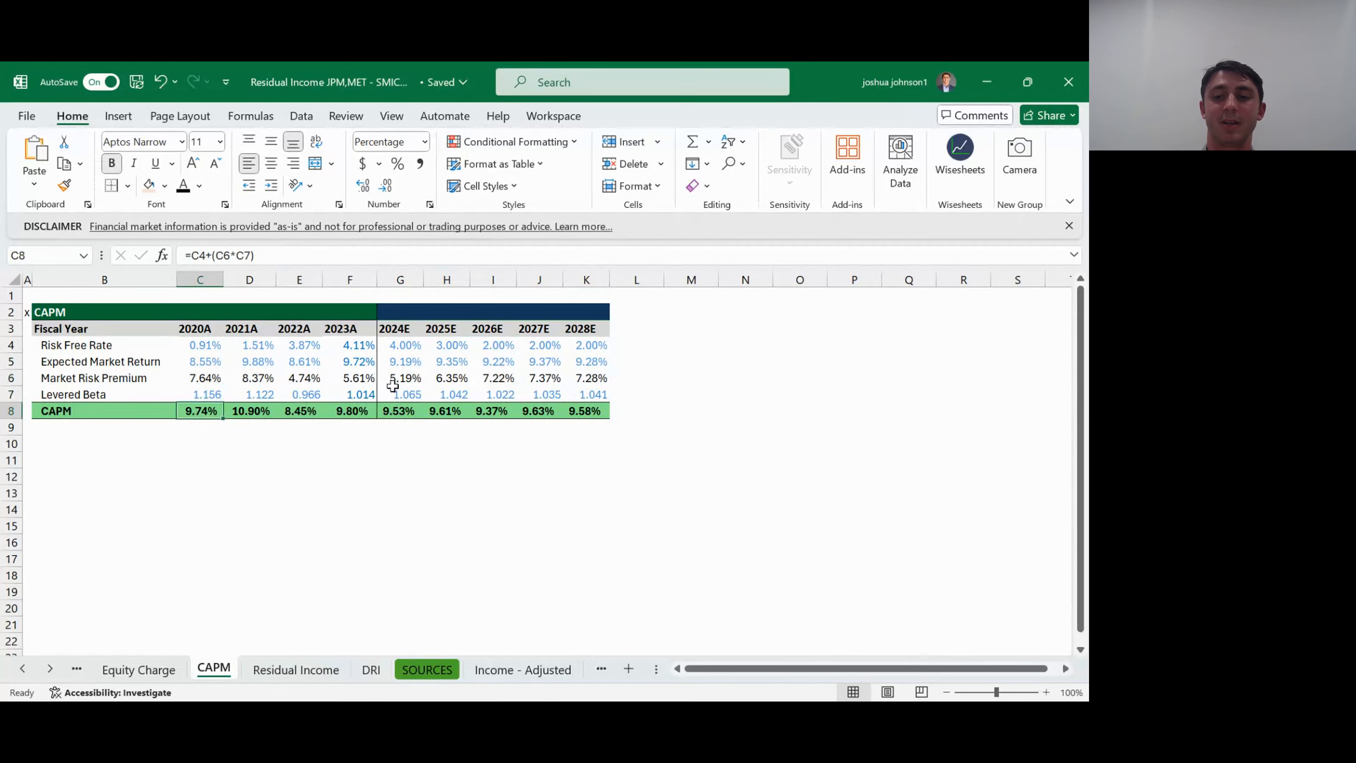
type("=")
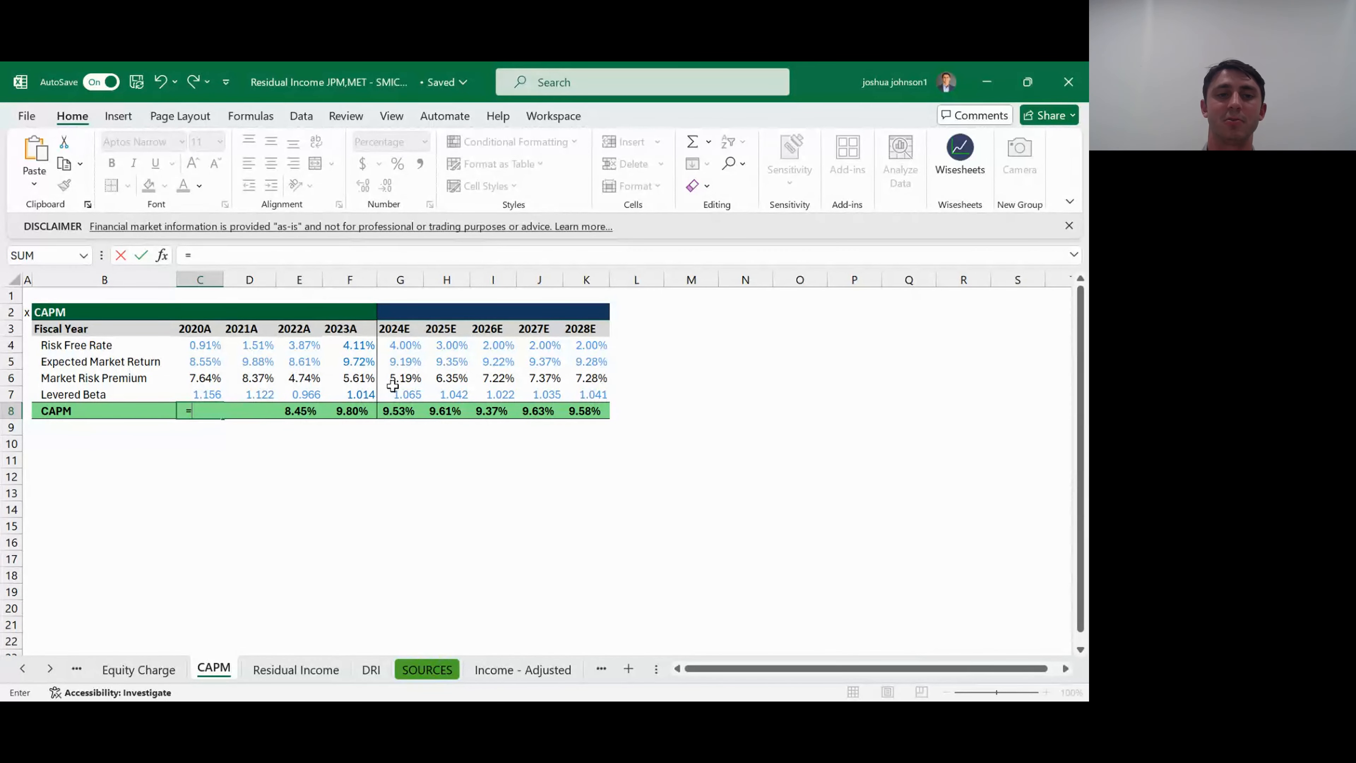
key("Up")
key("Up")
key("Up")
key("Up")
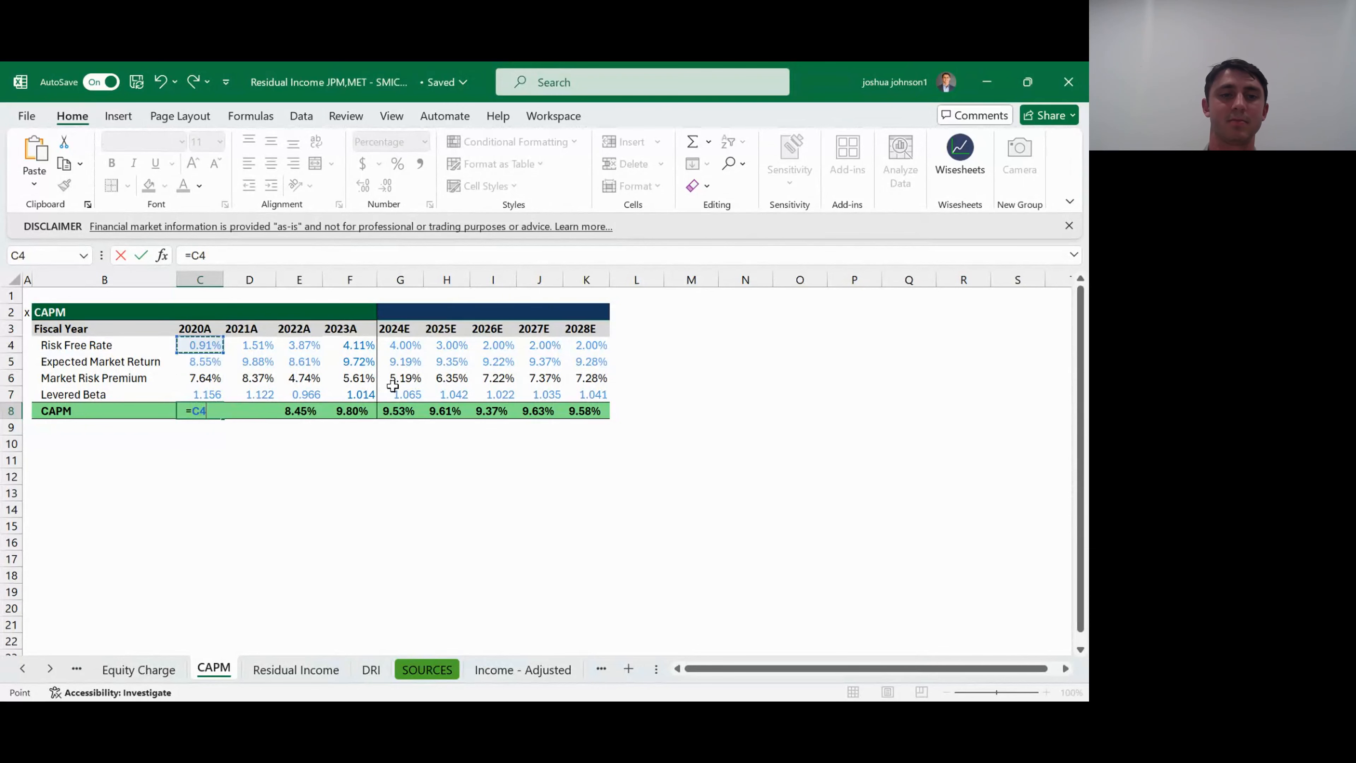
type("*")
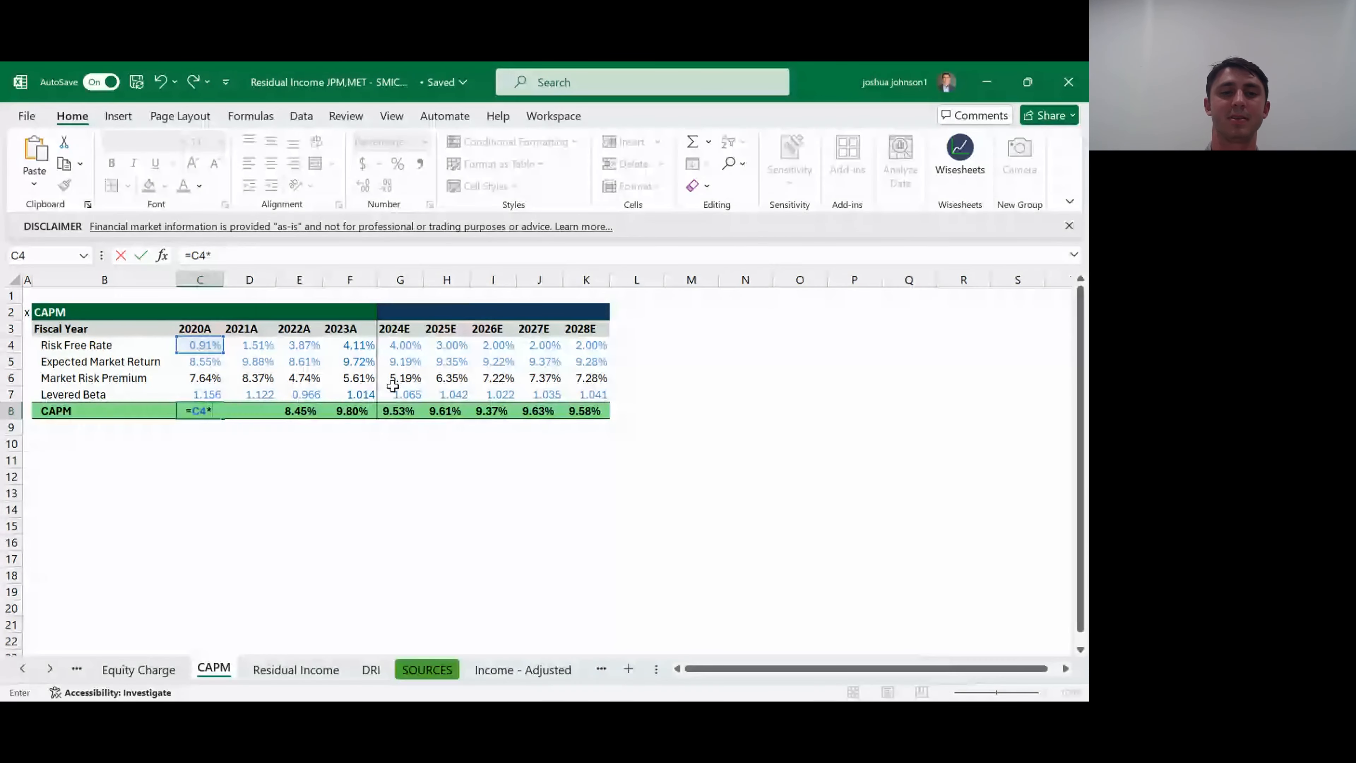
key("Up")
key("Up")
key("BackSpace")
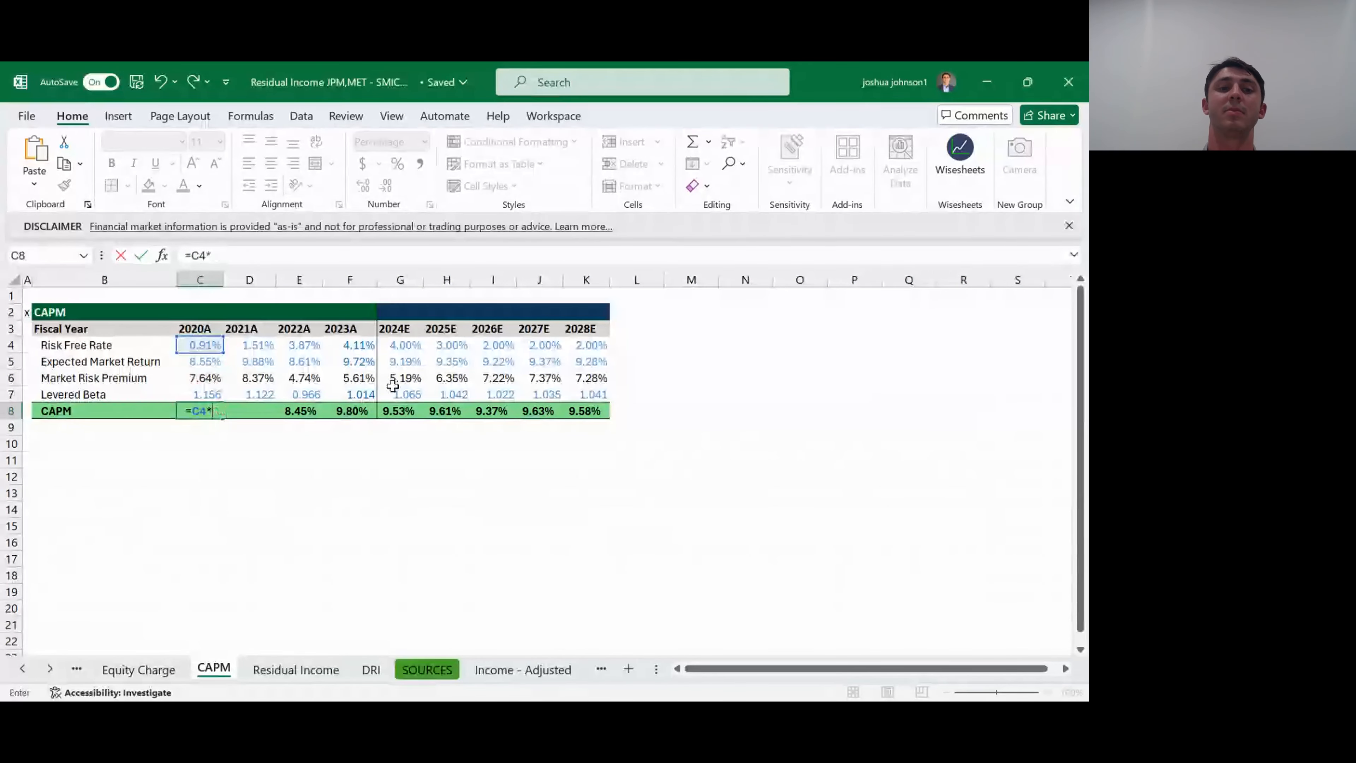
type("(")
key("Up")
key("Up")
key("BackSpace")
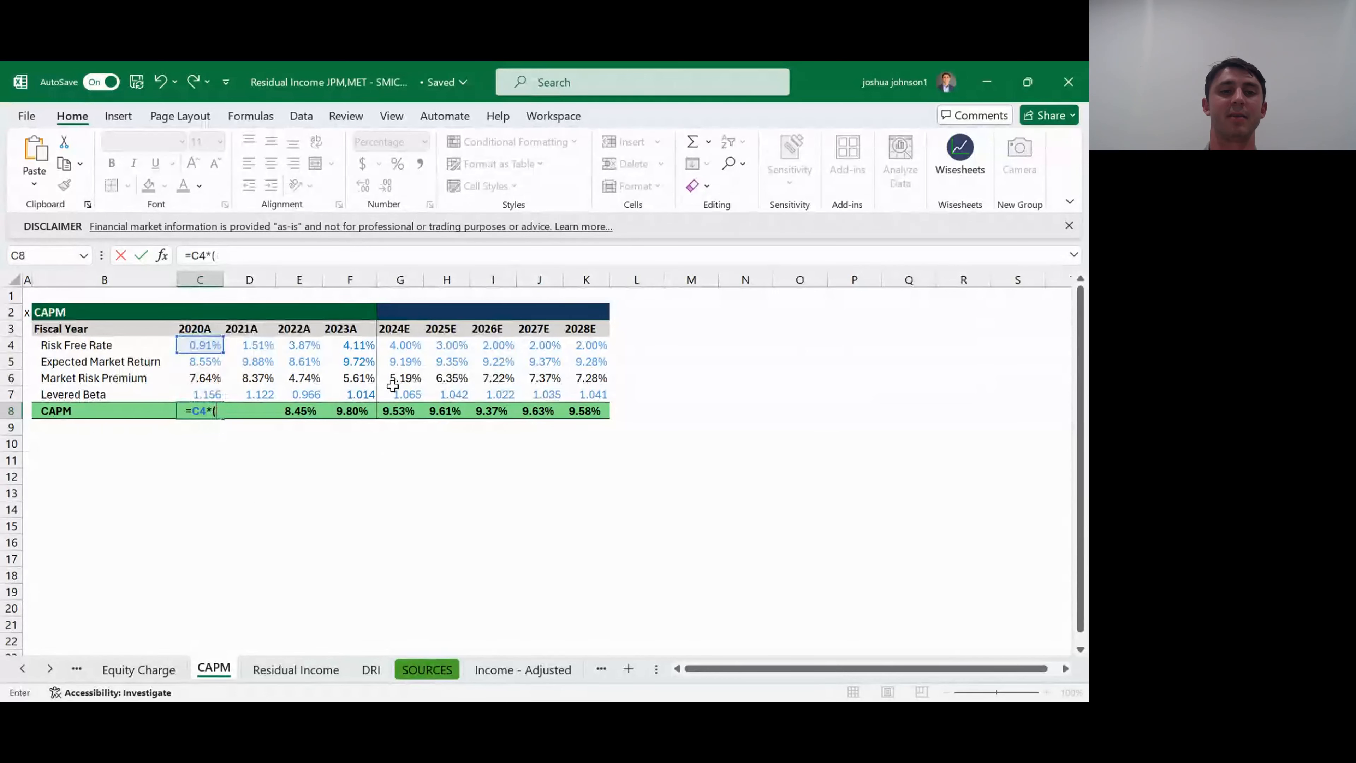
key("BackSpace")
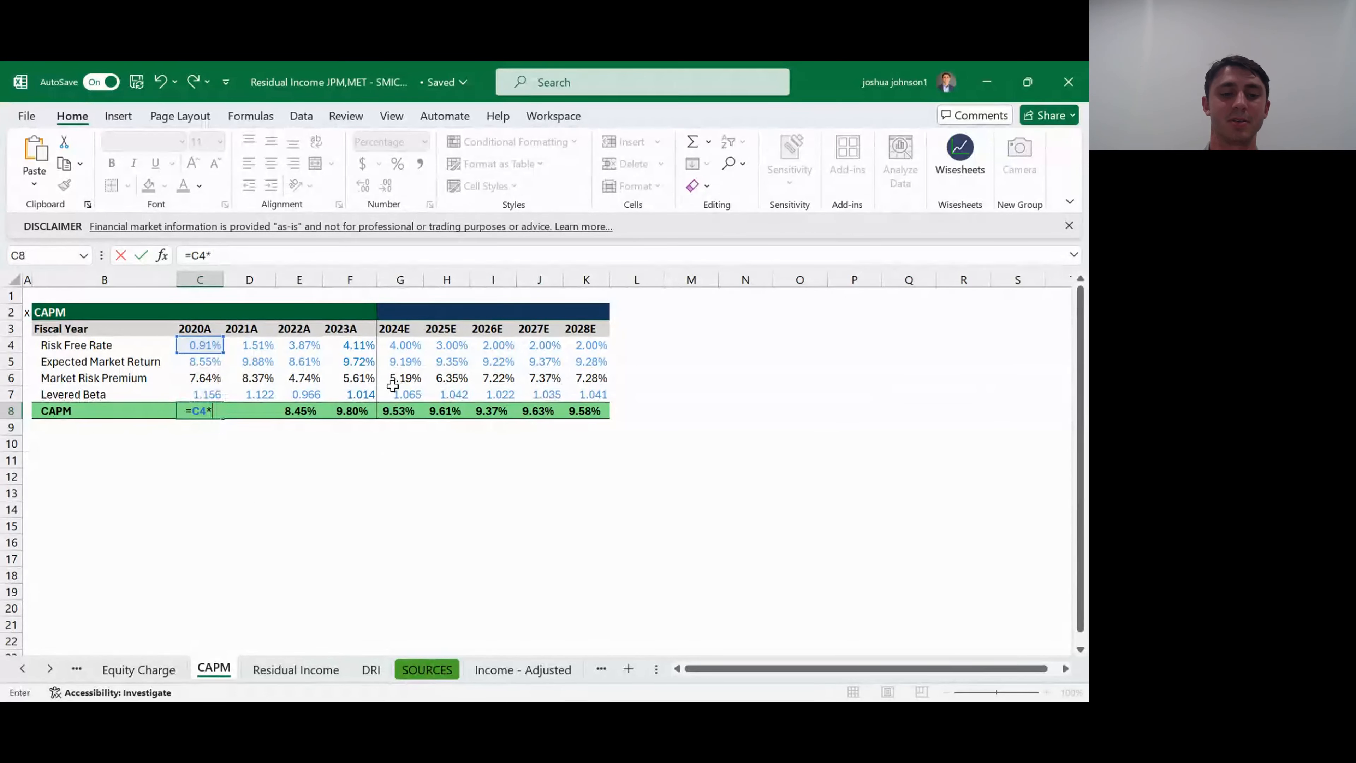
key("BackSpace")
type("+(")
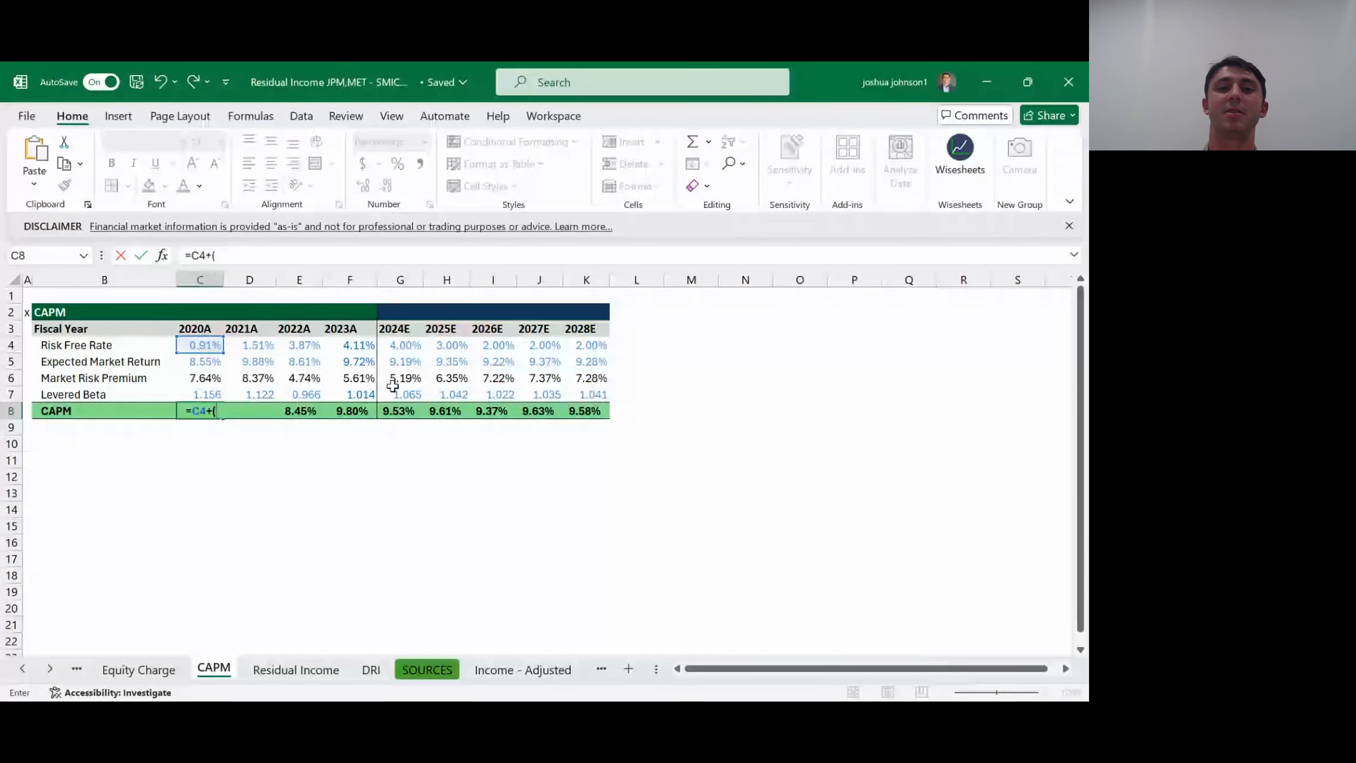
type("C6*C7)")
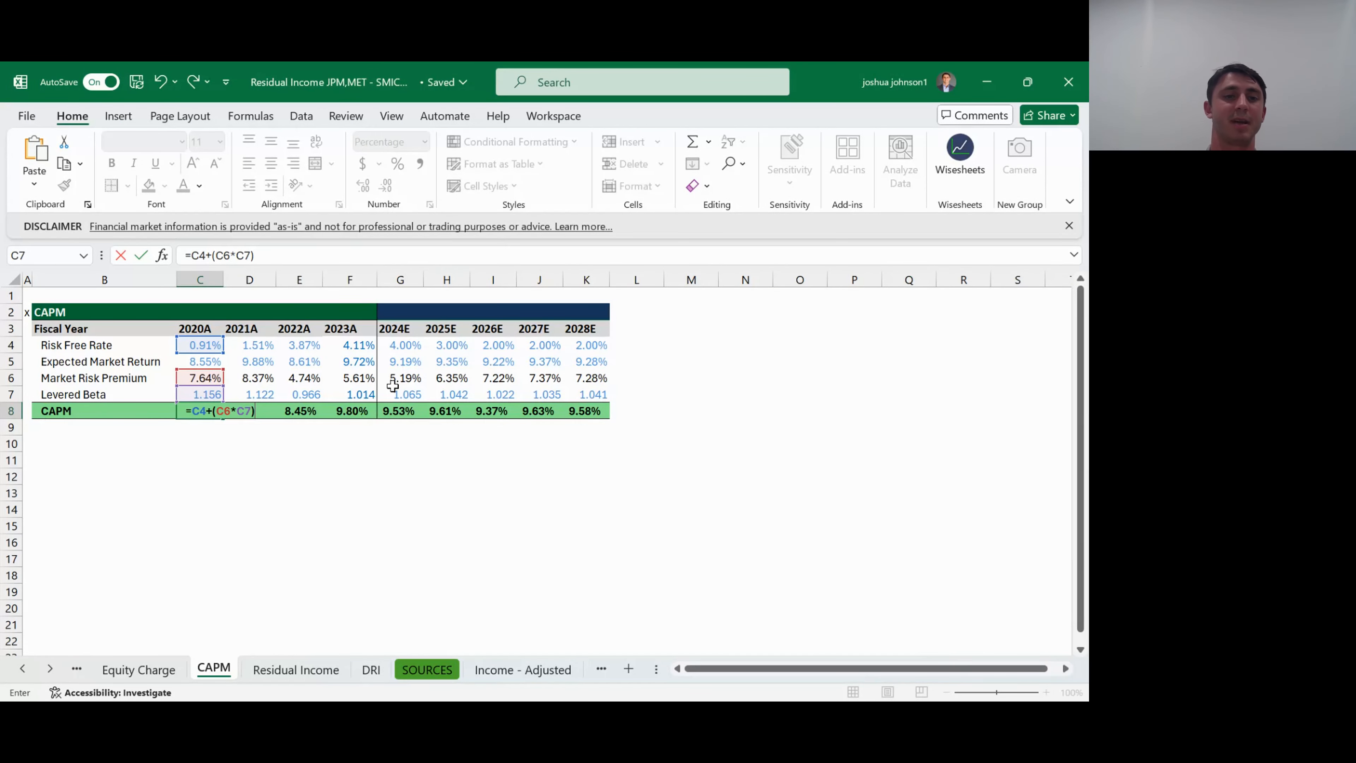
key("Return")
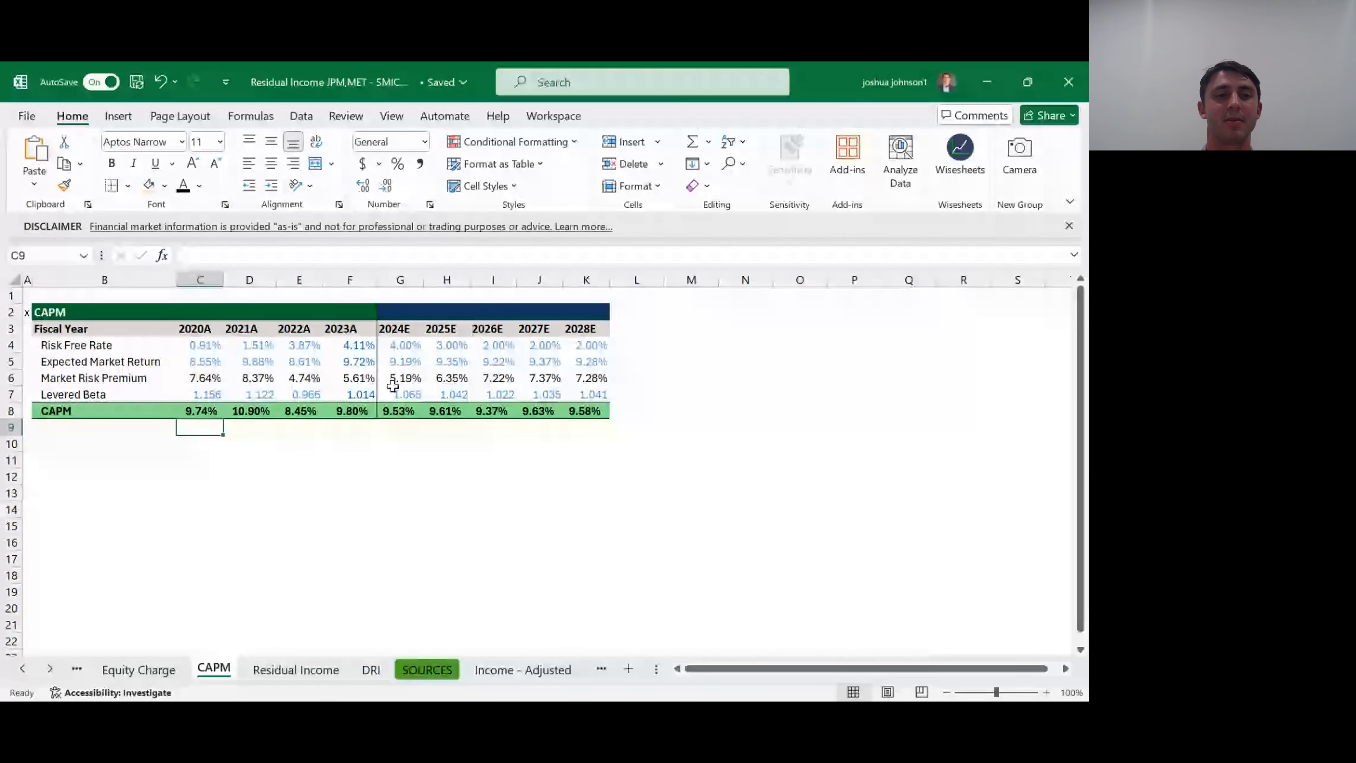
- Link the 2020A CAPM cell C5 on the Equity Charge sheet to the 2020A result on the CAPM sheet, =CAPM!C8
key("ctrl+Page_Up")
type("=")
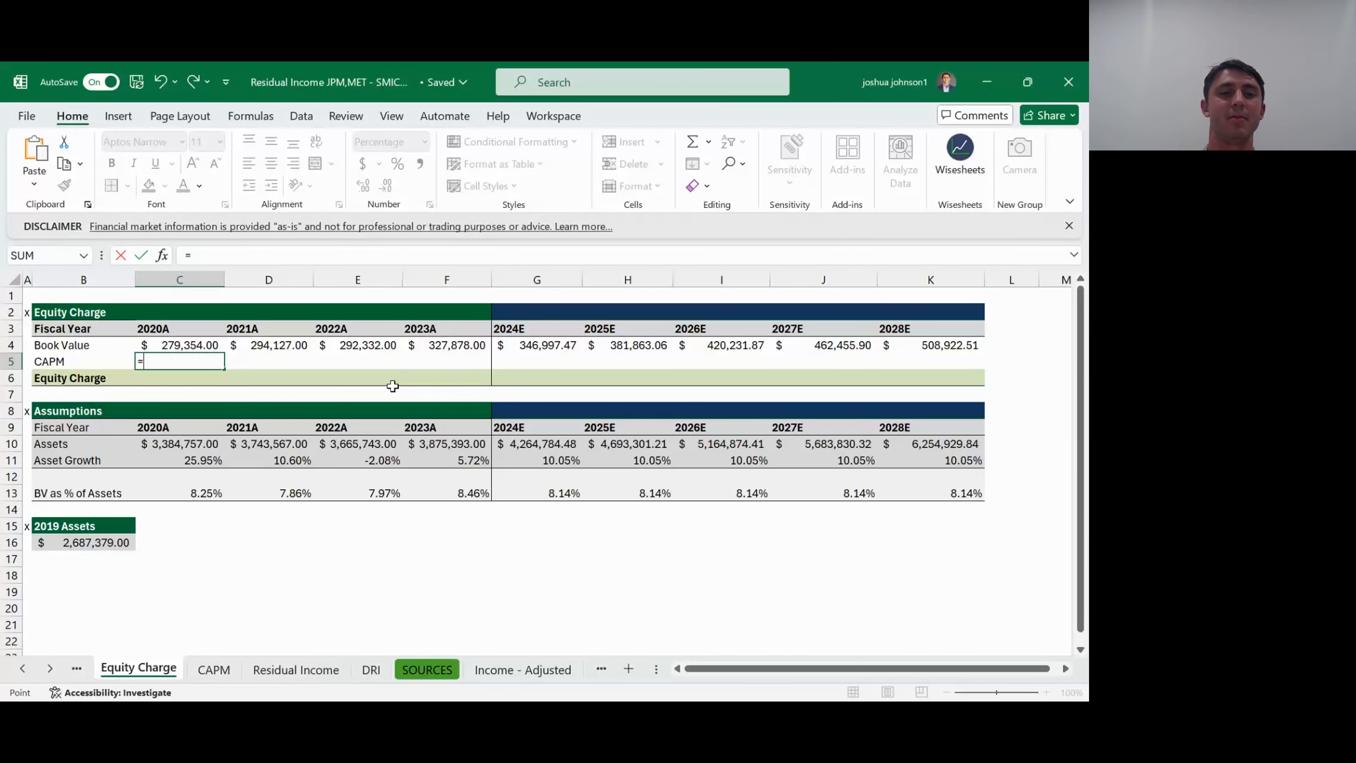
key("ctrl+Page_Down")
key("Down")
key("Down")
key("Down")
key("Down")
key("Down")
key("Down")
key("Down")
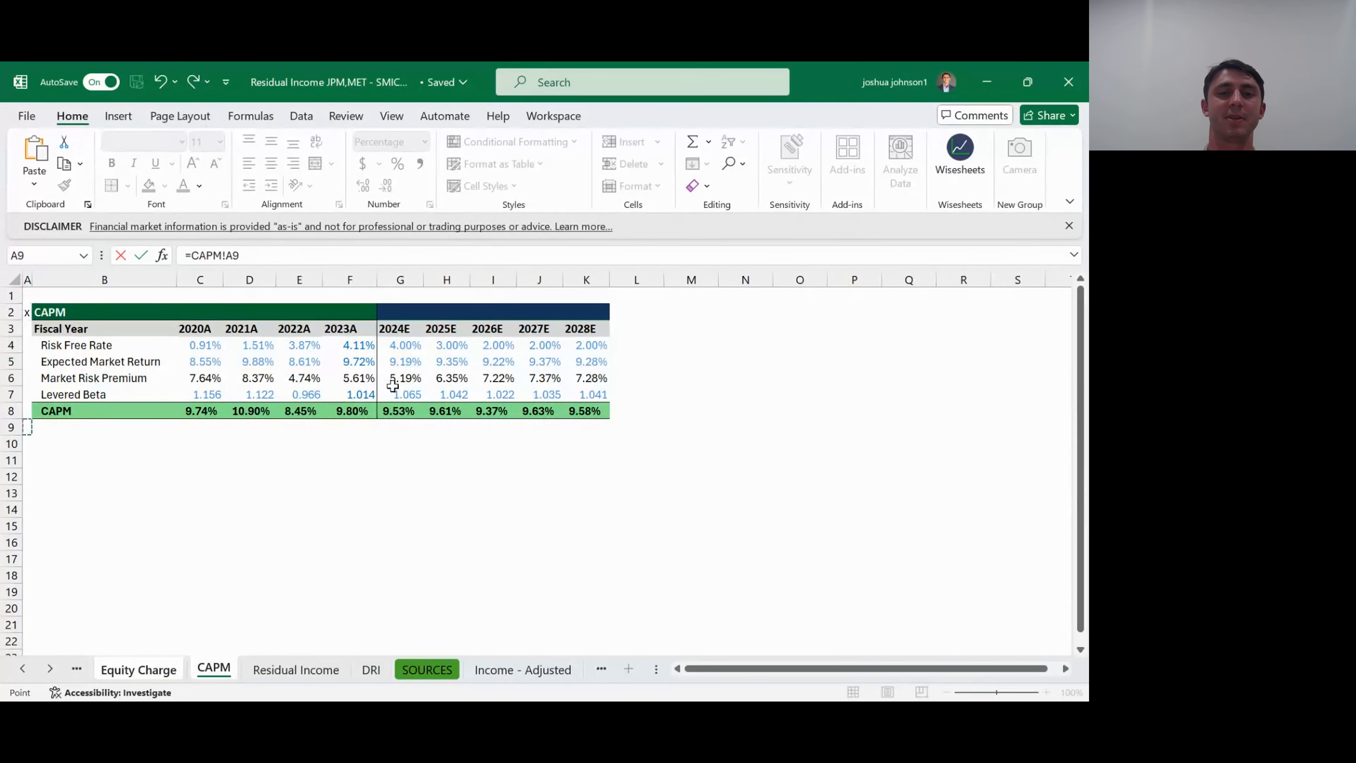
key("Right")
key("Right")
key("Right")
key("Left")
key("Return")
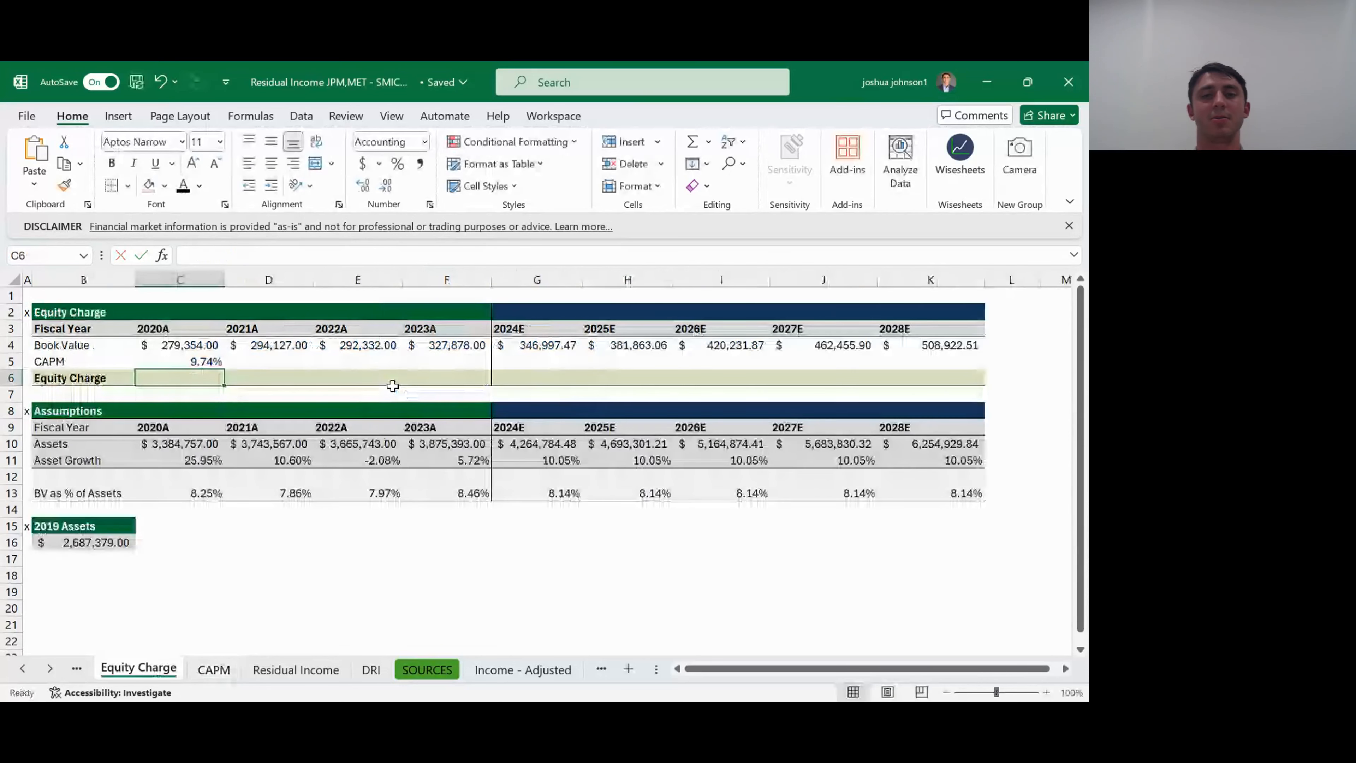
- Fill the 2020A CAPM link across the Equity Charge table's CAPM row through 2028E
key("Up")
key("shift+Right")
key("shift+Right")
key("shift+Right")
key("shift+Right")
key("shift+Right")
key("shift+Right")
key("shift+Right")
key("shift+Right")
key("ctrl+r")
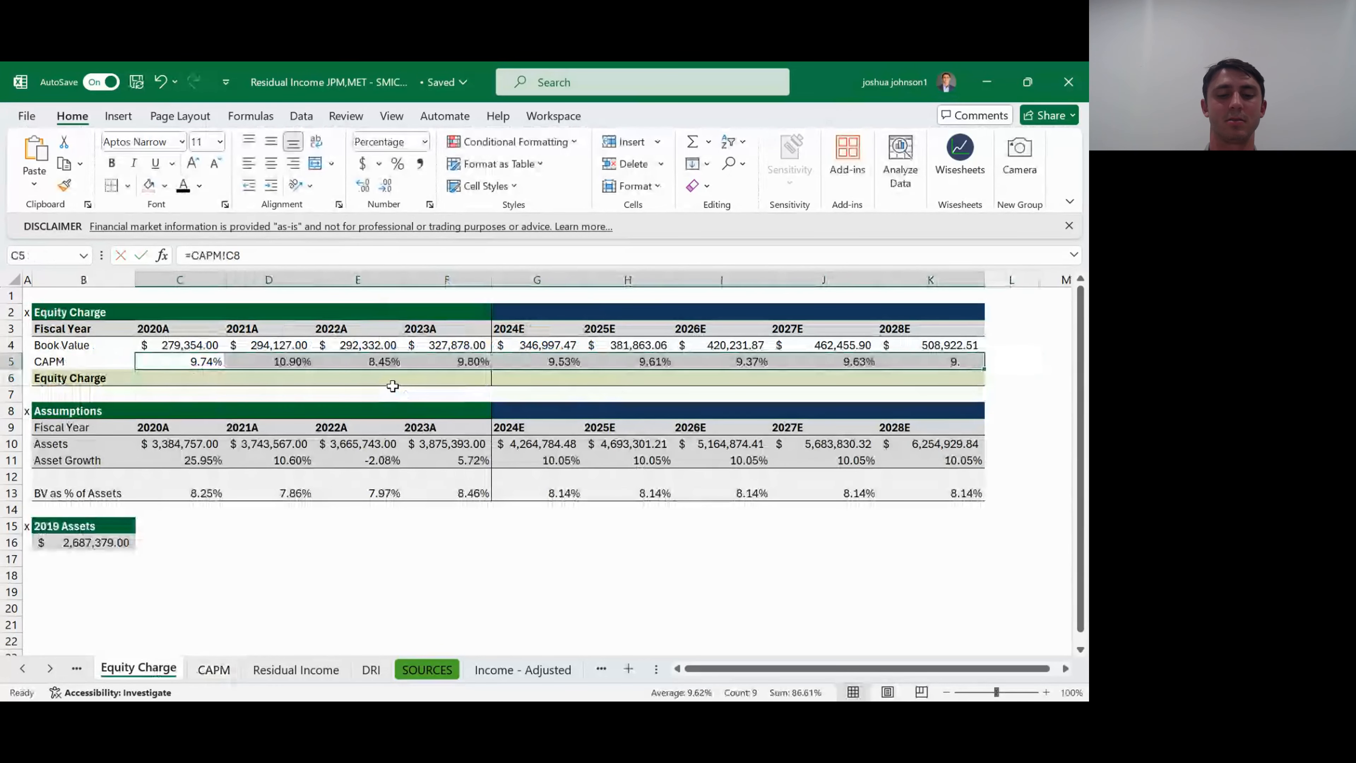
- Add a right border to the 2023A CAPM cell F5 to separate actuals from projections
key("Right")
key("Right")
key("Right")
key("alt")
key("h")
key("b")
key("r")
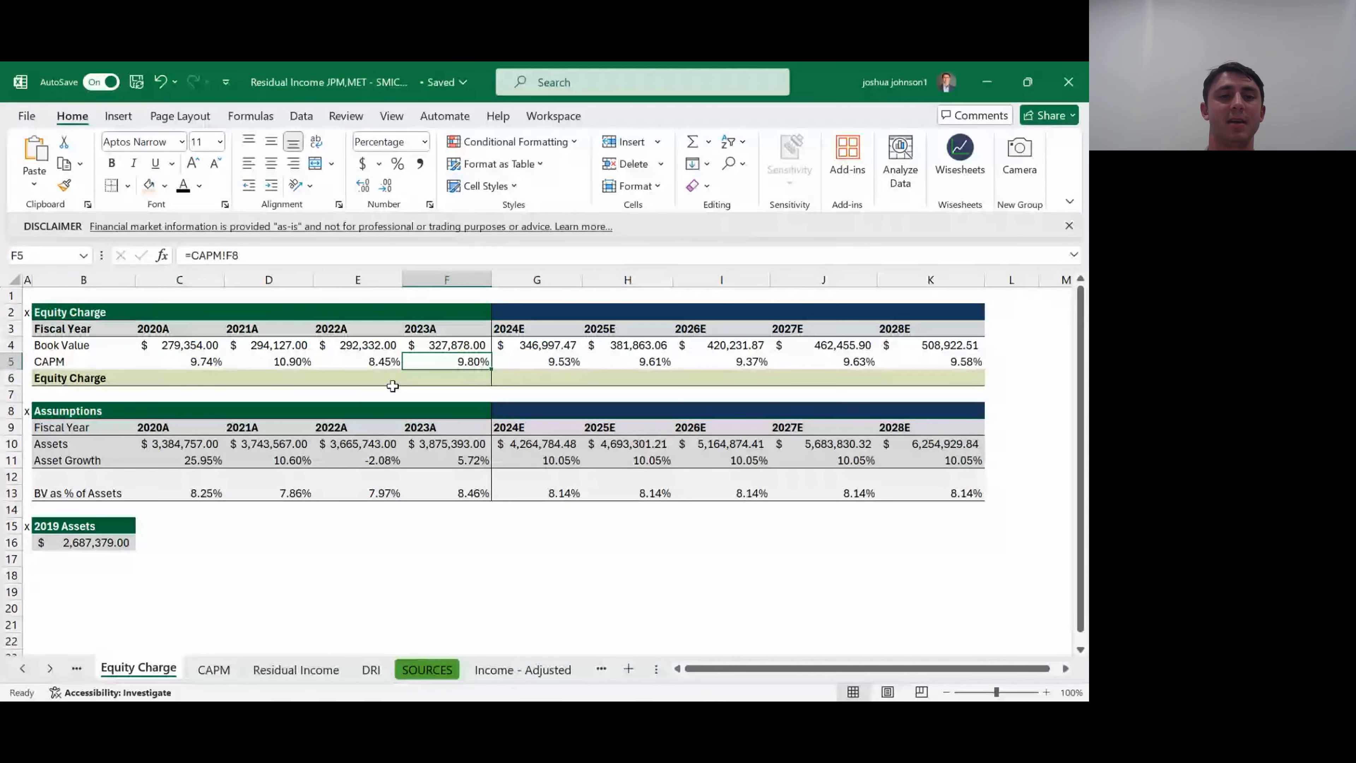
- Calculate the 2020A equity charge in C6 as book value times CAPM, =C4*C5
key("Left")
key("Left")
key("Left")
key("Left")
key("Down")
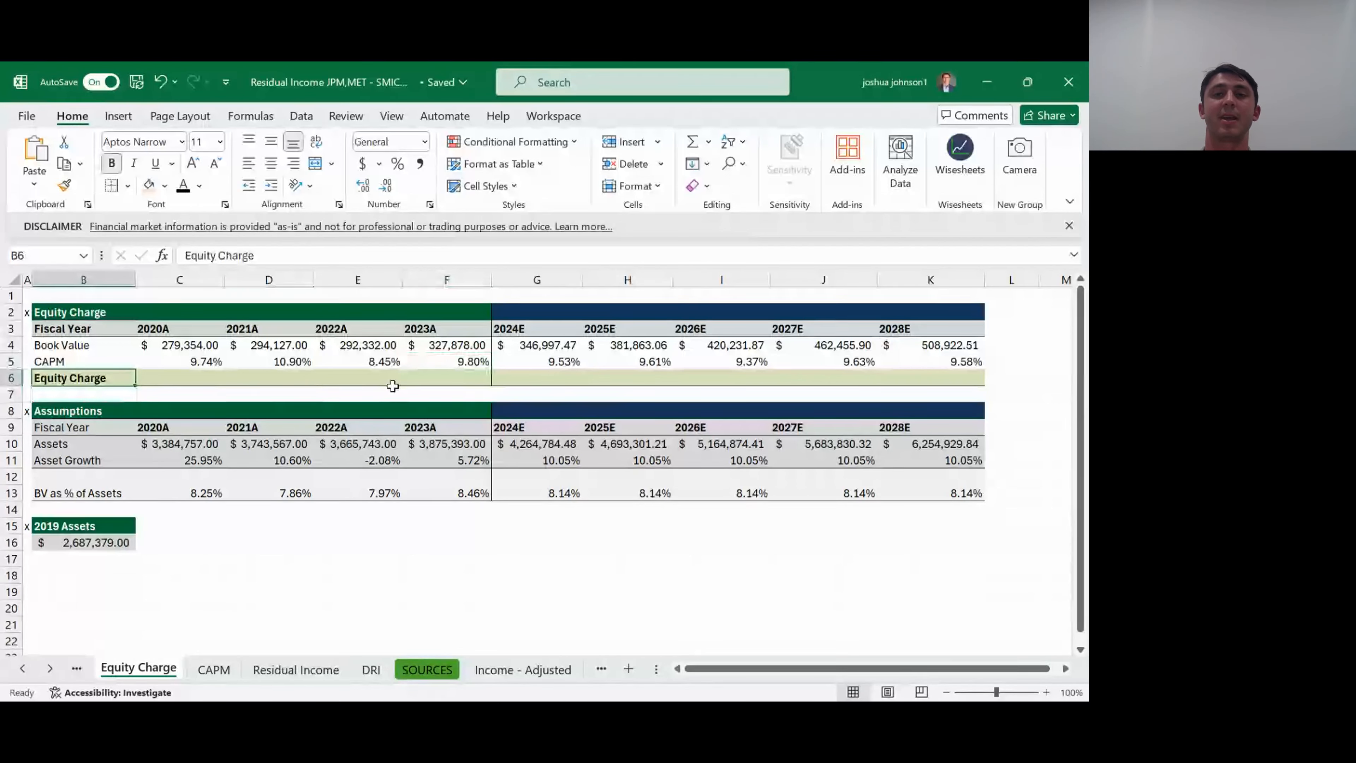
key("Right")
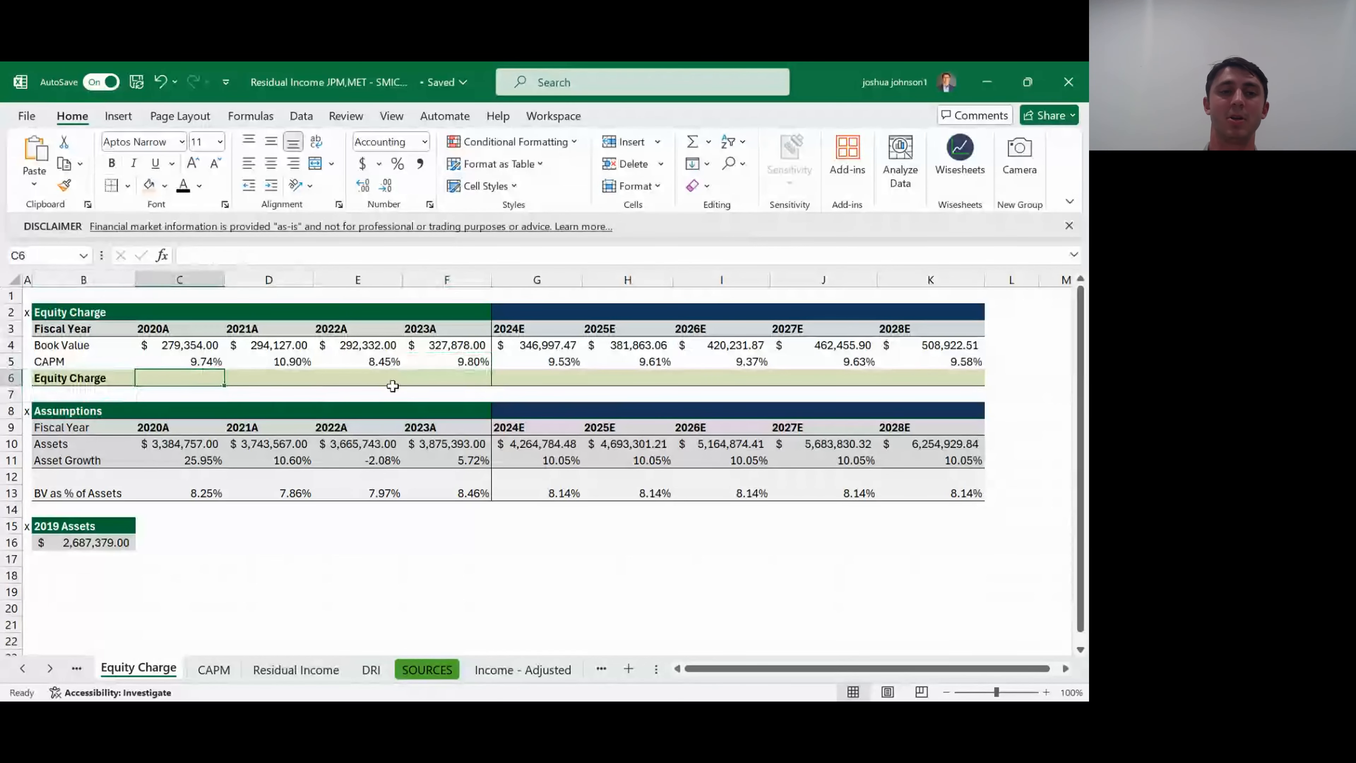
type("=")
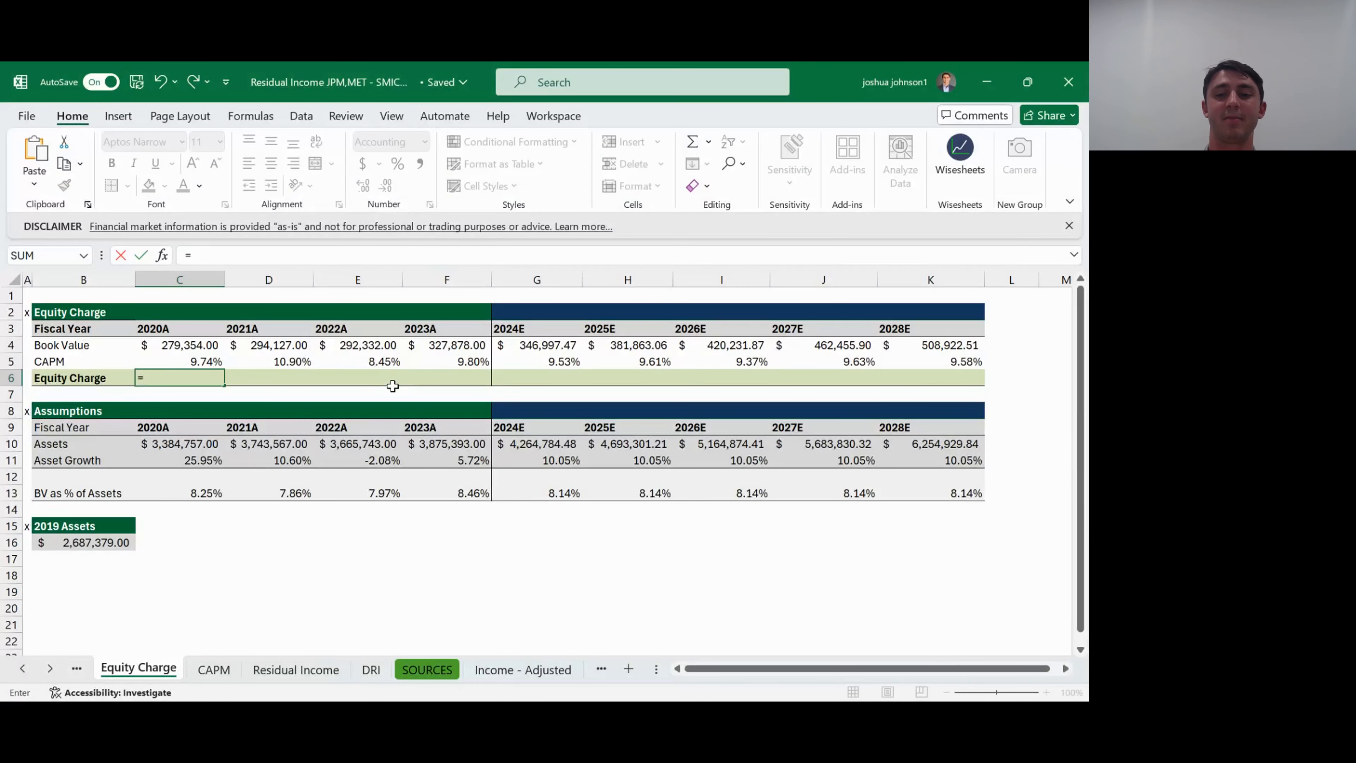
key("Up")
key("Up")
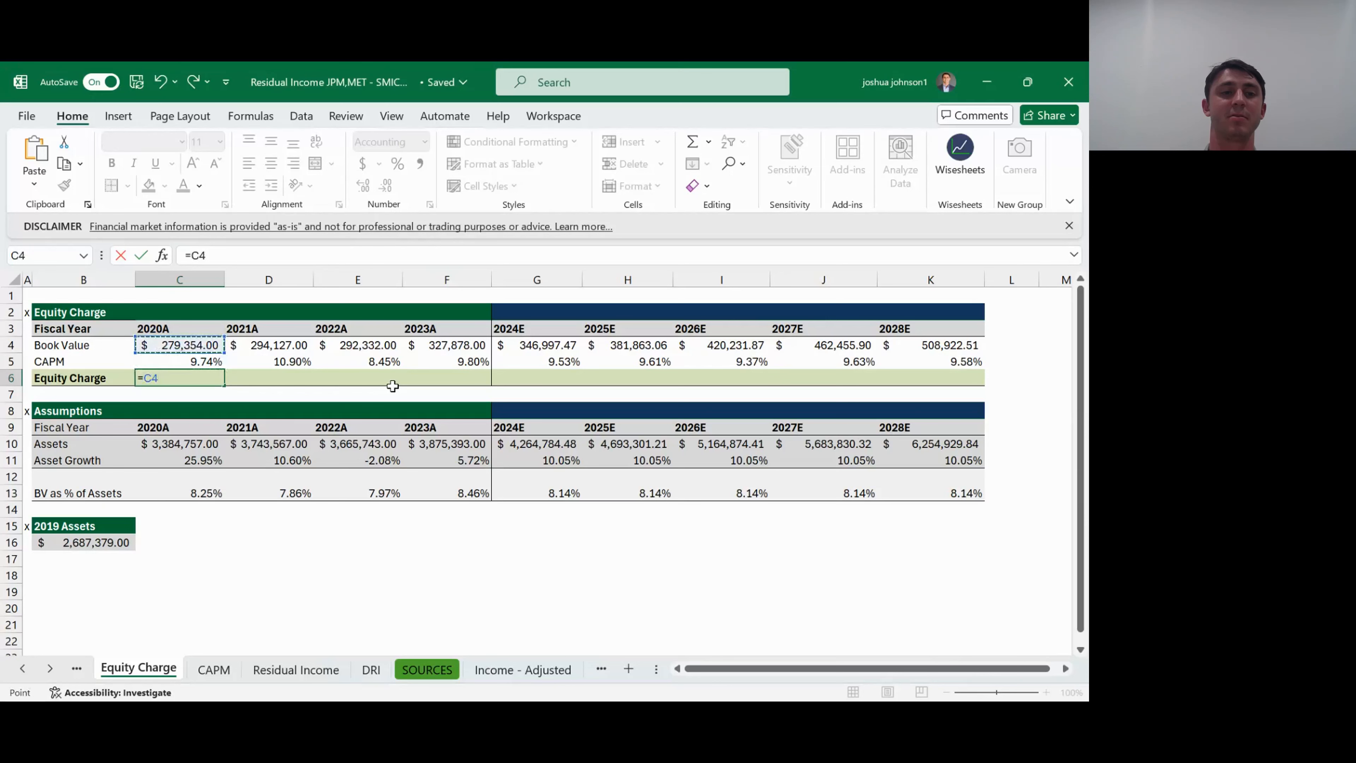
type("*")
key("Up")
key("Return")
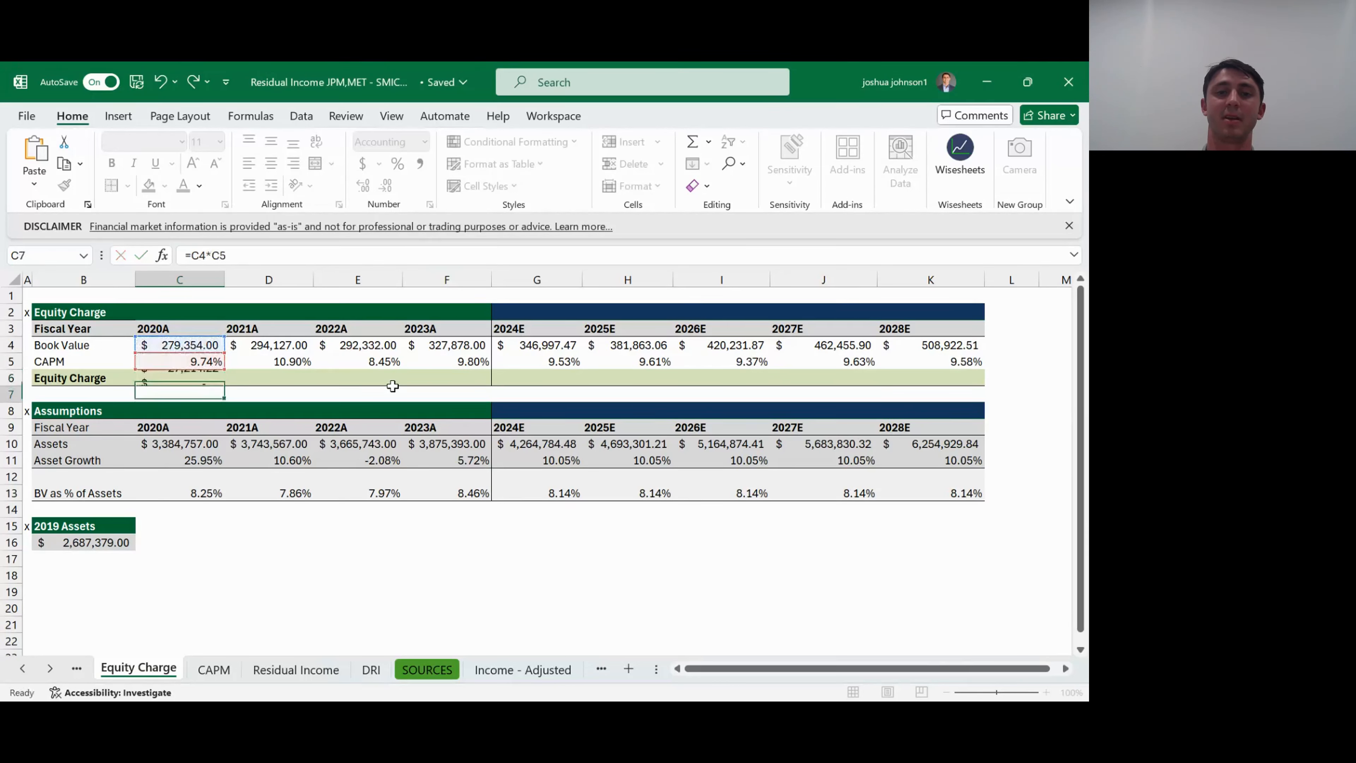
- Fill the 2020A equity charge formula across the Equity Charge row through 2028E
key("Up")
key("shift+Right")
key("shift+Right")
key("shift+Right")
key("shift+Right")
key("shift+Right")
key("shift+Right")
key("shift+Right")
key("shift+Right")
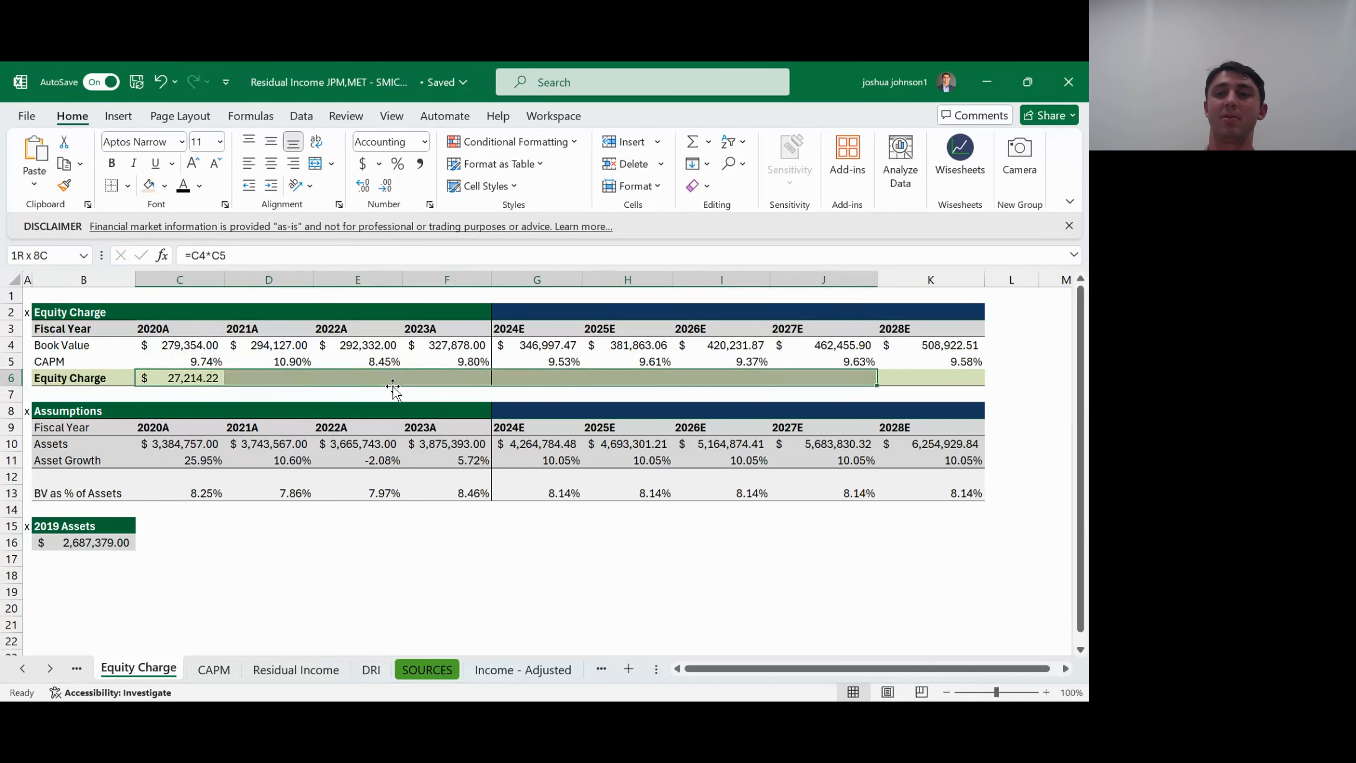
key("ctrl+r")
key("Right")
key("Right")
key("Right")
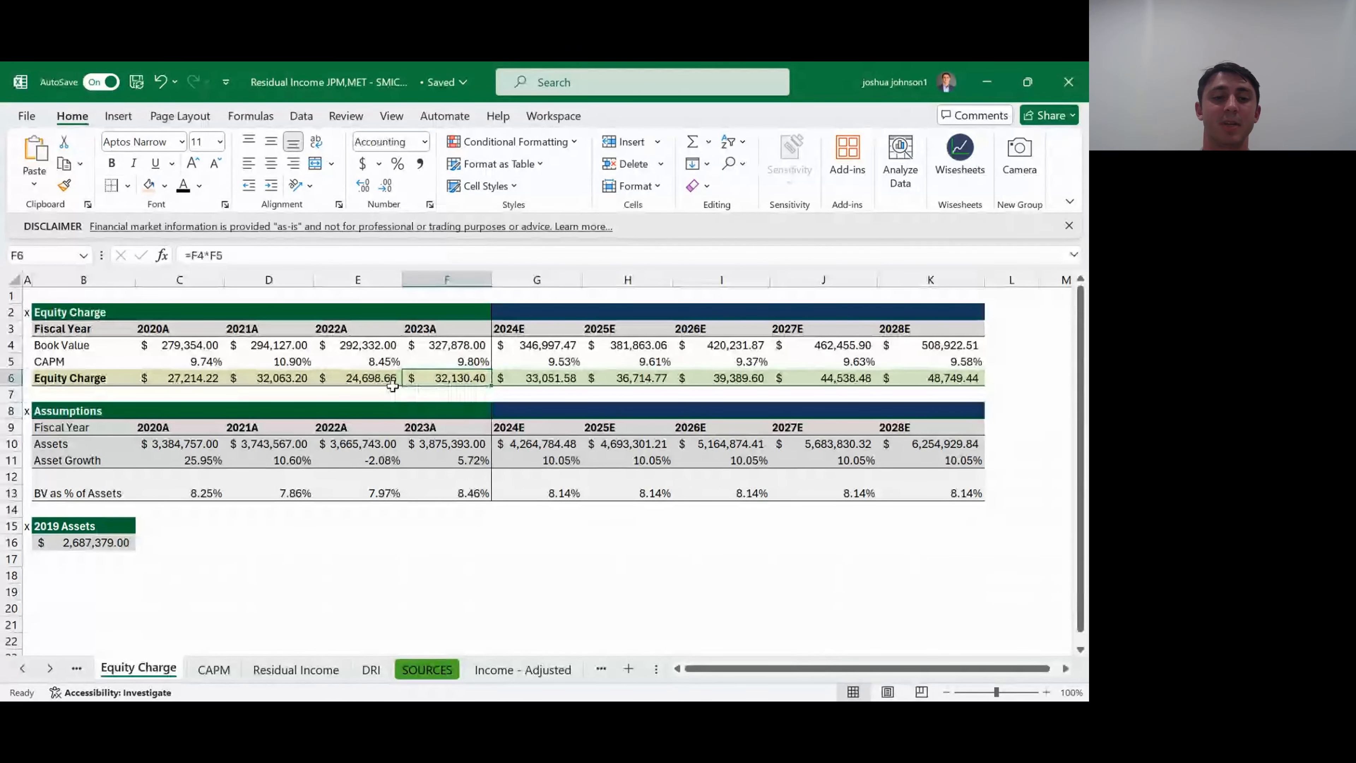
- Link the 2020A equity charge in C5 of the Residual Income sheet to ='Equity Charge'!C6
key("ctrl+Page_Down")
key("ctrl+Page_Down")
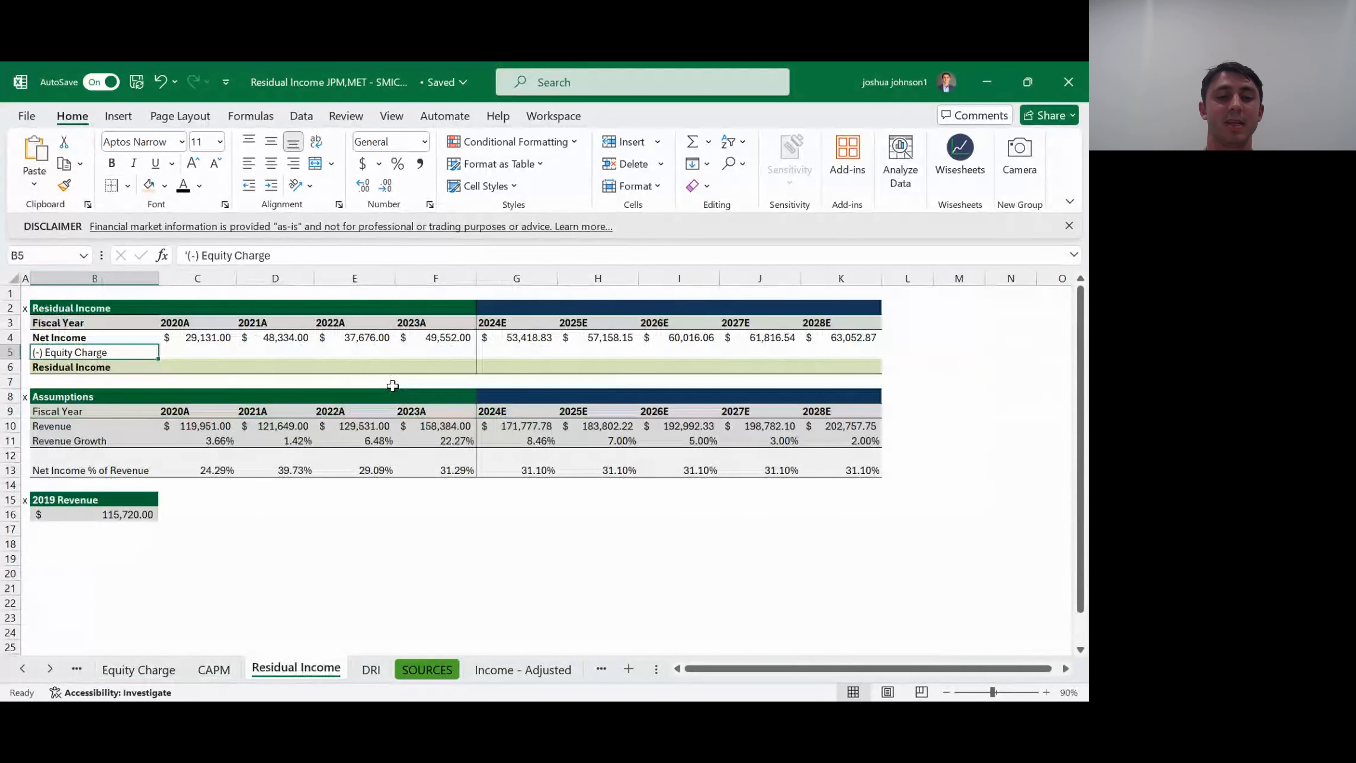
key("Up")
key("Down")
key("Right")
type("=")
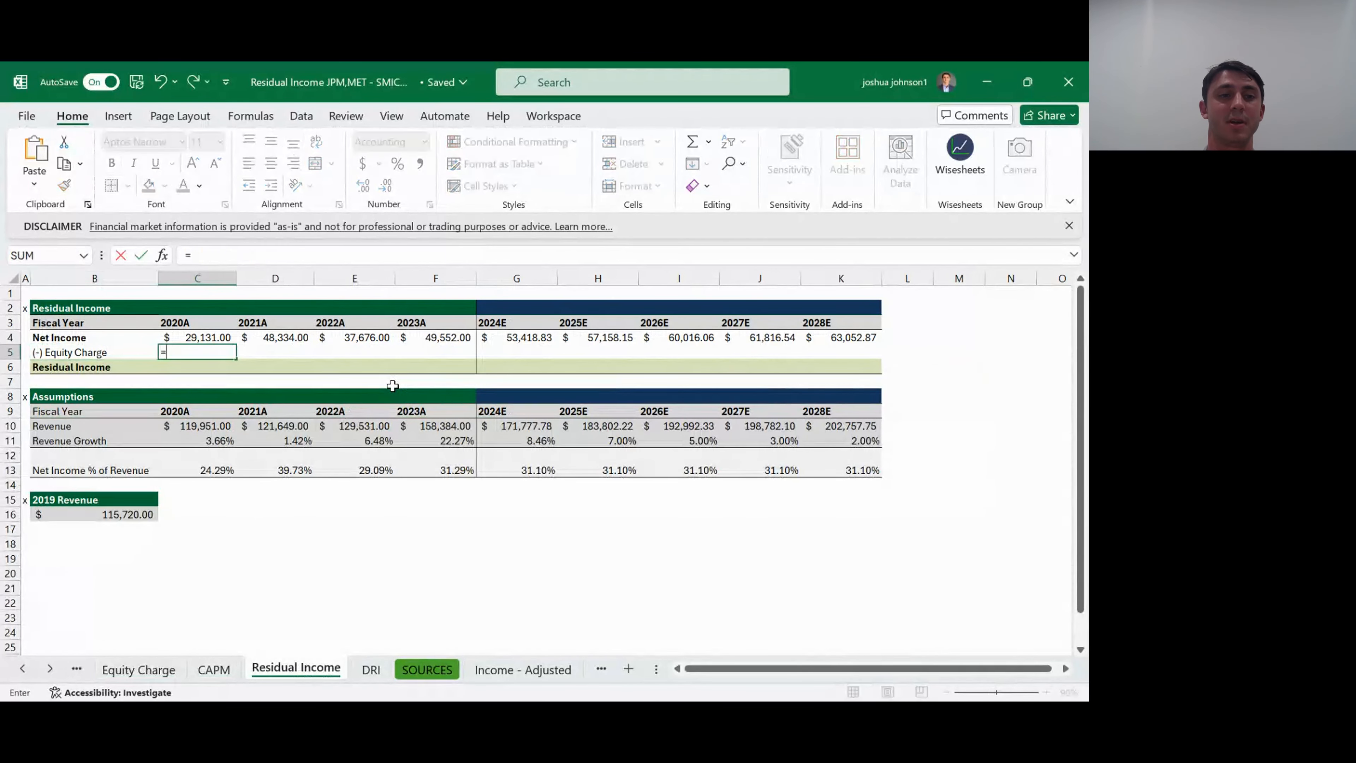
key("ctrl+Page_Up")
key("ctrl+Page_Up")
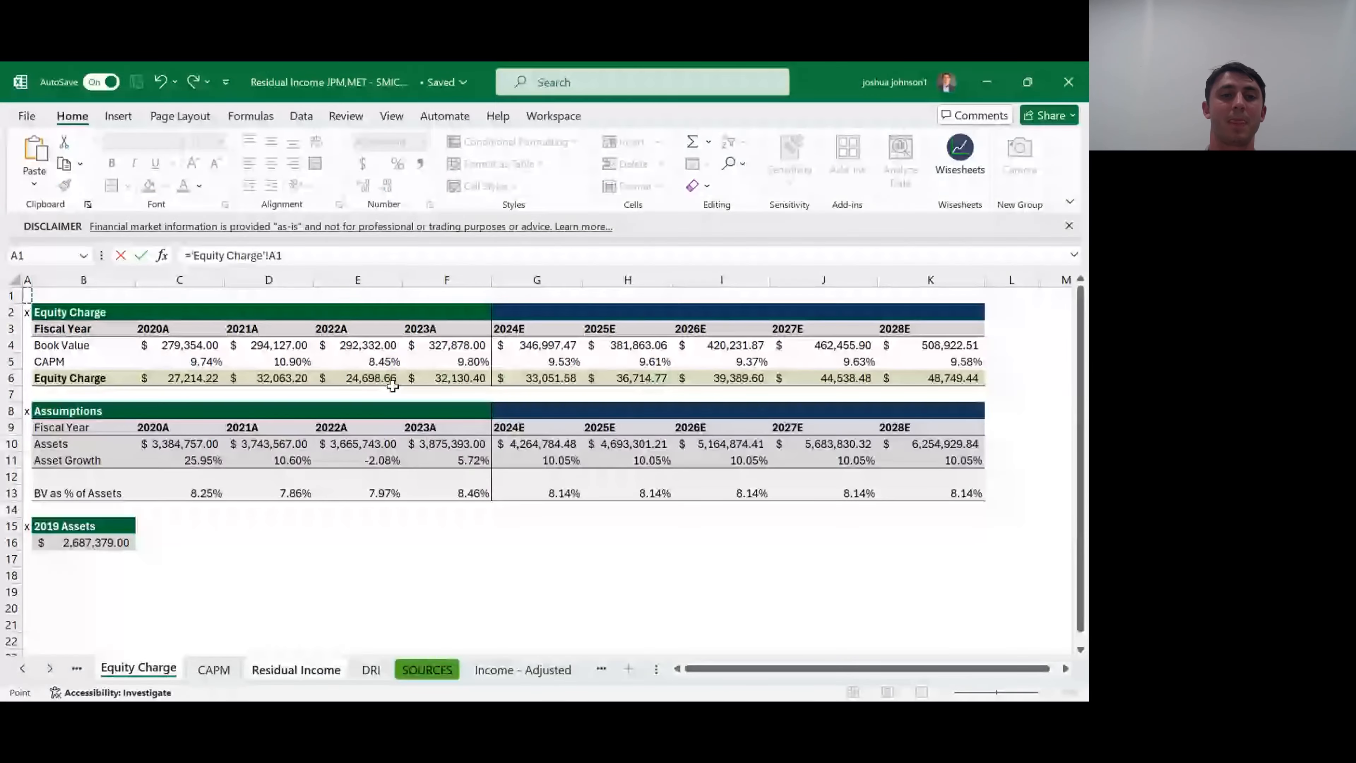
key("Up")
key("Right")
key("Right")
key("ctrl+Return")
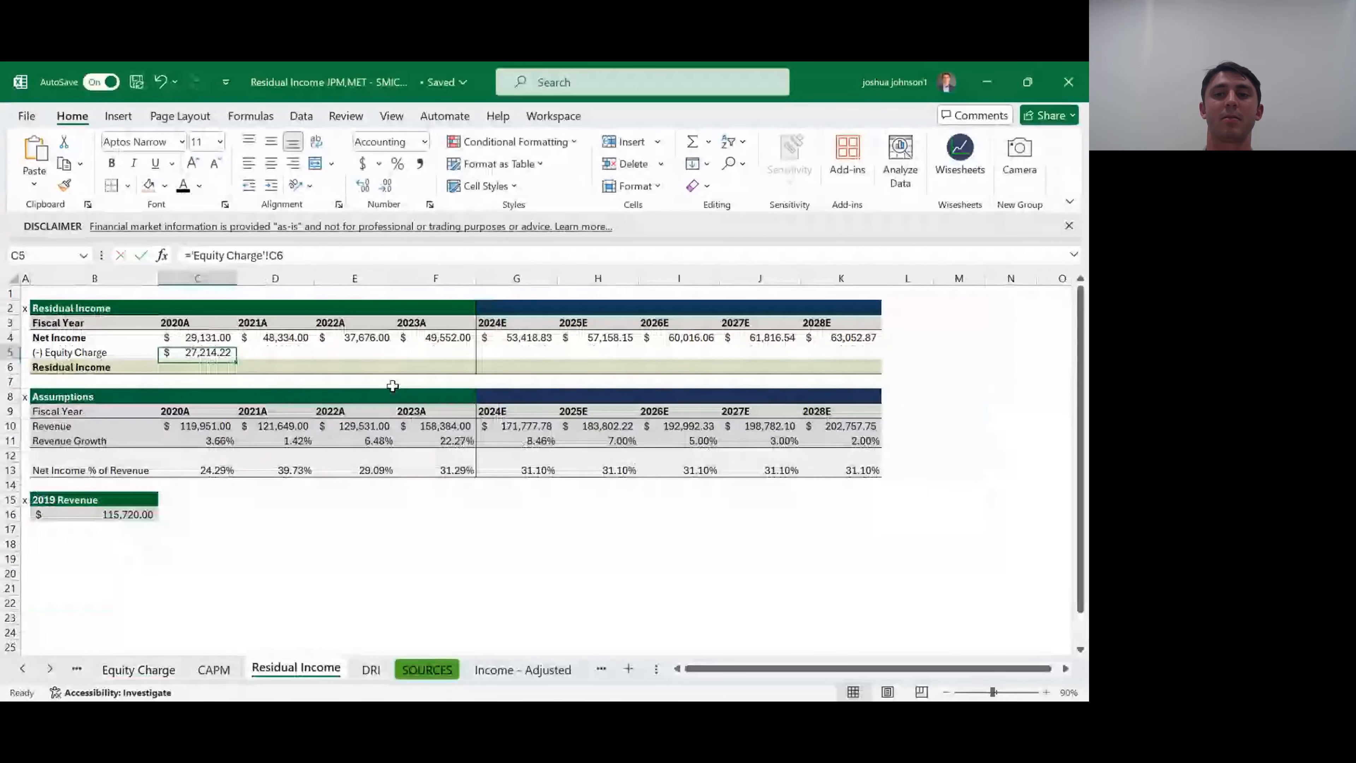
- Fill the equity charge link across the Residual Income table from 2020A through 2028E
key("shift+Right")
key("shift+Right")
key("shift+Right")
key("shift+Right")
key("shift+Right")
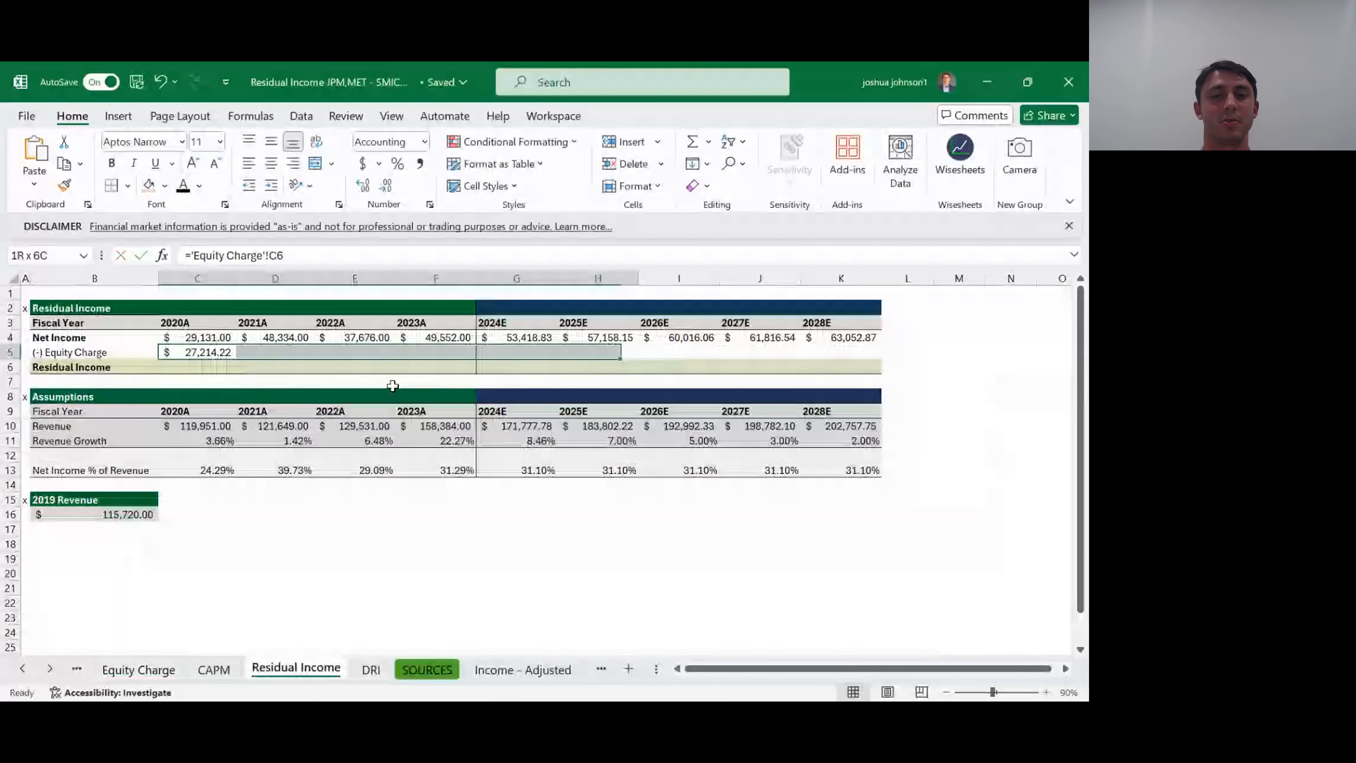
key("shift+Right")
key("shift+Right")
key("shift+Right")
key("ctrl+r")
key("Right")
key("Right")
key("Right")
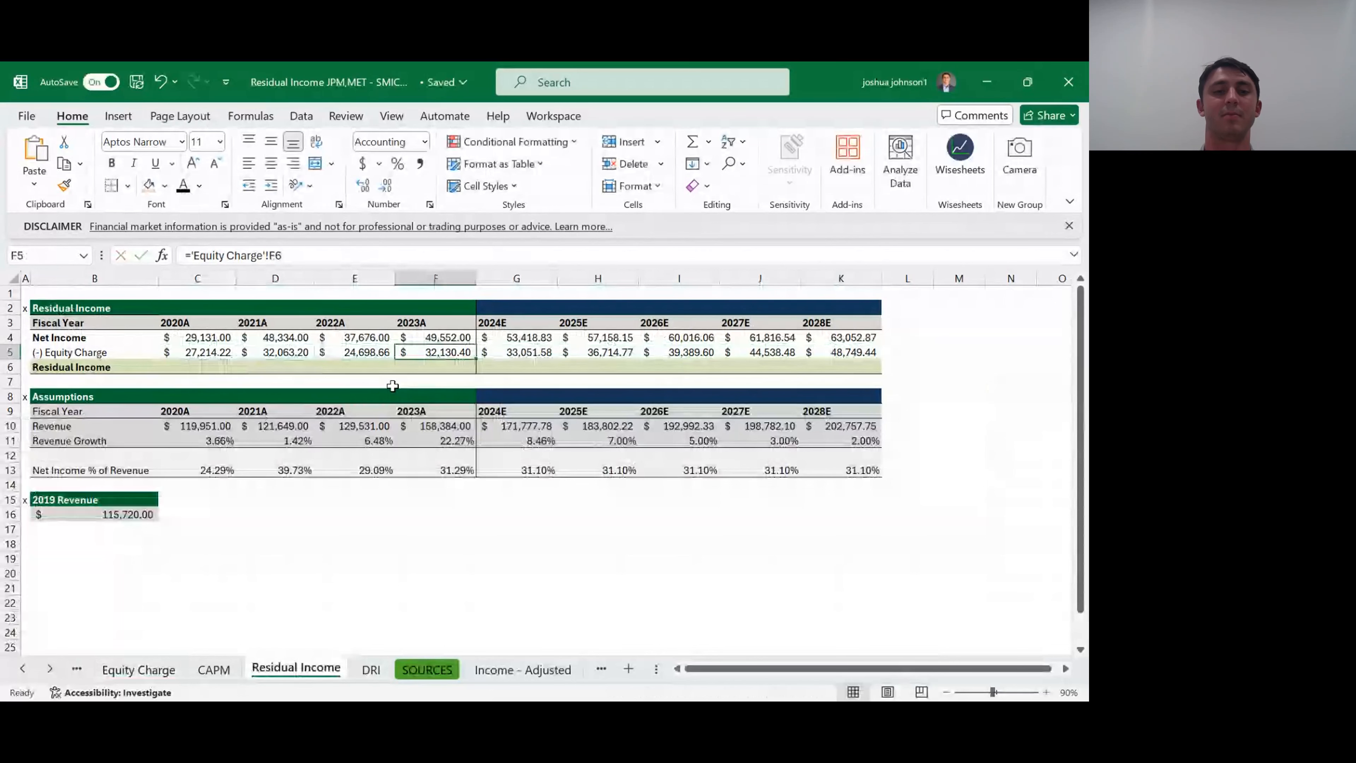
- Calculate the 2020A residual income in C6 as net income minus equity charge, =C4-C5
key("Left")
key("Left")
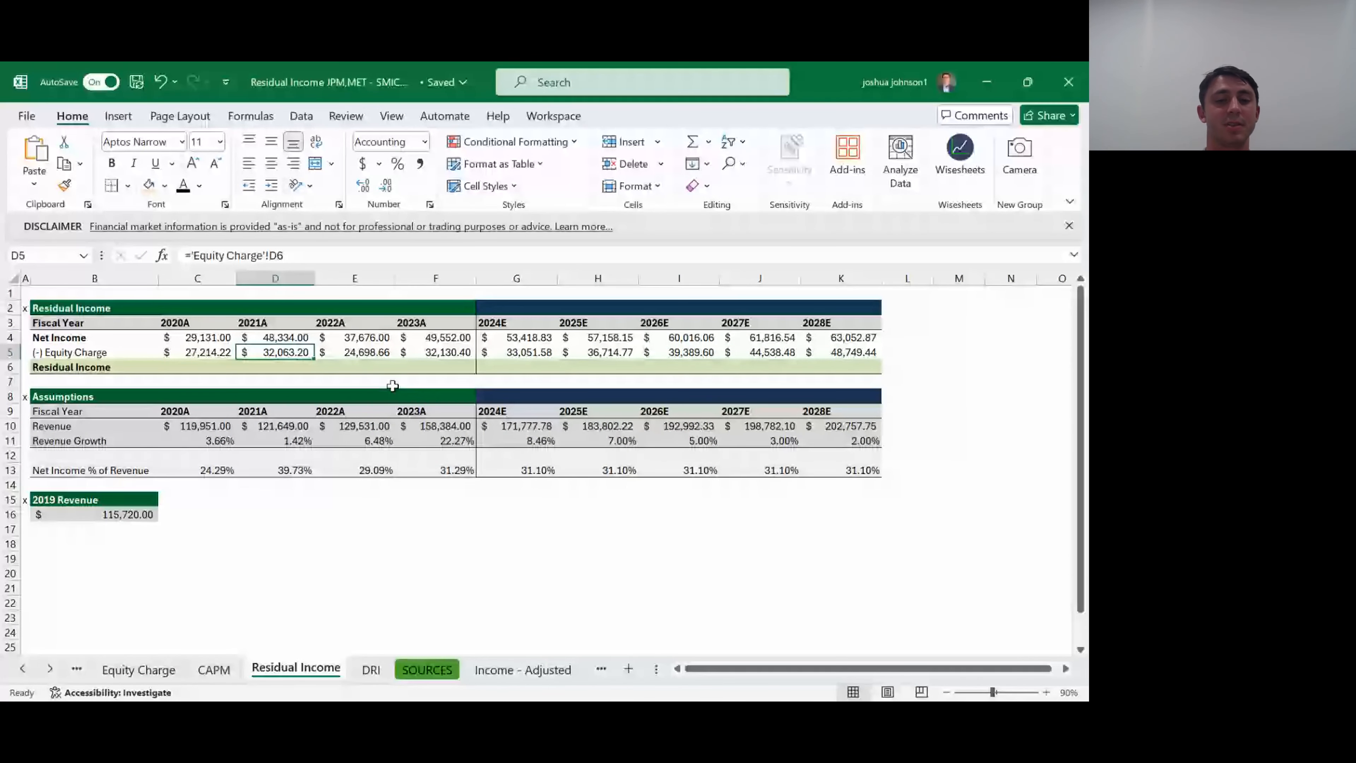
key("Left")
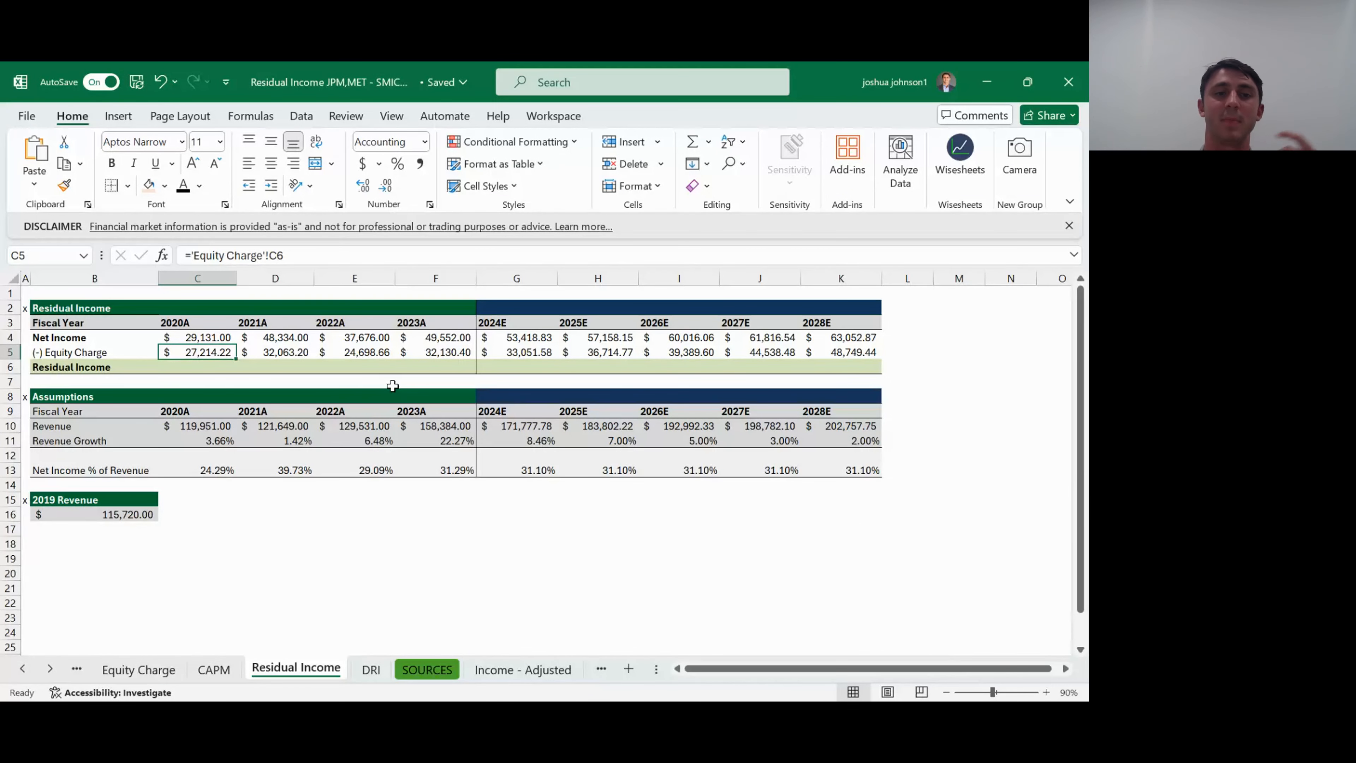
key("Down")
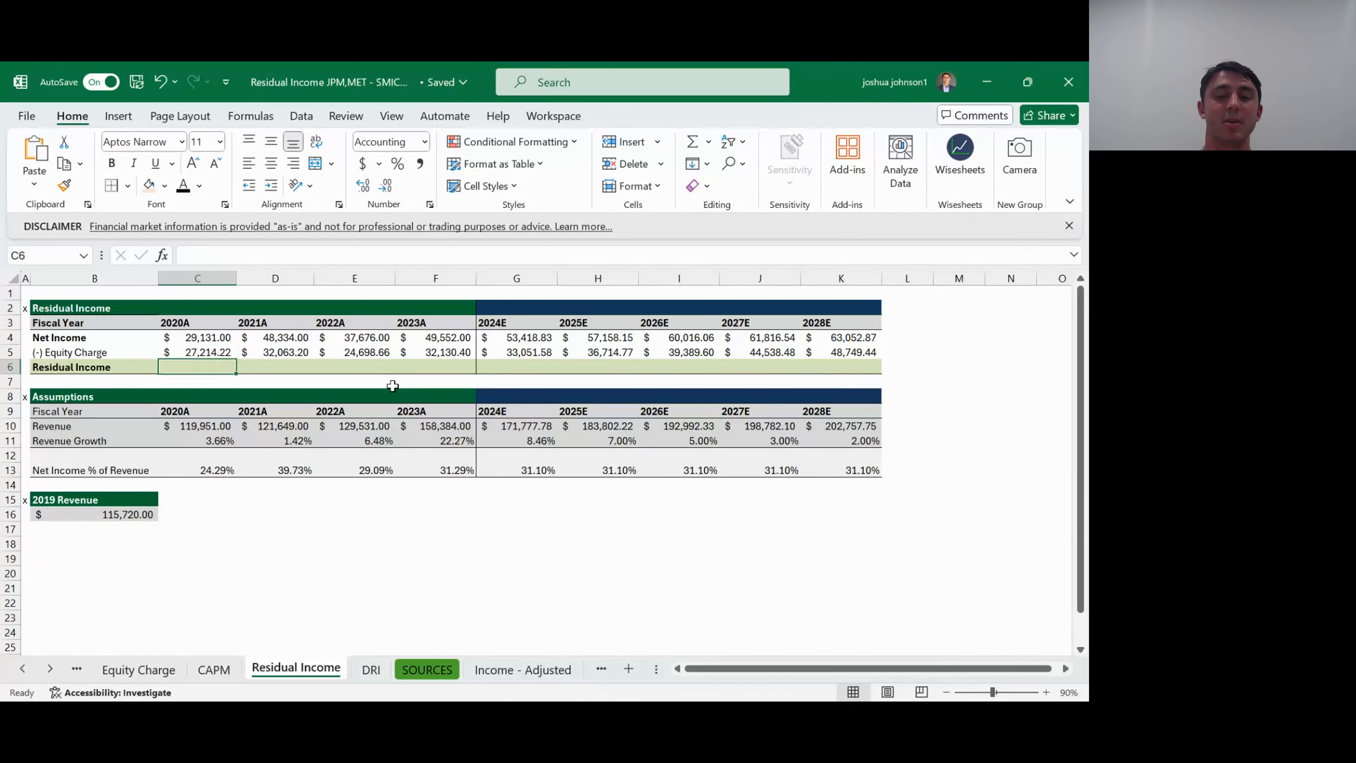
type("=")
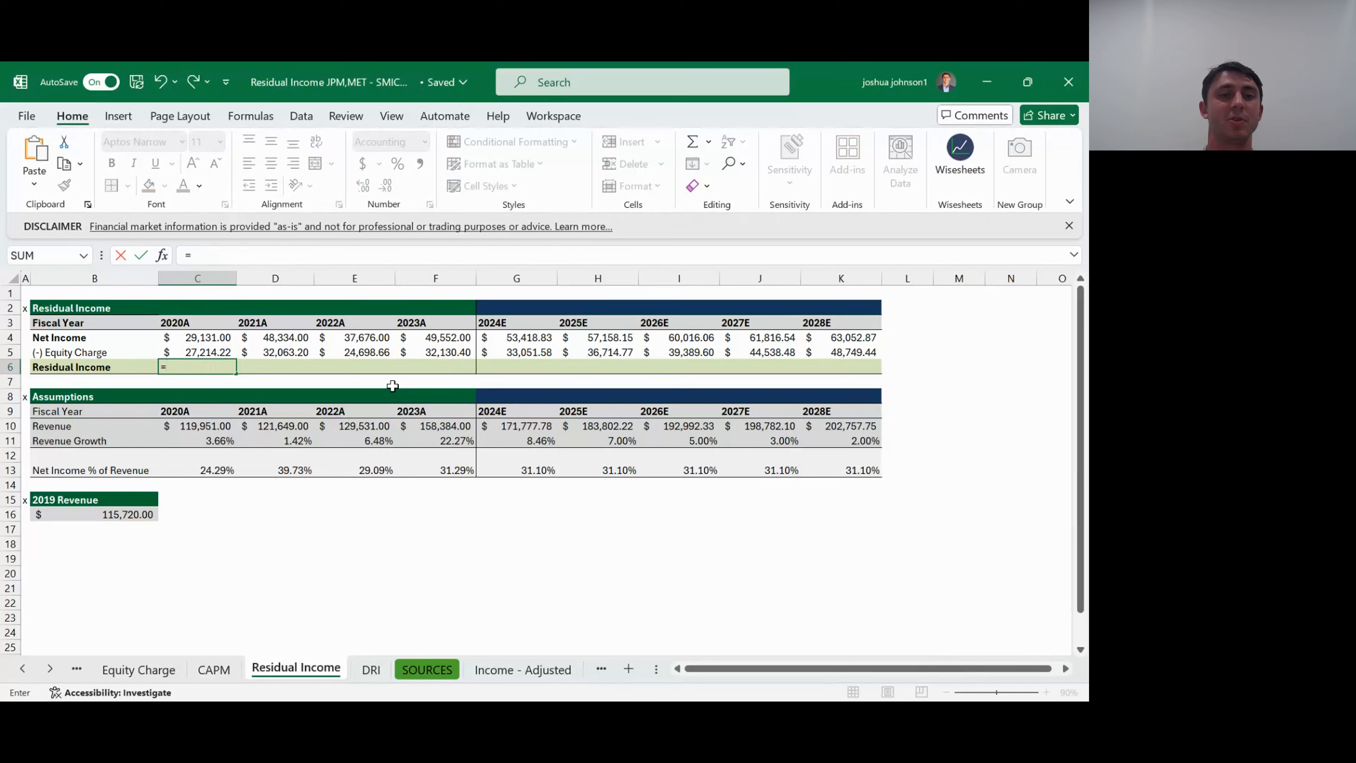
key("Up")
key("Up")
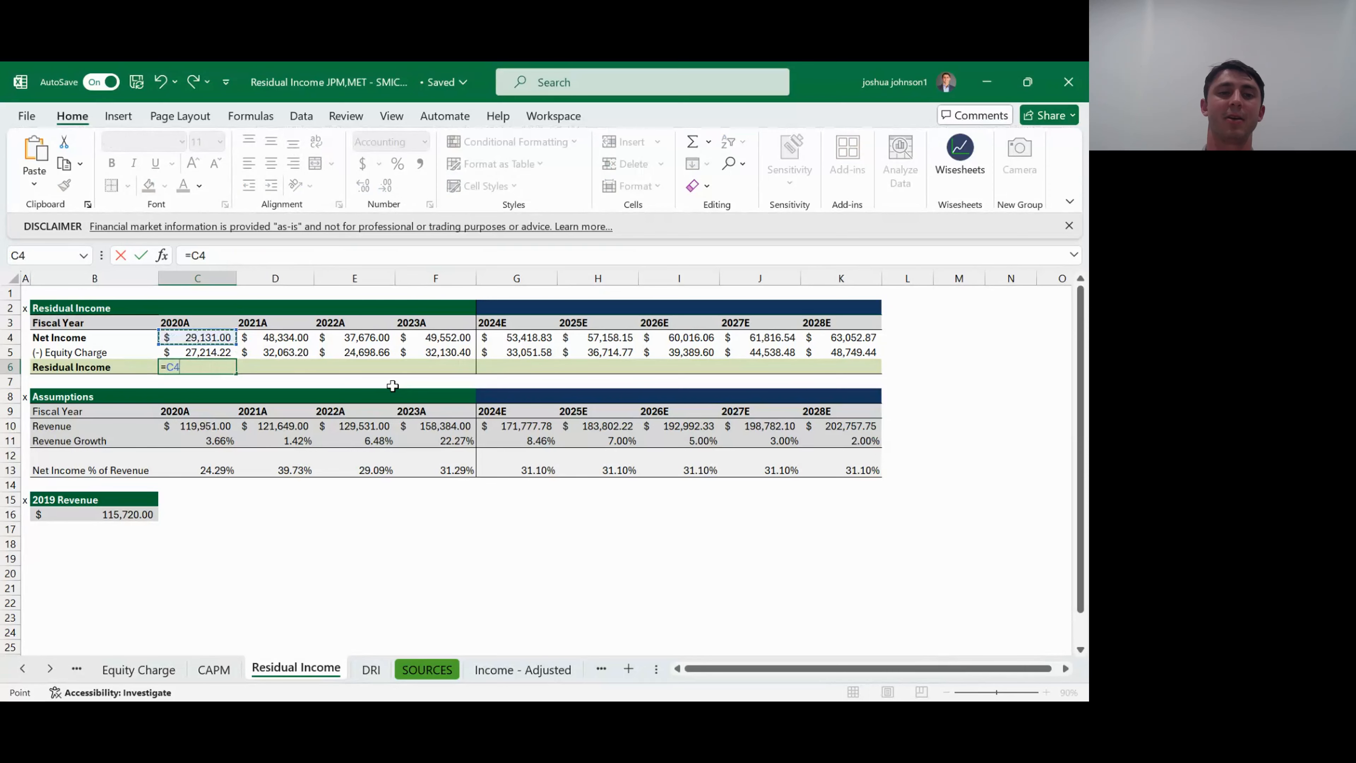
type("-")
key("Up")
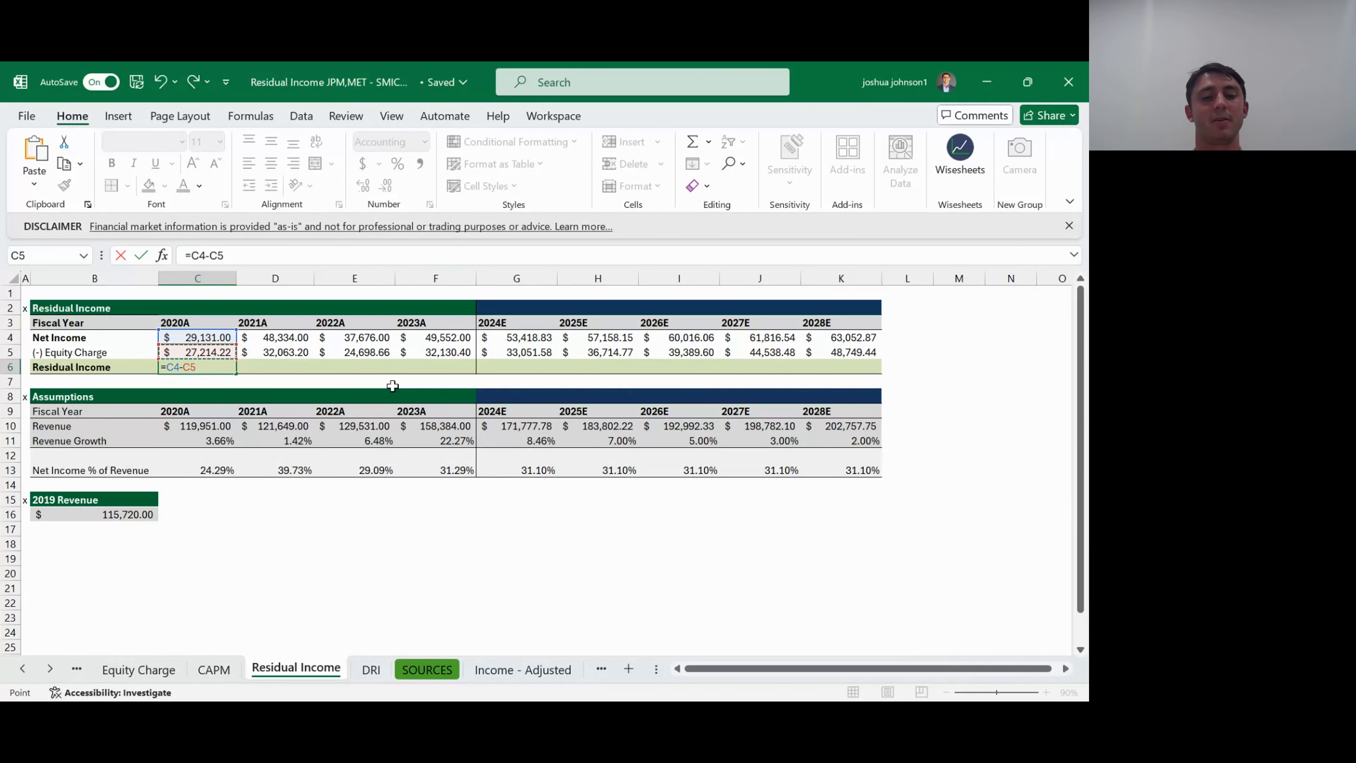
key("ctrl+Return")
- Fill the 2020A residual income formula across the Residual Income row through 2028E
key("shift+Right")
key("shift+Right")
key("shift+Right")
key("shift+Right")
key("shift+Right")
key("shift+Right")
key("shift+Right")
key("shift+Right")
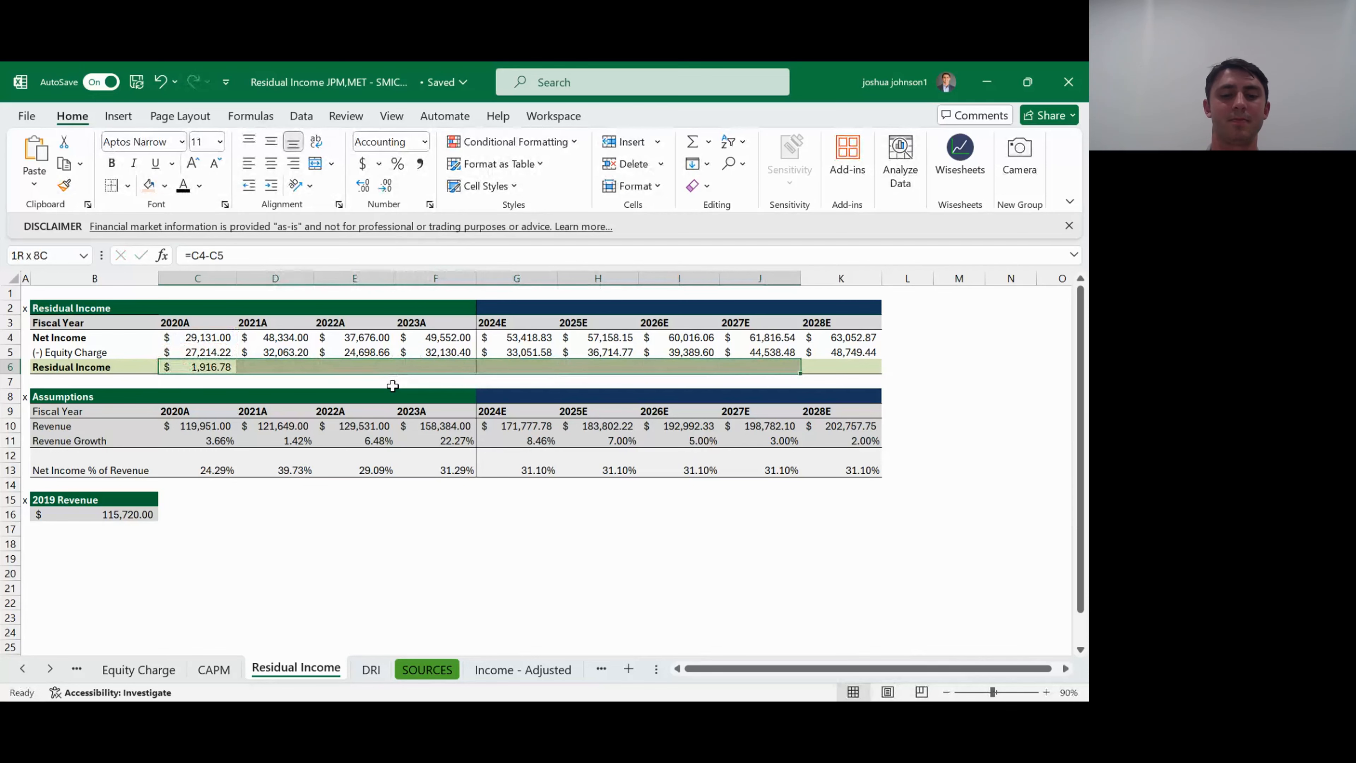
key("ctrl+r")
key("Right")
key("Right")
key("Right")
key("Right")
- Review the Net Income, Equity Charge and Residual Income rows of the completed table
key("Left")
key("Left")
key("Left")
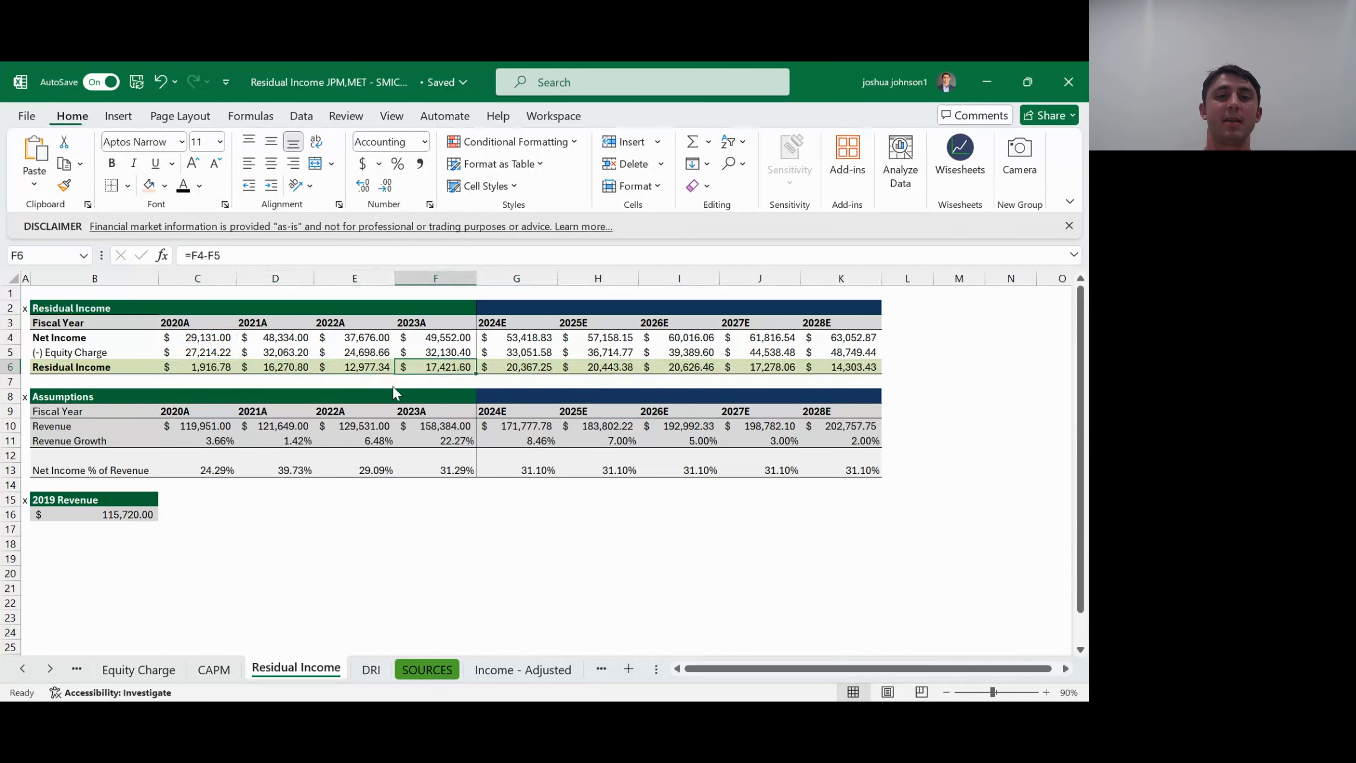
key("Left")
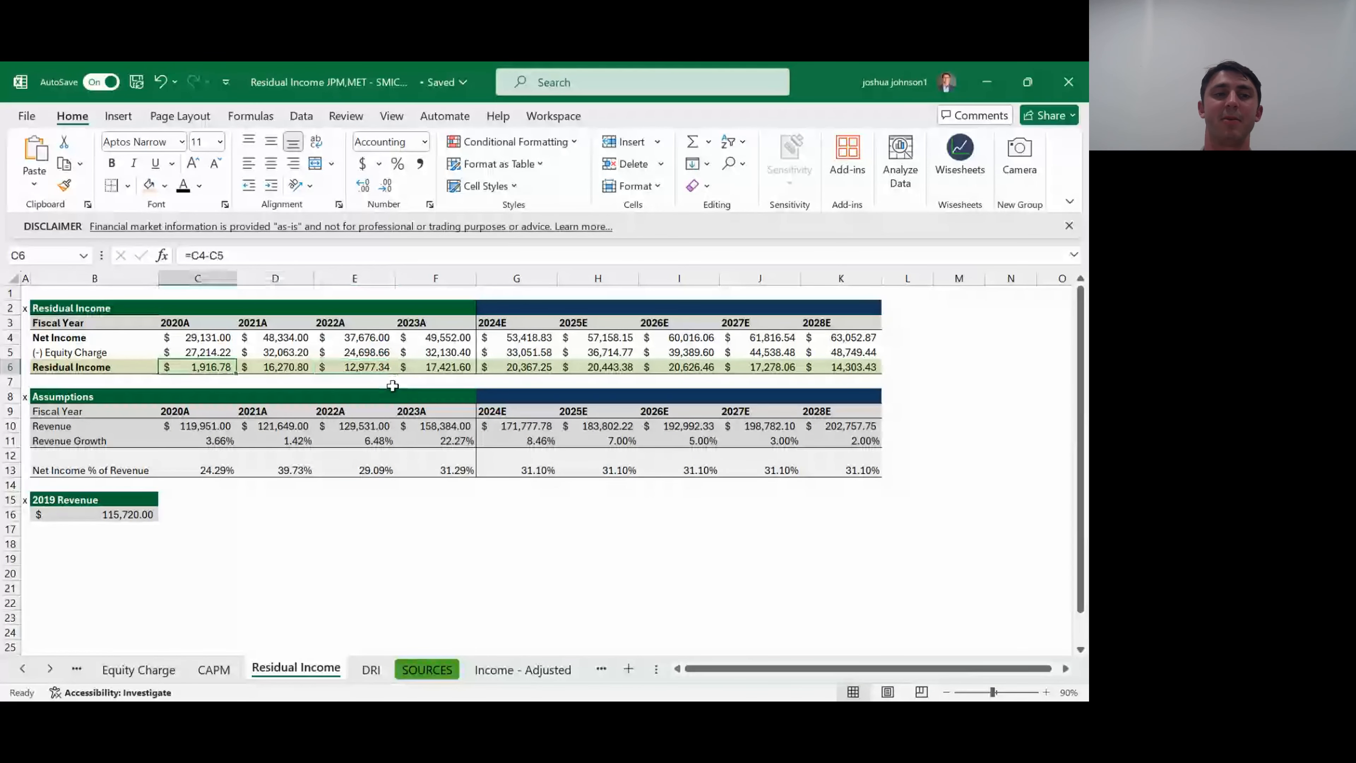
key("Left")
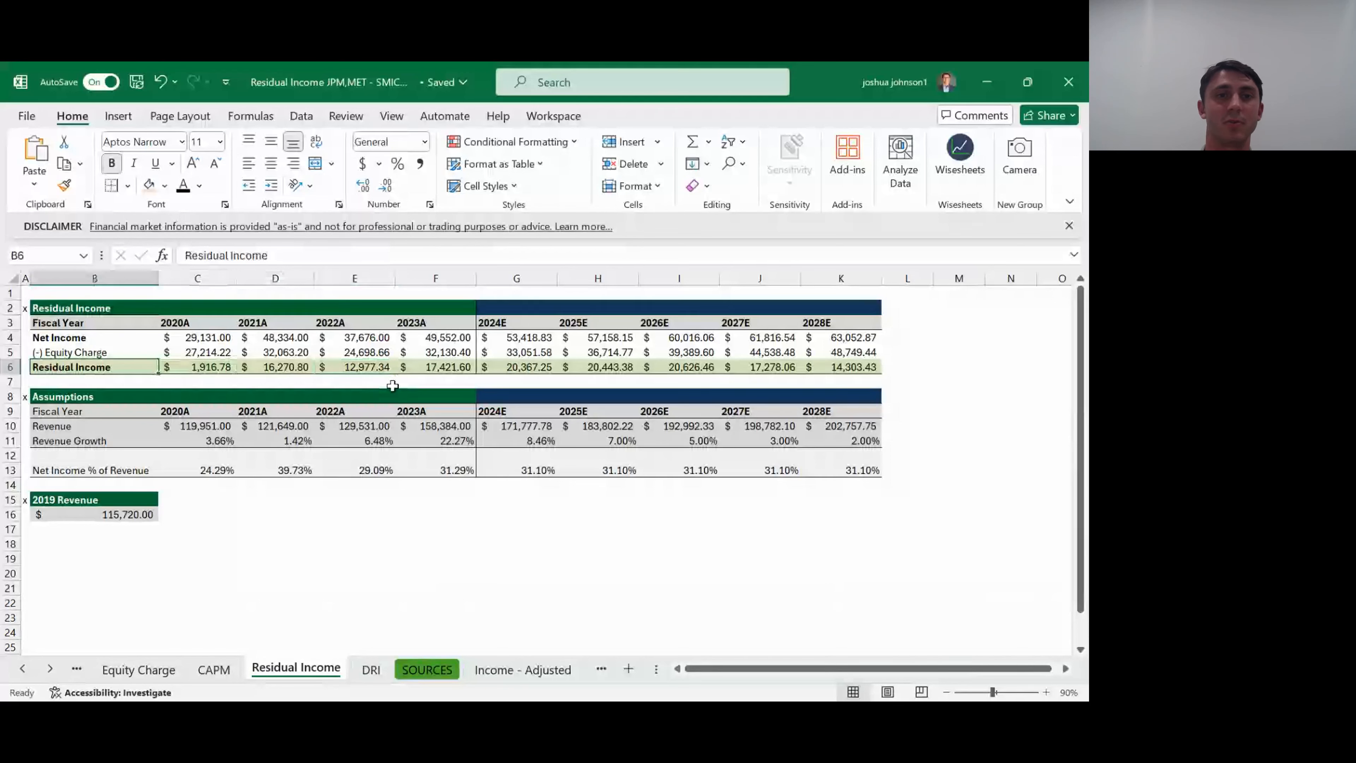
key("Up")
key("Up")
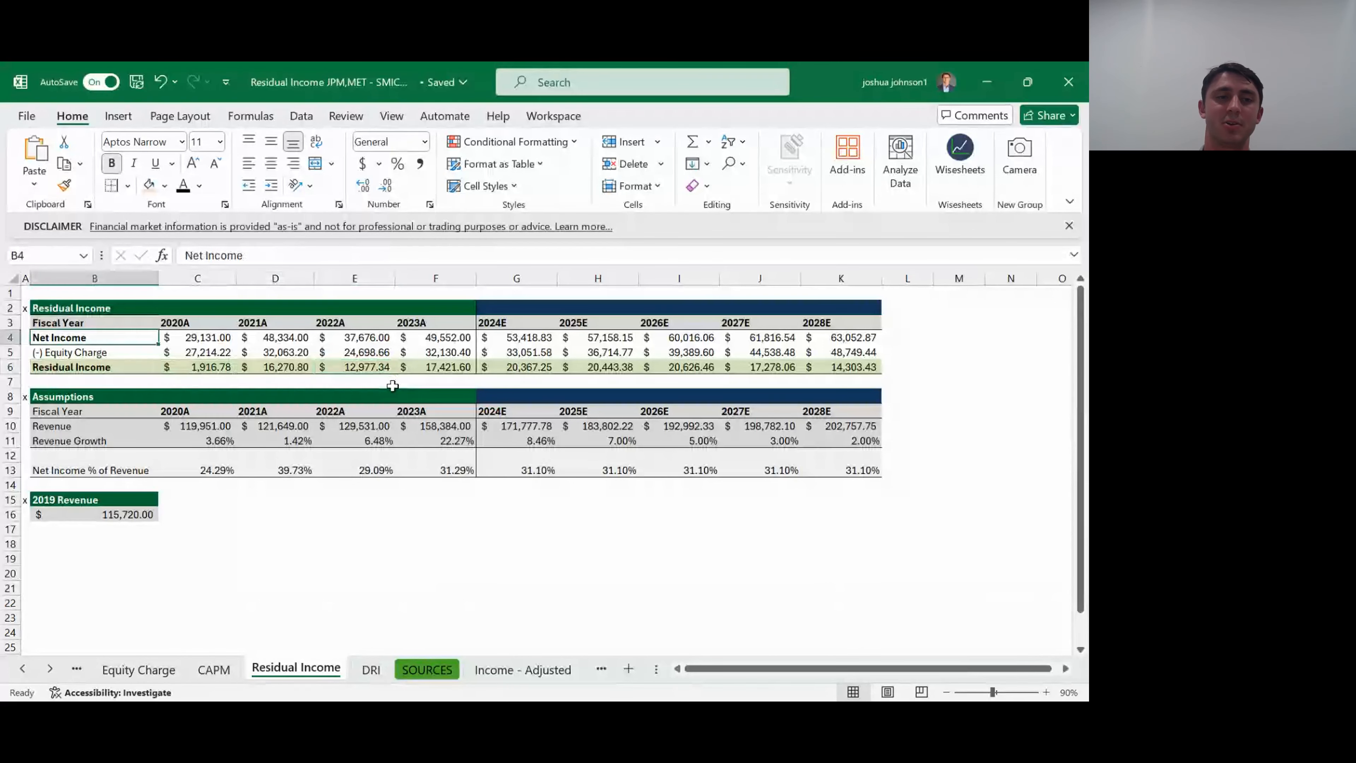
key("Down")
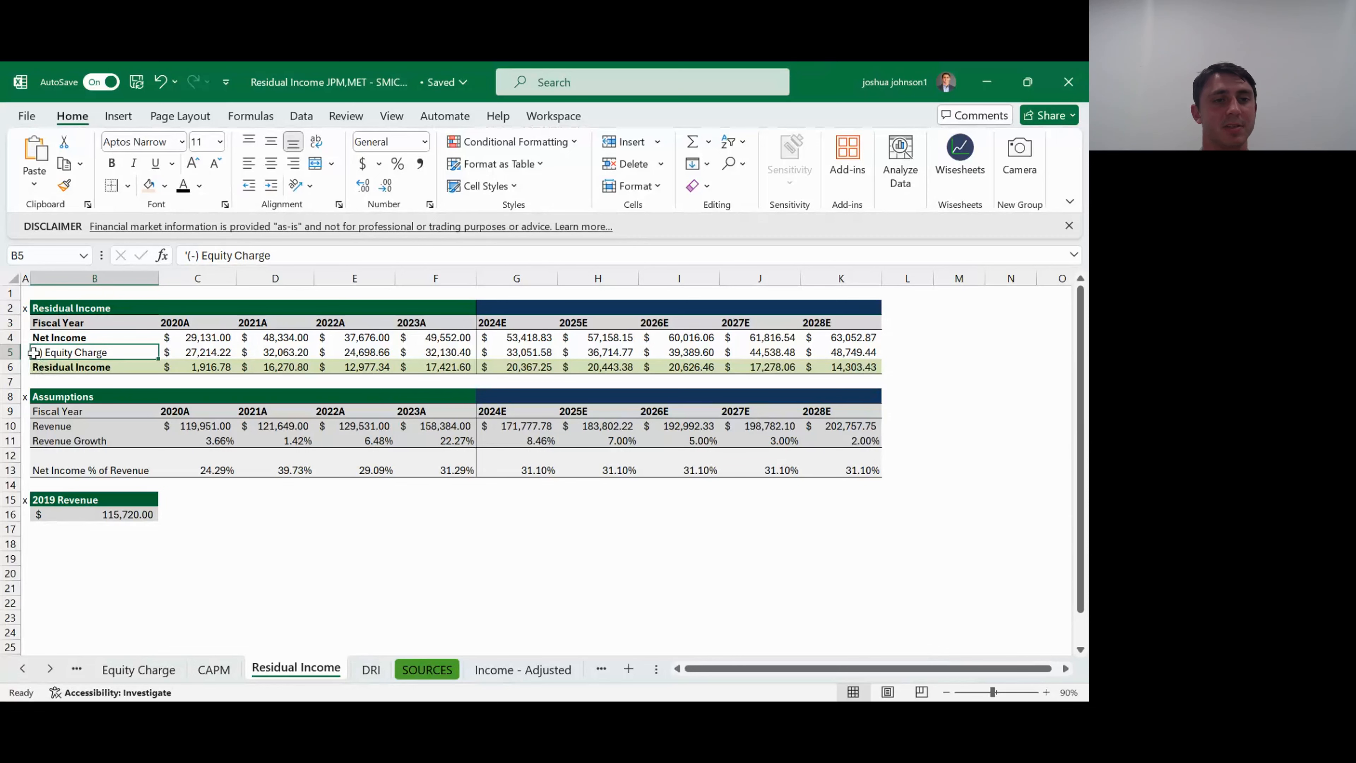
left_click(37, 367)
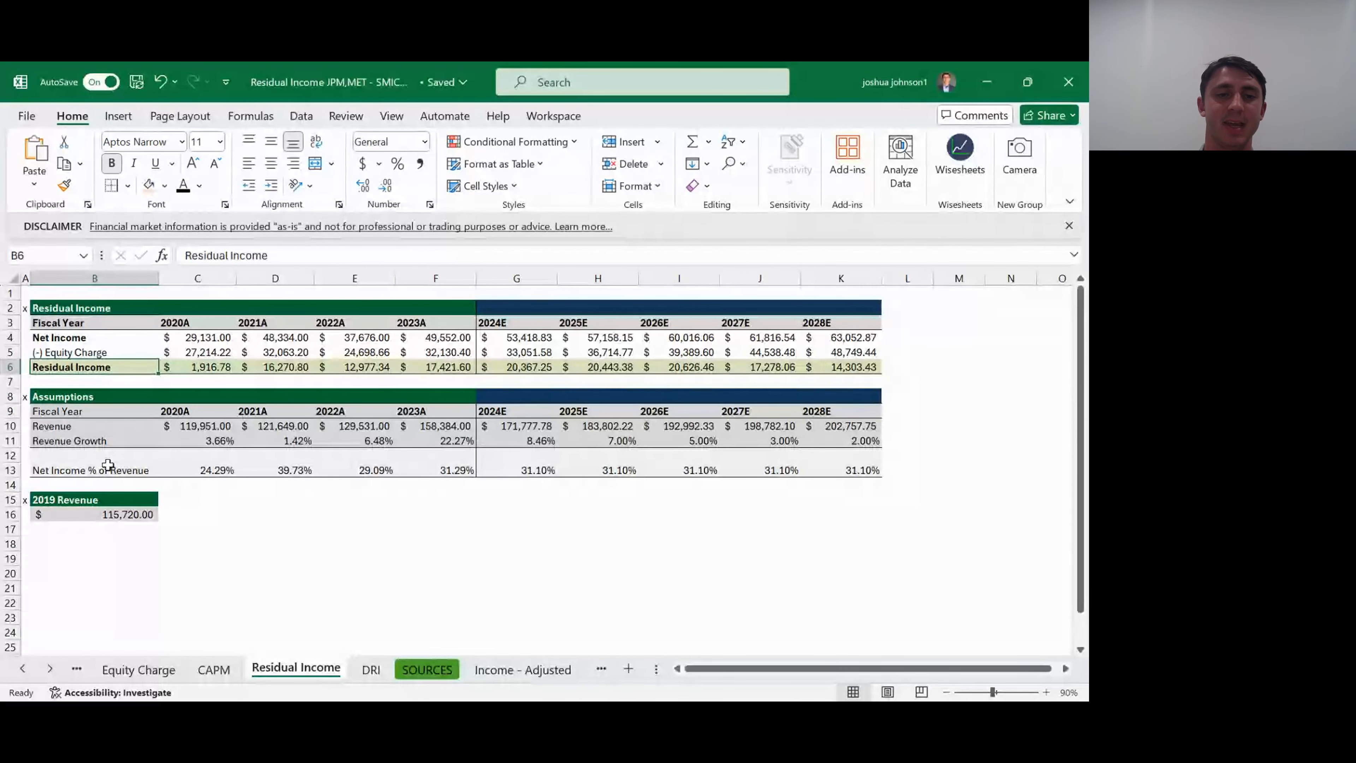
- On the DRI sheet, link the CAPM value in C12 to the 2023A CAPM with =CAPM!F8
key("ctrl+Page_Down")
key("Up")
key("Up")
key("Up")
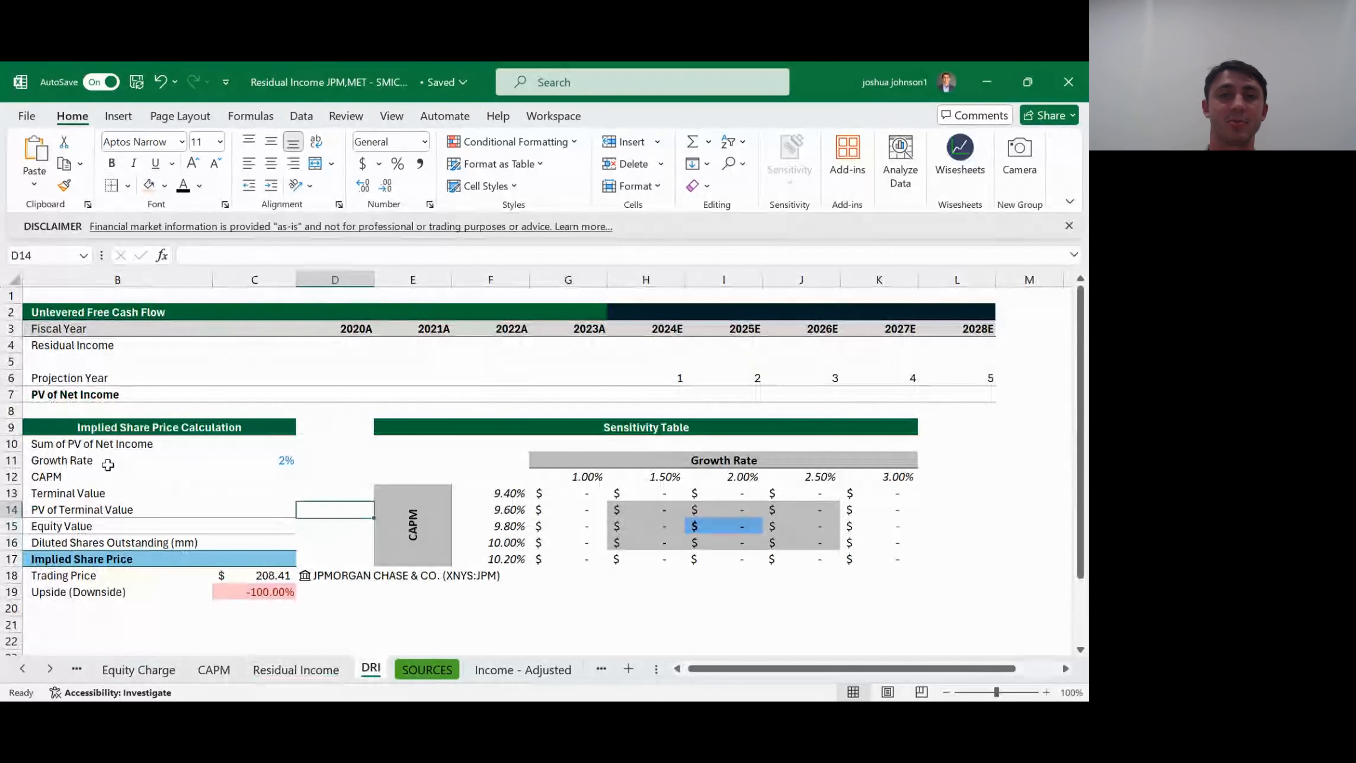
key("Left")
type("=")
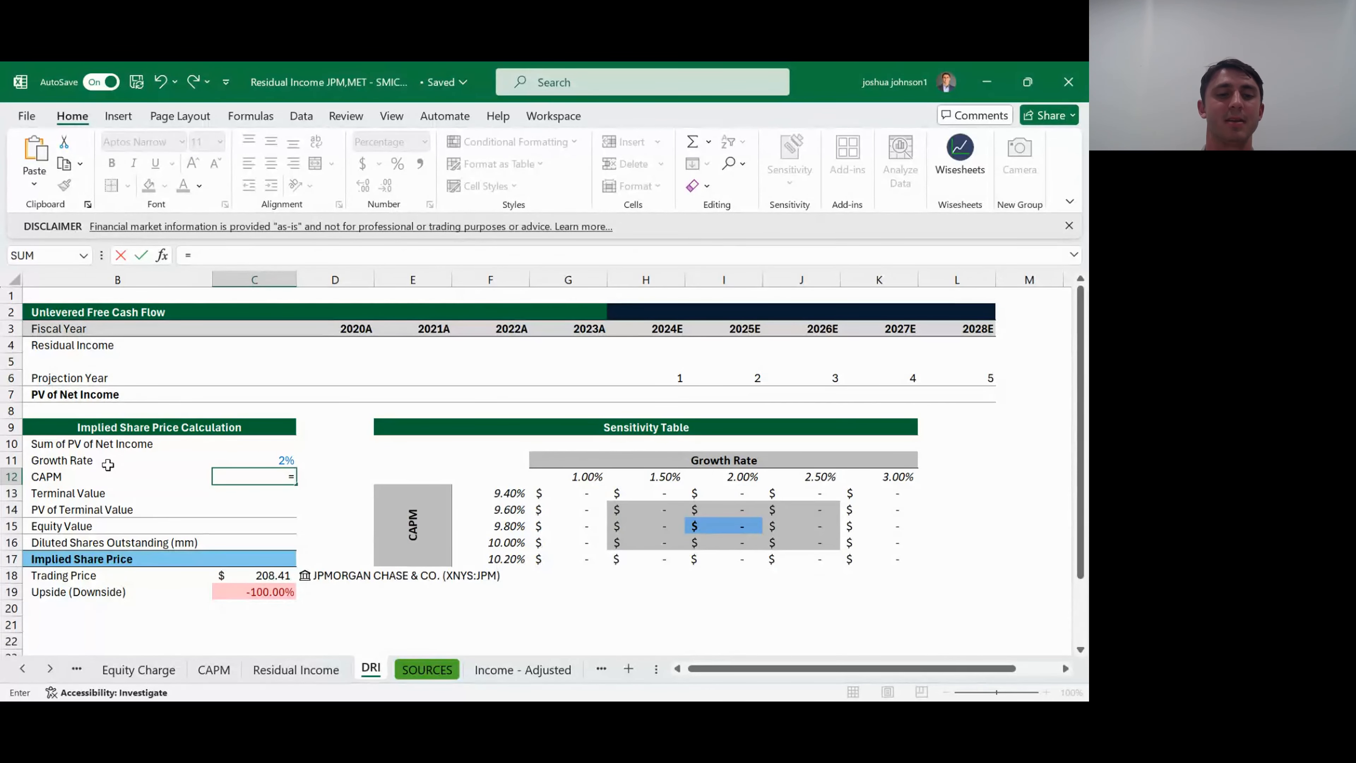
key("ctrl+Page_Up")
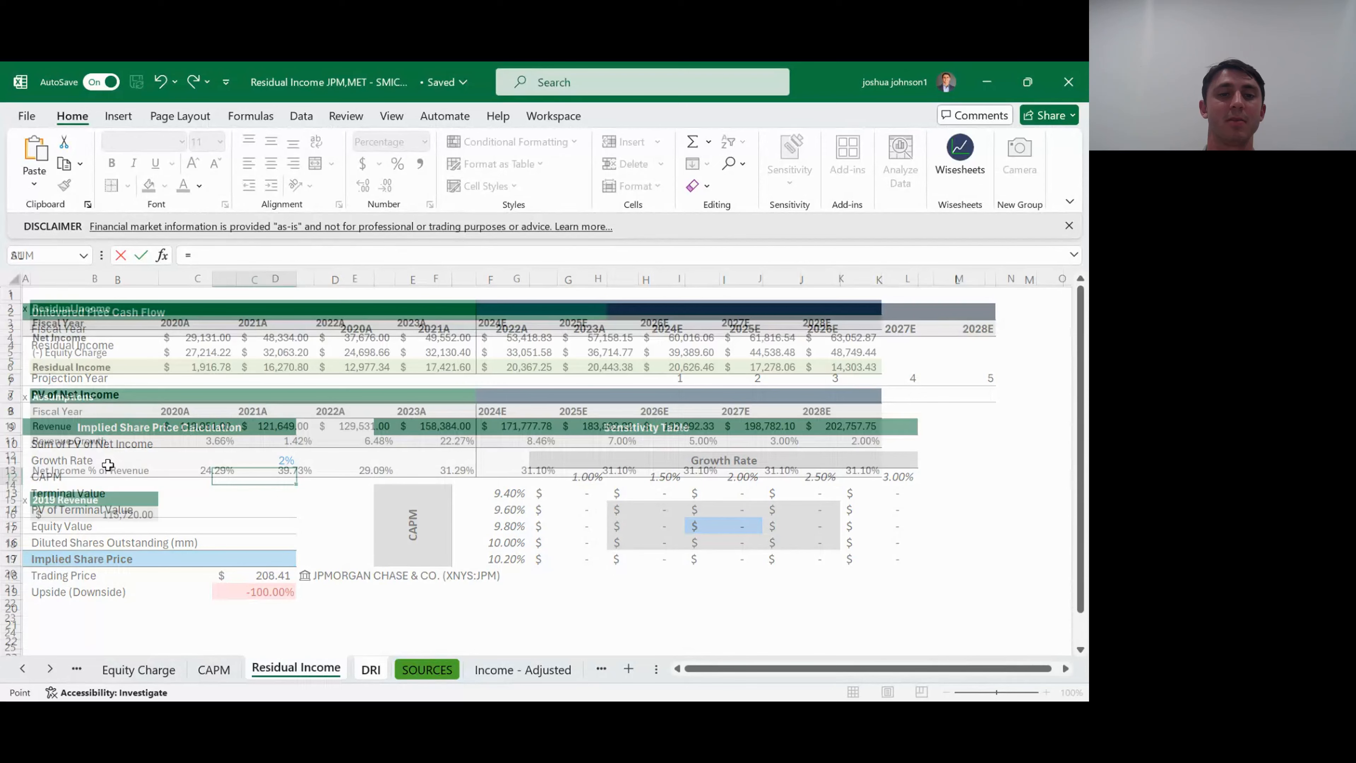
key("ctrl+Page_Up")
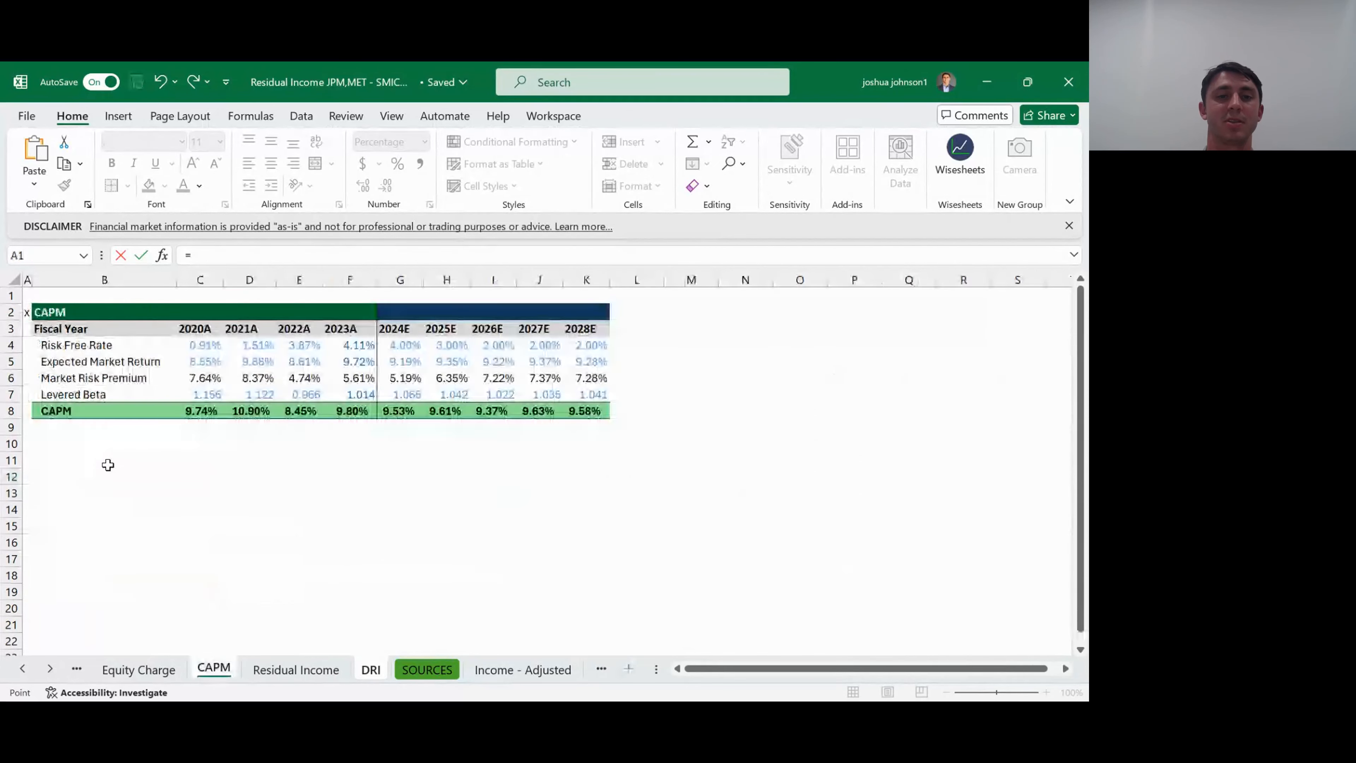
key("Down")
key("Down")
key("Down")
key("Down")
key("Down")
key("Down")
key("Down")
key("Right")
key("Right")
key("Right")
key("Right")
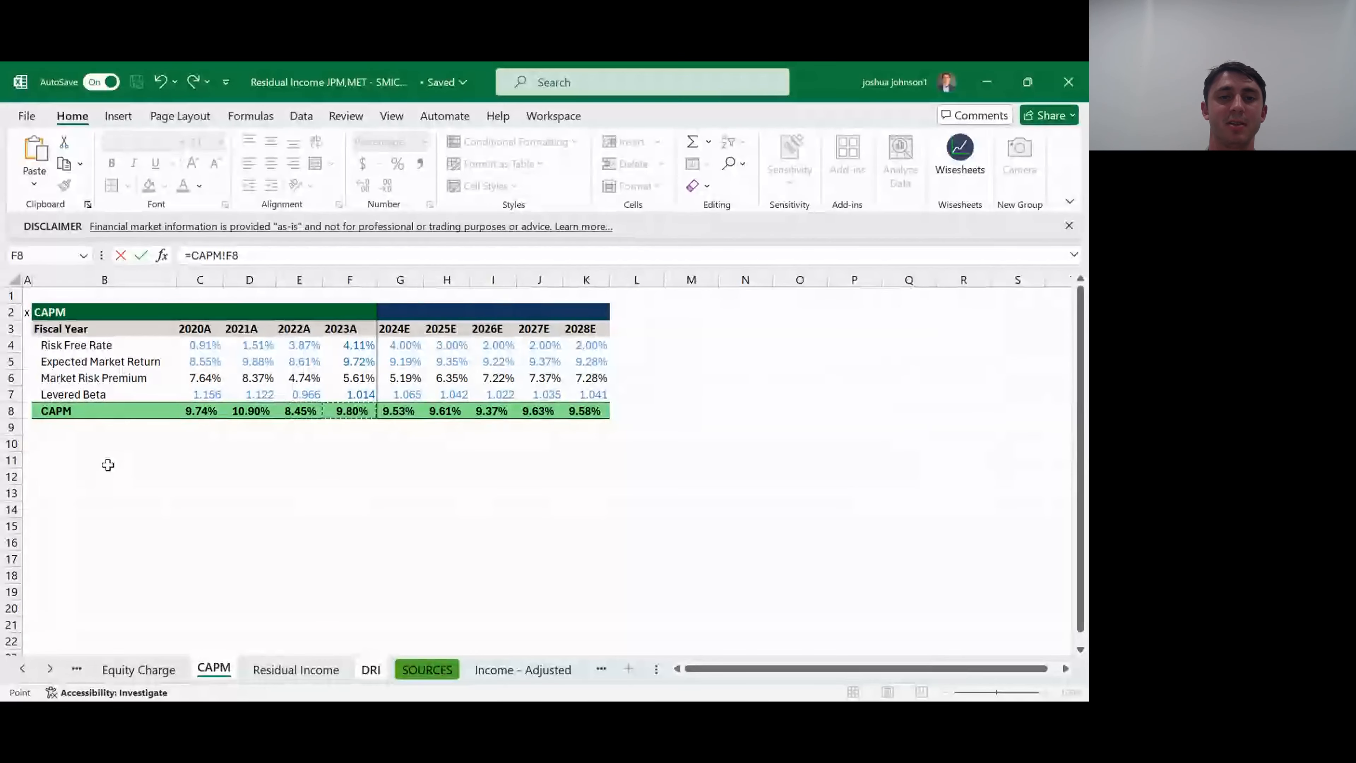
key("Right")
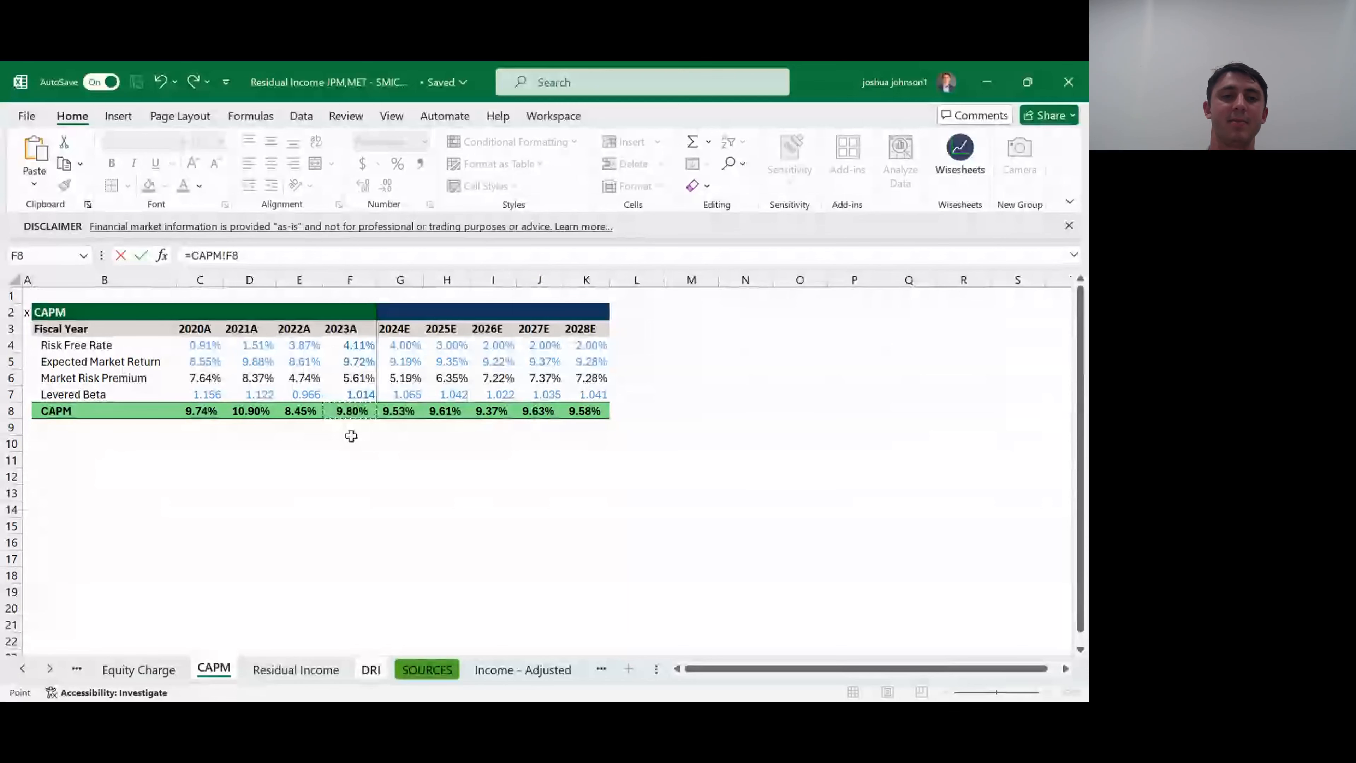
key("Return")
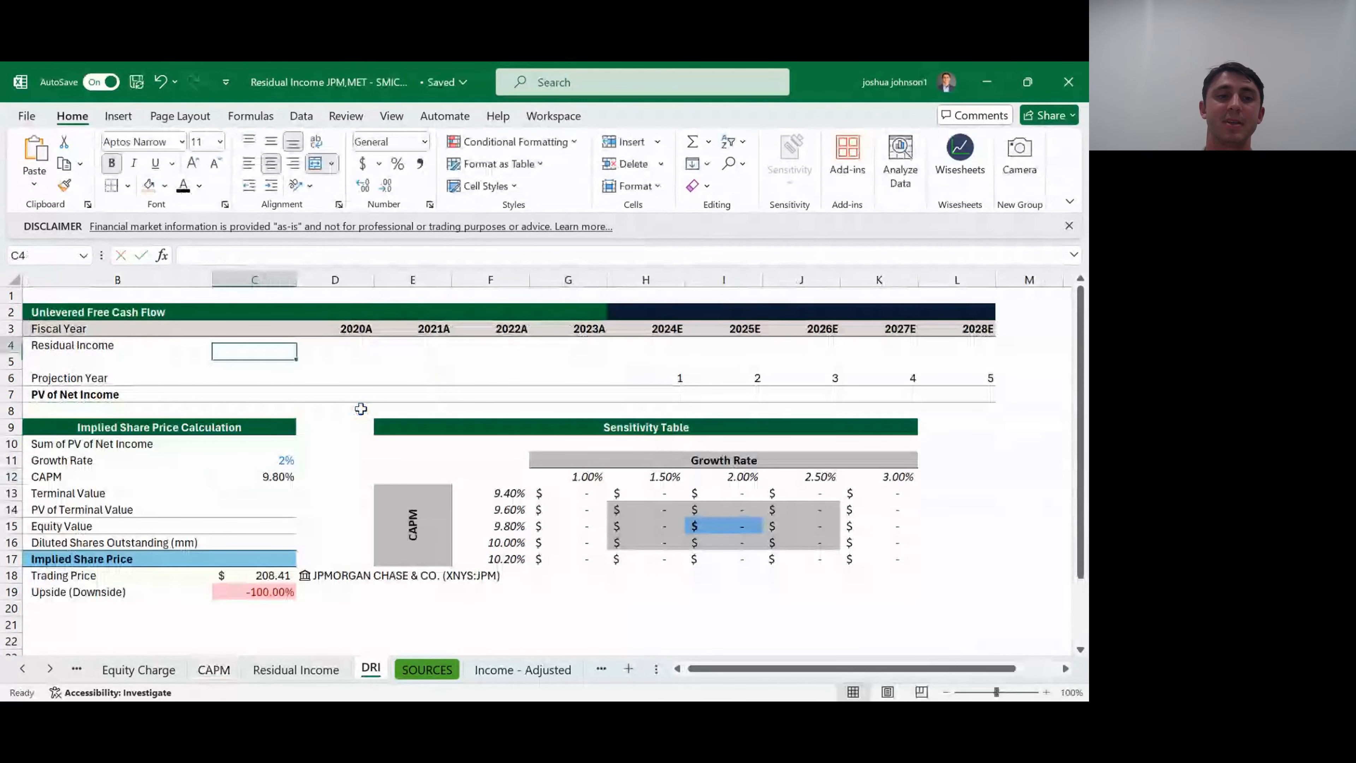
- Link the 2020A Residual Income cell D4 on the DRI sheet to ='Residual Income'!C6
key("Up")
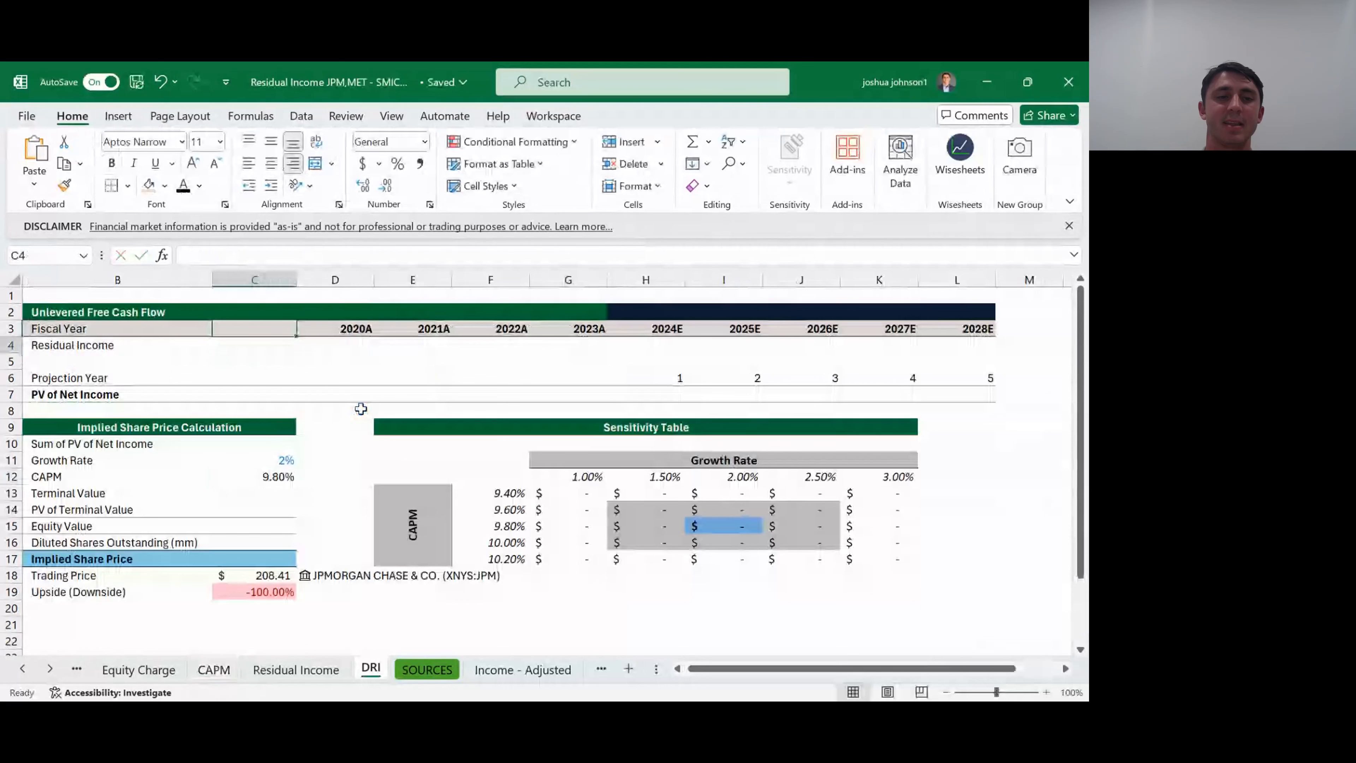
key("Down")
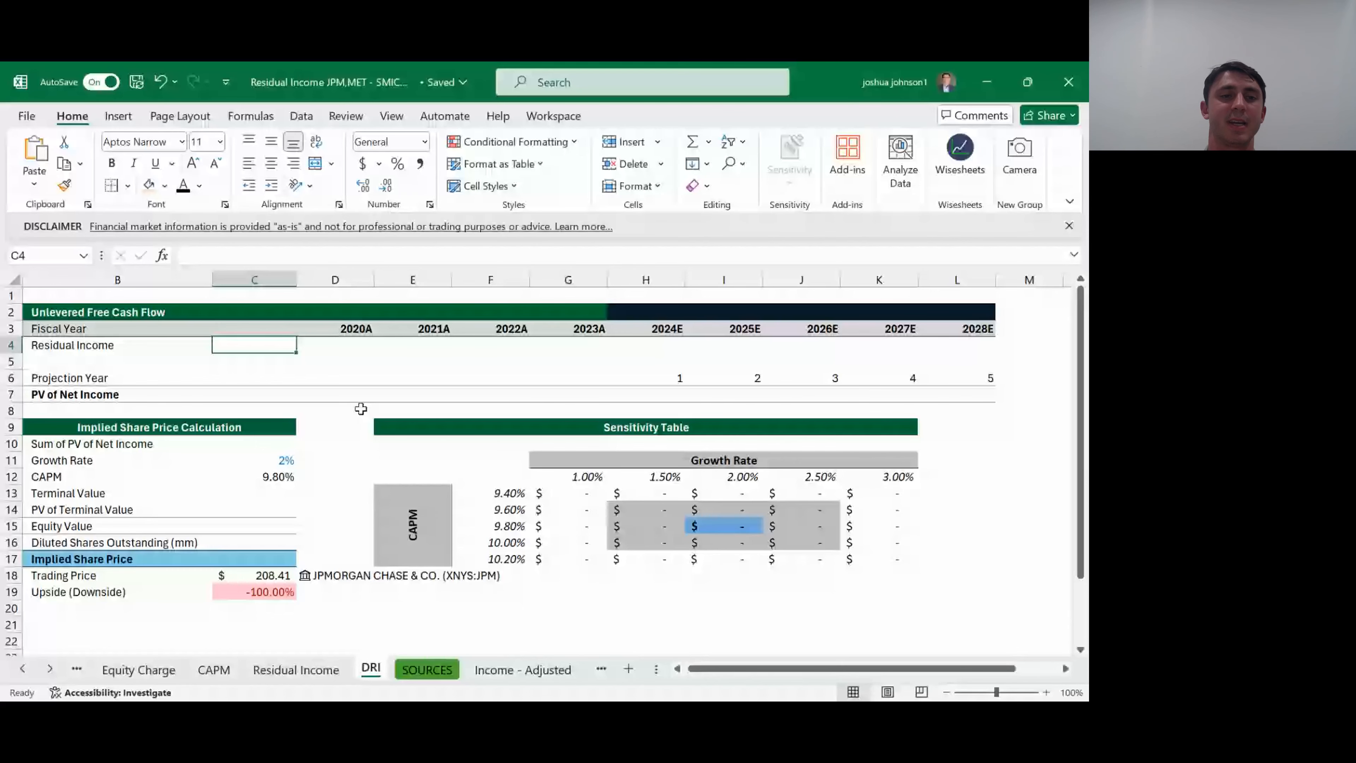
key("Right")
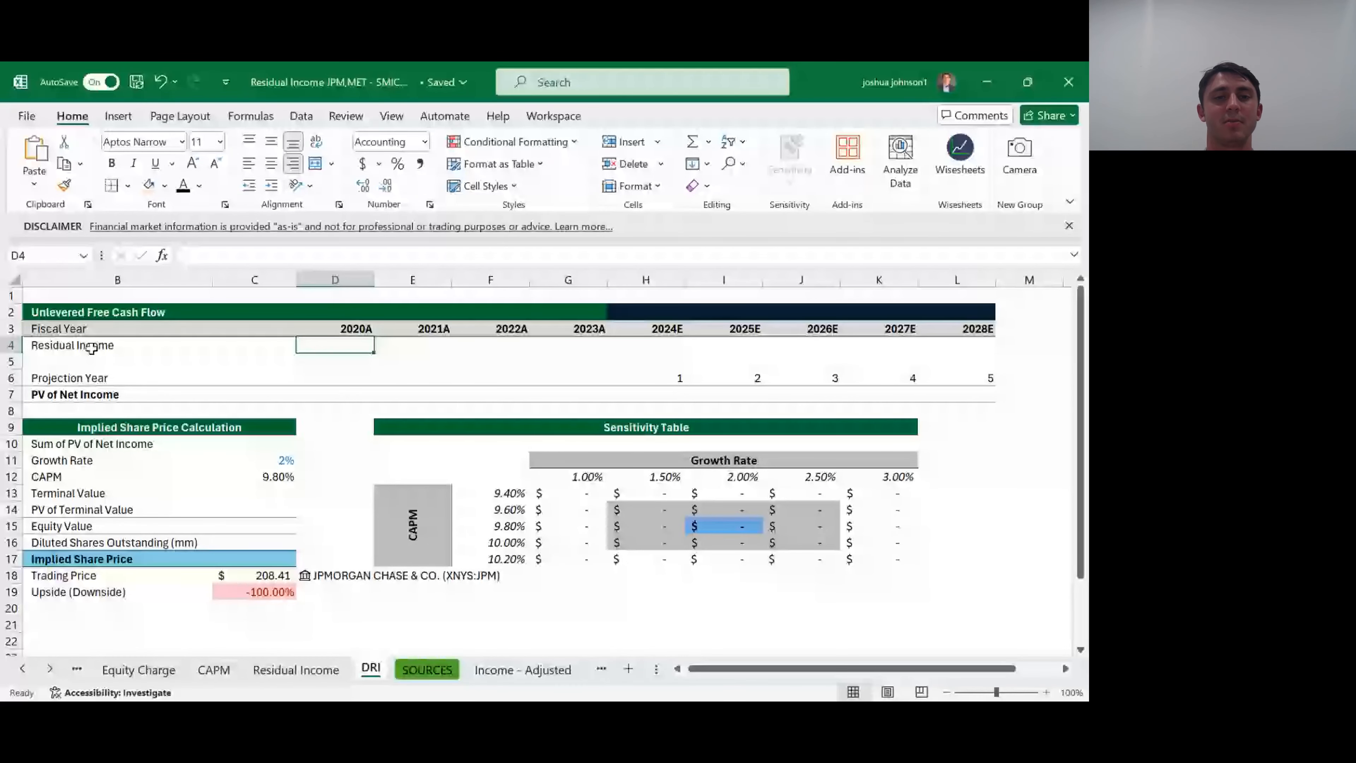
type("=")
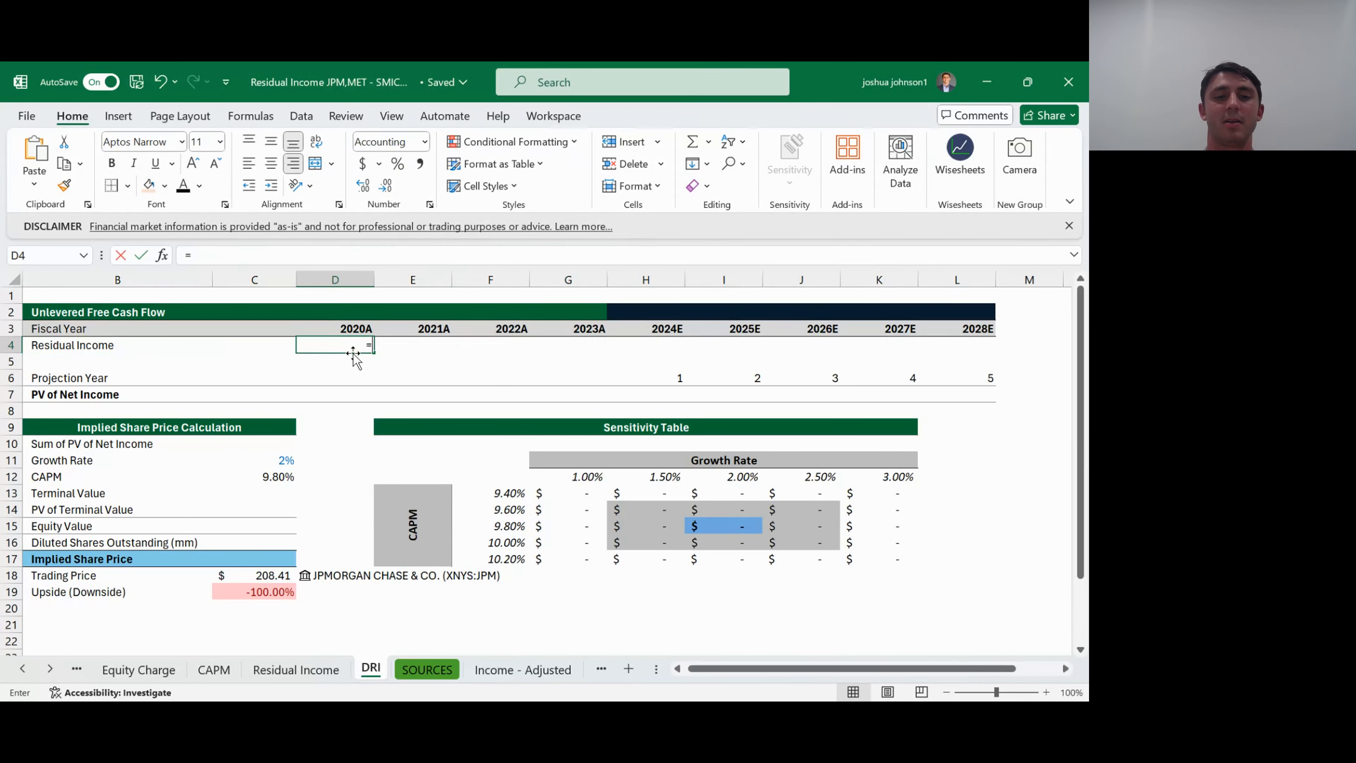
key("ctrl+Page_Up")
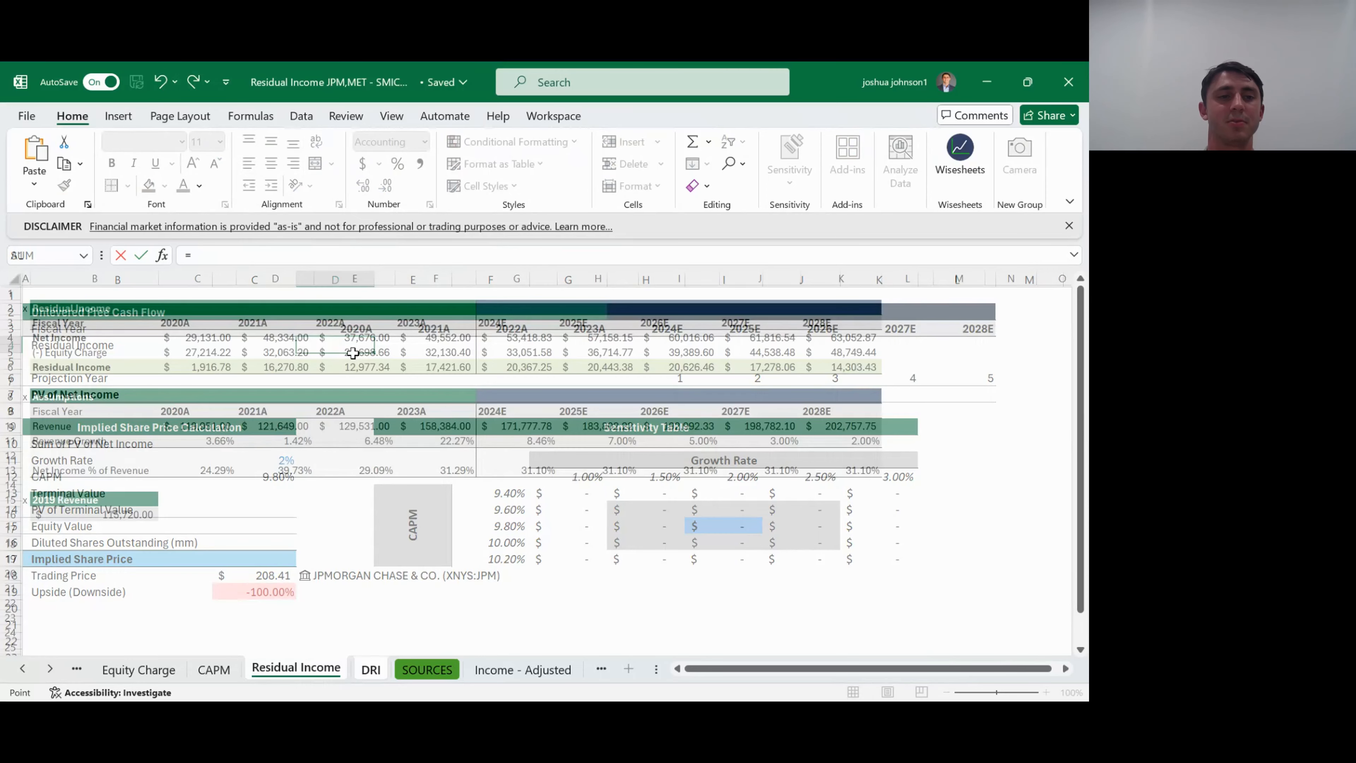
key("Down")
key("Down")
key("Down")
key("Down")
key("Down")
key("Right")
key("Right")
key("ctrl+Return")
- Fill the 2020A residual income link across row 4 through 2028E
key("shift+Right")
key("shift+Right")
key("shift+Right")
key("shift+Right")
key("shift+Right")
key("shift+Right")
key("shift+Right")
key("shift+Right")
key("ctrl+r")
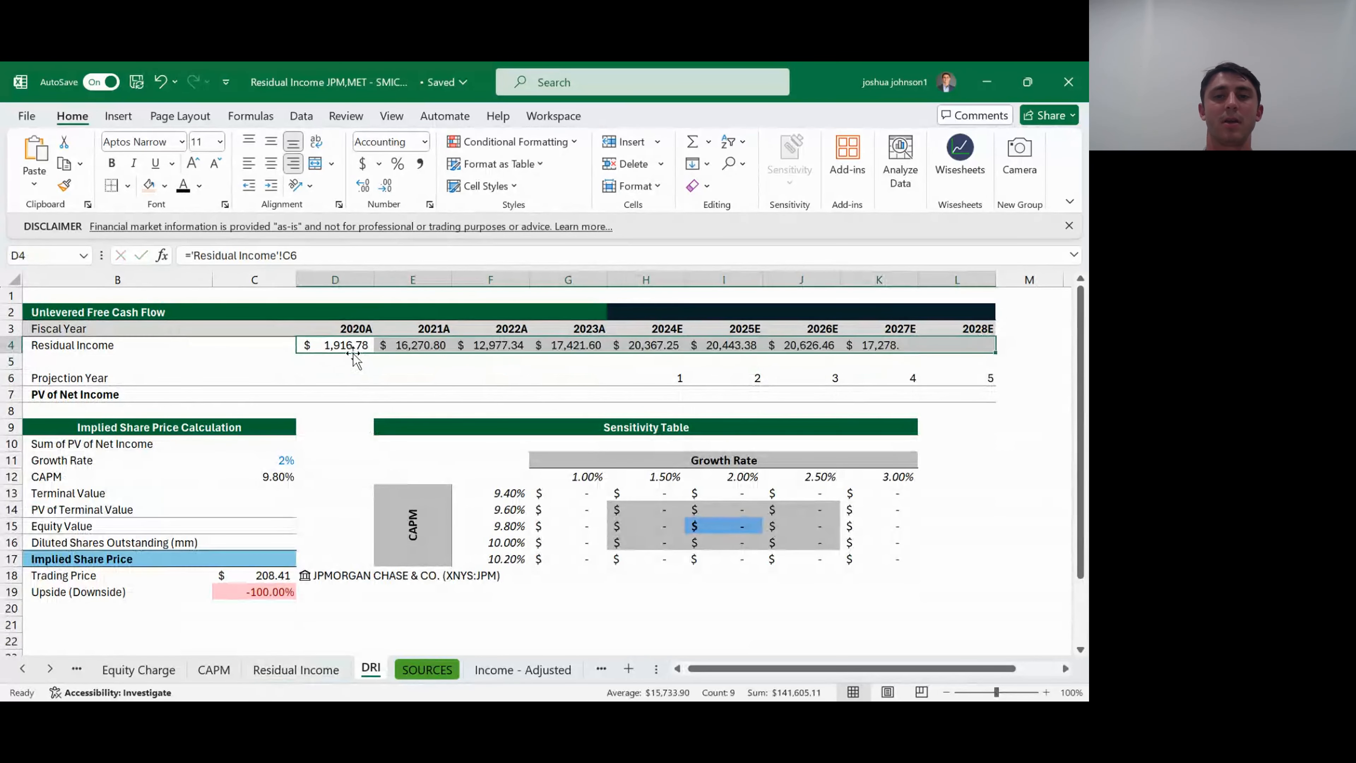
- Start a PV formula in the 2024E PV of Net Income cell H7, using the CAPM $C$12 as the locked rate
key("Down")
key("Down")
key("Down")
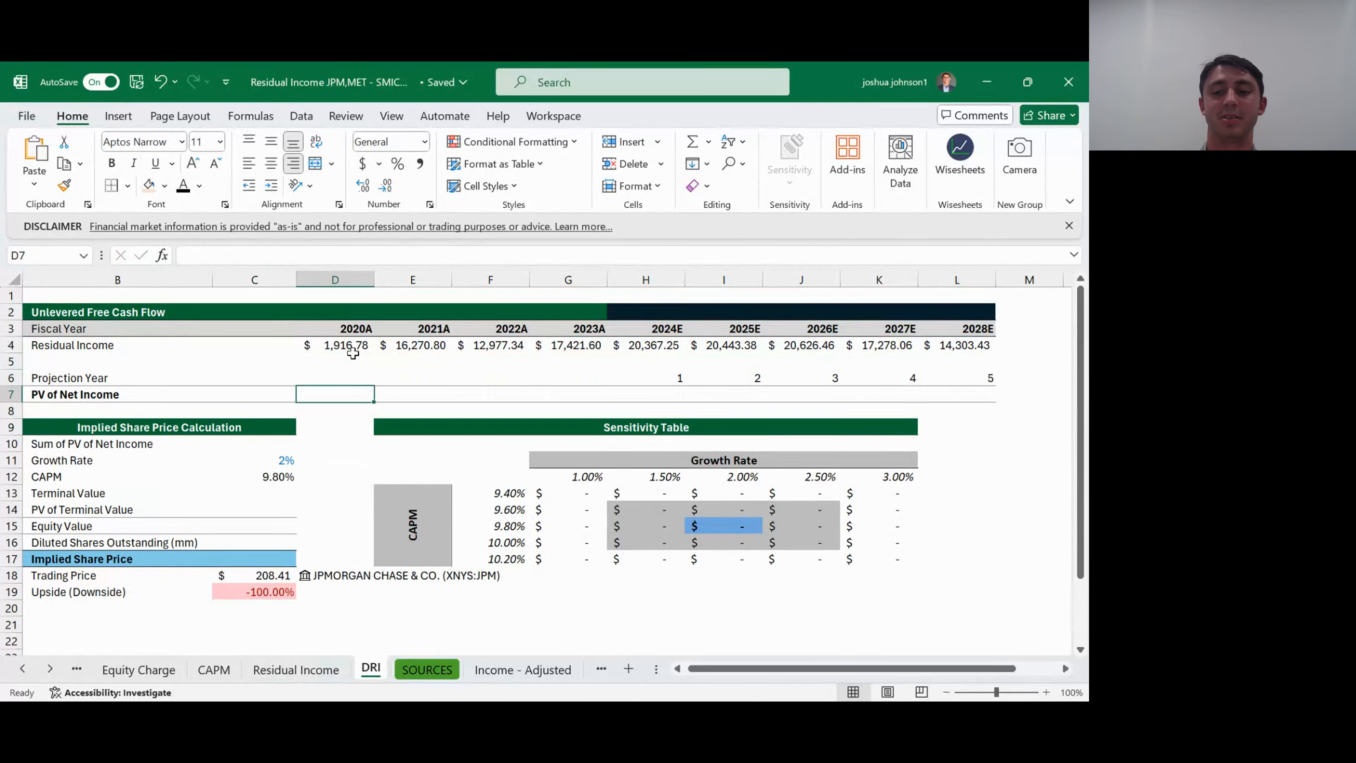
key("Right")
key("Right")
key("Right")
key("Right")
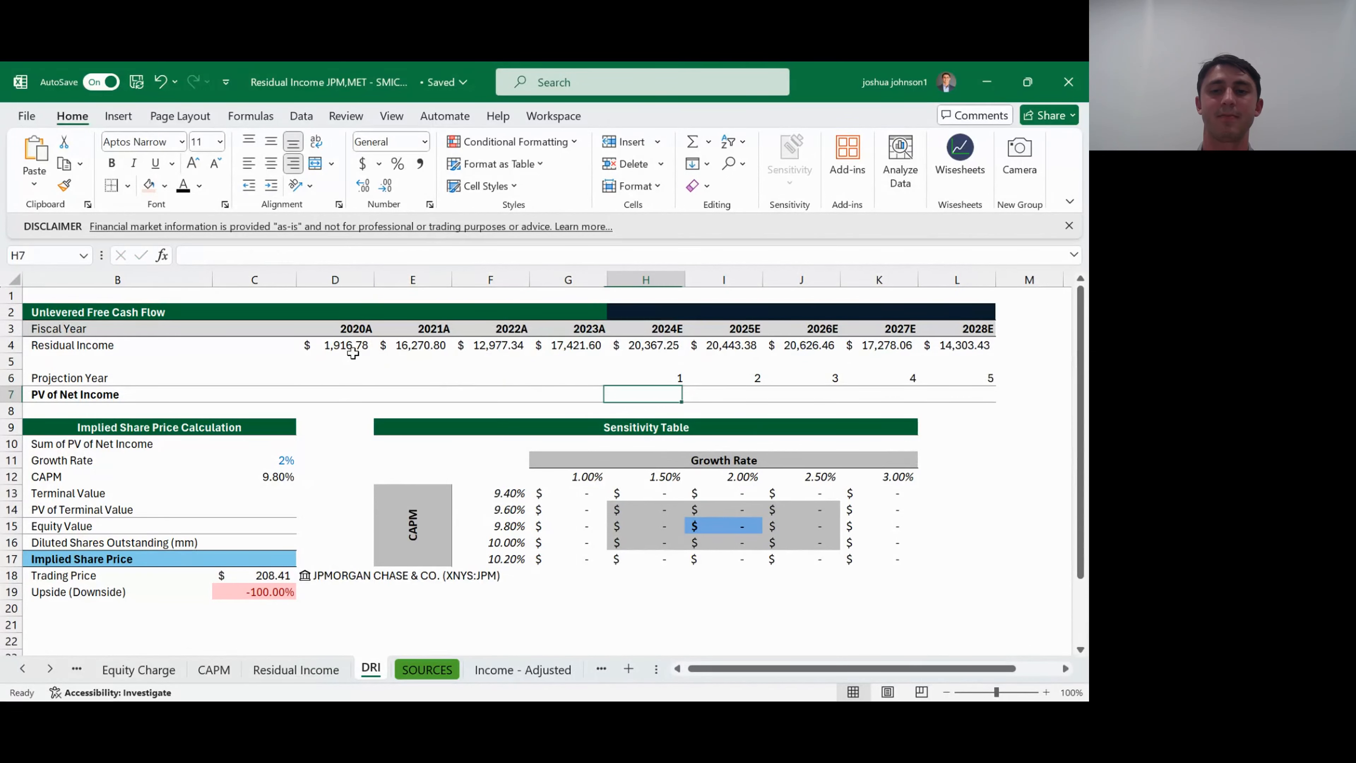
type("=PV(")
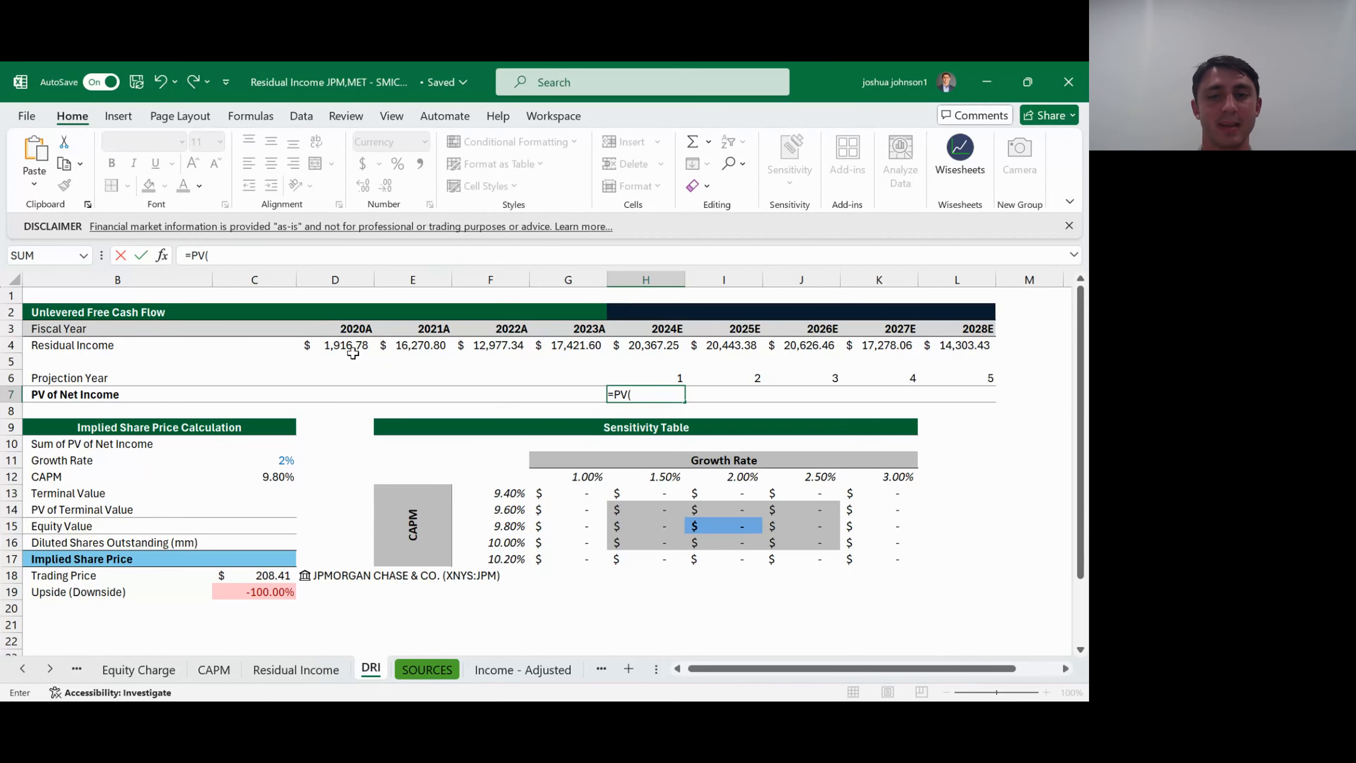
key("Left")
key("Left")
key("Left")
key("Left")
key("Left")
key("Down")
key("Down")
key("Down")
key("Down")
key("Down")
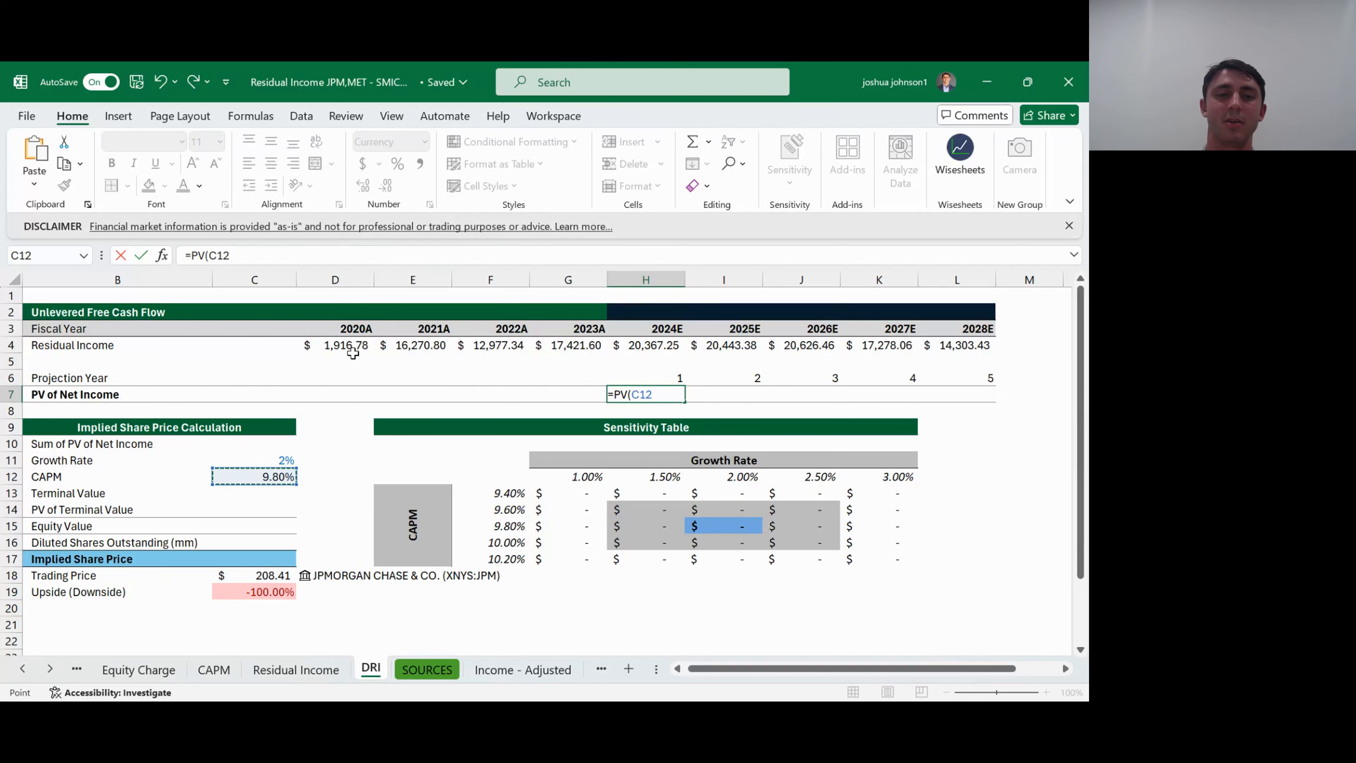
key("F4")
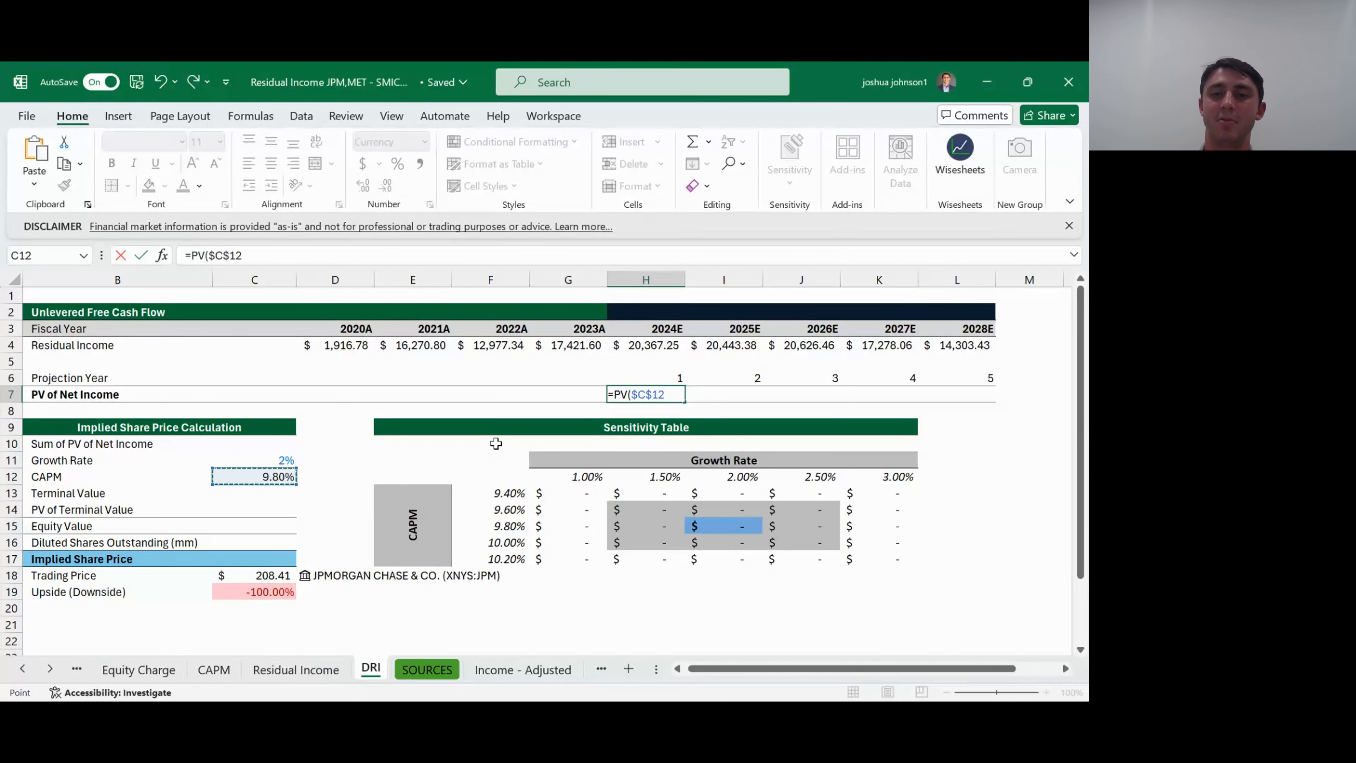
- Complete the H7 formula with projection year, zero payment and negative residual income: =PV($C$12,H6,0,-H4,0)
type(",")
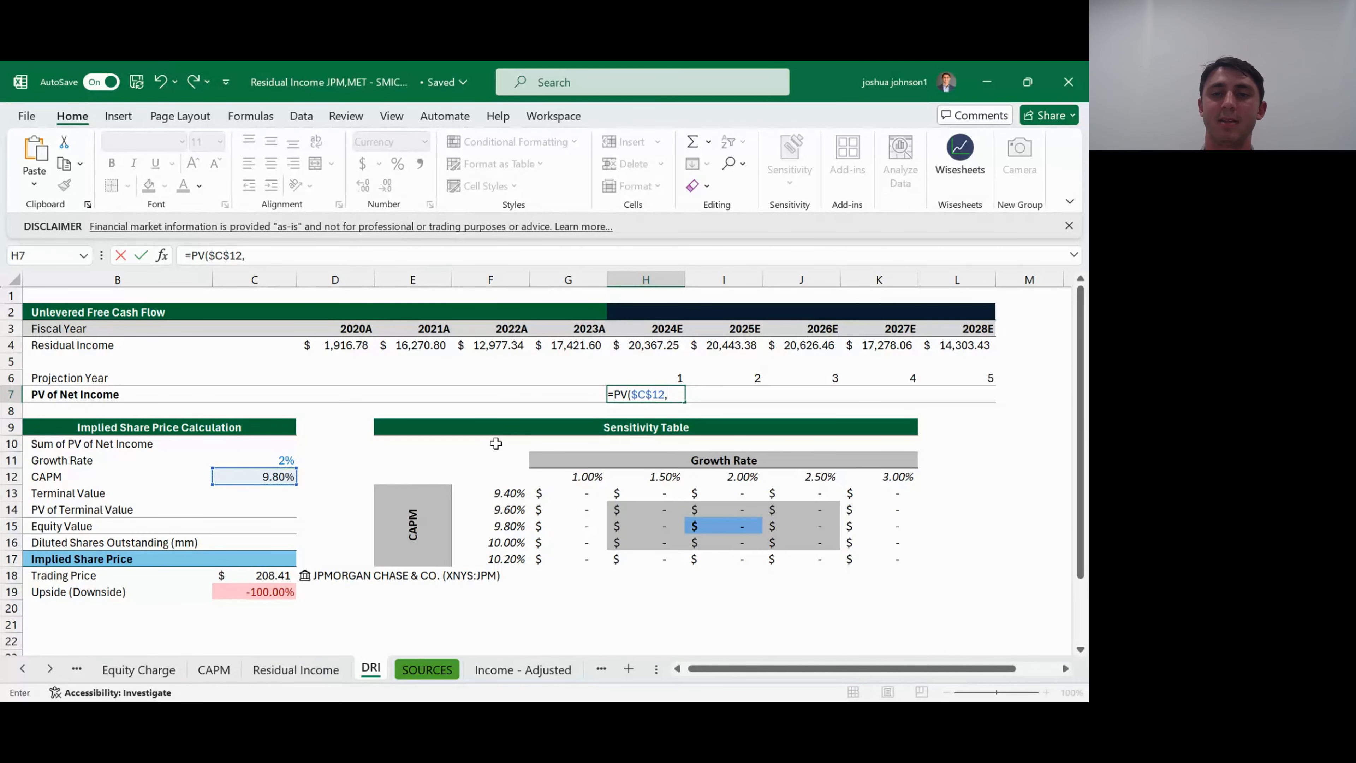
left_click(649, 378)
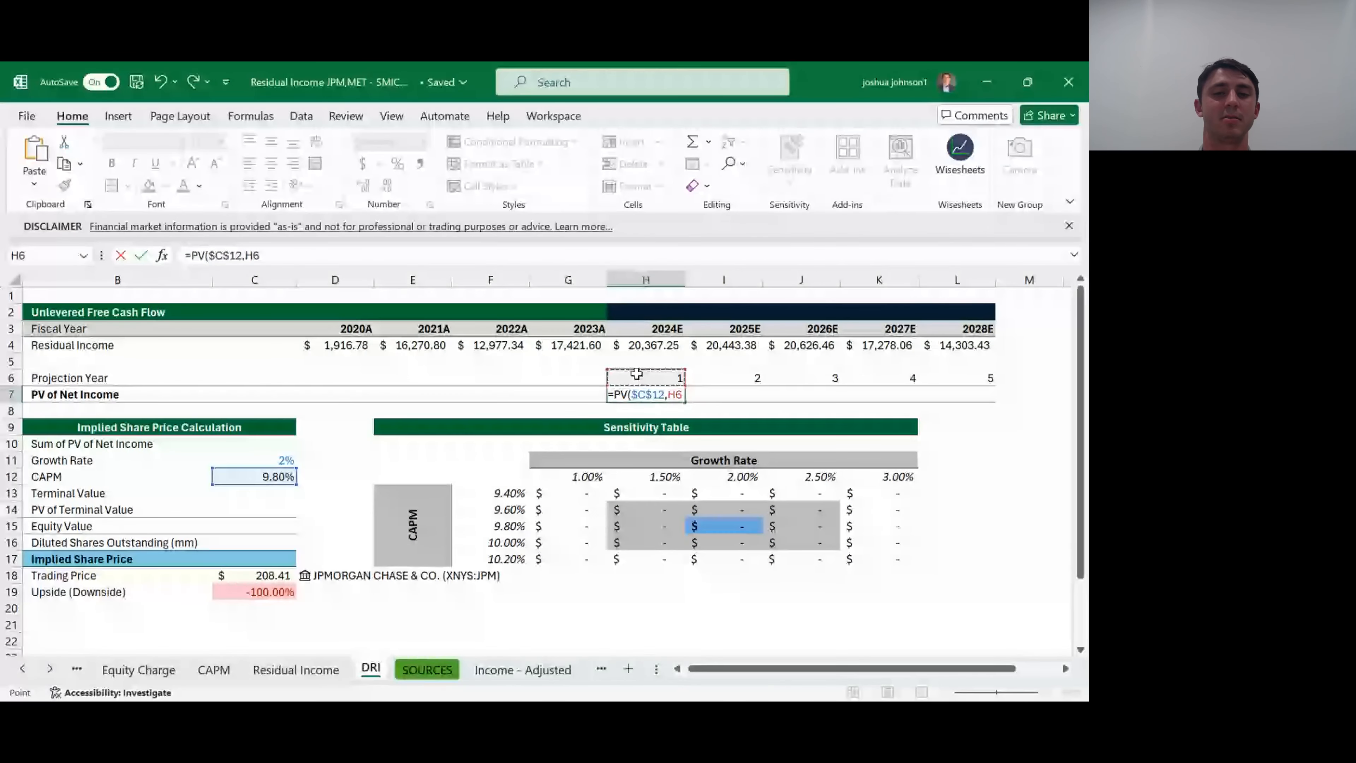
type(",")
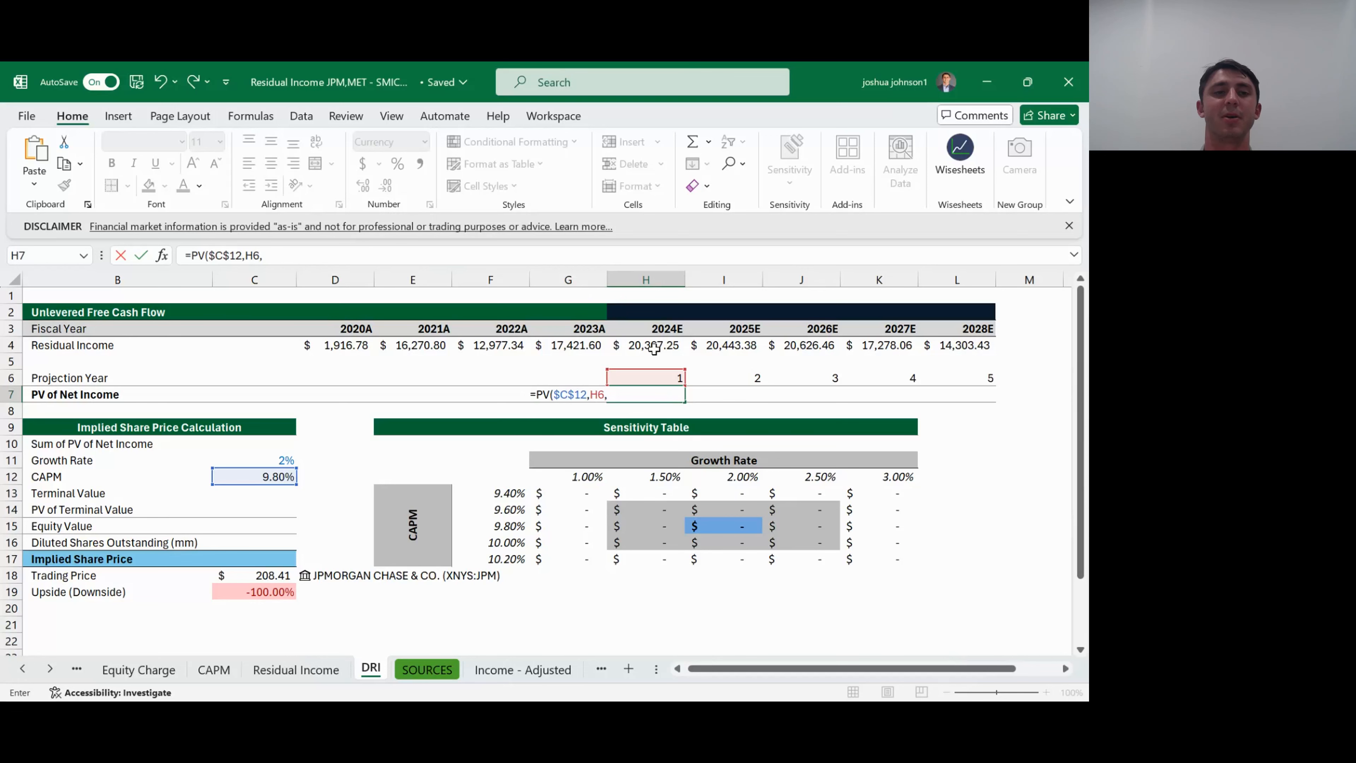
type("0,-")
left_click(654, 346)
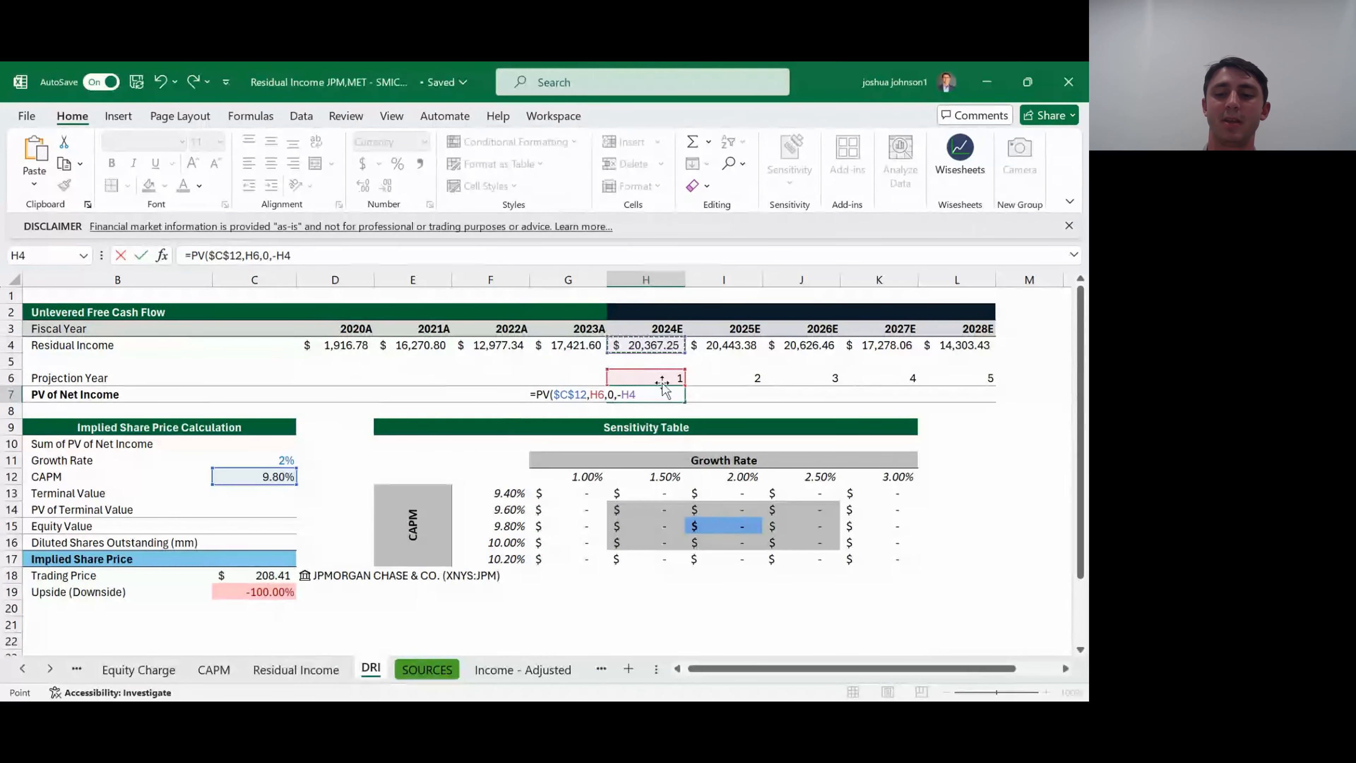
type(",0")
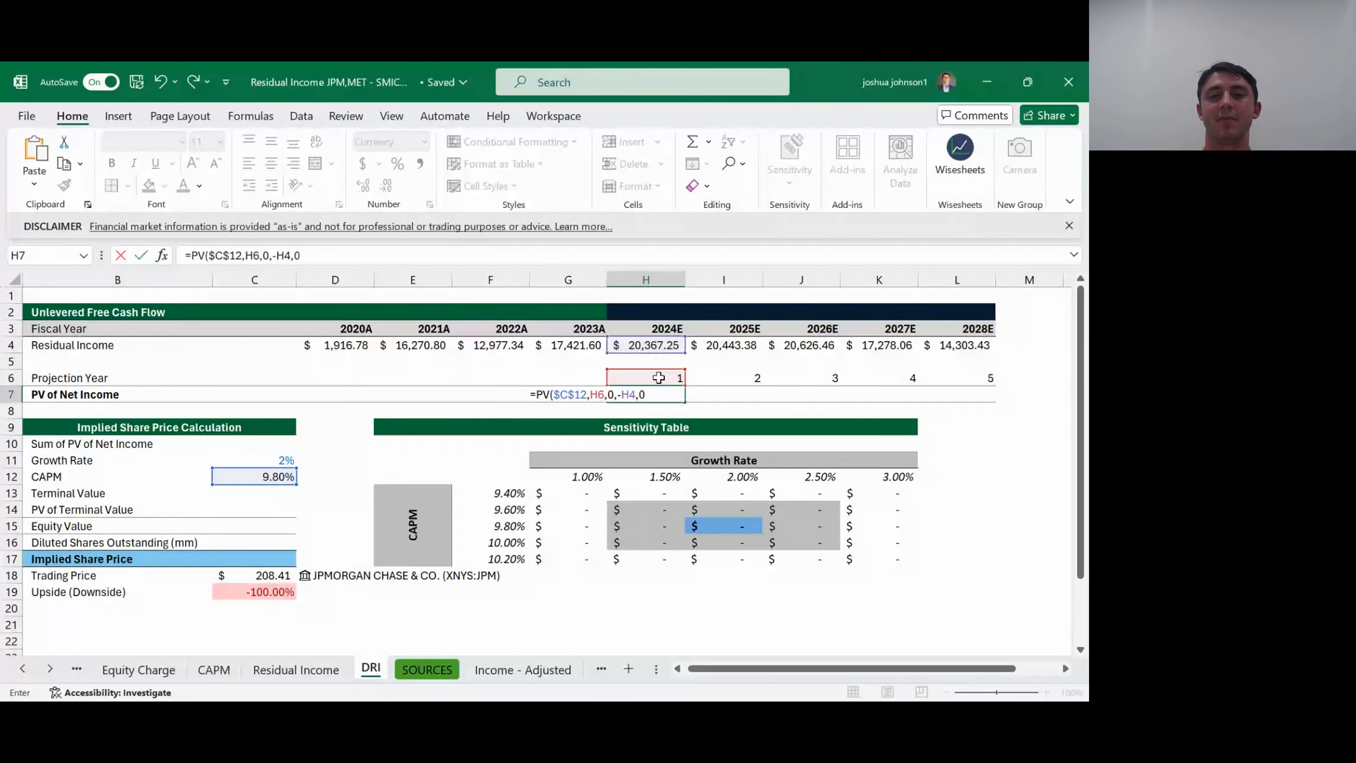
key("Return")
key("Up")
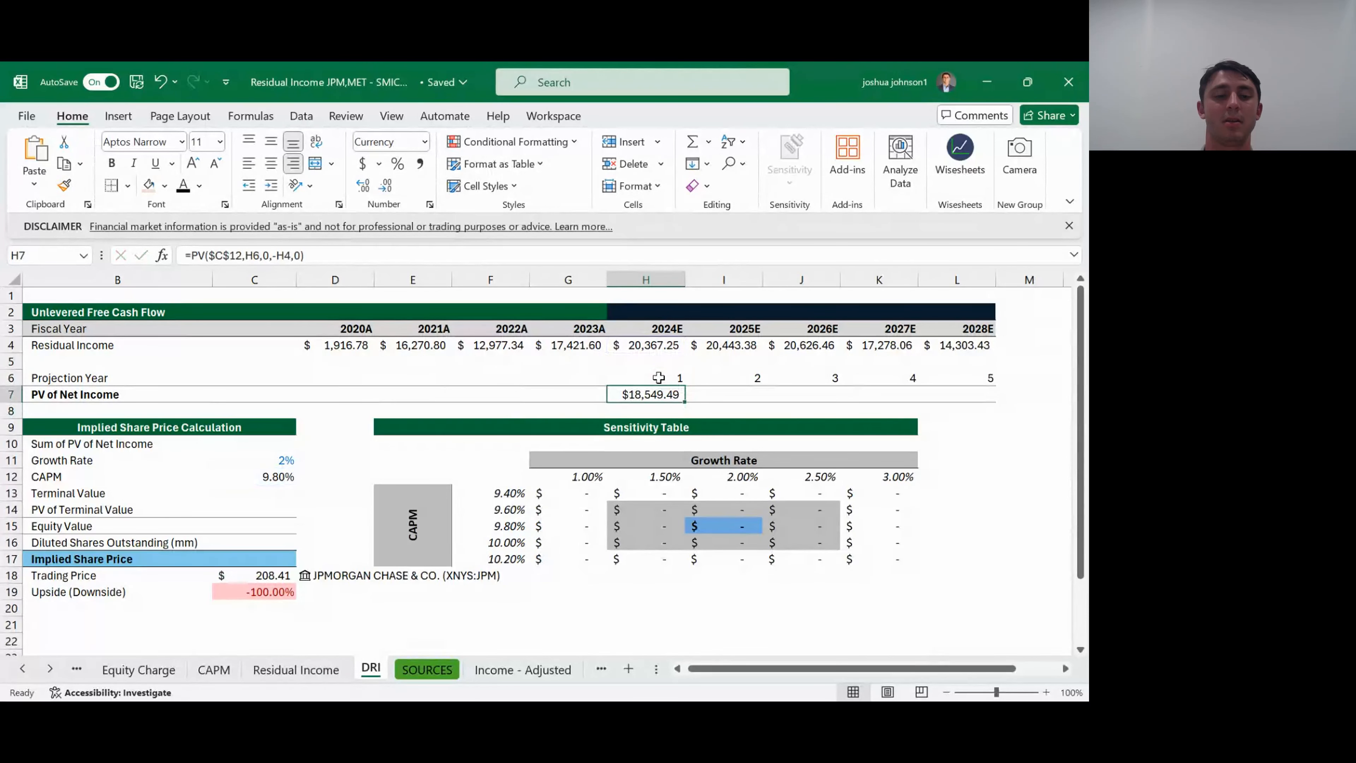
- Fill the 2024E present value formula across the PV of Net Income row through 2028E
key("shift+Right")
key("shift+Right")
key("shift+Right")
key("shift+Right")
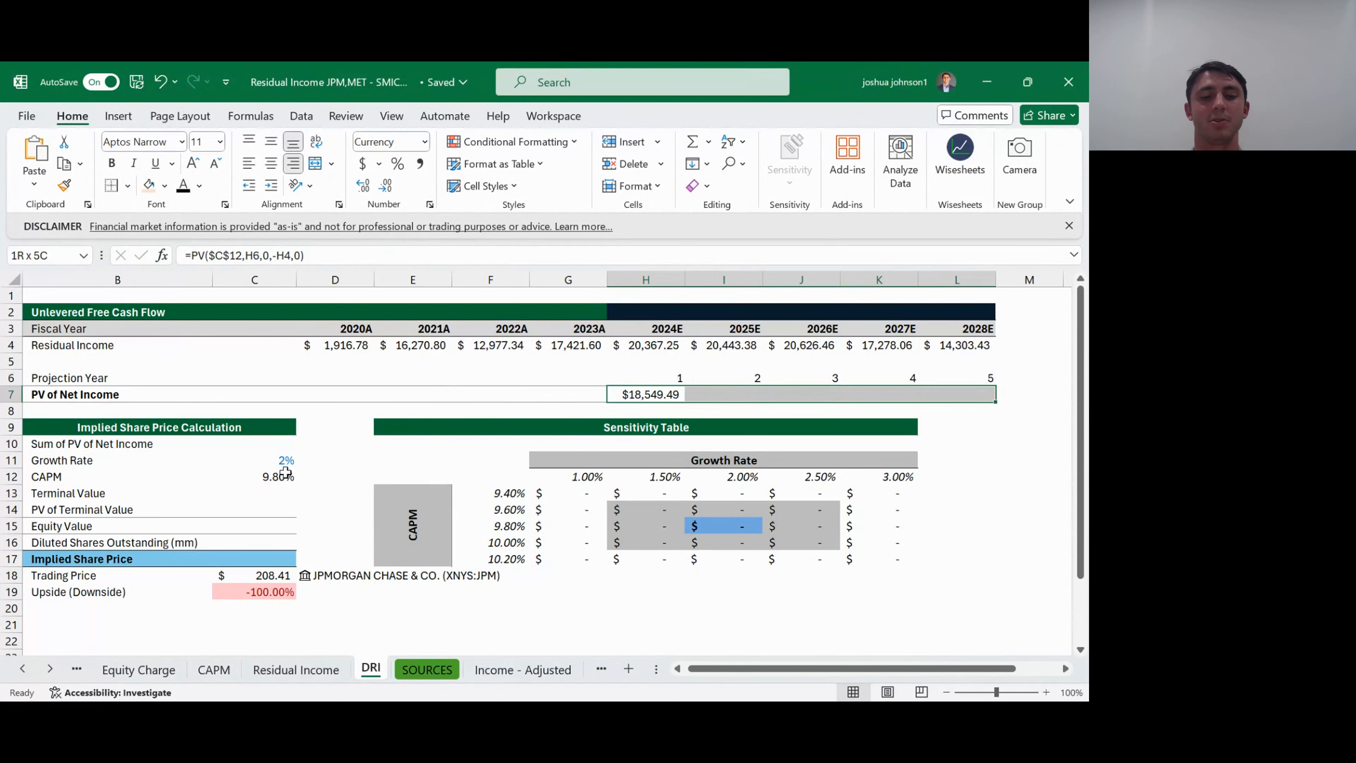
key("ctrl+r")
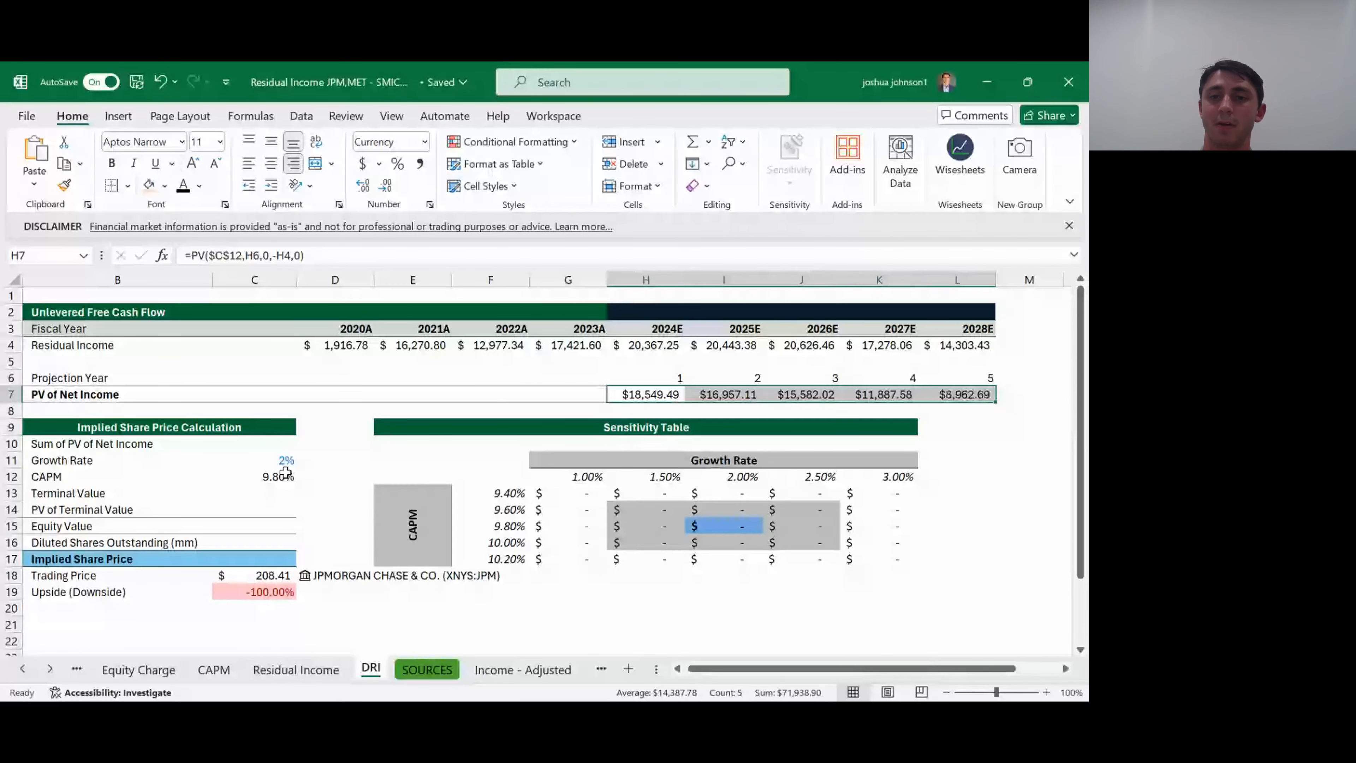
- Check the filled present value formulas from 2024E through 2028E in the PV of Net Income row
key("Right")
key("Right")
key("Right")
key("Right")
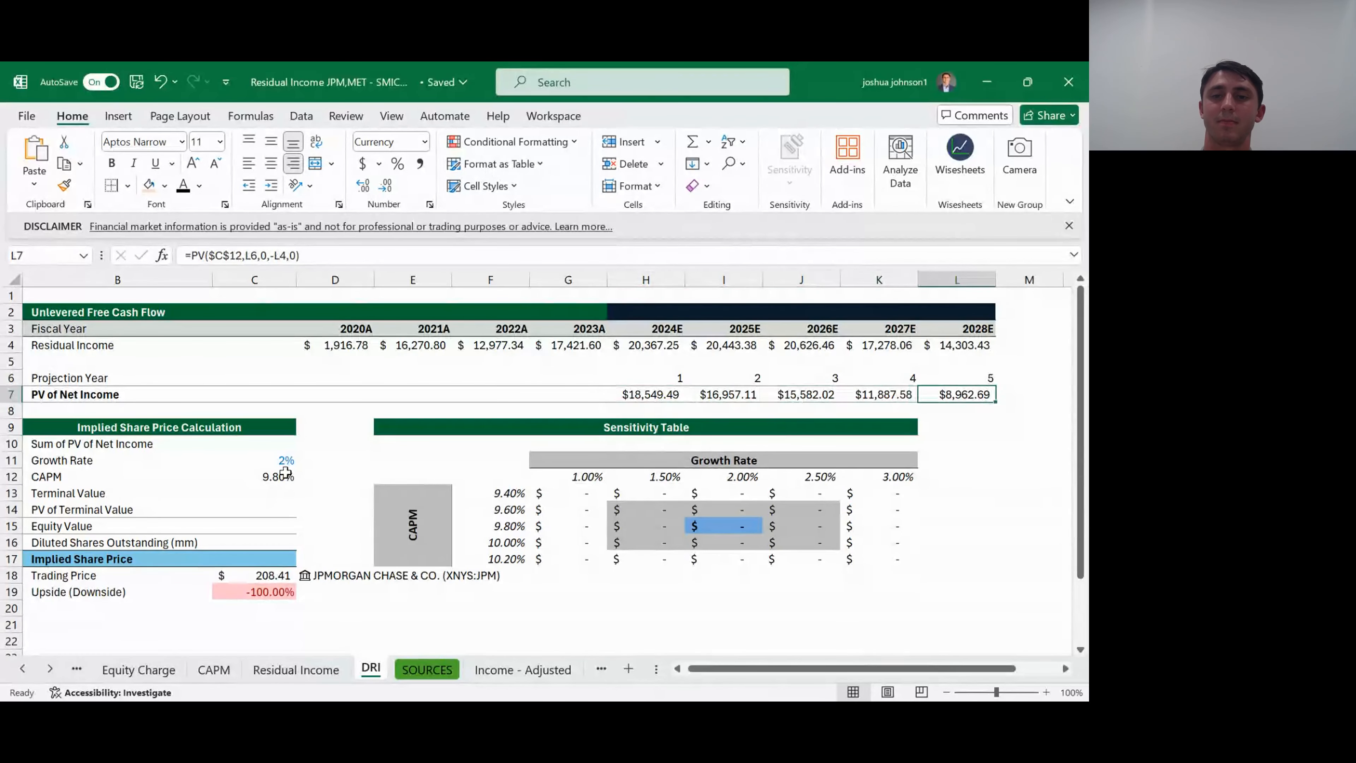
key("Left")
key("Left")
key("Left")
key("Left")
key("Left")
key("Right")
key("Right")
key("Right")
key("Right")
key("Right")
key("Right")
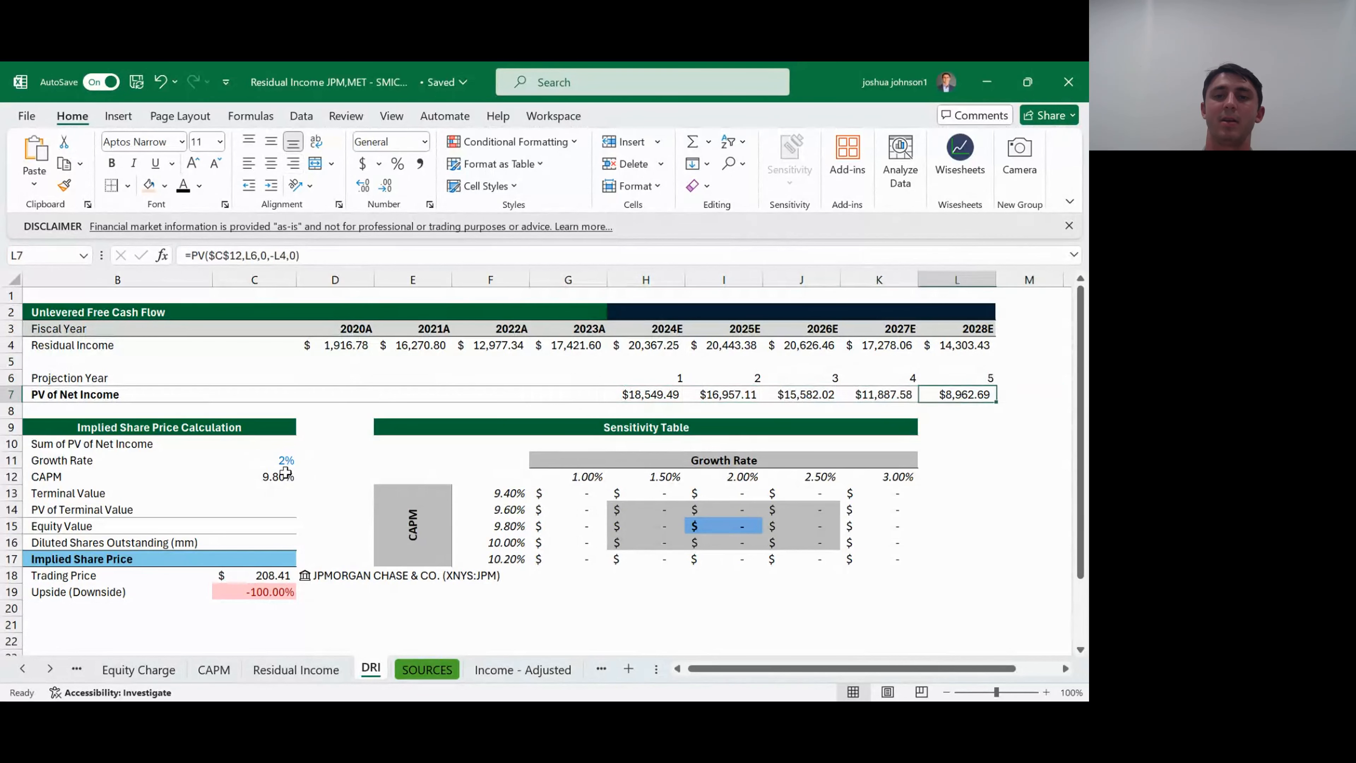
key("Left")
key("Left")
key("Left")
key("Left")
key("Left")
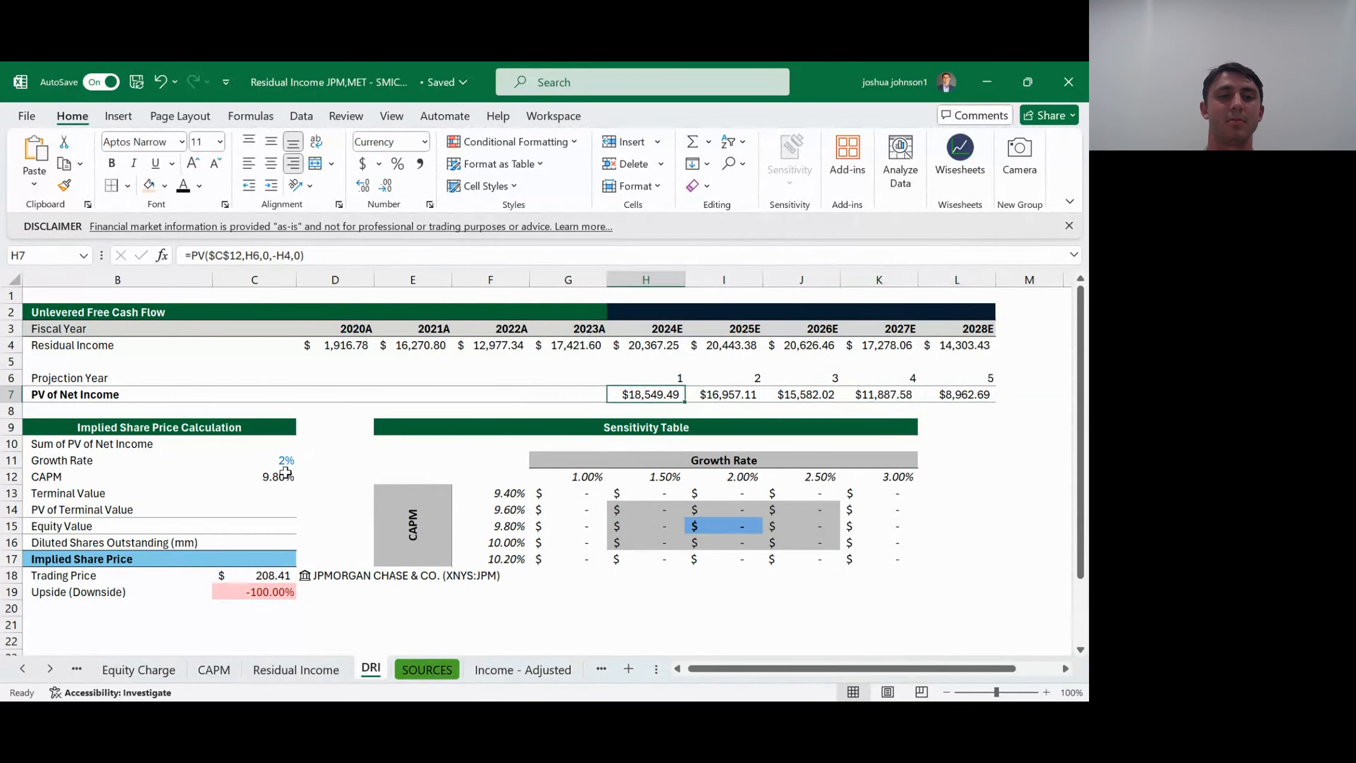
- Rename the label in B10 of the Implied Share Price Calculation to "Sum of PV of future Residual Income"
left_click(39, 446)
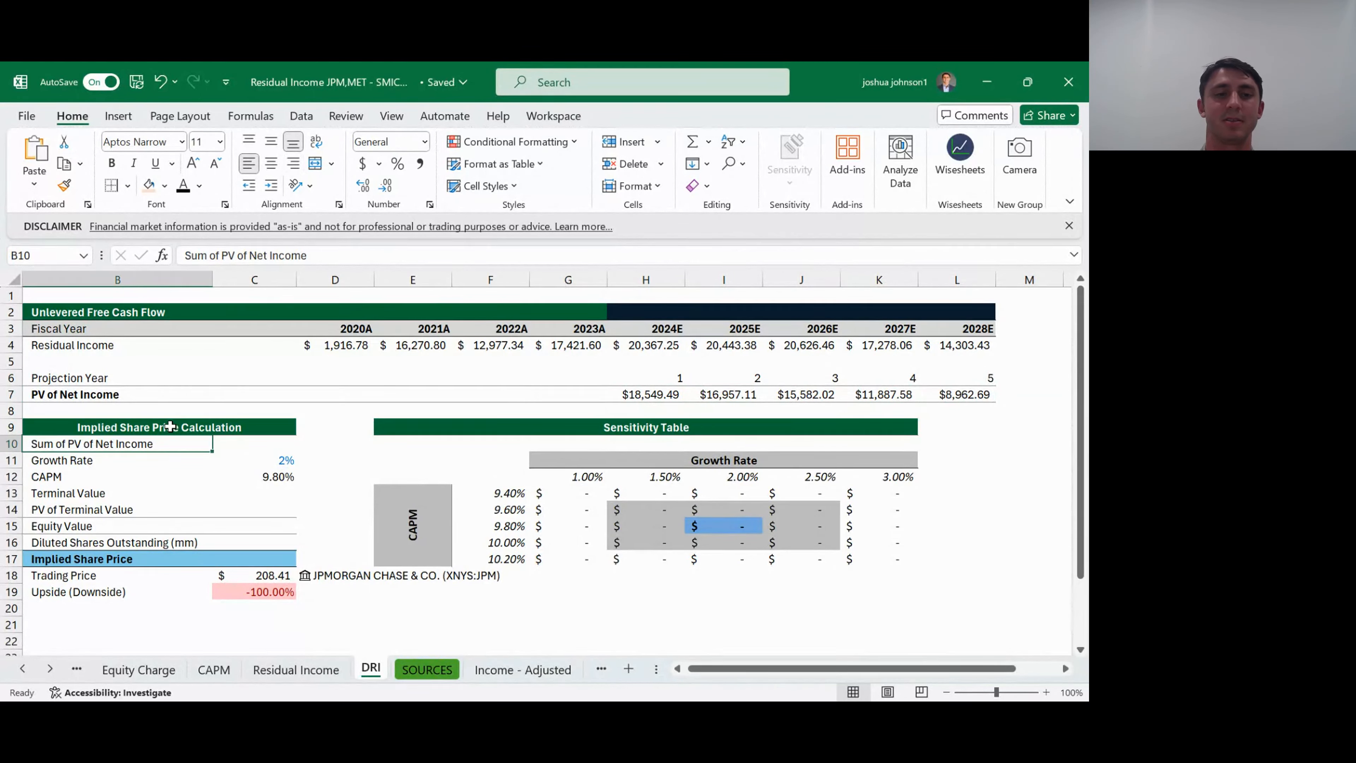
type("Sum")
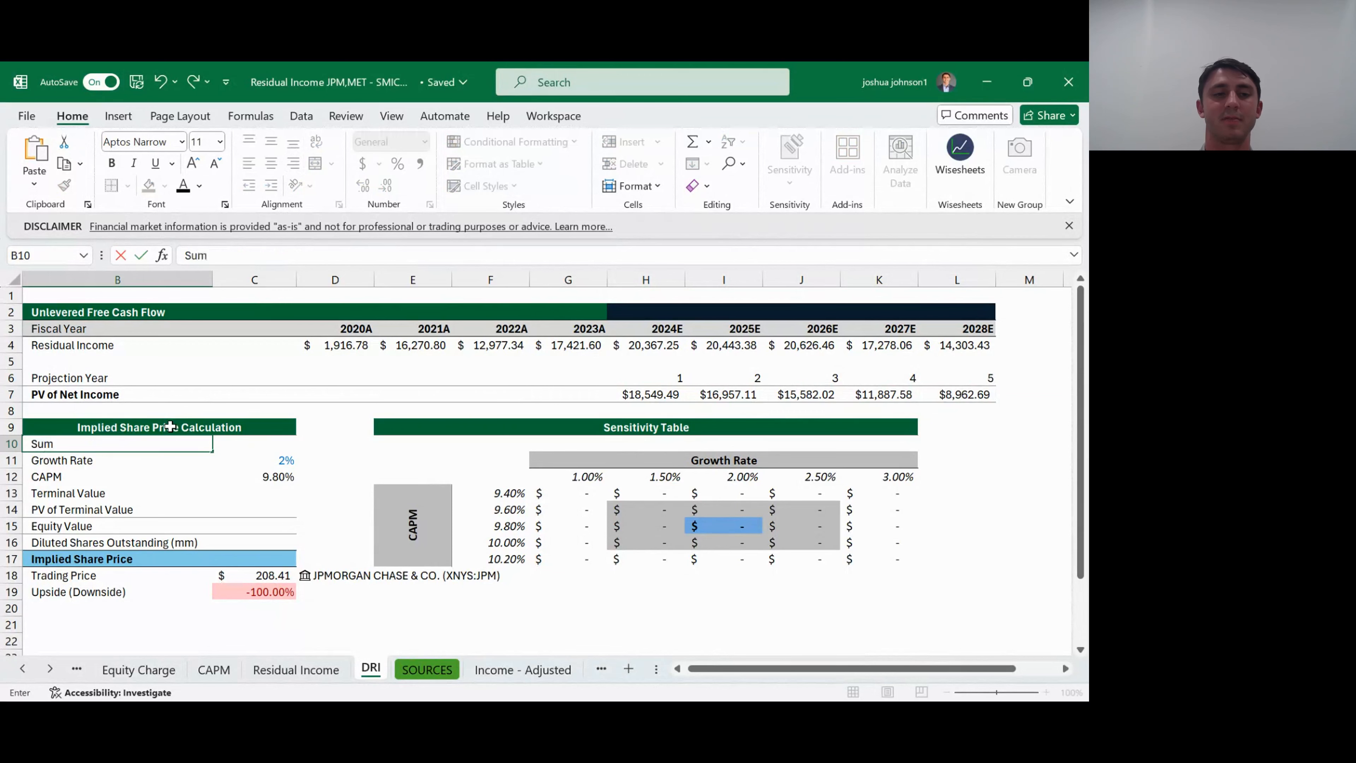
type(" of")
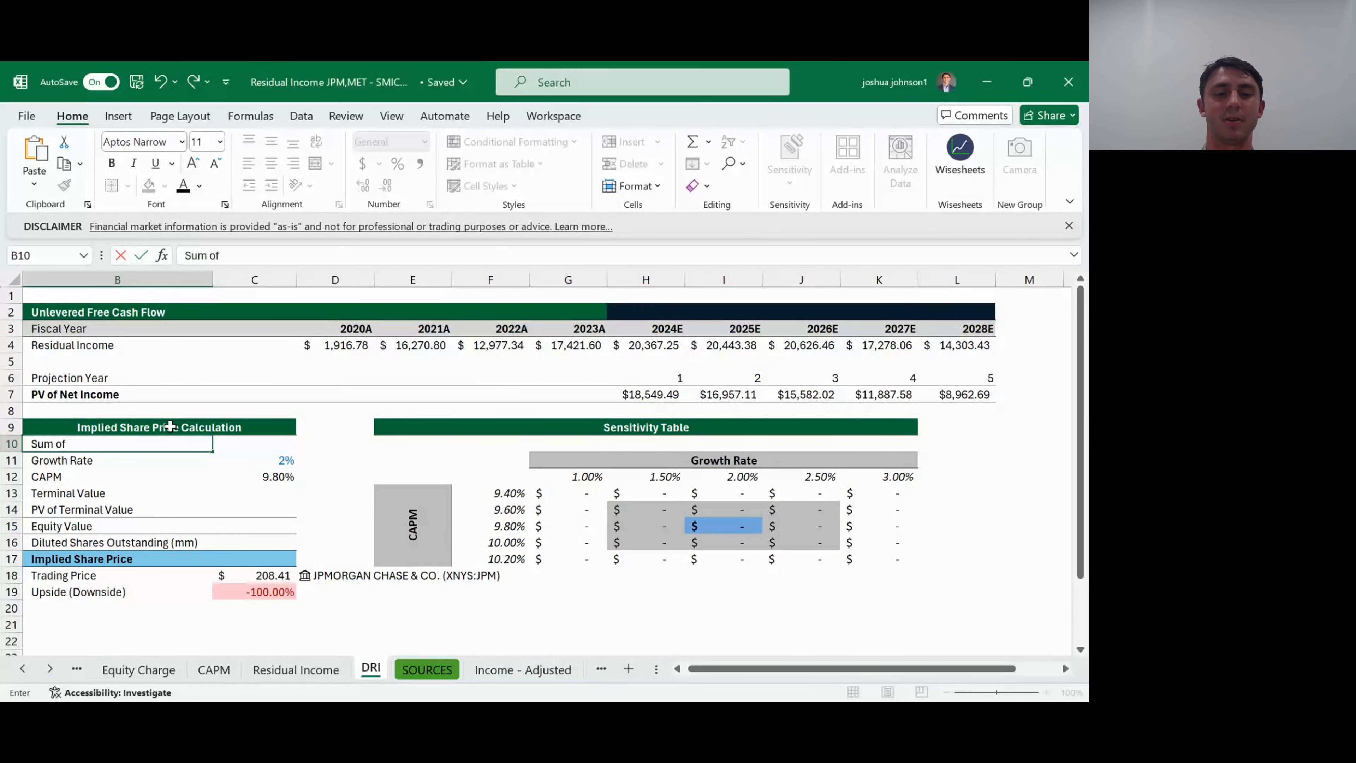
type(" PV of future")
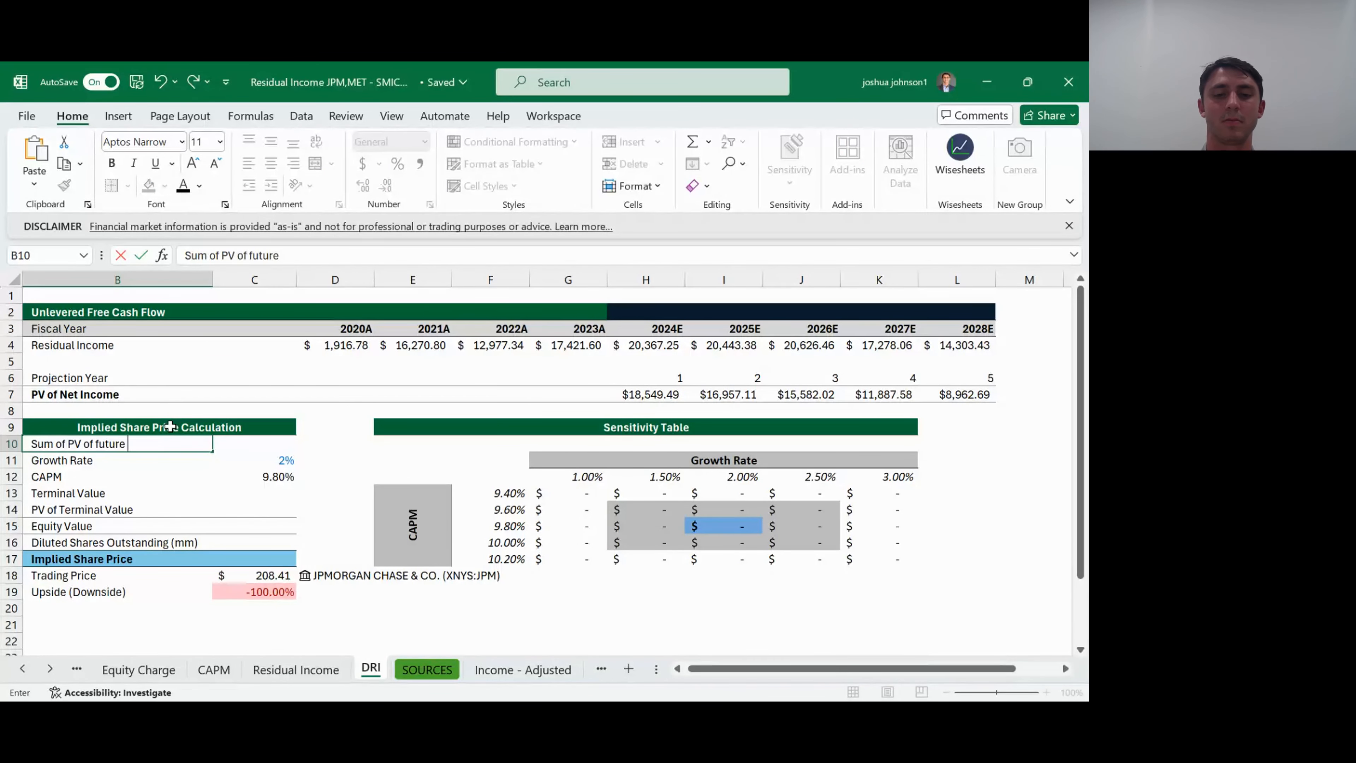
type(" Residual")
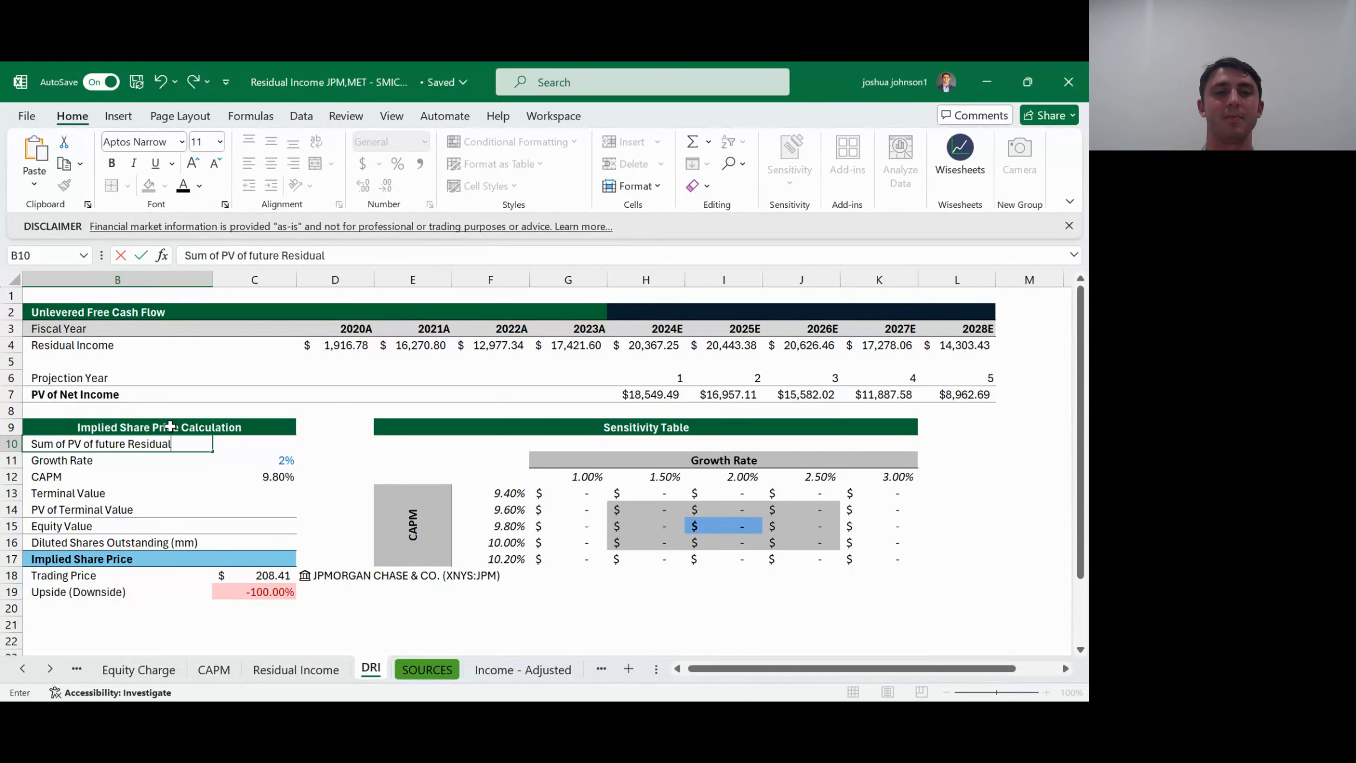
type(" Income")
key("Return")
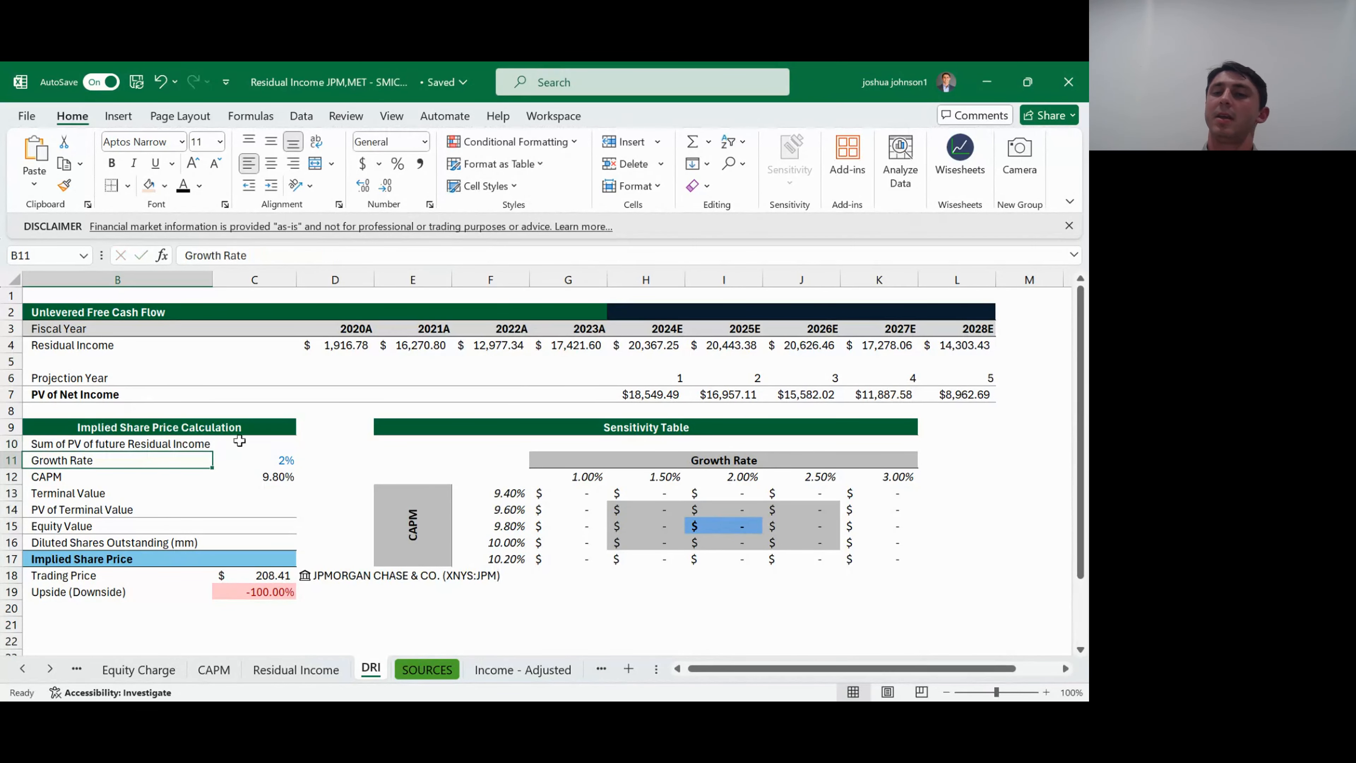
- Sum the present values for 2024E through 2028E in C10 with =SUM(H7:L7)
left_click(258, 442)
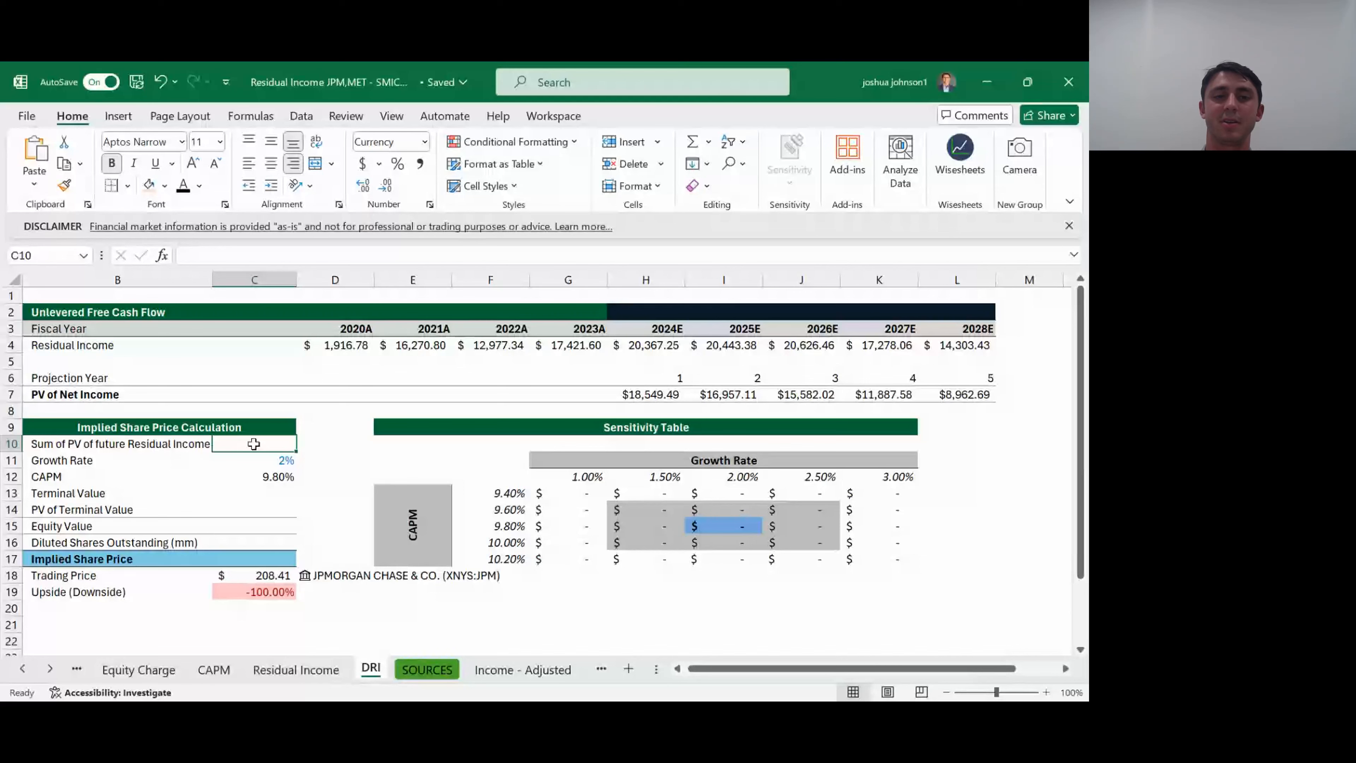
type("=SUM(")
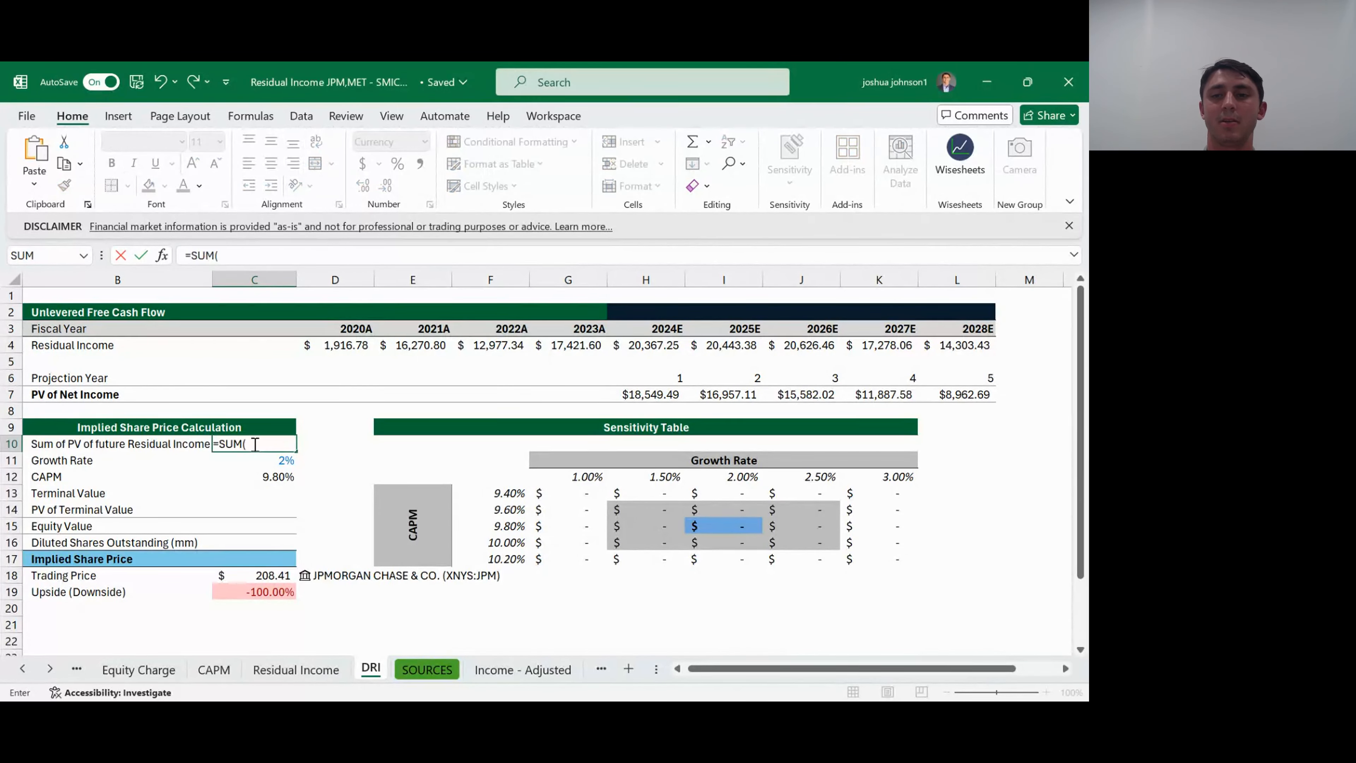
left_click_drag(640, 394, 956, 394)
type(")")
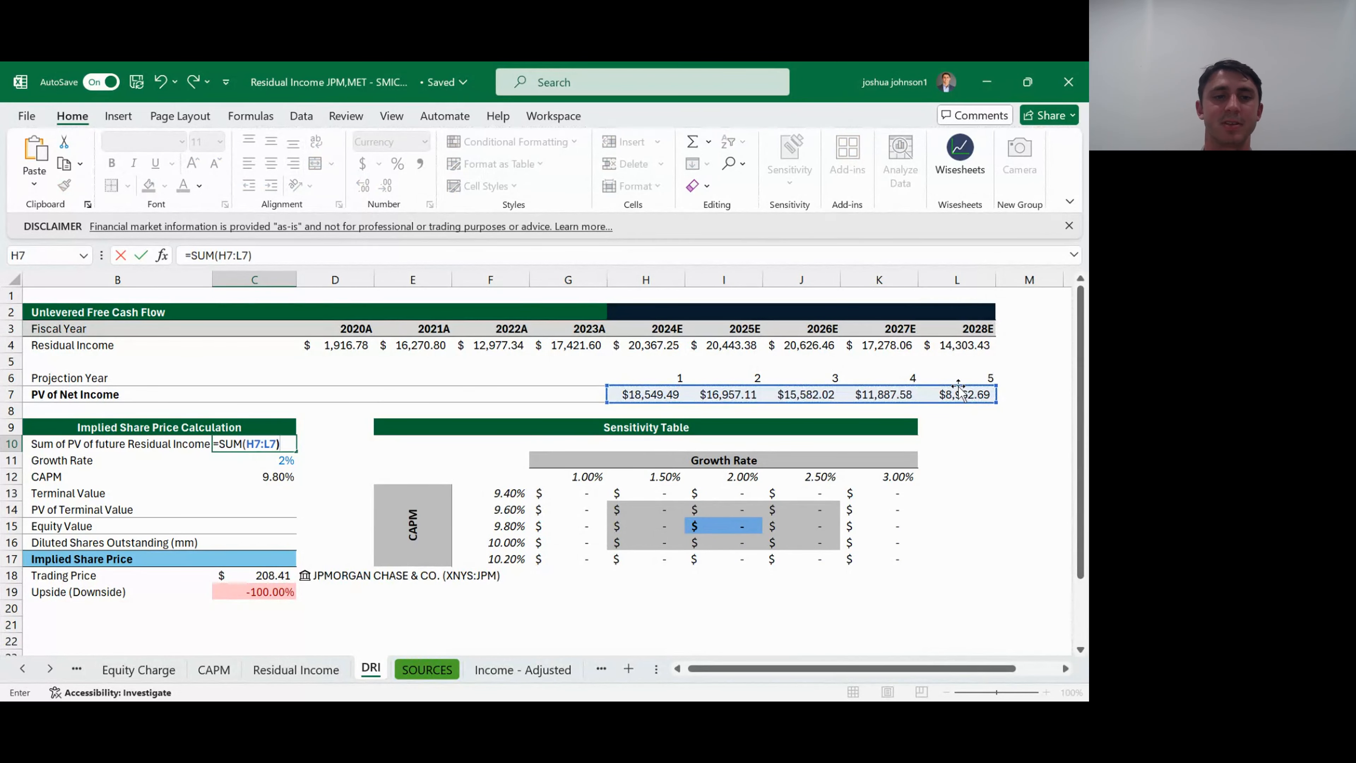
key("Return")
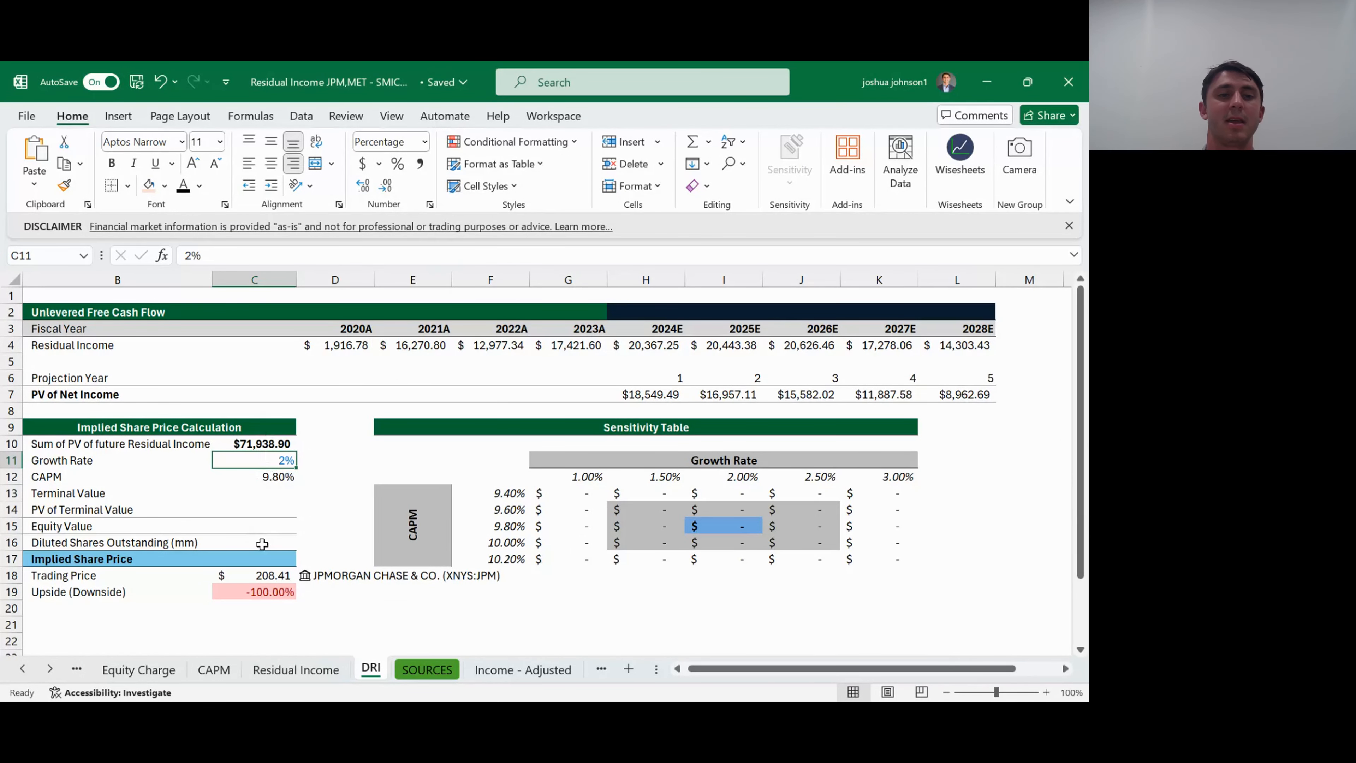
- Begin the Terminal Value formula in C13 with 2028E residual income grown by the growth rate: =(L4*(1+C11))
left_click(257, 492)
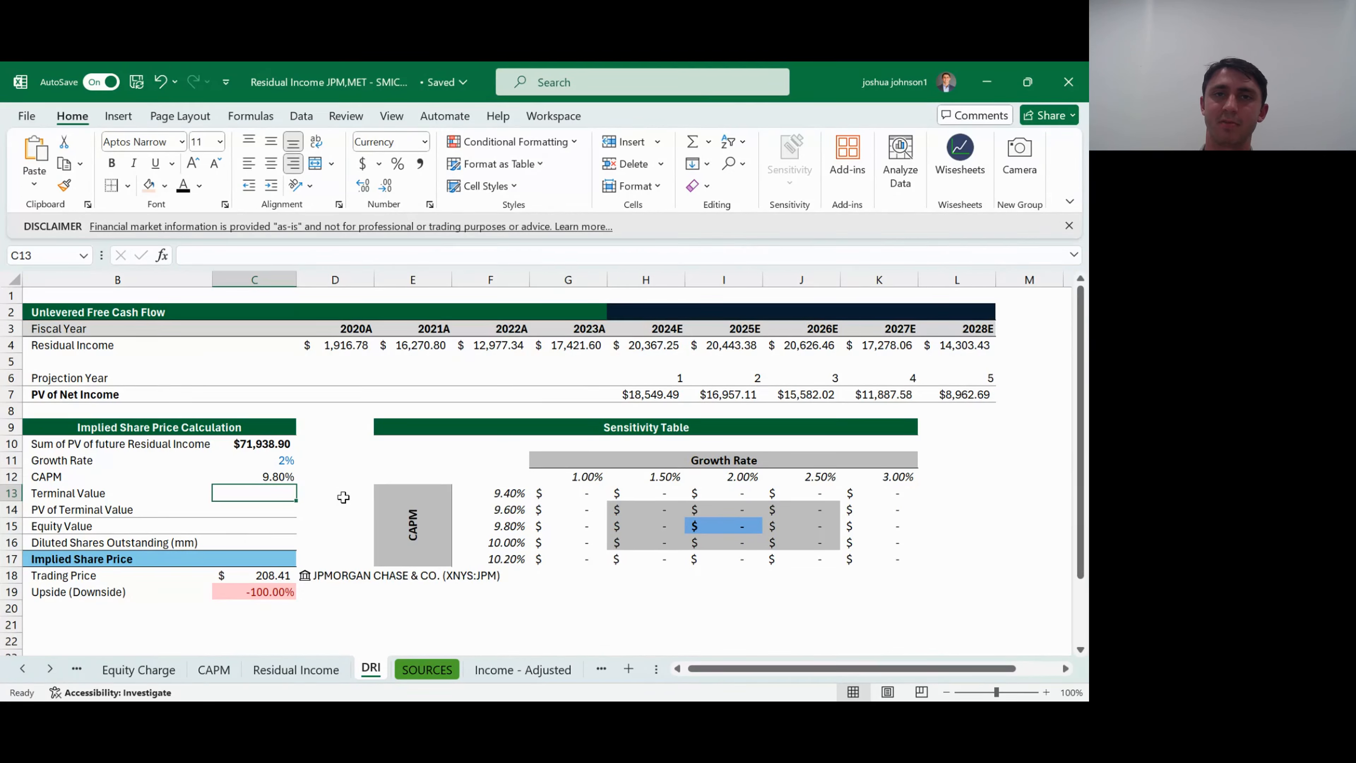
type("=(")
key("Up")
key("Up")
key("Up")
key("Up")
key("Up")
key("Up")
key("Up")
key("Up")
key("Up")
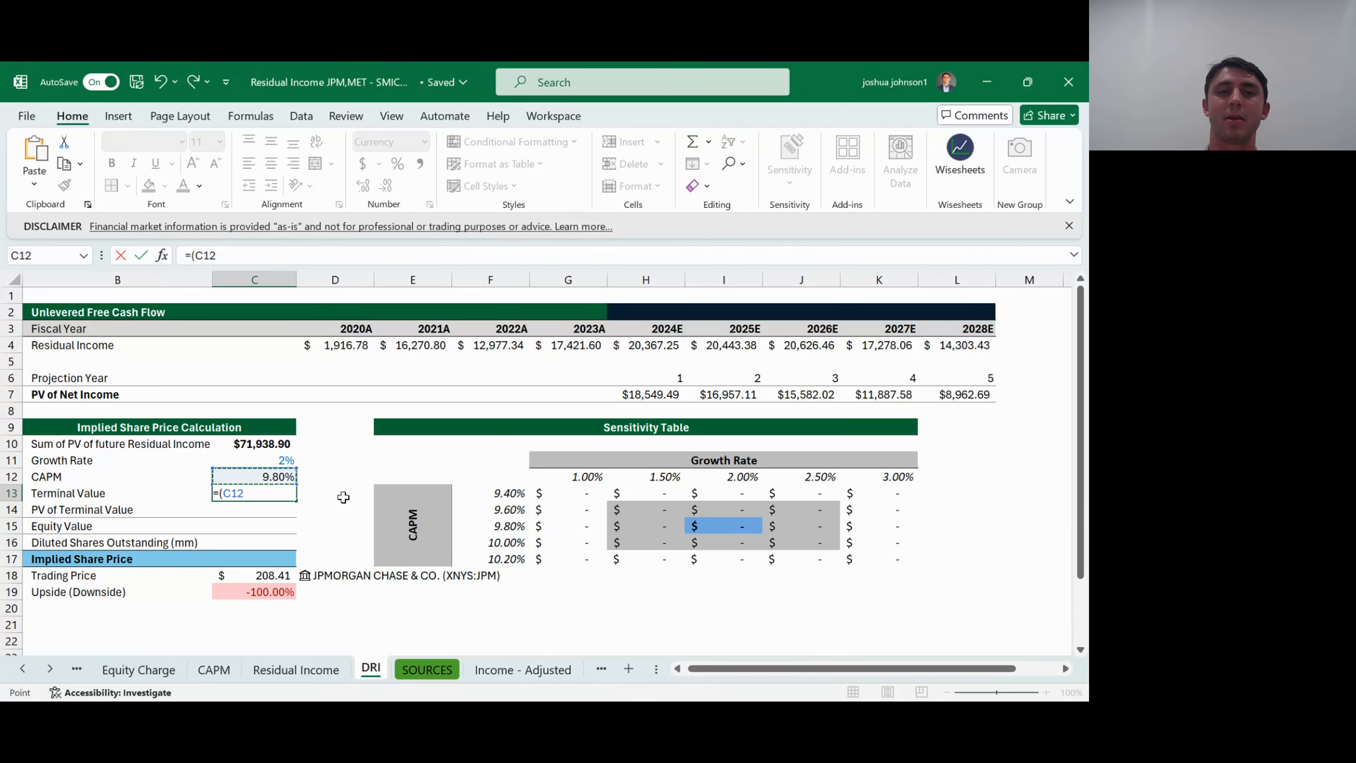
key("Right")
key("Right")
key("Right")
key("Right")
key("Right")
key("Right")
key("Right")
key("Right")
key("Right")
key("Right")
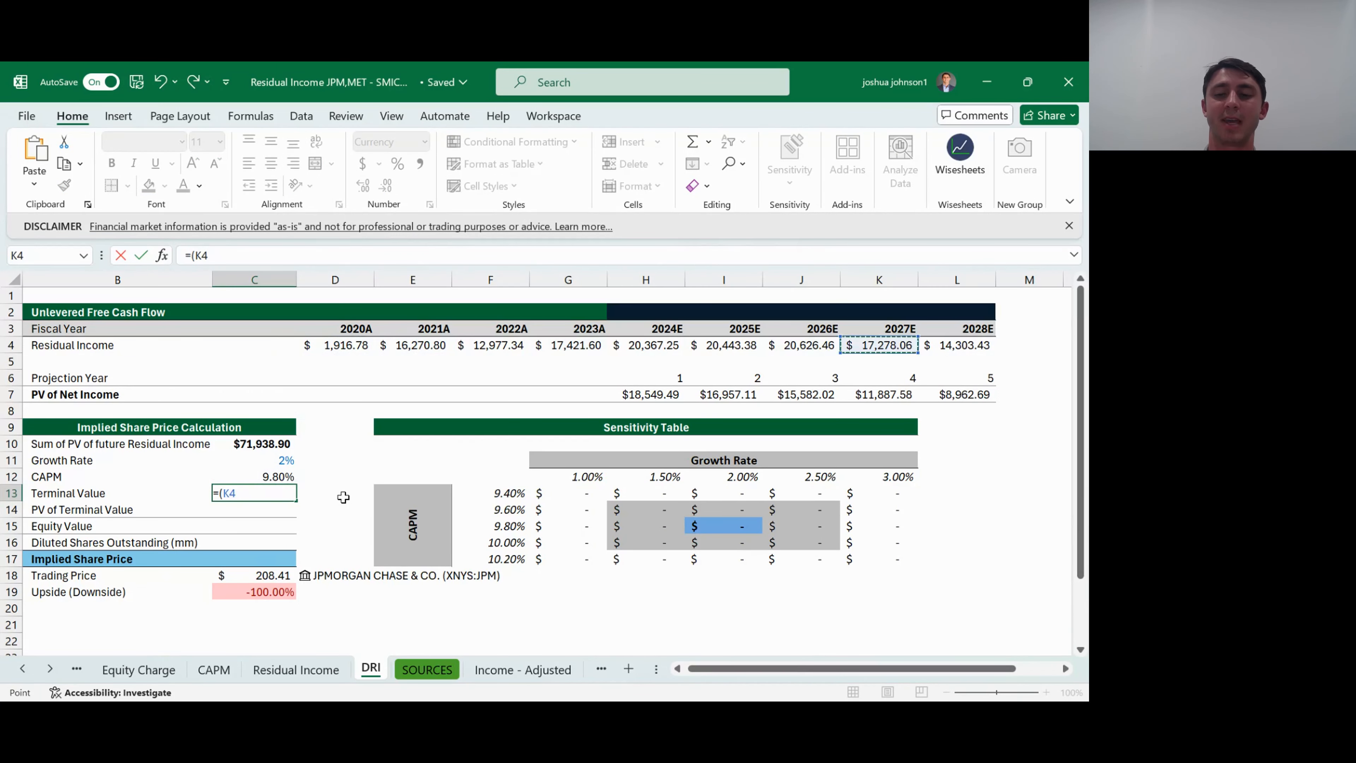
type("*(")
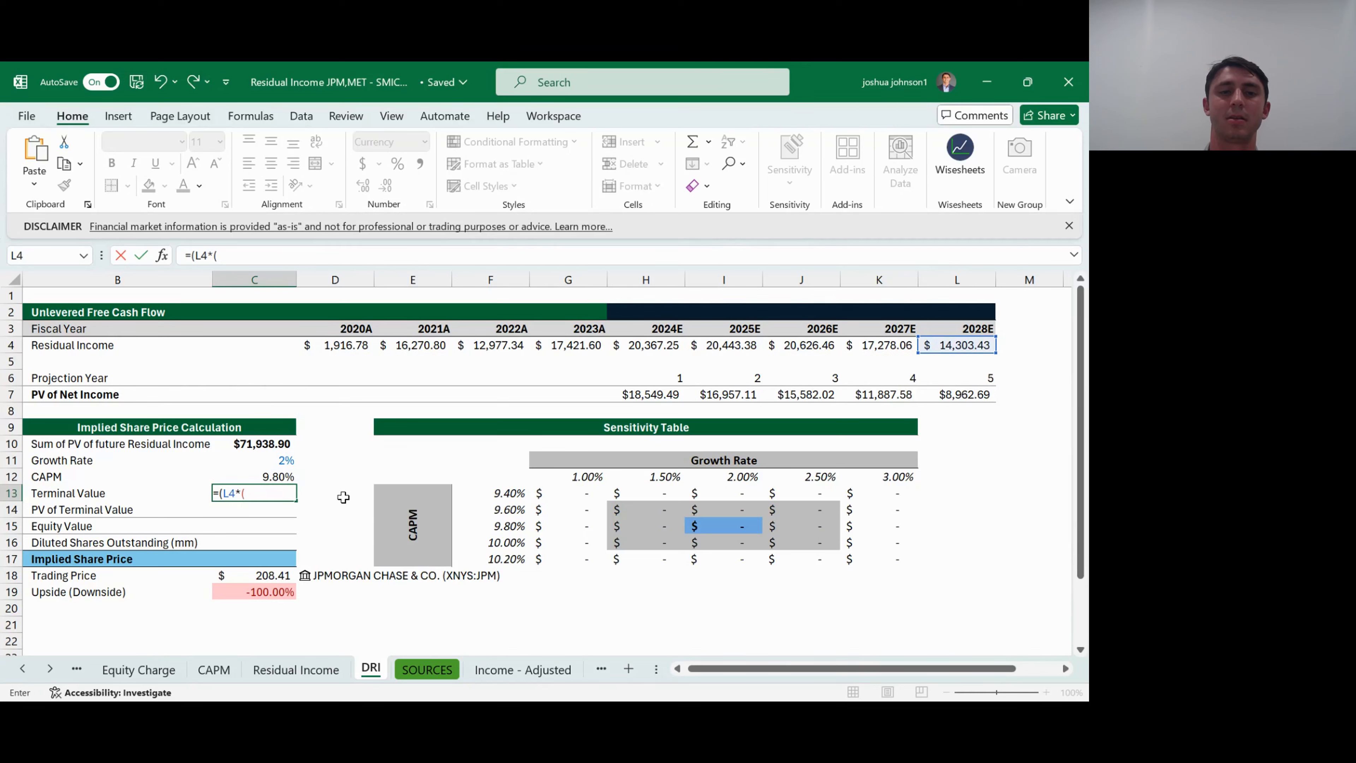
type("1+")
key("Up")
key("Up")
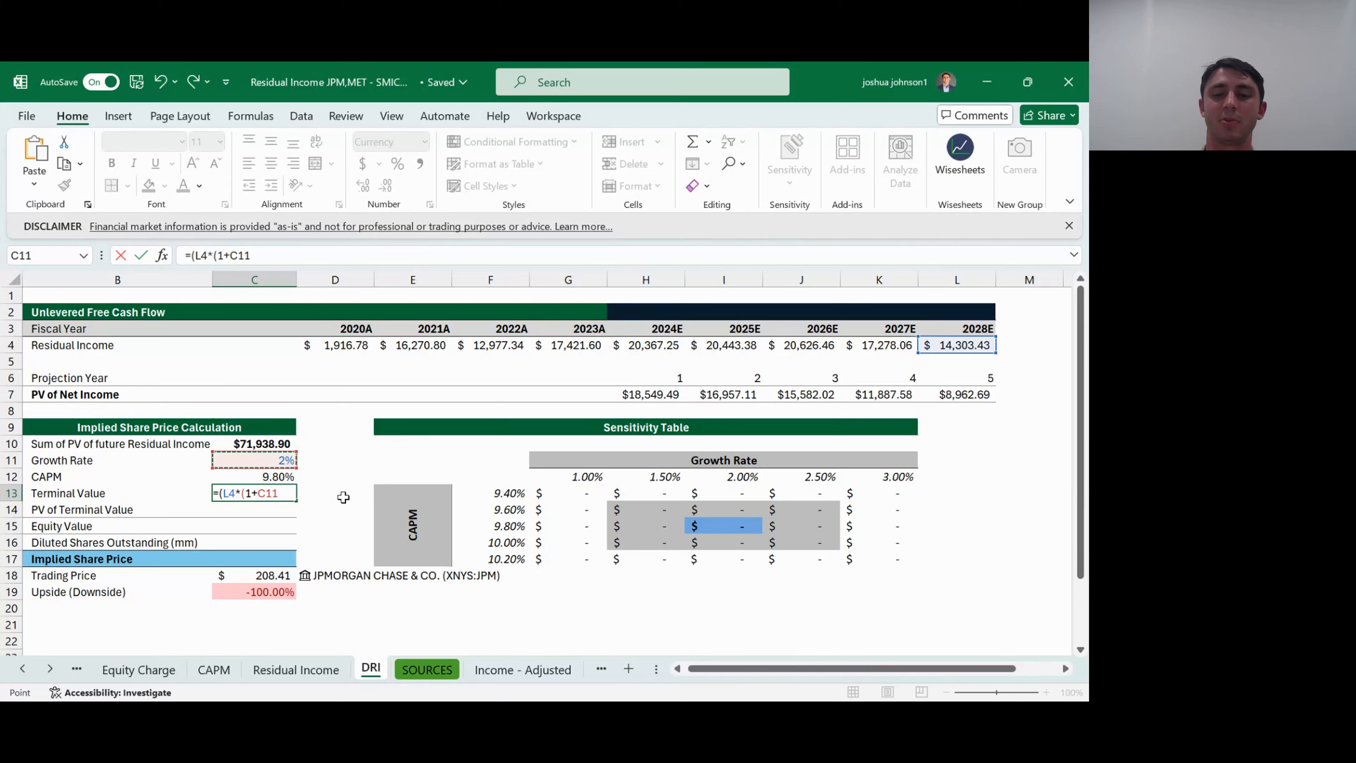
type(")")
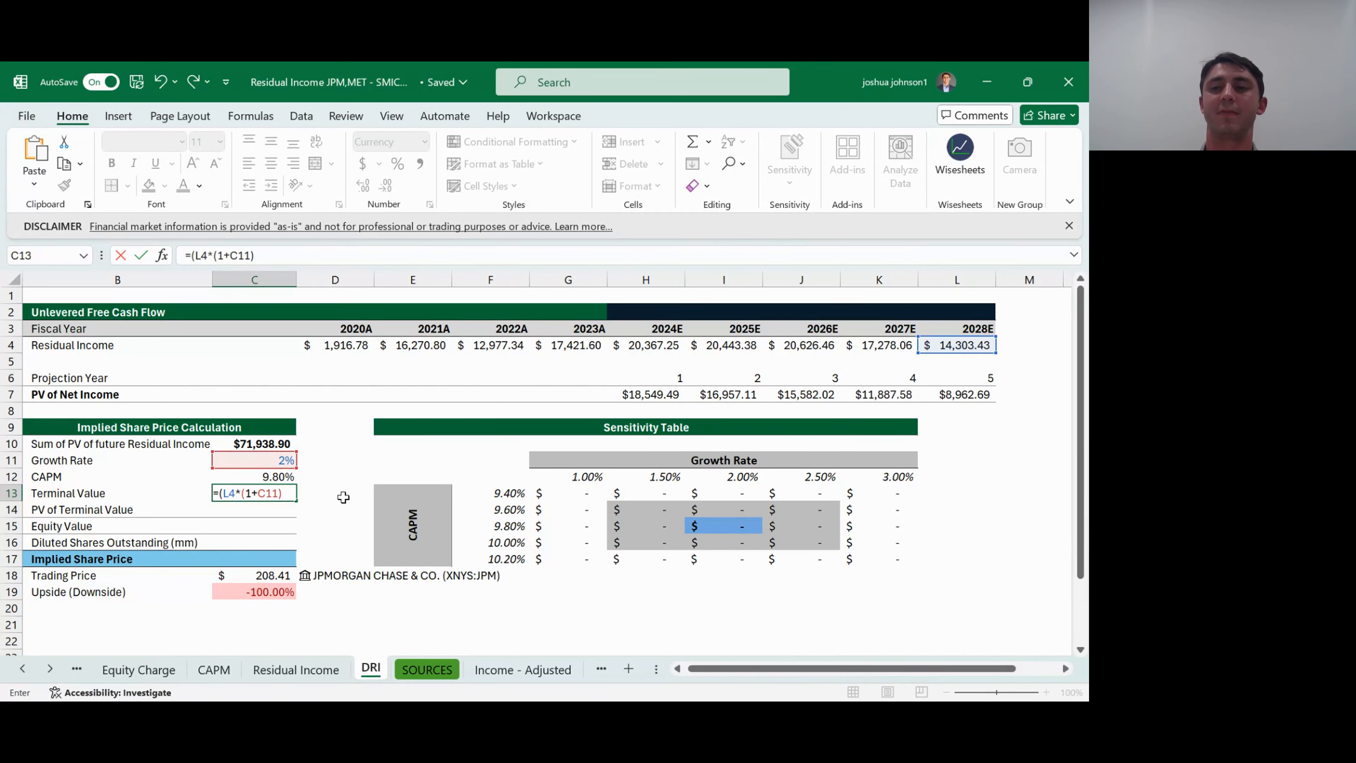
type(")")
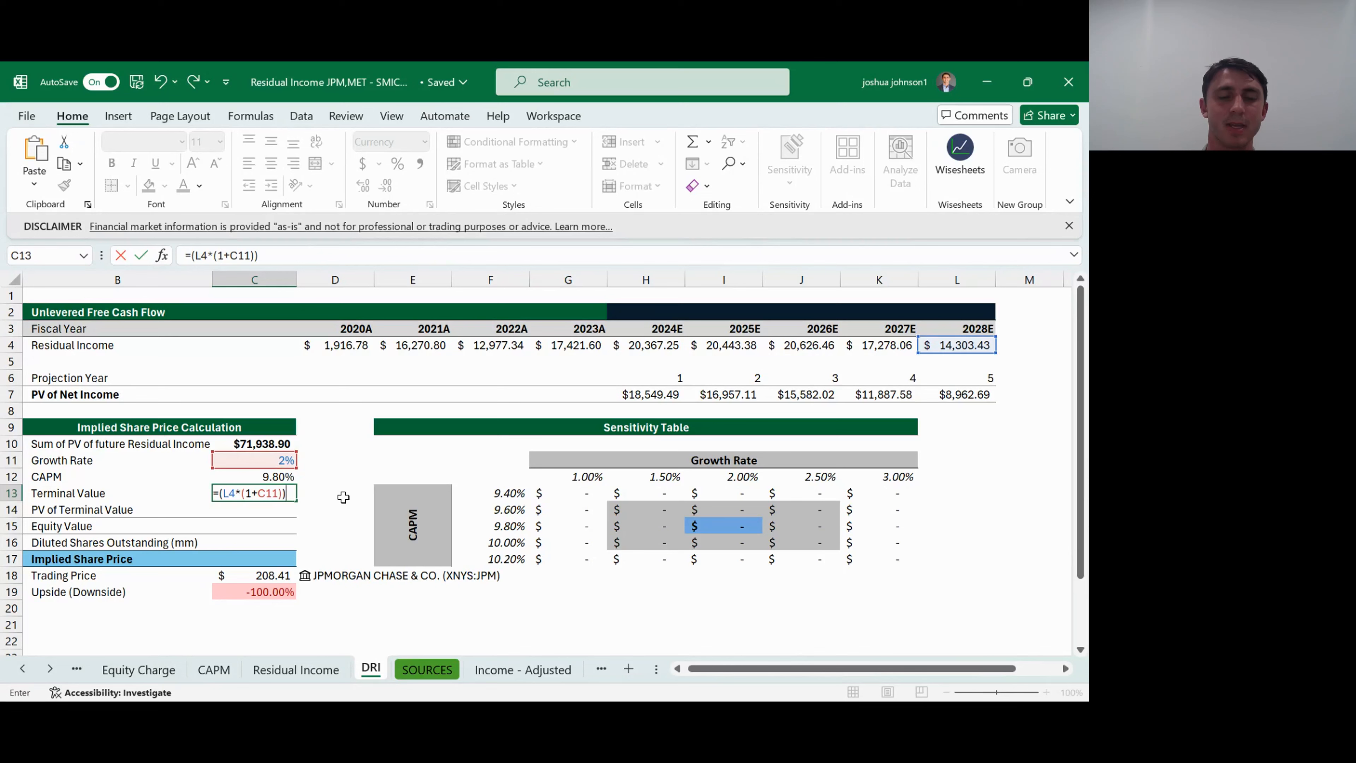
type("/(")
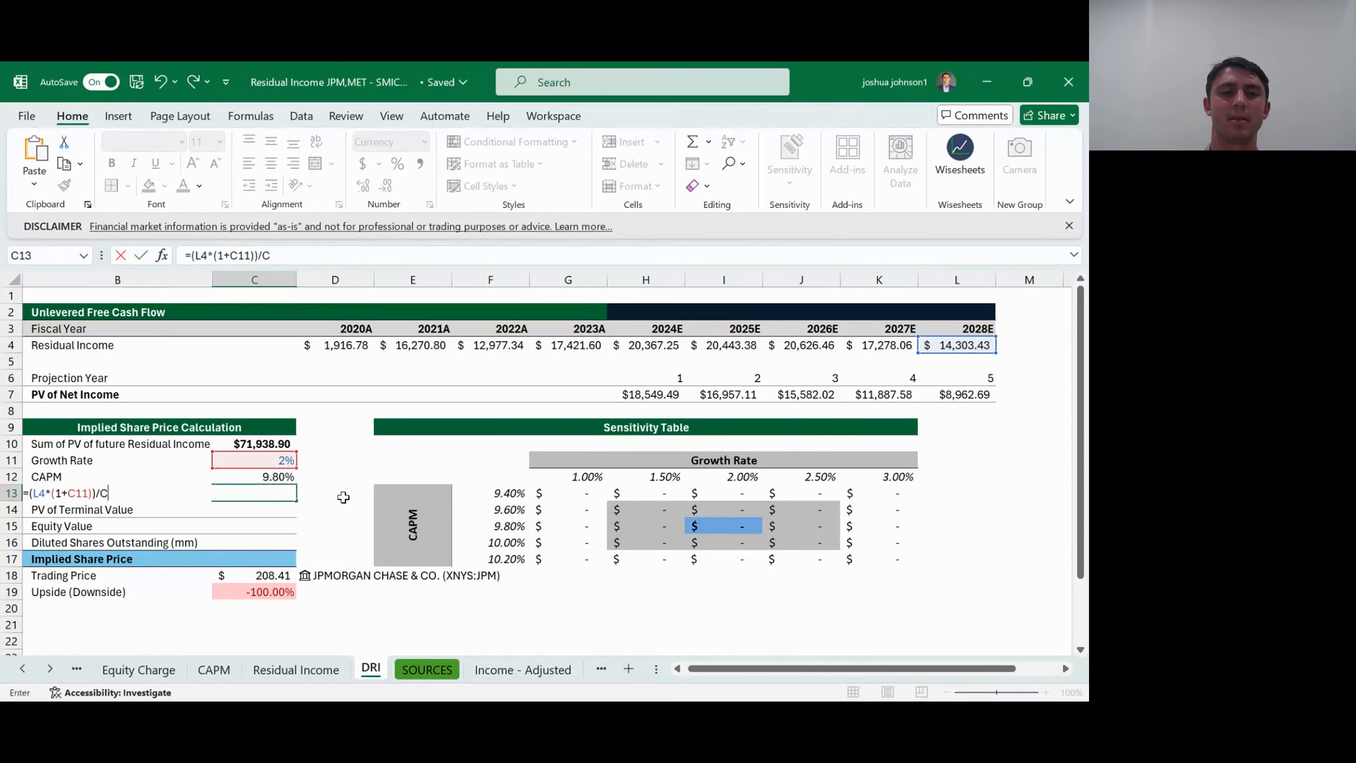
- Complete the Terminal Value formula by dividing by CAPM less the growth rate: =(L4*(1+C11))/(C12-C11)
key("Up")
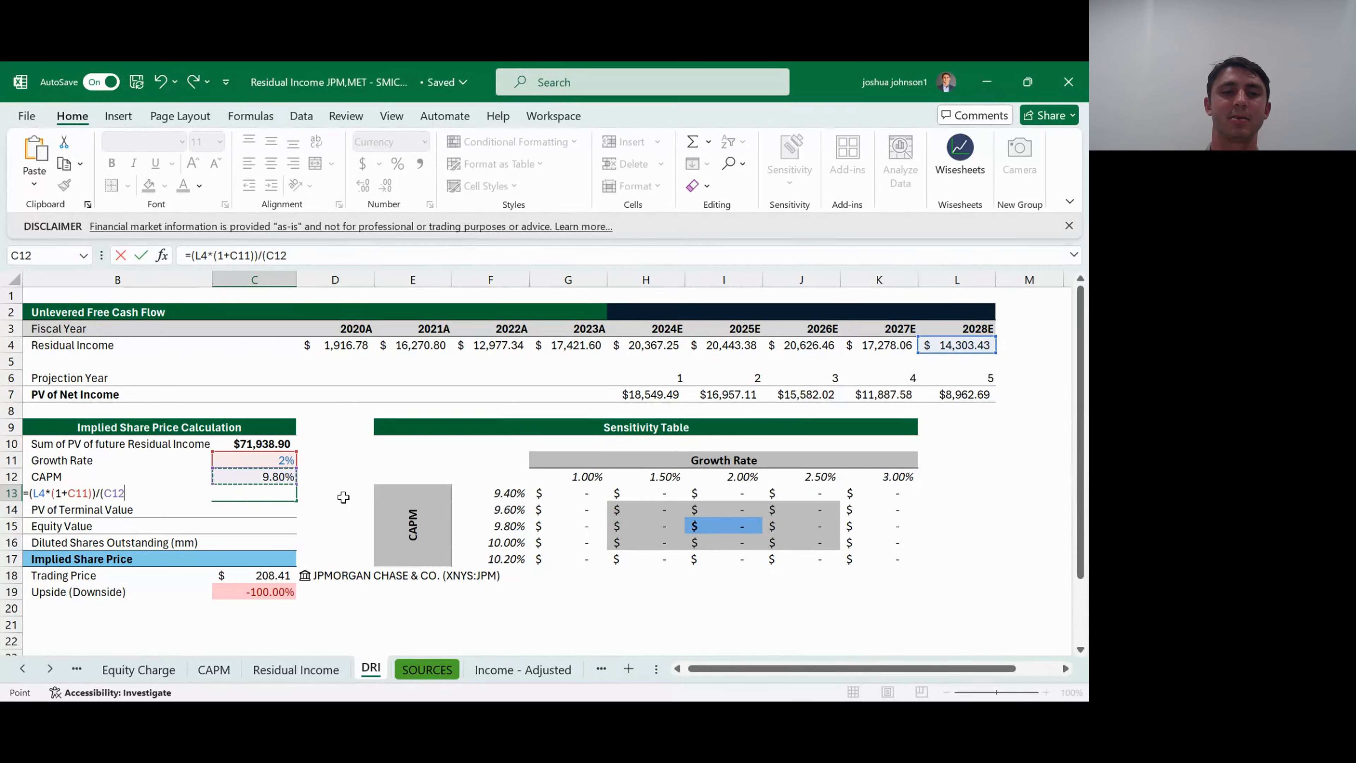
type("-")
key("Up")
key("Up")
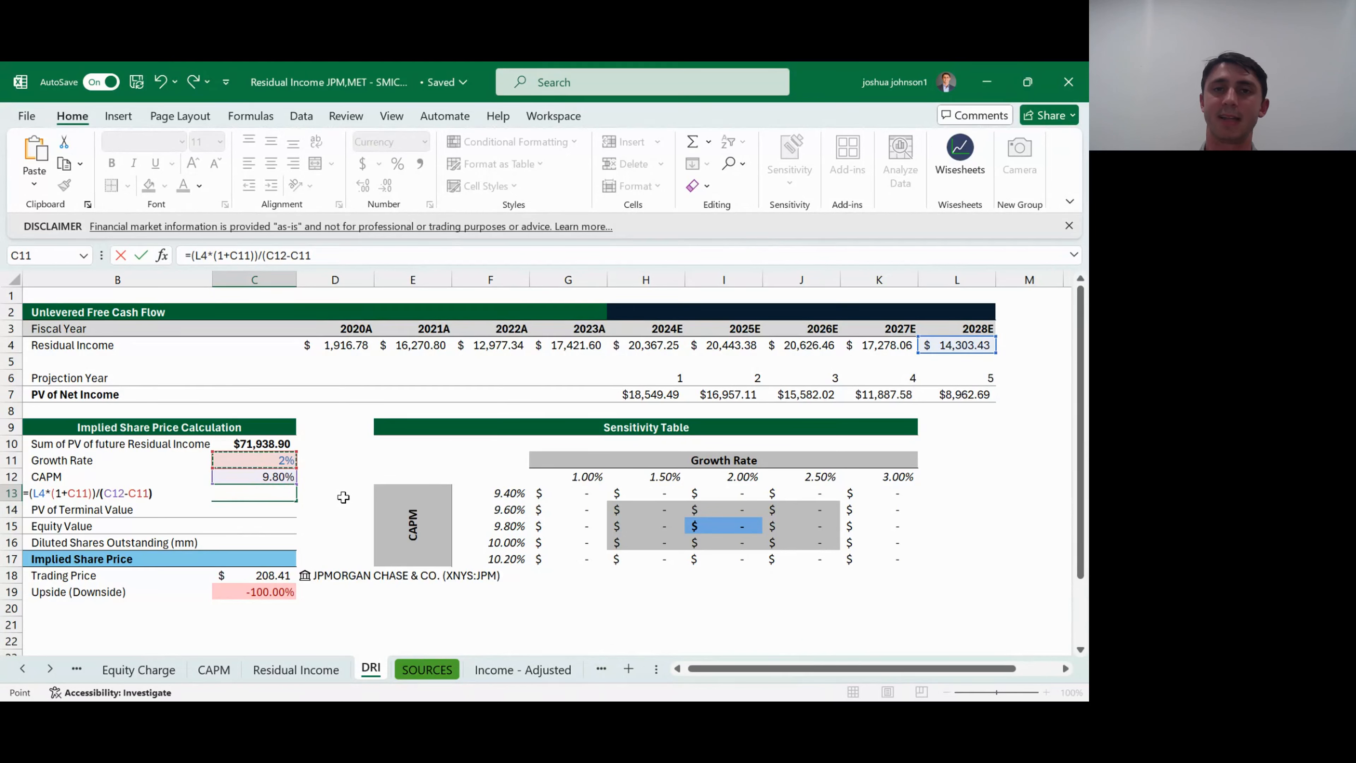
type(")")
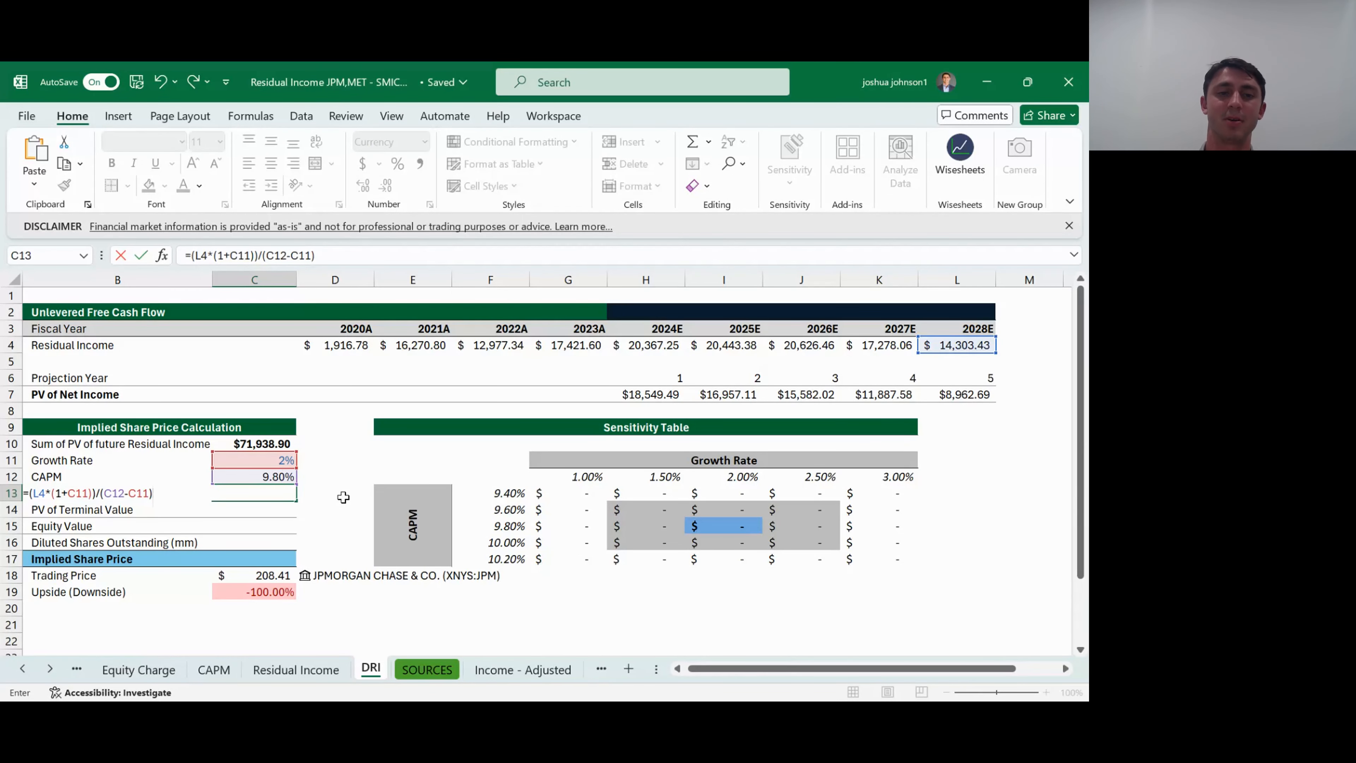
key("ctrl+Return")
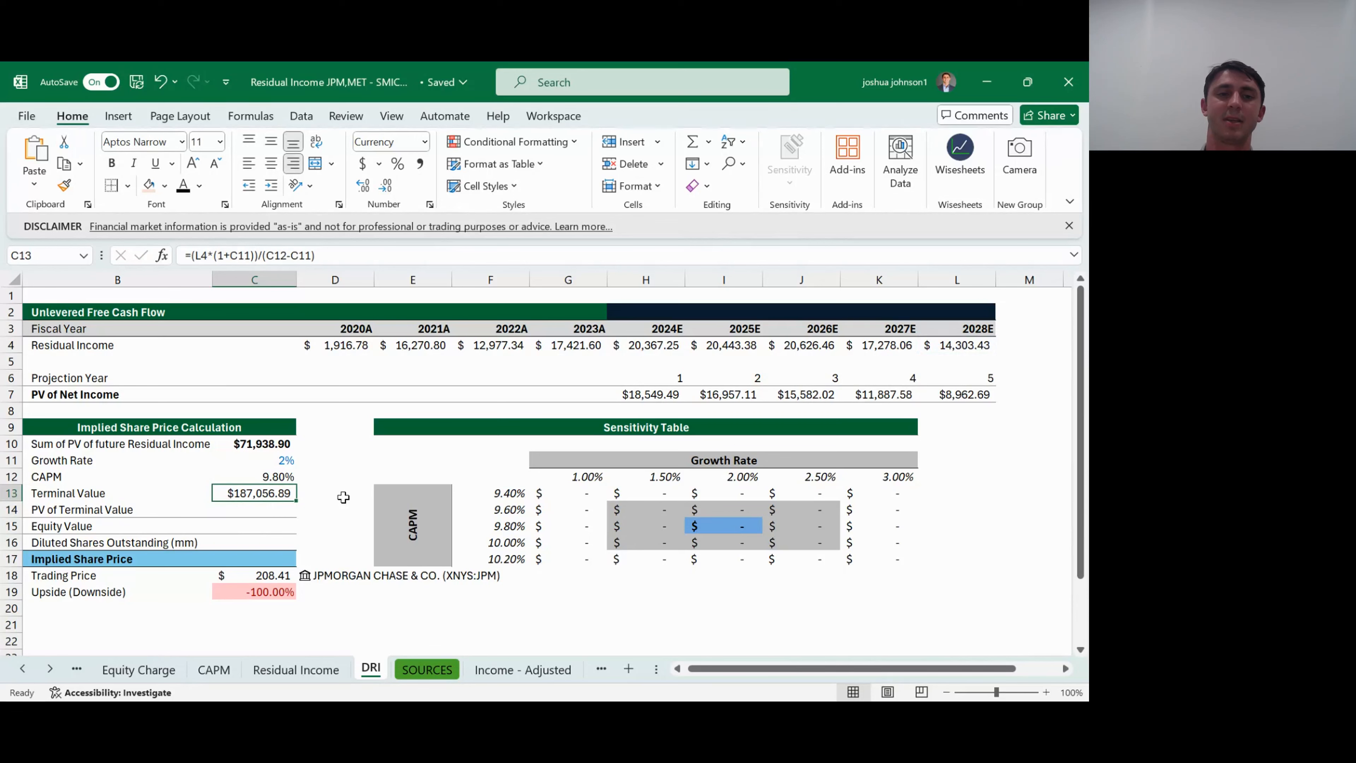
- Remove the bold formatting from the summed residual income value in C10
key("Up")
key("Up")
key("Up")
key("Down")
key("Down")
key("Down")
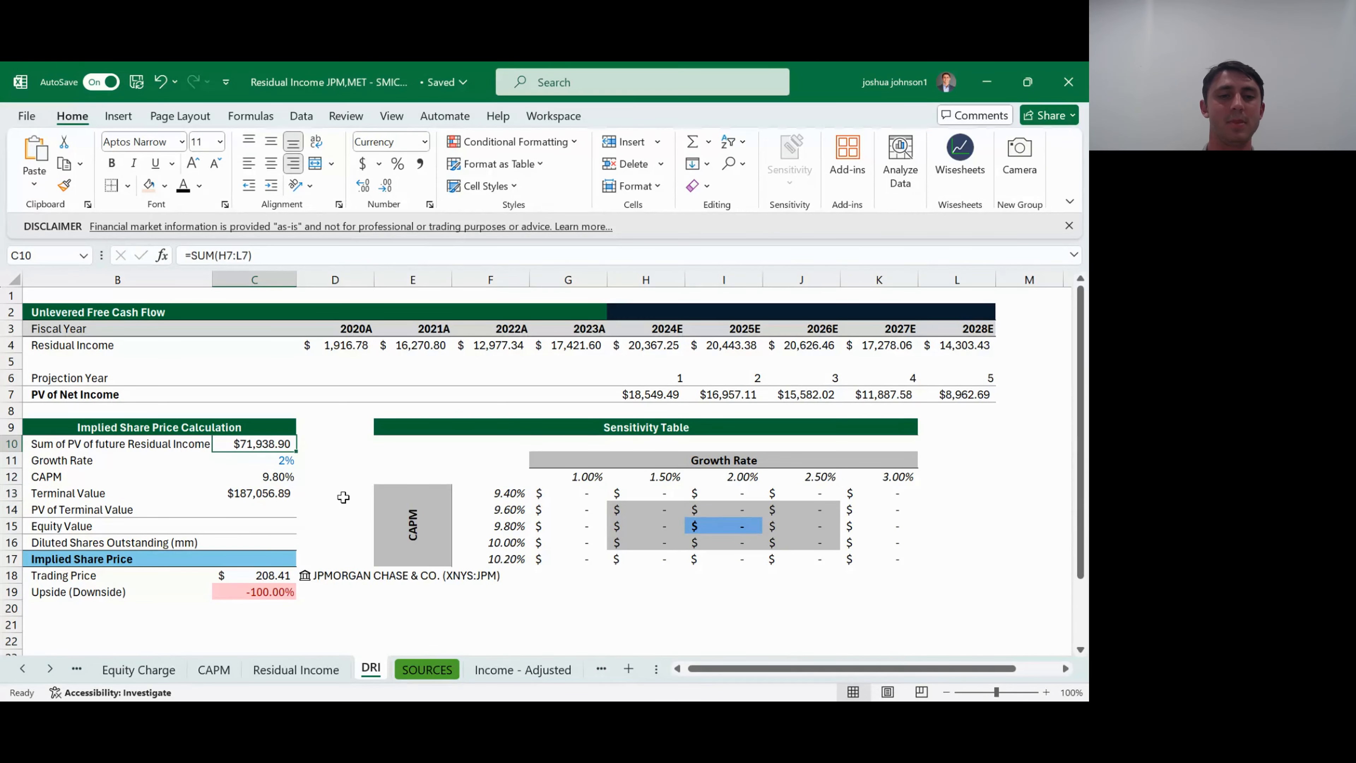
key("Down")
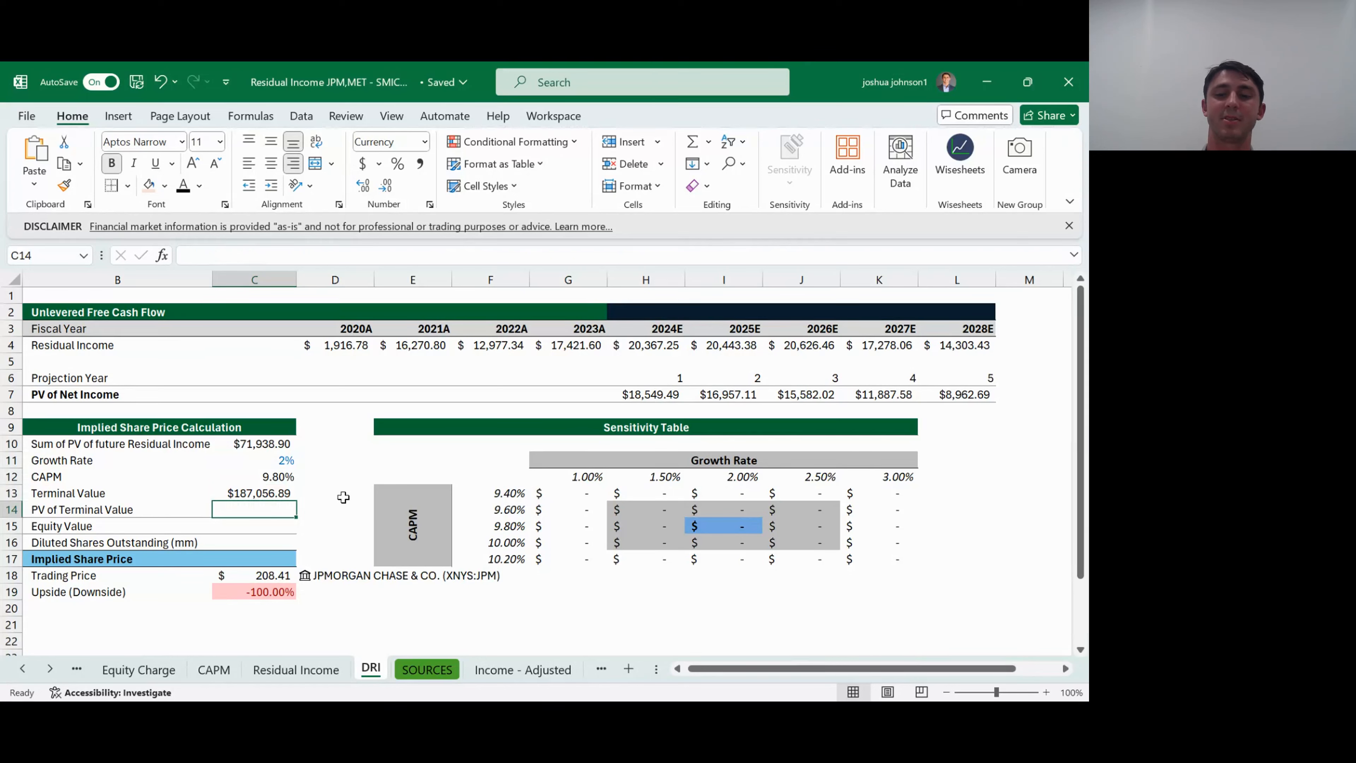
- Begin the PV of Terminal Value formula in C14 with the CAPM rate and the 2028E projection year: =PV(C12,L6
key("Up")
key("Down")
key("F2")
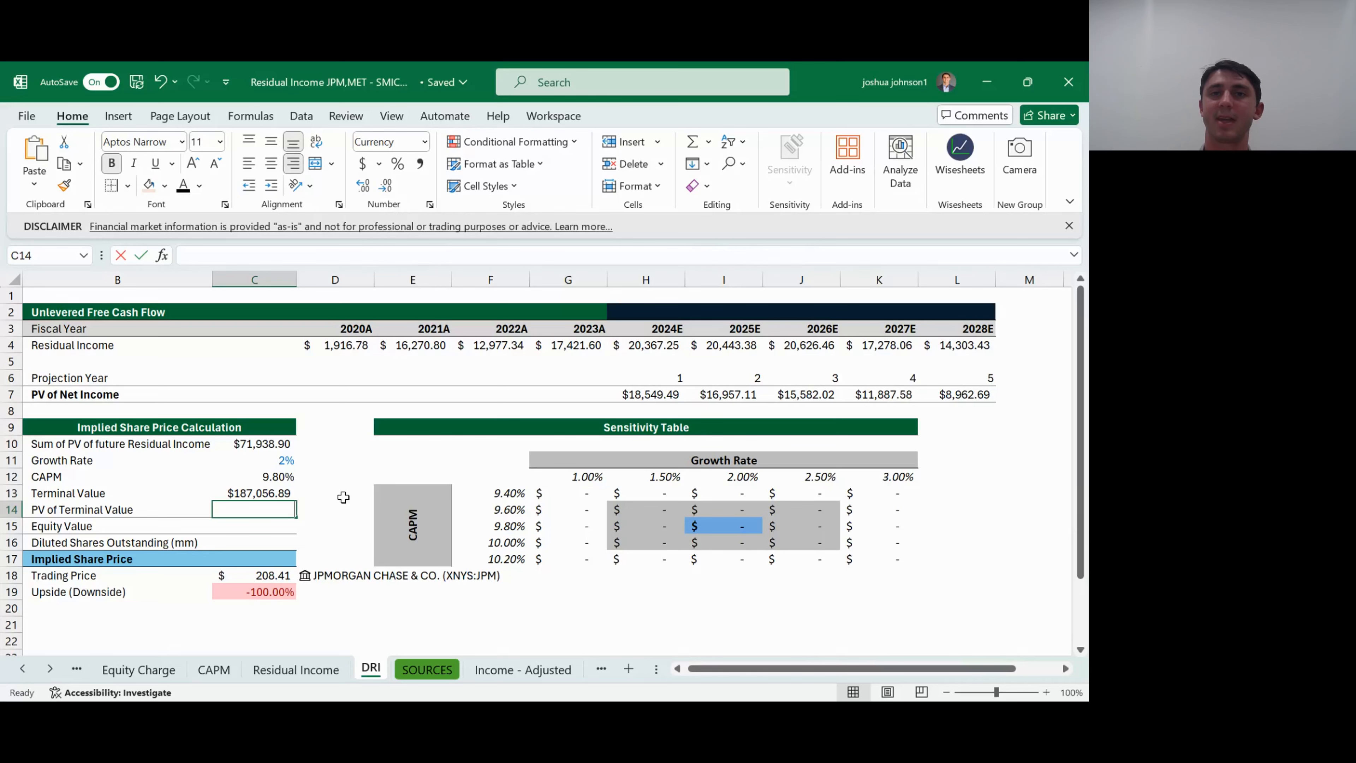
type("=PV(")
key("Up")
key("Up")
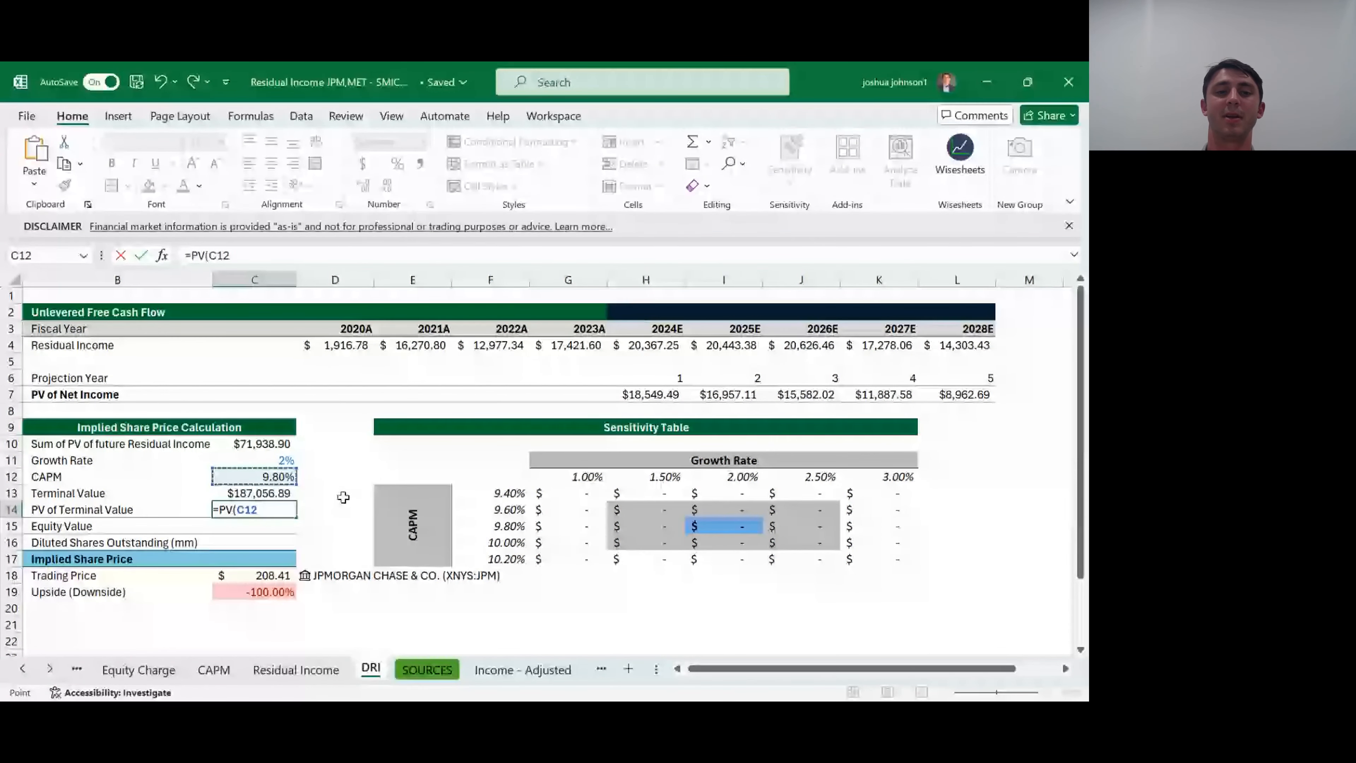
type(",")
key("Up")
key("Up")
key("Up")
key("Up")
key("Up")
key("Up")
key("Up")
key("Right")
key("Right")
key("Right")
key("Right")
key("Right")
key("Right")
key("Right")
key("Right")
key("Right")
key("Right")
key("Right")
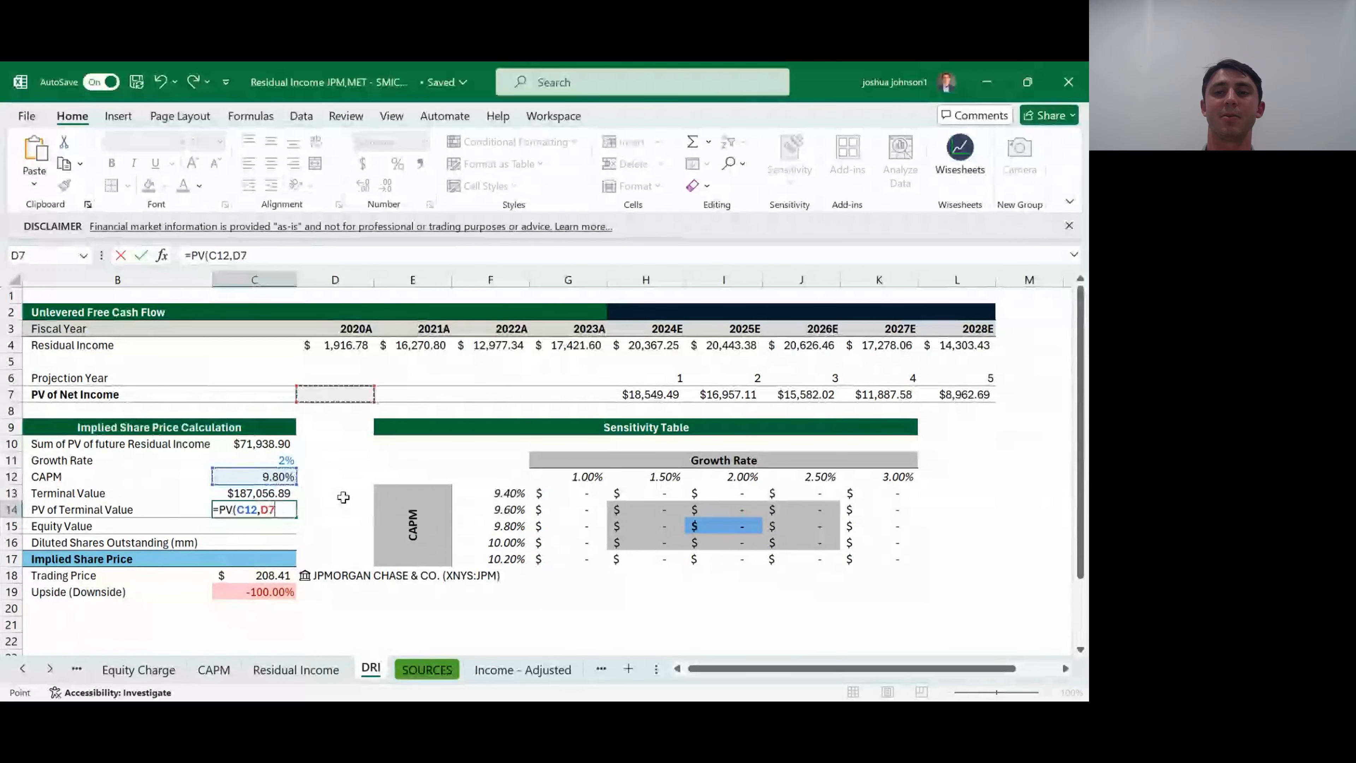
key("Left")
key("Left")
key("Up")
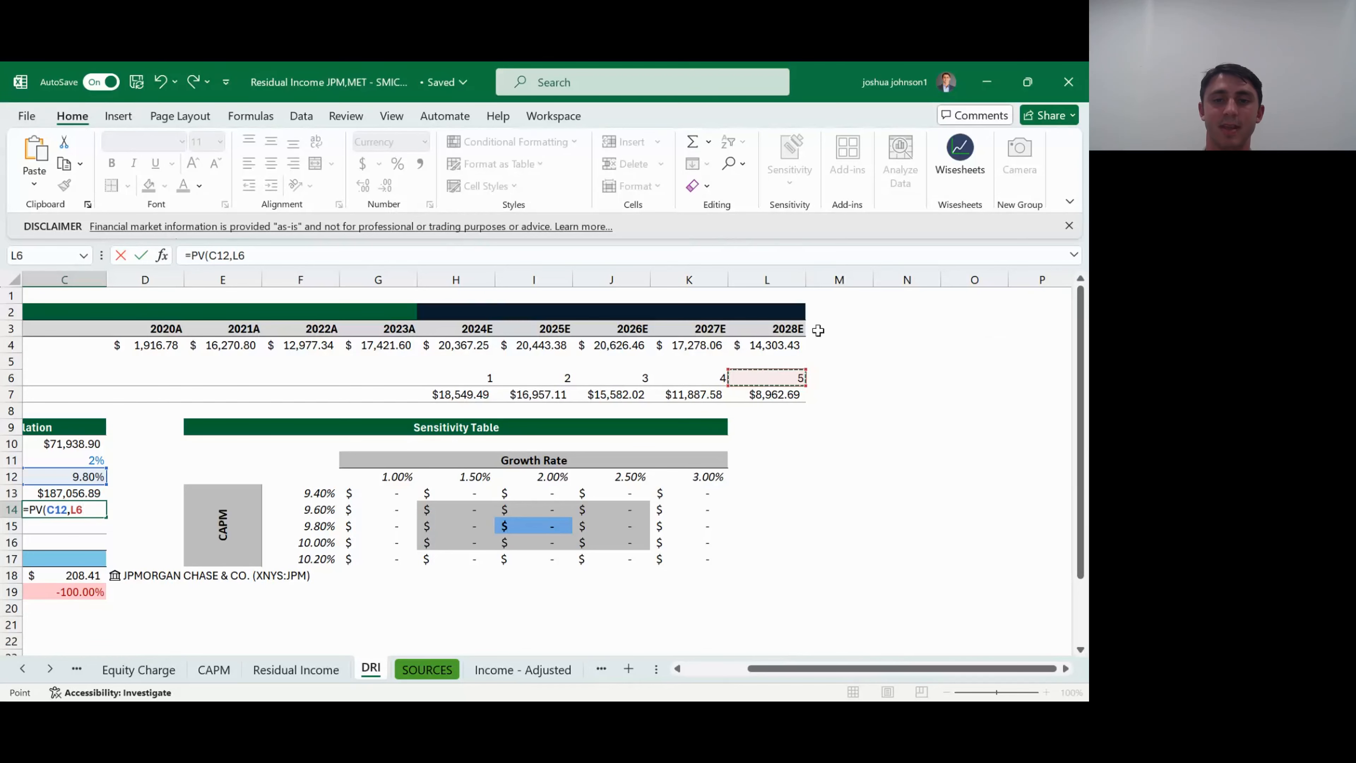
left_click_drag(861, 668, 798, 671)
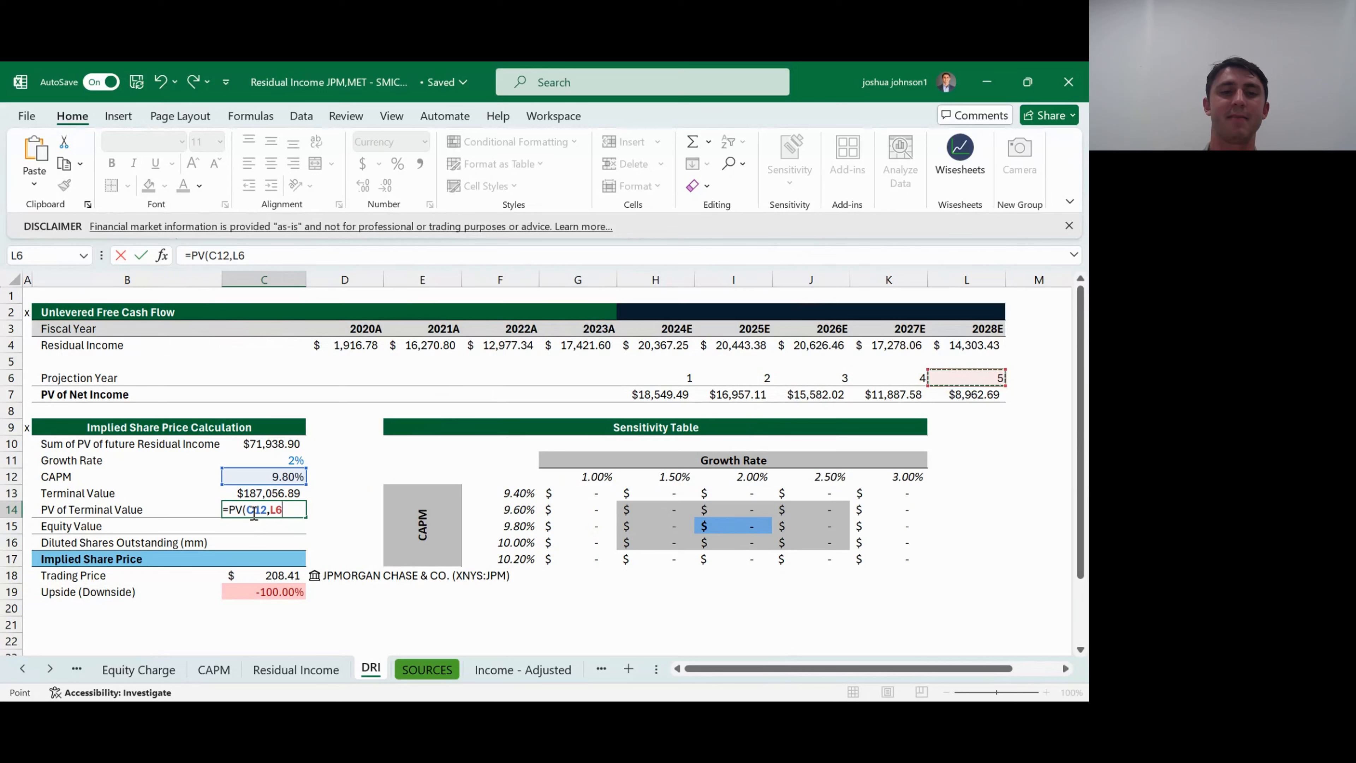
- Complete the C14 formula with zero payment and the negative terminal value: =PV(C12,L6,0,-C13,0)
type(",0")
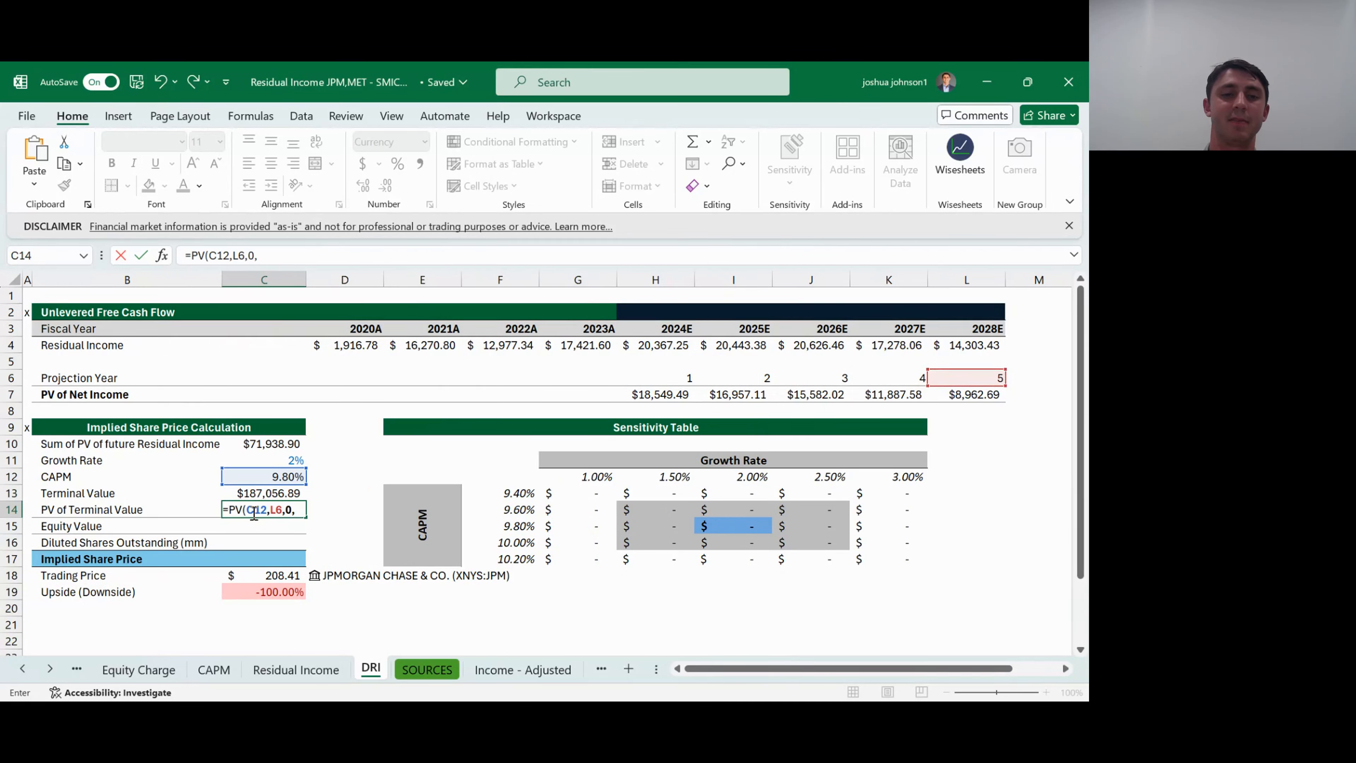
type(",-")
left_click(271, 492)
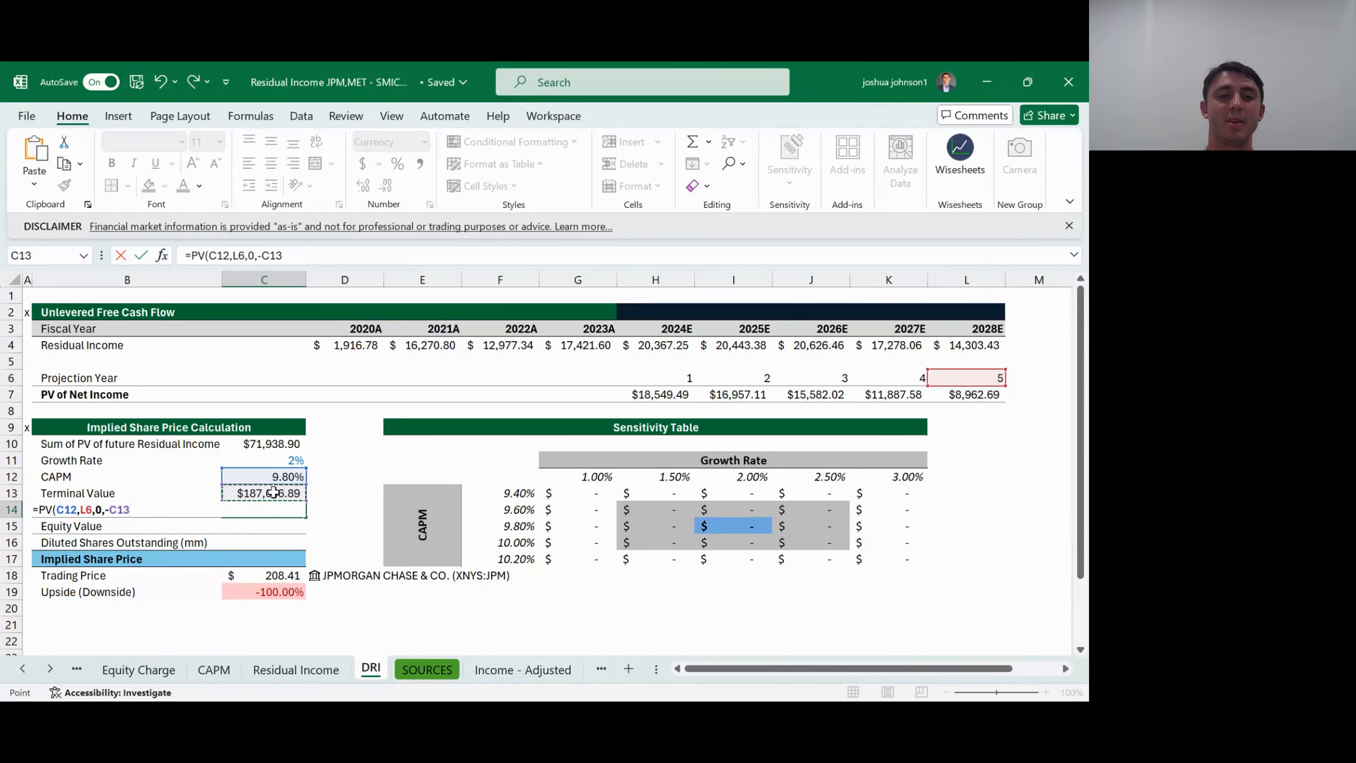
type(",0)")
key("Return")
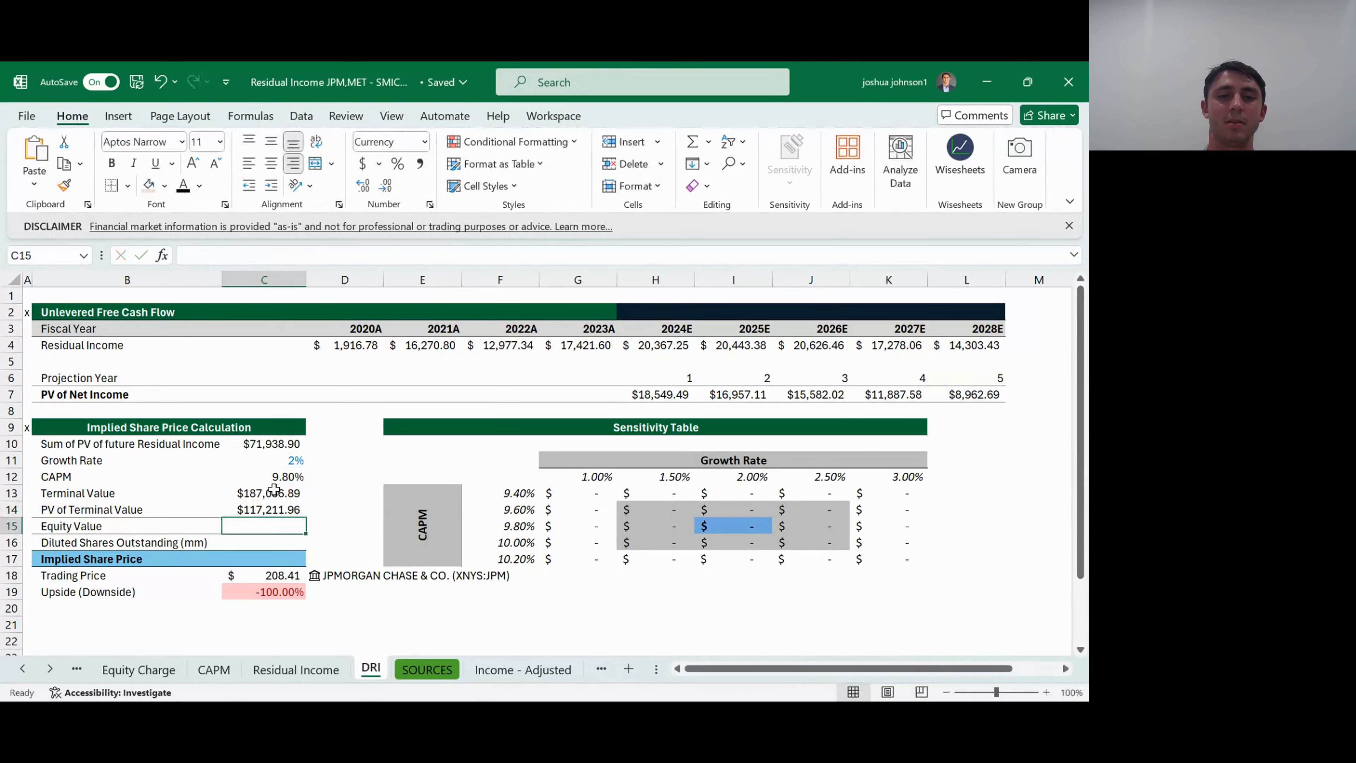
- Bold the PV of Terminal Value in C14 and the sum of PV of future residual income in C10
left_click(276, 510)
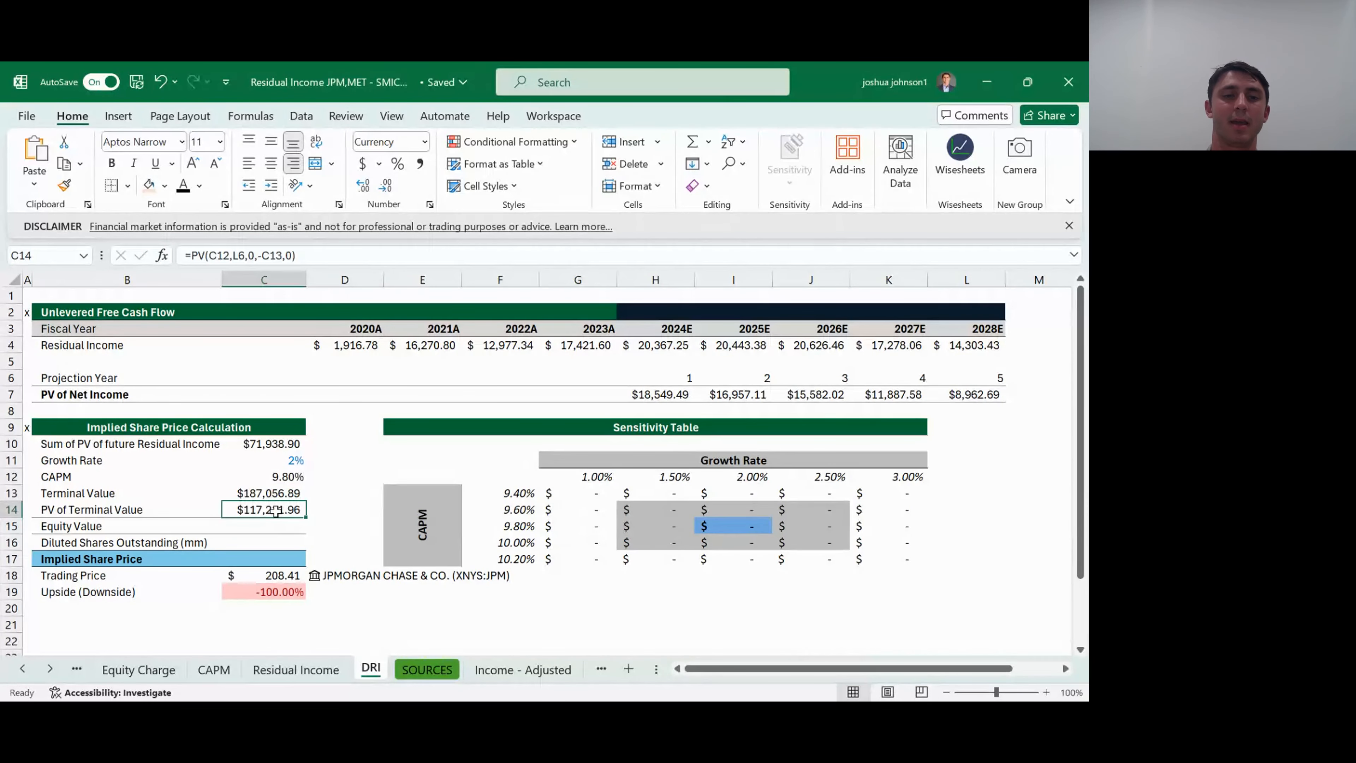
key("ctrl+b")
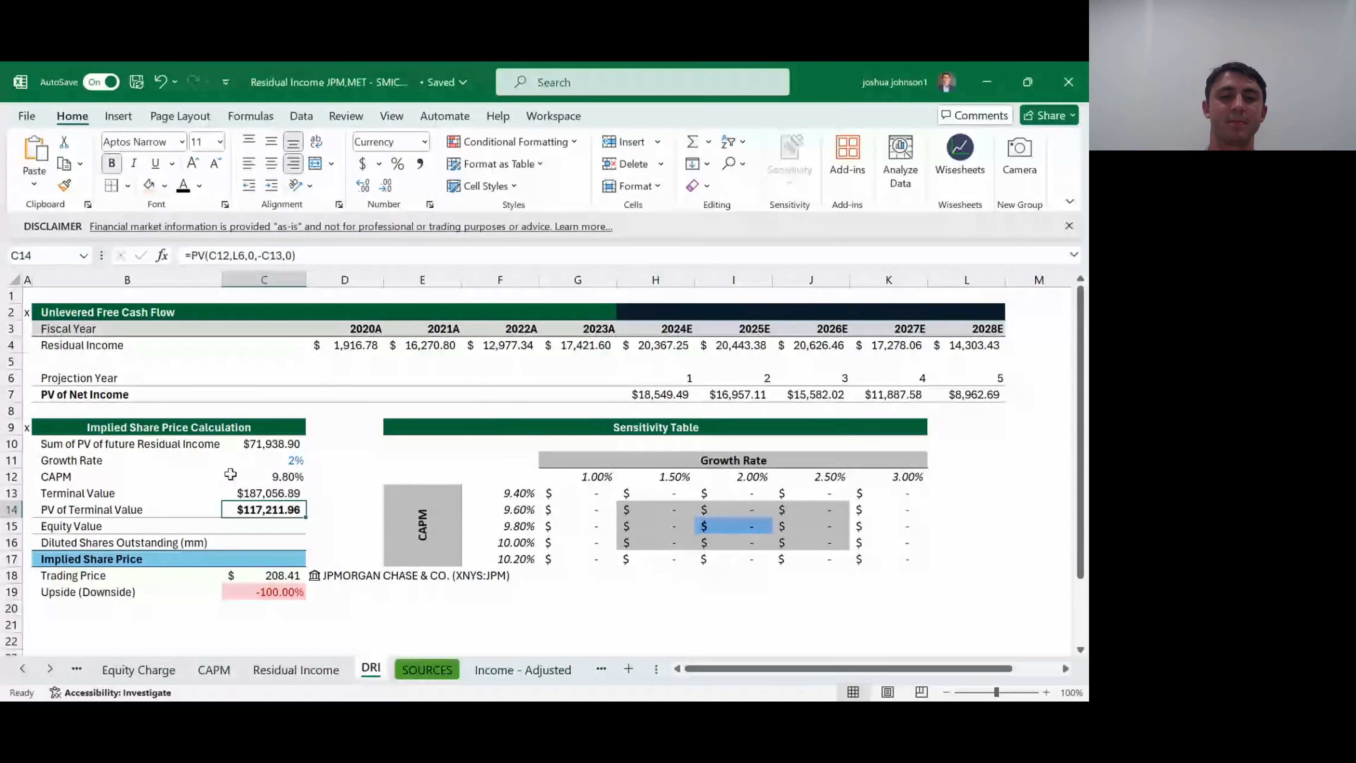
left_click(272, 443)
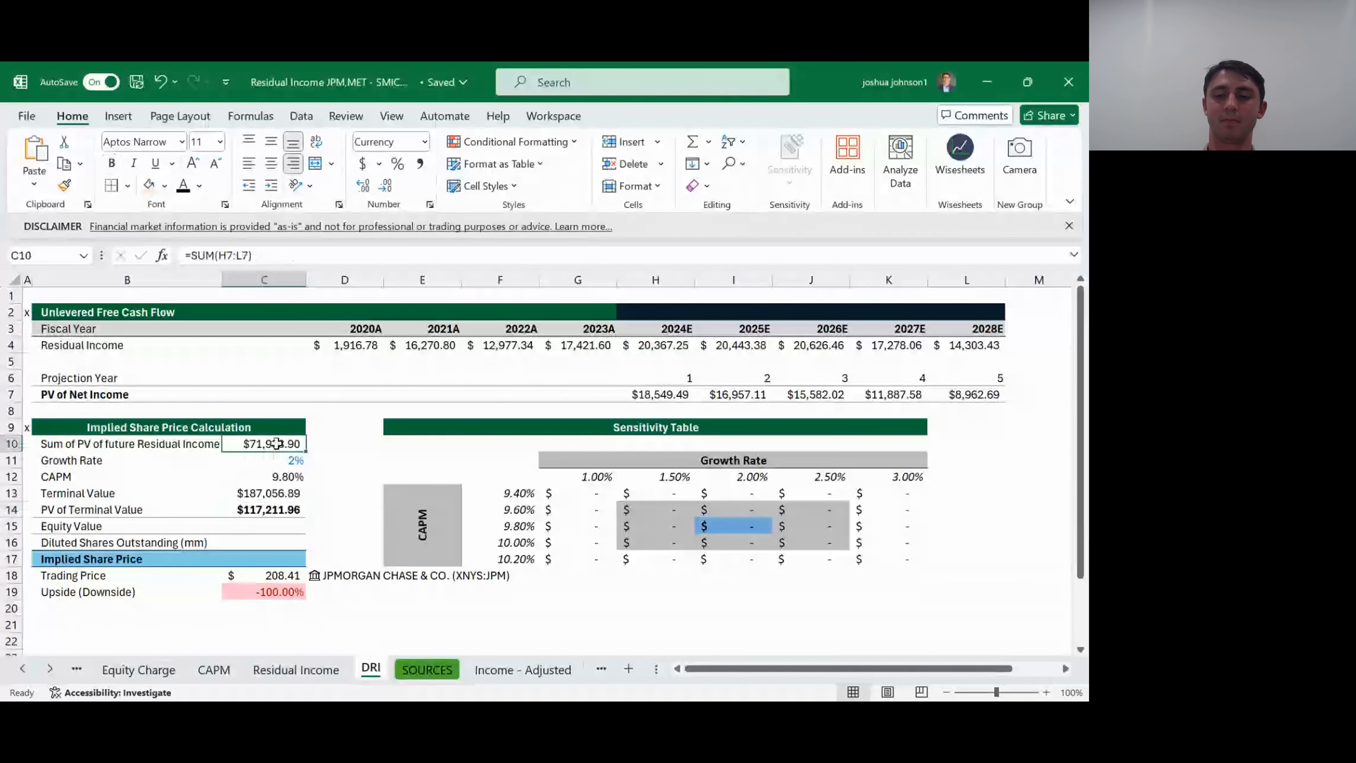
key("ctrl+b")
- Calculate Equity Value in C15 by adding the PV of terminal value and the summed residual income: =C14+C10
left_click(284, 526)
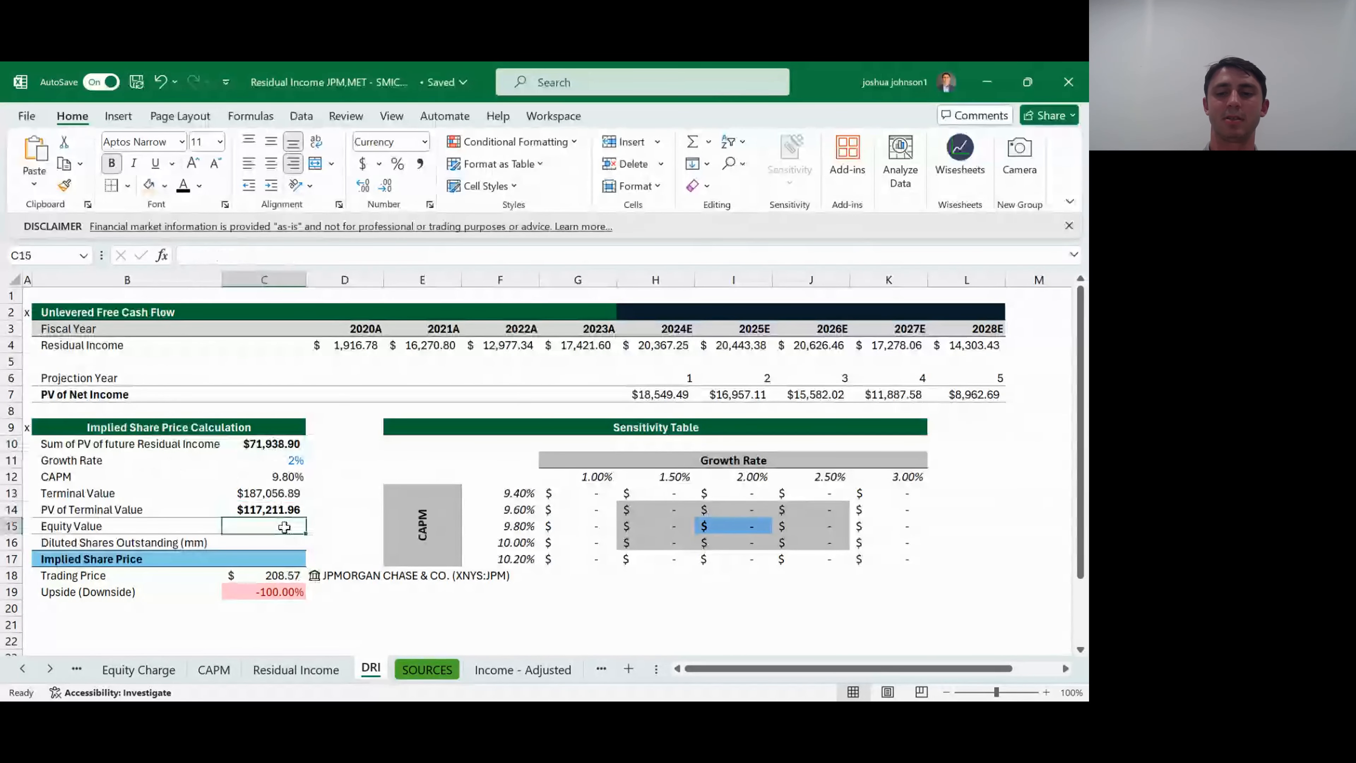
type("=")
key("Up")
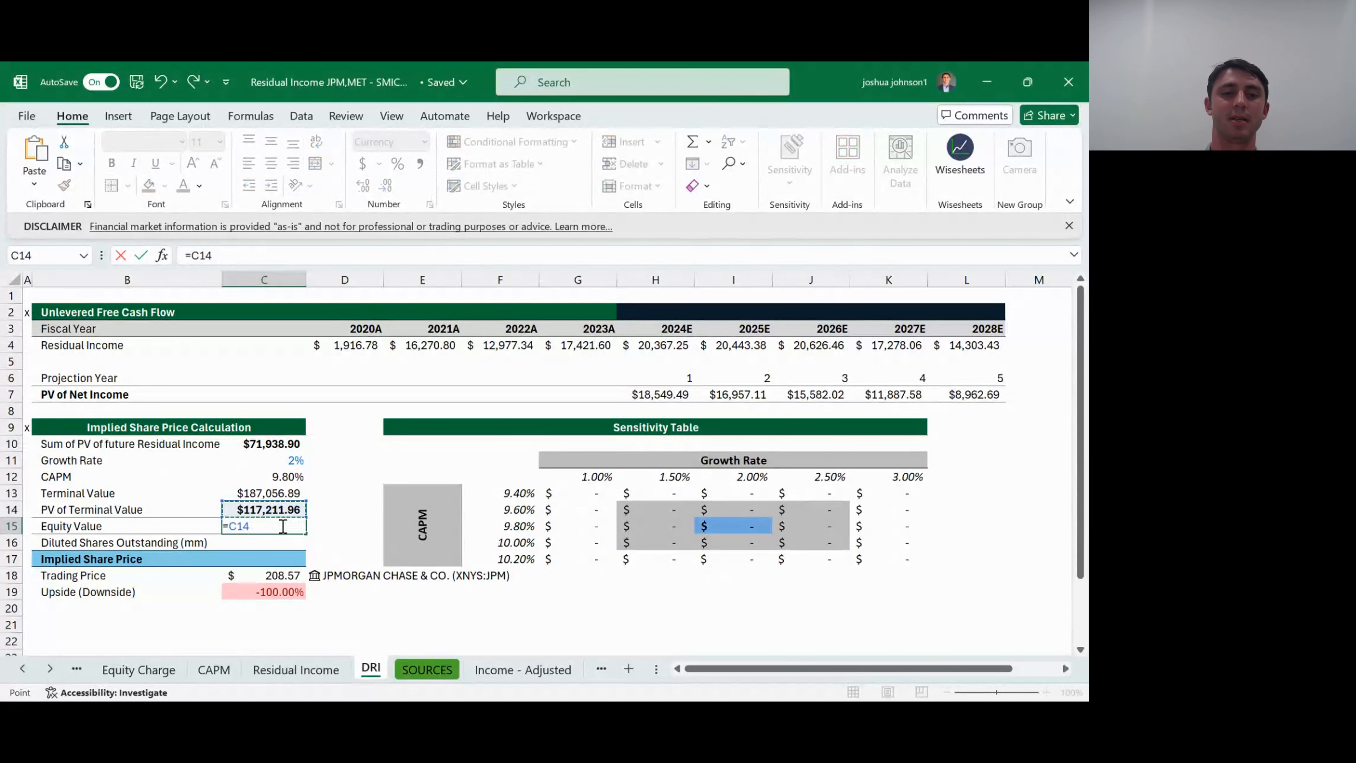
type("+")
key("Up")
key("Up")
key("Up")
key("Up")
key("Up")
key("Return")
left_click(283, 526)
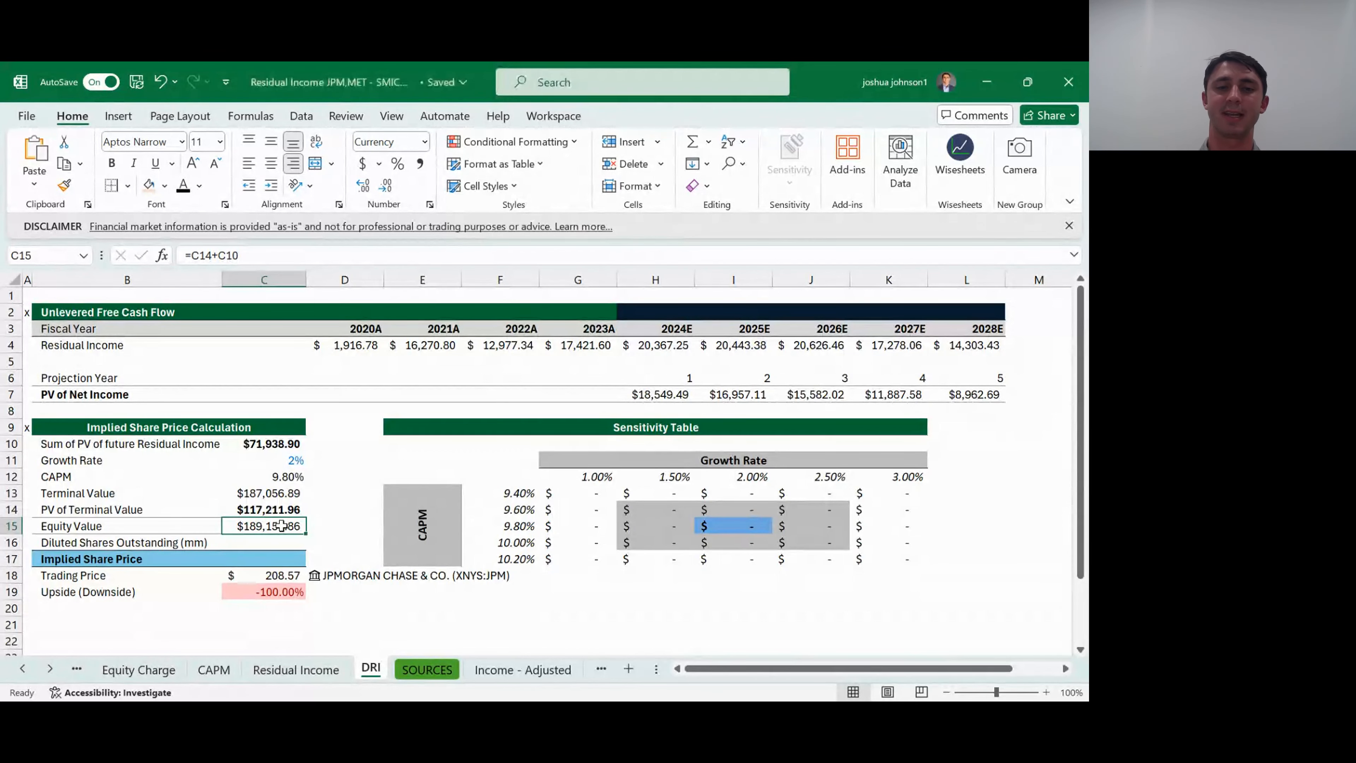
- Check the Trading Price formula in C18 and its linked JPMorgan stock entry in D18
key("Down")
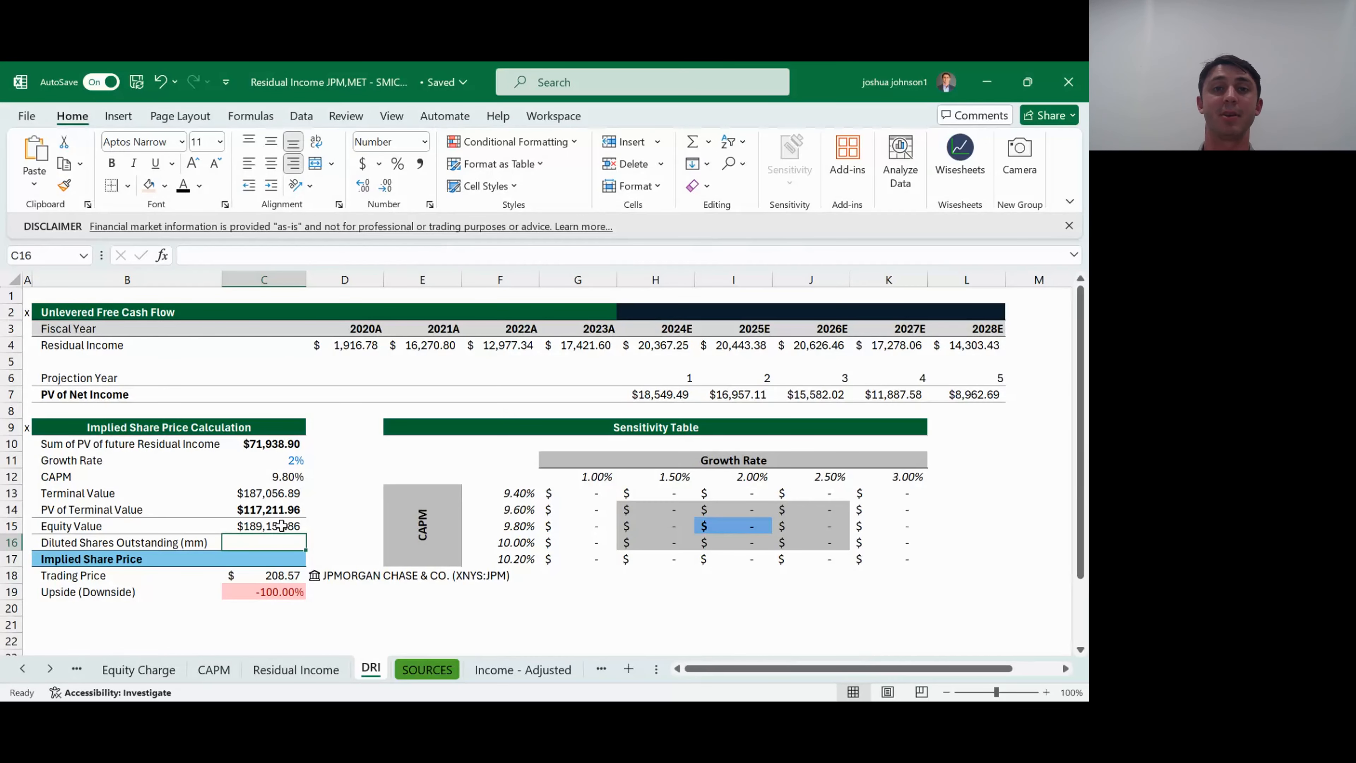
key("Down")
key("Down")
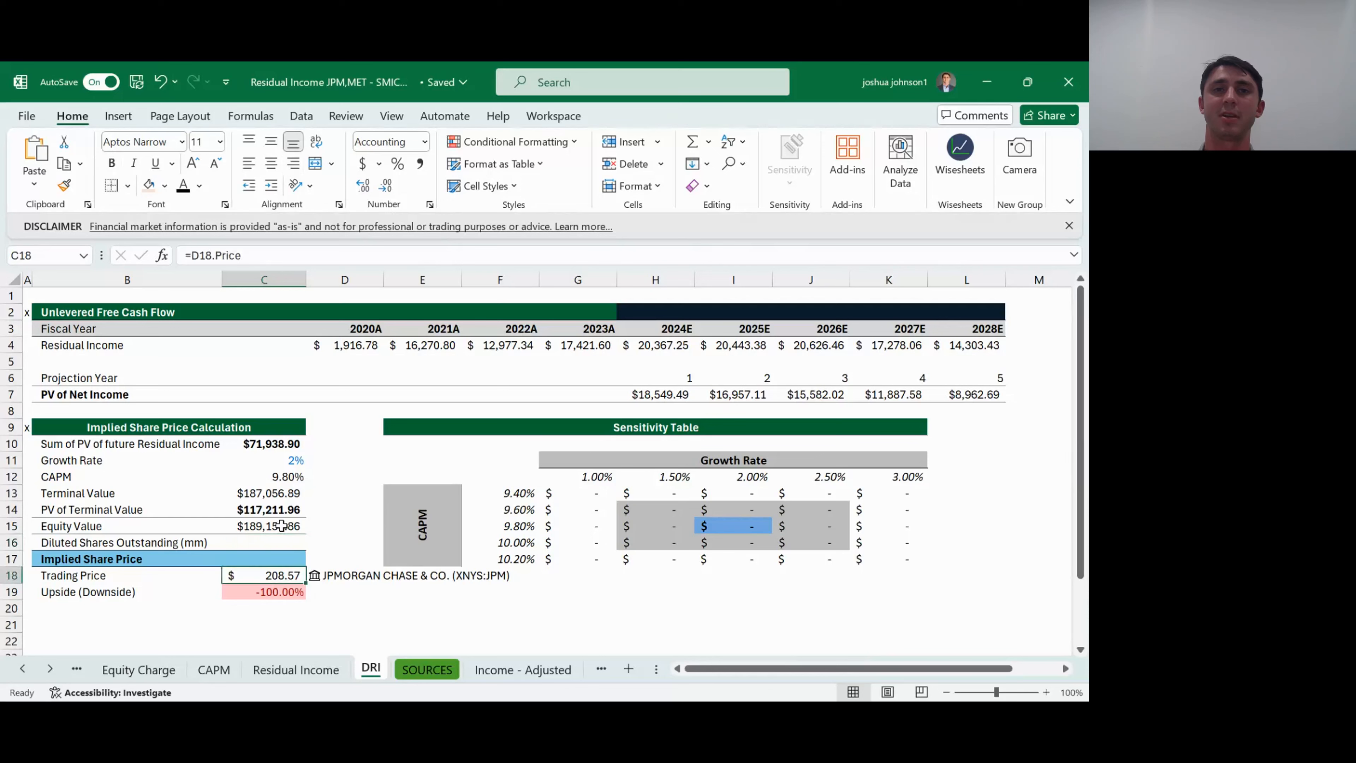
key("Right")
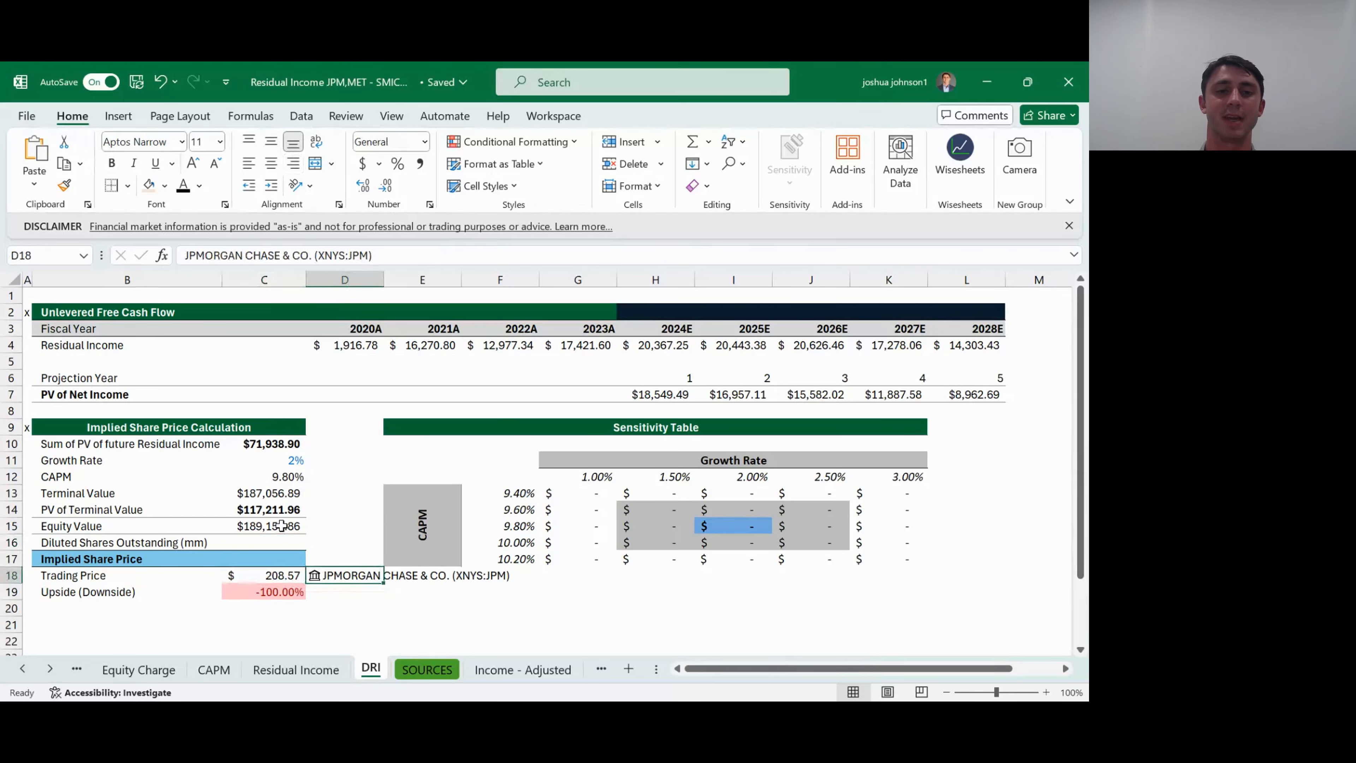
- Pull shares outstanding into C16 with =D18.[Shares outstanding], then replace the formula with the figure in millions, 2871.67
key("Left")
key("Up")
key("Up")
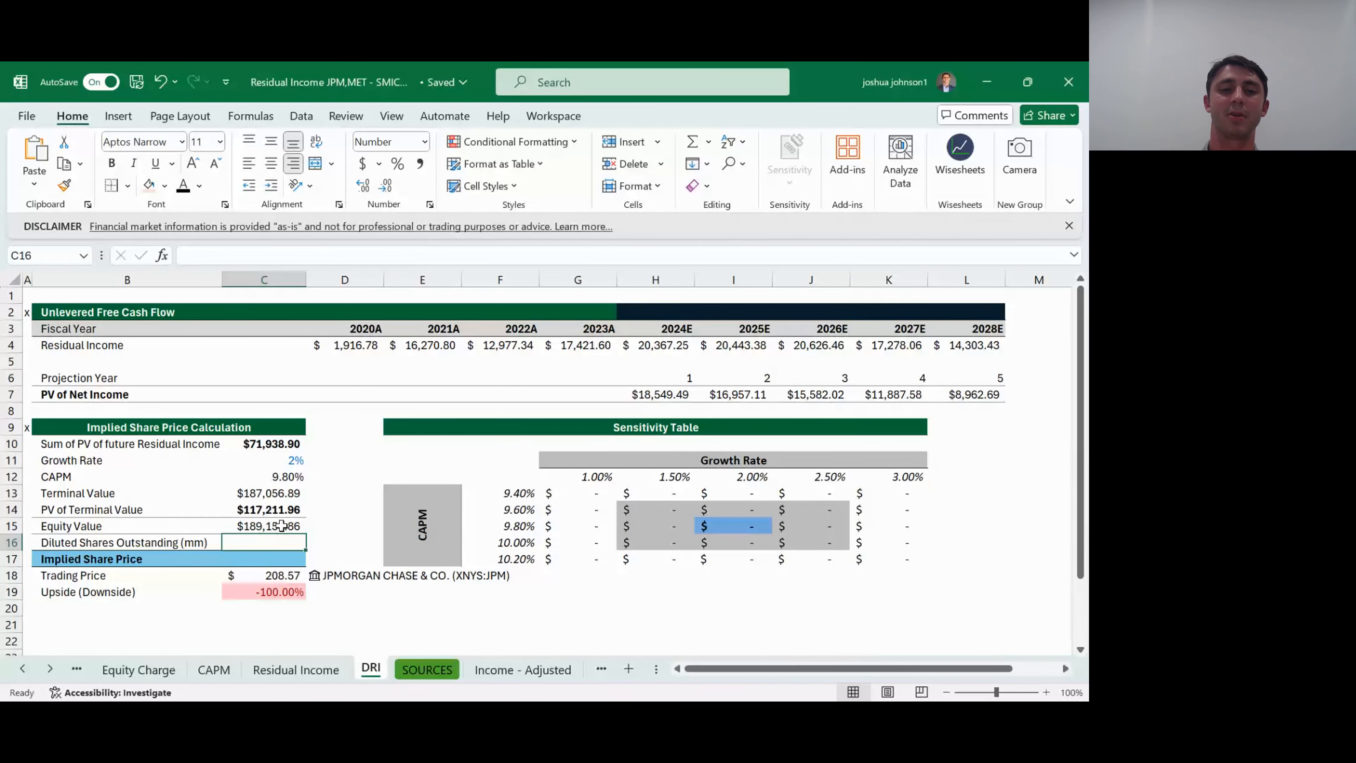
type("=")
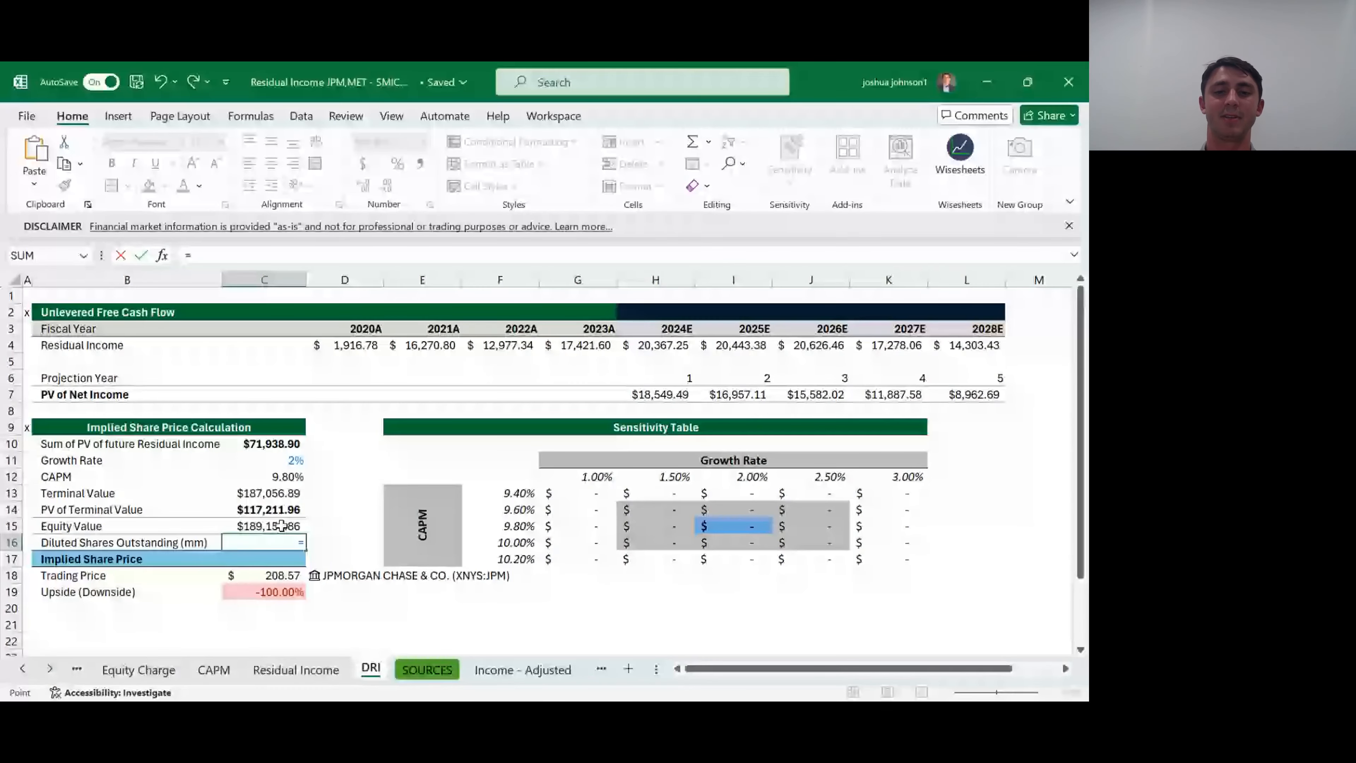
key("Down")
key("Down")
key("Right")
type(".")
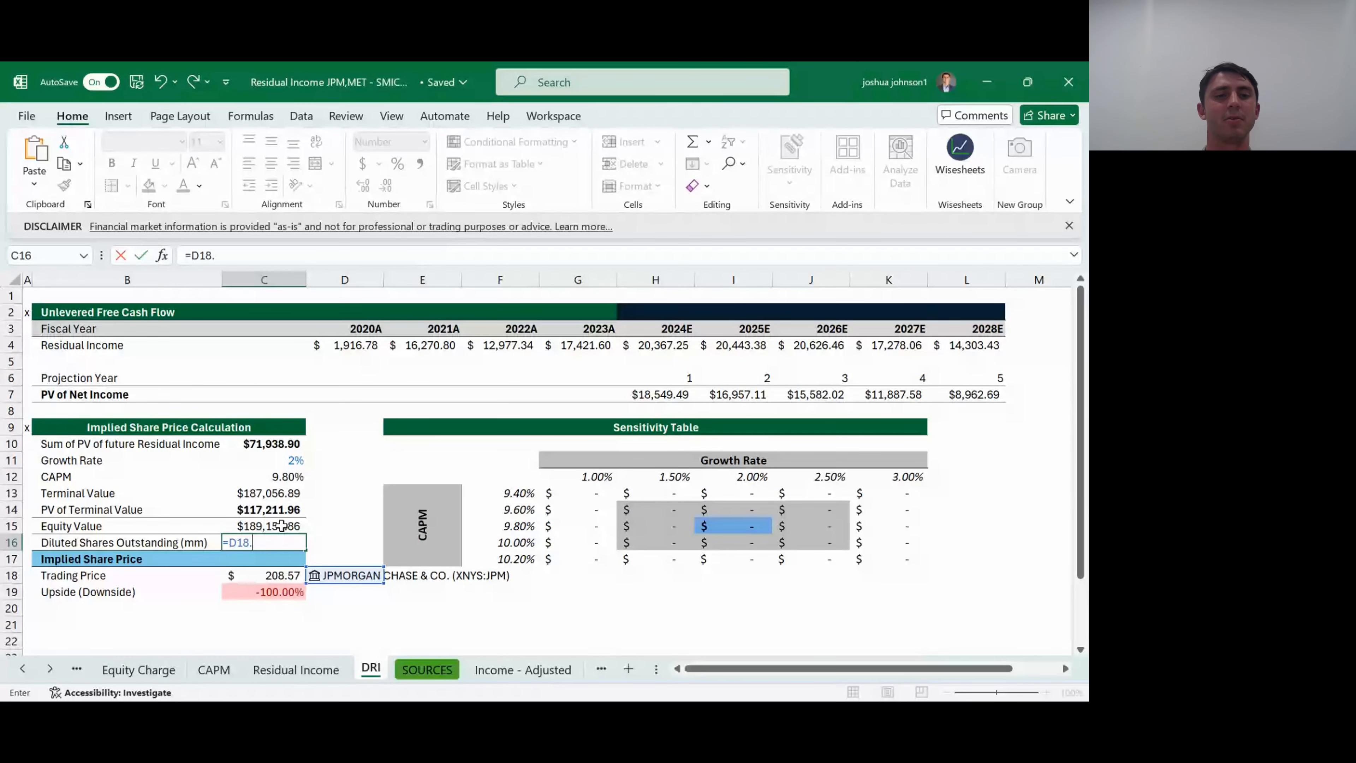
key("Tab")
key("Return")
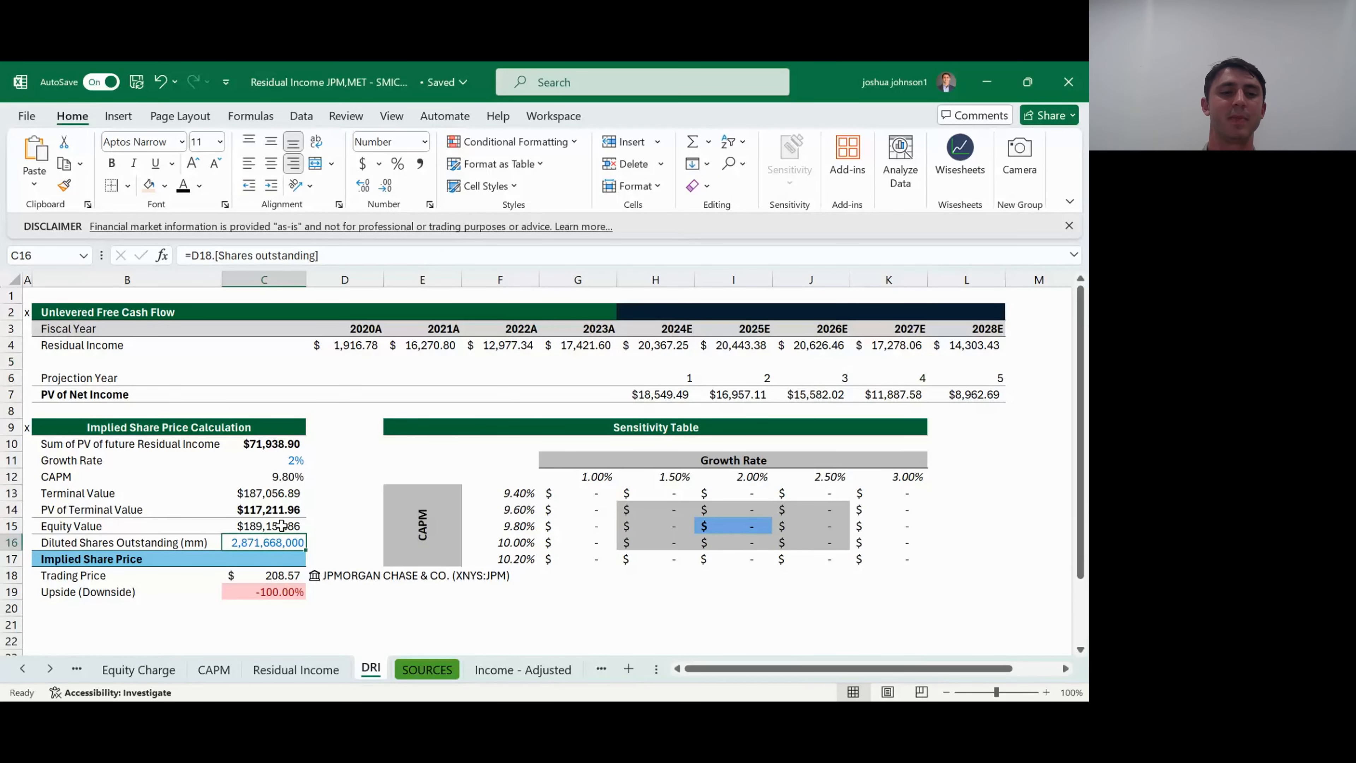
type("2871.67")
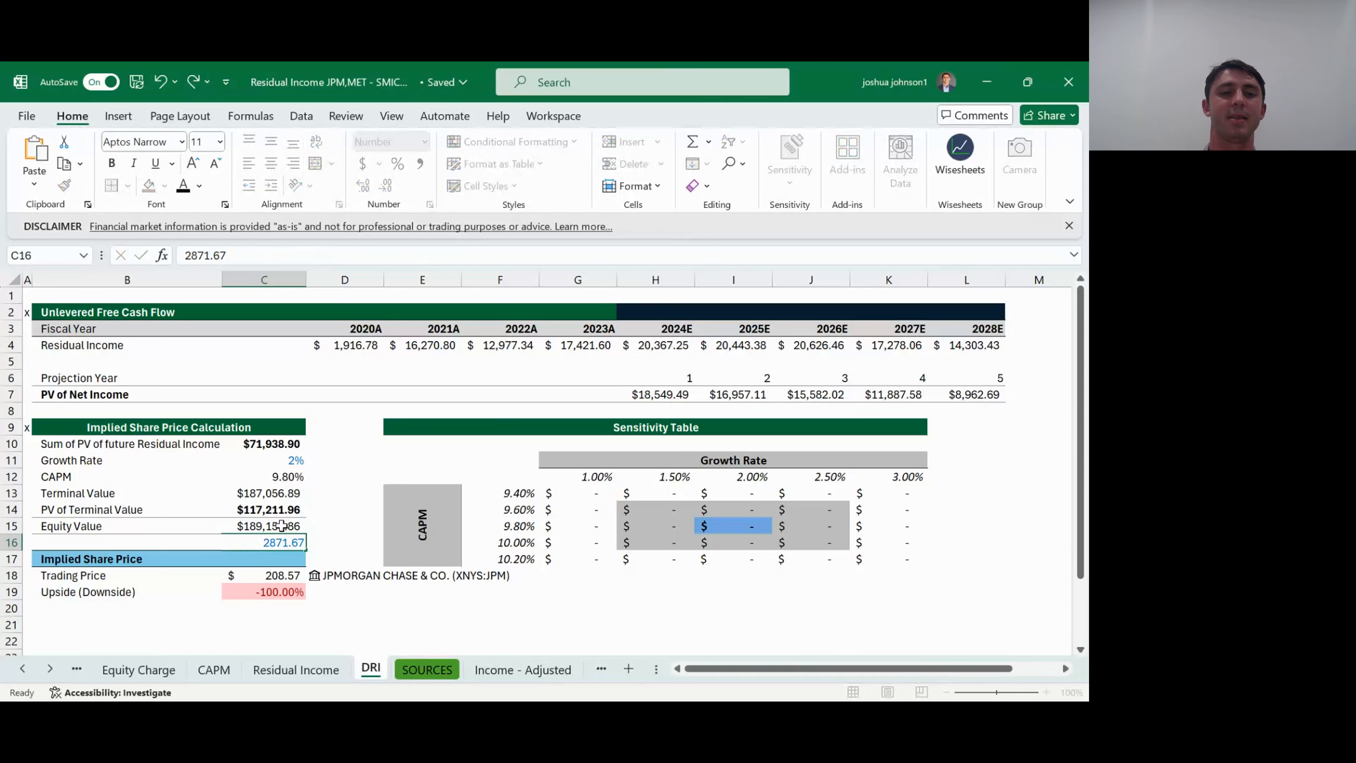
key("Return")
- Calculate Implied Share Price in C17 by dividing the Equity Value in C15 by the Diluted Shares Outstanding in C16
type("=")
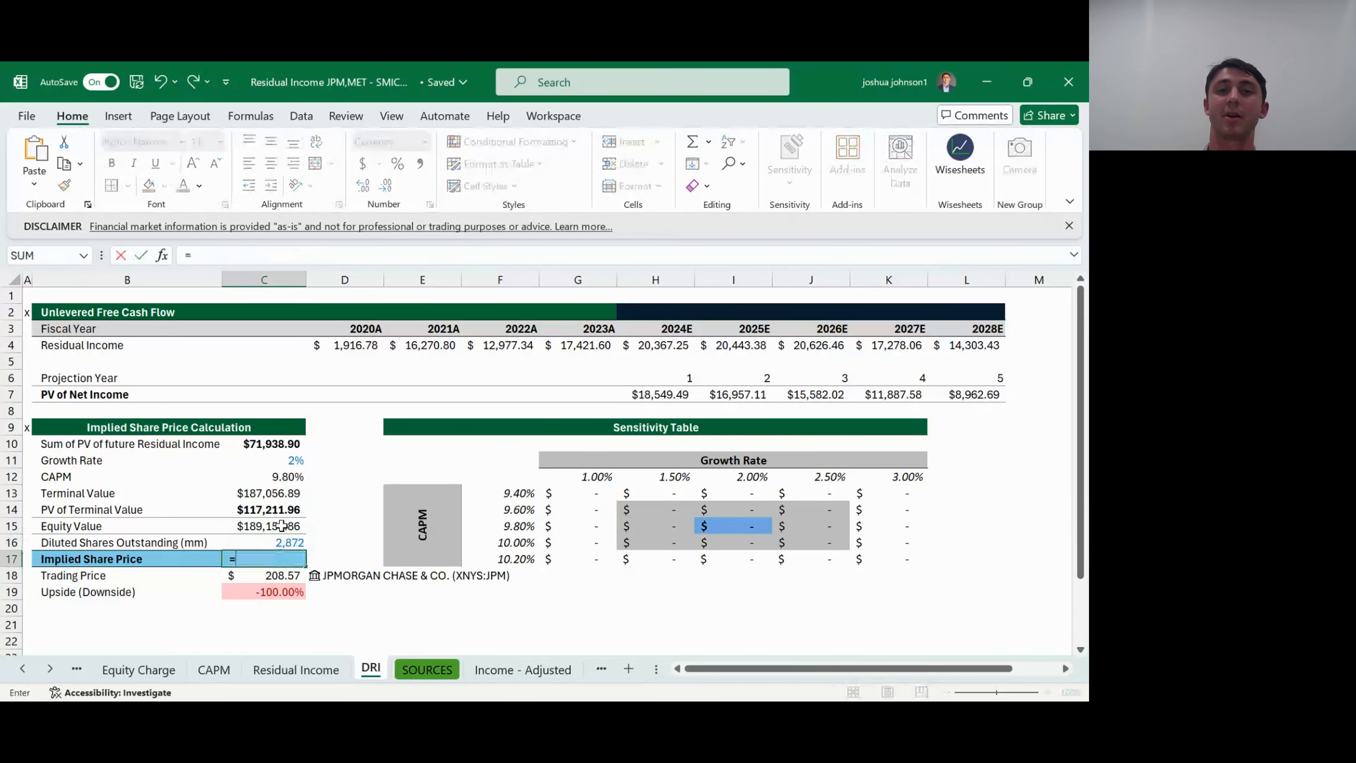
key("Up")
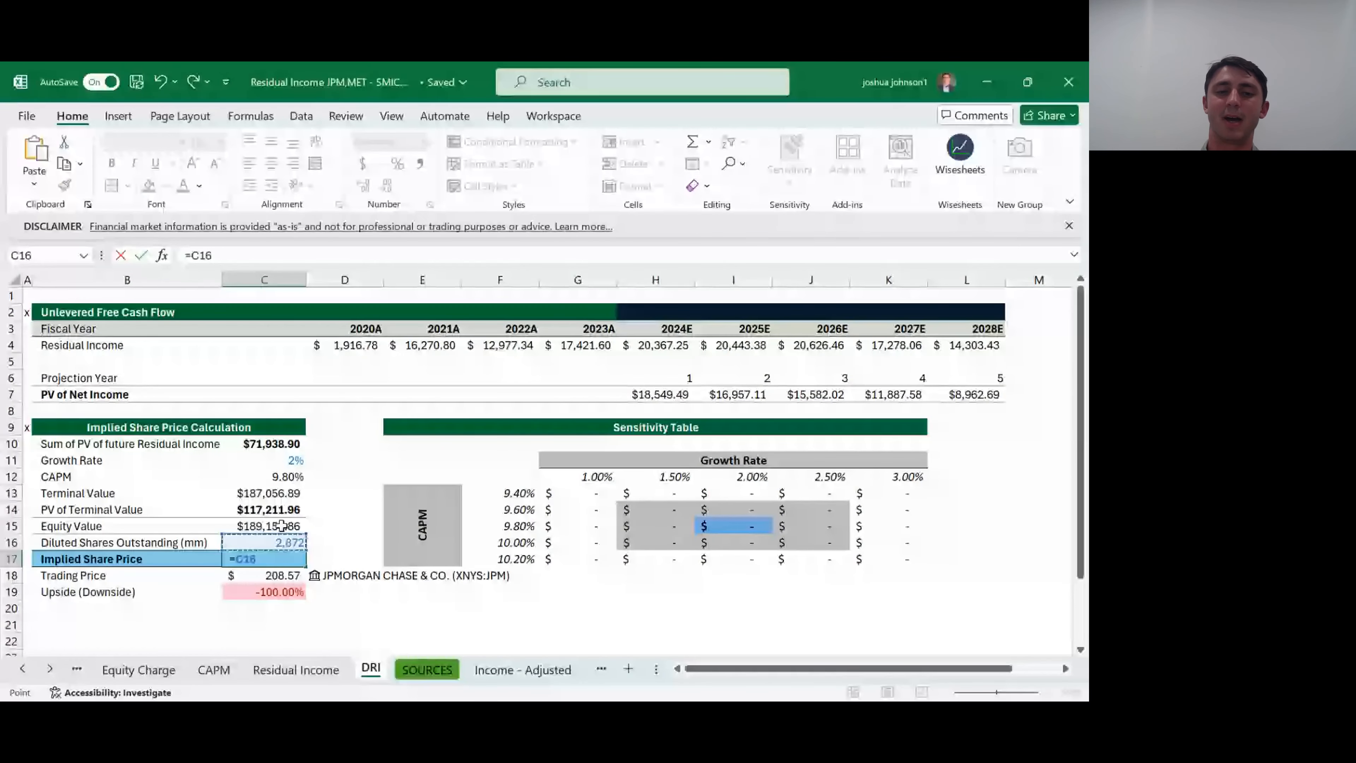
left_click(282, 525)
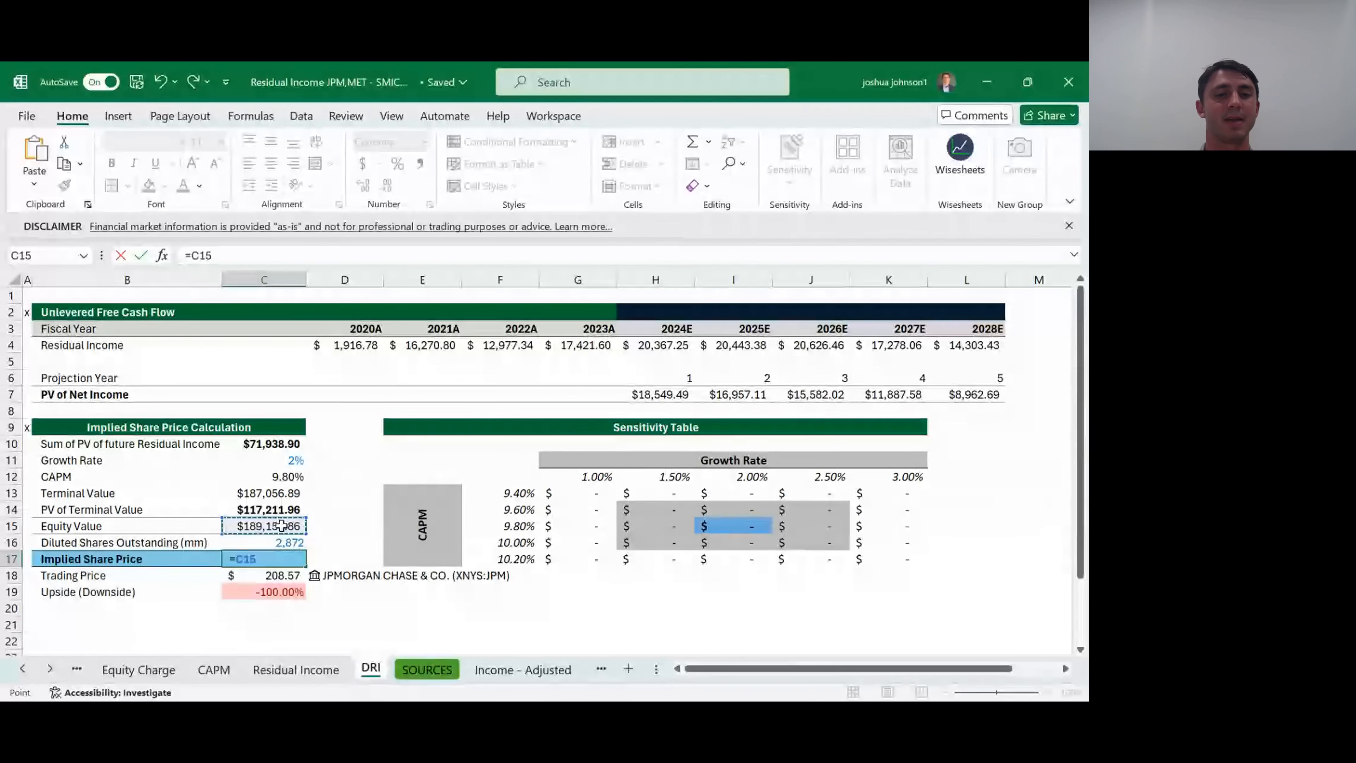
key("Return")
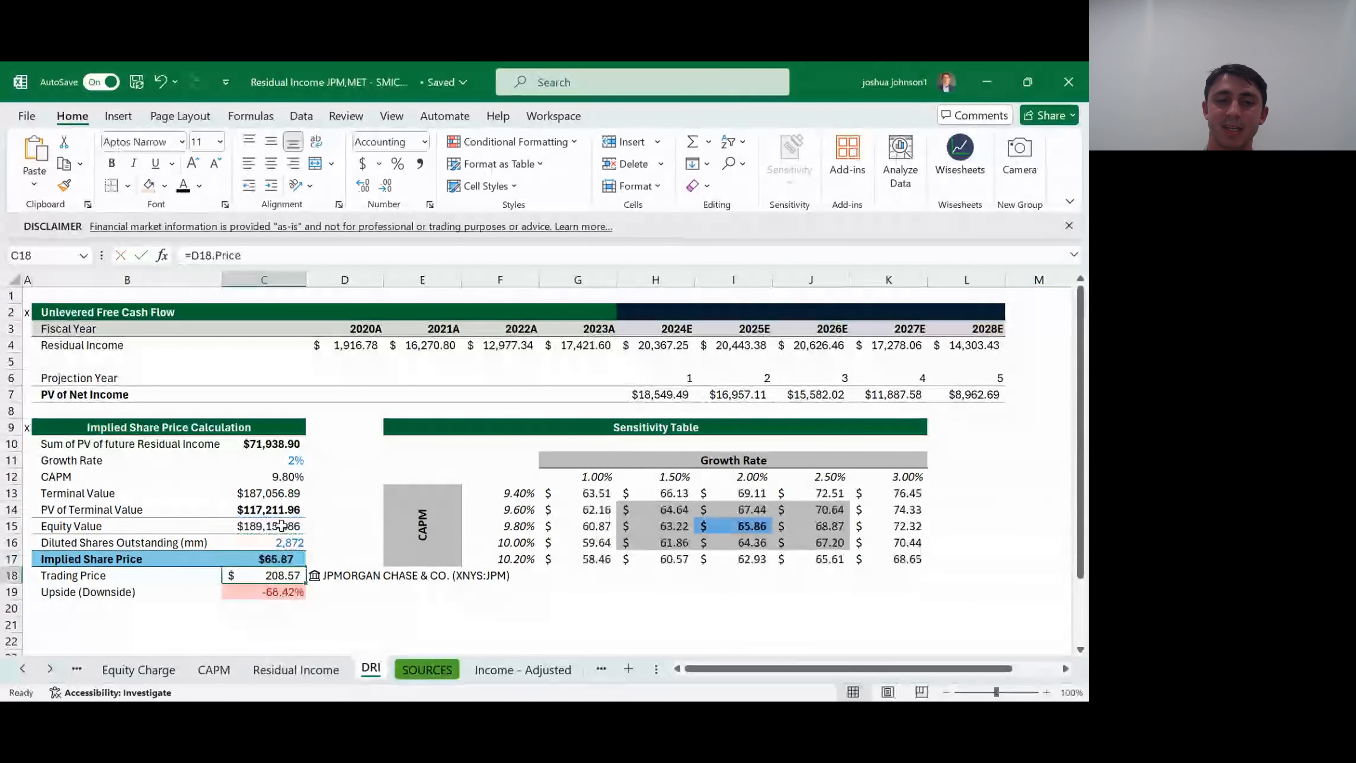